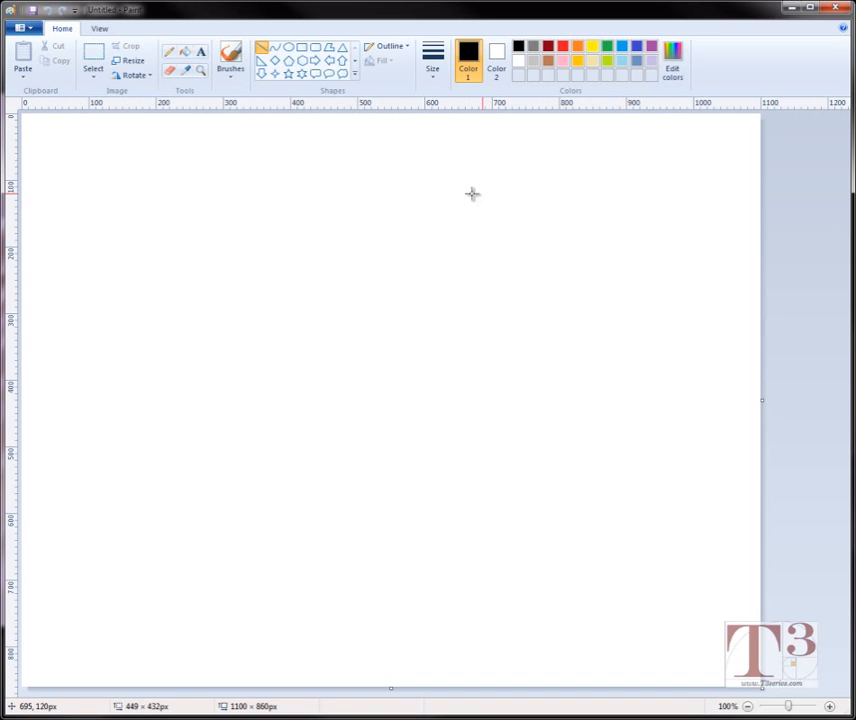
Step: Resize the canvas to 1200 by 800 pixels with the aspect ratio unlocked
{"action": "left_click", "coordinate": [127, 64]}
{"action": "left_click_drag", "start_coordinate": [180, 131], "coordinate": [159, 131]}
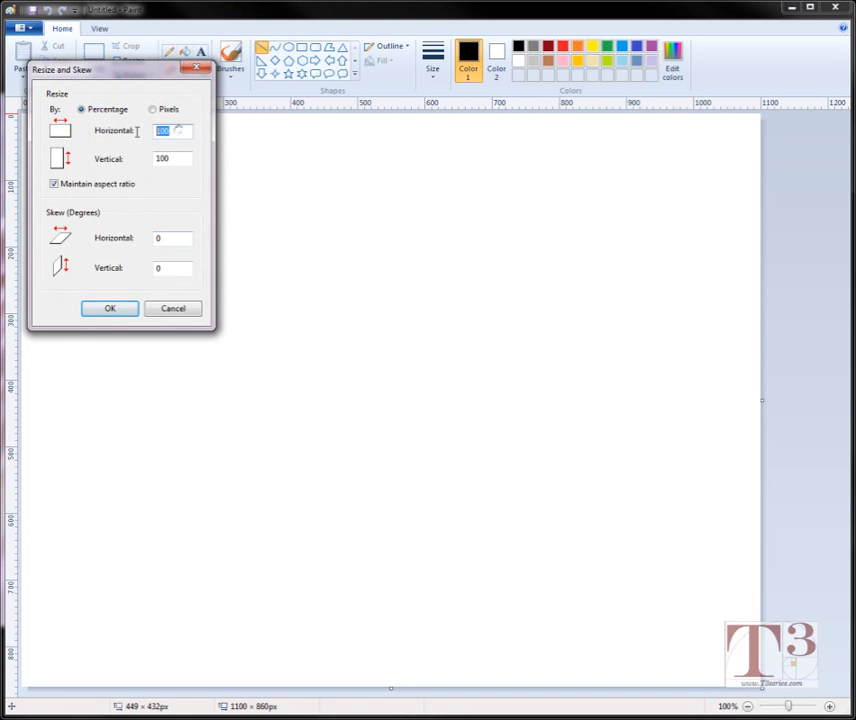
{"action": "left_click", "coordinate": [158, 111]}
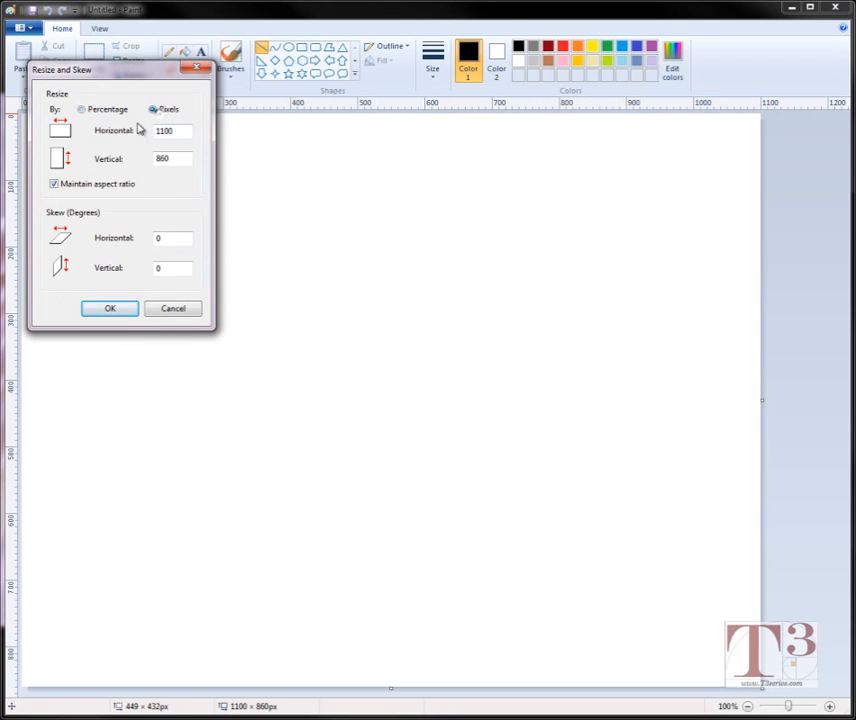
{"action": "left_click", "coordinate": [54, 184]}
{"action": "left_click_drag", "start_coordinate": [179, 131], "coordinate": [156, 131]}
{"action": "left_click_drag", "start_coordinate": [172, 160], "coordinate": [157, 159]}
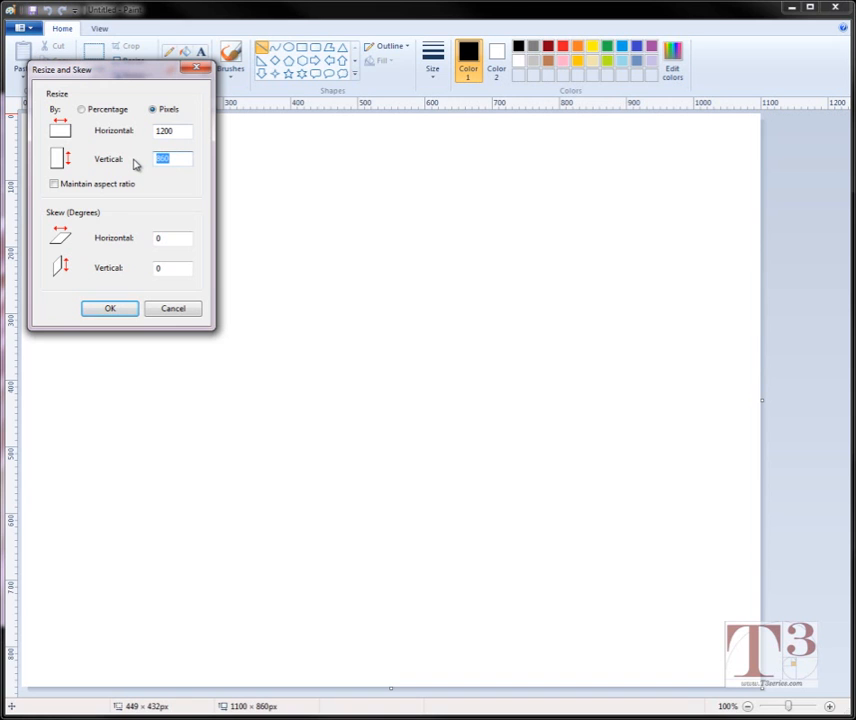
{"action": "type", "text": "800"}
{"action": "left_click", "coordinate": [110, 308]}
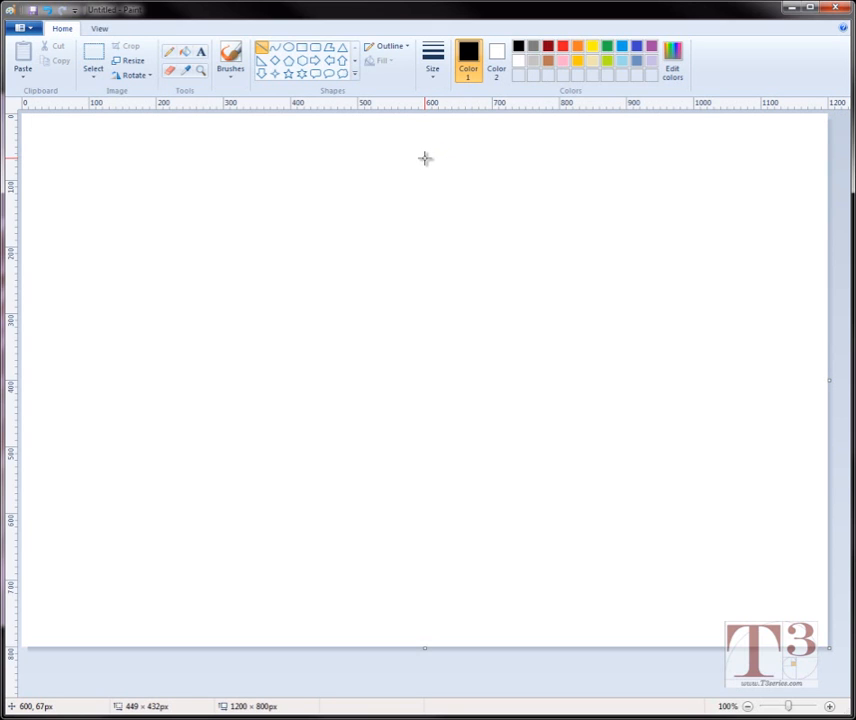
Step: Draw two straight diagonals between opposite corners of the canvas, using the thinnest line width
{"action": "left_click_drag", "start_coordinate": [425, 158], "coordinate": [425, 159]}
{"action": "key", "text": "ctrl+z"}
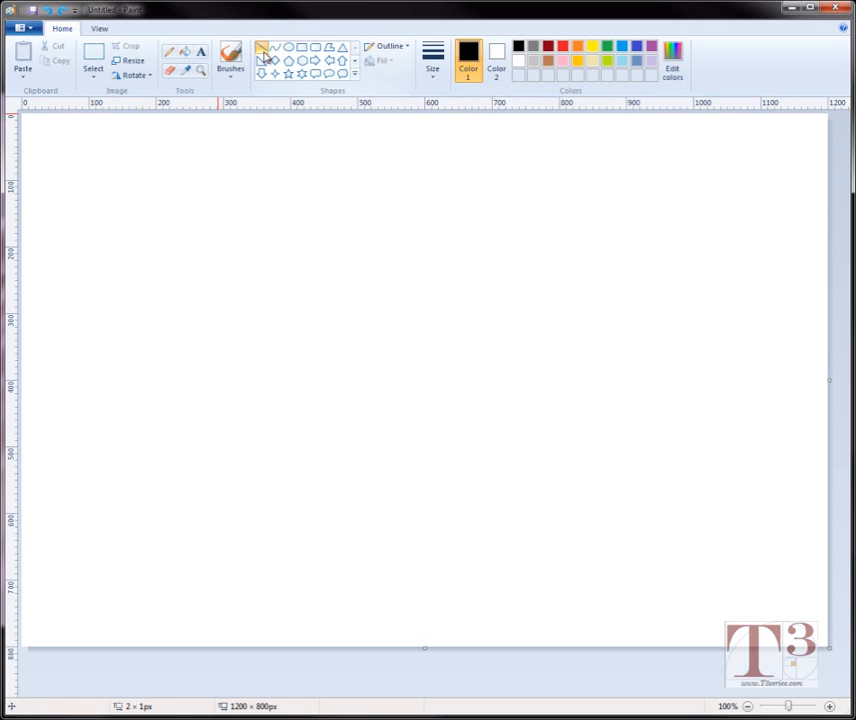
{"action": "left_click", "coordinate": [432, 62]}
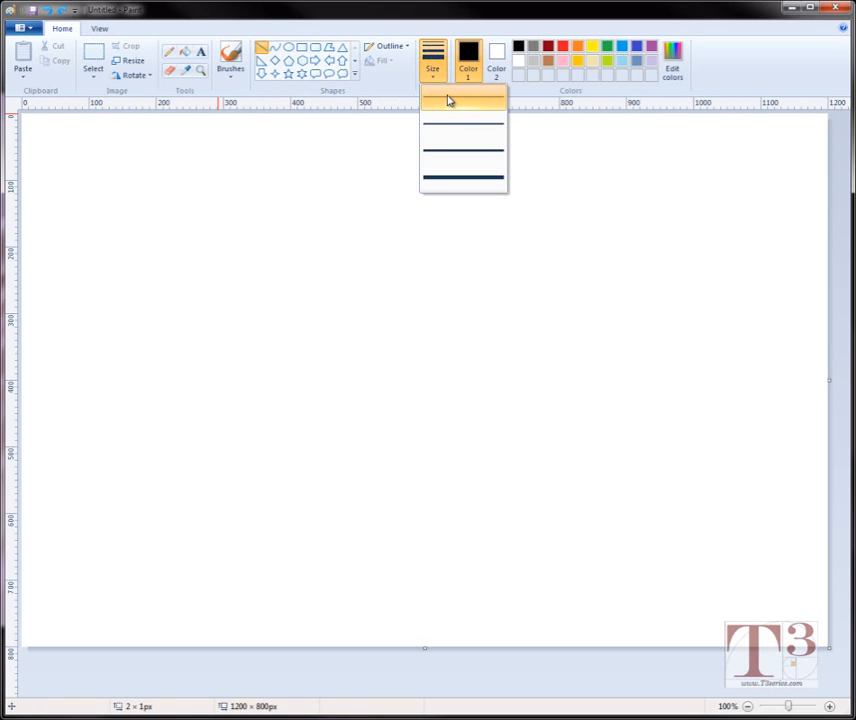
{"action": "left_click", "coordinate": [450, 100]}
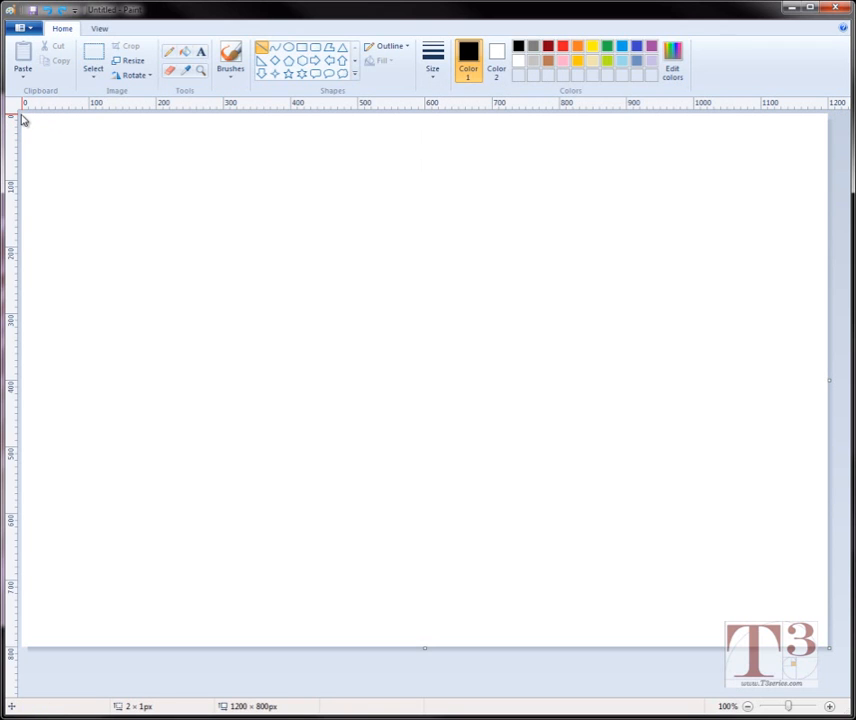
{"action": "left_click_drag", "start_coordinate": [22, 115], "coordinate": [787, 639]}
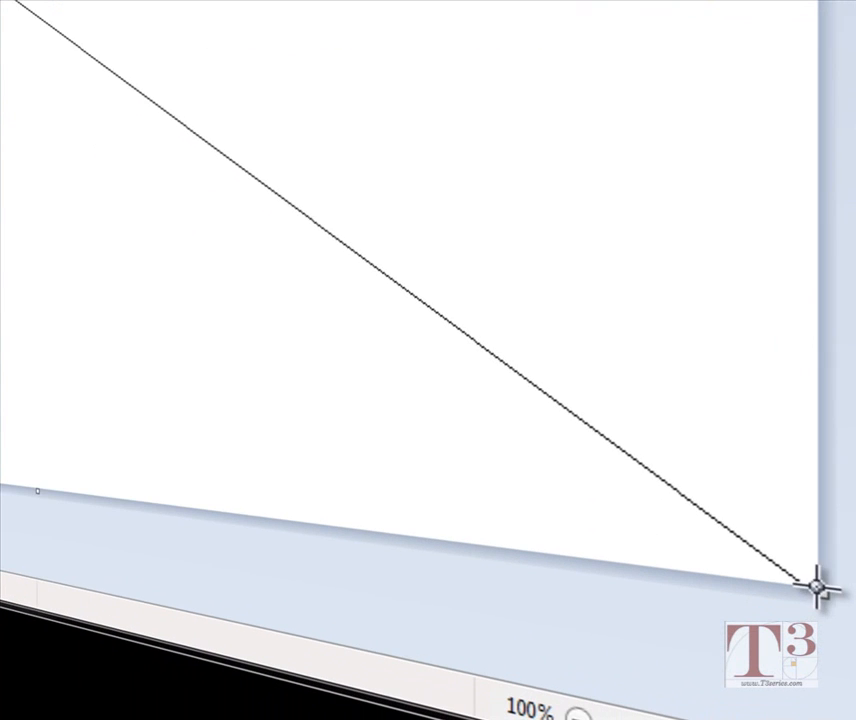
{"action": "left_click_drag", "start_coordinate": [818, 590], "coordinate": [820, 591]}
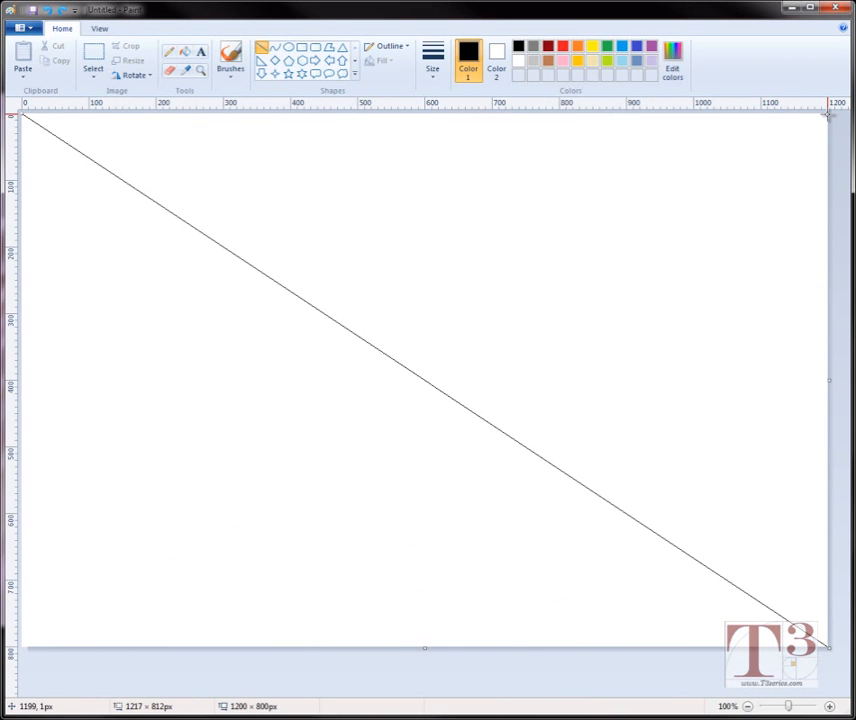
{"action": "left_click_drag", "start_coordinate": [826, 117], "coordinate": [29, 636]}
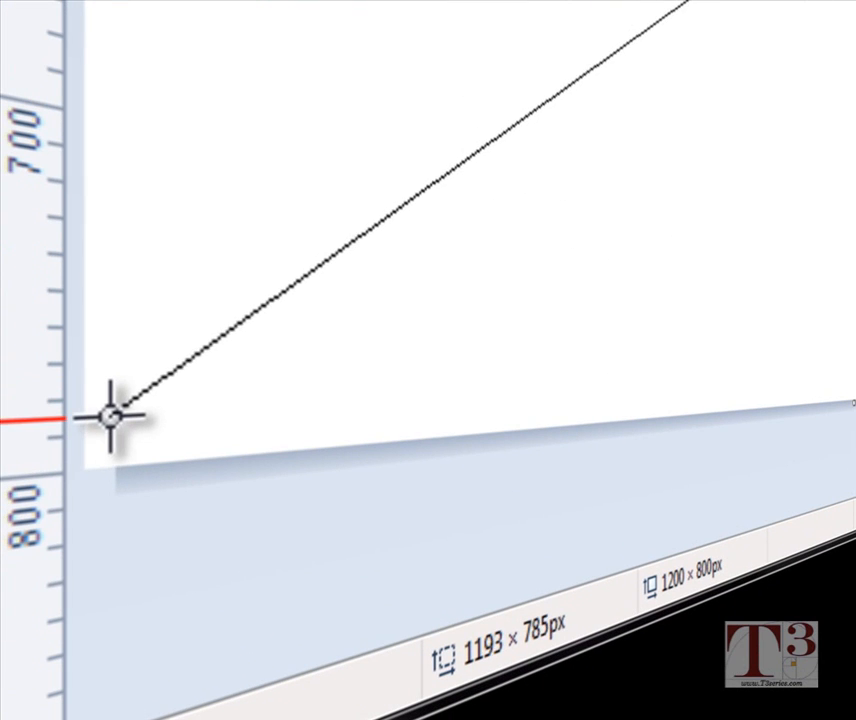
{"action": "left_click_drag", "start_coordinate": [111, 416], "coordinate": [71, 476]}
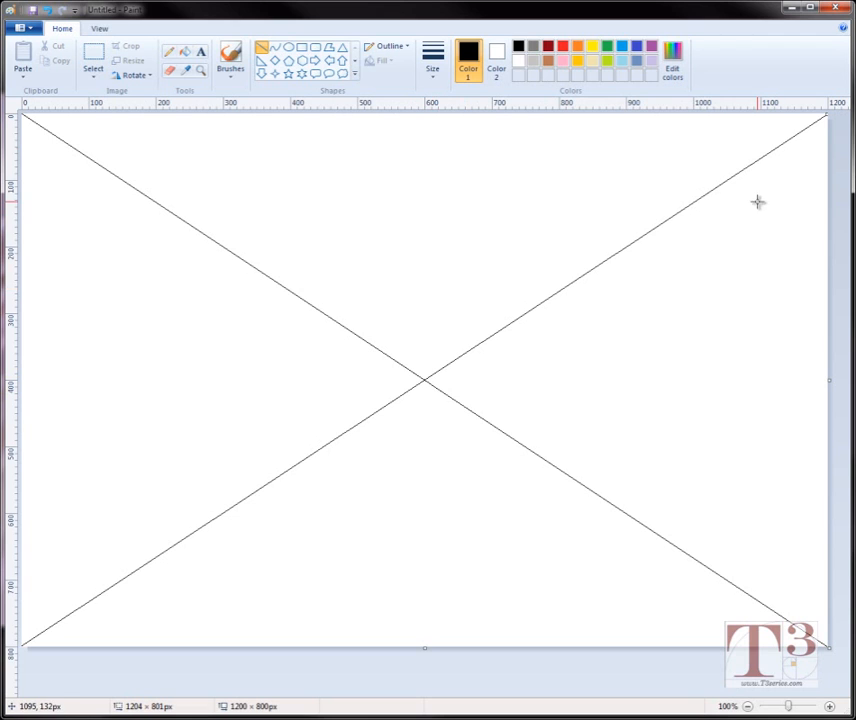
{"action": "left_click", "coordinate": [645, 174]}
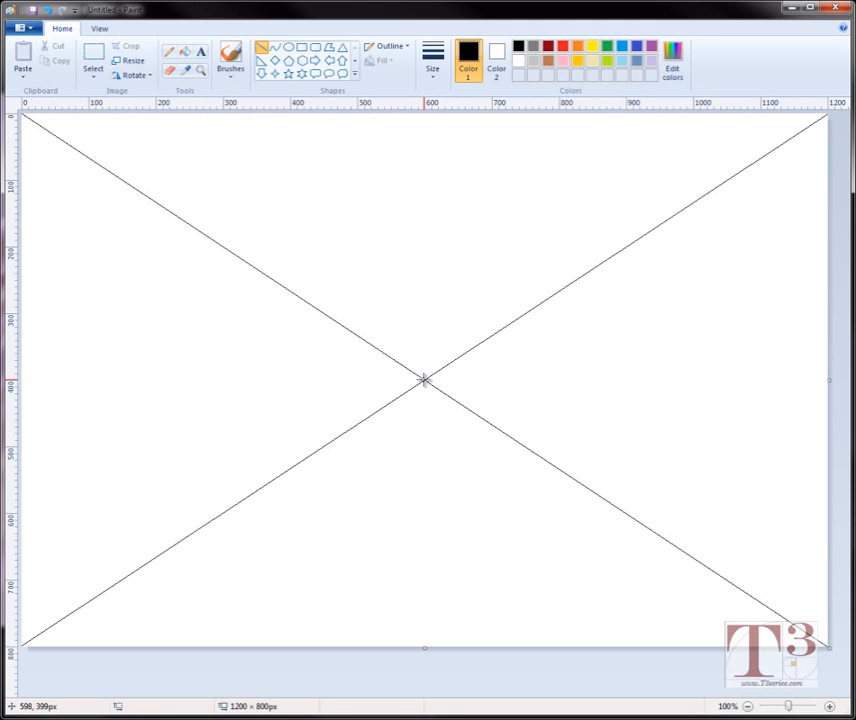
Step: Draw a straight line from the centre where the diagonals cross to the canvas's top edge at about 1000 px horizontally
{"action": "left_click_drag", "start_coordinate": [425, 380], "coordinate": [694, 113]}
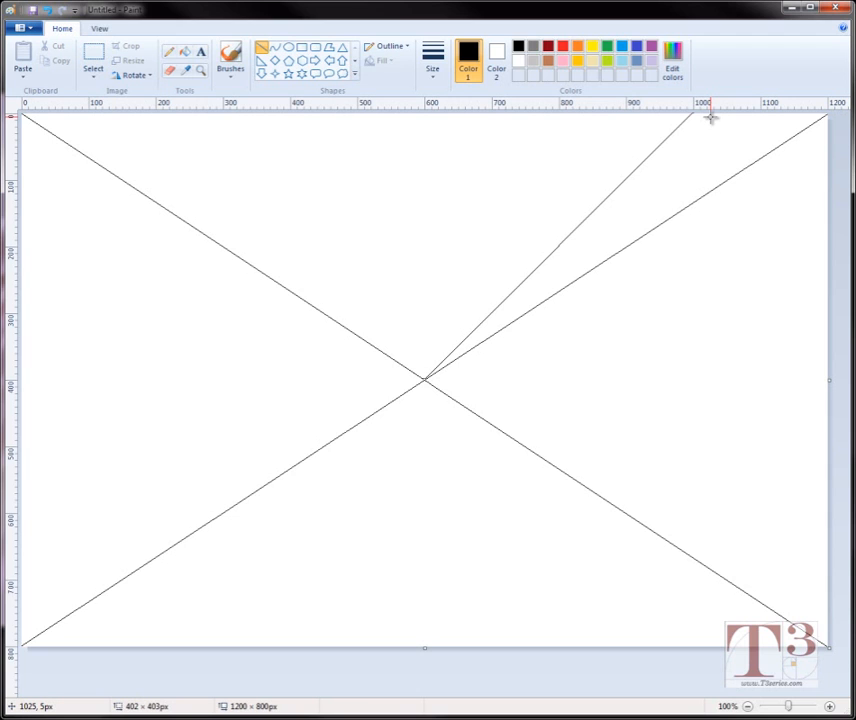
{"action": "left_click", "coordinate": [424, 343]}
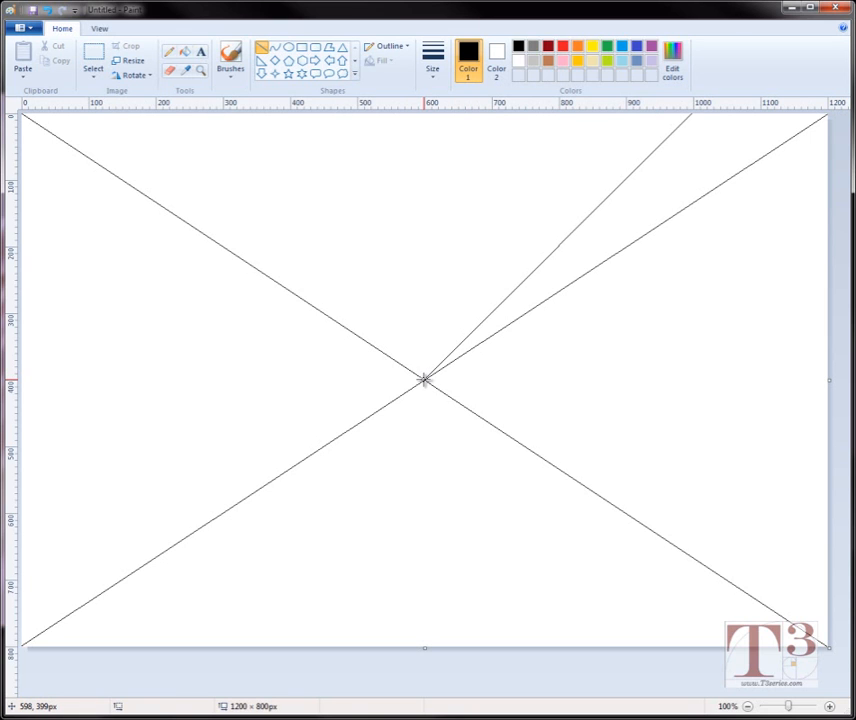
{"action": "left_click_drag", "start_coordinate": [425, 380], "coordinate": [560, 111]}
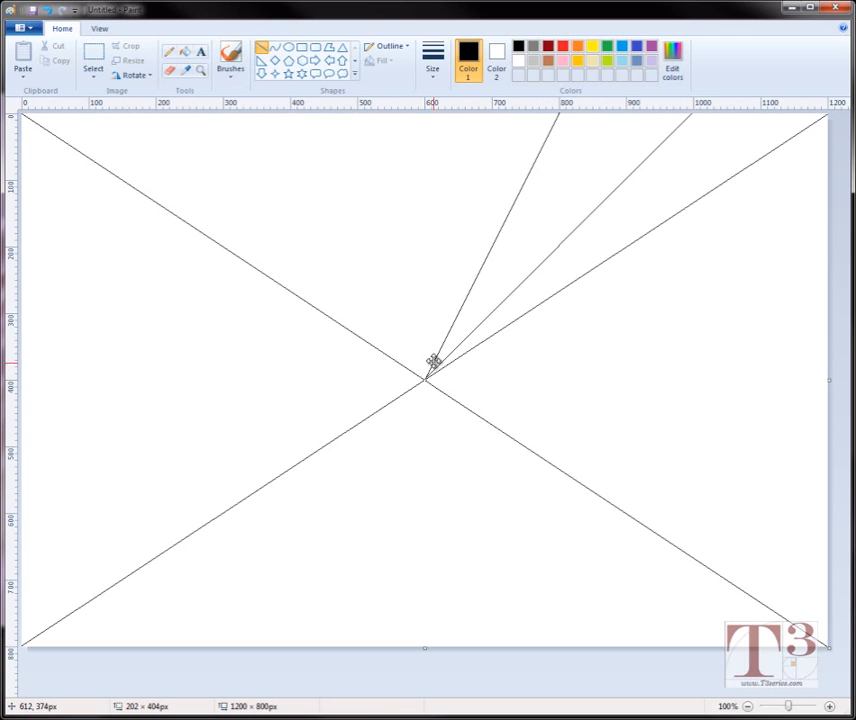
{"action": "left_click_drag", "start_coordinate": [437, 358], "coordinate": [413, 355]}
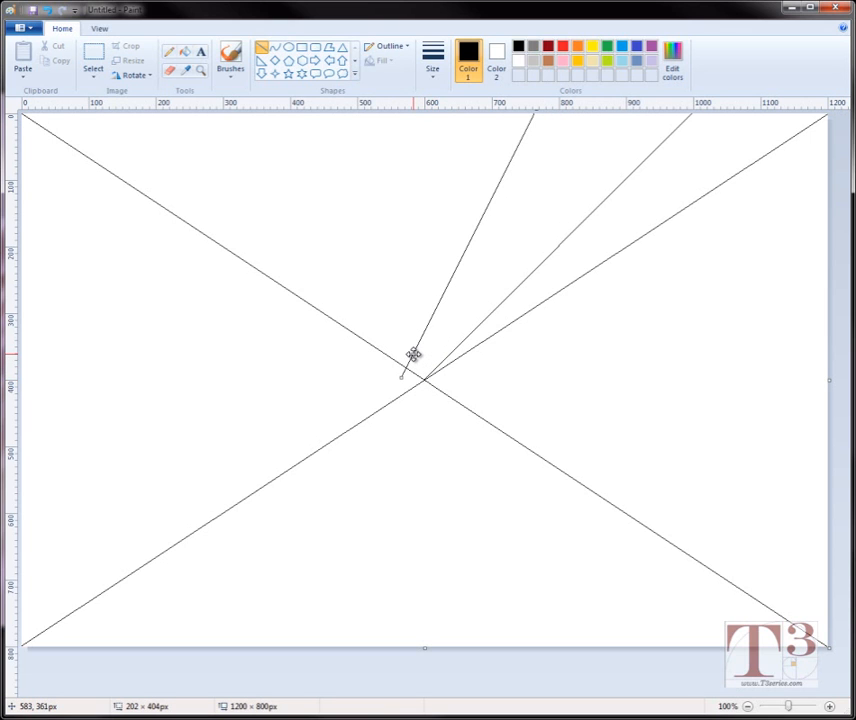
{"action": "key", "text": "ctrl+z"}
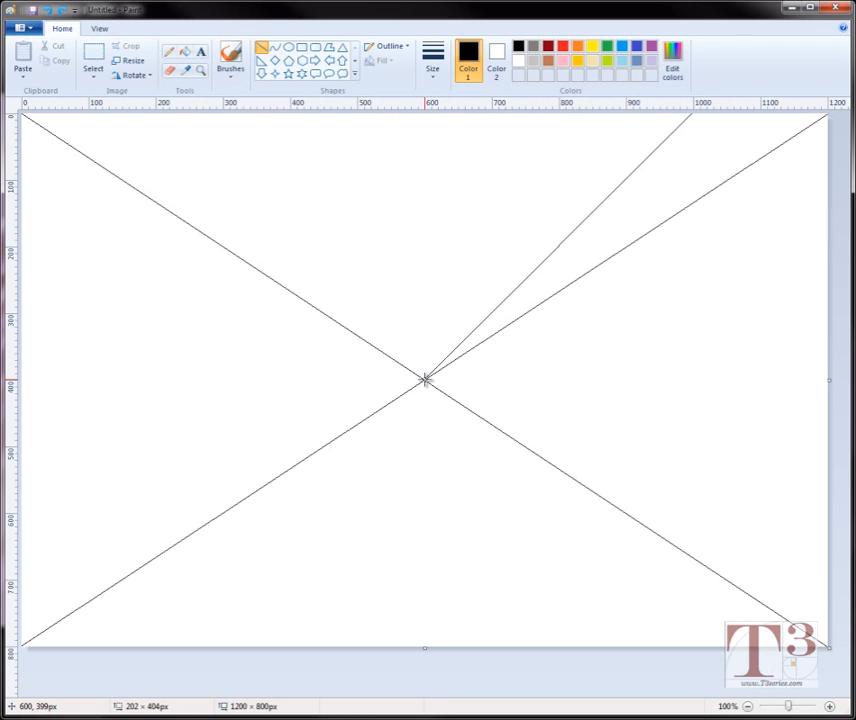
Step: Draw lines from the centre to the canvas's top edge at about 800 px and, vertically, at about 600 px
{"action": "left_click_drag", "start_coordinate": [424, 380], "coordinate": [560, 116]}
{"action": "left_click_drag", "start_coordinate": [558, 116], "coordinate": [559, 116]}
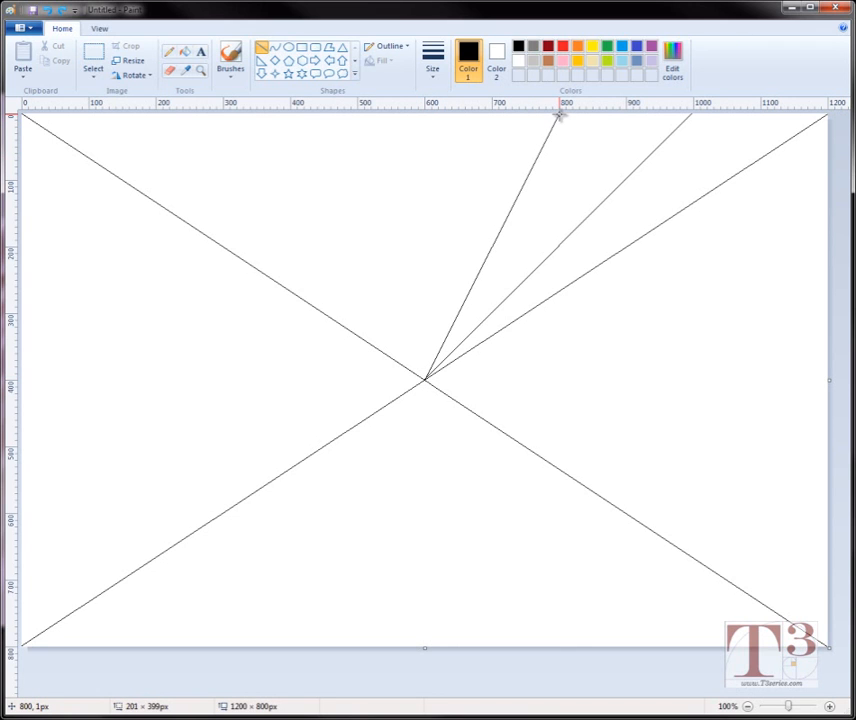
{"action": "left_click", "coordinate": [469, 309]}
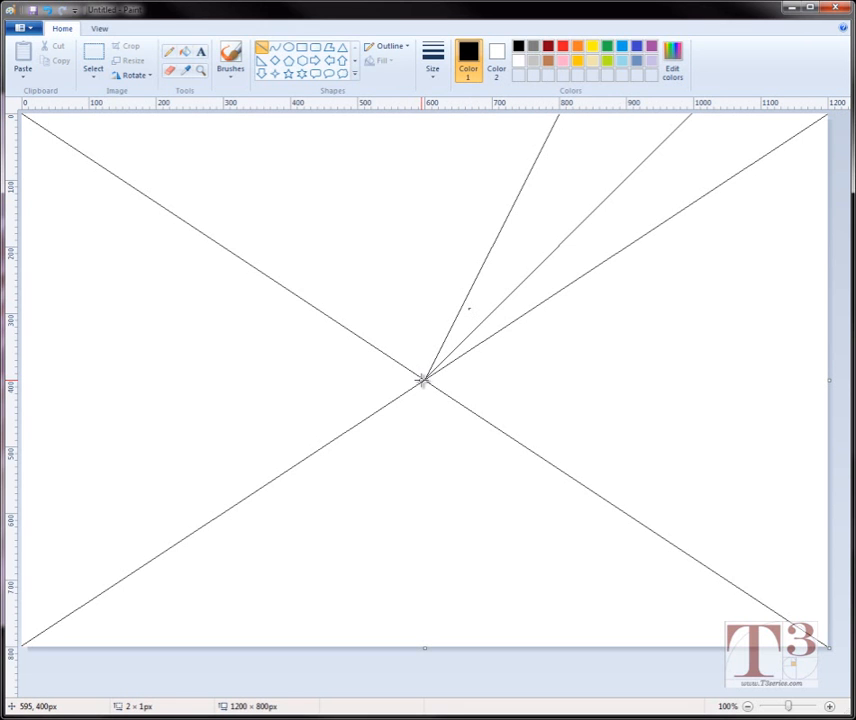
{"action": "key", "text": "ctrl+z"}
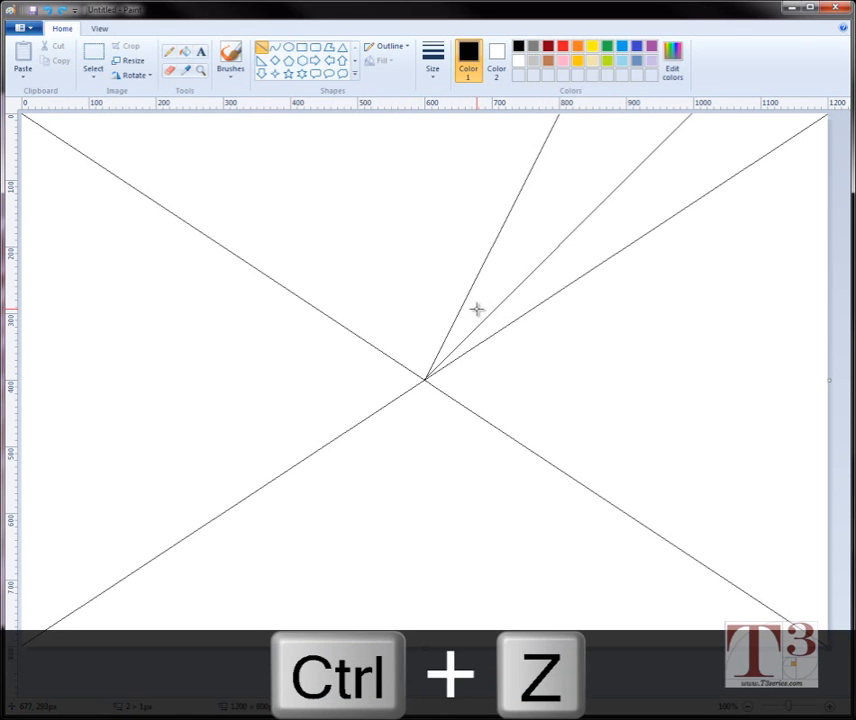
{"action": "left_click_drag", "start_coordinate": [425, 380], "coordinate": [425, 113]}
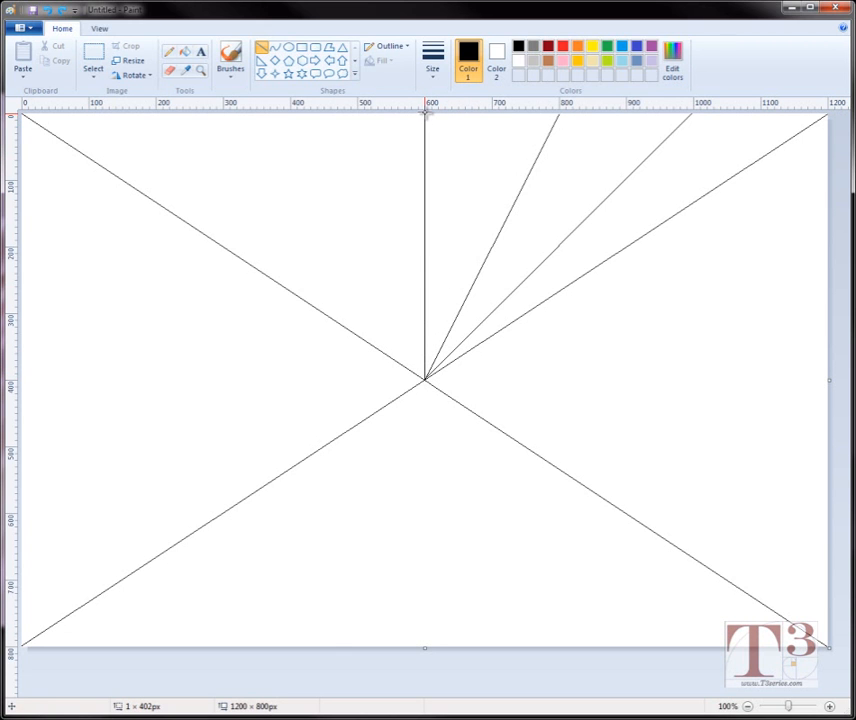
{"action": "left_click", "coordinate": [422, 410]}
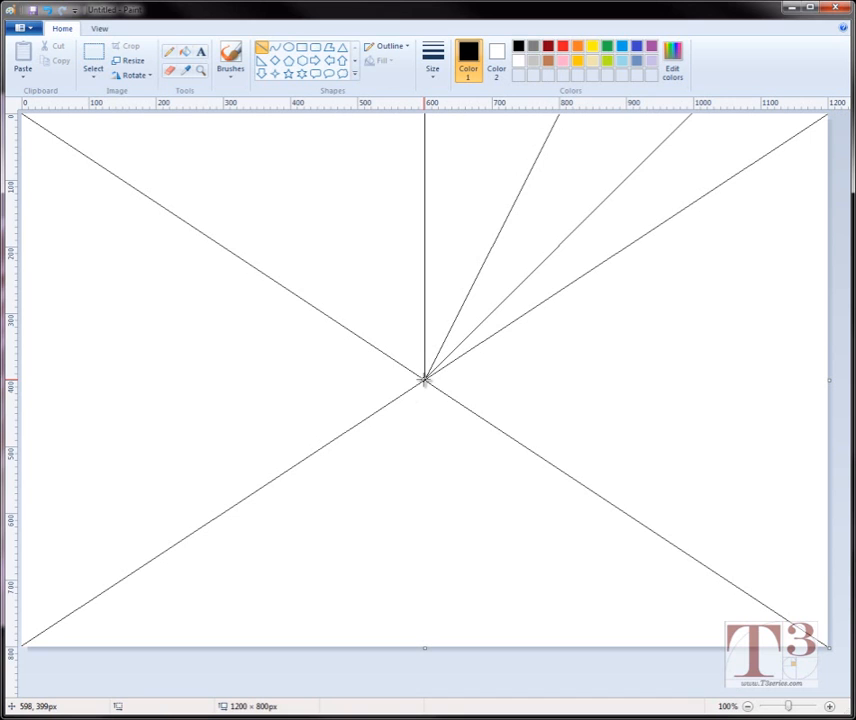
Step: Draw lines from the centre to the canvas's top edge at about 400 px and 200 px horizontally
{"action": "left_click_drag", "start_coordinate": [425, 381], "coordinate": [291, 113]}
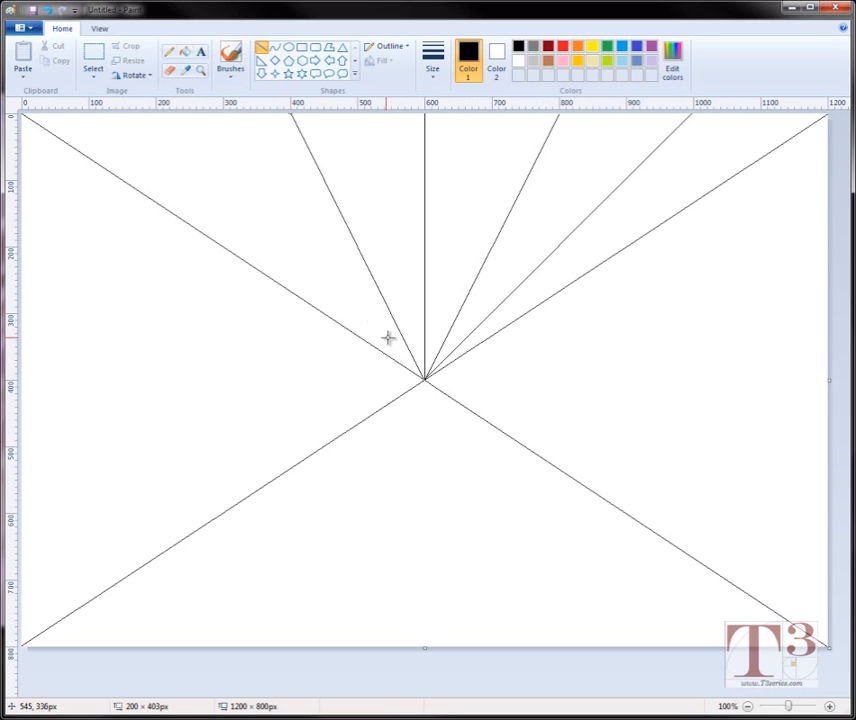
{"action": "left_click", "coordinate": [309, 236]}
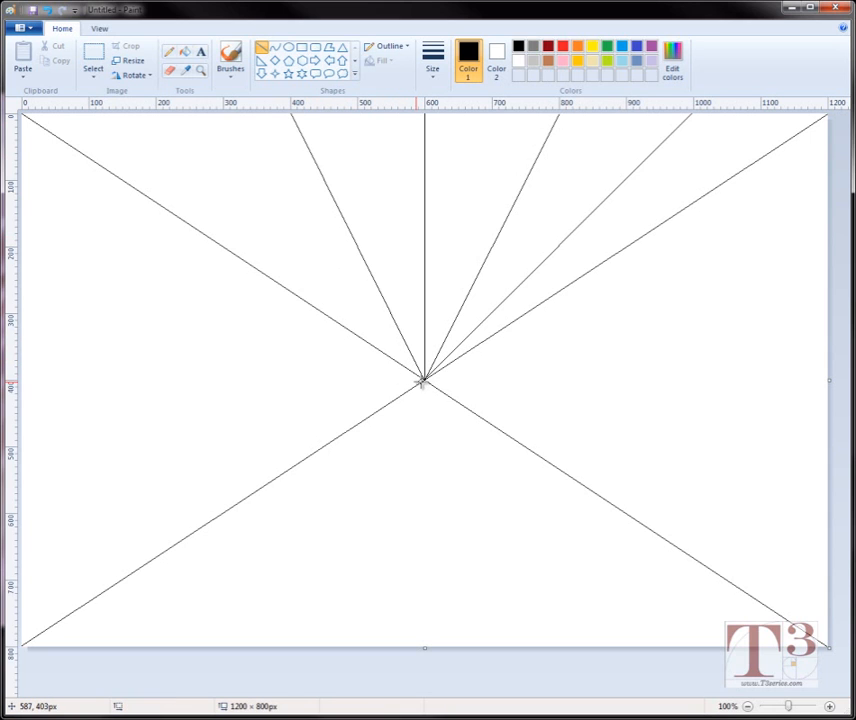
{"action": "left_click_drag", "start_coordinate": [425, 380], "coordinate": [156, 113]}
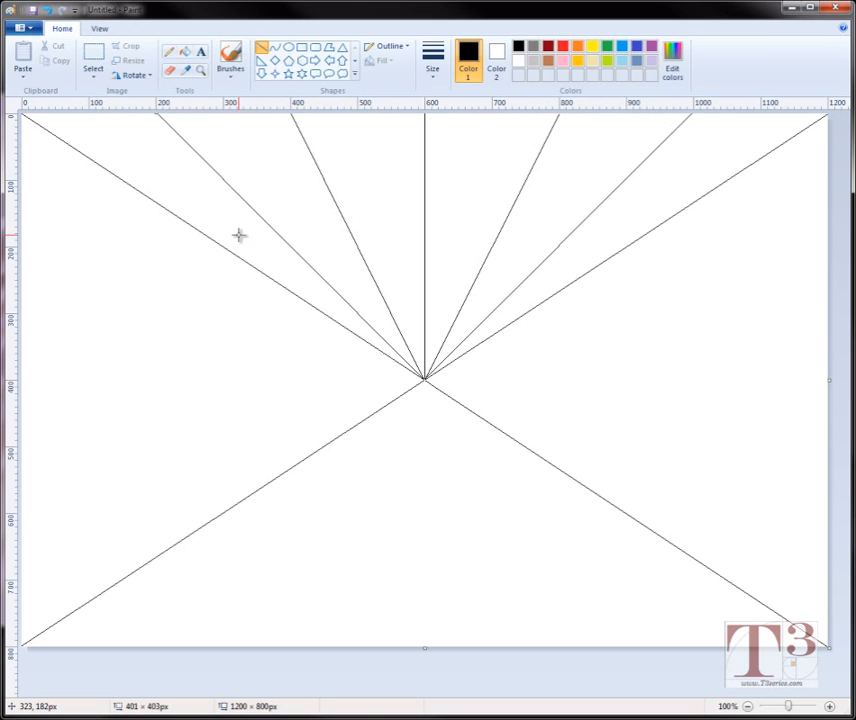
{"action": "left_click", "coordinate": [239, 235]}
{"action": "key", "text": "ctrl+z"}
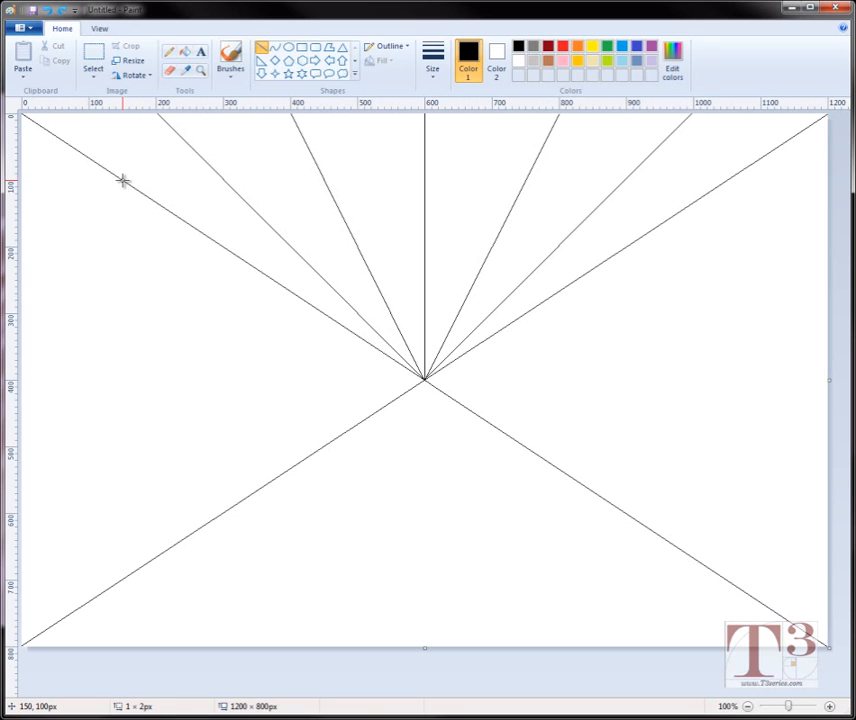
Step: Draw a horizontal line about 902 px long between the two diagonals, about 100 px below the top edge
{"action": "left_click_drag", "start_coordinate": [124, 180], "coordinate": [729, 187]}
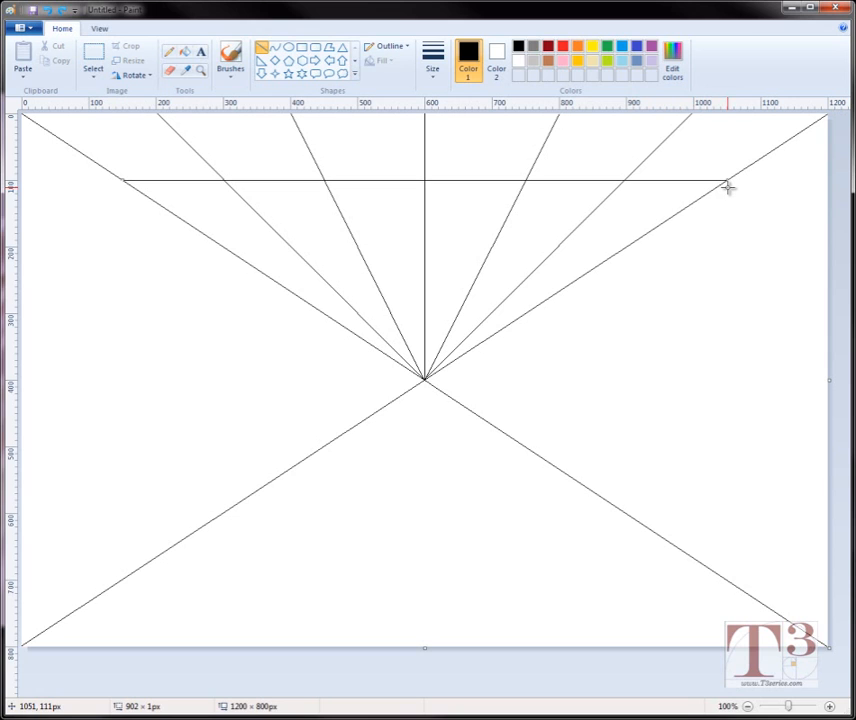
{"action": "left_click_drag", "start_coordinate": [727, 186], "coordinate": [727, 186]}
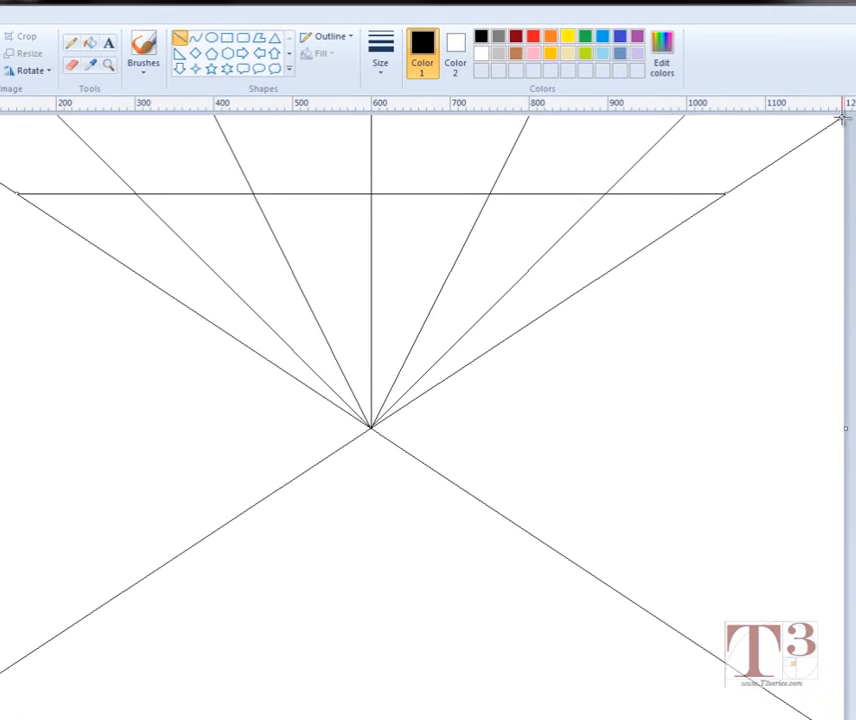
Step: Locate the second horizontal using a temporary line from the top-right corner through the first one's midpoint, then draw it about 719 px long between the diagonals
{"action": "mouse_move", "coordinate": [847, 116]}
{"action": "left_mouse_down"}
{"action": "mouse_move", "coordinate": [671, 151]}
{"action": "mouse_move", "coordinate": [395, 182]}
{"action": "mouse_move", "coordinate": [264, 218]}
{"action": "mouse_move", "coordinate": [52, 248]}
{"action": "mouse_move", "coordinate": [216, 231]}
{"action": "mouse_move", "coordinate": [306, 204]}
{"action": "mouse_move", "coordinate": [273, 206]}
{"action": "mouse_move", "coordinate": [357, 192]}
{"action": "left_mouse_up"}
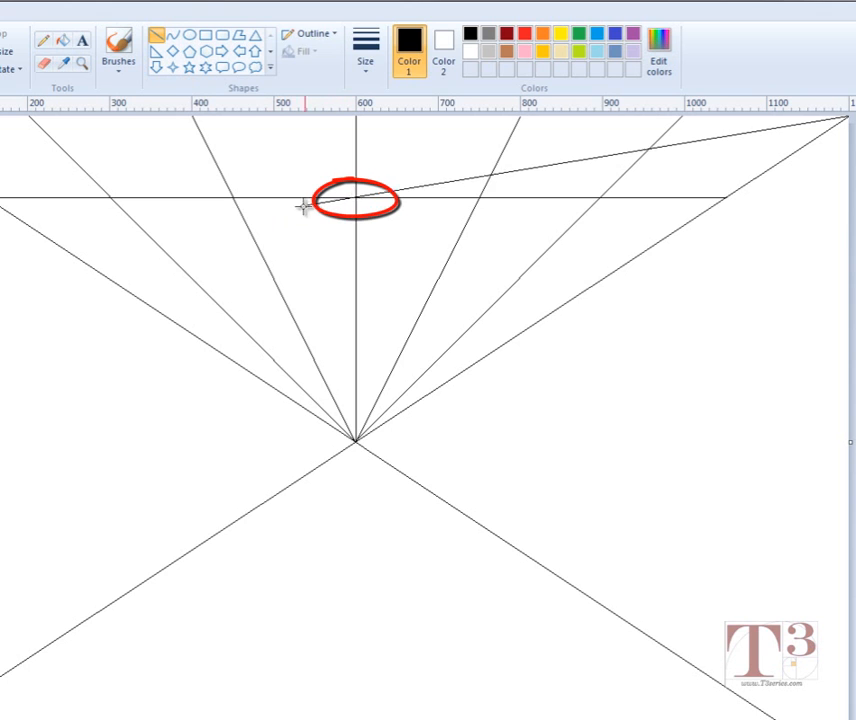
{"action": "mouse_move", "coordinate": [303, 207]}
{"action": "left_mouse_down"}
{"action": "mouse_move", "coordinate": [134, 250]}
{"action": "mouse_move", "coordinate": [63, 247]}
{"action": "left_mouse_up"}
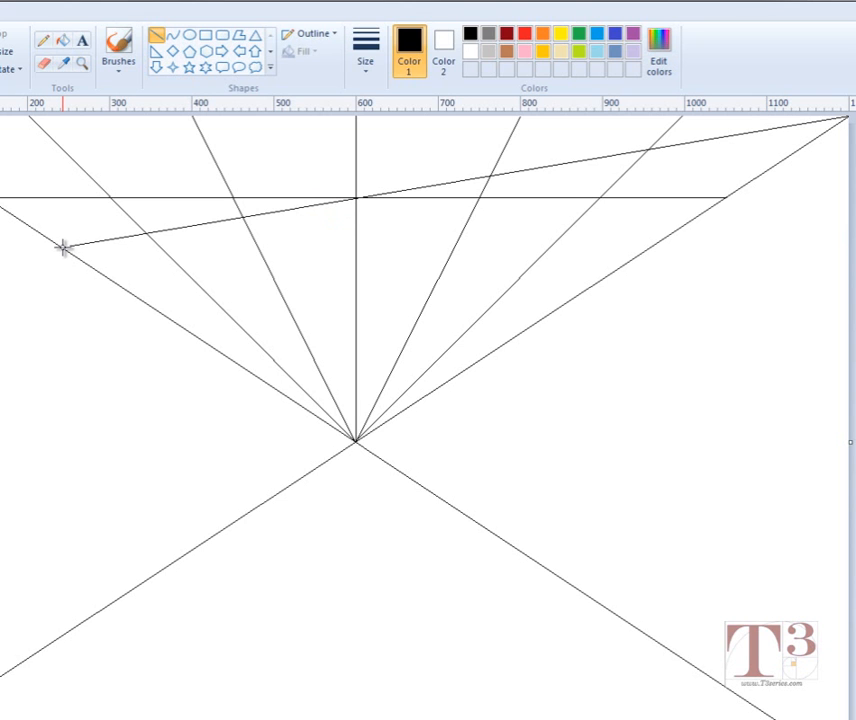
{"action": "left_click_drag", "start_coordinate": [63, 247], "coordinate": [63, 247]}
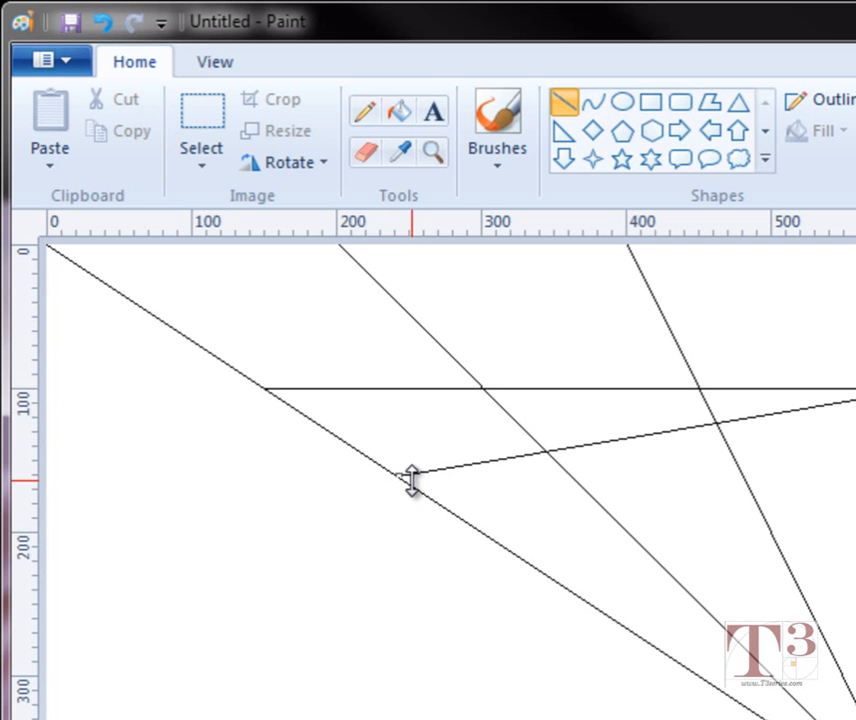
{"action": "key", "text": "ctrl+z"}
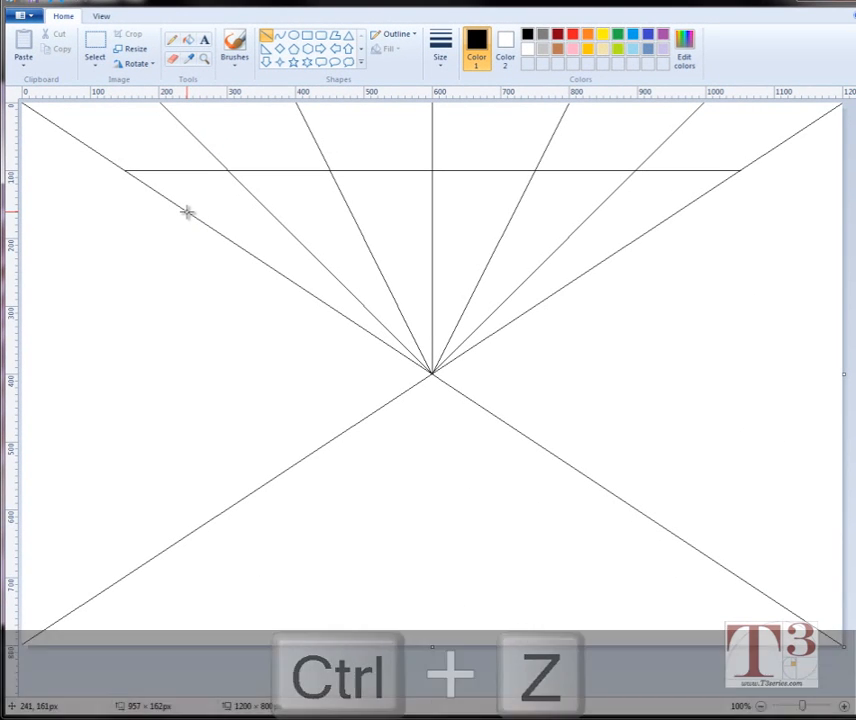
{"action": "left_click_drag", "start_coordinate": [188, 211], "coordinate": [677, 209]}
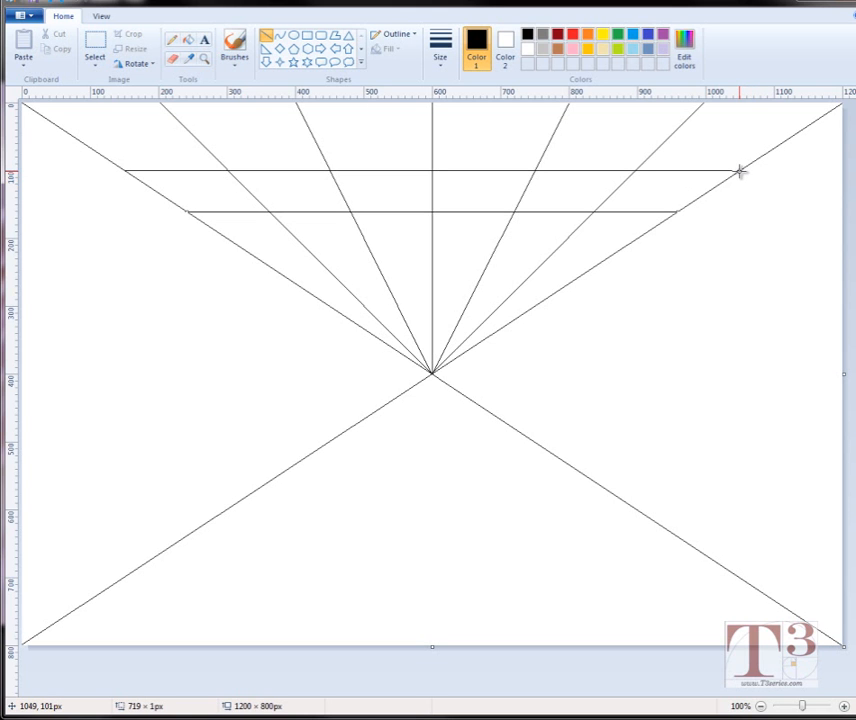
Step: Locate the third horizontal using a temporary line from the first one's right end through the second's midpoint, then draw it about 600 px long between the diagonals
{"action": "left_click_drag", "start_coordinate": [740, 172], "coordinate": [434, 208]}
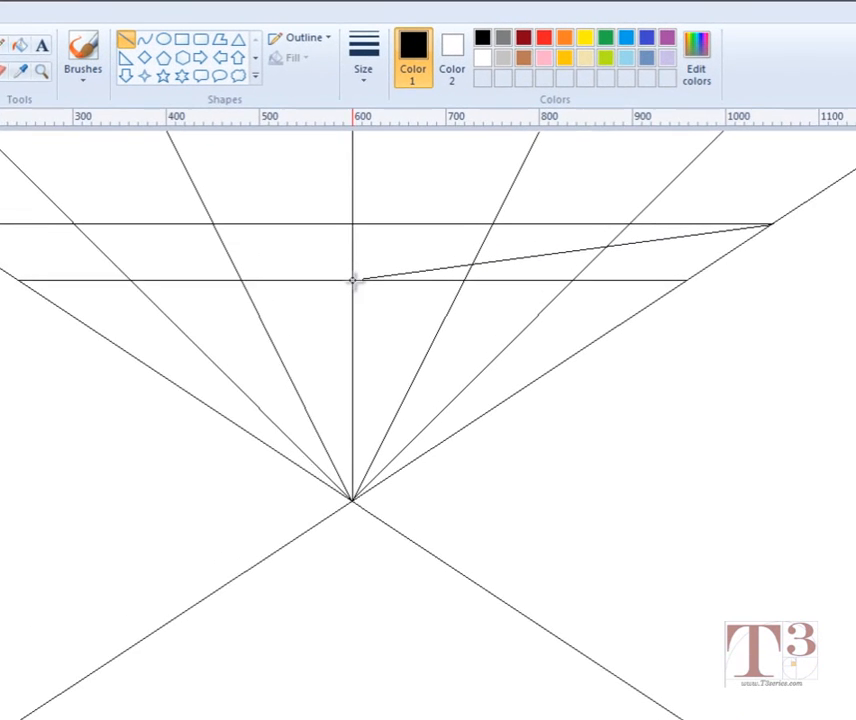
{"action": "mouse_move", "coordinate": [352, 281]}
{"action": "left_mouse_down"}
{"action": "mouse_move", "coordinate": [121, 303]}
{"action": "mouse_move", "coordinate": [40, 333]}
{"action": "left_mouse_up"}
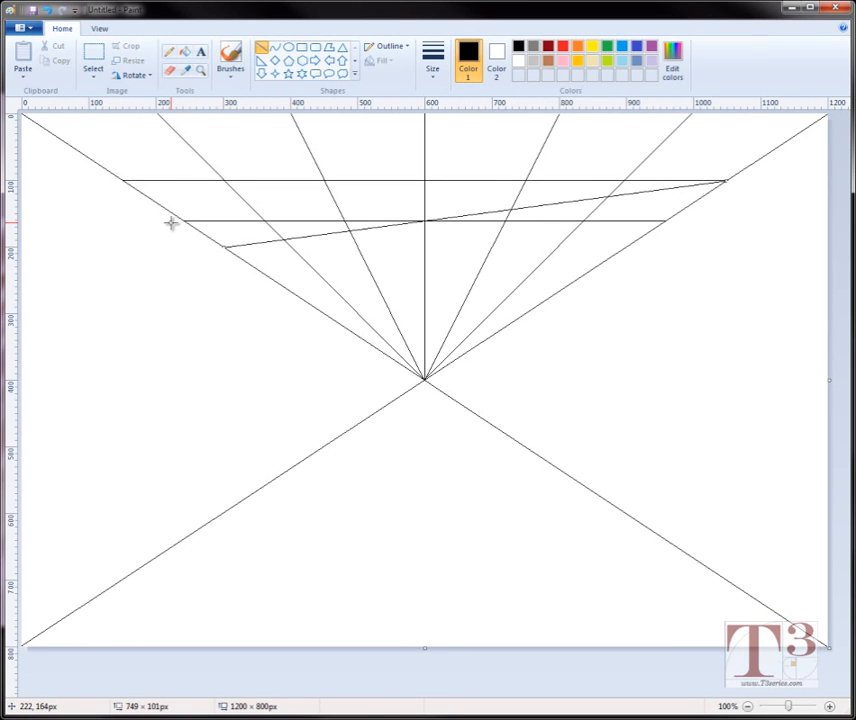
{"action": "key", "text": "ctrl+z"}
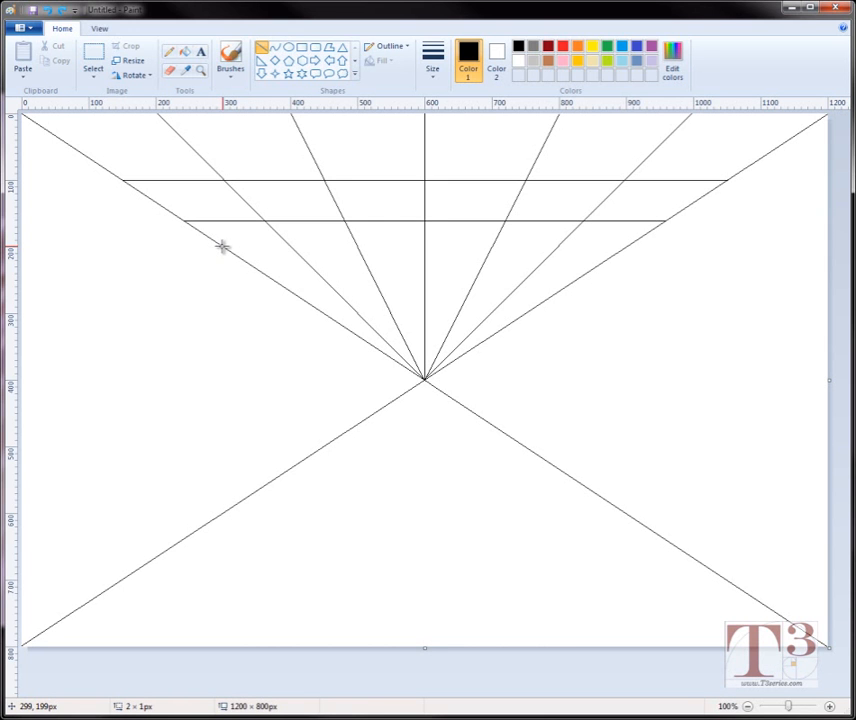
{"action": "left_click_drag", "start_coordinate": [222, 246], "coordinate": [250, 246]}
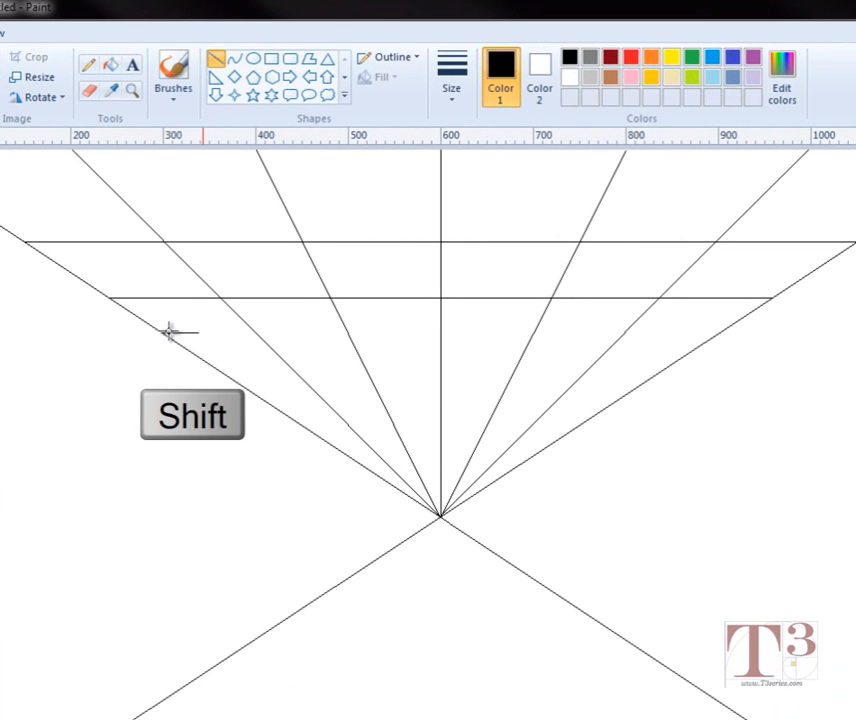
{"action": "left_click_drag", "start_coordinate": [170, 332], "coordinate": [716, 344]}
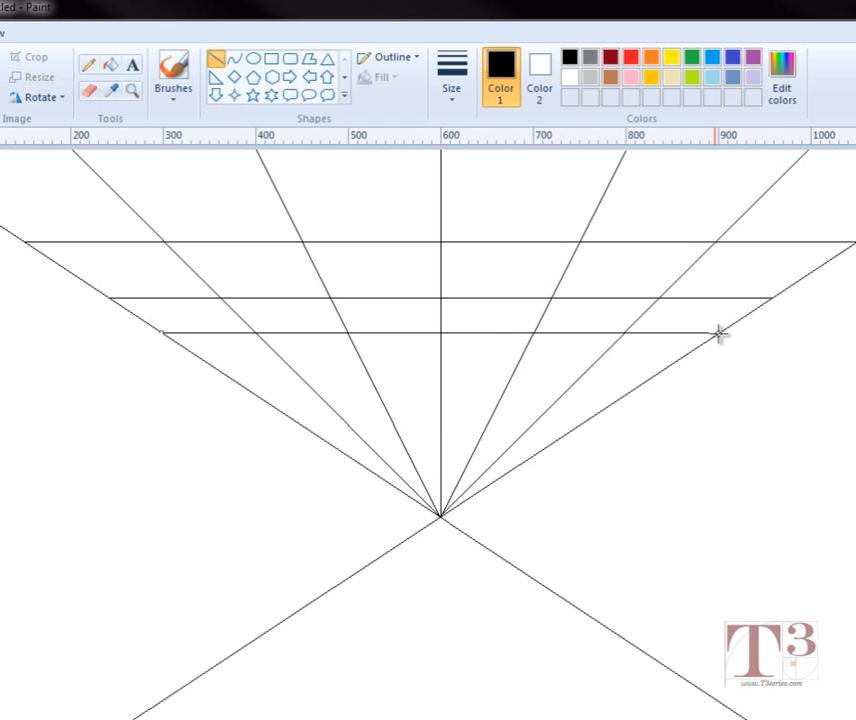
{"action": "left_click", "coordinate": [780, 342]}
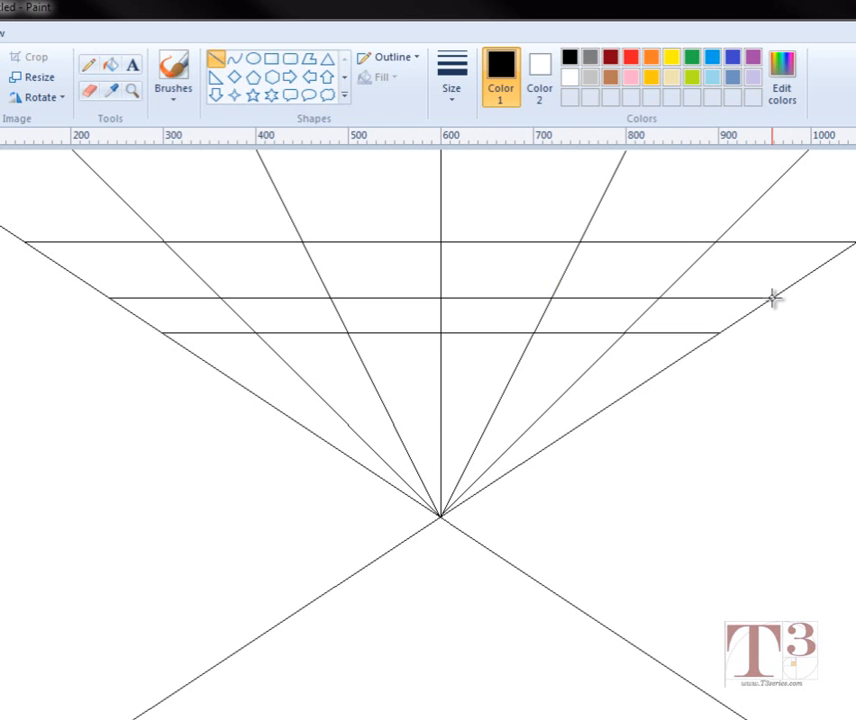
Step: Locate the fourth horizontal using a temporary line from the second one's right end through the third's midpoint, then draw it about 505 px long between the diagonals
{"action": "mouse_move", "coordinate": [772, 297]}
{"action": "left_mouse_down"}
{"action": "mouse_move", "coordinate": [535, 344]}
{"action": "mouse_move", "coordinate": [424, 342]}
{"action": "mouse_move", "coordinate": [447, 330]}
{"action": "mouse_move", "coordinate": [200, 353]}
{"action": "mouse_move", "coordinate": [199, 361]}
{"action": "left_mouse_up"}
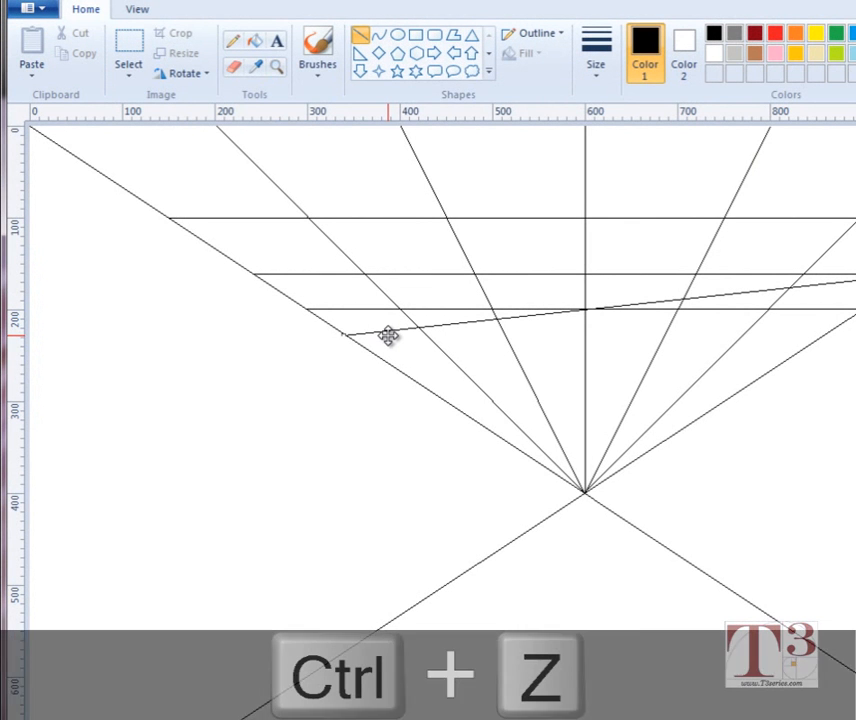
{"action": "key", "text": "ctrl+z"}
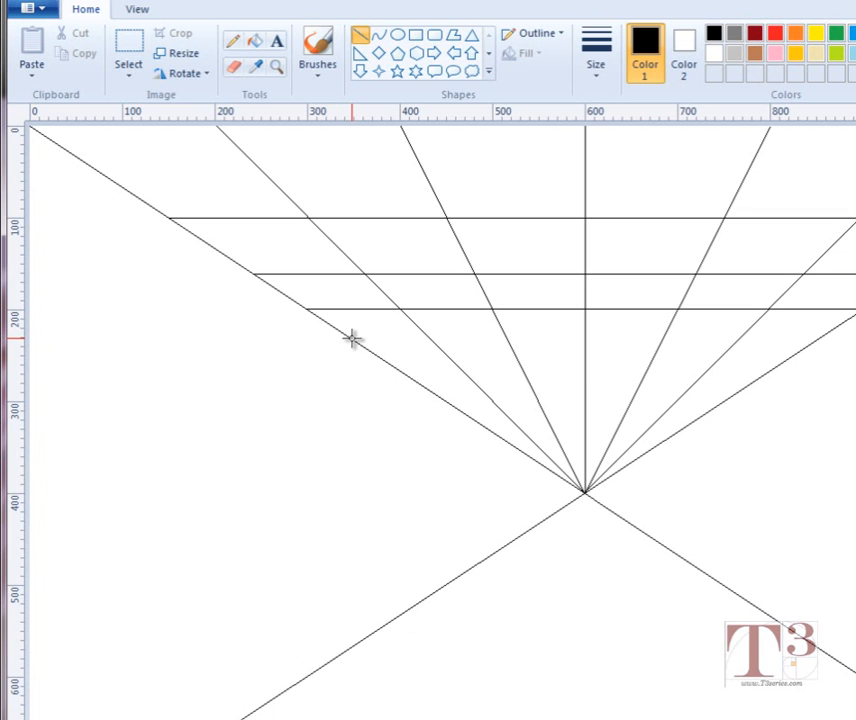
{"action": "left_click_drag", "start_coordinate": [352, 338], "coordinate": [683, 385]}
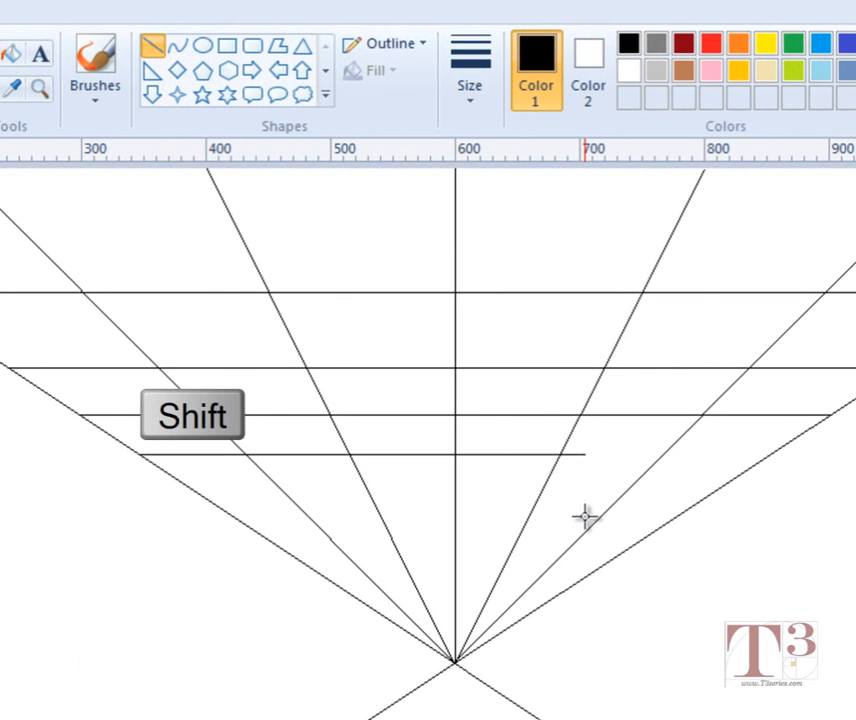
{"action": "left_click_drag", "start_coordinate": [585, 517], "coordinate": [772, 494]}
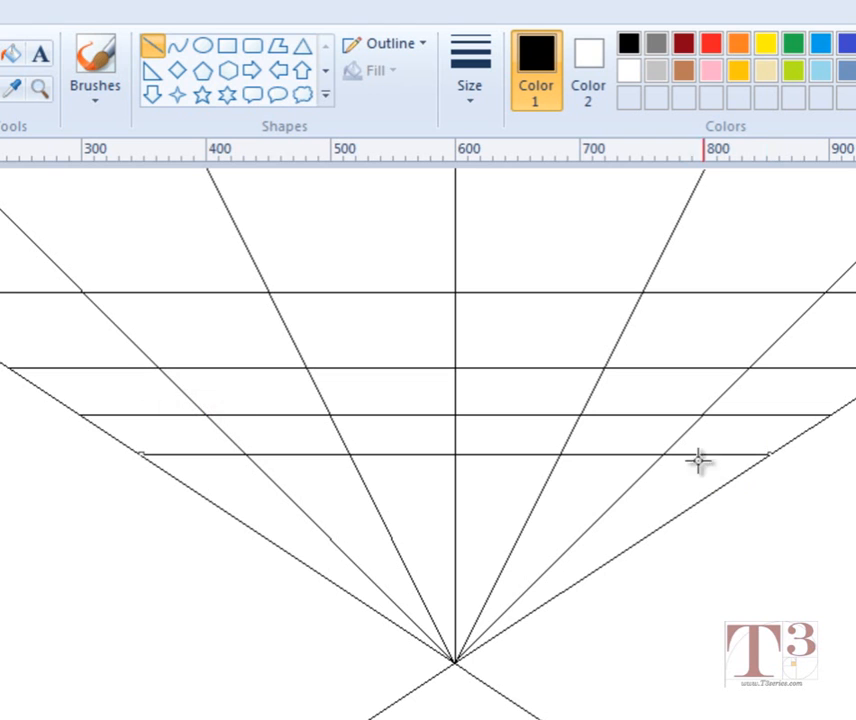
{"action": "left_click", "coordinate": [830, 463]}
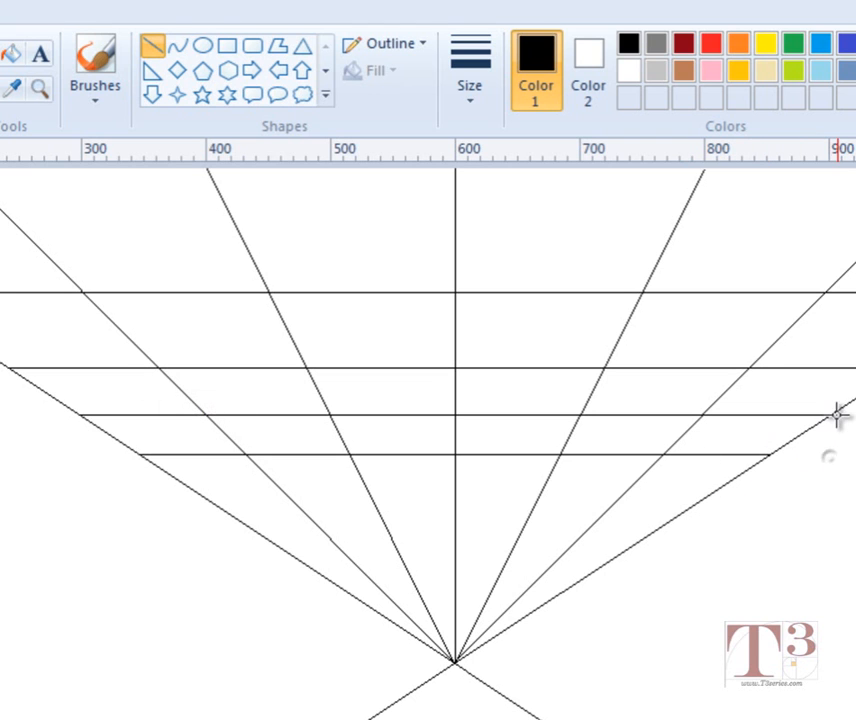
{"action": "left_click_drag", "start_coordinate": [831, 414], "coordinate": [177, 483]}
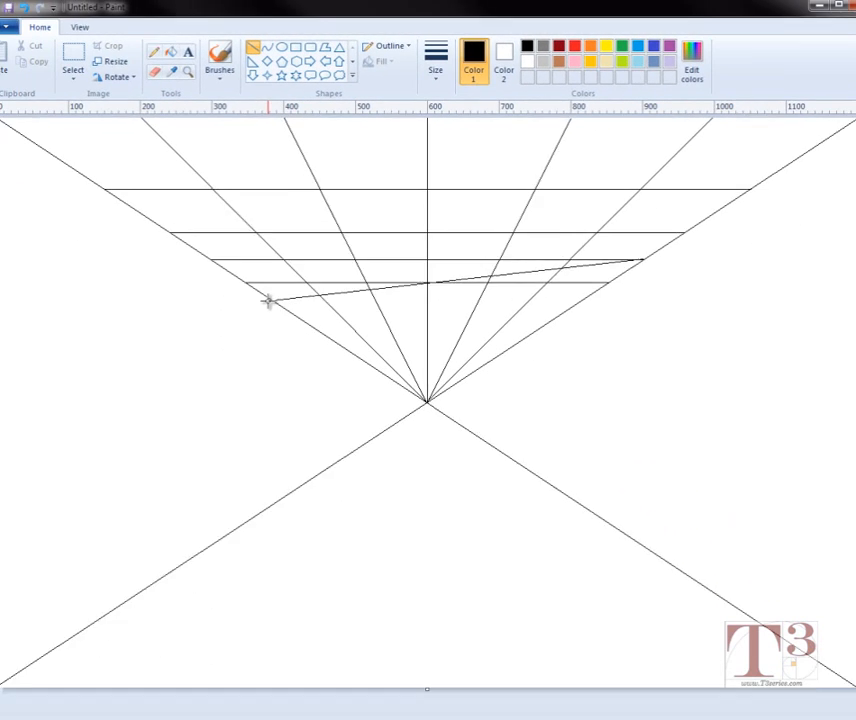
{"action": "left_click_drag", "start_coordinate": [268, 300], "coordinate": [269, 301]}
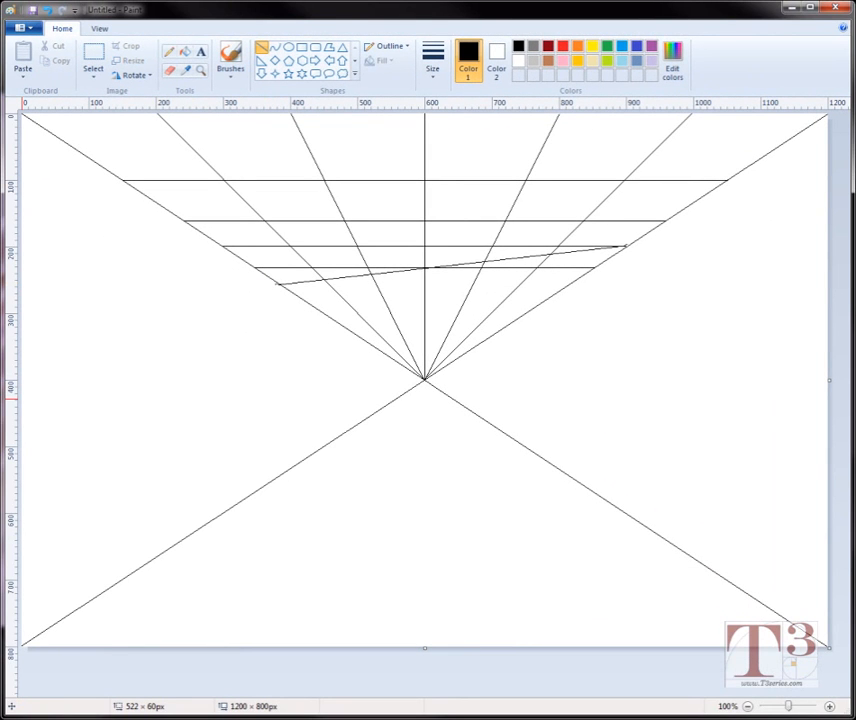
{"action": "key", "text": "ctrl+z"}
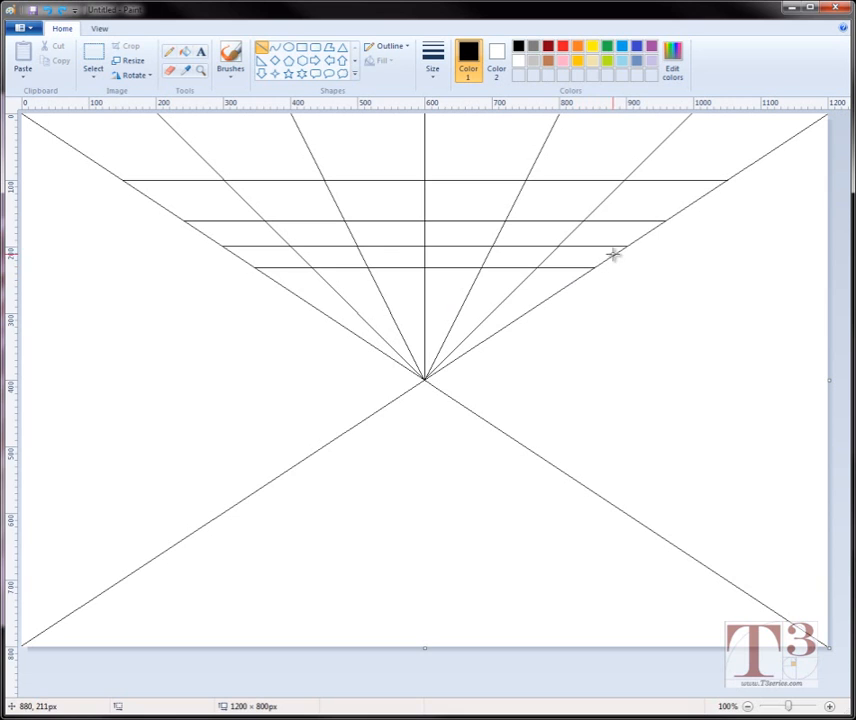
Step: Locate the fifth horizontal using a temporary line from the third one's right end through the fourth's midpoint, then draw it about 430 px long between the diagonals
{"action": "left_click_drag", "start_coordinate": [625, 246], "coordinate": [421, 276]}
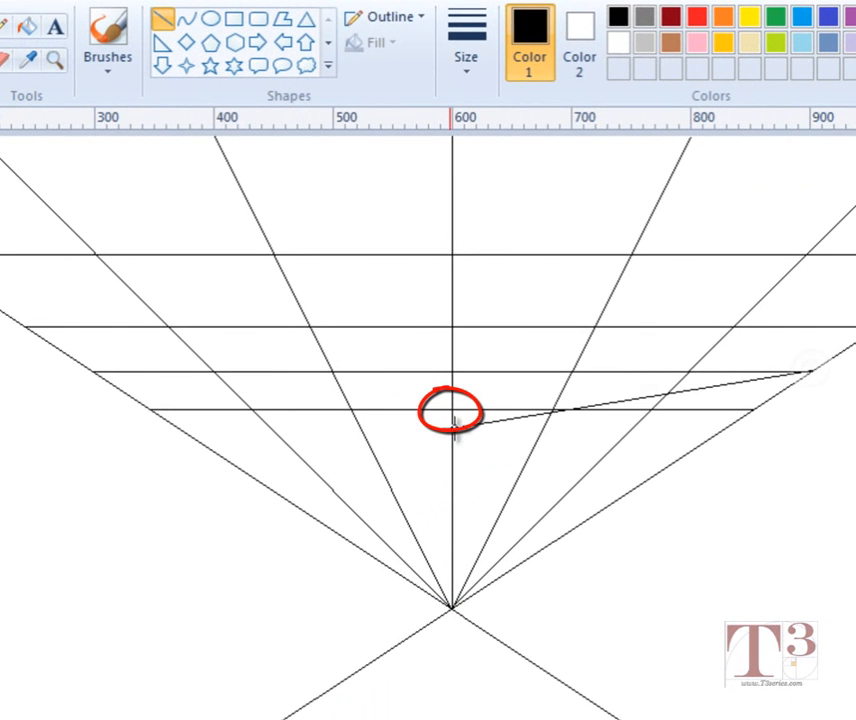
{"action": "mouse_move", "coordinate": [454, 425]}
{"action": "left_mouse_down"}
{"action": "mouse_move", "coordinate": [357, 441]}
{"action": "mouse_move", "coordinate": [340, 418]}
{"action": "mouse_move", "coordinate": [206, 420]}
{"action": "mouse_move", "coordinate": [185, 436]}
{"action": "mouse_move", "coordinate": [193, 438]}
{"action": "left_mouse_up"}
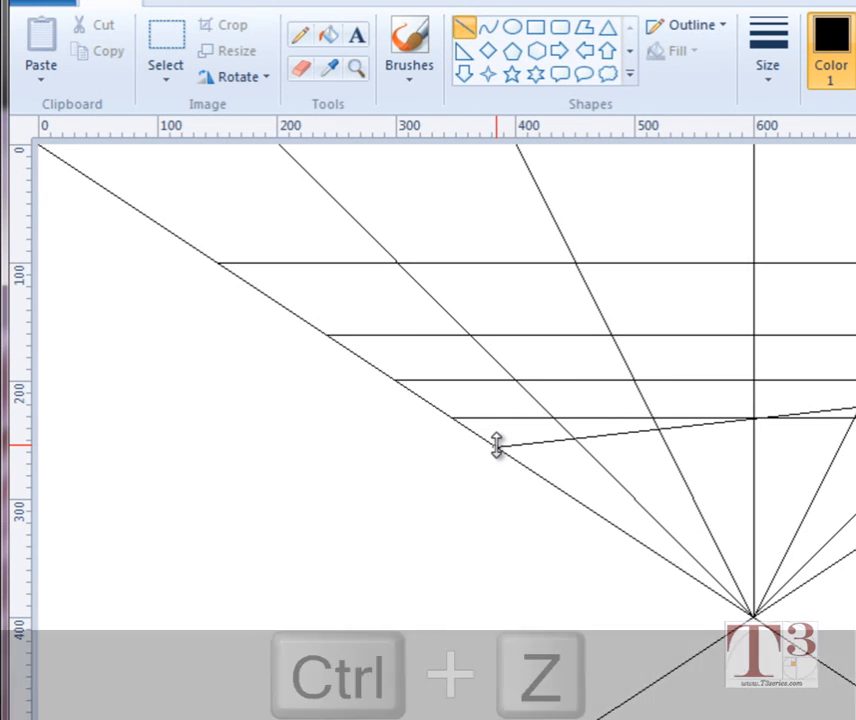
{"action": "key", "text": "ctrl+z"}
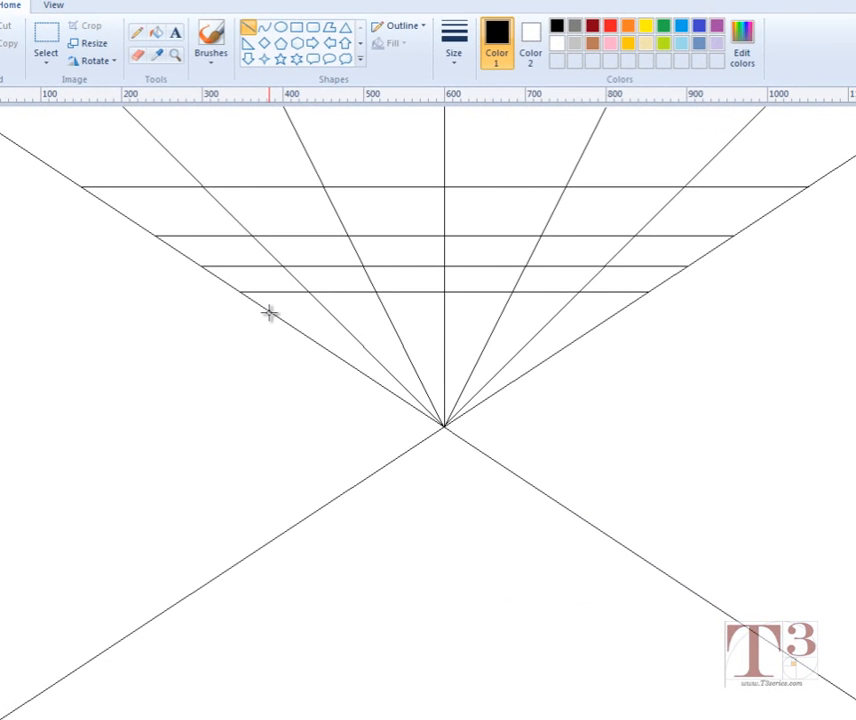
{"action": "mouse_move", "coordinate": [269, 313]}
{"action": "left_mouse_down"}
{"action": "mouse_move", "coordinate": [462, 329]}
{"action": "mouse_move", "coordinate": [616, 317]}
{"action": "left_mouse_up"}
{"action": "key", "text": "shift"}
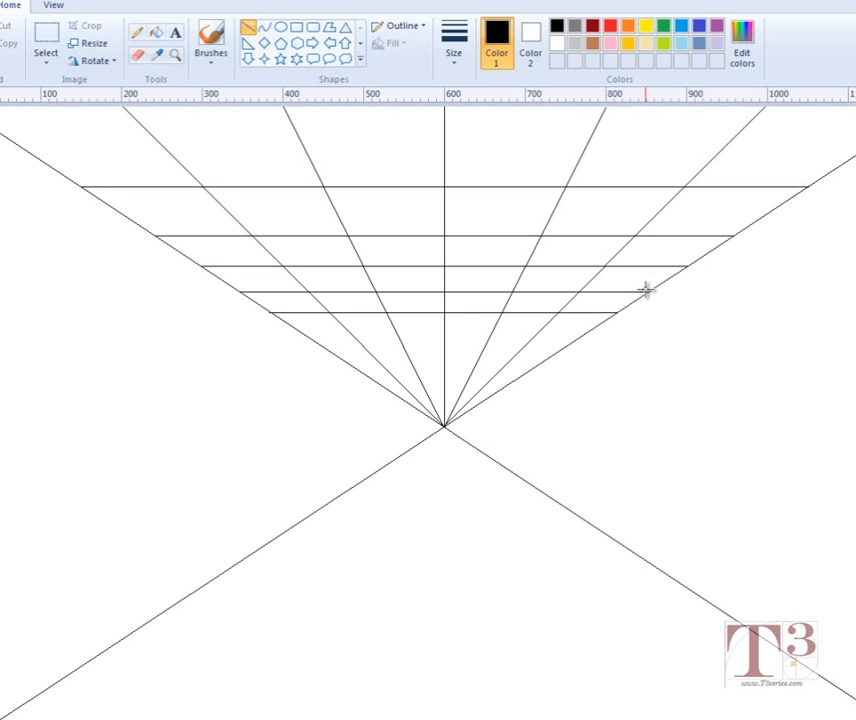
Step: Locate the sixth horizontal using a temporary line from the fourth one's right end through the fifth's midpoint, then draw it about 370 px long between the diagonals
{"action": "mouse_move", "coordinate": [648, 292]}
{"action": "left_mouse_down"}
{"action": "mouse_move", "coordinate": [286, 328]}
{"action": "mouse_move", "coordinate": [293, 327]}
{"action": "left_mouse_up"}
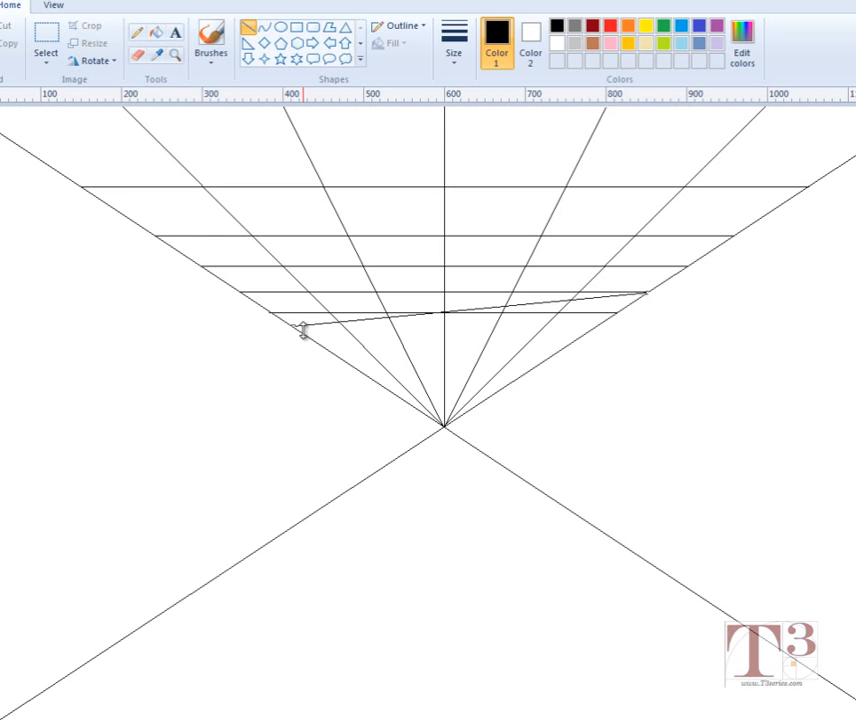
{"action": "key", "text": "ctrl+z"}
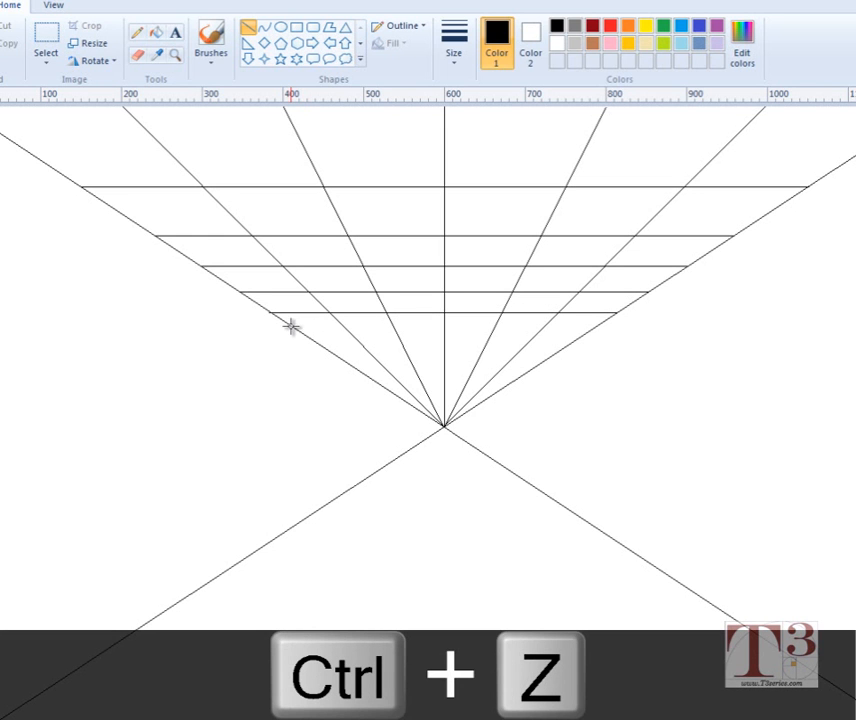
{"action": "left_click_drag", "start_coordinate": [297, 328], "coordinate": [593, 327]}
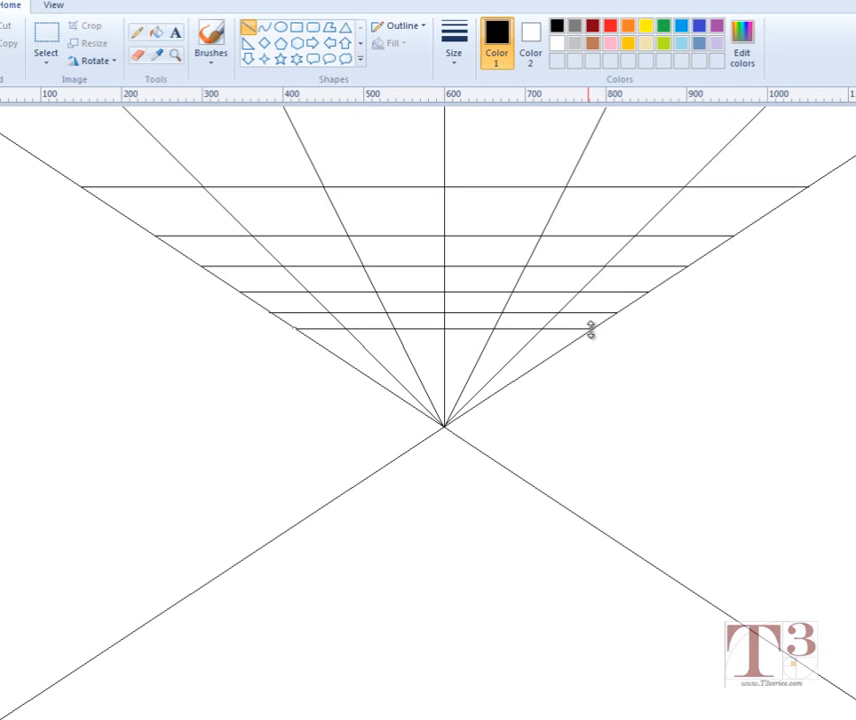
{"action": "left_click", "coordinate": [611, 338]}
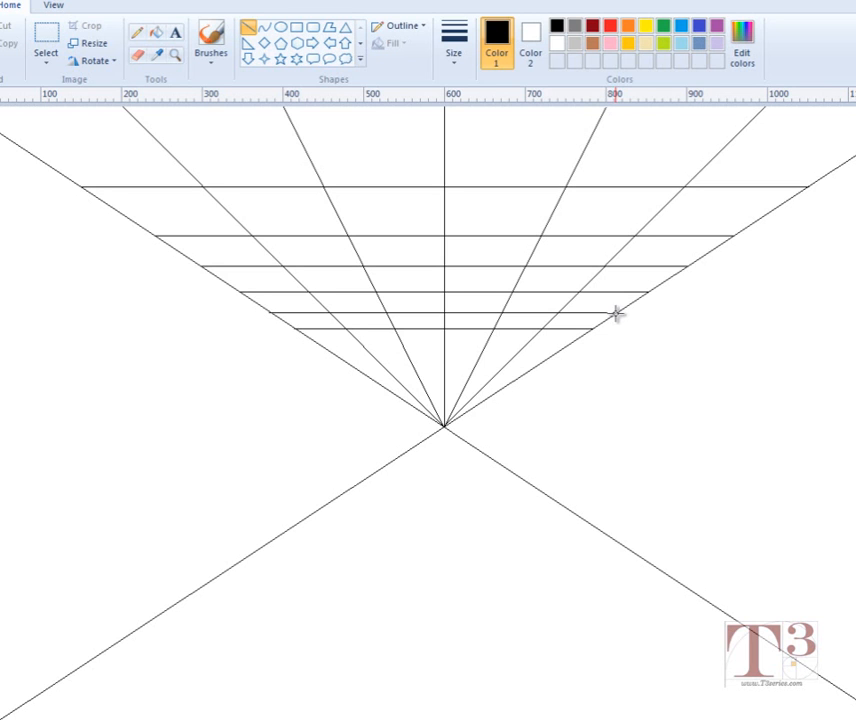
Step: Locate the seventh horizontal using a temporary line from the fifth one's right end through the sixth's midpoint, then draw it about 320 px long between the diagonals
{"action": "mouse_move", "coordinate": [615, 313]}
{"action": "left_mouse_down"}
{"action": "mouse_move", "coordinate": [437, 342]}
{"action": "mouse_move", "coordinate": [321, 343]}
{"action": "left_mouse_up"}
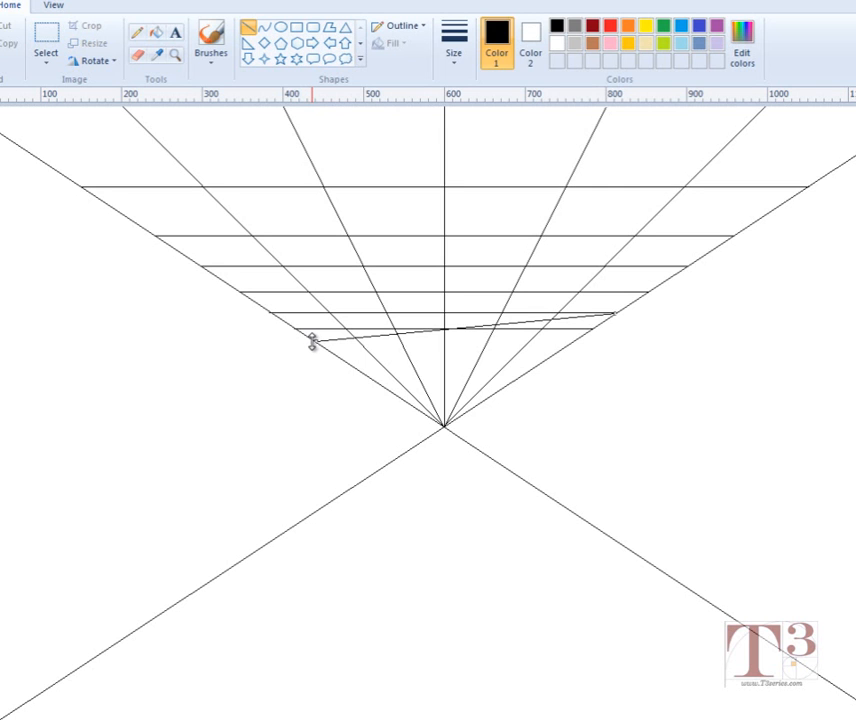
{"action": "key", "text": "ctrl+z"}
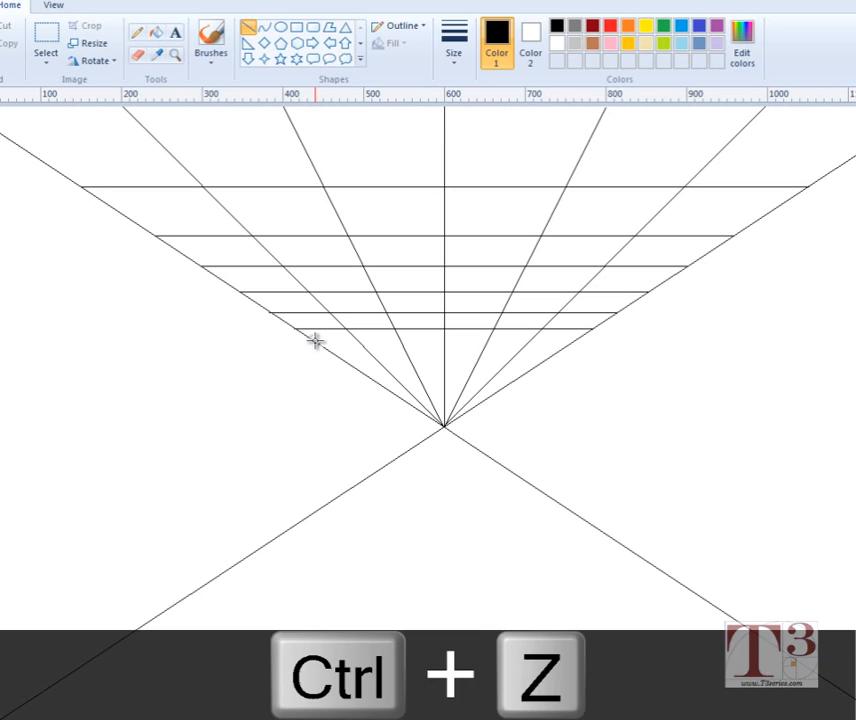
{"action": "left_click_drag", "start_coordinate": [315, 341], "coordinate": [572, 347]}
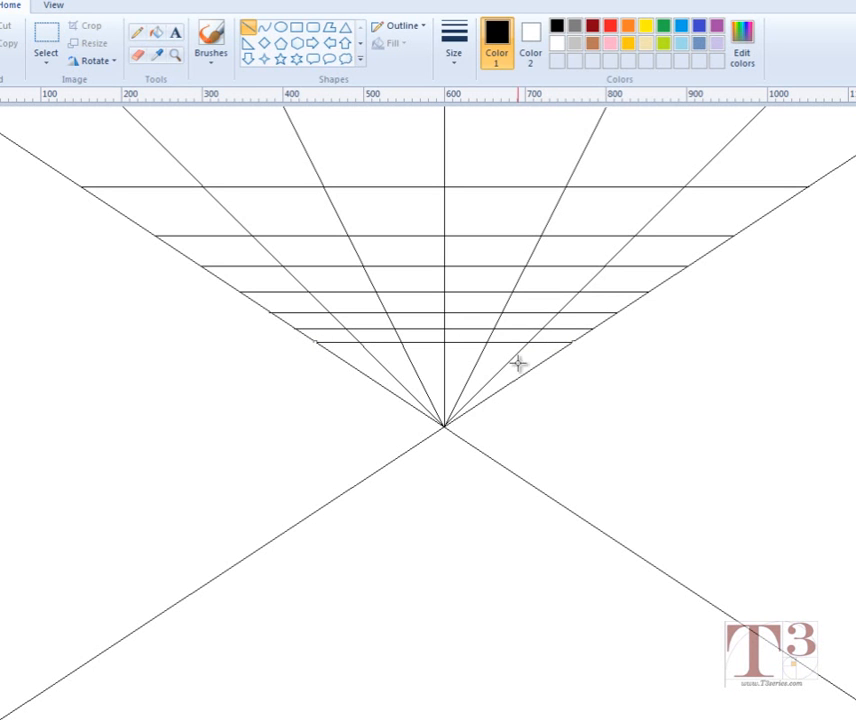
{"action": "left_click", "coordinate": [552, 395]}
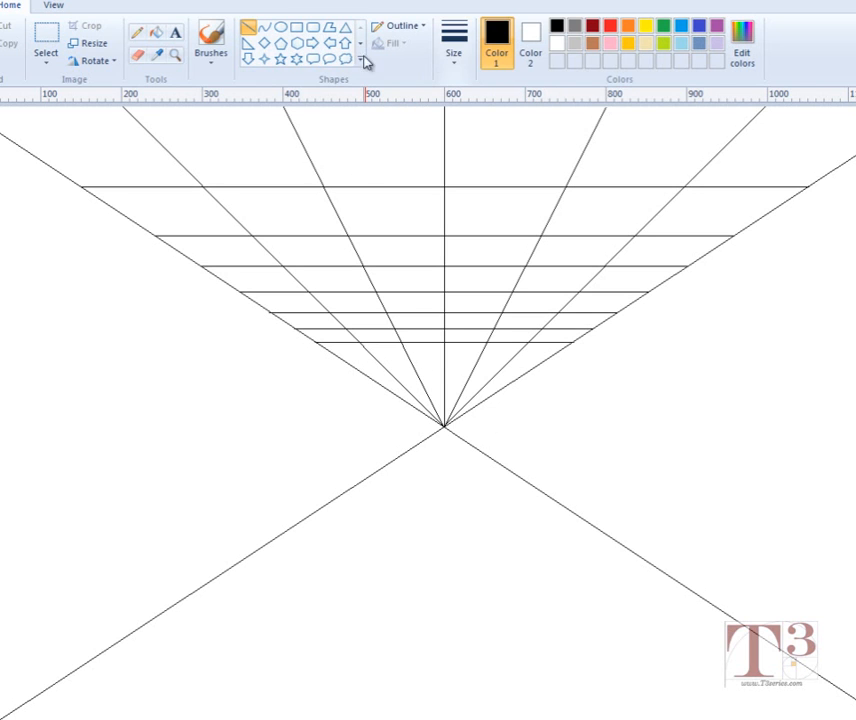
Step: Draw a thick-outlined black rectangle about 130 px wide and 85 px high around the vanishing point, with its corners on the diagonals
{"action": "left_click", "coordinate": [297, 27]}
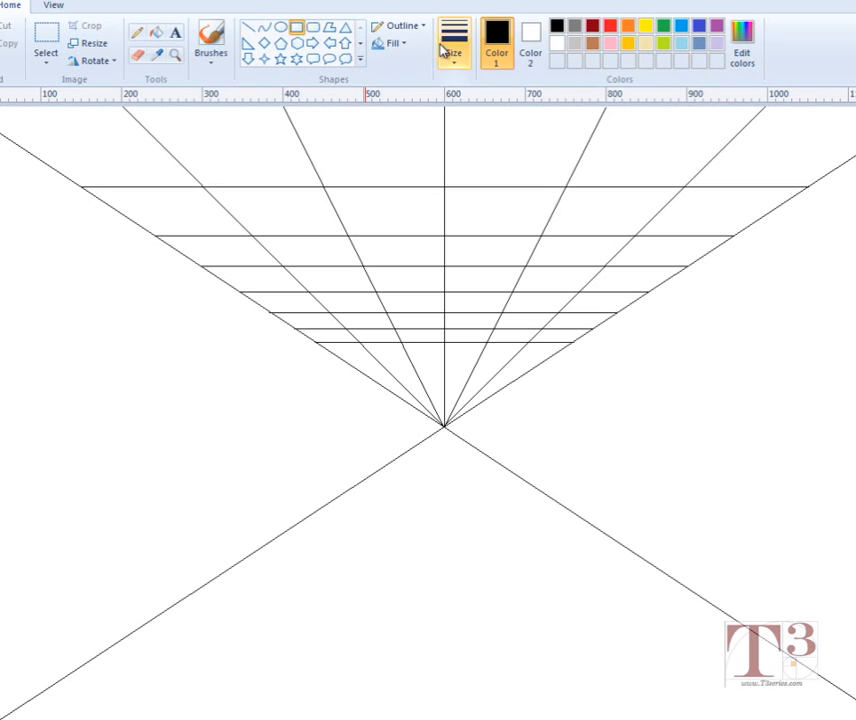
{"action": "left_click", "coordinate": [443, 50]}
{"action": "left_click", "coordinate": [471, 124]}
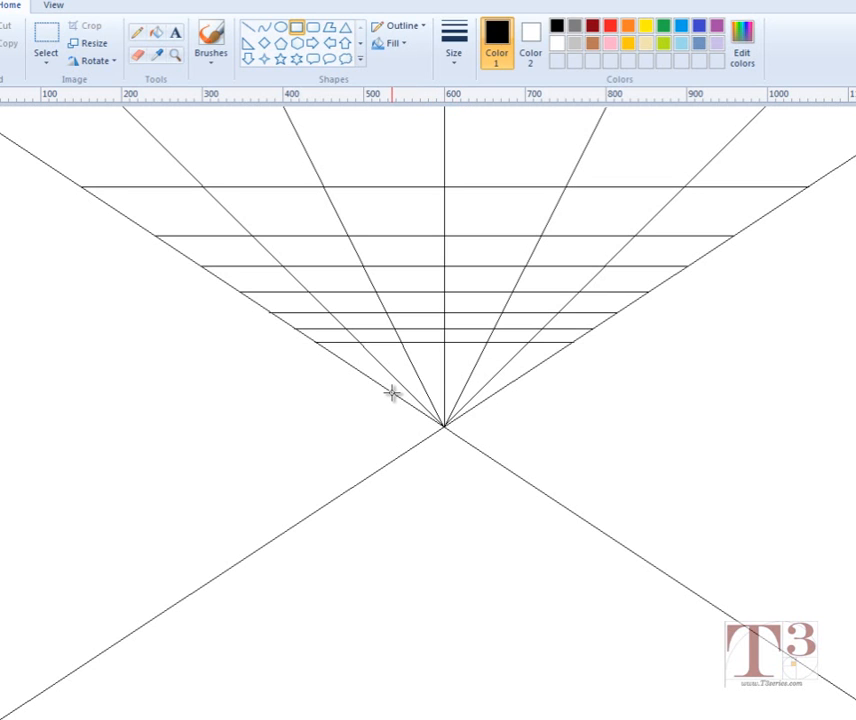
{"action": "mouse_move", "coordinate": [392, 392]}
{"action": "left_mouse_down"}
{"action": "mouse_move", "coordinate": [498, 412]}
{"action": "mouse_move", "coordinate": [502, 459]}
{"action": "mouse_move", "coordinate": [497, 453]}
{"action": "left_mouse_up"}
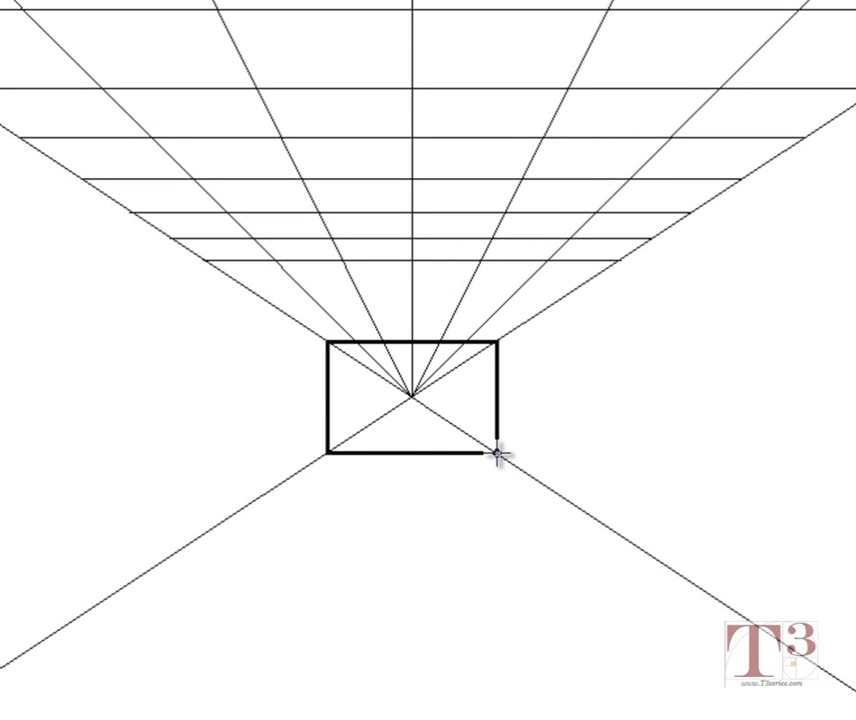
{"action": "left_click_drag", "start_coordinate": [497, 453], "coordinate": [497, 453]}
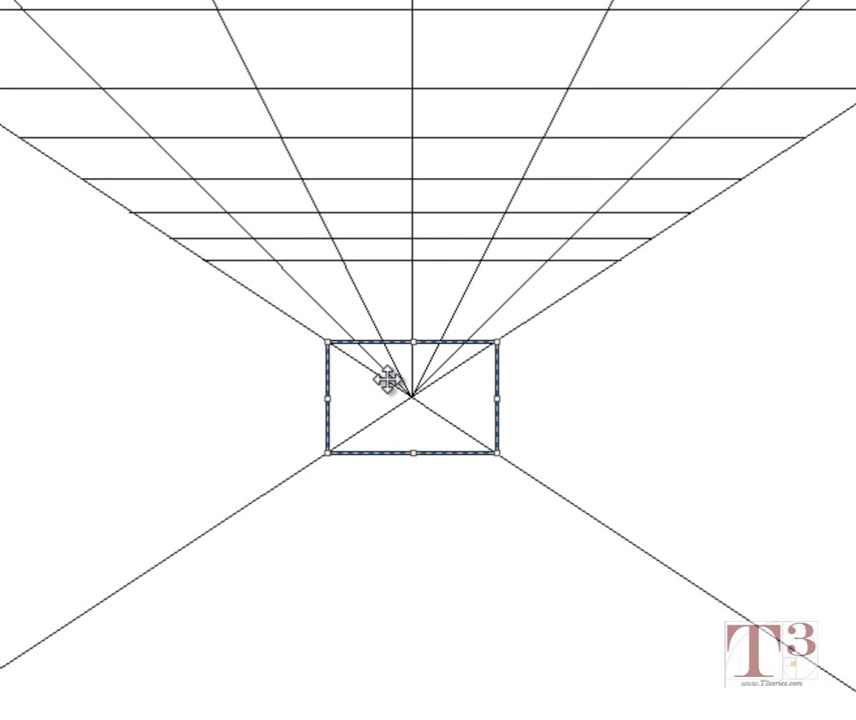
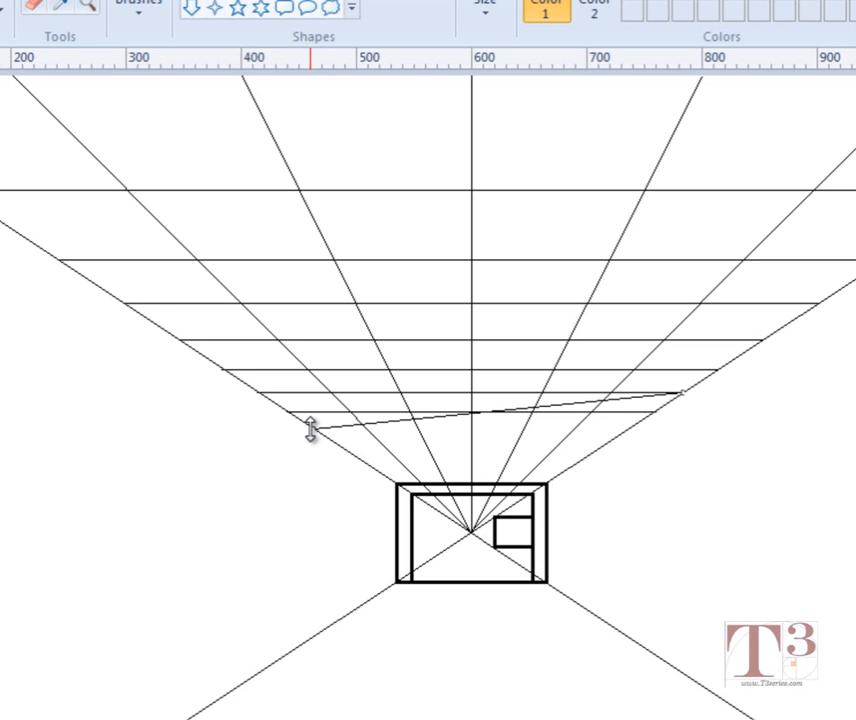
Step: Undo the temporary guide line and draw the eighth horizontal about 280 px long between the diagonals, starting where the guide met the left diagonal
{"action": "key", "text": "ctrl+z"}
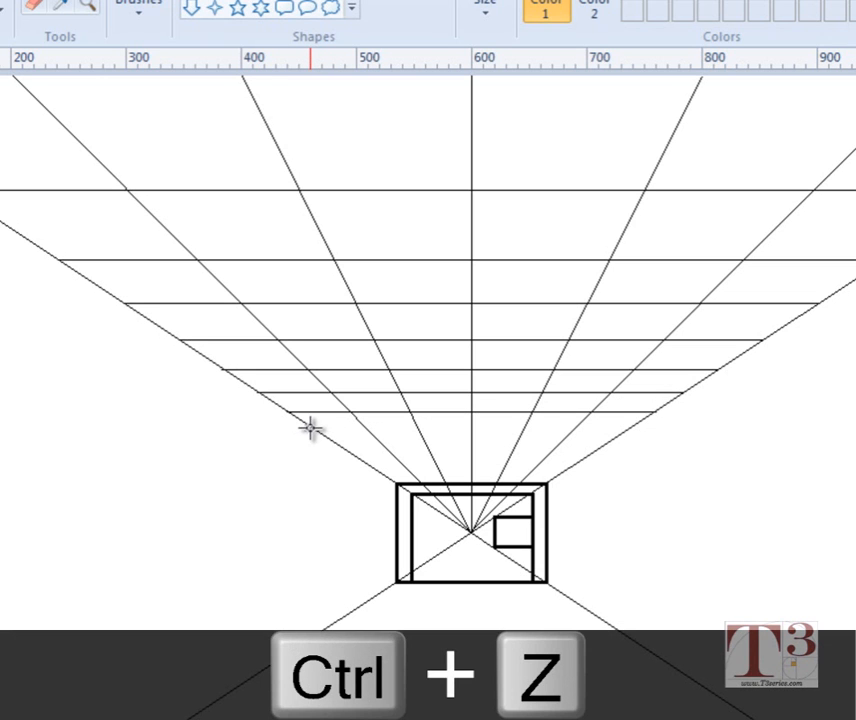
{"action": "left_click_drag", "start_coordinate": [310, 428], "coordinate": [630, 443]}
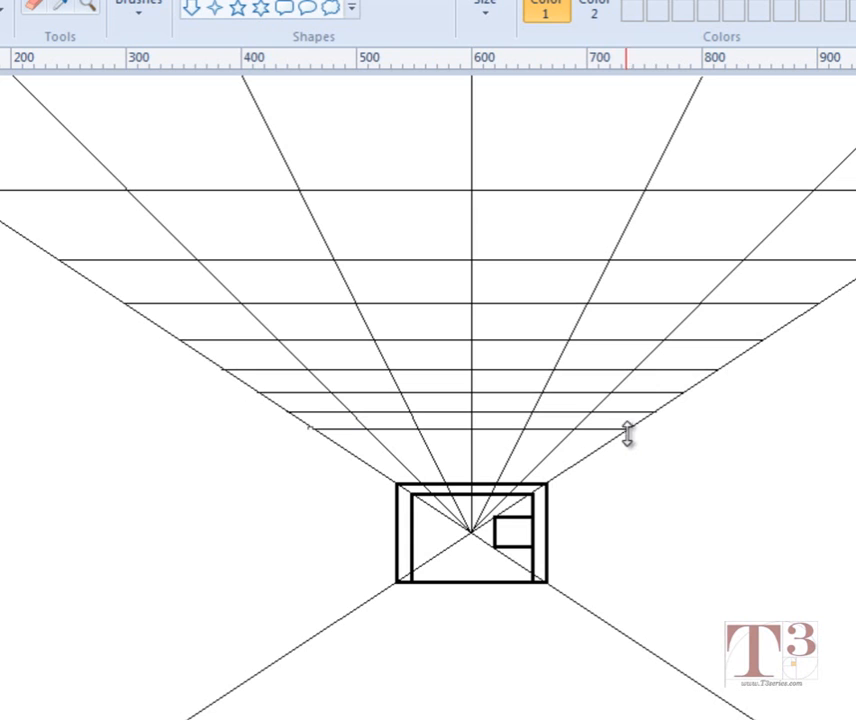
{"action": "left_click", "coordinate": [626, 452]}
Step: Locate the ninth horizontal using a temporary line from the seventh one's right end through the eighth's midpoint, then draw it about 245 px long between the diagonals
{"action": "left_click_drag", "start_coordinate": [655, 412], "coordinate": [333, 442]}
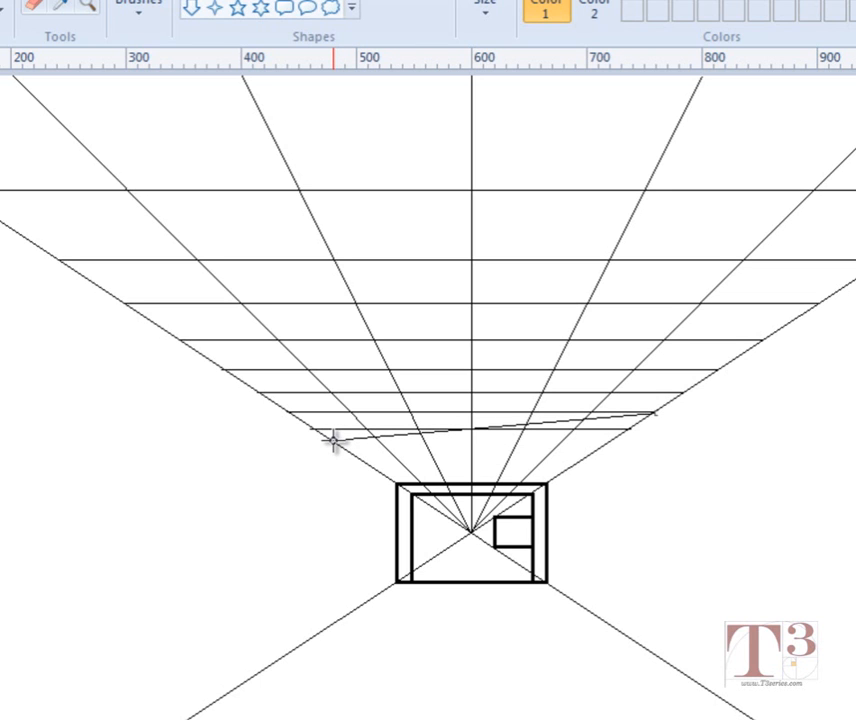
{"action": "left_click_drag", "start_coordinate": [333, 442], "coordinate": [333, 441]}
{"action": "key", "text": "ctrl+z"}
{"action": "key", "text": "shift"}
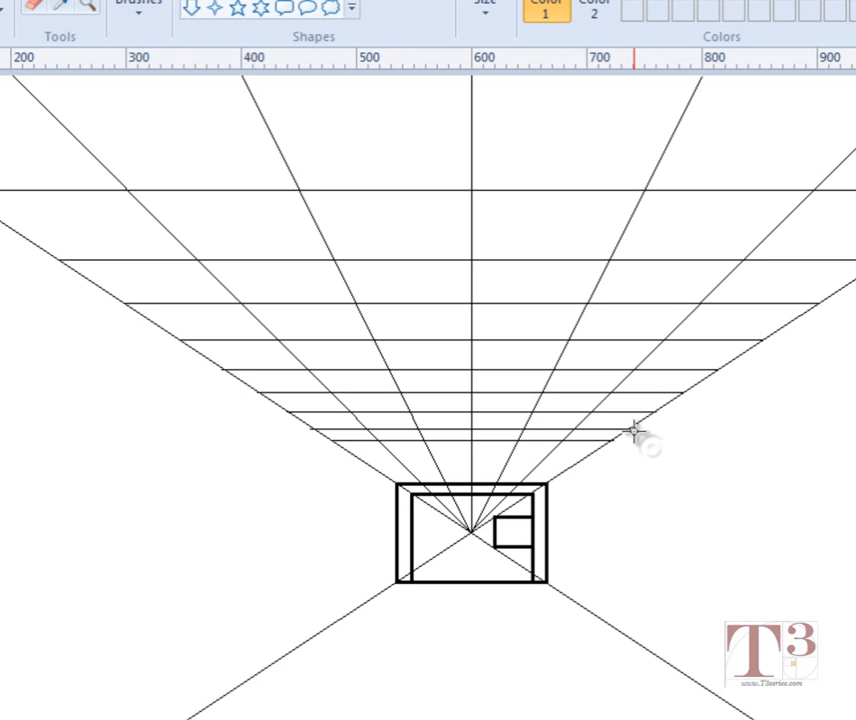
Step: Locate the tenth horizontal using a temporary line from the eighth one's right end through the ninth's midpoint, then draw it about 215 px long between the diagonals
{"action": "left_click_drag", "start_coordinate": [630, 430], "coordinate": [346, 452]}
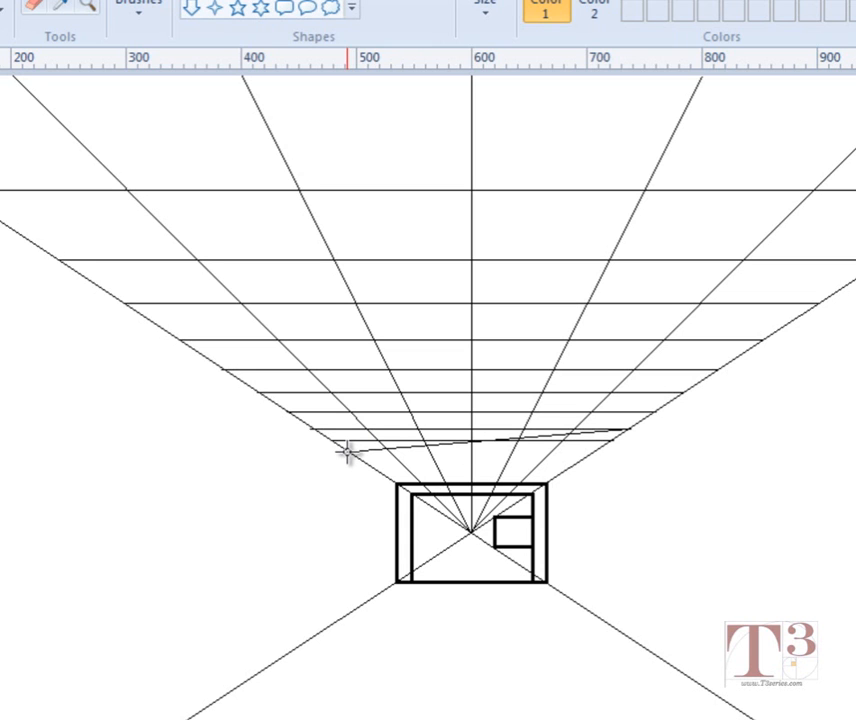
{"action": "left_click_drag", "start_coordinate": [346, 452], "coordinate": [346, 452]}
{"action": "key", "text": "ctrl+z"}
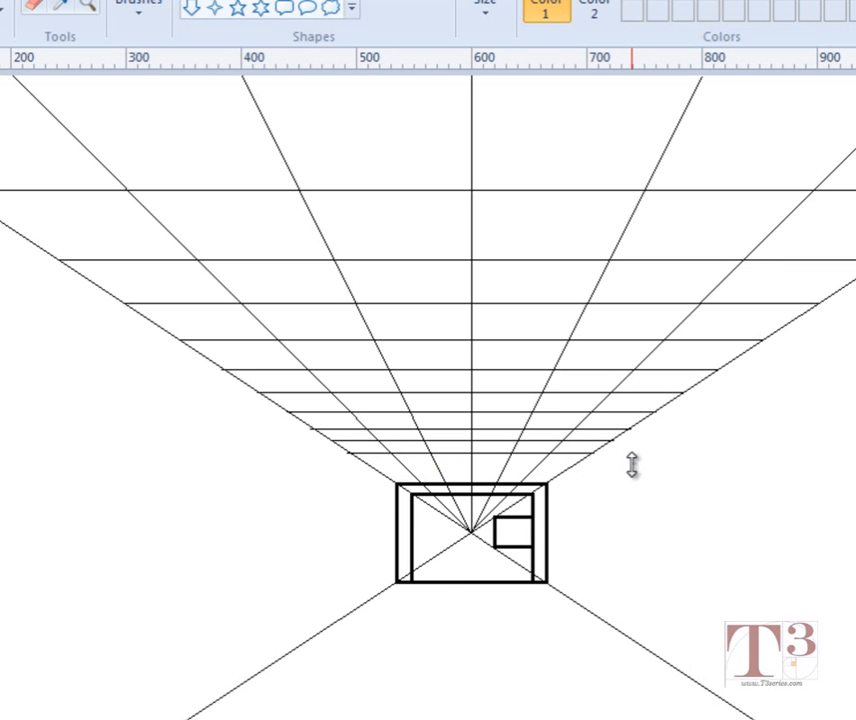
{"action": "left_click", "coordinate": [632, 464]}
{"action": "key", "text": "ctrl+z"}
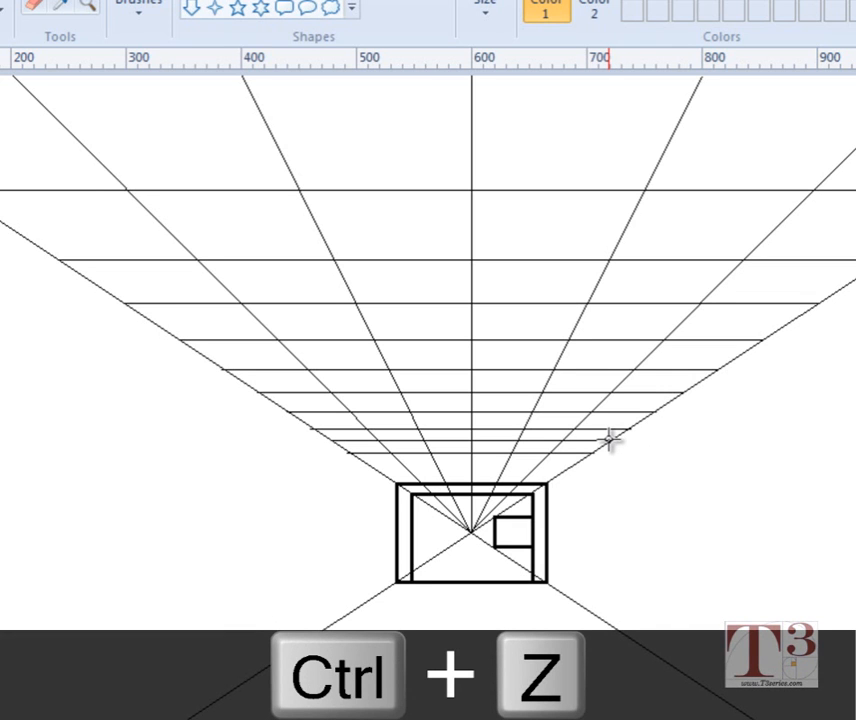
Step: Draw the eleventh and twelfth horizontals about 180 and 160 px long between the diagonals, locating each with a temporary guide line through the previous horizontal's midpoint
{"action": "left_click_drag", "start_coordinate": [611, 441], "coordinate": [367, 463]}
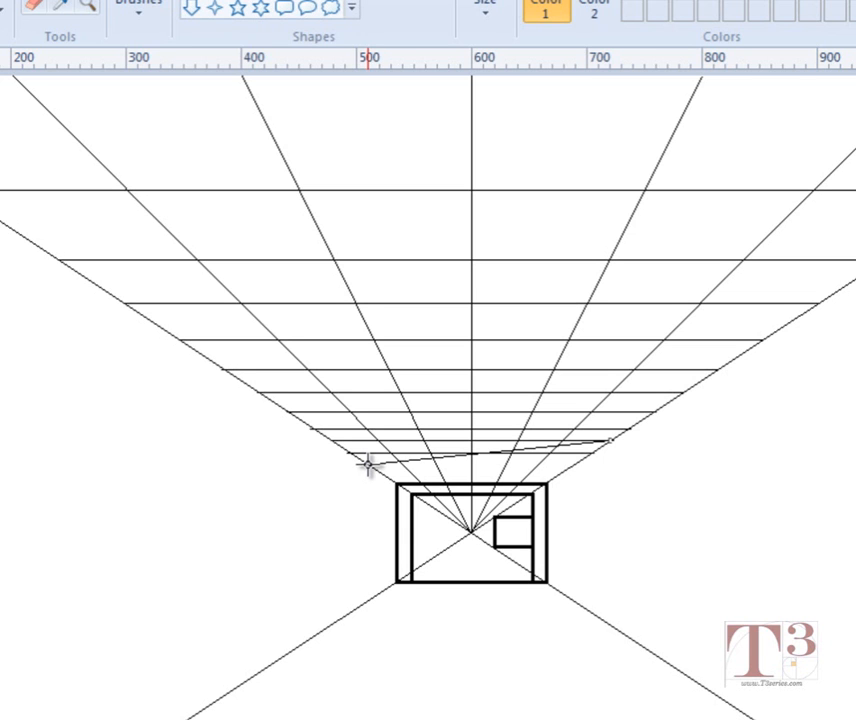
{"action": "key", "text": "ctrl+z"}
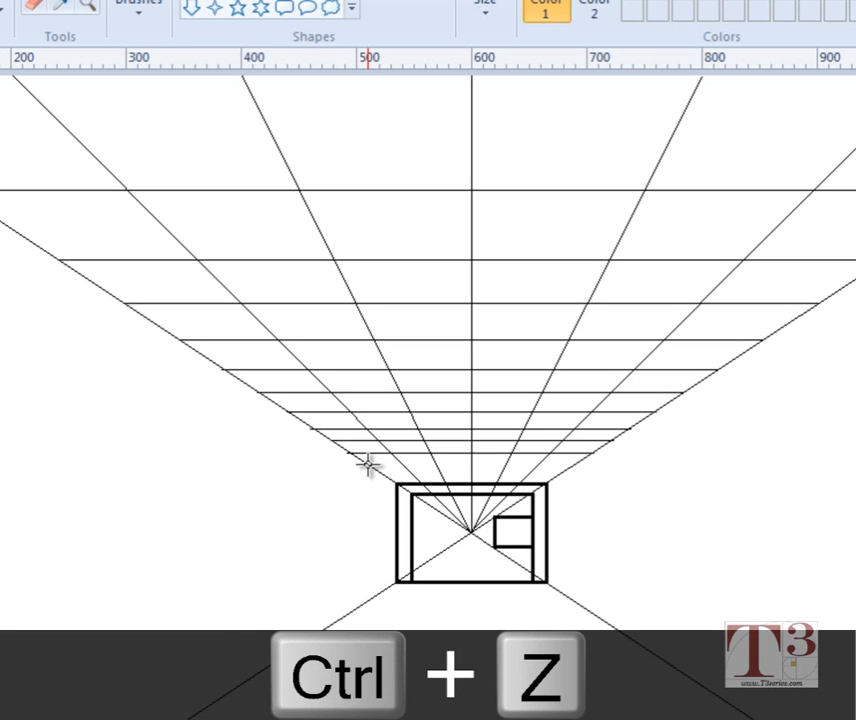
{"action": "key", "text": "shift"}
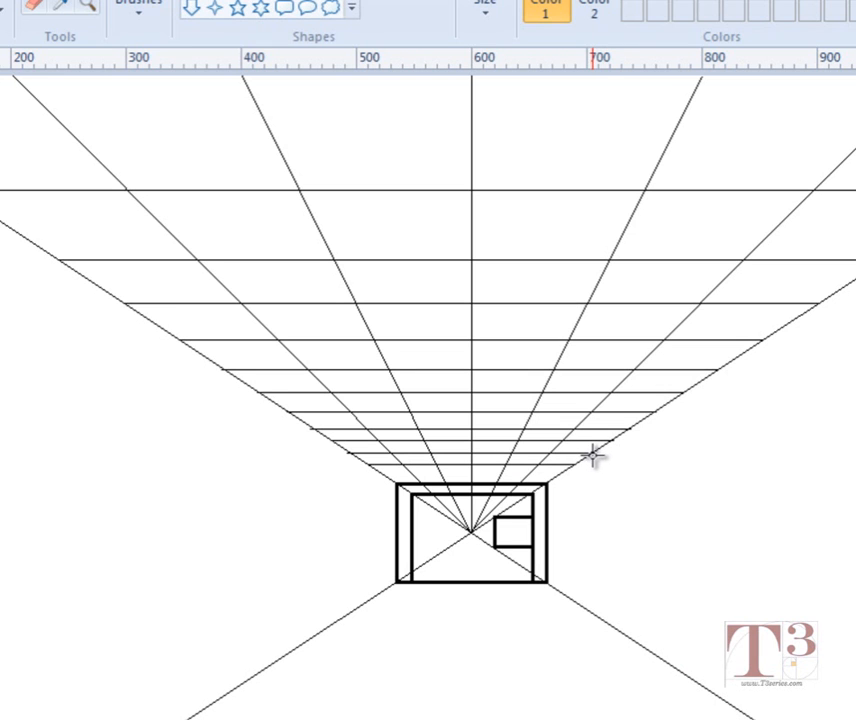
{"action": "left_click_drag", "start_coordinate": [592, 455], "coordinate": [376, 473]}
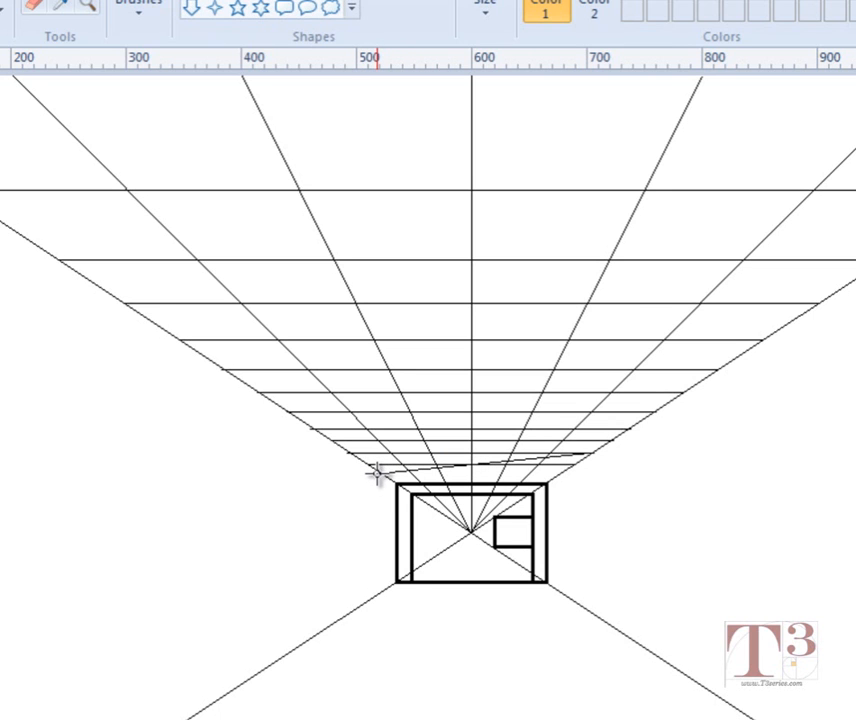
{"action": "key", "text": "ctrl+z"}
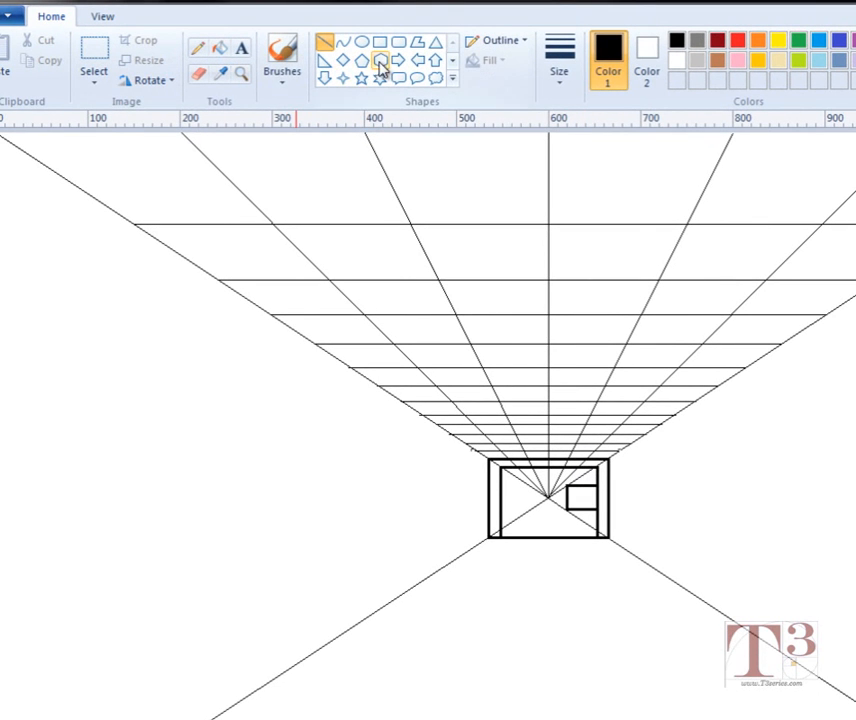
Step: Draw a horizontal line about 77 px long between the diagonals inside the inner frame, a little below its top edge
{"action": "left_click", "coordinate": [241, 74]}
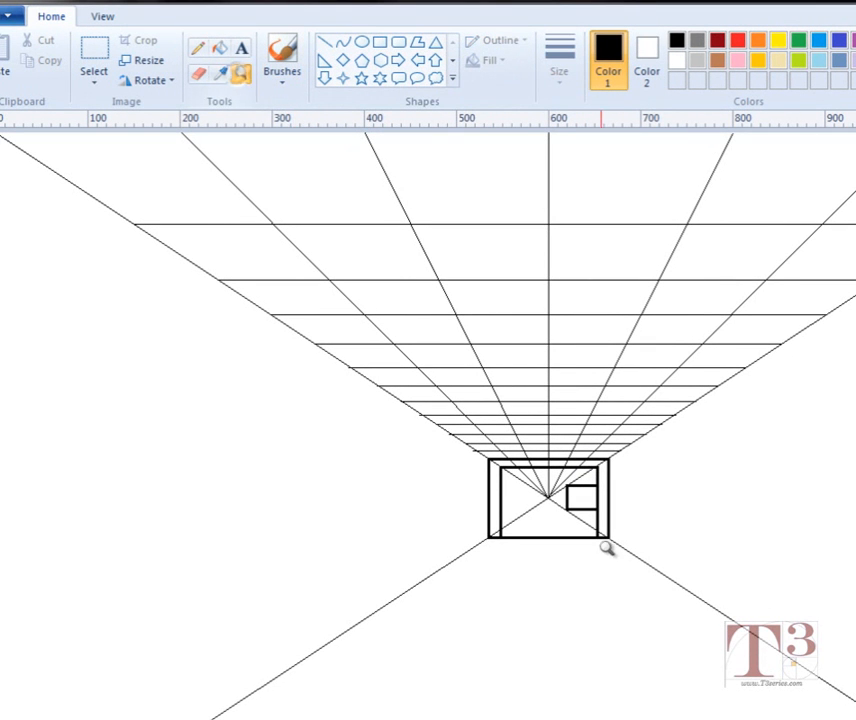
{"action": "left_click", "coordinate": [552, 497]}
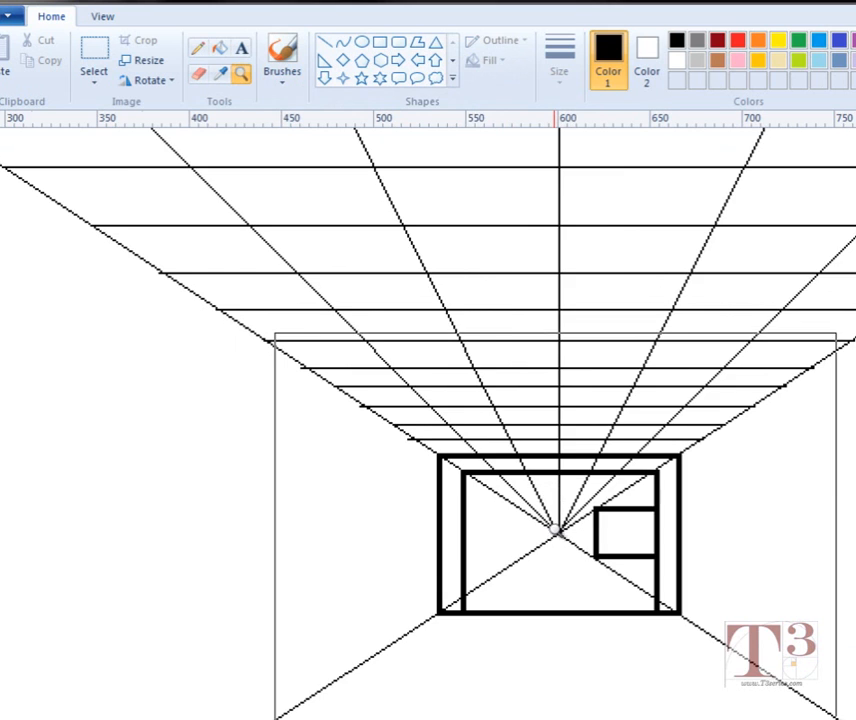
{"action": "left_click", "coordinate": [555, 529]}
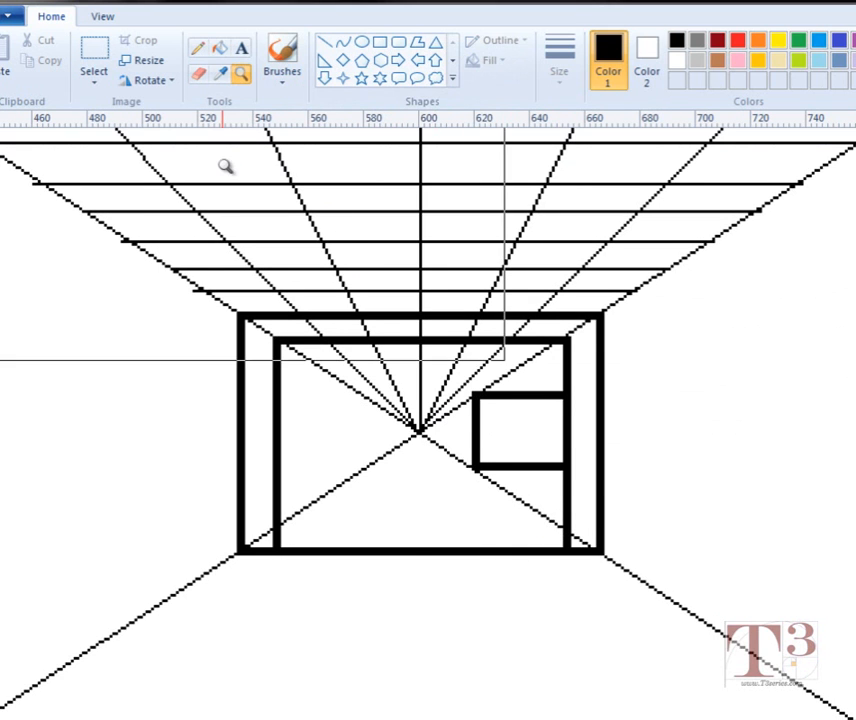
{"action": "left_click", "coordinate": [323, 41]}
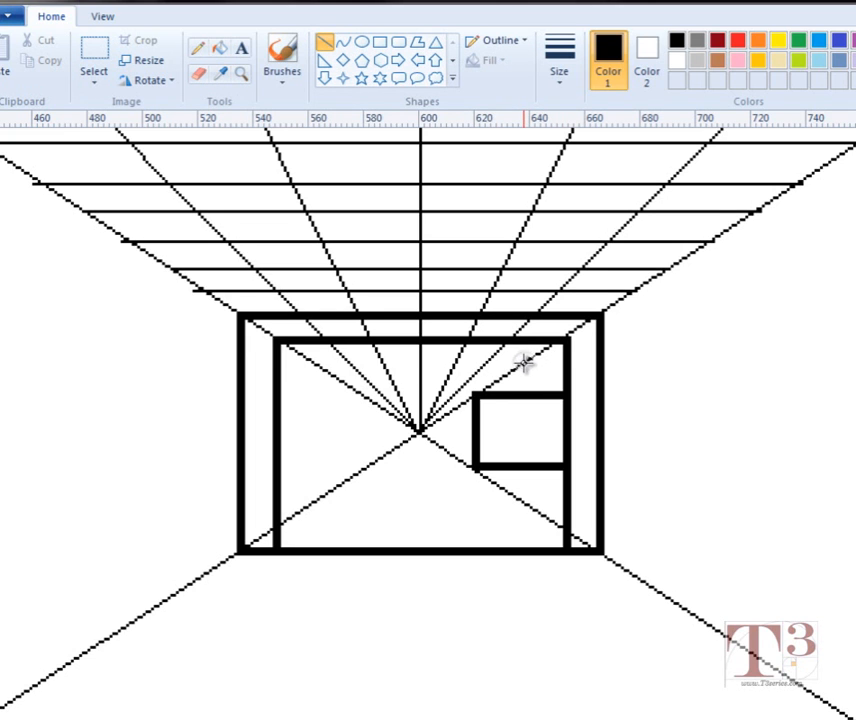
{"action": "left_click_drag", "start_coordinate": [524, 362], "coordinate": [284, 350]}
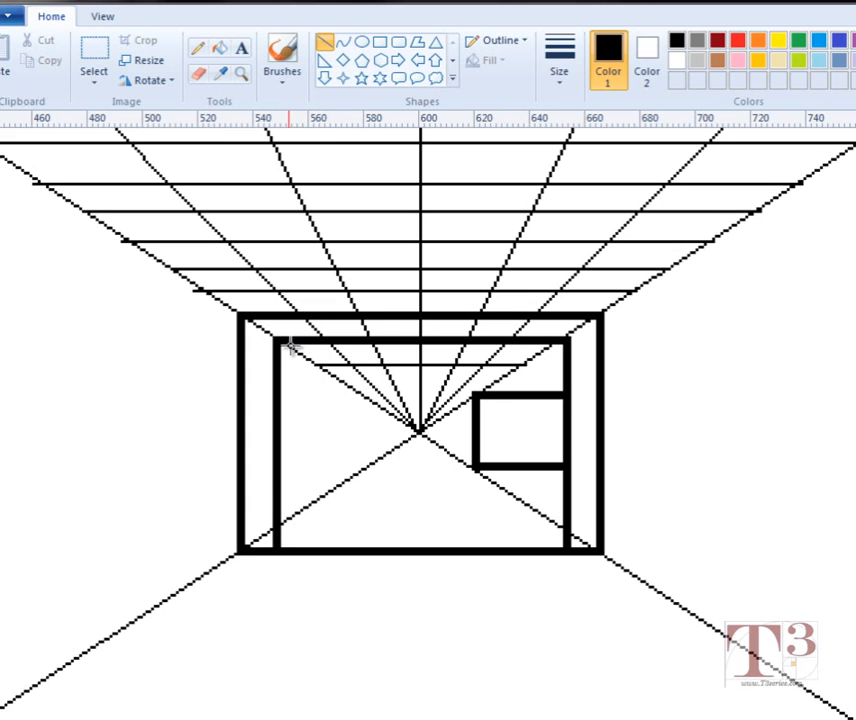
Step: Draw two more horizontals about 60 and 42 px long inside the inner frame, locating each with a temporary guide line through the previous one's midpoint
{"action": "left_click_drag", "start_coordinate": [290, 345], "coordinate": [500, 377]}
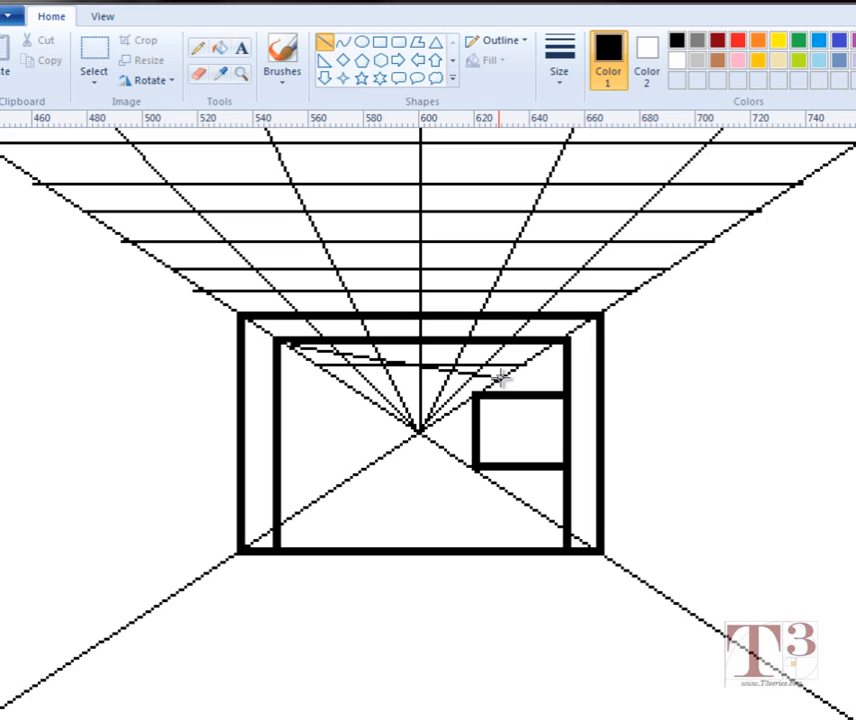
{"action": "key", "text": "ctrl+z"}
{"action": "key", "text": "shift"}
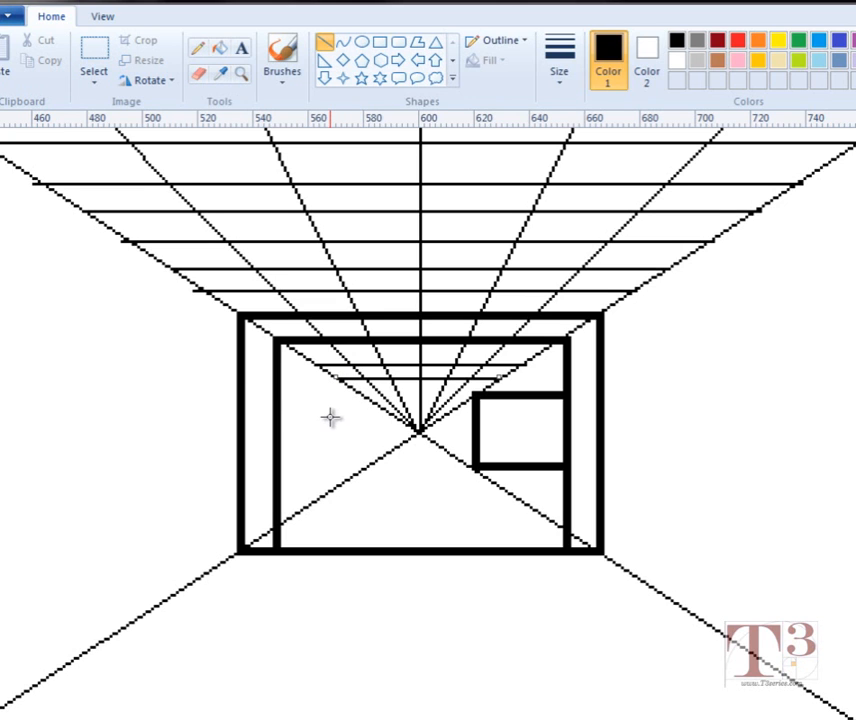
{"action": "left_click", "coordinate": [330, 416]}
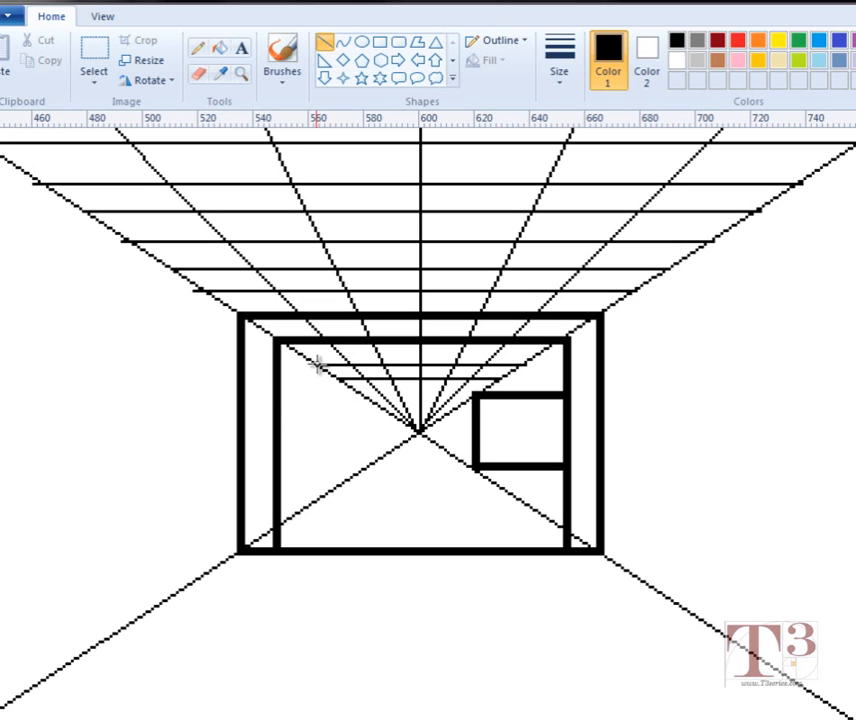
{"action": "left_click_drag", "start_coordinate": [322, 365], "coordinate": [479, 391]}
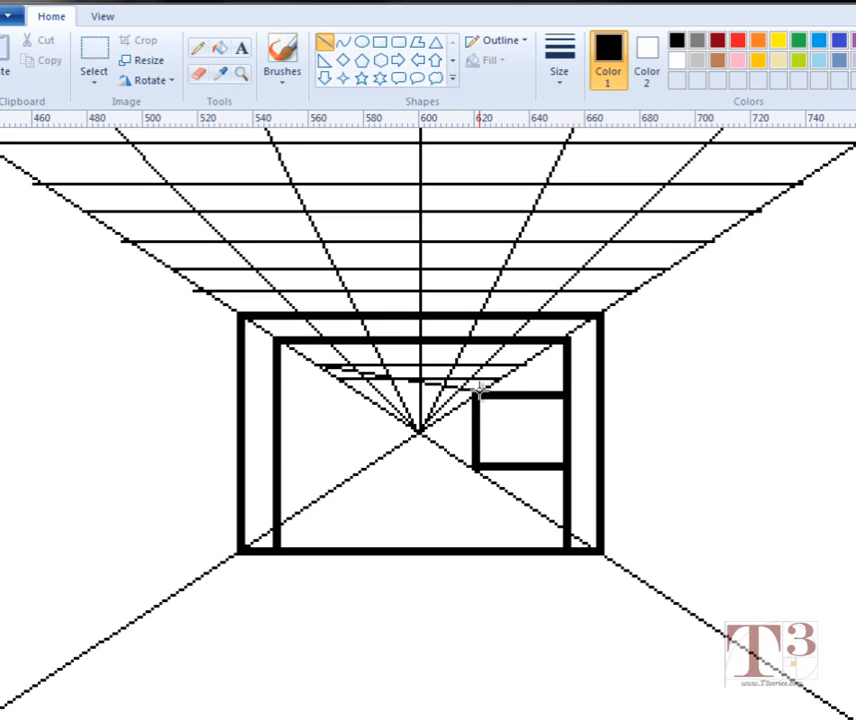
{"action": "key", "text": "ctrl+z"}
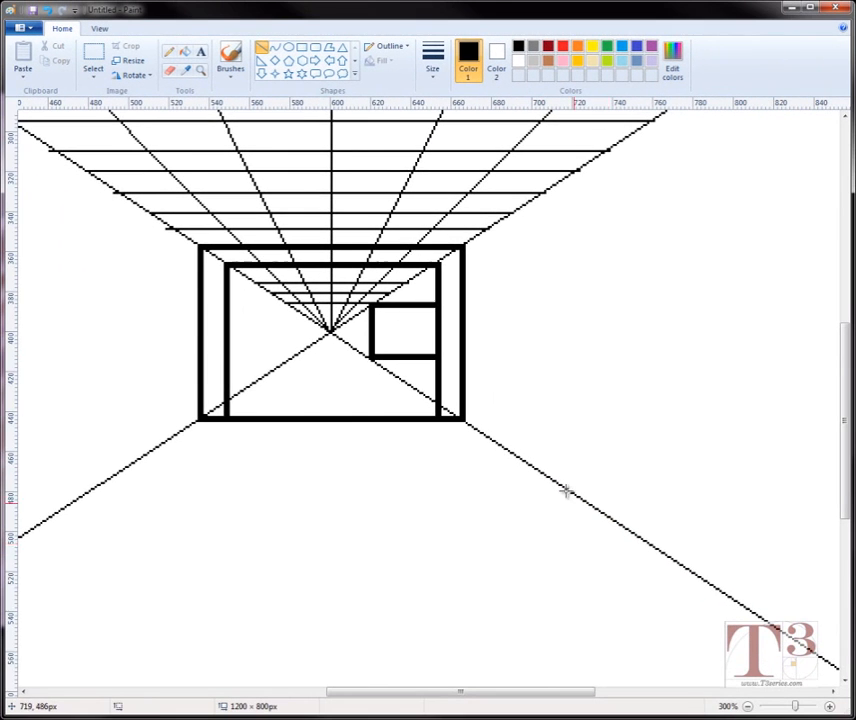
Step: Draw a line from the vanishing point to the canvas's top edge at about x = 1010 px, just beside the existing converging line
{"action": "left_click", "coordinate": [748, 706]}
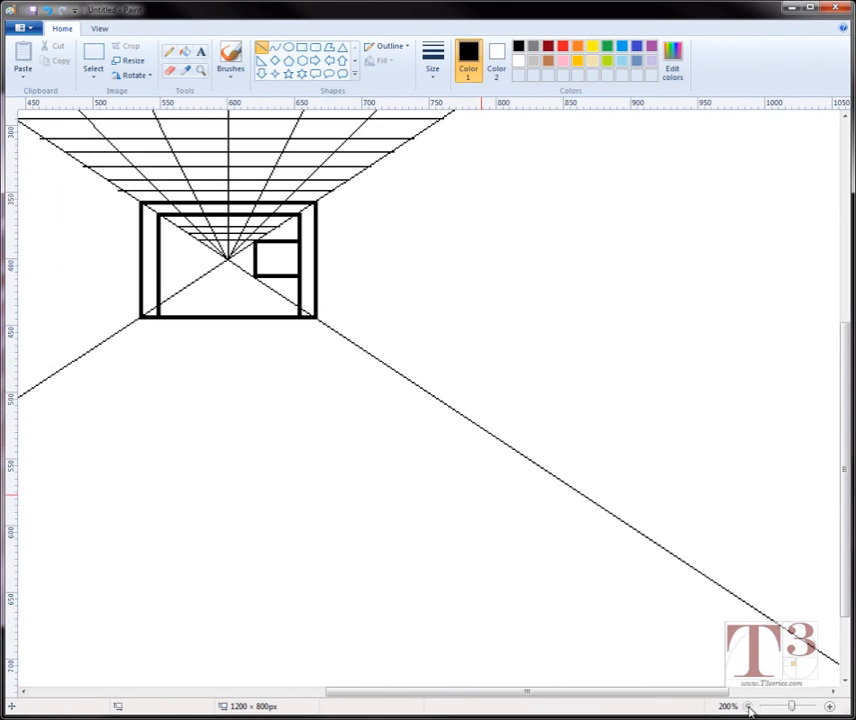
{"action": "left_click", "coordinate": [748, 706]}
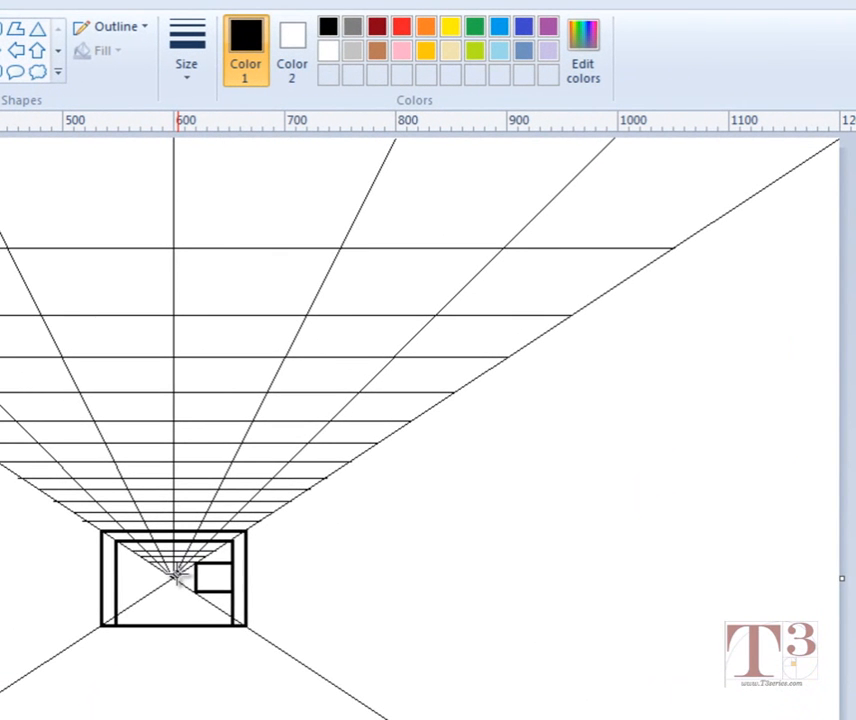
{"action": "mouse_move", "coordinate": [175, 577]}
{"action": "left_mouse_down"}
{"action": "mouse_move", "coordinate": [479, 273]}
{"action": "mouse_move", "coordinate": [600, 200]}
{"action": "mouse_move", "coordinate": [604, 149]}
{"action": "mouse_move", "coordinate": [624, 139]}
{"action": "left_mouse_up"}
{"action": "mouse_move", "coordinate": [621, 138]}
{"action": "left_mouse_down"}
{"action": "mouse_move", "coordinate": [609, 136]}
{"action": "mouse_move", "coordinate": [626, 140]}
{"action": "left_mouse_up"}
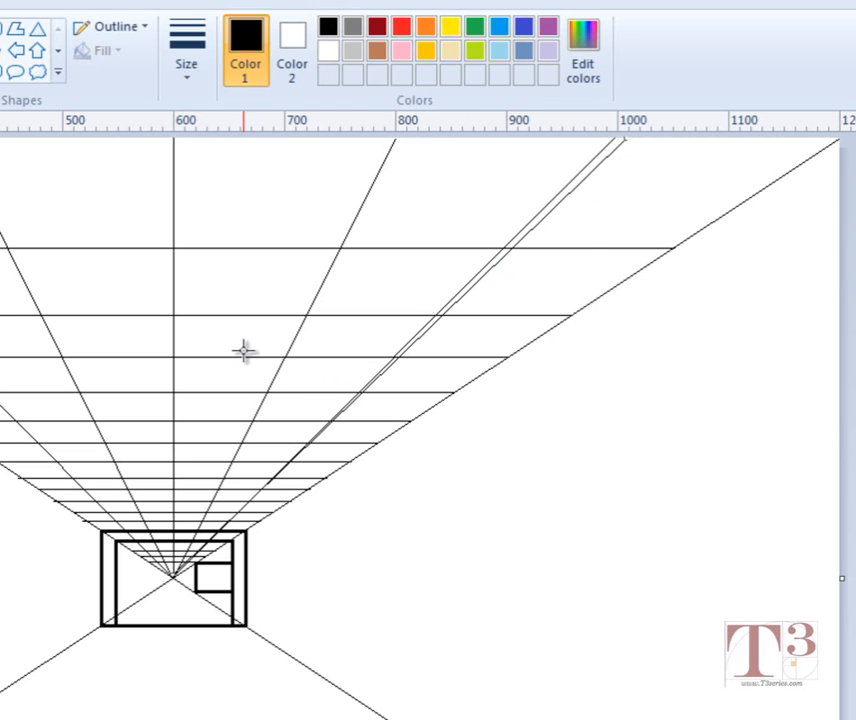
{"action": "key", "text": "ctrl+z"}
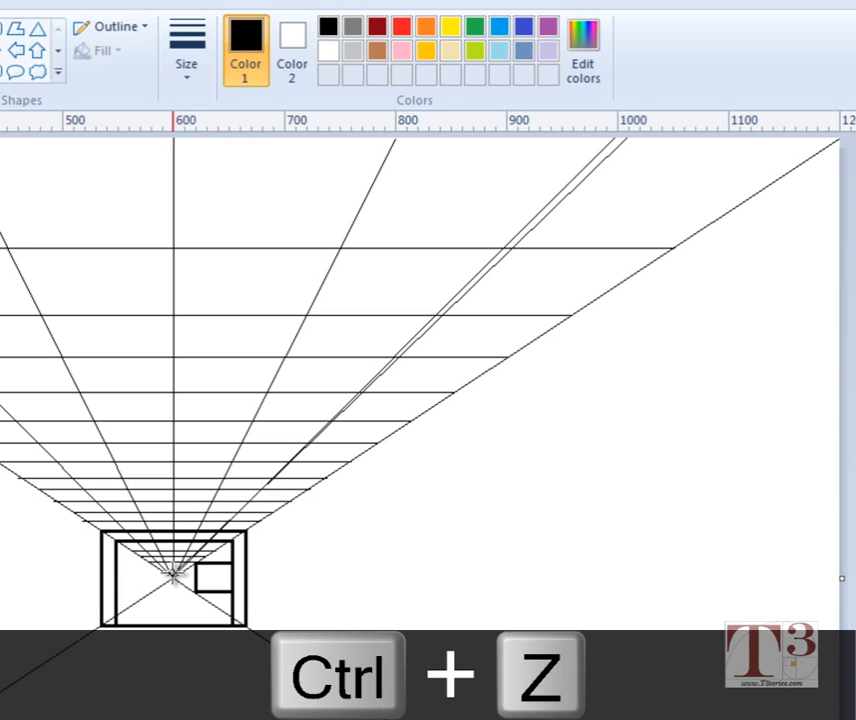
Step: Draw lines from the vanishing point to the top edge at about x = 810, 610, 410 and 210 px, each beside an existing converging line
{"action": "left_click_drag", "start_coordinate": [173, 578], "coordinate": [404, 140]}
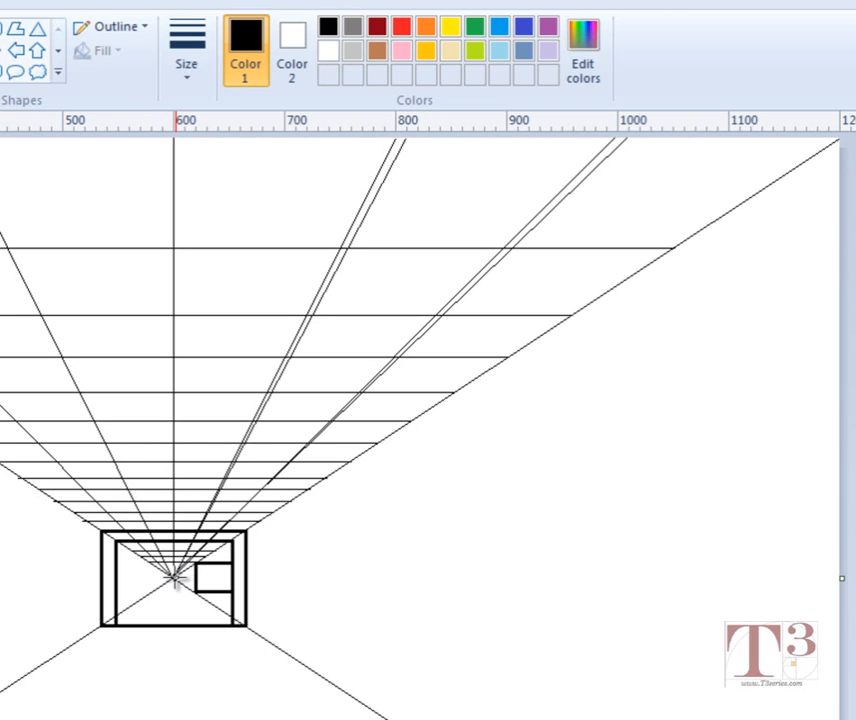
{"action": "left_click_drag", "start_coordinate": [173, 577], "coordinate": [185, 130]}
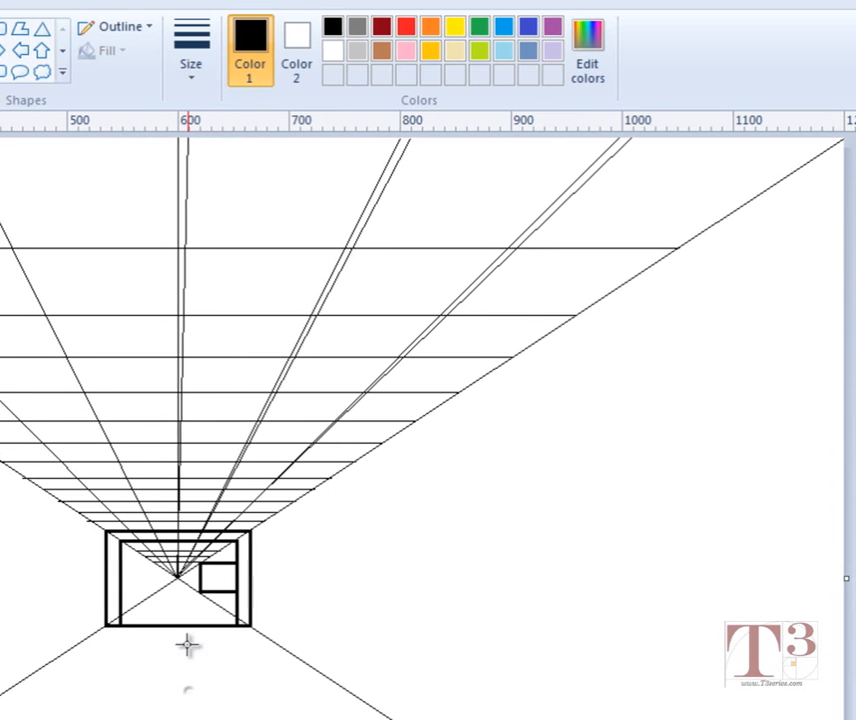
{"action": "left_click_drag", "start_coordinate": [683, 577], "coordinate": [474, 143]}
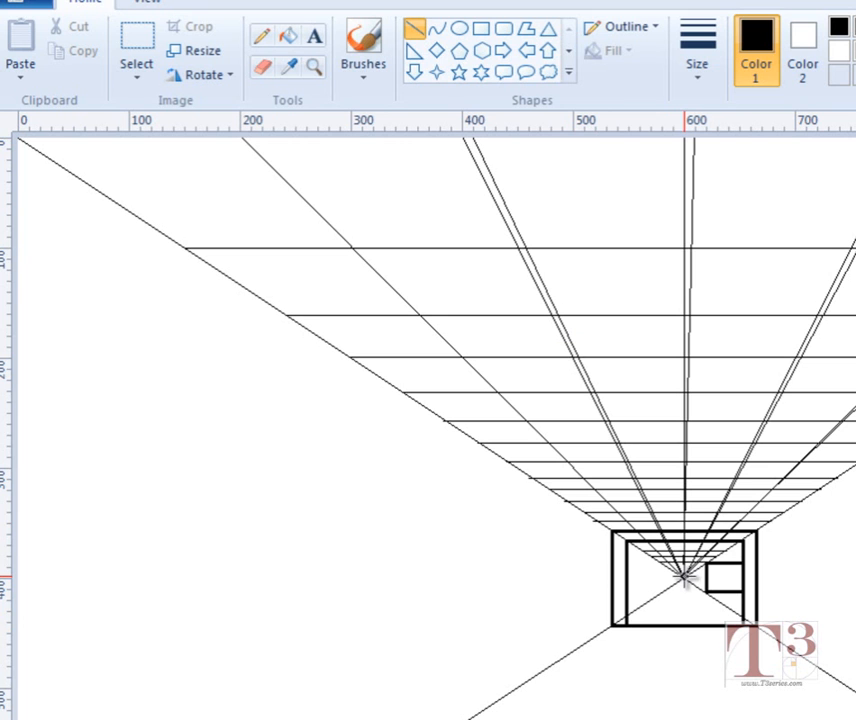
{"action": "left_click_drag", "start_coordinate": [684, 576], "coordinate": [250, 135]}
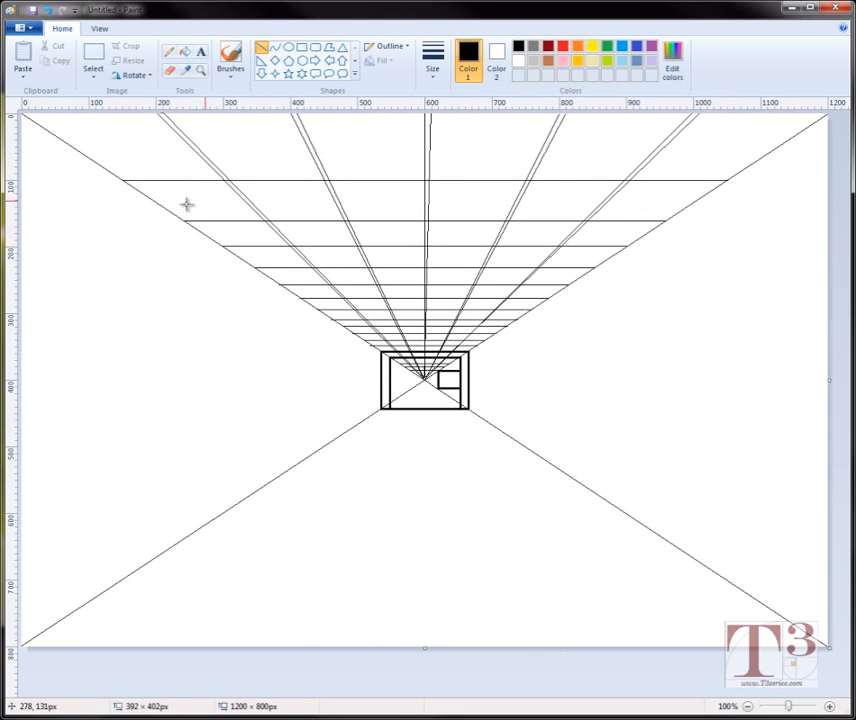
{"action": "left_click", "coordinate": [390, 256]}
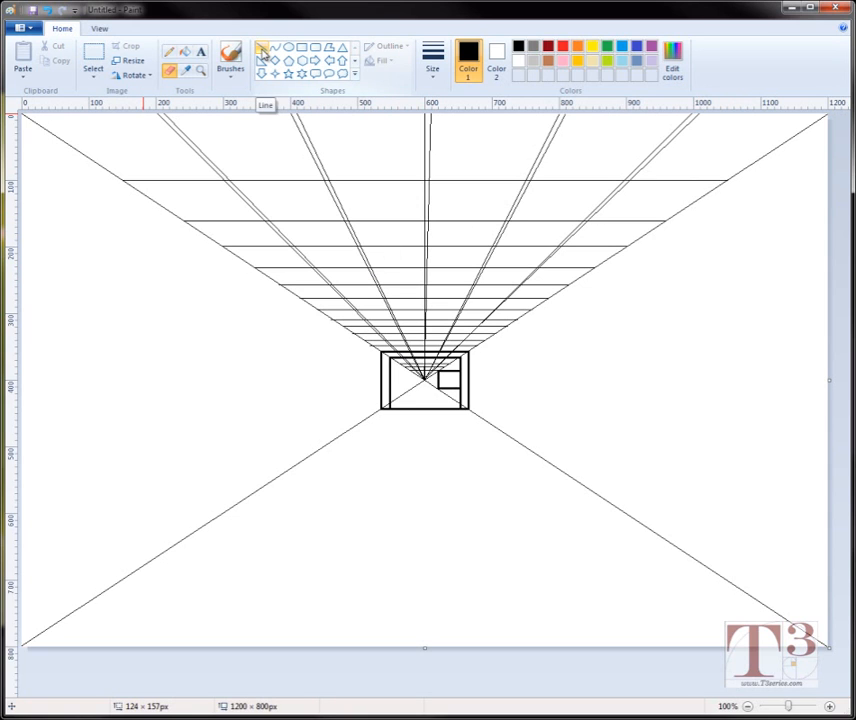
Step: Draw two lines of the thinnest width from the vanishing point to the left and right canvas edges, each meeting the edge about 105 px below the top
{"action": "left_click", "coordinate": [262, 50]}
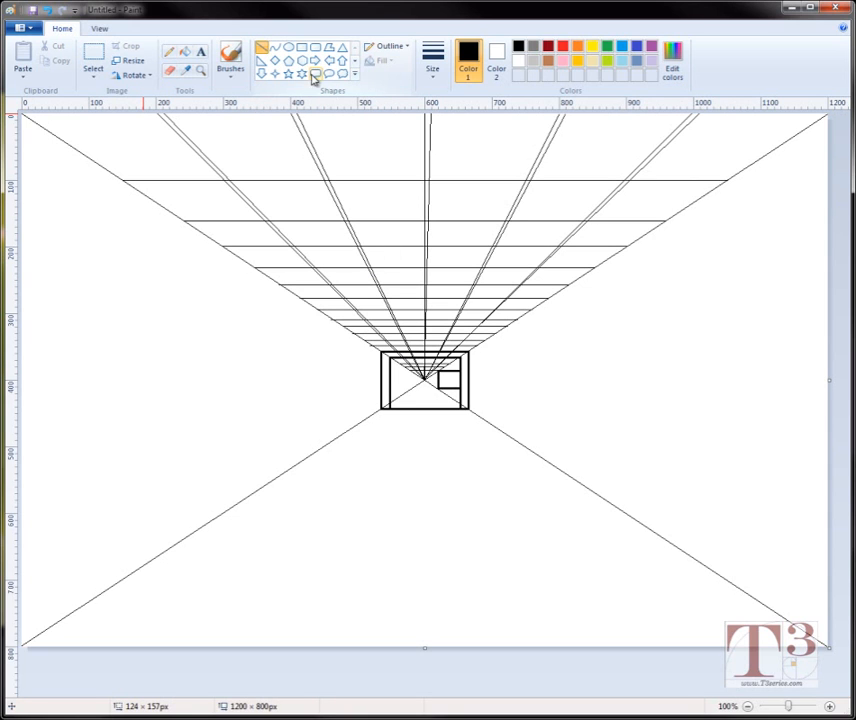
{"action": "left_click", "coordinate": [433, 60]}
{"action": "left_click", "coordinate": [443, 103]}
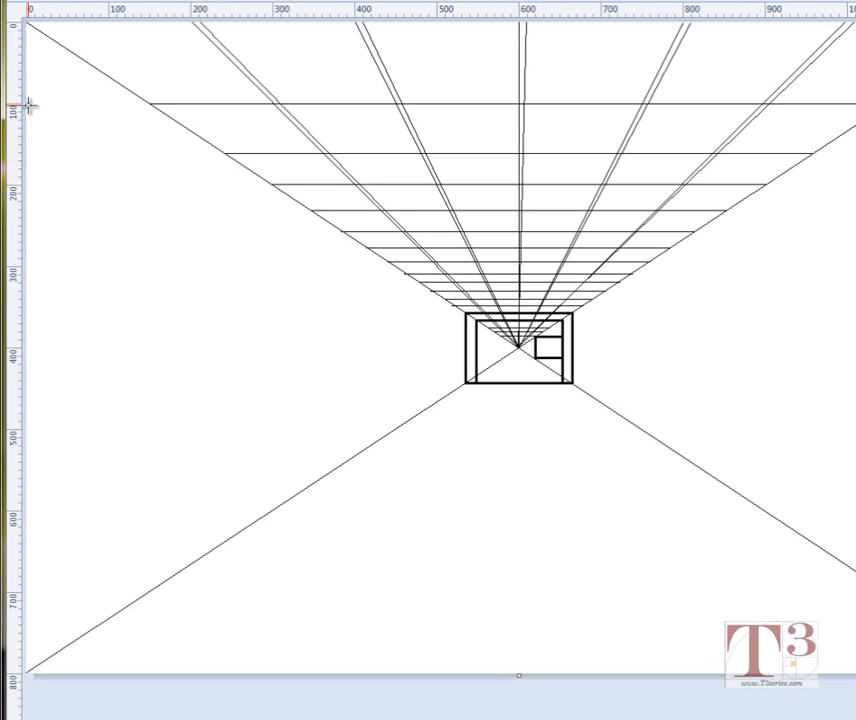
{"action": "mouse_move", "coordinate": [27, 104]}
{"action": "left_mouse_down"}
{"action": "mouse_move", "coordinate": [272, 220]}
{"action": "mouse_move", "coordinate": [452, 326]}
{"action": "mouse_move", "coordinate": [537, 350]}
{"action": "mouse_move", "coordinate": [518, 347]}
{"action": "left_mouse_up"}
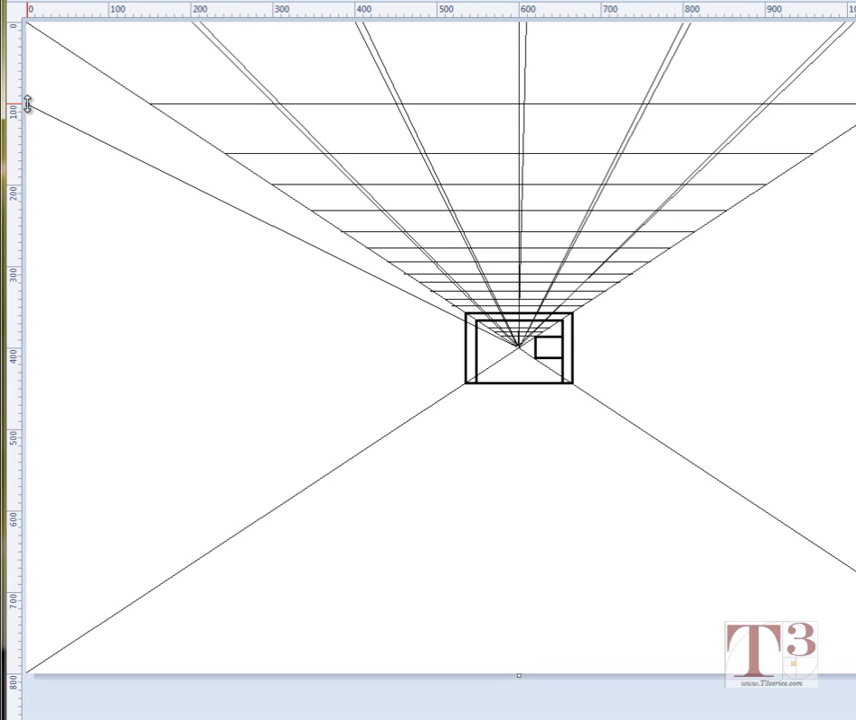
{"action": "left_click_drag", "start_coordinate": [27, 104], "coordinate": [15, 103]}
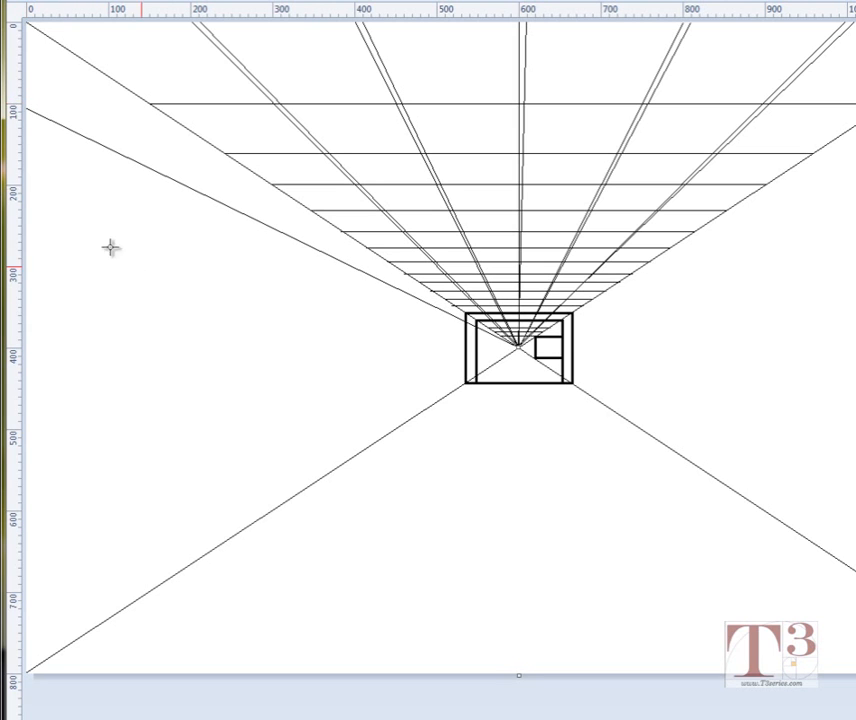
{"action": "left_click", "coordinate": [484, 422]}
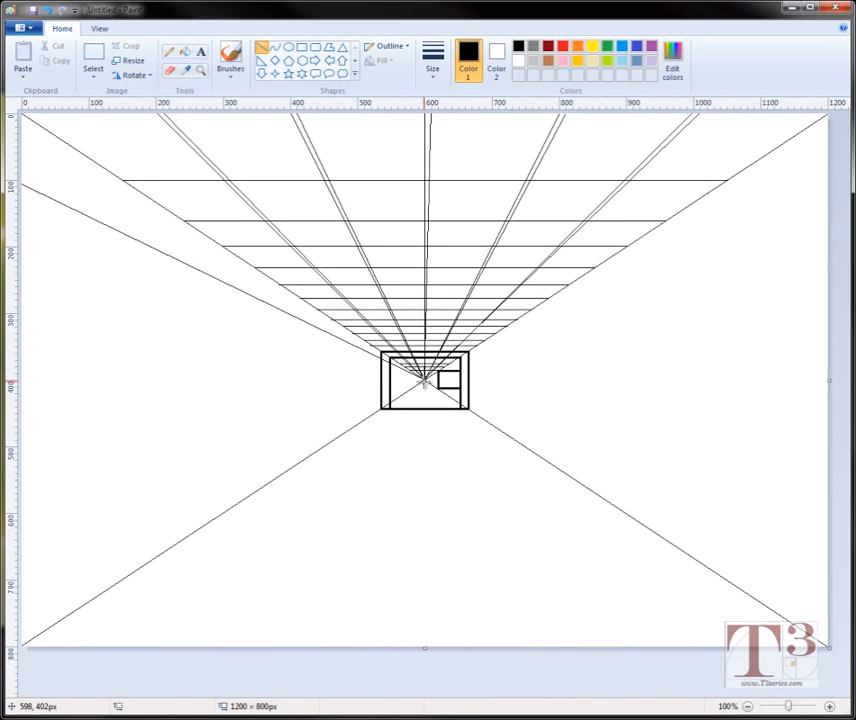
{"action": "mouse_move", "coordinate": [424, 382]}
{"action": "left_mouse_down"}
{"action": "mouse_move", "coordinate": [673, 315]}
{"action": "mouse_move", "coordinate": [780, 210]}
{"action": "mouse_move", "coordinate": [839, 180]}
{"action": "left_mouse_up"}
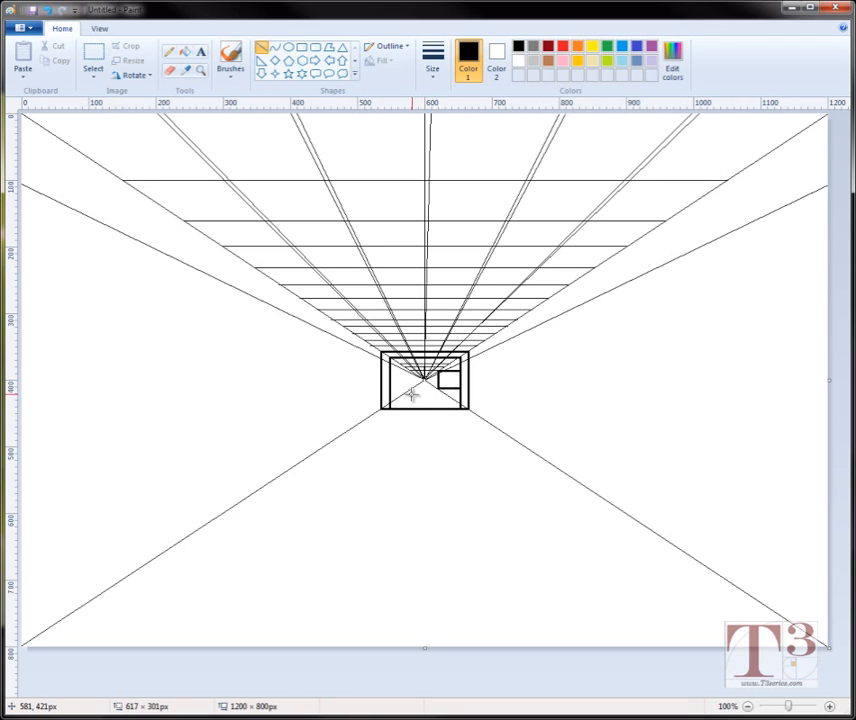
Step: Draw a thin line from the vanishing point to the canvas's left edge, meeting it about 500 px below the top
{"action": "left_click", "coordinate": [432, 60]}
{"action": "left_click", "coordinate": [437, 150]}
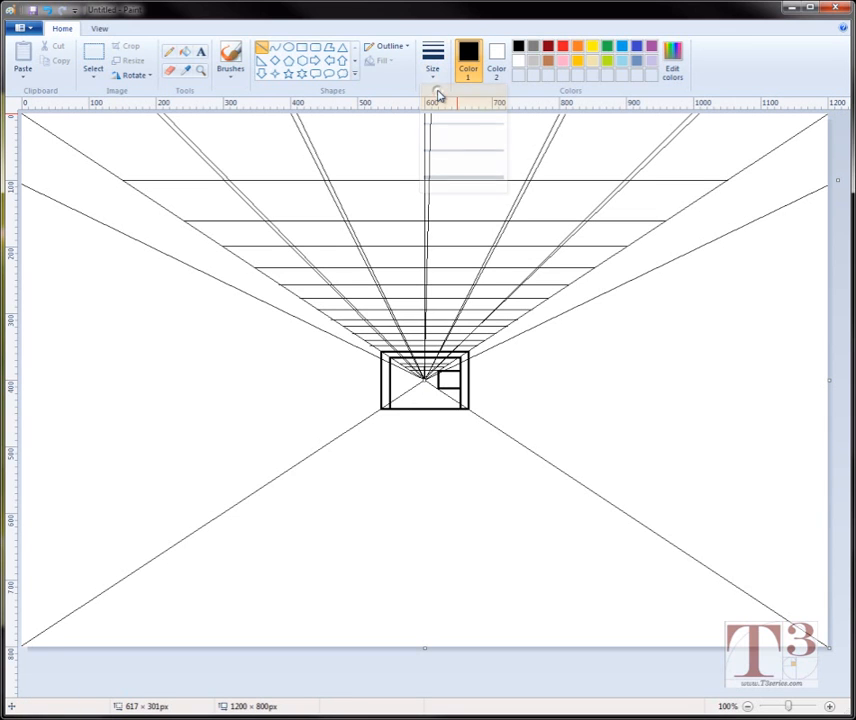
{"action": "left_click", "coordinate": [261, 48]}
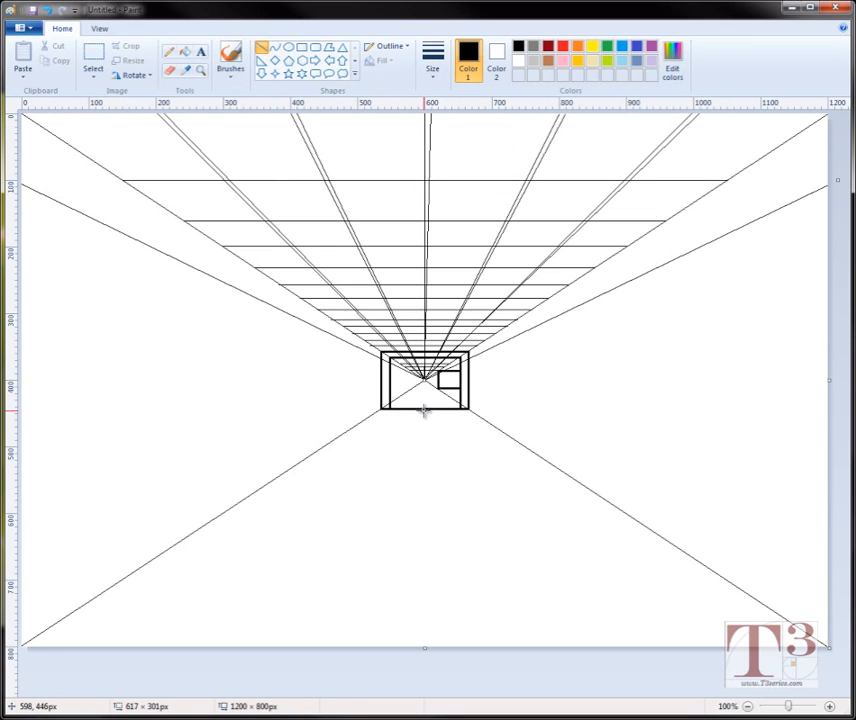
{"action": "left_click", "coordinate": [423, 443]}
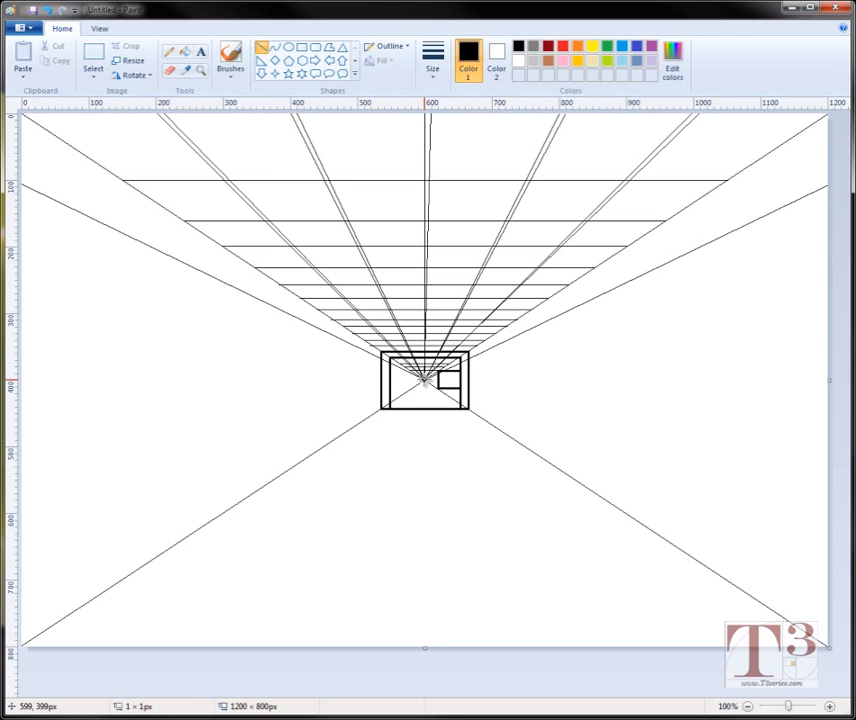
{"action": "mouse_move", "coordinate": [425, 381]}
{"action": "left_mouse_down"}
{"action": "mouse_move", "coordinate": [789, 432]}
{"action": "mouse_move", "coordinate": [833, 489]}
{"action": "mouse_move", "coordinate": [833, 571]}
{"action": "mouse_move", "coordinate": [833, 535]}
{"action": "mouse_move", "coordinate": [765, 494]}
{"action": "mouse_move", "coordinate": [476, 394]}
{"action": "mouse_move", "coordinate": [344, 387]}
{"action": "mouse_move", "coordinate": [191, 473]}
{"action": "mouse_move", "coordinate": [67, 567]}
{"action": "mouse_move", "coordinate": [61, 589]}
{"action": "mouse_move", "coordinate": [63, 443]}
{"action": "mouse_move", "coordinate": [12, 447]}
{"action": "left_mouse_up"}
{"action": "left_click_drag", "start_coordinate": [12, 447], "coordinate": [13, 451]}
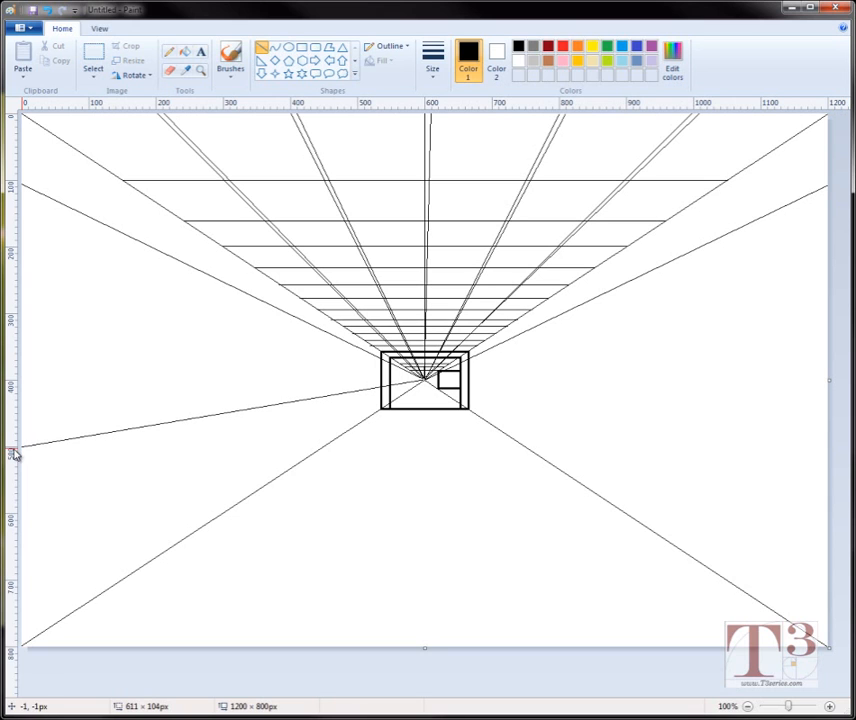
{"action": "left_click", "coordinate": [71, 458]}
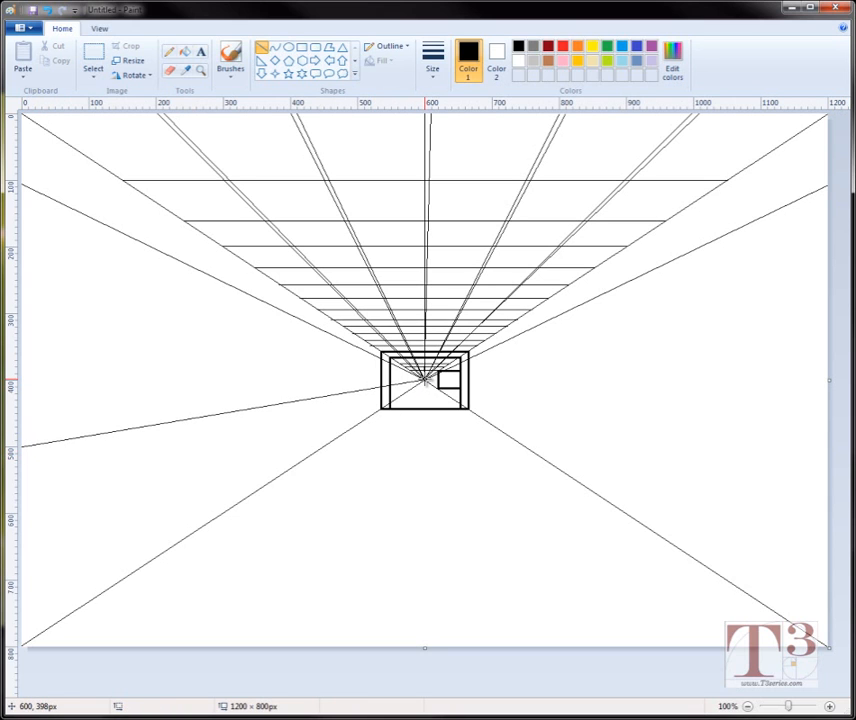
{"action": "left_click_drag", "start_coordinate": [426, 379], "coordinate": [830, 448]}
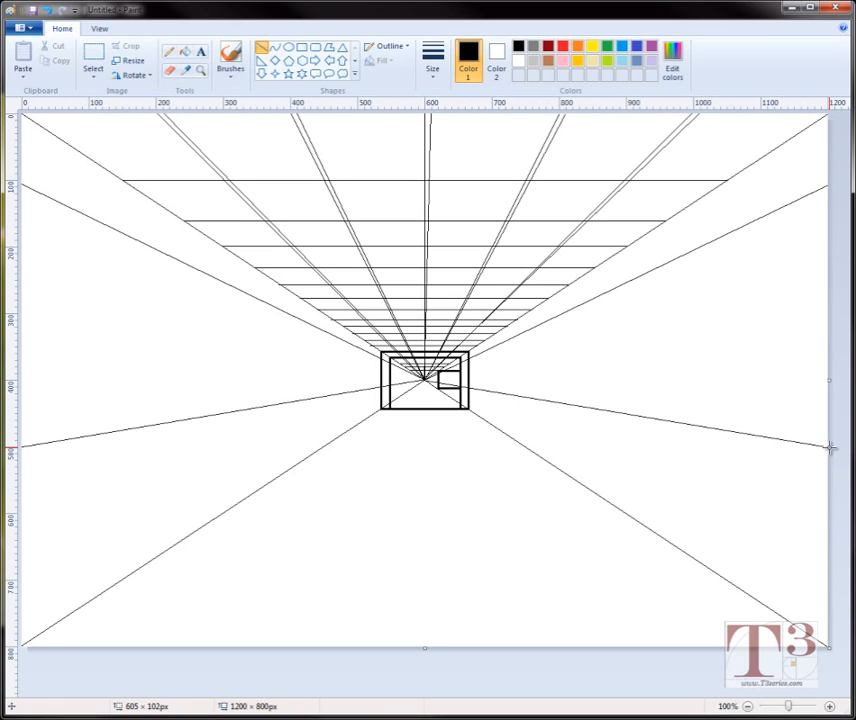
{"action": "left_click_drag", "start_coordinate": [830, 448], "coordinate": [830, 448]}
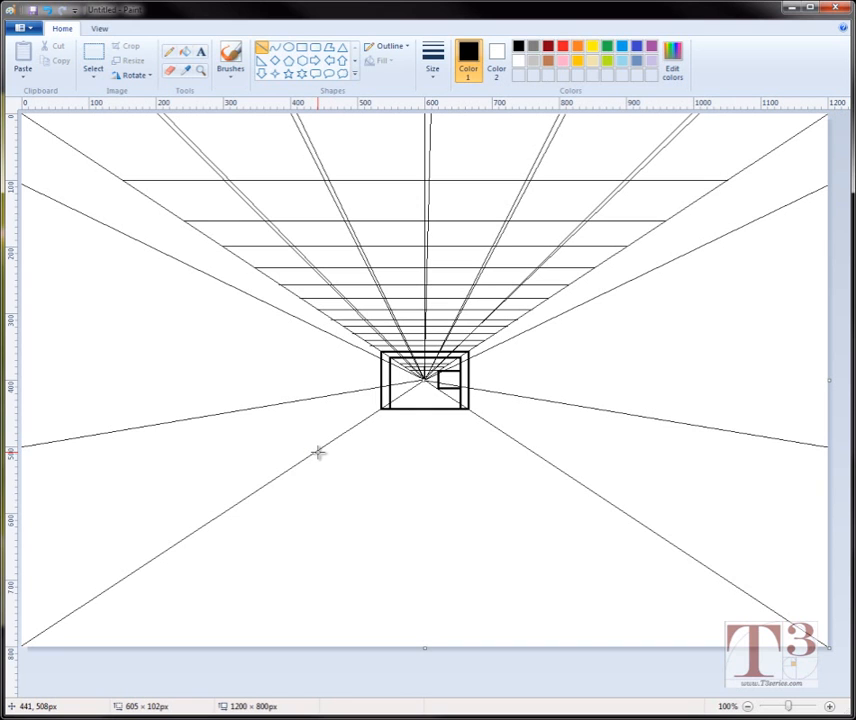
{"action": "left_click", "coordinate": [432, 57]}
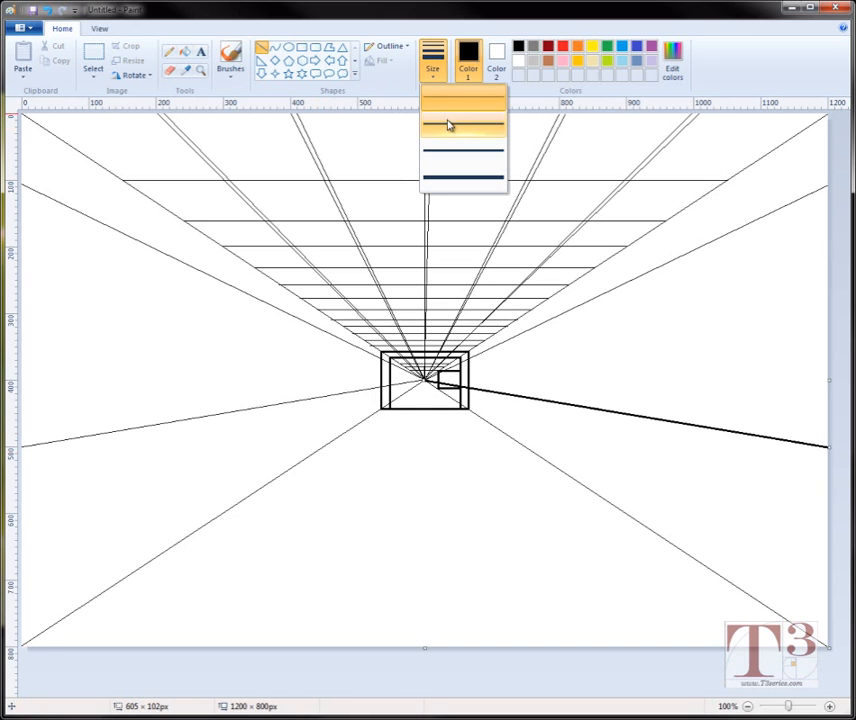
{"action": "left_click", "coordinate": [448, 125]}
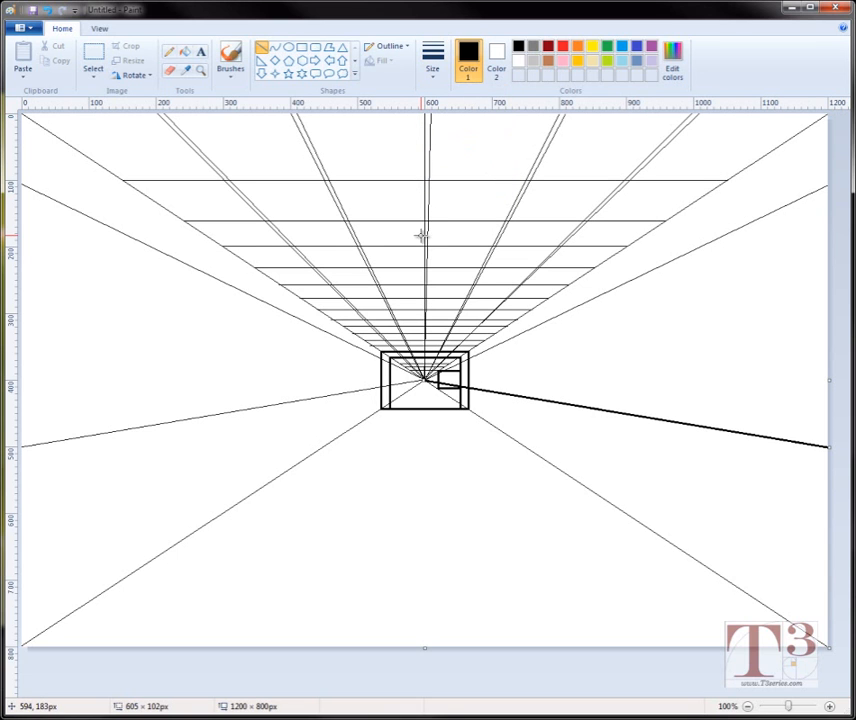
{"action": "key", "text": "ctrl+z"}
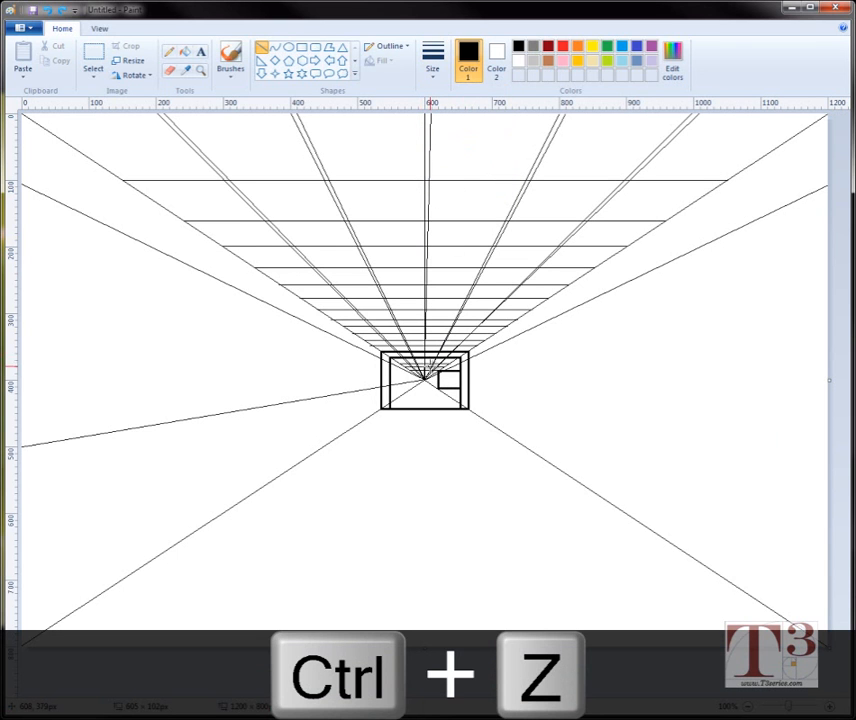
Step: Draw a thin line from the vanishing point to the canvas's right edge, meeting it about 500 px below the top
{"action": "left_click", "coordinate": [426, 78]}
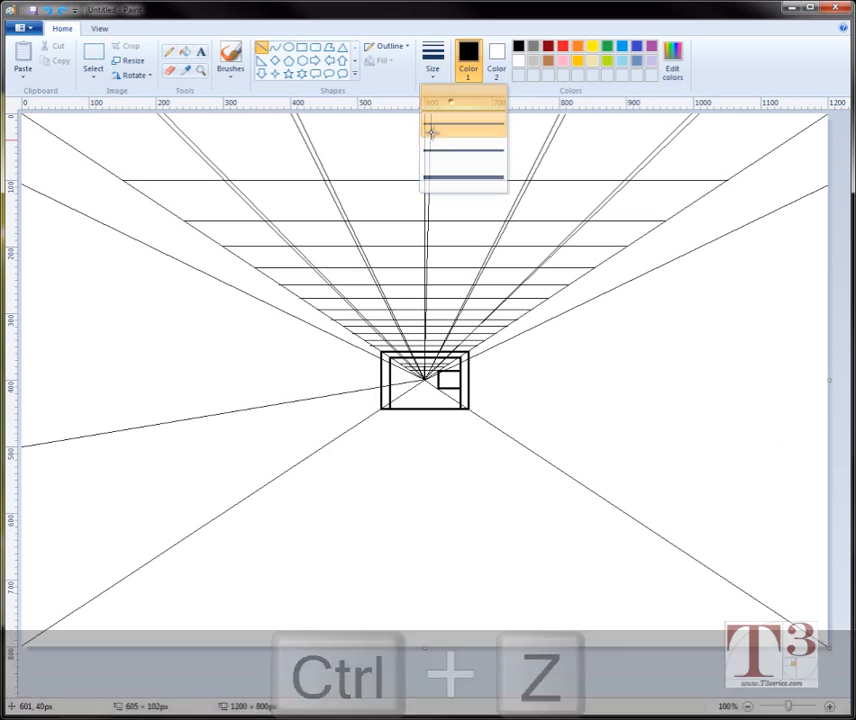
{"action": "left_click", "coordinate": [430, 128]}
{"action": "left_click_drag", "start_coordinate": [425, 381], "coordinate": [838, 447]}
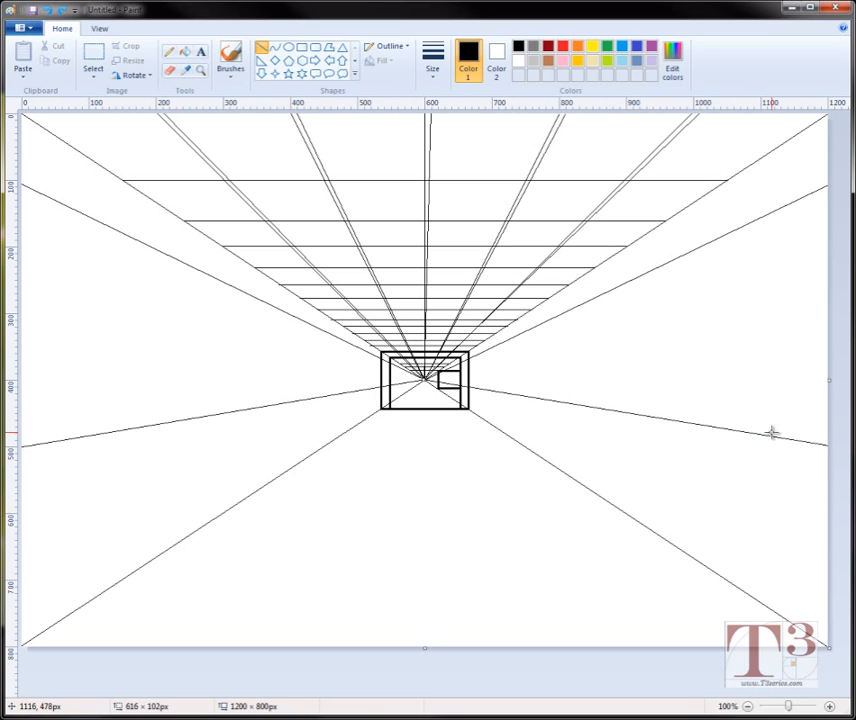
{"action": "left_click", "coordinate": [413, 446]}
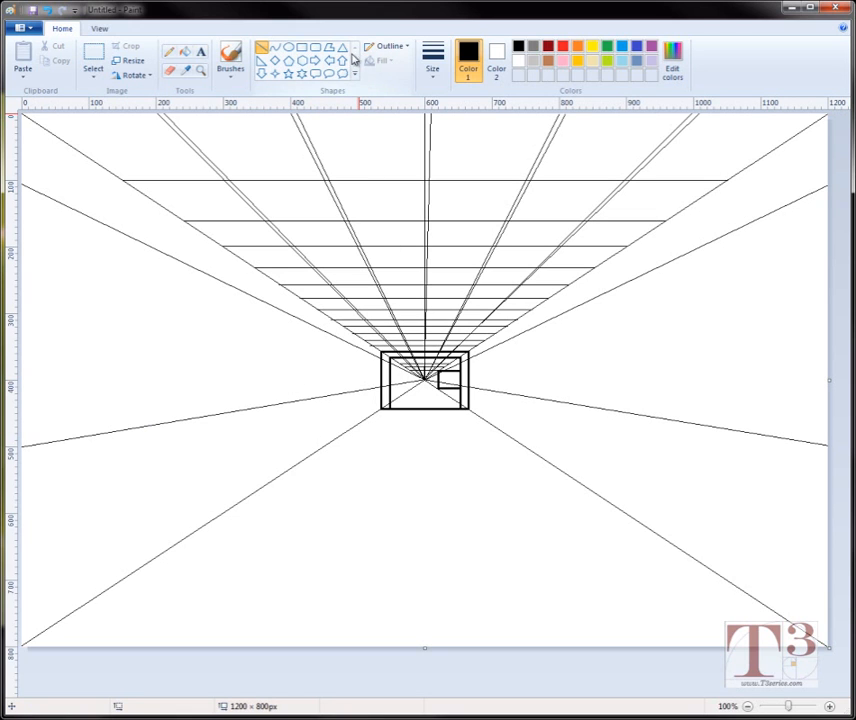
Step: With the second-thinnest width, draw a vertical line about 185 px tall at x = 440 px between the left wall's floor line and upper wall line
{"action": "left_click", "coordinate": [432, 62]}
{"action": "left_click", "coordinate": [439, 122]}
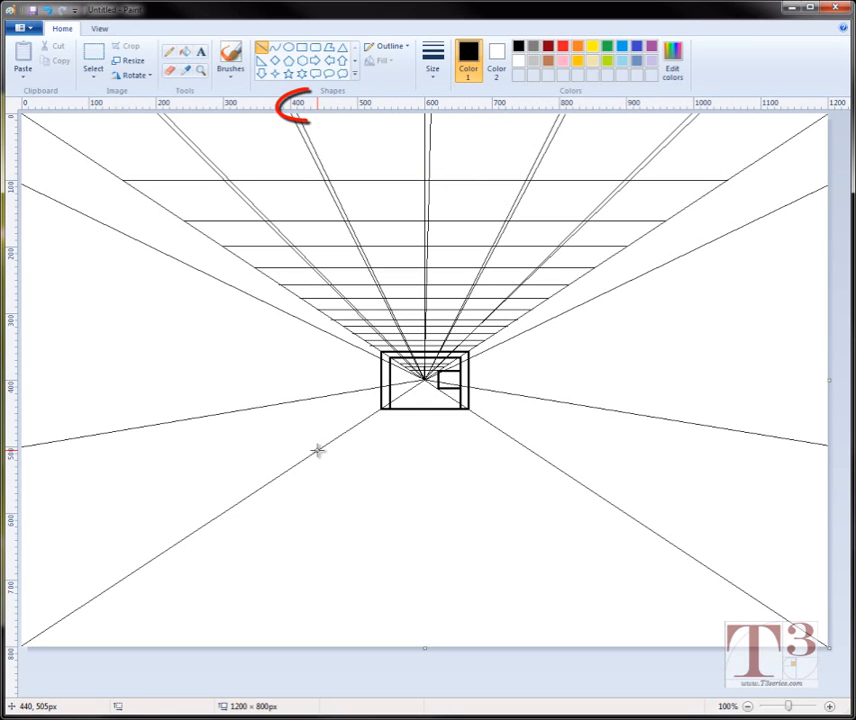
{"action": "left_click_drag", "start_coordinate": [317, 451], "coordinate": [322, 325]}
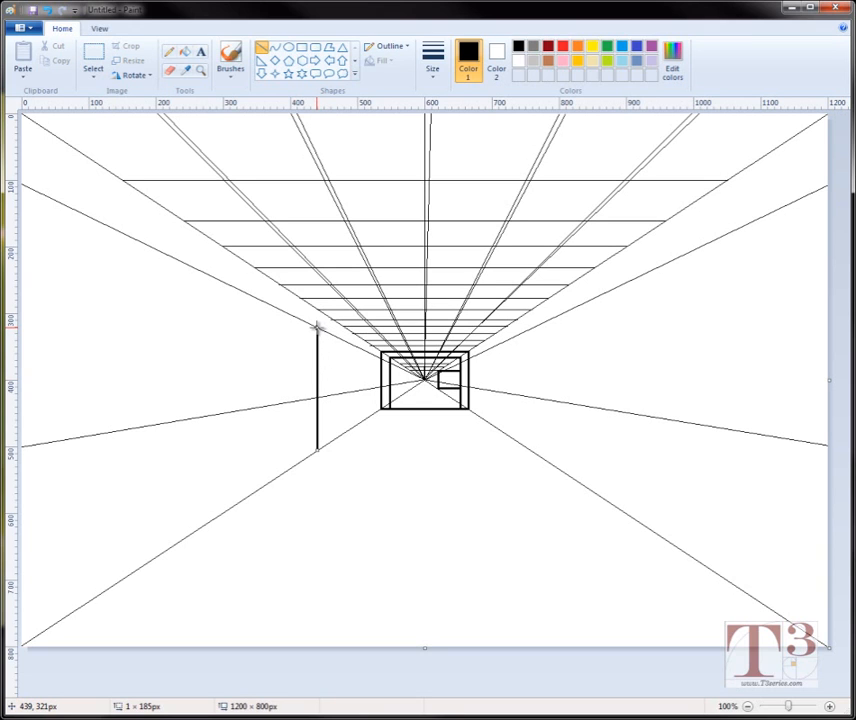
{"action": "left_click", "coordinate": [272, 347]}
Step: Complete the door outline with a top edge along the upper wall line to about x = 380 px and a vertical about 257 px down to the floor line
{"action": "left_click_drag", "start_coordinate": [317, 327], "coordinate": [279, 309]}
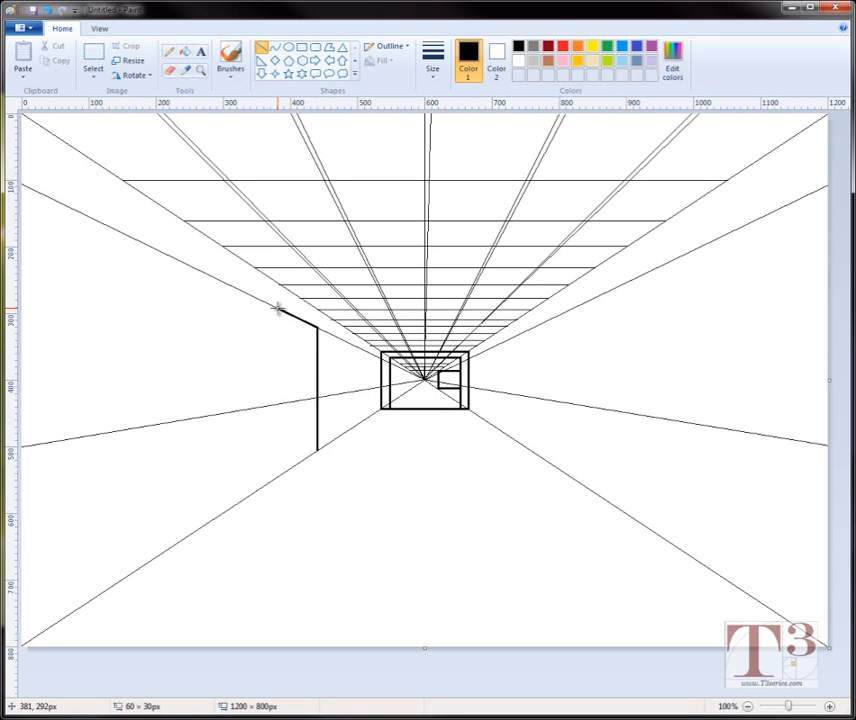
{"action": "left_click_drag", "start_coordinate": [279, 309], "coordinate": [278, 308]}
{"action": "left_click", "coordinate": [282, 296]}
{"action": "left_click_drag", "start_coordinate": [277, 307], "coordinate": [277, 477]}
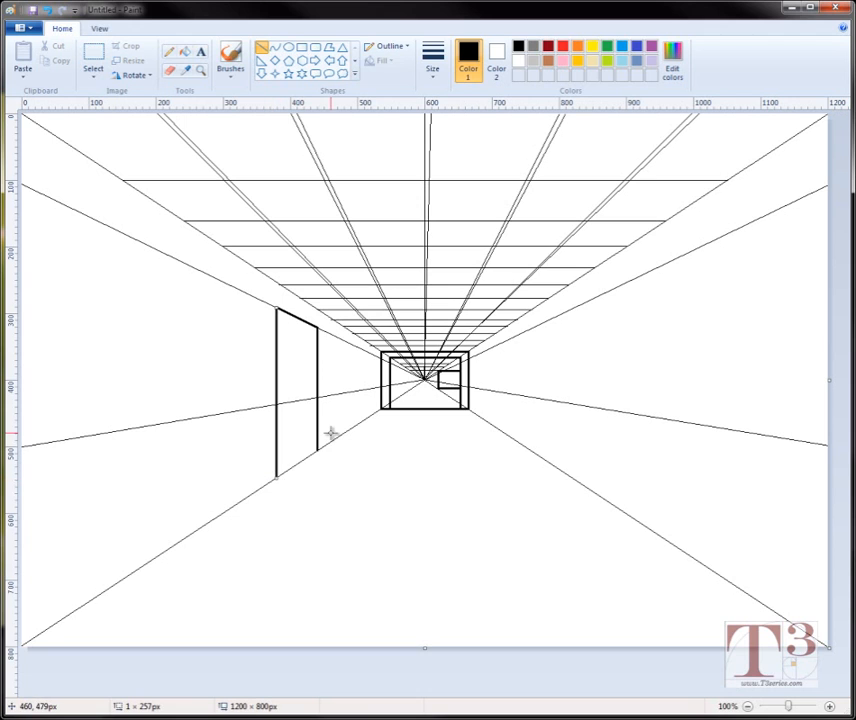
{"action": "left_click", "coordinate": [336, 467]}
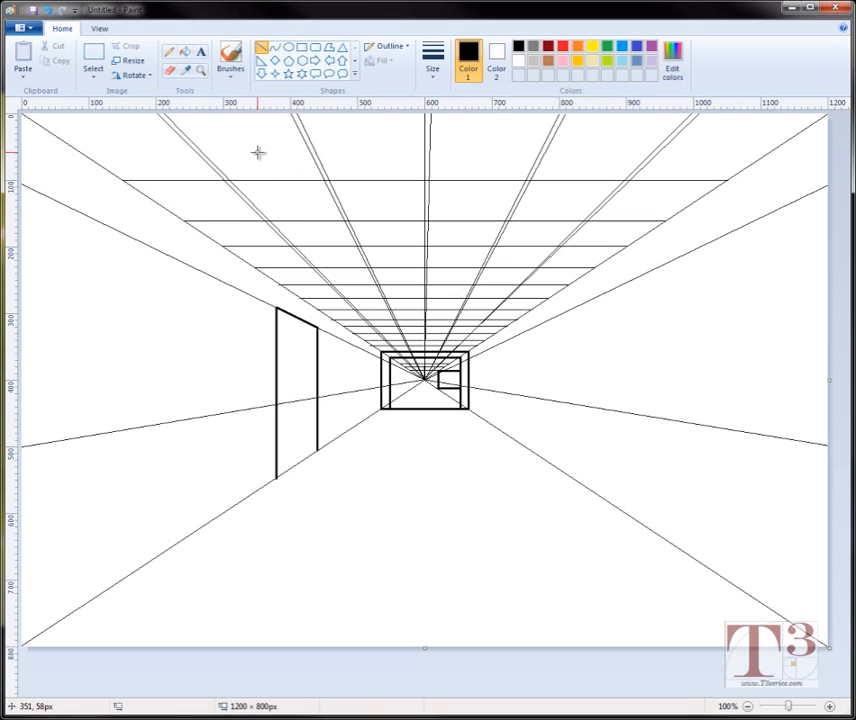
Step: At 200% zoom, draw a 12 px horizontal line of the second-thinnest width from the door's far bottom corner into the opening
{"action": "left_click", "coordinate": [199, 72]}
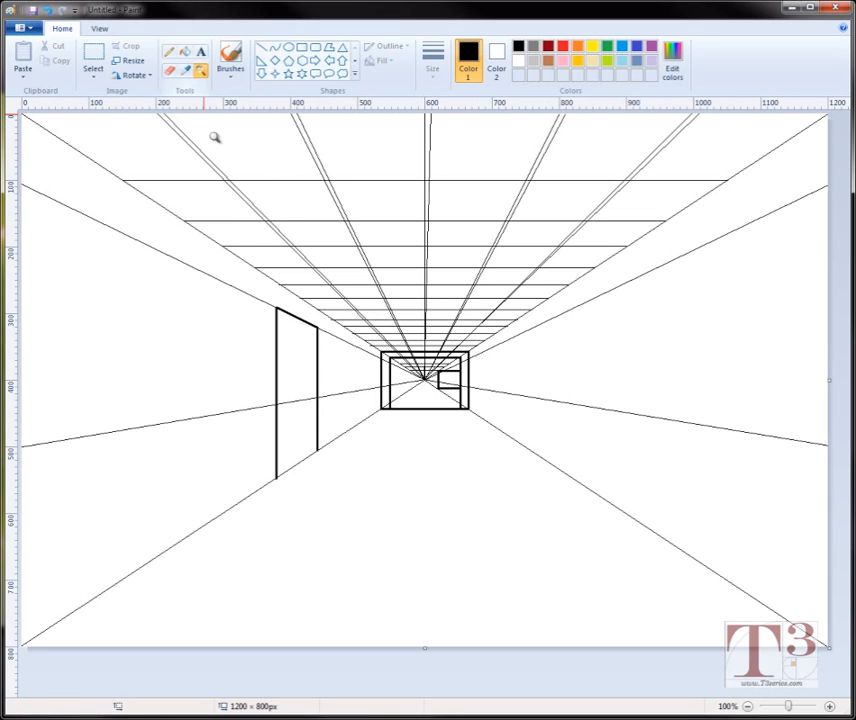
{"action": "left_click", "coordinate": [313, 402]}
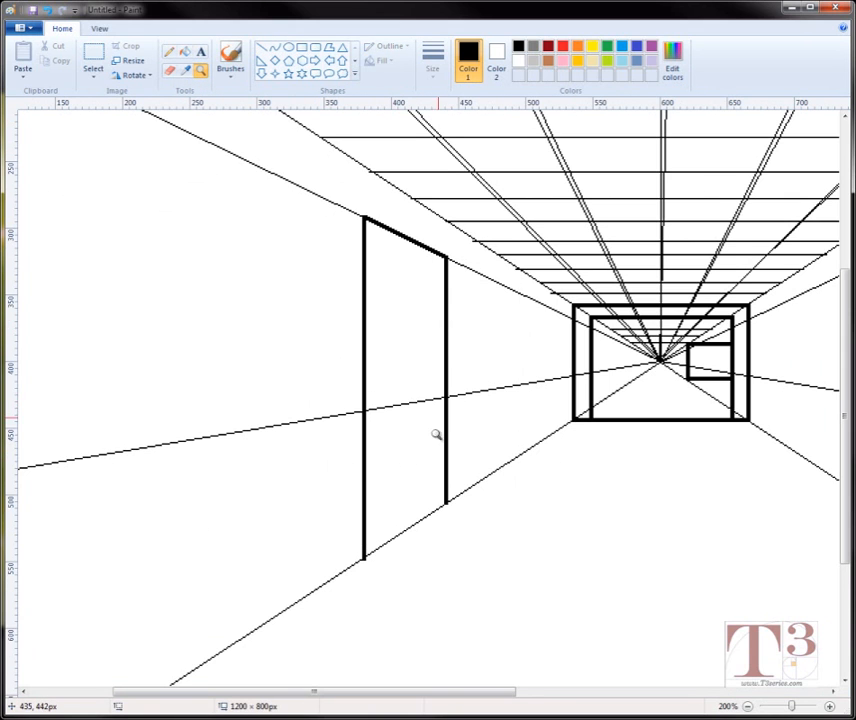
{"action": "left_click", "coordinate": [261, 47]}
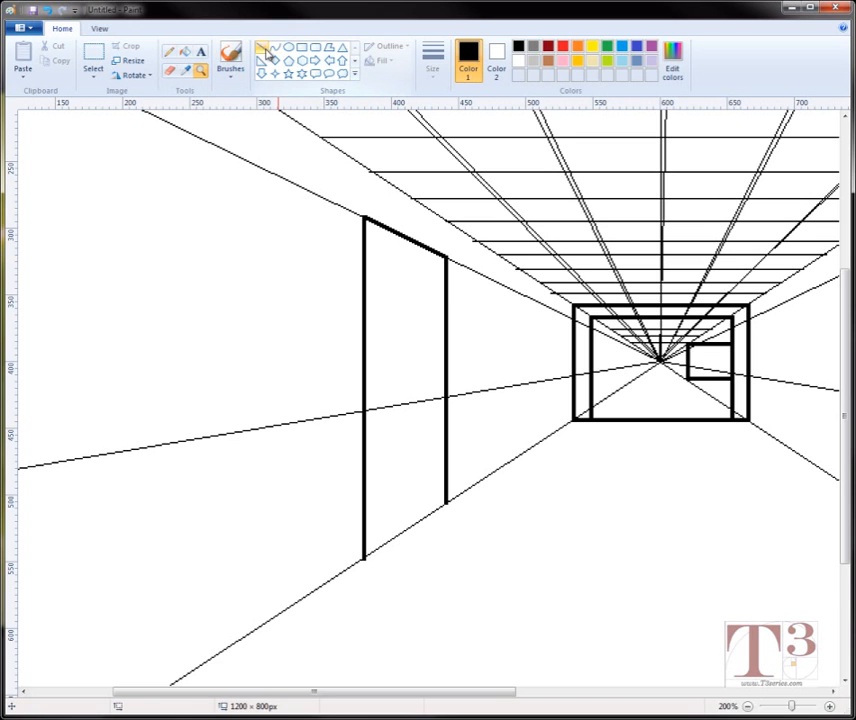
{"action": "left_click", "coordinate": [432, 62]}
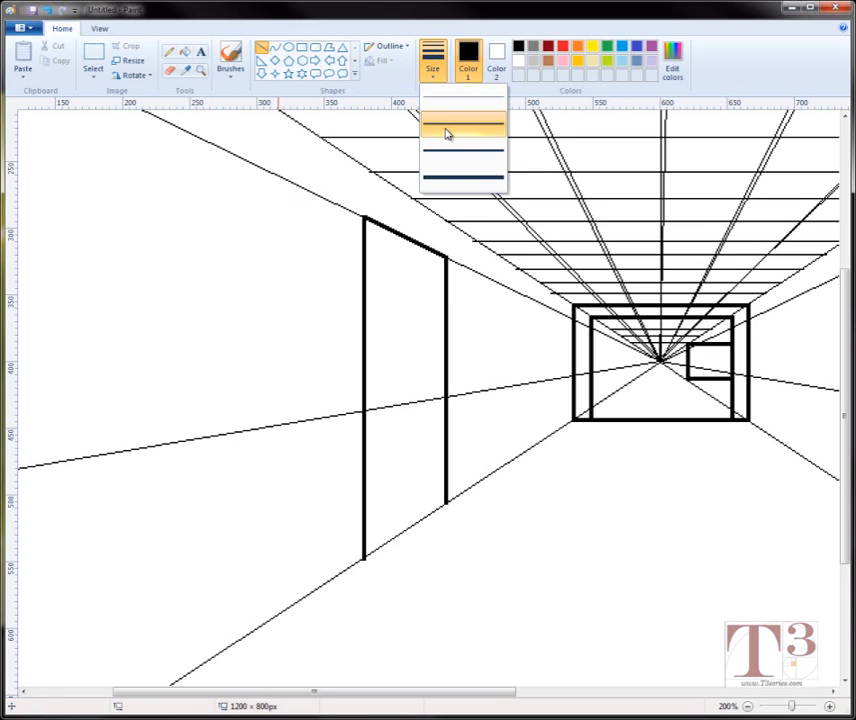
{"action": "left_click", "coordinate": [443, 128]}
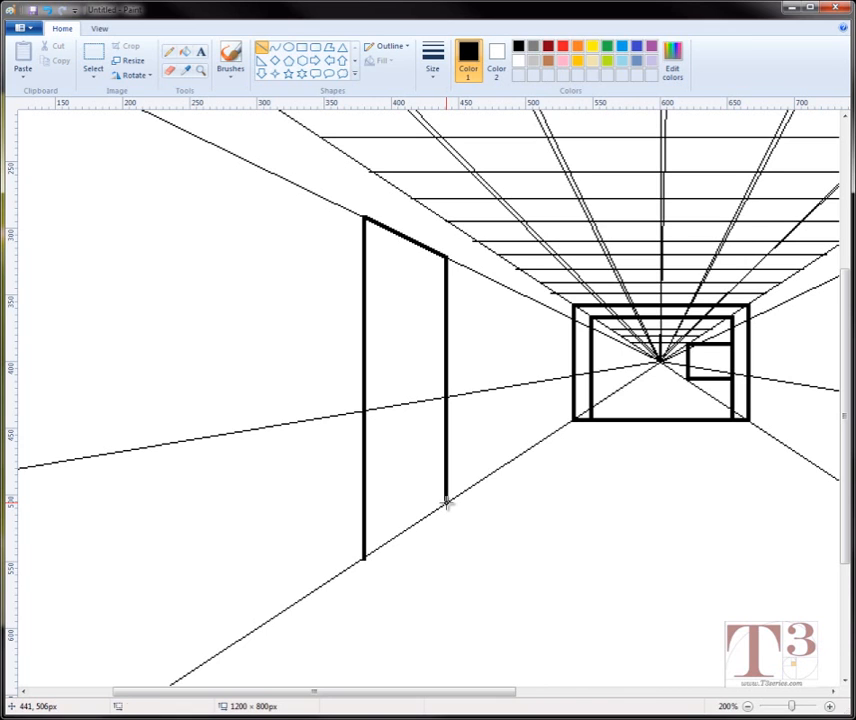
{"action": "left_click_drag", "start_coordinate": [446, 503], "coordinate": [433, 503]}
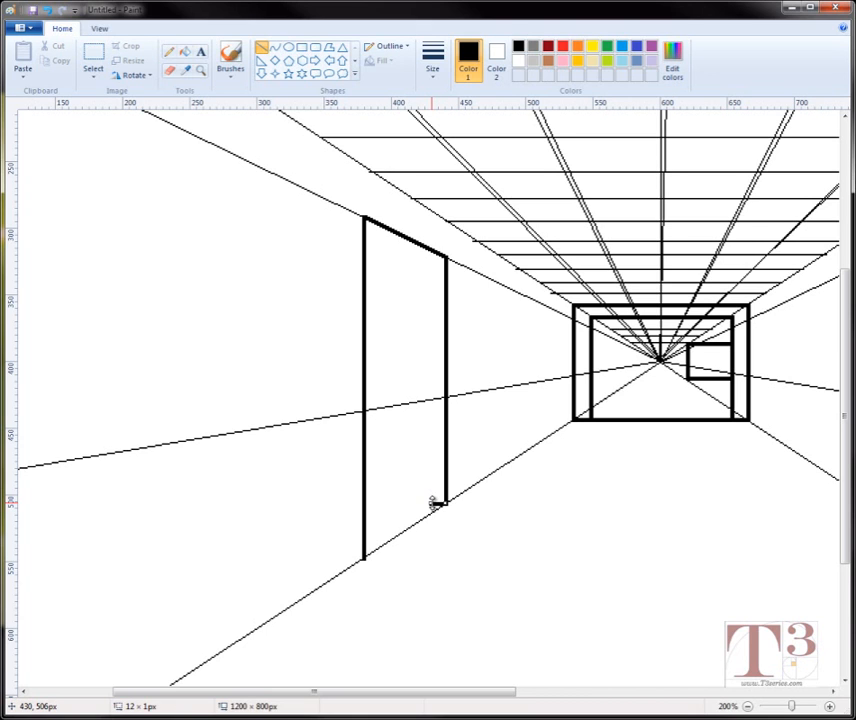
{"action": "left_click", "coordinate": [474, 465]}
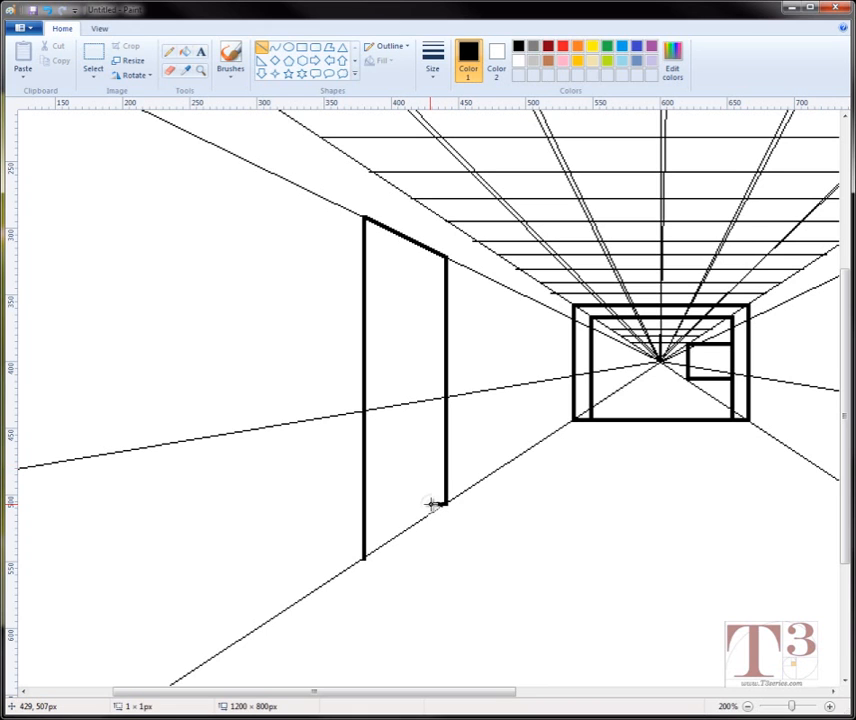
Step: Close the door jamb with a vertical and a 12 px top line, then add a sloping line about 51 by 23 px to the near door edge
{"action": "left_click_drag", "start_coordinate": [431, 504], "coordinate": [446, 259]}
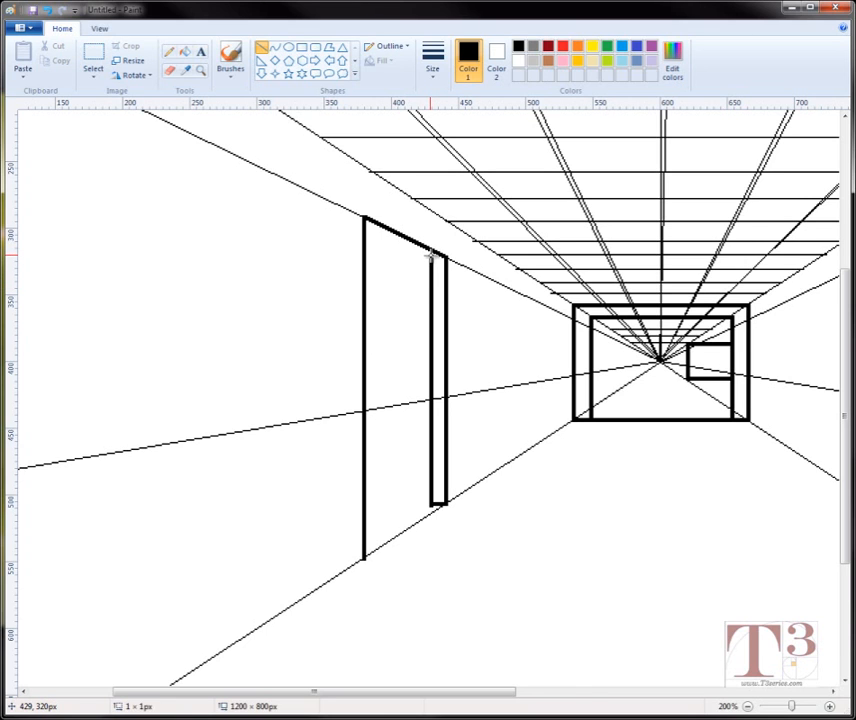
{"action": "left_click_drag", "start_coordinate": [443, 254], "coordinate": [448, 254]}
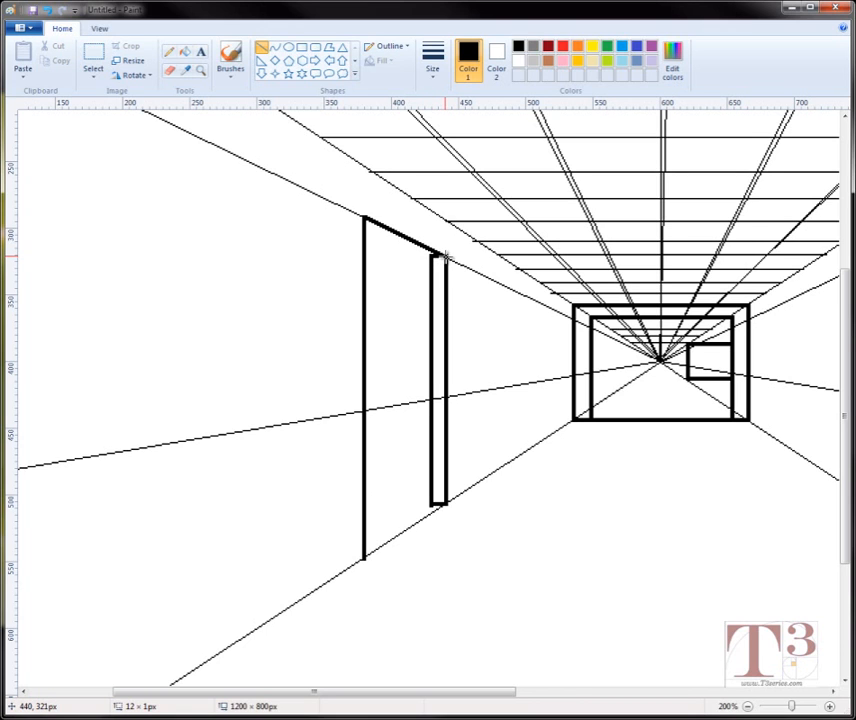
{"action": "left_click_drag", "start_coordinate": [446, 256], "coordinate": [446, 256]}
{"action": "left_click", "coordinate": [484, 300]}
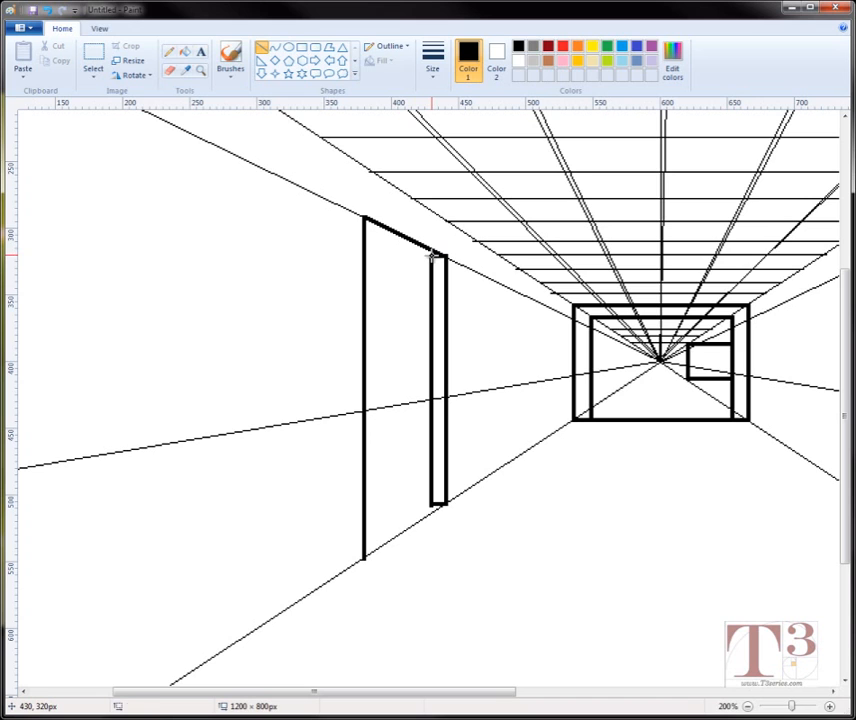
{"action": "left_click_drag", "start_coordinate": [430, 257], "coordinate": [364, 226]}
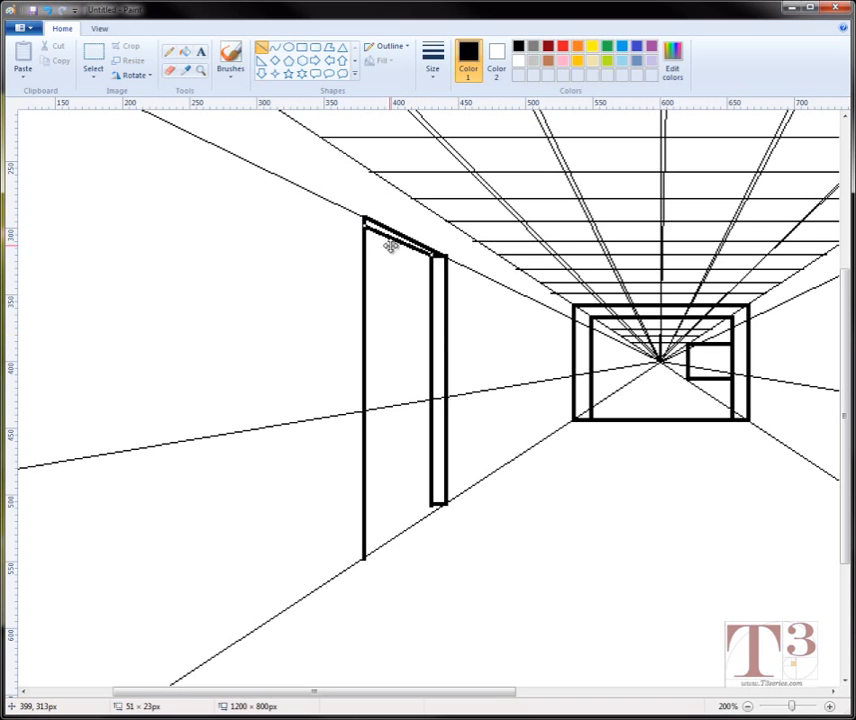
{"action": "left_click", "coordinate": [330, 246]}
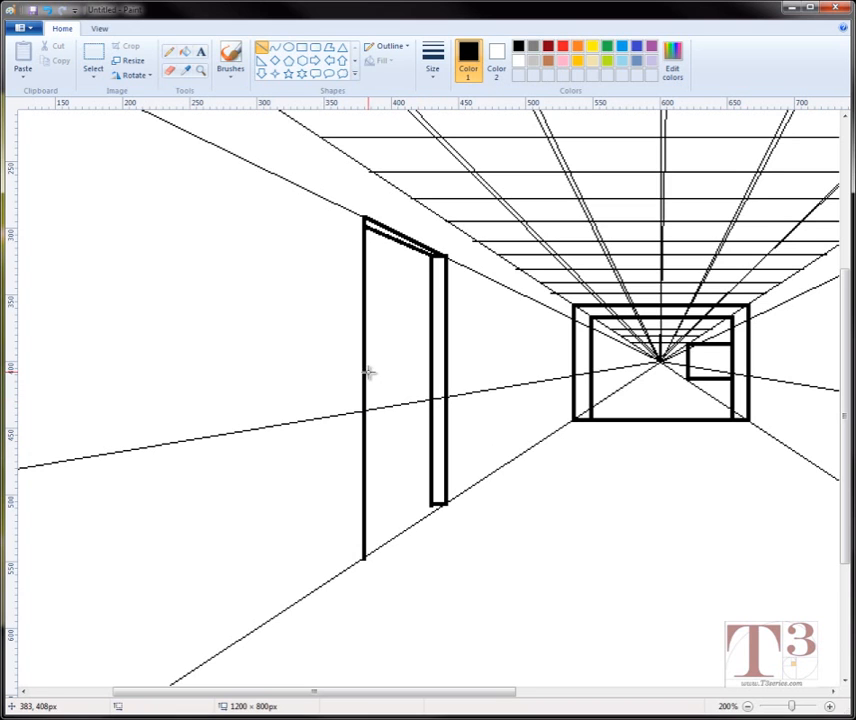
Step: Erase the parts of the middle wall line and the floor line that cross the door opening
{"action": "left_click", "coordinate": [172, 73]}
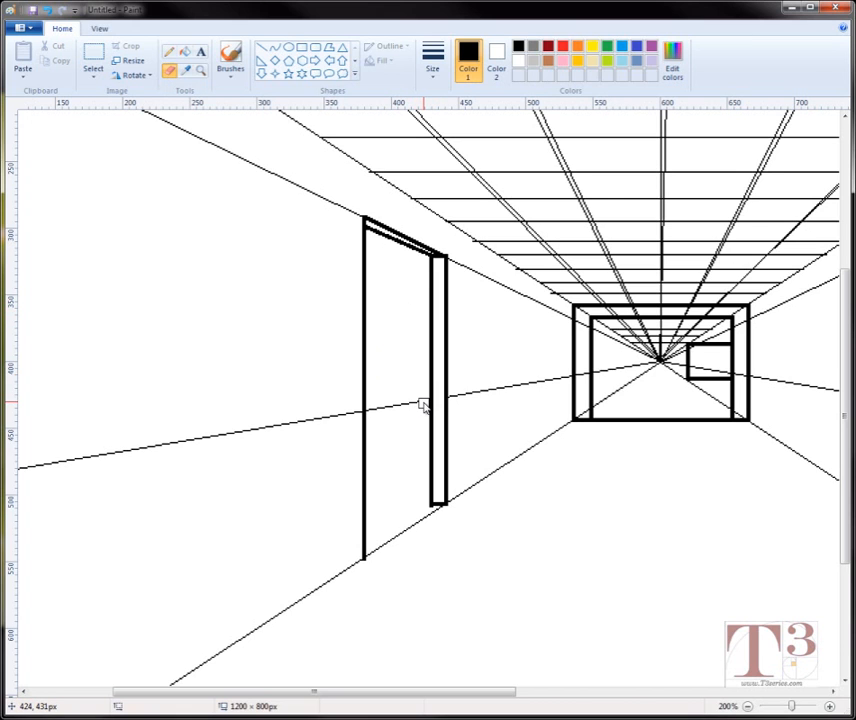
{"action": "left_click_drag", "start_coordinate": [424, 405], "coordinate": [373, 412]}
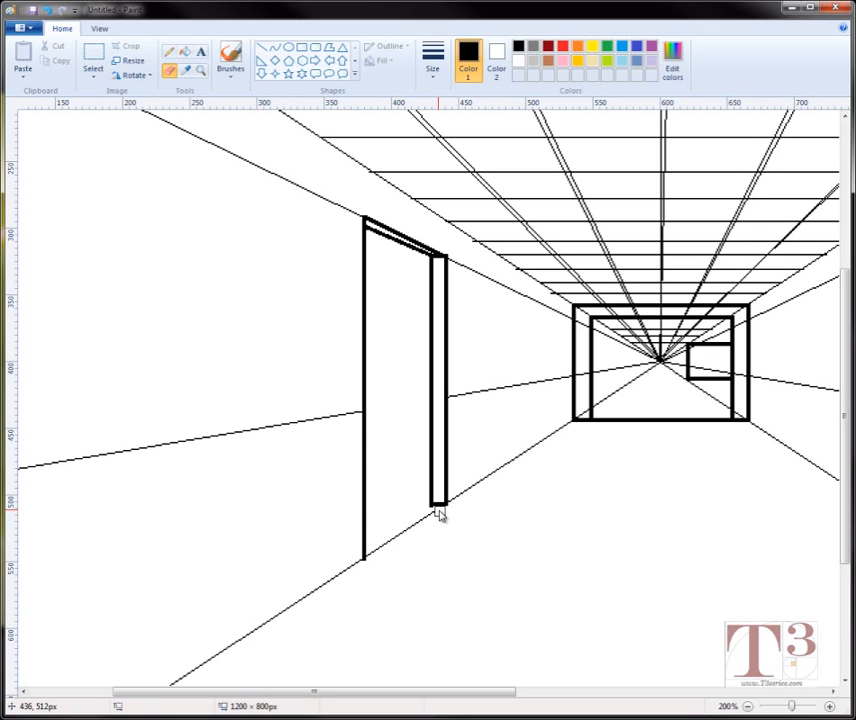
{"action": "left_click_drag", "start_coordinate": [440, 514], "coordinate": [374, 555]}
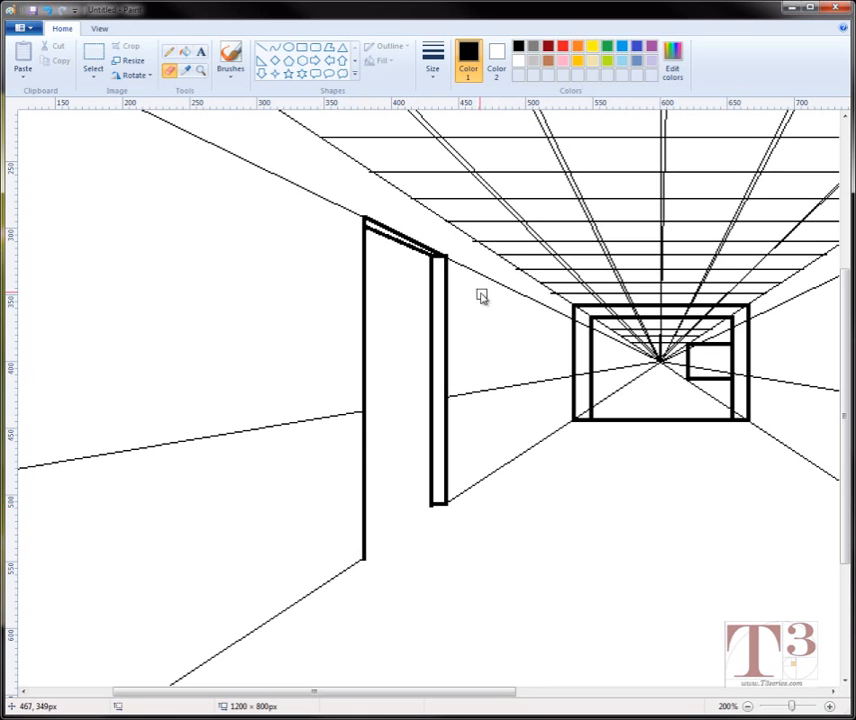
Step: Draw the door's sloping bottom edge, about 51 by 29 px, in the second-thinnest width and add an oval doorknob about 6 by 11 px
{"action": "left_click", "coordinate": [435, 80]}
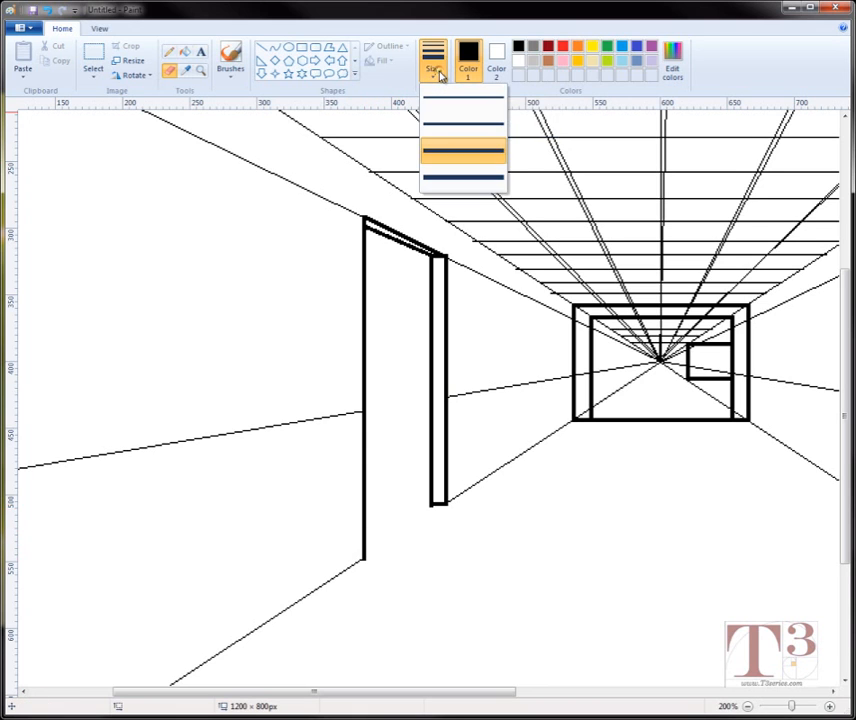
{"action": "left_click", "coordinate": [453, 127]}
{"action": "left_click", "coordinate": [265, 50]}
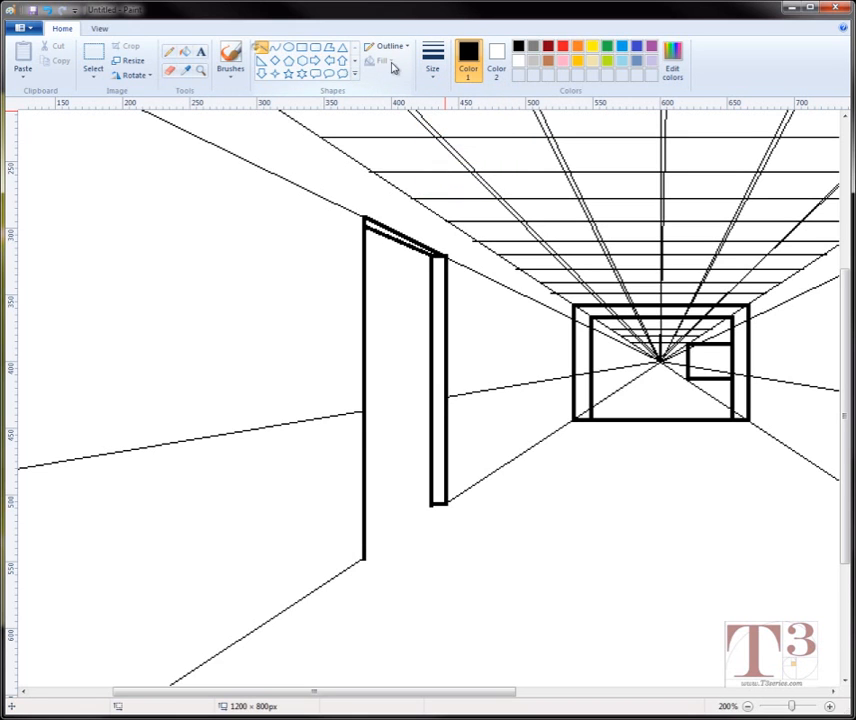
{"action": "left_click", "coordinate": [433, 60]}
{"action": "left_click", "coordinate": [438, 131]}
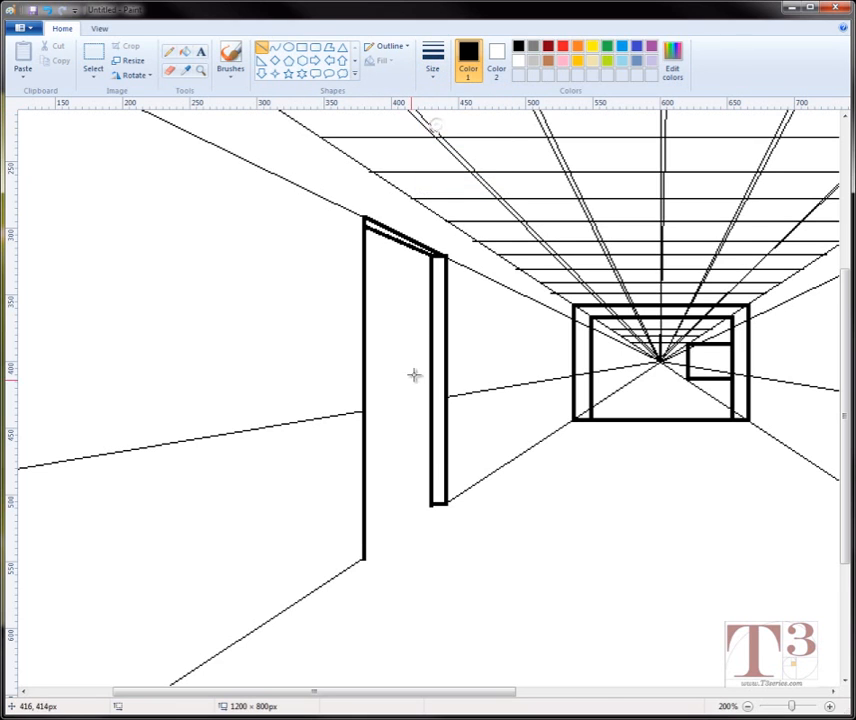
{"action": "left_click", "coordinate": [431, 72]}
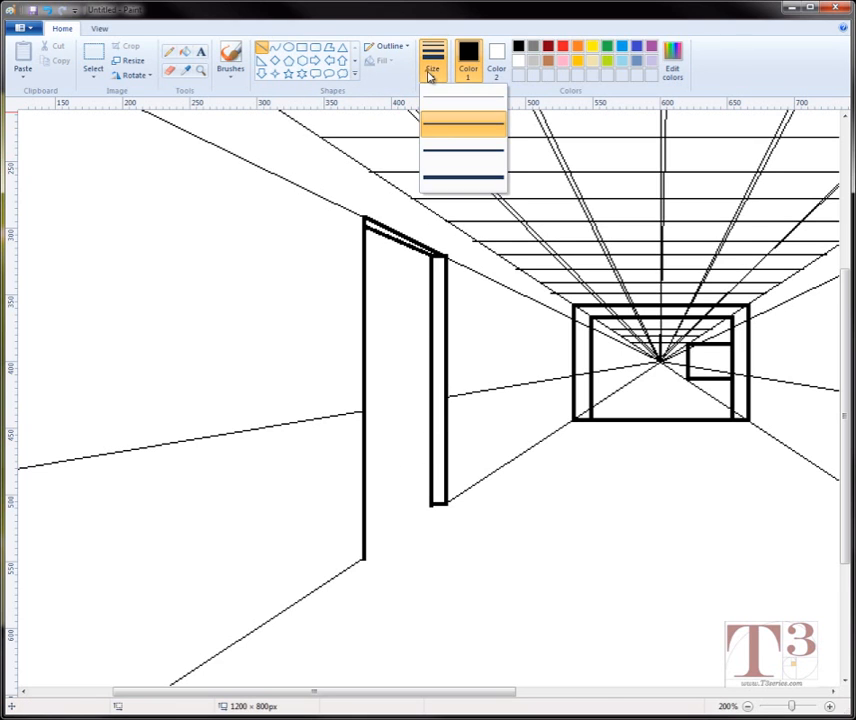
{"action": "left_click", "coordinate": [445, 128]}
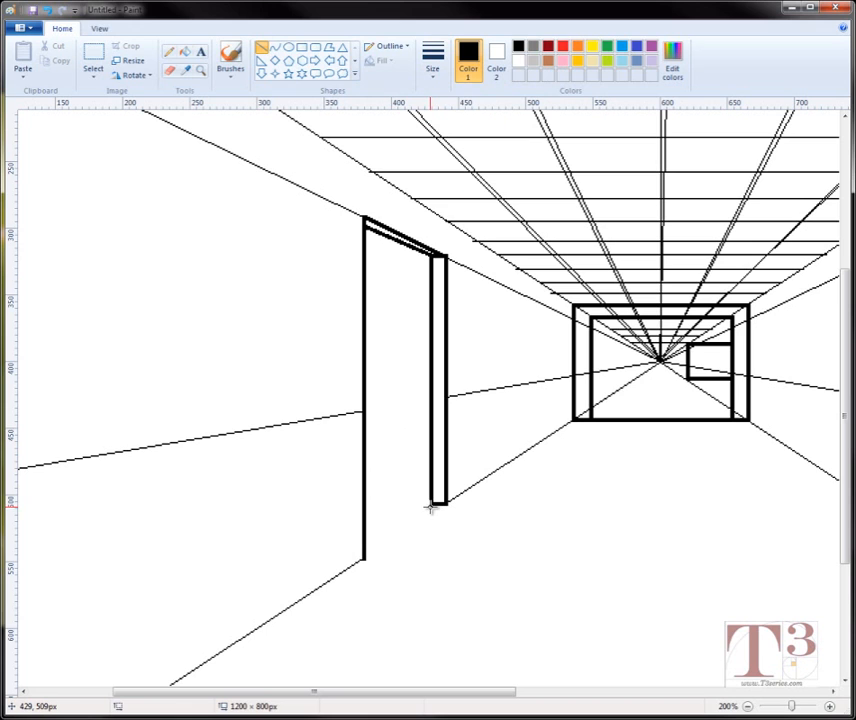
{"action": "left_click_drag", "start_coordinate": [431, 506], "coordinate": [363, 543]}
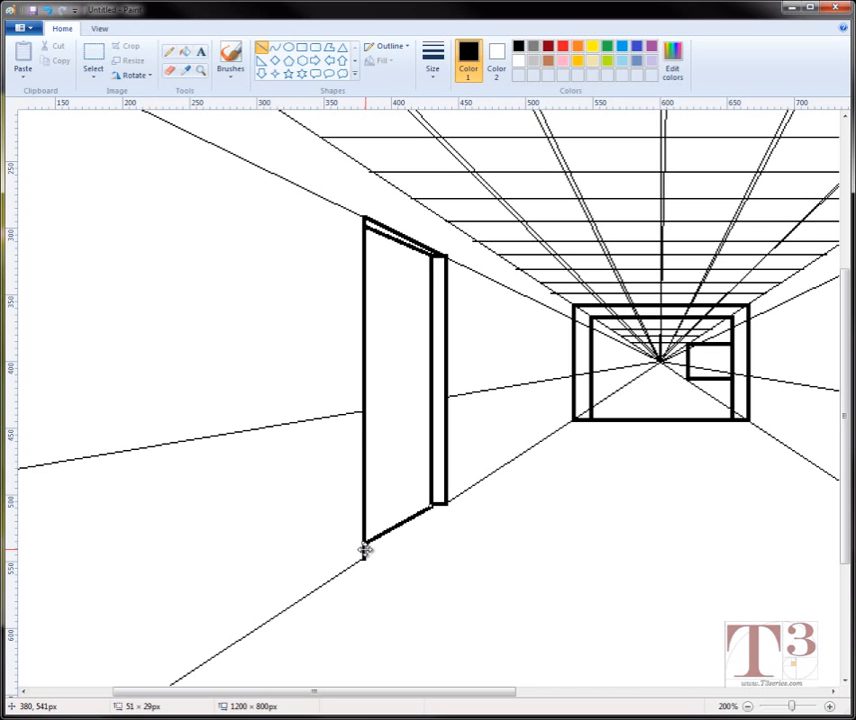
{"action": "left_click", "coordinate": [434, 548]}
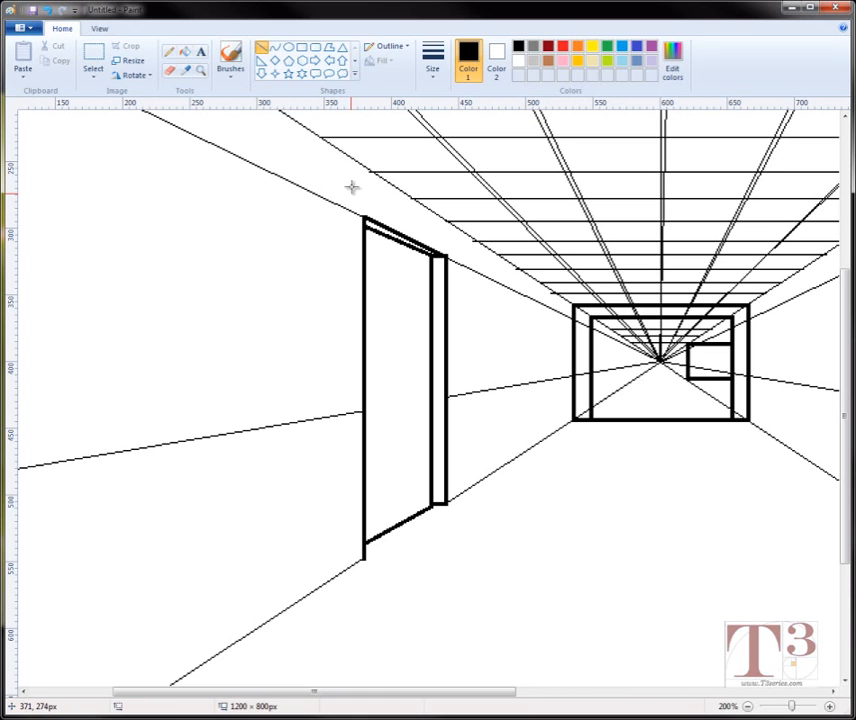
{"action": "left_click", "coordinate": [291, 49]}
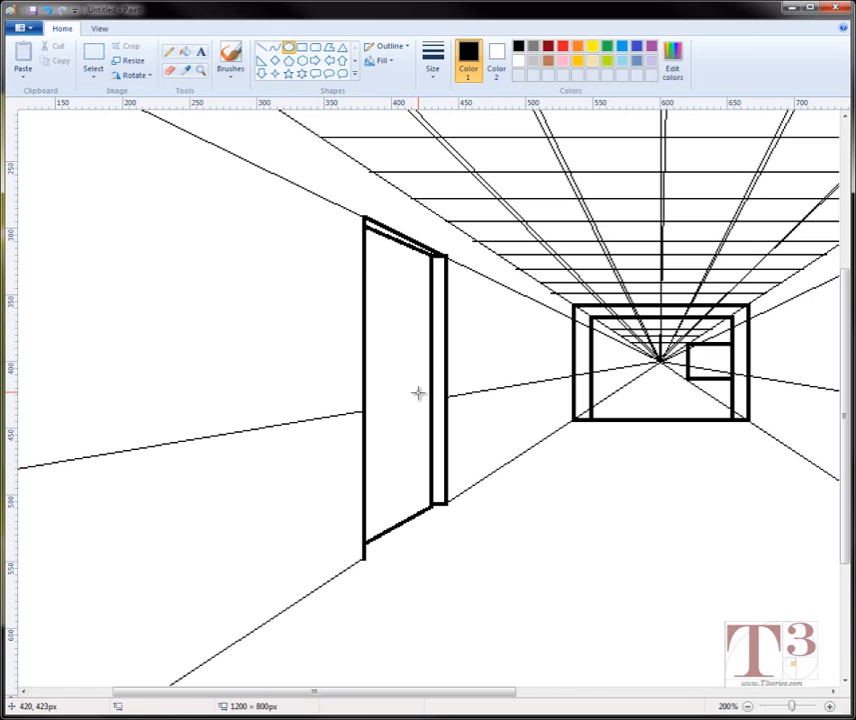
{"action": "left_click_drag", "start_coordinate": [418, 393], "coordinate": [425, 403]}
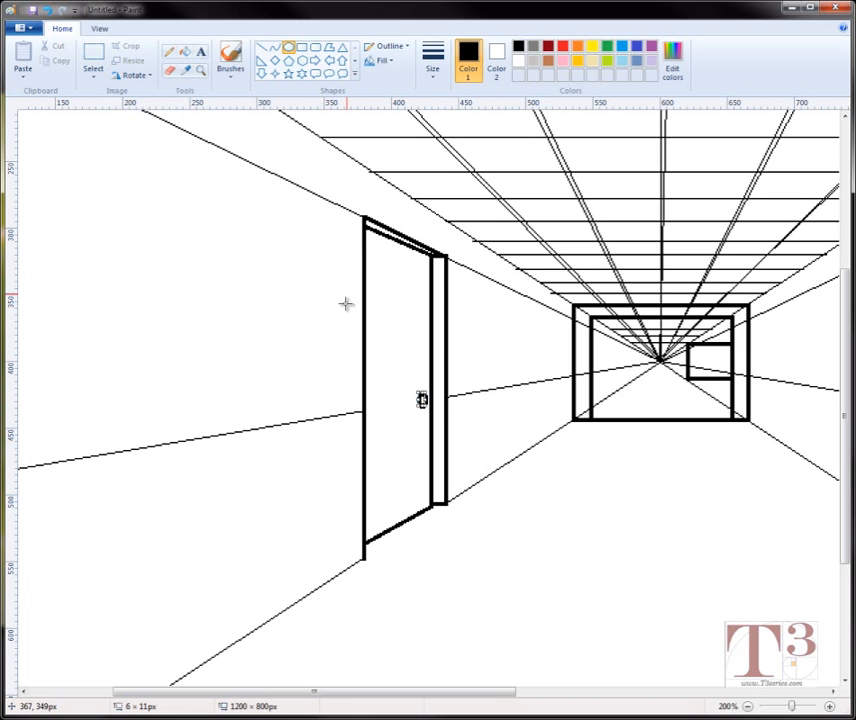
Step: Start a narrow door window beside the knob with a far vertical, a short sloping top edge and a near vertical about 135 px tall
{"action": "left_click", "coordinate": [262, 47]}
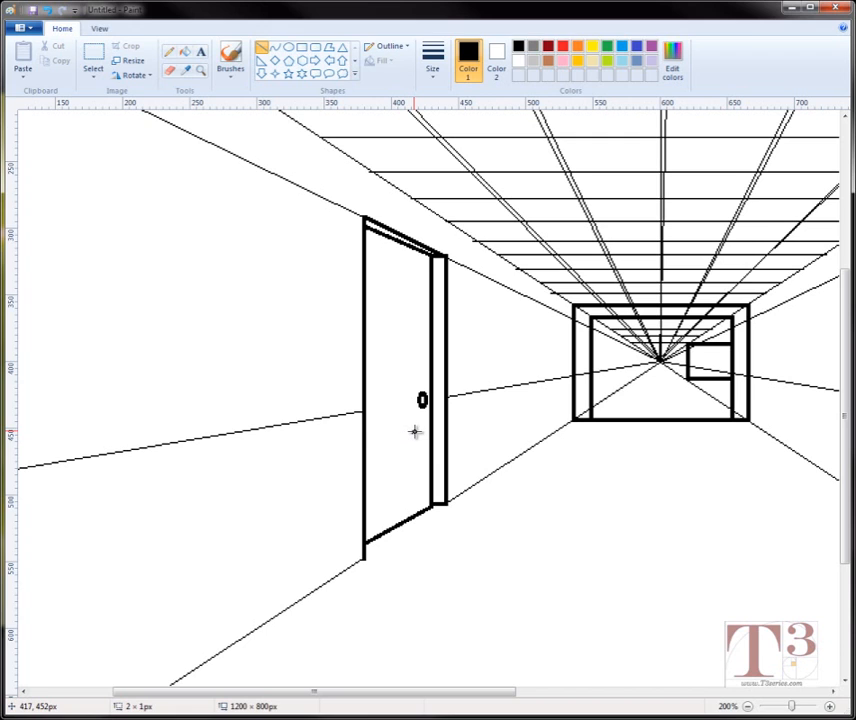
{"action": "mouse_move", "coordinate": [415, 432]}
{"action": "left_mouse_down"}
{"action": "mouse_move", "coordinate": [416, 278]}
{"action": "mouse_move", "coordinate": [425, 262]}
{"action": "mouse_move", "coordinate": [416, 265]}
{"action": "left_mouse_up"}
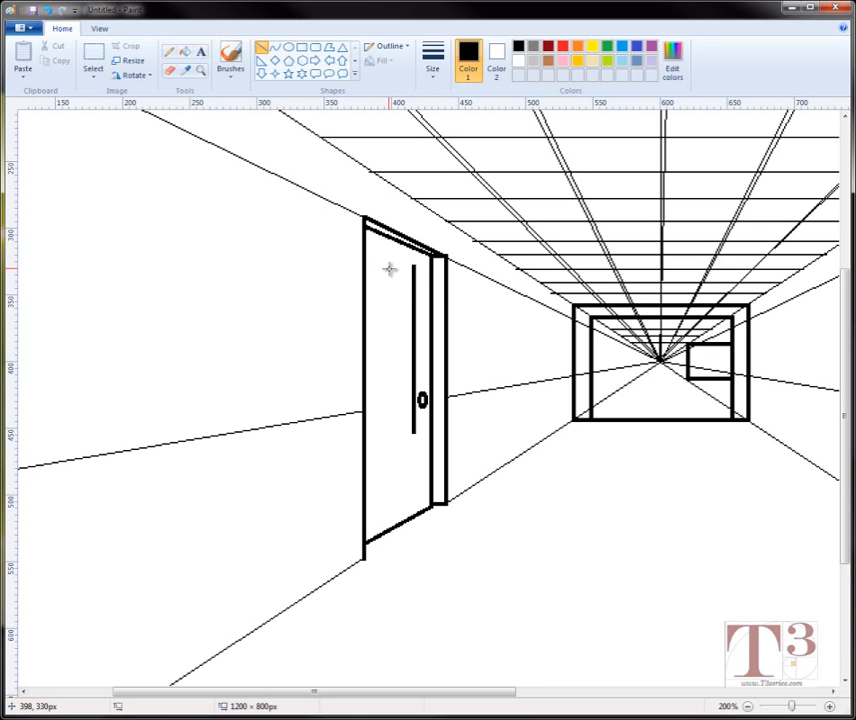
{"action": "left_click_drag", "start_coordinate": [413, 266], "coordinate": [396, 258]}
{"action": "left_click", "coordinate": [389, 245]}
{"action": "left_click_drag", "start_coordinate": [396, 259], "coordinate": [393, 436]}
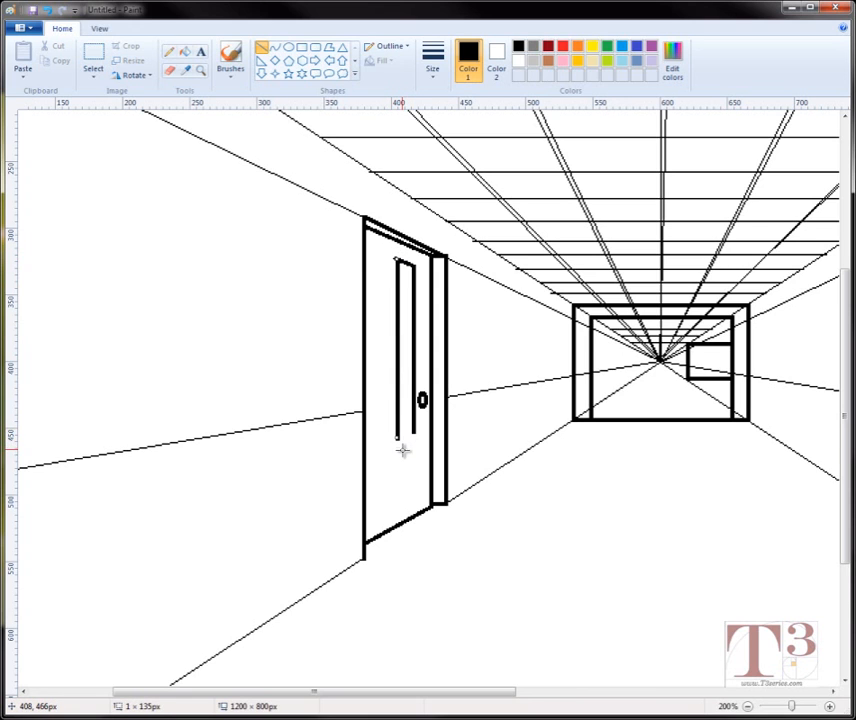
{"action": "left_click", "coordinate": [400, 448]}
{"action": "key", "text": "ctrl+z"}
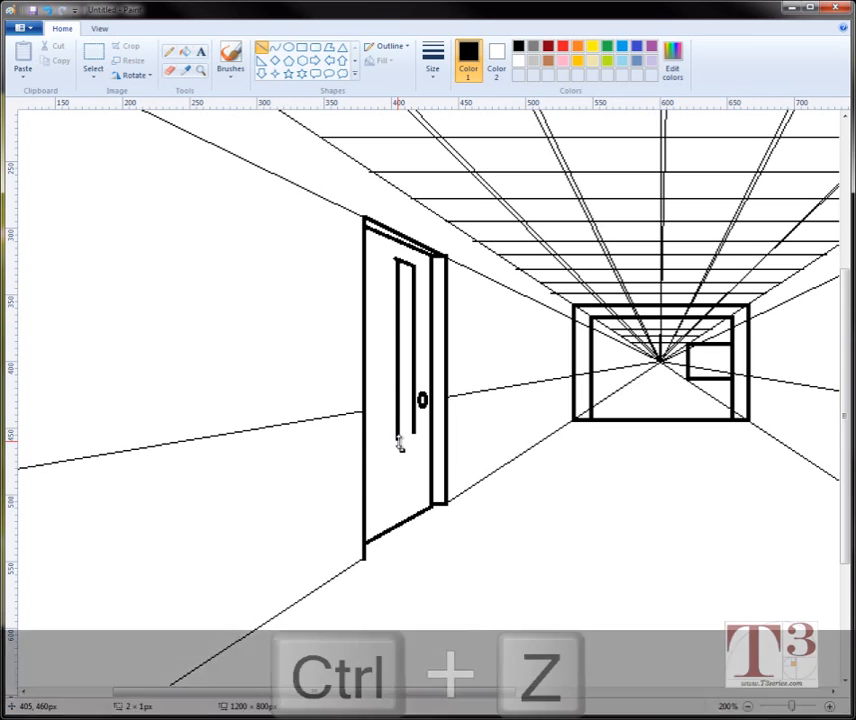
Step: Close the door window with a bottom edge about 13 by 4 px and nudge it up and right into place
{"action": "mouse_move", "coordinate": [397, 439]}
{"action": "left_mouse_down"}
{"action": "mouse_move", "coordinate": [412, 442]}
{"action": "mouse_move", "coordinate": [661, 356]}
{"action": "mouse_move", "coordinate": [470, 398]}
{"action": "mouse_move", "coordinate": [412, 440]}
{"action": "left_mouse_up"}
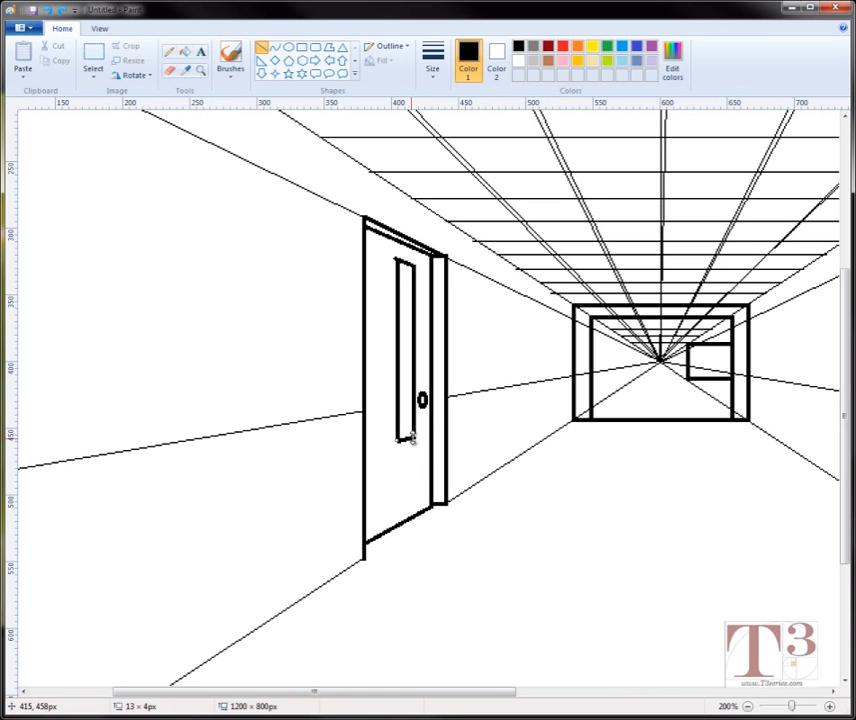
{"action": "key", "text": "Up"}
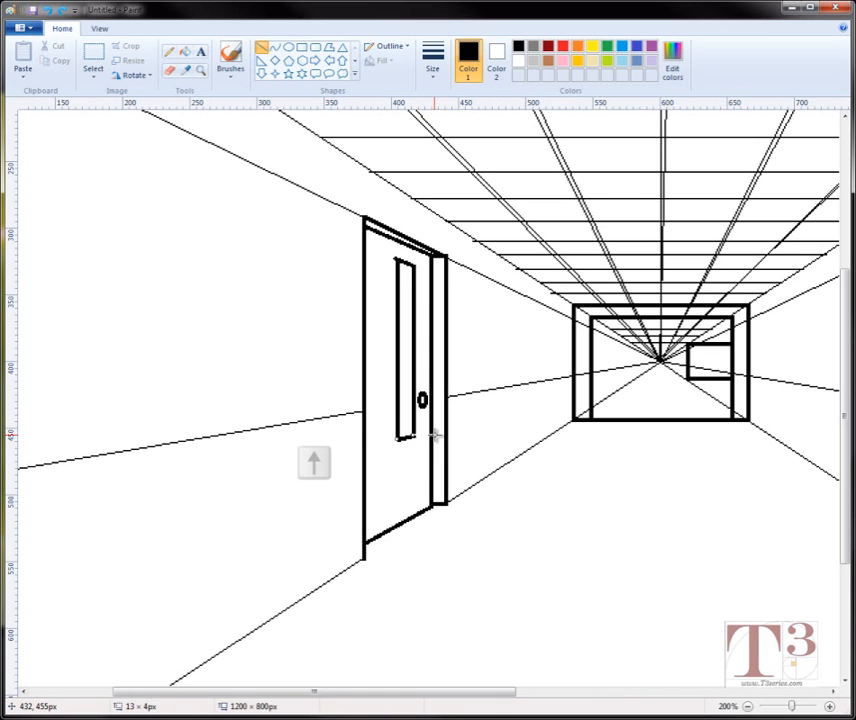
{"action": "key", "text": "Right"}
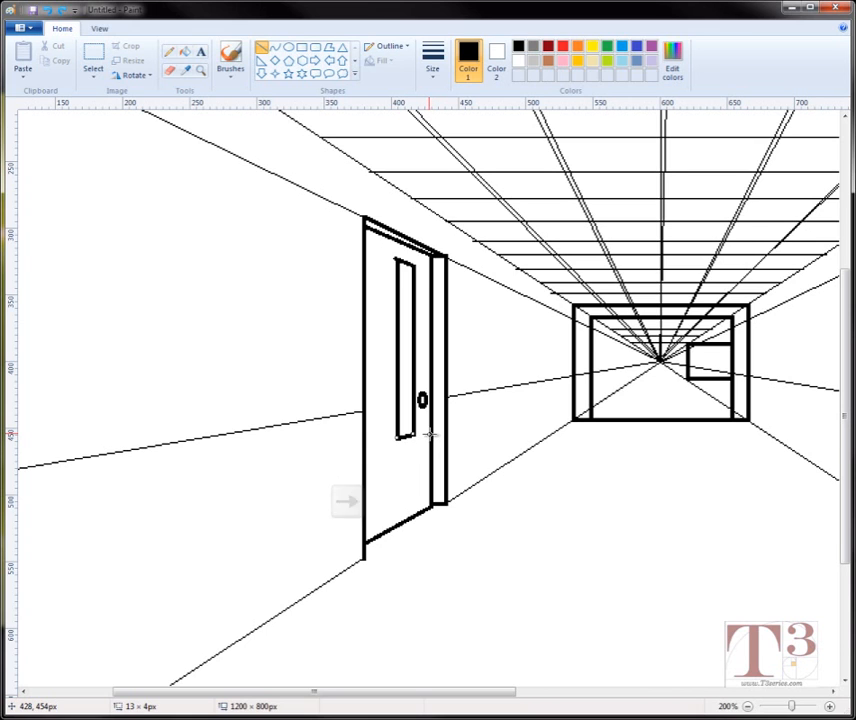
{"action": "left_click", "coordinate": [378, 435]}
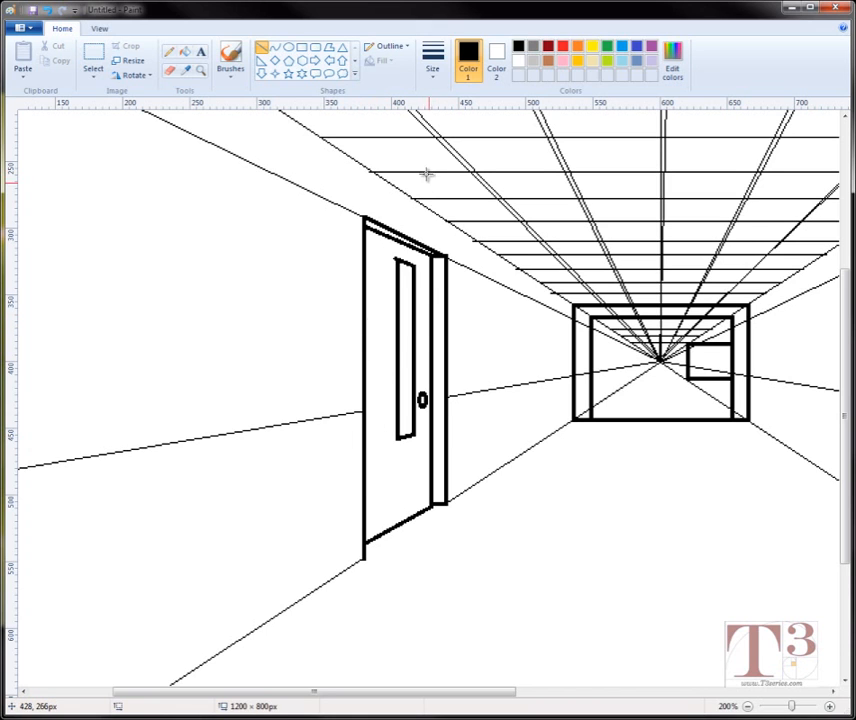
Step: Add three short, thin slanted reflection lines inside the door window, two beside the knob and one higher up
{"action": "left_click", "coordinate": [433, 60]}
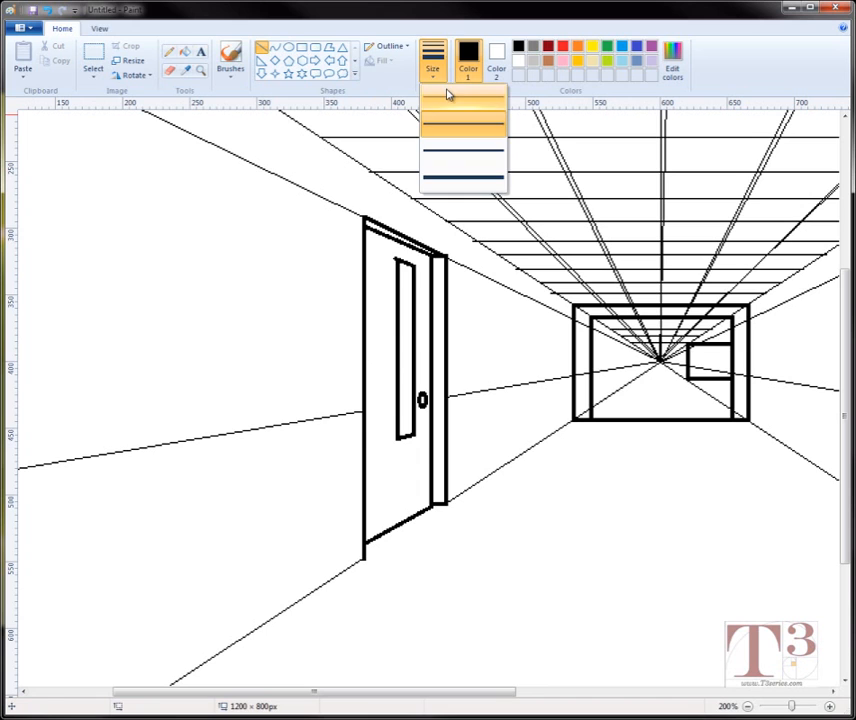
{"action": "left_click", "coordinate": [451, 153]}
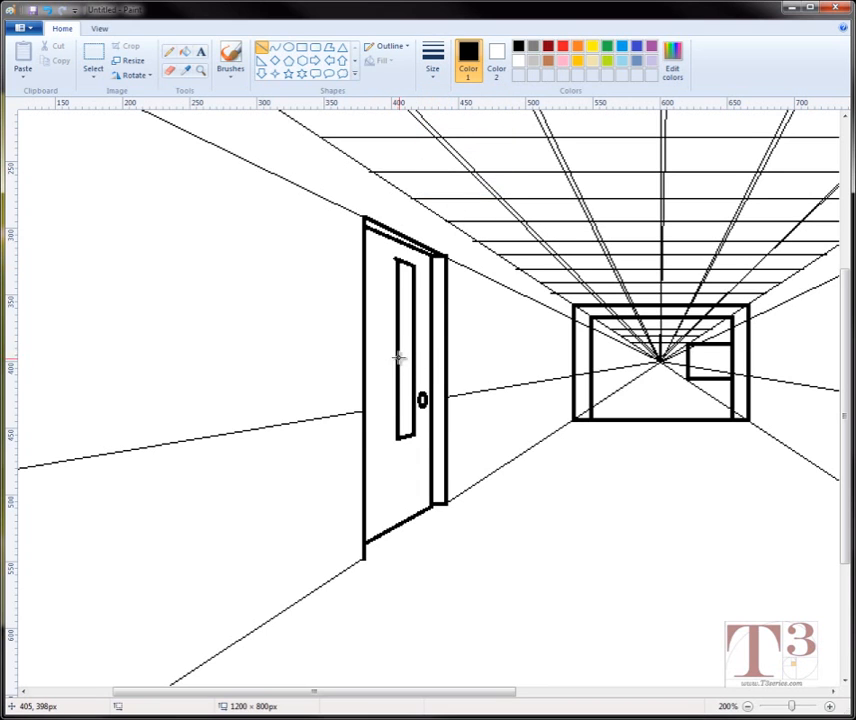
{"action": "left_click_drag", "start_coordinate": [402, 380], "coordinate": [407, 401]}
{"action": "left_click_drag", "start_coordinate": [405, 371], "coordinate": [413, 394]}
{"action": "left_click", "coordinate": [426, 349]}
{"action": "left_click_drag", "start_coordinate": [401, 293], "coordinate": [409, 319]}
Step: In the second-thinnest width, draw a vertical about 171 px tall at about x = 341 px, from the upper to the middle wall line
{"action": "left_click", "coordinate": [748, 706]}
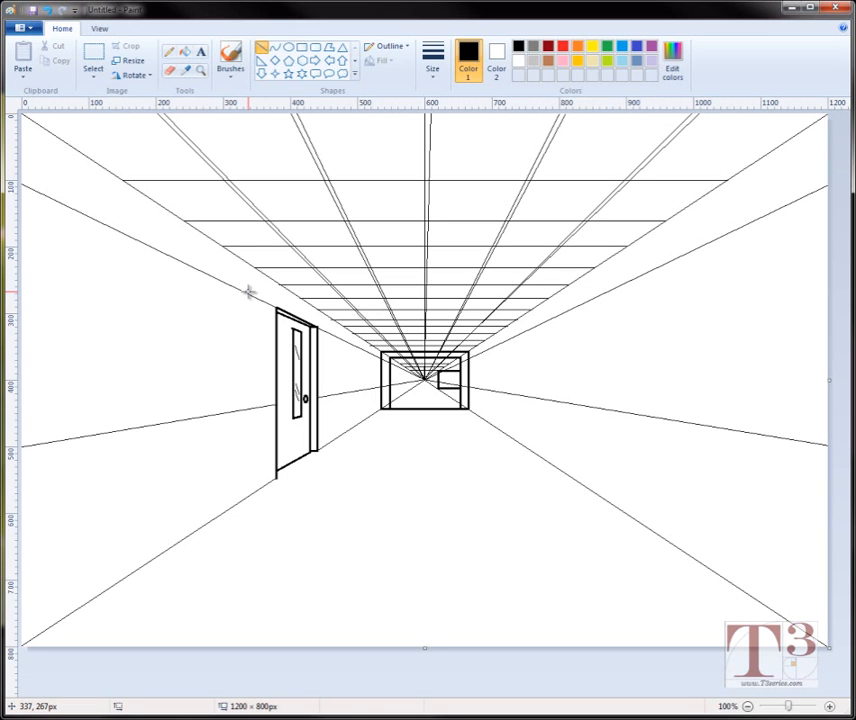
{"action": "left_click", "coordinate": [431, 66]}
{"action": "left_click", "coordinate": [453, 123]}
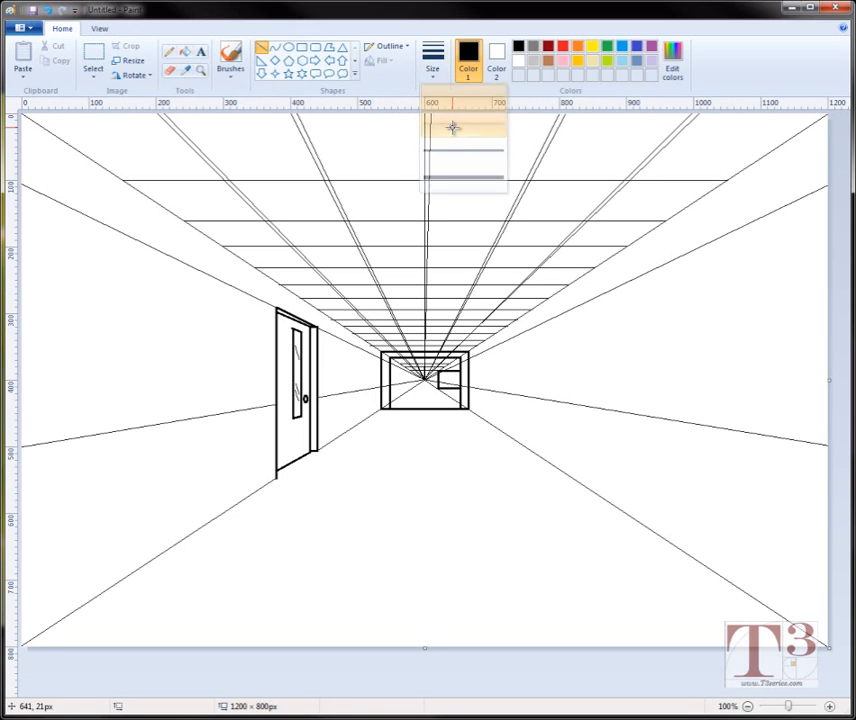
{"action": "left_click", "coordinate": [263, 48]}
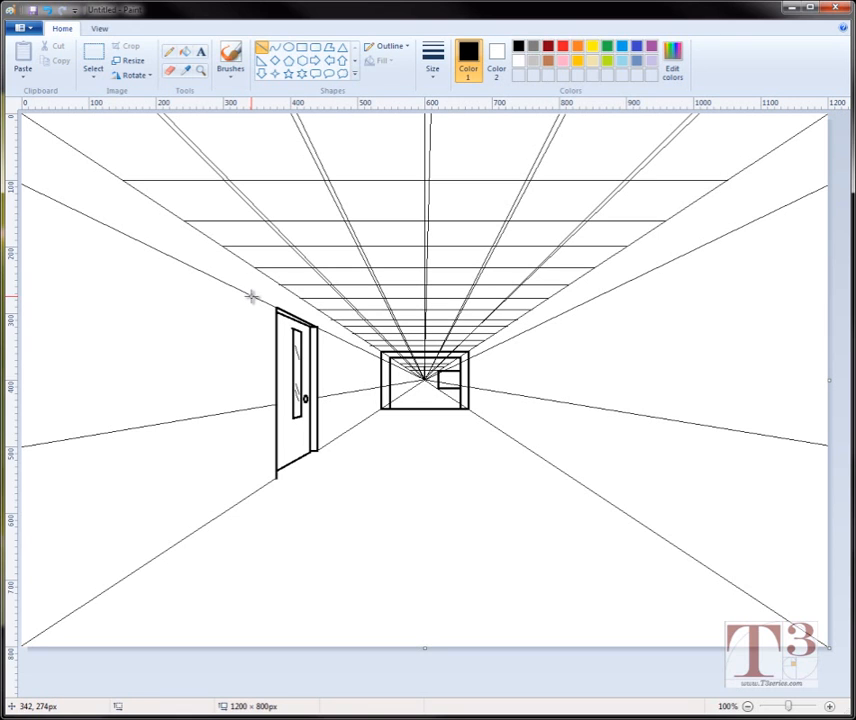
{"action": "left_click_drag", "start_coordinate": [251, 296], "coordinate": [255, 409]}
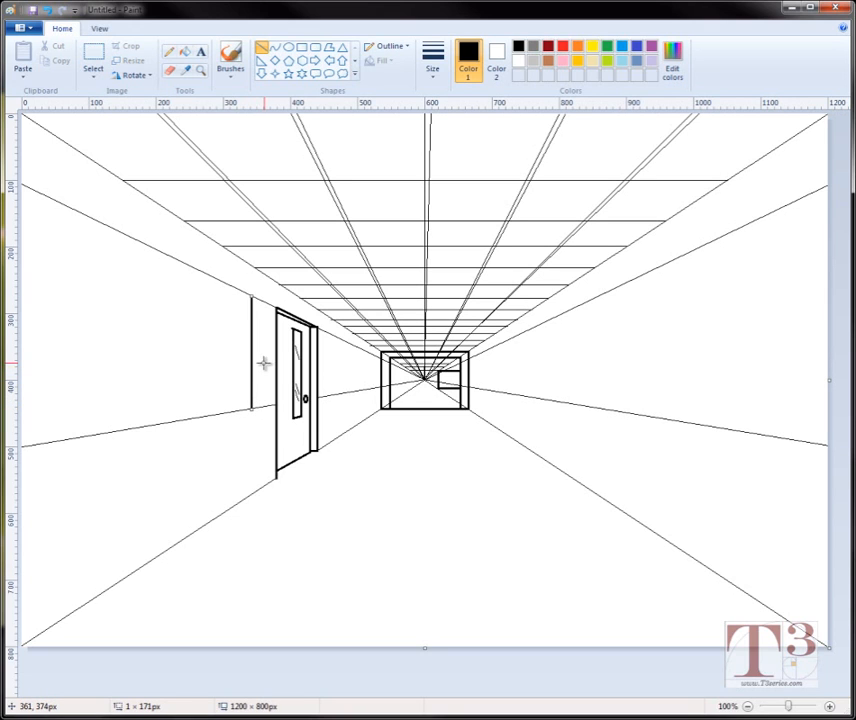
{"action": "left_click", "coordinate": [236, 305]}
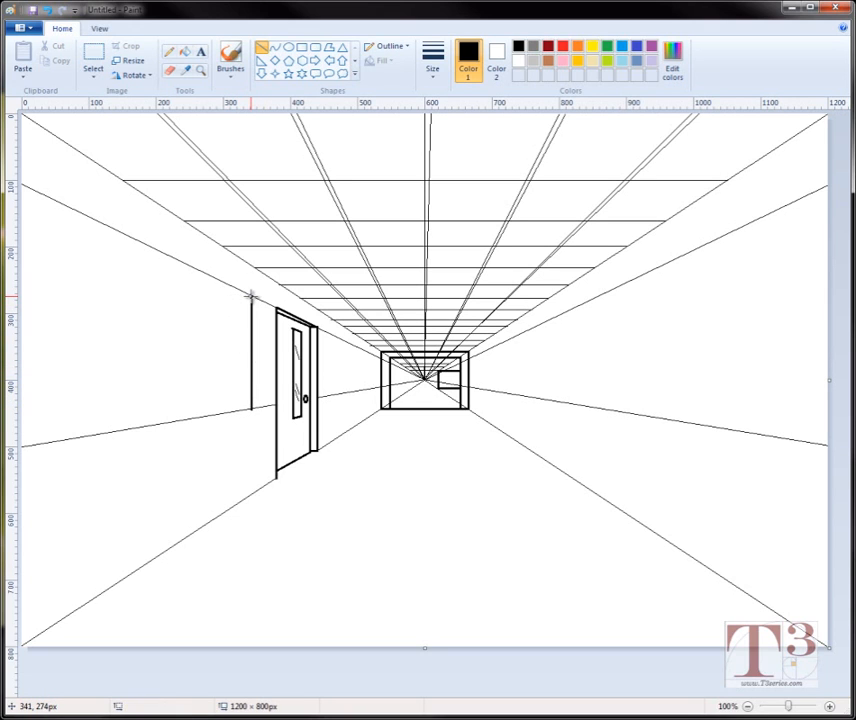
Step: Draw a top edge from that vertical along the upper wall line to about x = 151 px, undoing misplaced lines
{"action": "mouse_move", "coordinate": [251, 296]}
{"action": "left_mouse_down"}
{"action": "mouse_move", "coordinate": [122, 233]}
{"action": "mouse_move", "coordinate": [141, 238]}
{"action": "mouse_move", "coordinate": [126, 235]}
{"action": "mouse_move", "coordinate": [139, 226]}
{"action": "mouse_move", "coordinate": [133, 231]}
{"action": "left_mouse_up"}
{"action": "key", "text": "ctrl+z"}
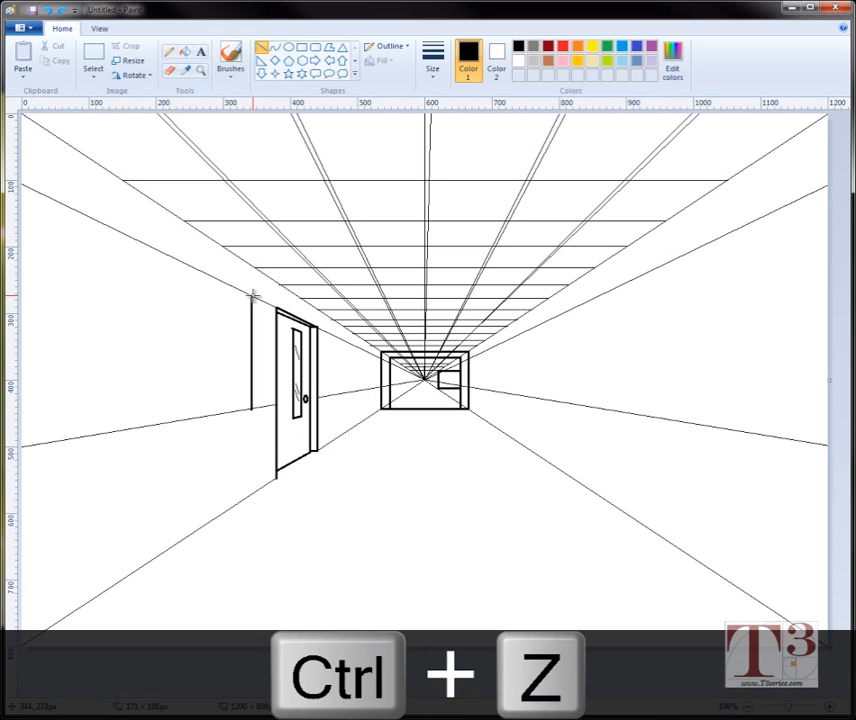
{"action": "left_click_drag", "start_coordinate": [251, 293], "coordinate": [124, 235]}
{"action": "left_click", "coordinate": [142, 227]}
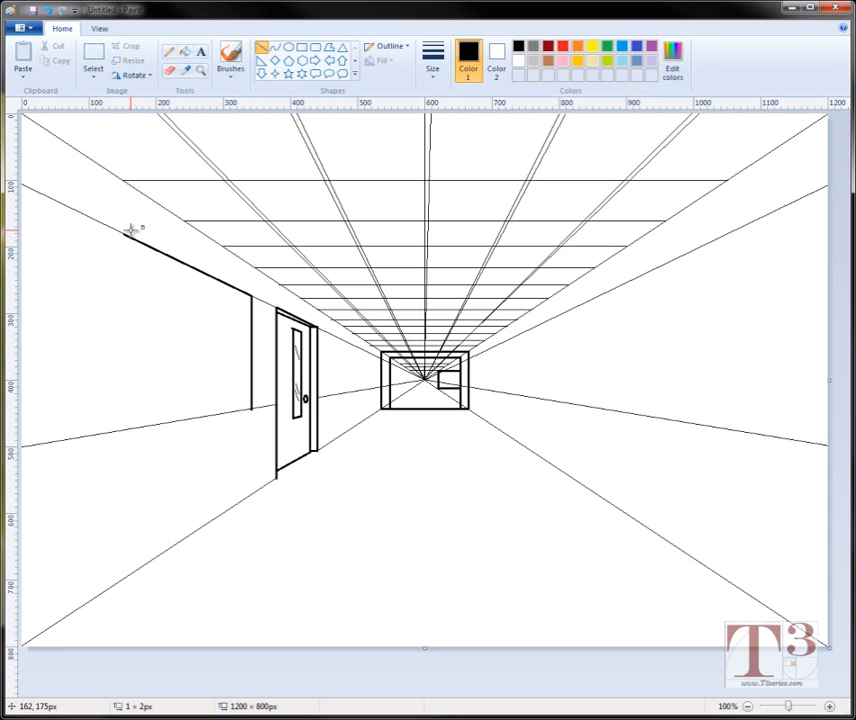
{"action": "key", "text": "ctrl+z"}
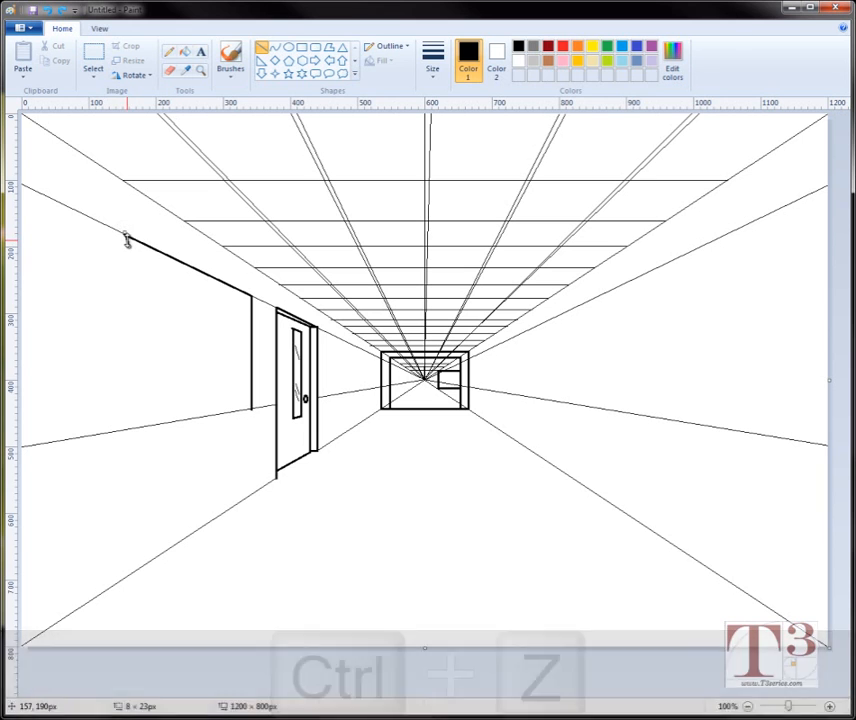
{"action": "key", "text": "ctrl+z"}
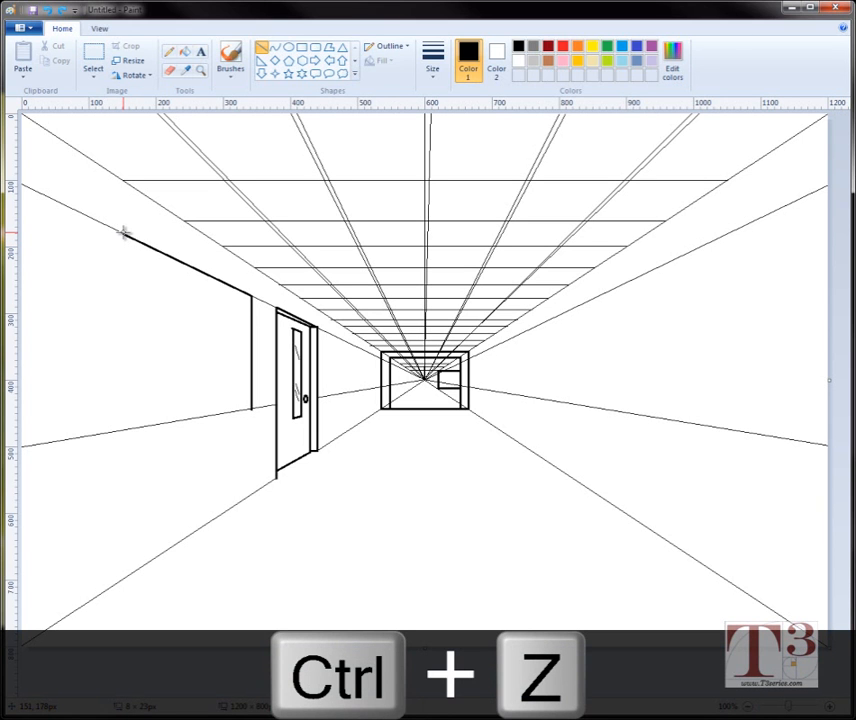
Step: Complete the wall panel with a near vertical about 299 px tall and a bottom edge about 192 by 35 px along the middle wall line
{"action": "left_click_drag", "start_coordinate": [124, 235], "coordinate": [130, 422]}
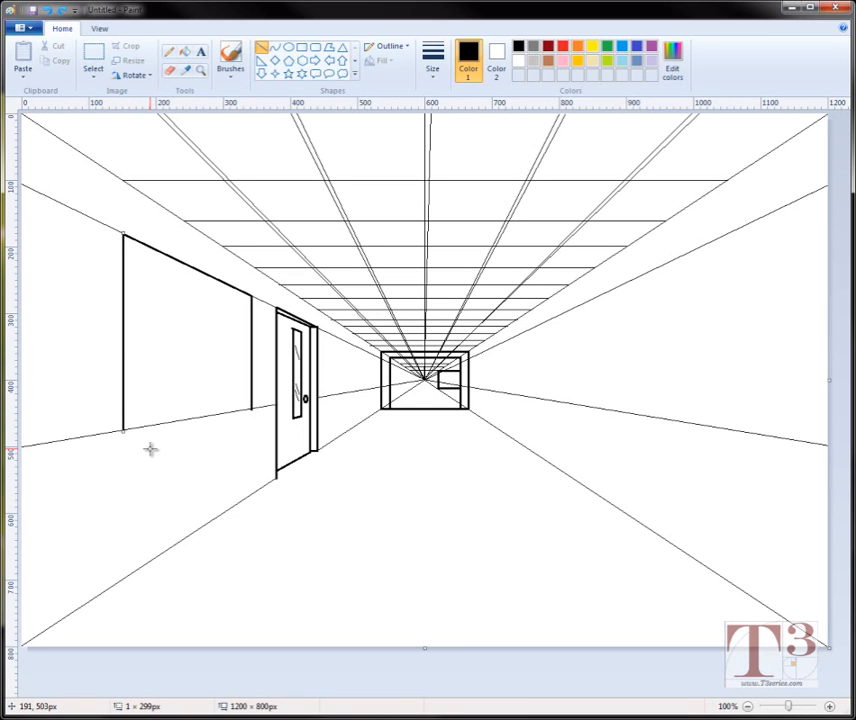
{"action": "left_click", "coordinate": [151, 449]}
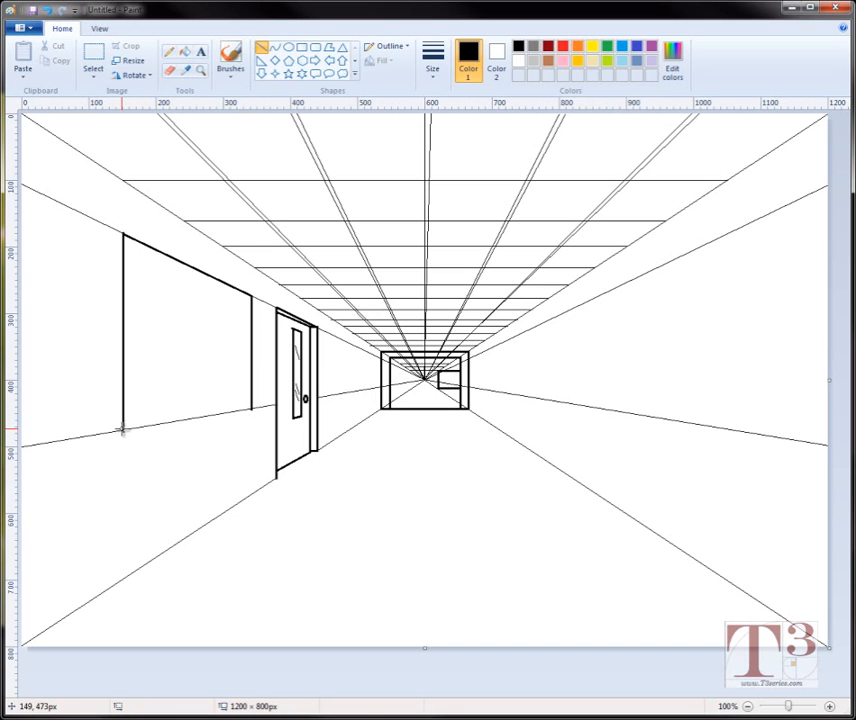
{"action": "left_click_drag", "start_coordinate": [124, 431], "coordinate": [250, 410]}
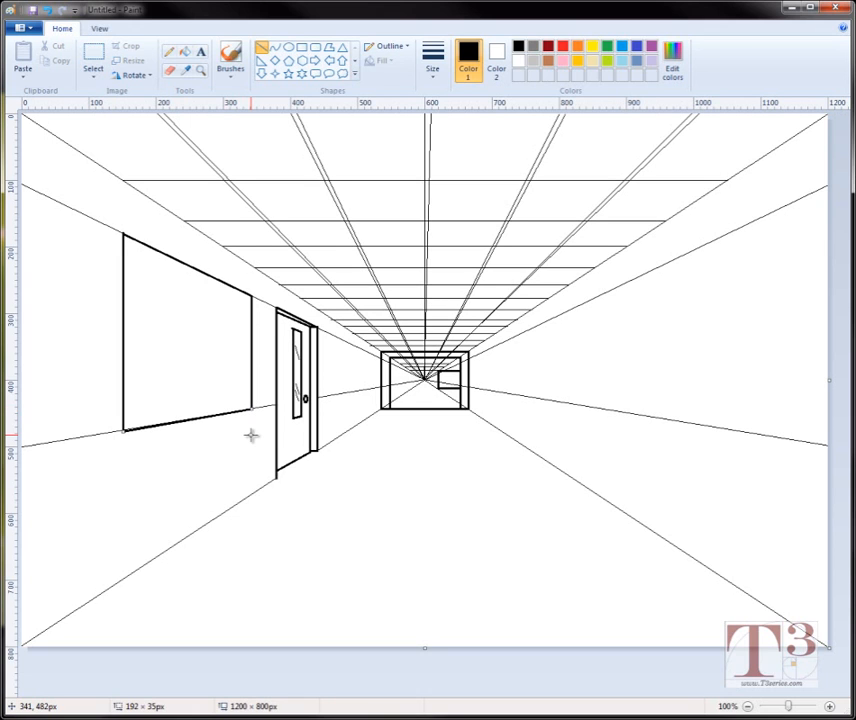
{"action": "left_click", "coordinate": [251, 434]}
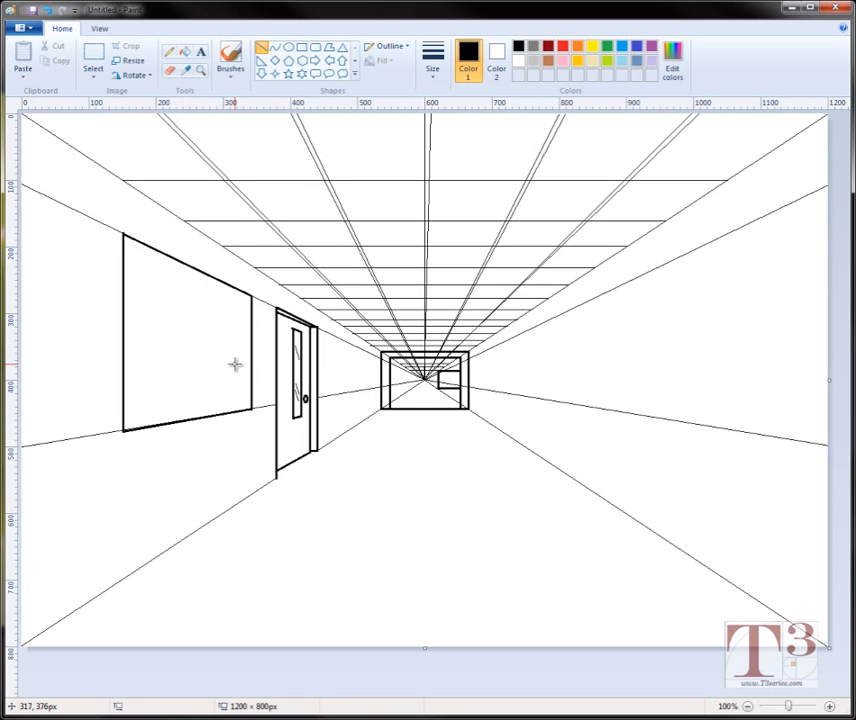
Step: In the second-thinnest width, draw a narrow rectangle about 17 by 168 px inside the wall panel, against its far vertical
{"action": "left_click", "coordinate": [303, 48]}
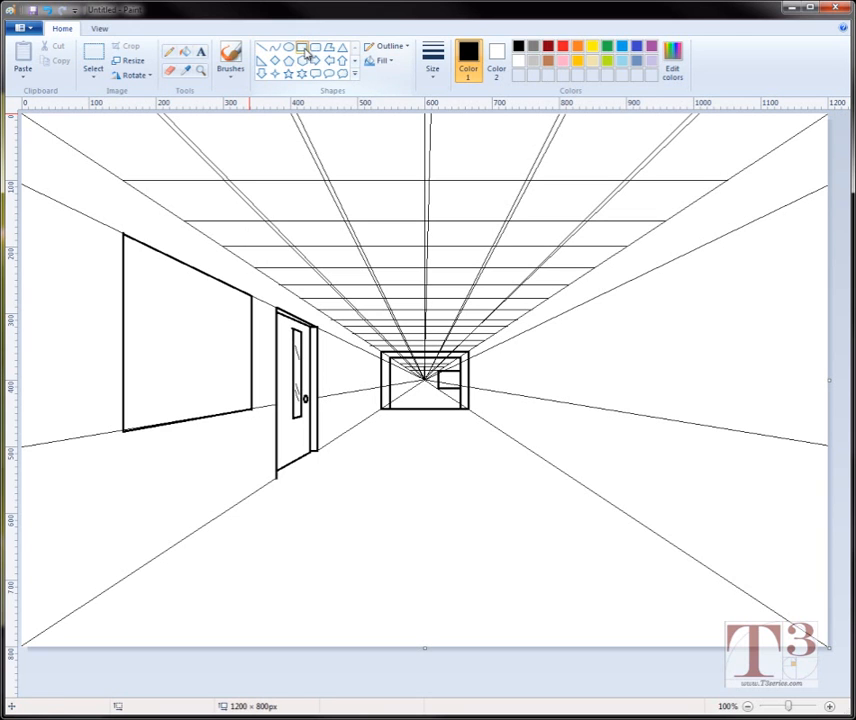
{"action": "left_click", "coordinate": [436, 78]}
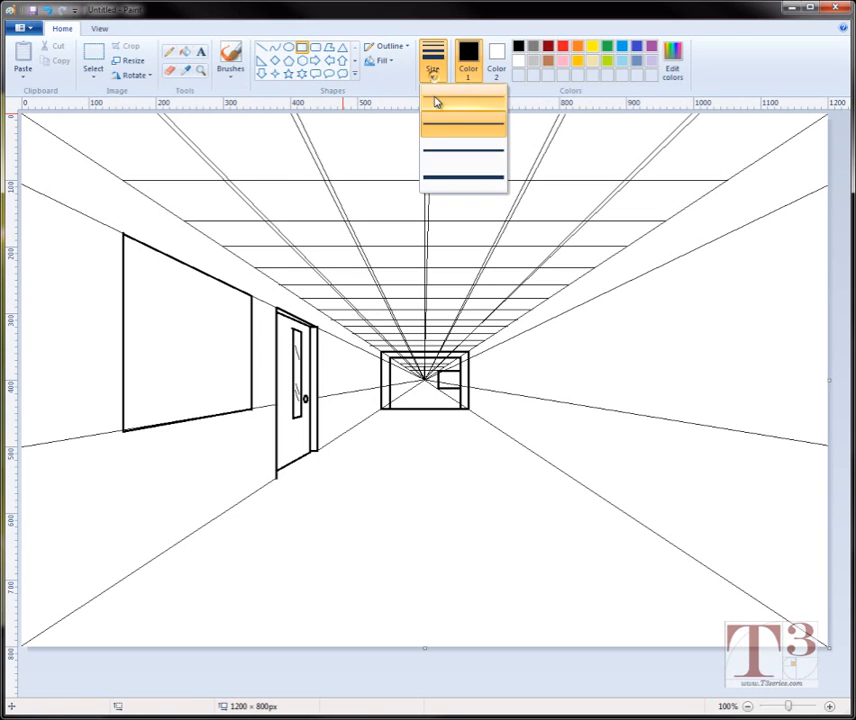
{"action": "left_click", "coordinate": [449, 128]}
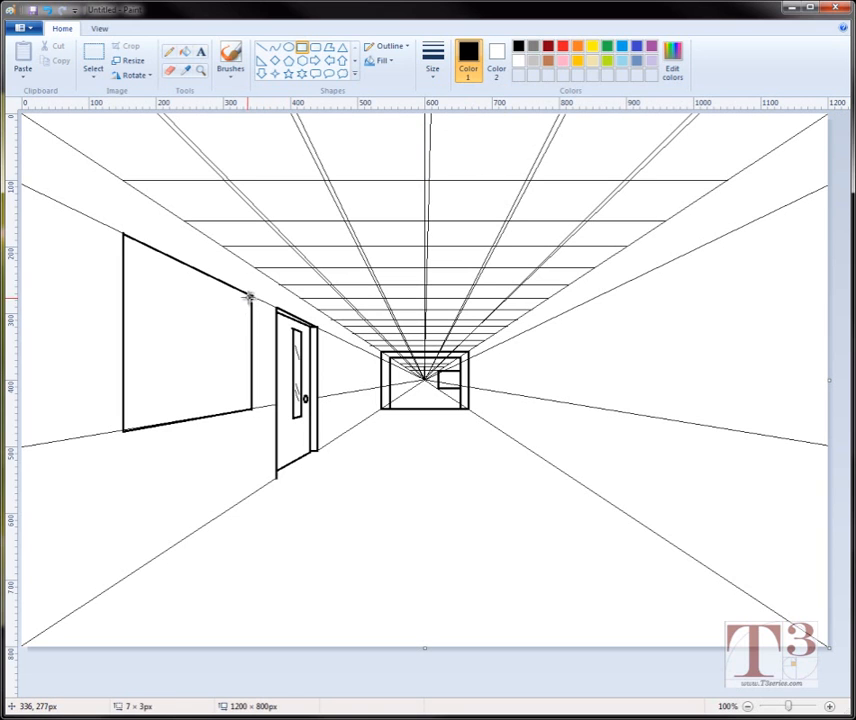
{"action": "left_click_drag", "start_coordinate": [249, 297], "coordinate": [238, 408]}
{"action": "key", "text": "ctrl+z"}
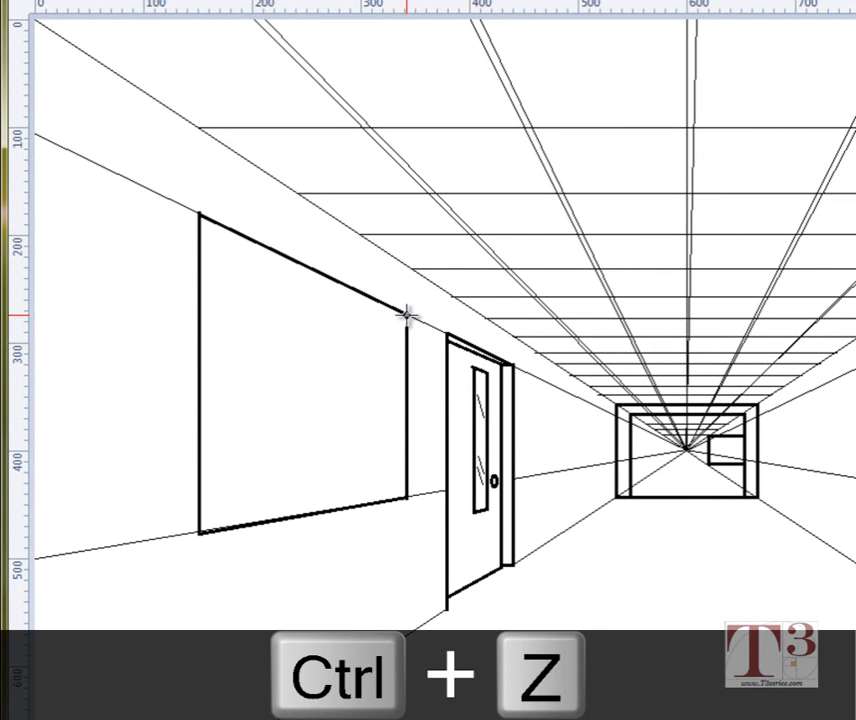
{"action": "mouse_move", "coordinate": [406, 316]}
{"action": "left_mouse_down"}
{"action": "mouse_move", "coordinate": [384, 334]}
{"action": "mouse_move", "coordinate": [380, 361]}
{"action": "mouse_move", "coordinate": [382, 500]}
{"action": "mouse_move", "coordinate": [257, 494]}
{"action": "mouse_move", "coordinate": [340, 489]}
{"action": "mouse_move", "coordinate": [382, 506]}
{"action": "mouse_move", "coordinate": [375, 491]}
{"action": "mouse_move", "coordinate": [390, 500]}
{"action": "left_mouse_up"}
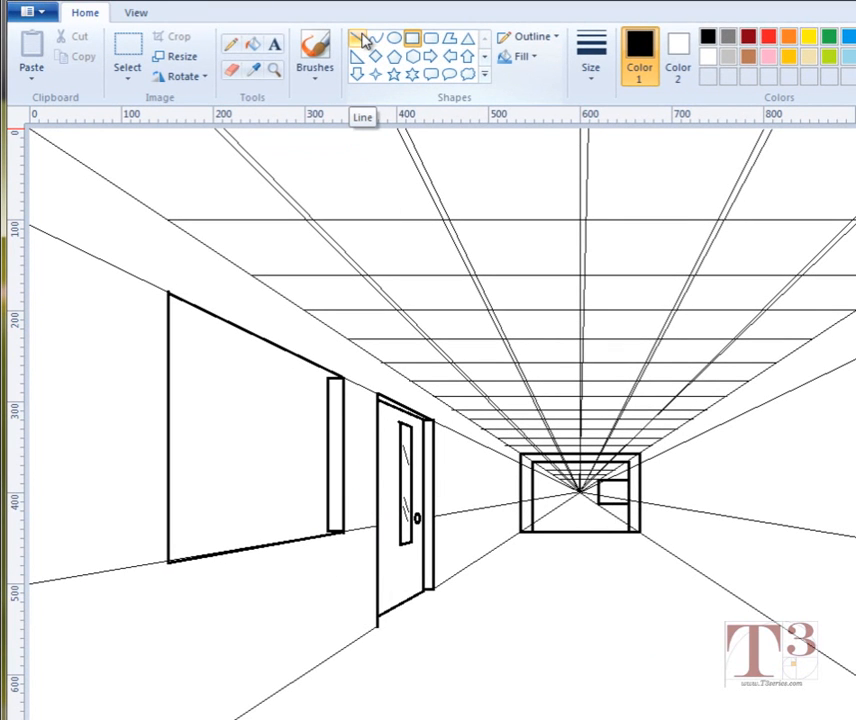
Step: Draw inner bottom and top edges in the same width from the narrow rectangle's inner corners to the wall panel's near vertical
{"action": "left_click", "coordinate": [360, 40]}
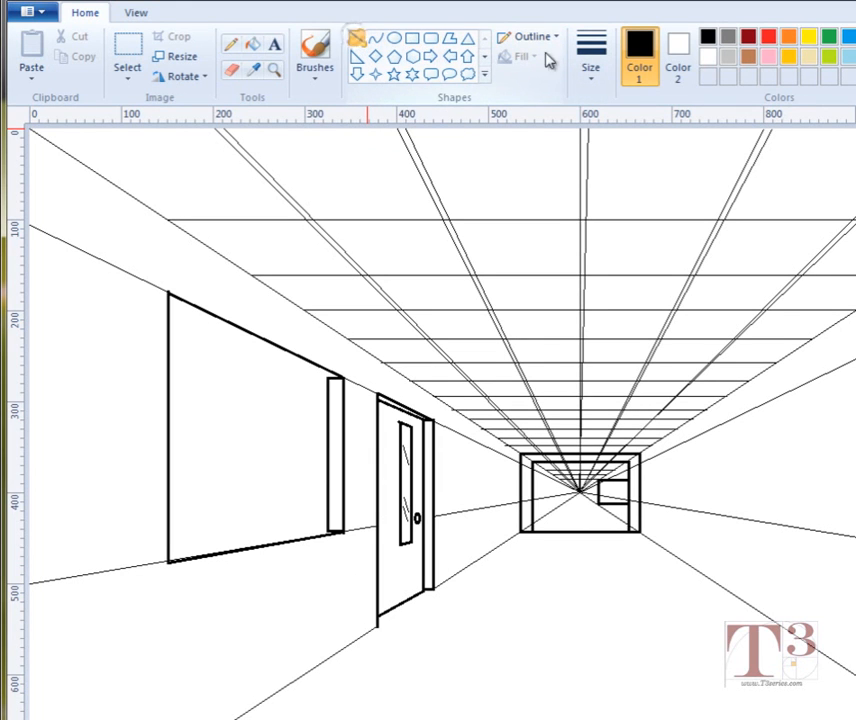
{"action": "left_click", "coordinate": [591, 58]}
{"action": "left_click", "coordinate": [618, 148]}
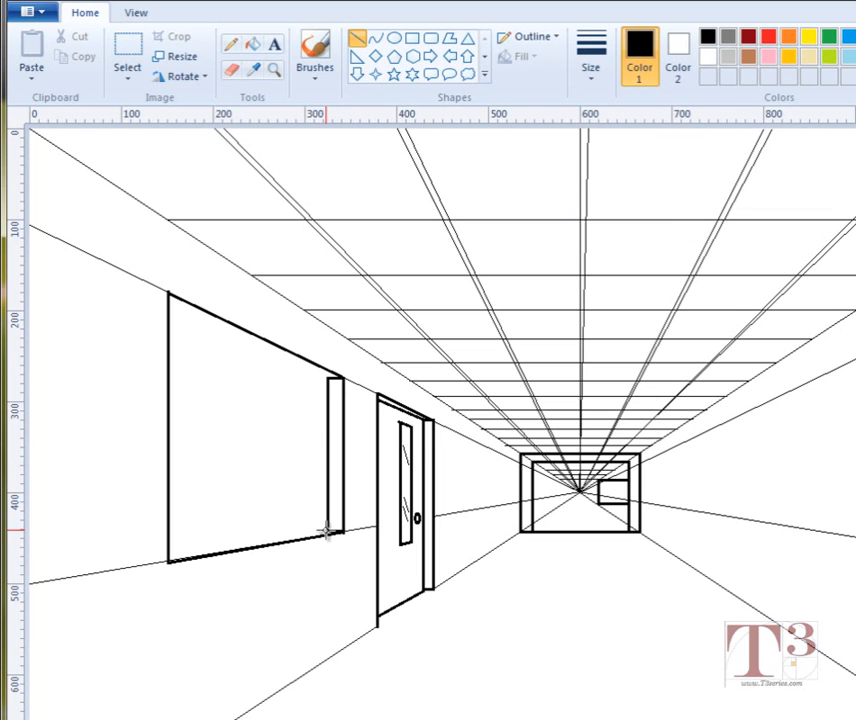
{"action": "mouse_move", "coordinate": [327, 531]}
{"action": "left_mouse_down"}
{"action": "mouse_move", "coordinate": [214, 560]}
{"action": "mouse_move", "coordinate": [167, 554]}
{"action": "left_mouse_up"}
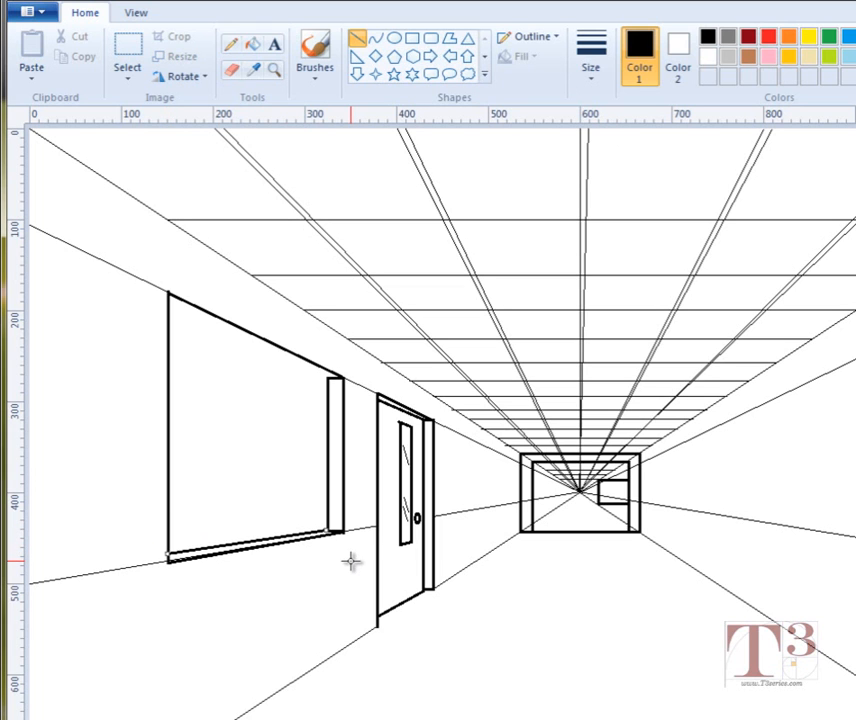
{"action": "left_click", "coordinate": [350, 561]}
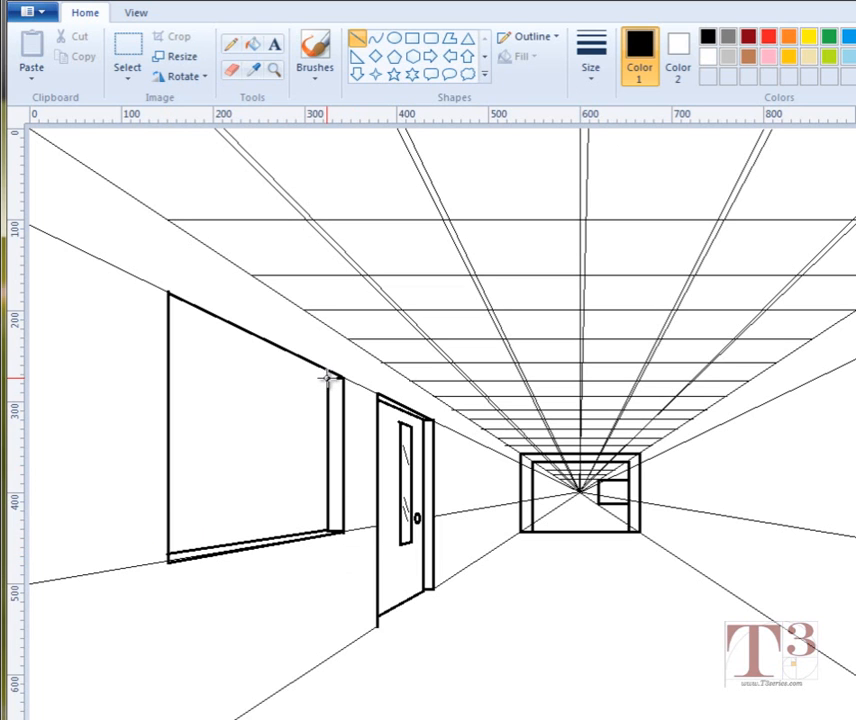
{"action": "mouse_move", "coordinate": [327, 378]}
{"action": "left_mouse_down"}
{"action": "mouse_move", "coordinate": [248, 351]}
{"action": "mouse_move", "coordinate": [167, 302]}
{"action": "left_mouse_up"}
{"action": "left_click", "coordinate": [105, 352]}
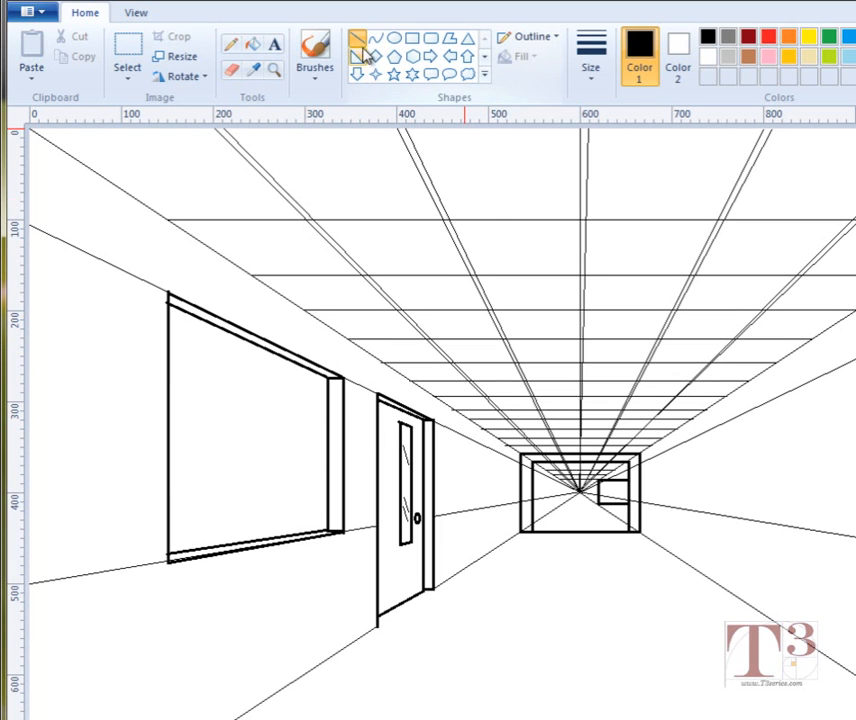
Step: In the thinnest width, draw a rectangle about 109 by 163 px from the narrow strip's upper inner corner, undoing a misplaced line
{"action": "left_click", "coordinate": [590, 68]}
{"action": "left_click", "coordinate": [651, 109]}
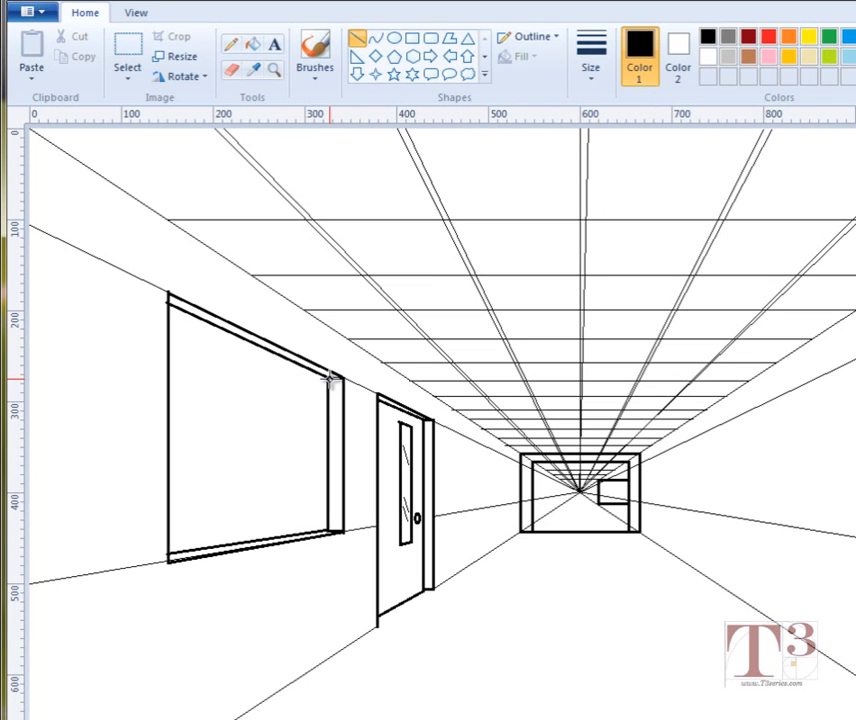
{"action": "left_click_drag", "start_coordinate": [329, 378], "coordinate": [232, 382]}
{"action": "key", "text": "ctrl+z"}
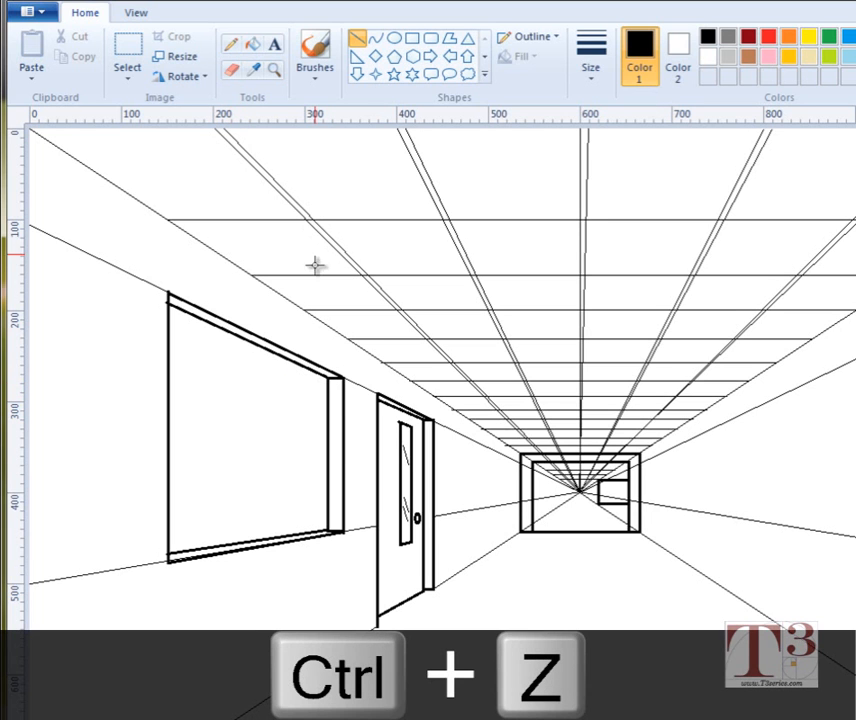
{"action": "left_click", "coordinate": [411, 40]}
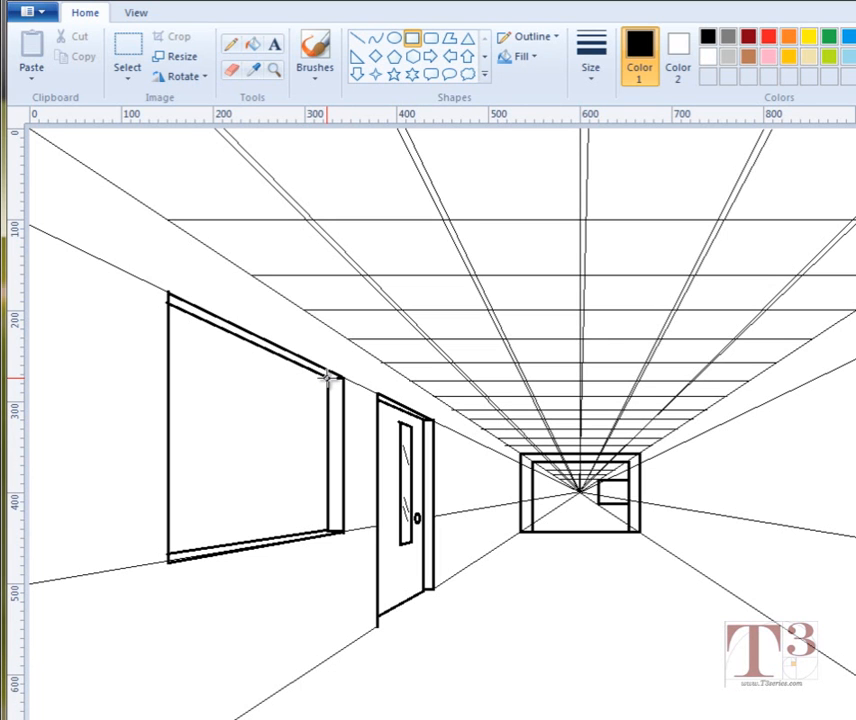
{"action": "left_click_drag", "start_coordinate": [327, 378], "coordinate": [220, 529]}
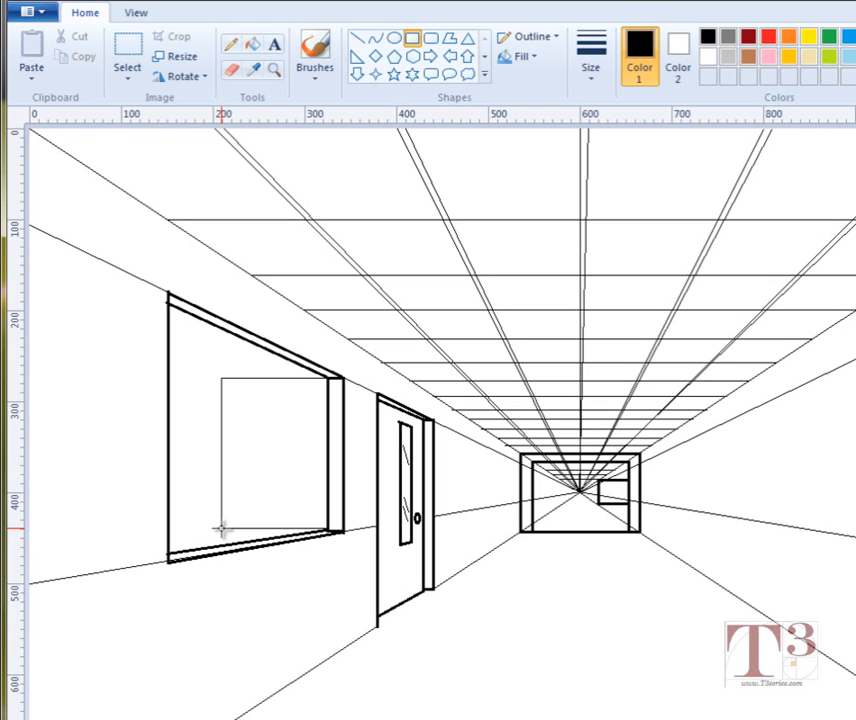
{"action": "mouse_move", "coordinate": [221, 529]}
{"action": "left_mouse_down"}
{"action": "mouse_move", "coordinate": [239, 525]}
{"action": "mouse_move", "coordinate": [228, 528]}
{"action": "left_mouse_up"}
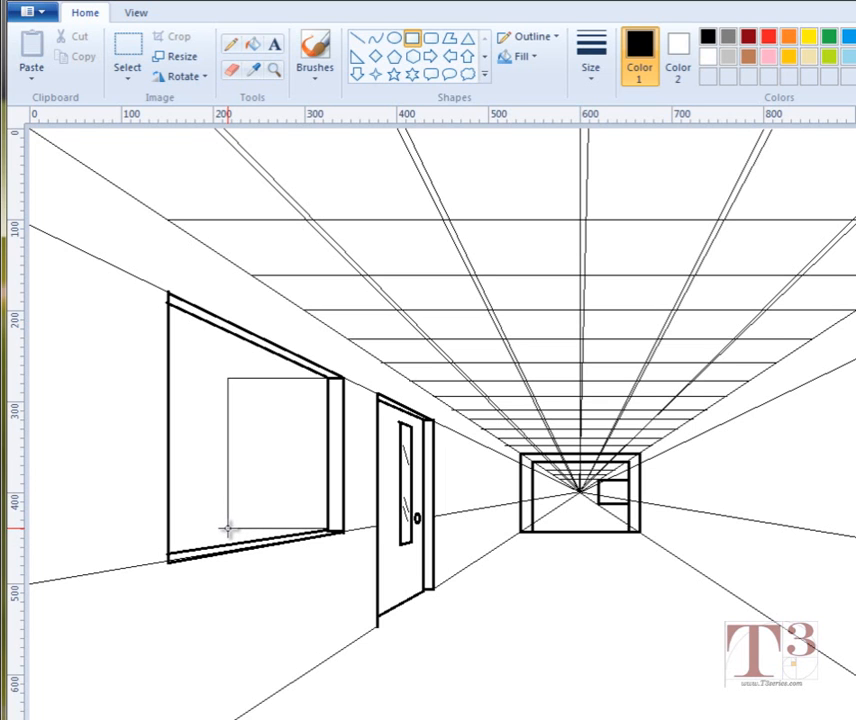
{"action": "left_click_drag", "start_coordinate": [228, 528], "coordinate": [226, 526]}
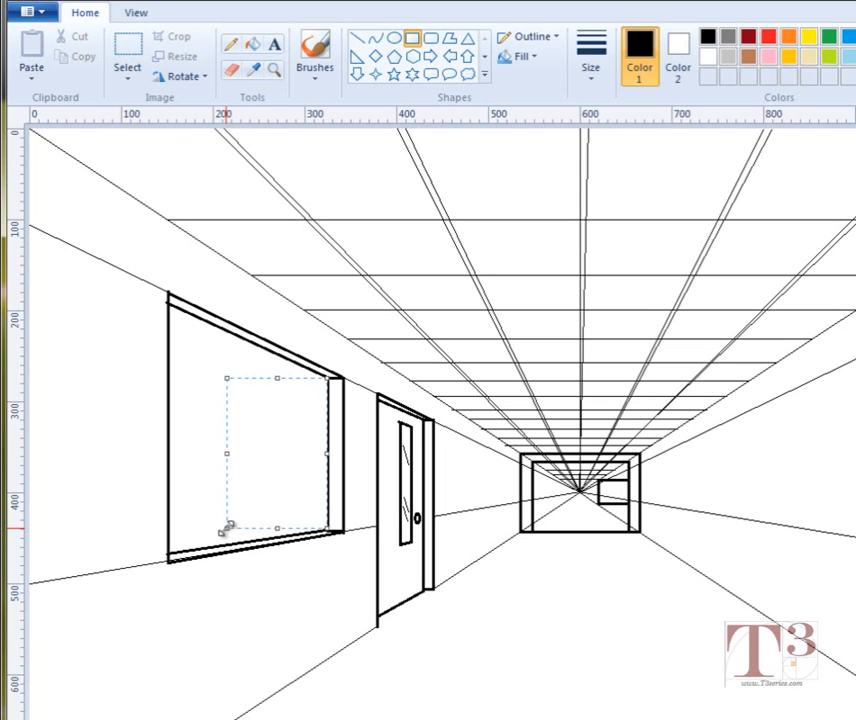
{"action": "left_click", "coordinate": [200, 401]}
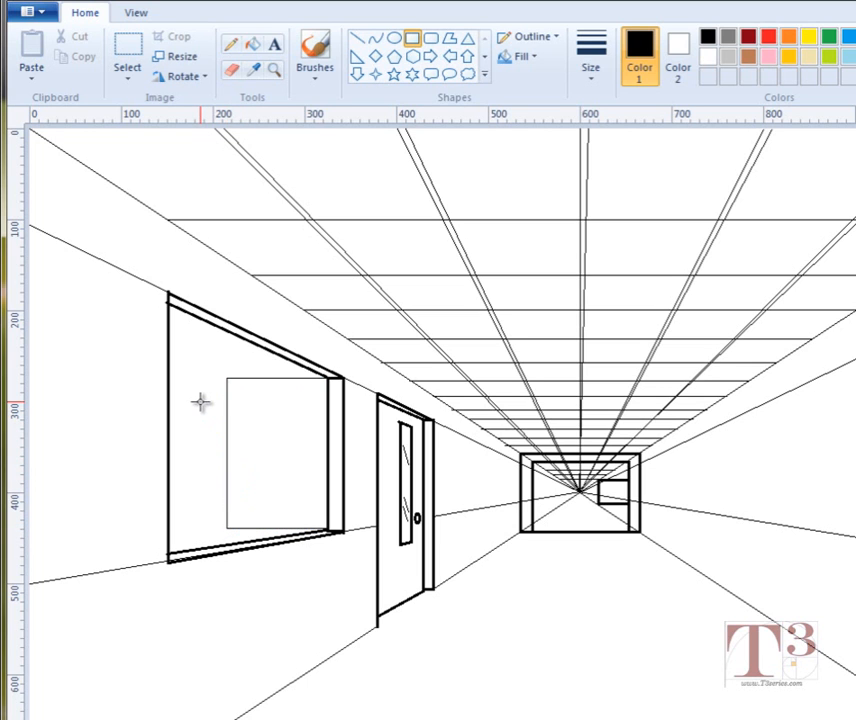
Step: Draw thin lines from the thin rectangle's upper and lower near corners to the panel's near vertical, aligning the lower one with the vanishing point
{"action": "left_click", "coordinate": [356, 39]}
{"action": "left_click", "coordinate": [591, 60]}
{"action": "left_click", "coordinate": [596, 103]}
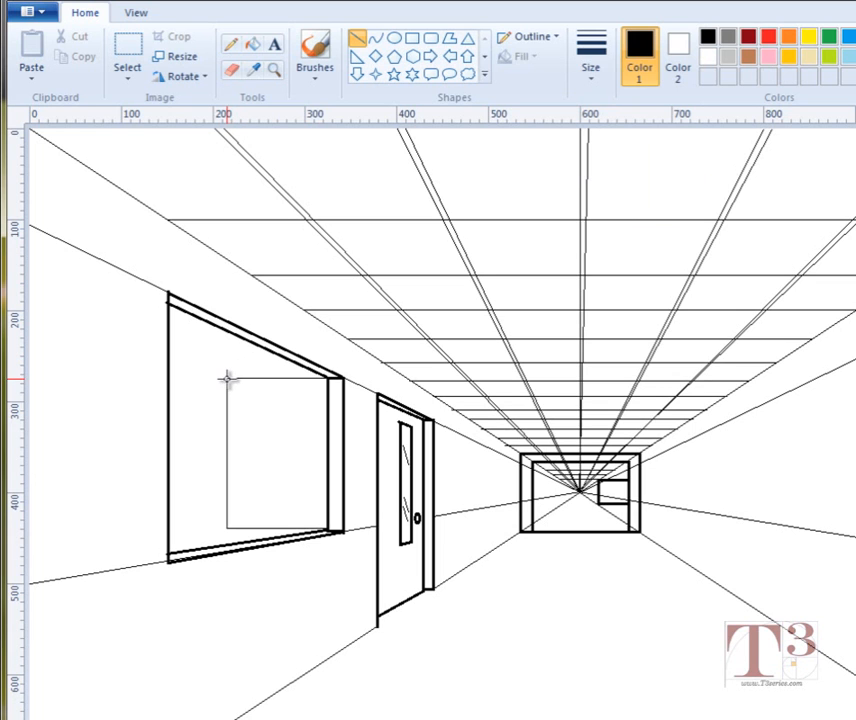
{"action": "left_click_drag", "start_coordinate": [228, 380], "coordinate": [172, 357]}
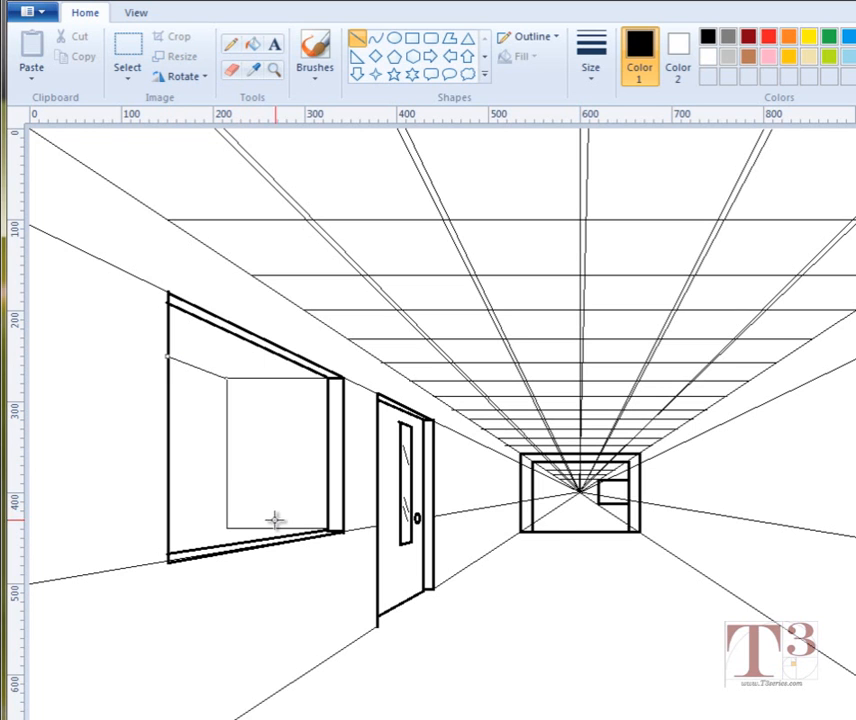
{"action": "mouse_move", "coordinate": [578, 493]}
{"action": "left_mouse_down"}
{"action": "mouse_move", "coordinate": [178, 500]}
{"action": "mouse_move", "coordinate": [170, 536]}
{"action": "left_mouse_up"}
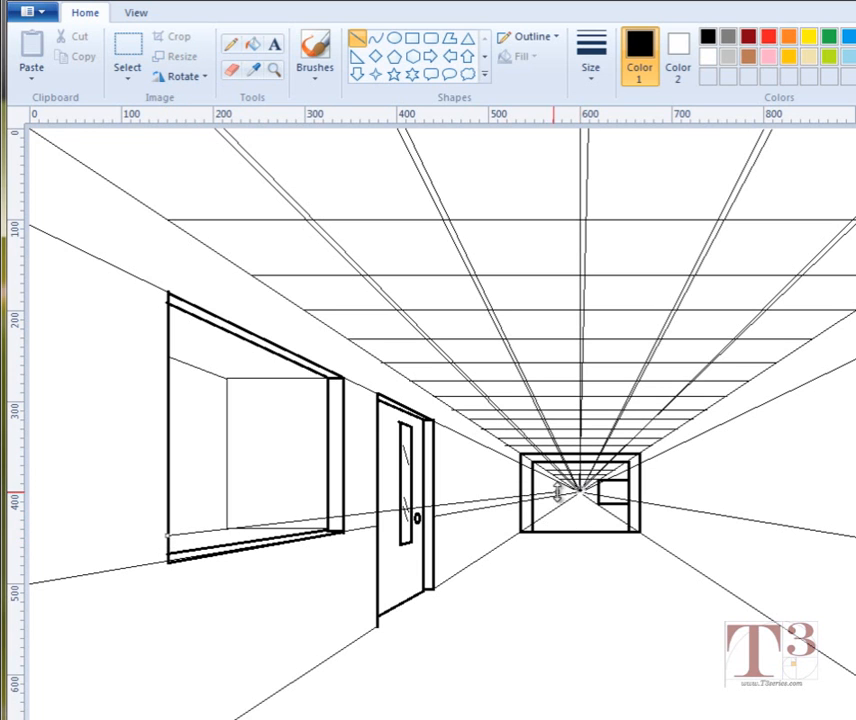
{"action": "left_click_drag", "start_coordinate": [557, 492], "coordinate": [328, 518]}
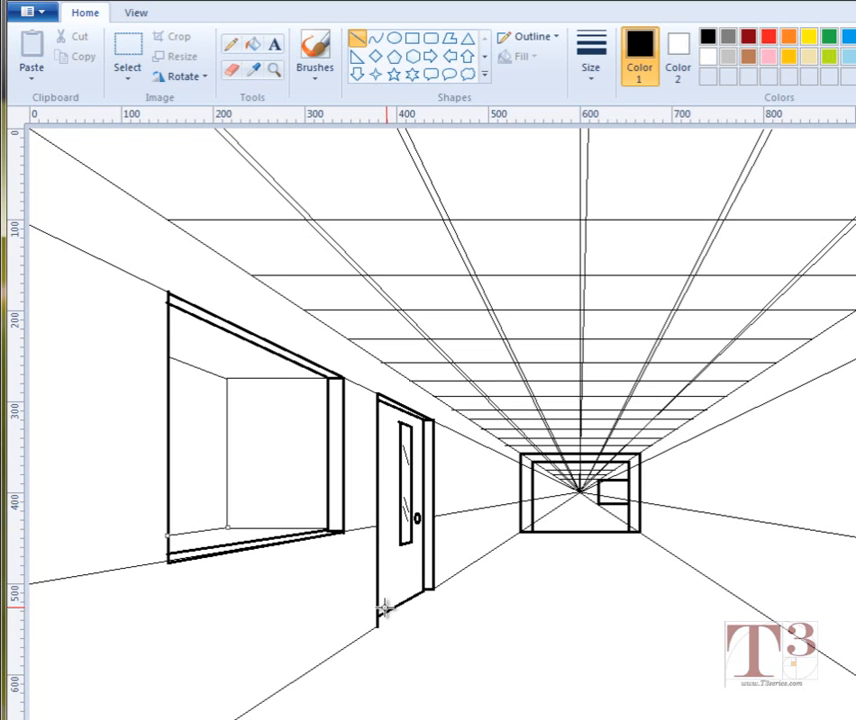
{"action": "left_click", "coordinate": [468, 660]}
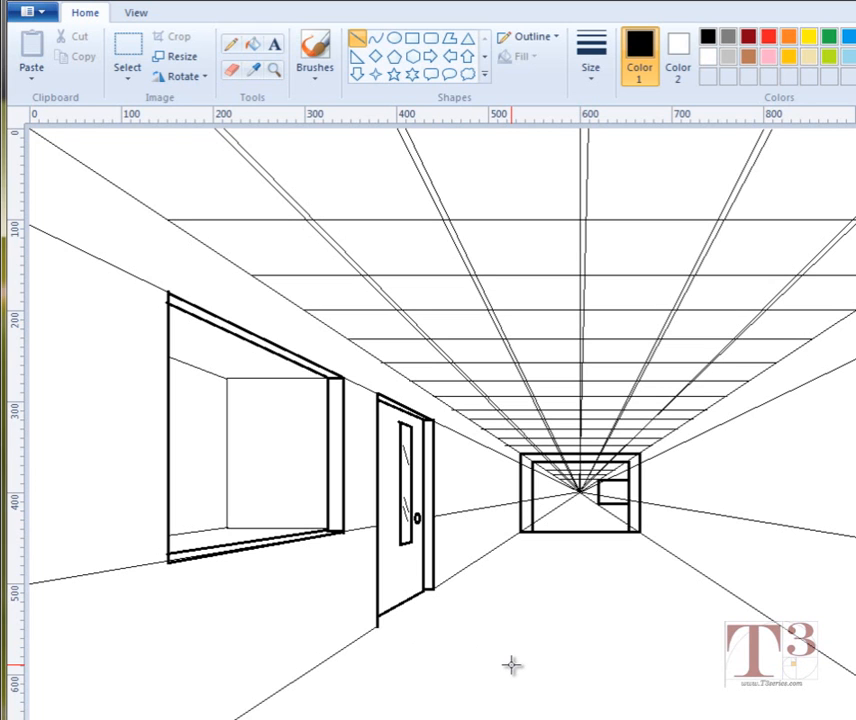
Step: At 200% zoom, draw a thin 45-degree reflection line about 107 by 107 px across the large side window
{"action": "left_click", "coordinate": [273, 70]}
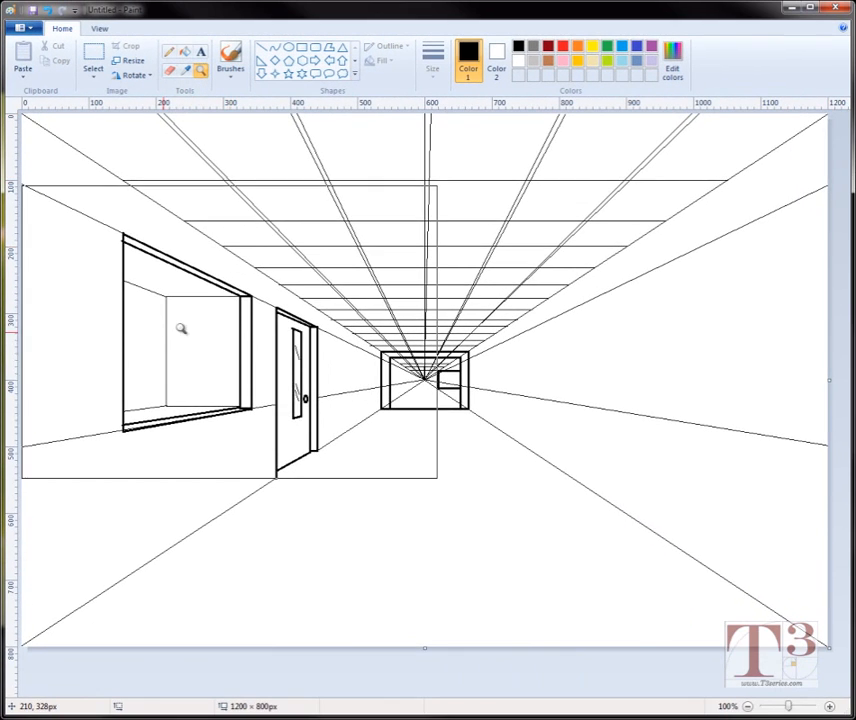
{"action": "left_click", "coordinate": [181, 328]}
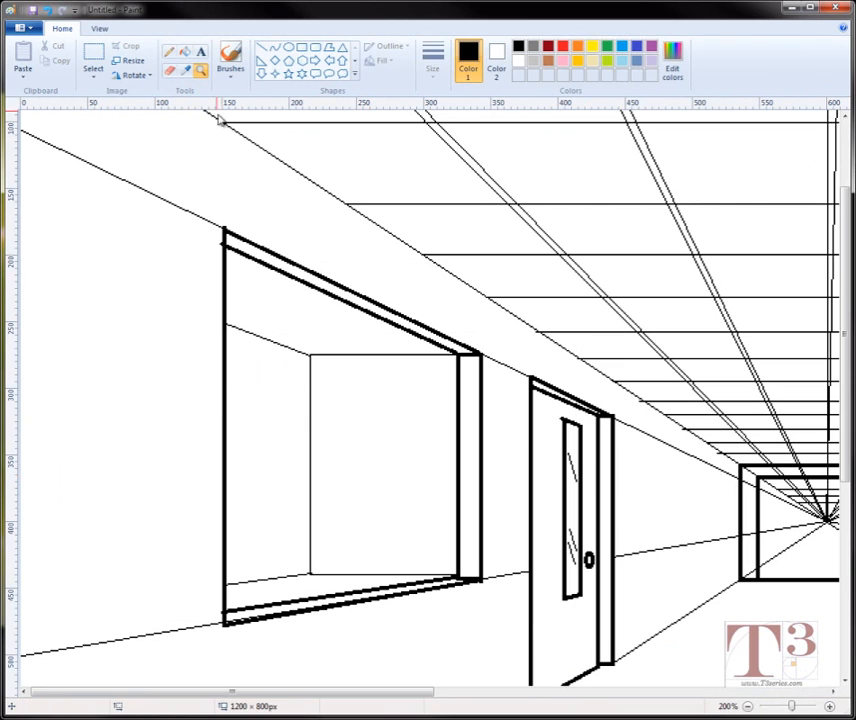
{"action": "left_click", "coordinate": [262, 47]}
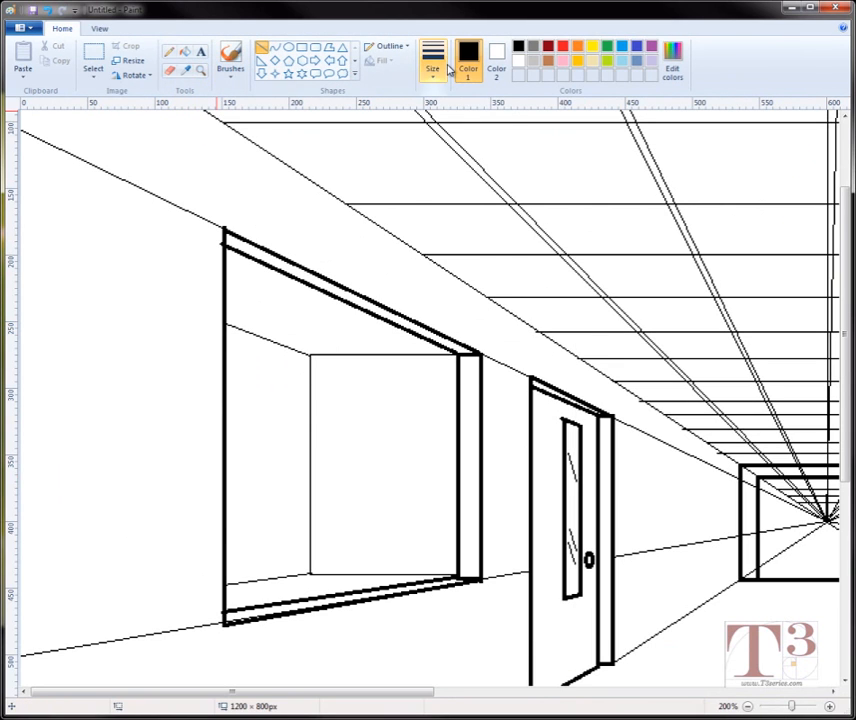
{"action": "left_click", "coordinate": [440, 68]}
{"action": "left_click", "coordinate": [445, 103]}
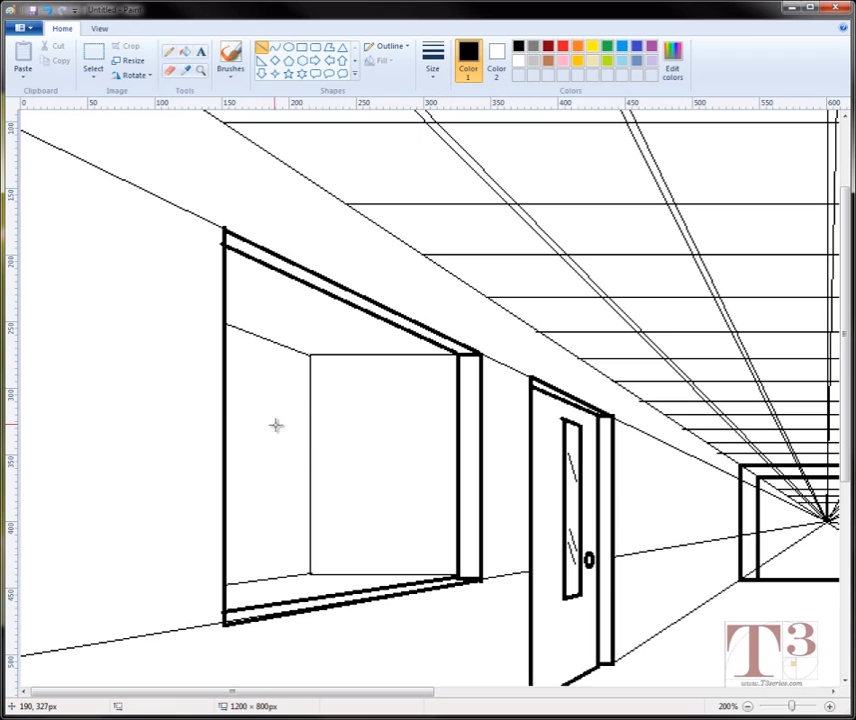
{"action": "left_click_drag", "start_coordinate": [304, 364], "coordinate": [418, 531]}
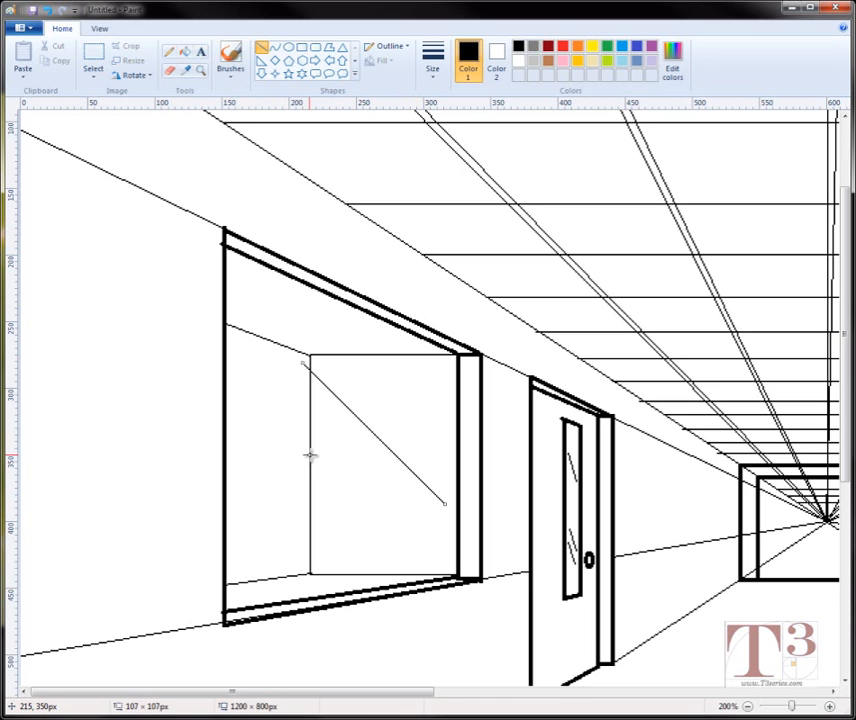
{"action": "left_click", "coordinate": [277, 426]}
Step: Add four shorter parallel reflection lines, each about 45 to 50 px across, on both sides of the long diagonal in the window
{"action": "left_click_drag", "start_coordinate": [277, 426], "coordinate": [338, 490]}
{"action": "left_click_drag", "start_coordinate": [273, 522], "coordinate": [318, 581]}
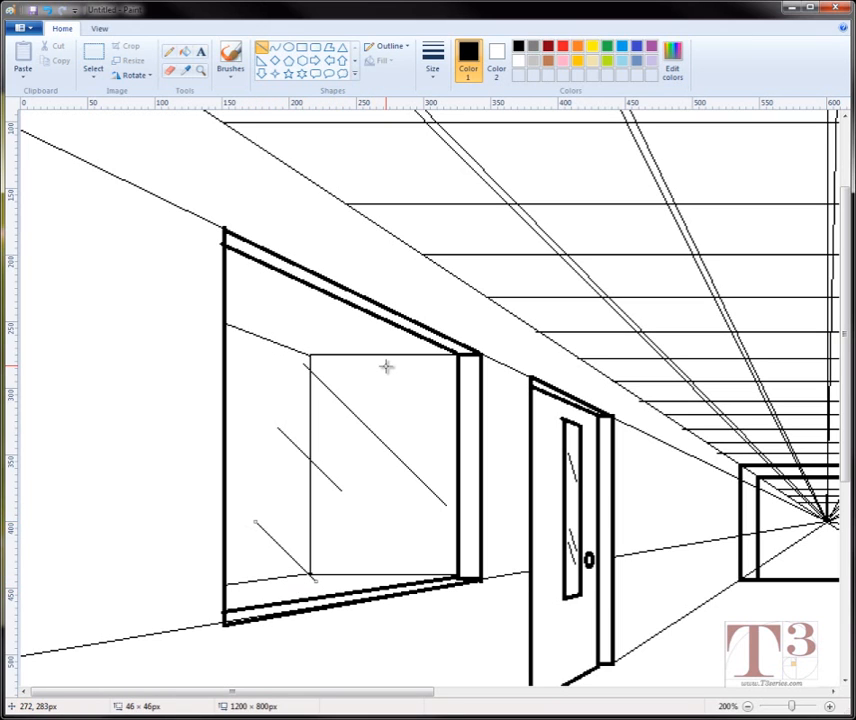
{"action": "left_click_drag", "start_coordinate": [386, 366], "coordinate": [443, 436]}
{"action": "left_click", "coordinate": [376, 381]}
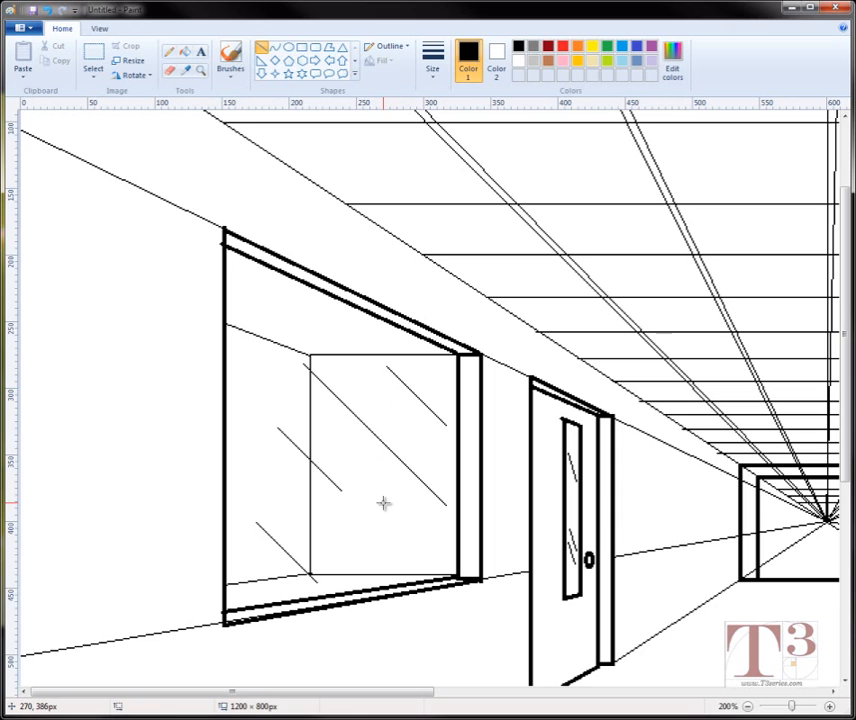
{"action": "left_click_drag", "start_coordinate": [384, 503], "coordinate": [438, 579]}
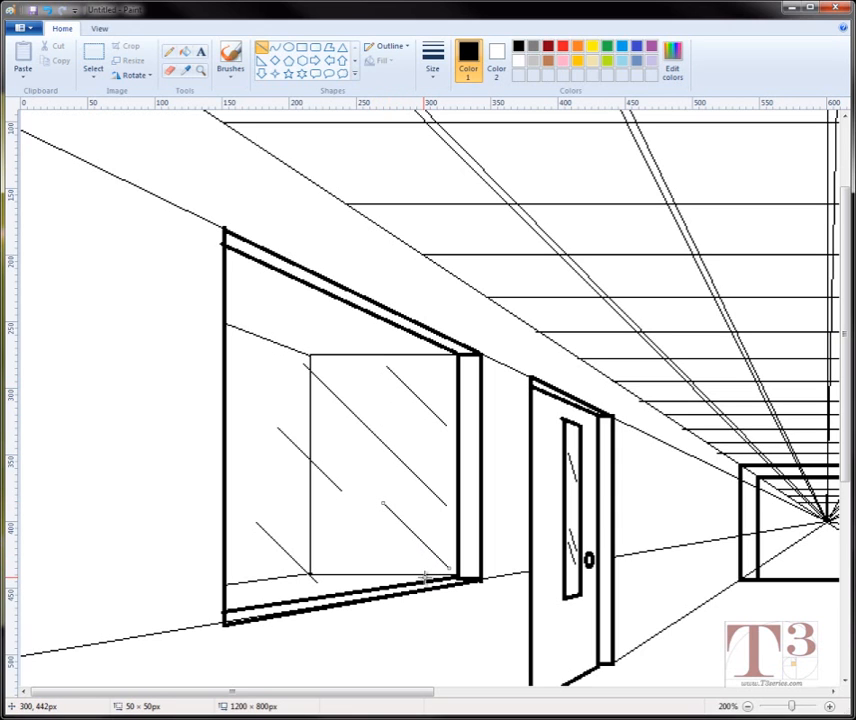
{"action": "left_click", "coordinate": [379, 553]}
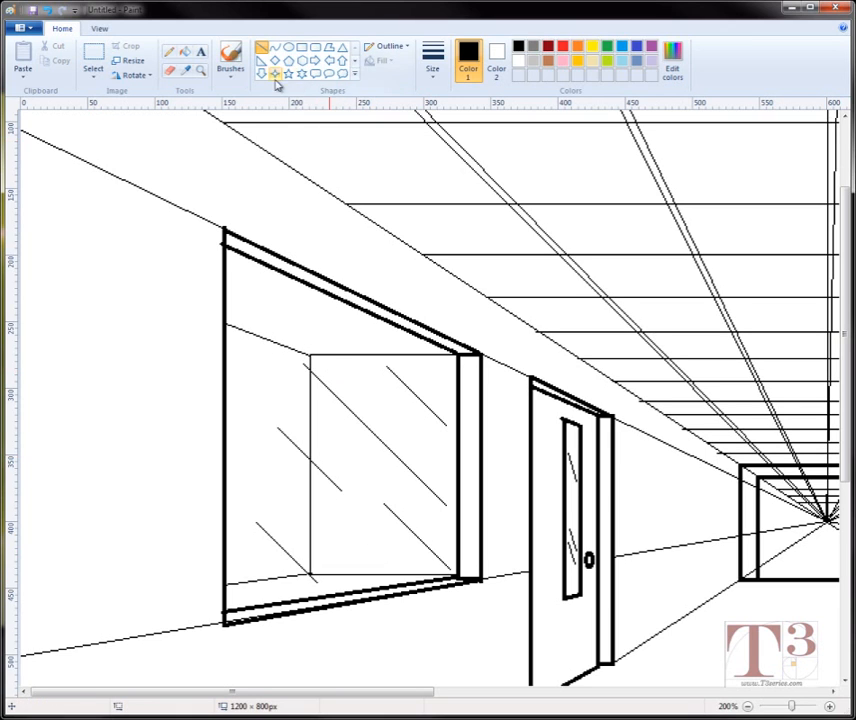
Step: With the second-smallest eraser, break the window's diagonal reflections and the interior room lines behind the glass into dashes
{"action": "left_click", "coordinate": [170, 75]}
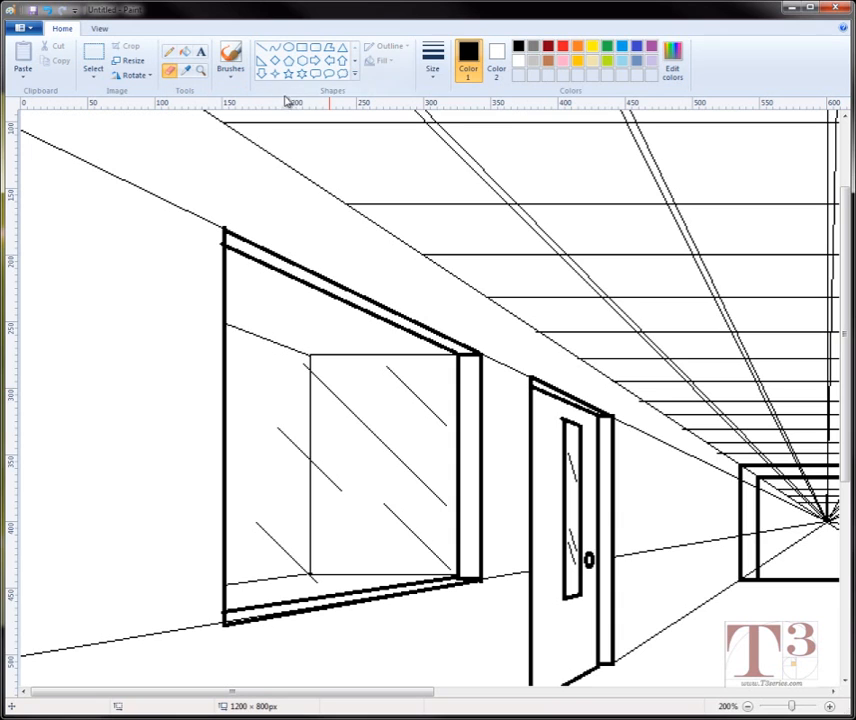
{"action": "left_click", "coordinate": [432, 60]}
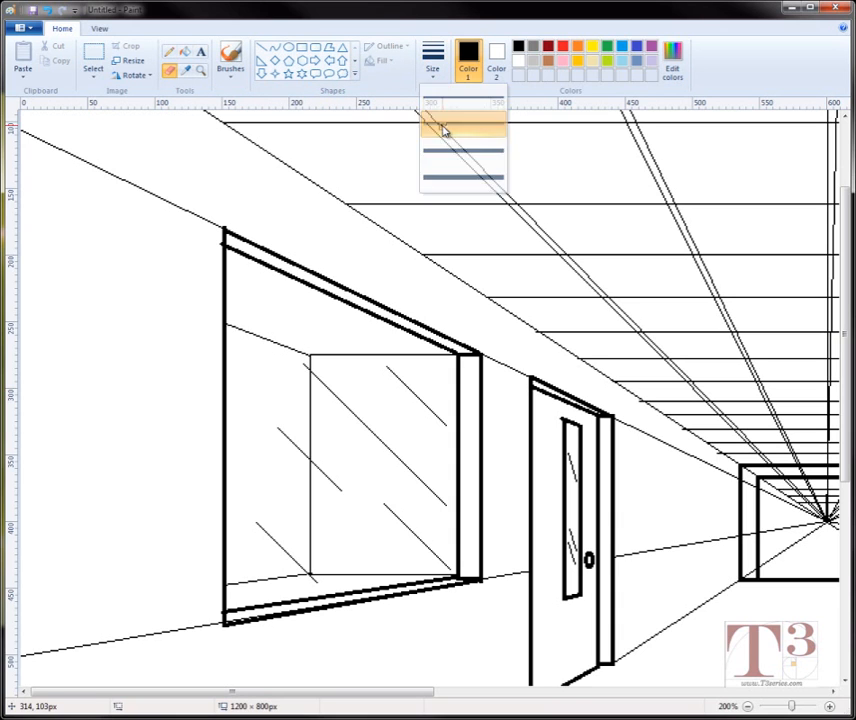
{"action": "left_click", "coordinate": [444, 130]}
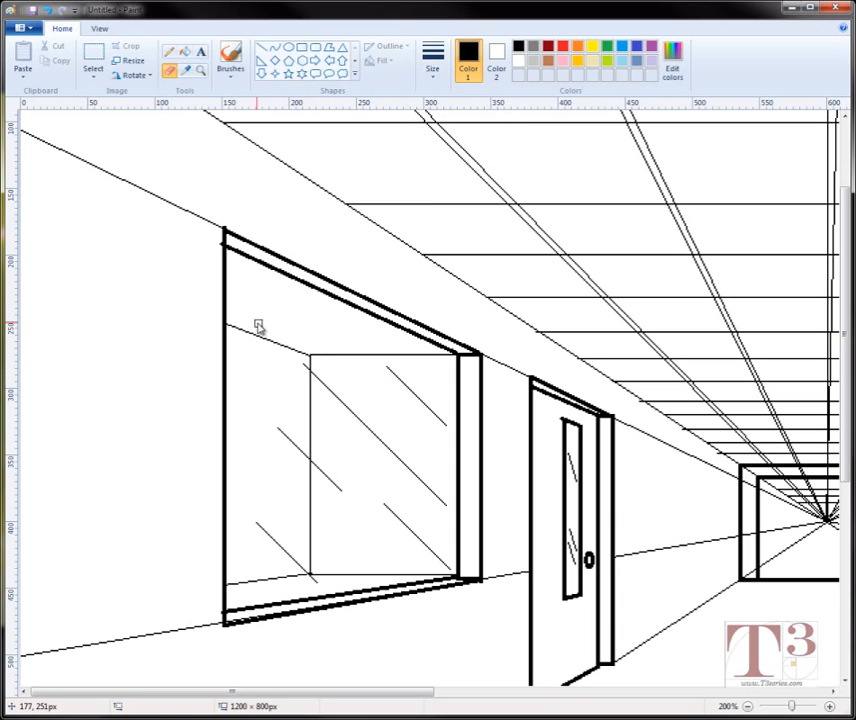
{"action": "mouse_move", "coordinate": [258, 329]}
{"action": "left_mouse_down"}
{"action": "mouse_move", "coordinate": [277, 359]}
{"action": "mouse_move", "coordinate": [275, 381]}
{"action": "mouse_move", "coordinate": [340, 351]}
{"action": "mouse_move", "coordinate": [325, 423]}
{"action": "mouse_move", "coordinate": [294, 456]}
{"action": "mouse_move", "coordinate": [319, 462]}
{"action": "mouse_move", "coordinate": [378, 413]}
{"action": "mouse_move", "coordinate": [414, 398]}
{"action": "mouse_move", "coordinate": [417, 417]}
{"action": "mouse_move", "coordinate": [406, 477]}
{"action": "mouse_move", "coordinate": [389, 507]}
{"action": "mouse_move", "coordinate": [306, 536]}
{"action": "mouse_move", "coordinate": [301, 569]}
{"action": "mouse_move", "coordinate": [290, 576]}
{"action": "mouse_move", "coordinate": [247, 569]}
{"action": "left_mouse_up"}
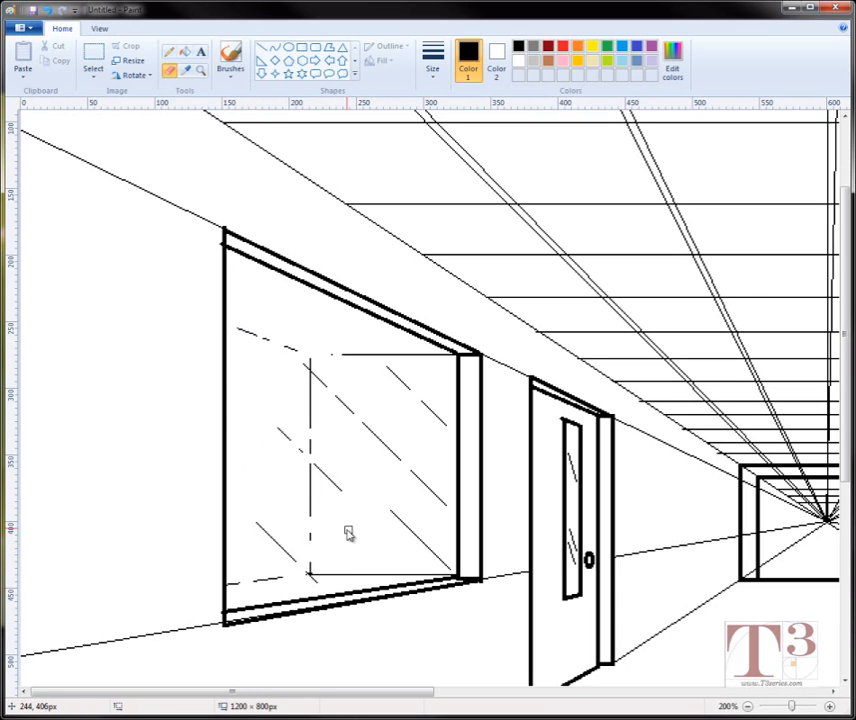
{"action": "left_click_drag", "start_coordinate": [352, 577], "coordinate": [366, 574]}
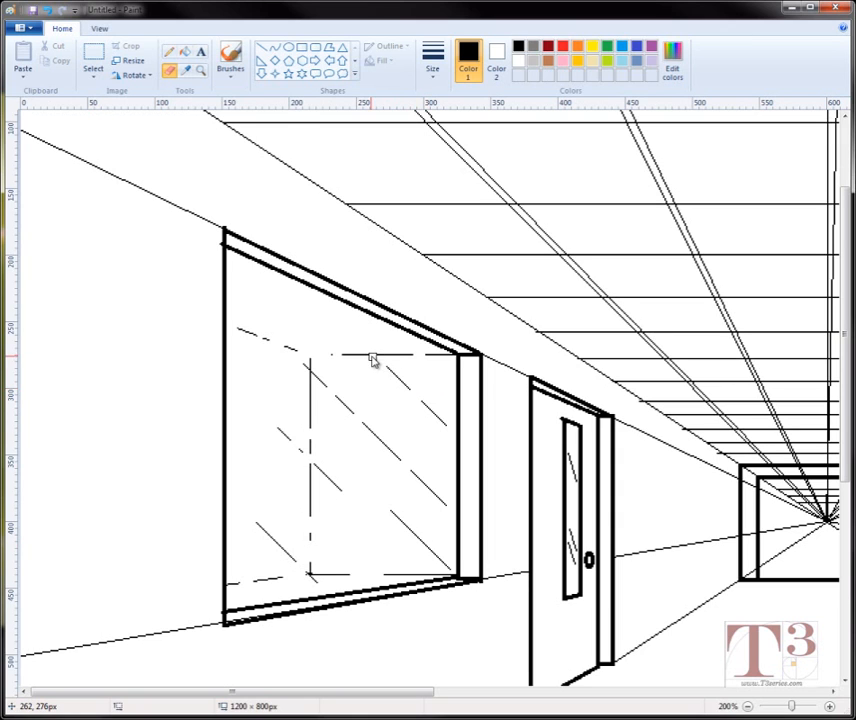
{"action": "left_click_drag", "start_coordinate": [373, 356], "coordinate": [350, 356]}
{"action": "left_click", "coordinate": [309, 485]}
Step: In the second-thinnest width, draw a panel's lower edge about 85 by 15 px along the wall guide line, plus a vertical about 170 px tall beside the window
{"action": "left_click", "coordinate": [746, 706]}
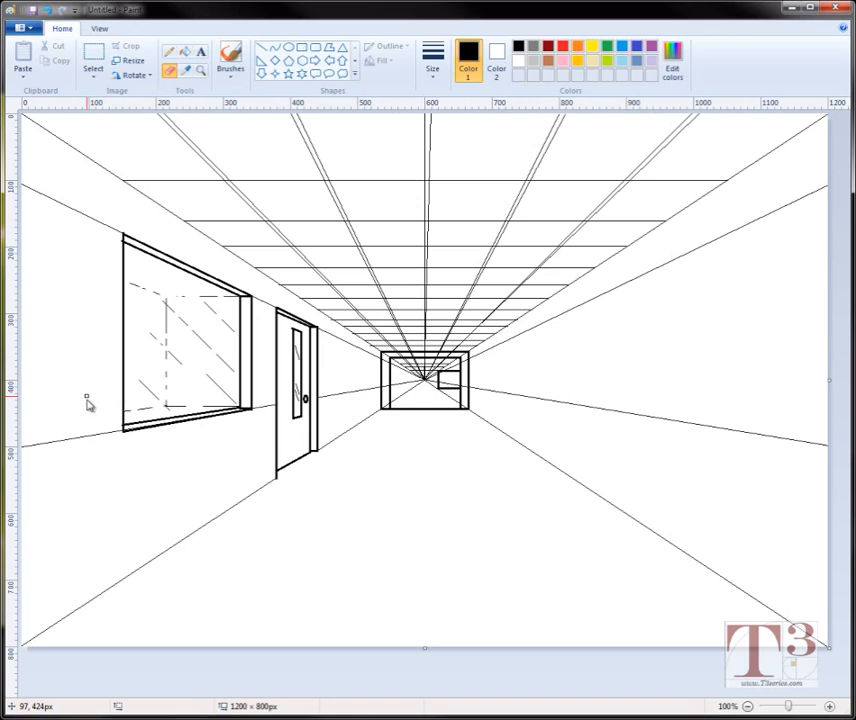
{"action": "left_click", "coordinate": [262, 48]}
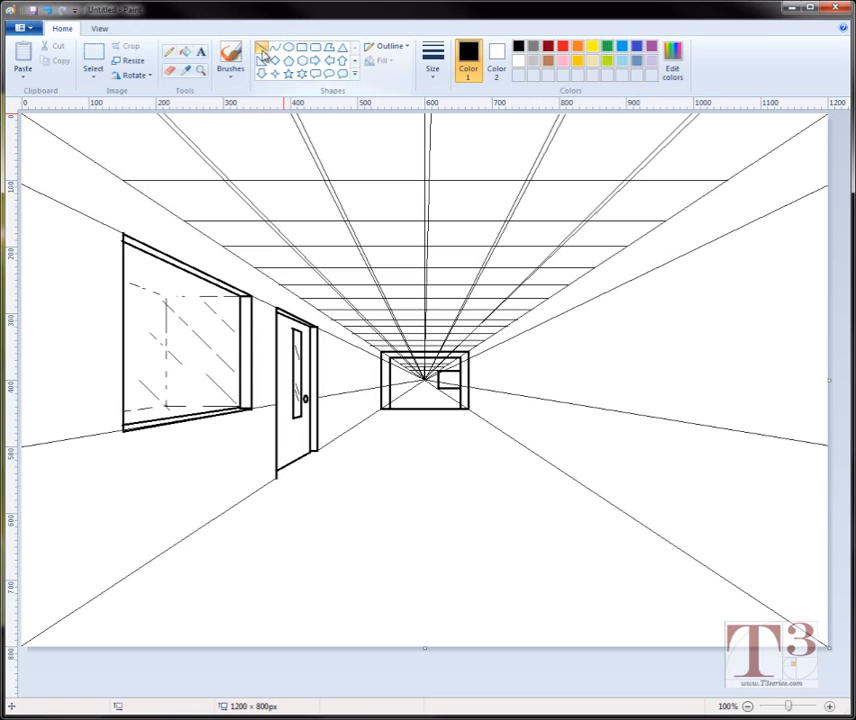
{"action": "left_click", "coordinate": [424, 80]}
{"action": "left_click", "coordinate": [458, 121]}
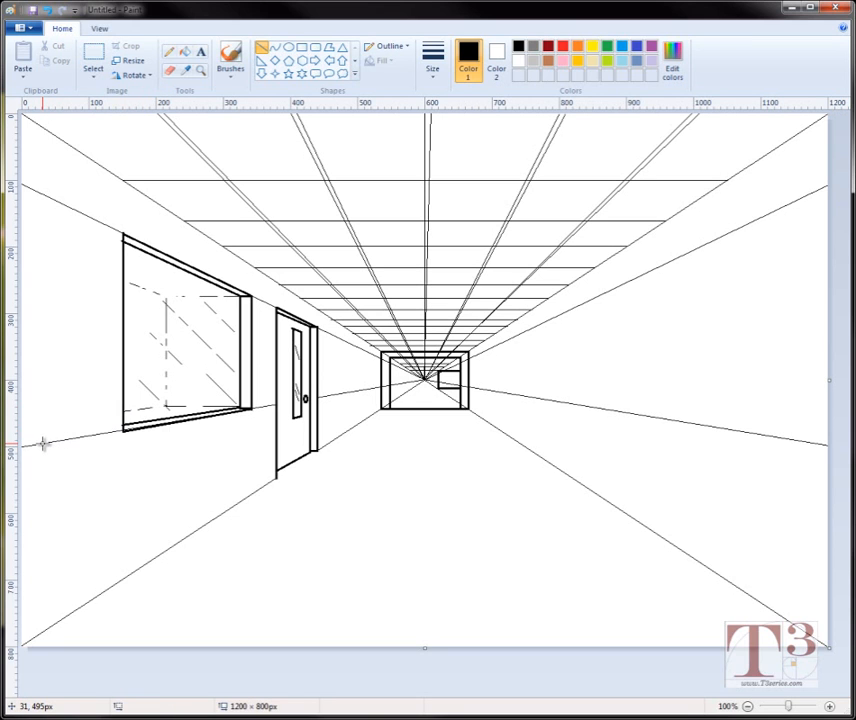
{"action": "left_click_drag", "start_coordinate": [43, 443], "coordinate": [101, 435]}
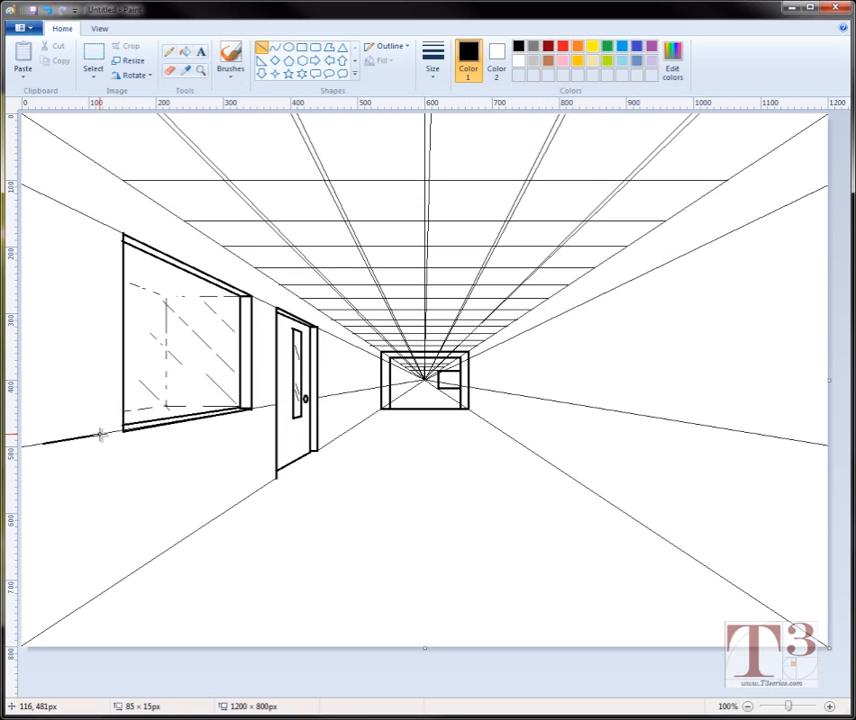
{"action": "left_click", "coordinate": [96, 453]}
{"action": "left_click_drag", "start_coordinate": [101, 434], "coordinate": [110, 322]}
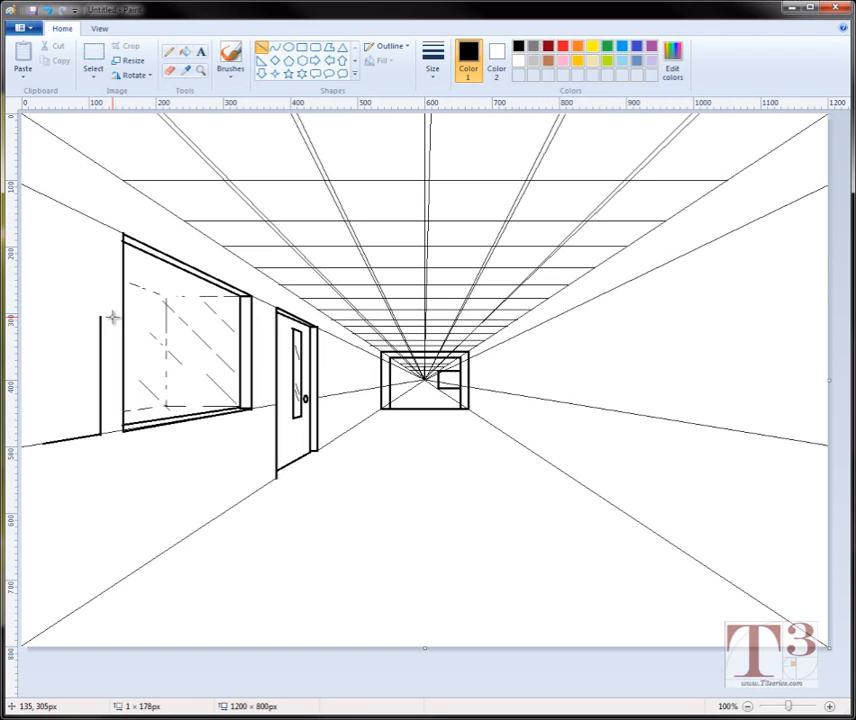
{"action": "left_click_drag", "start_coordinate": [115, 317], "coordinate": [112, 321]}
{"action": "left_click", "coordinate": [112, 322]}
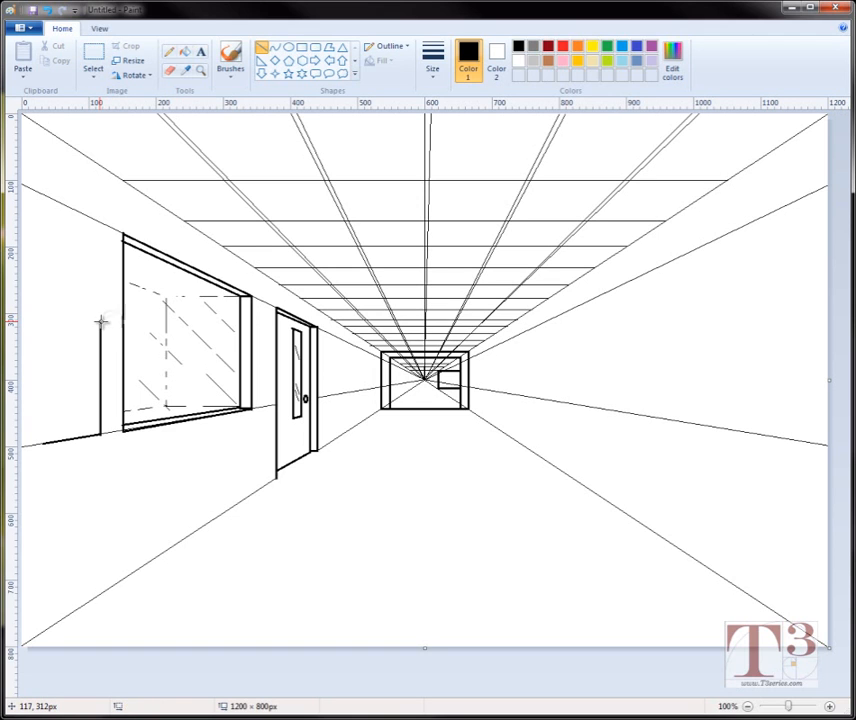
{"action": "left_click_drag", "start_coordinate": [99, 320], "coordinate": [36, 316]}
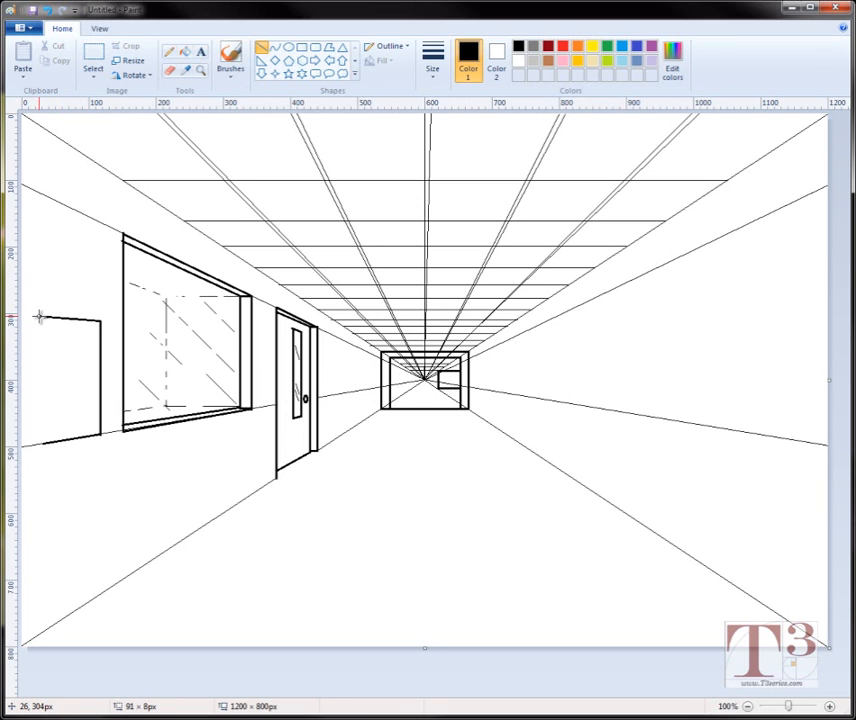
{"action": "left_click_drag", "start_coordinate": [38, 316], "coordinate": [40, 315]}
{"action": "key", "text": "ctrl+z"}
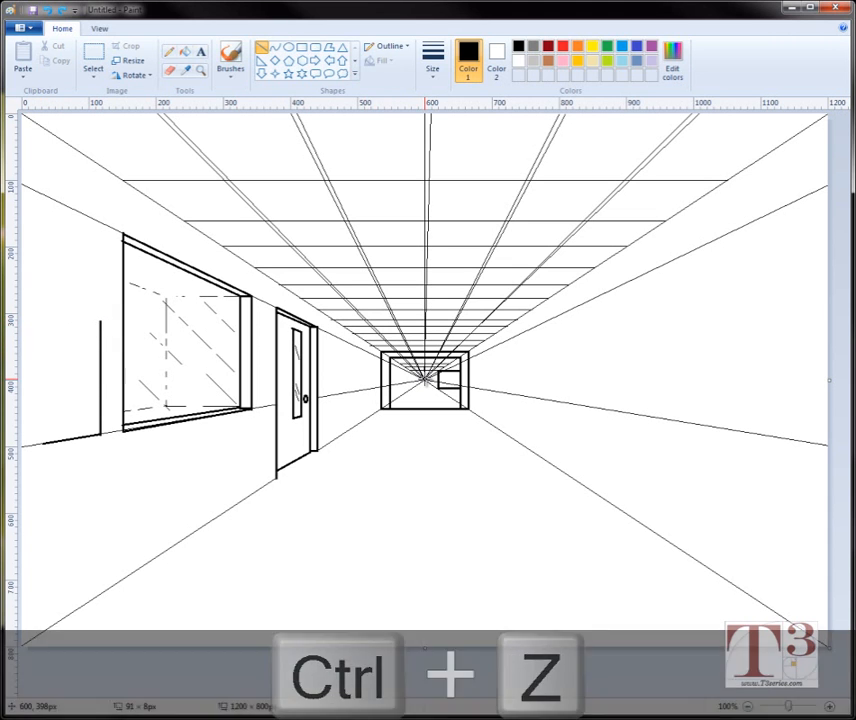
Step: Close the panel with a vanishing-point top edge about 92 by 16 px and an outer vertical about 198 px, trimming the corner overhang
{"action": "left_click_drag", "start_coordinate": [426, 379], "coordinate": [40, 311]}
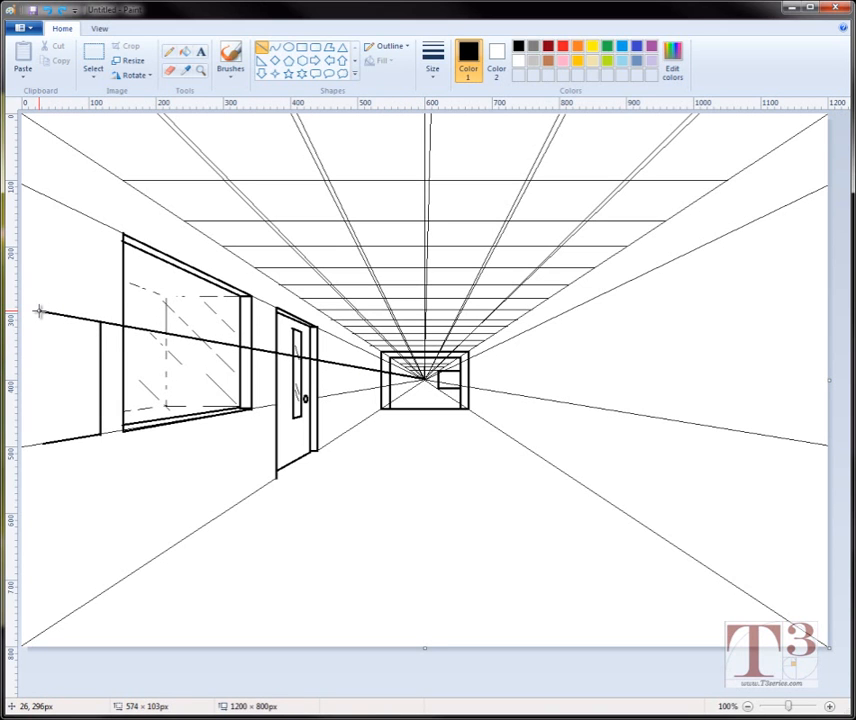
{"action": "left_click_drag", "start_coordinate": [41, 314], "coordinate": [40, 312]}
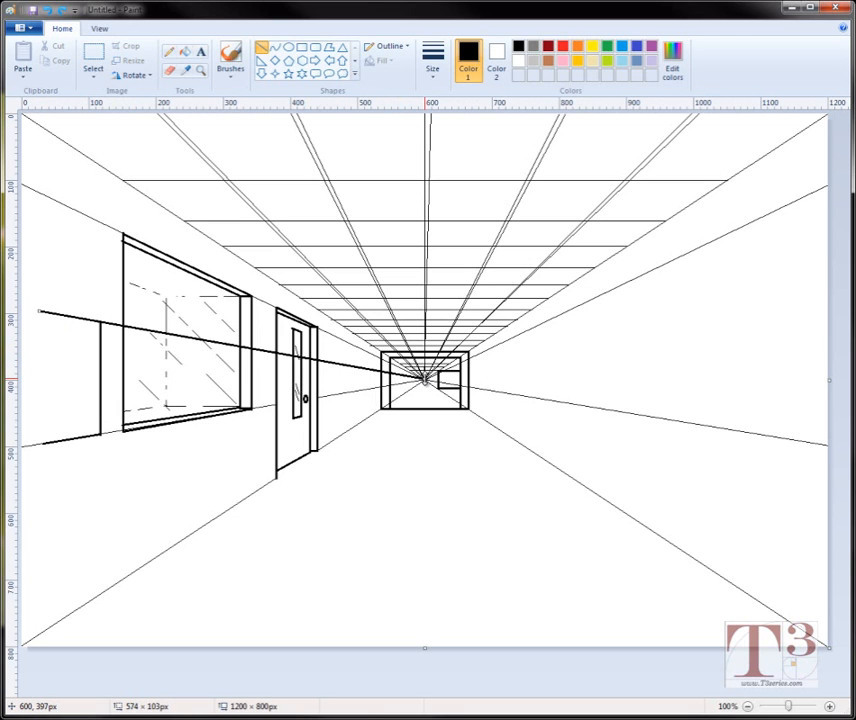
{"action": "mouse_move", "coordinate": [426, 379]}
{"action": "left_mouse_down"}
{"action": "mouse_move", "coordinate": [228, 330]}
{"action": "mouse_move", "coordinate": [100, 321]}
{"action": "left_mouse_up"}
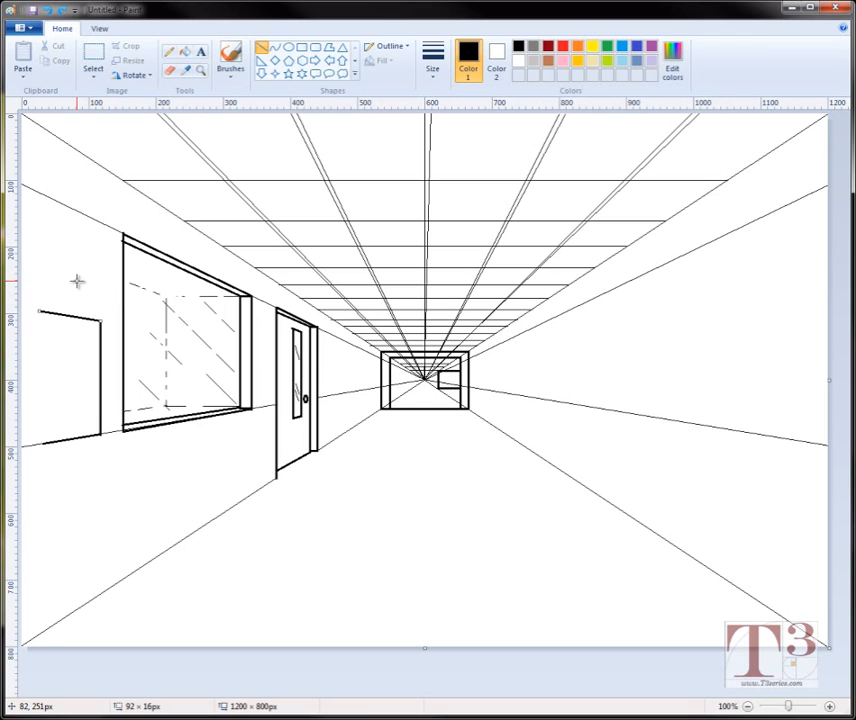
{"action": "left_click", "coordinate": [77, 281]}
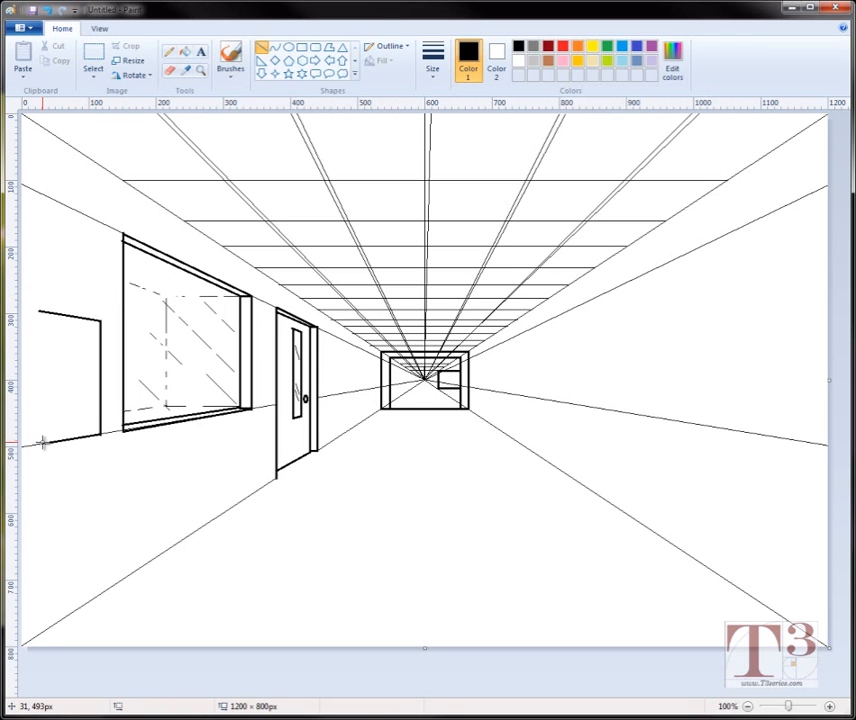
{"action": "mouse_move", "coordinate": [44, 445]}
{"action": "left_mouse_down"}
{"action": "mouse_move", "coordinate": [58, 307]}
{"action": "mouse_move", "coordinate": [55, 314]}
{"action": "left_mouse_up"}
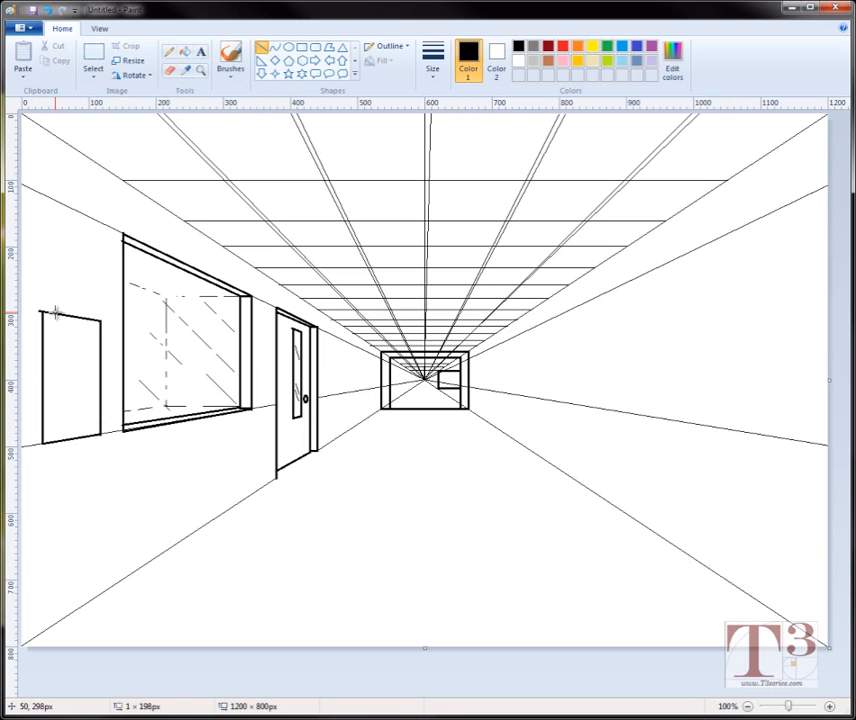
{"action": "left_click", "coordinate": [169, 70]}
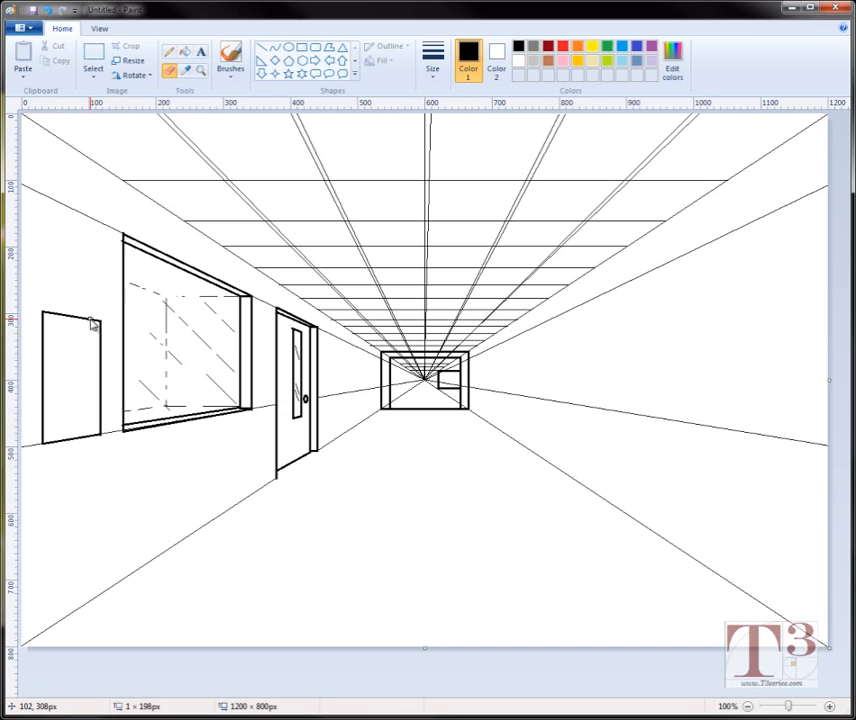
Step: Around the panel, draw an outer frame's vertical about 223 px tall near the window and a vanishing-point top edge about 118 by 25 px
{"action": "left_click", "coordinate": [263, 49]}
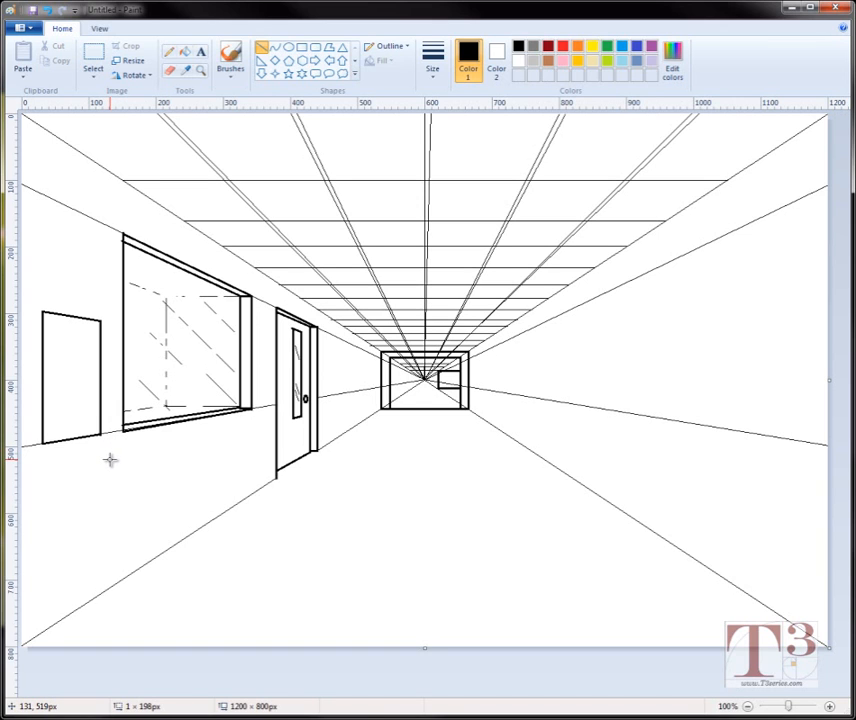
{"action": "left_click_drag", "start_coordinate": [110, 459], "coordinate": [117, 310]}
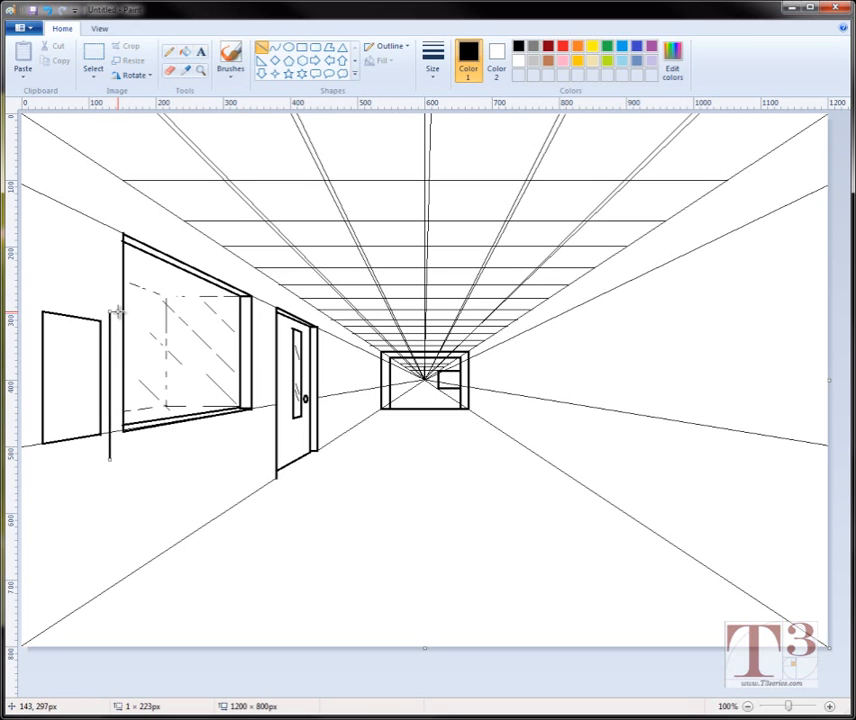
{"action": "left_click", "coordinate": [94, 285]}
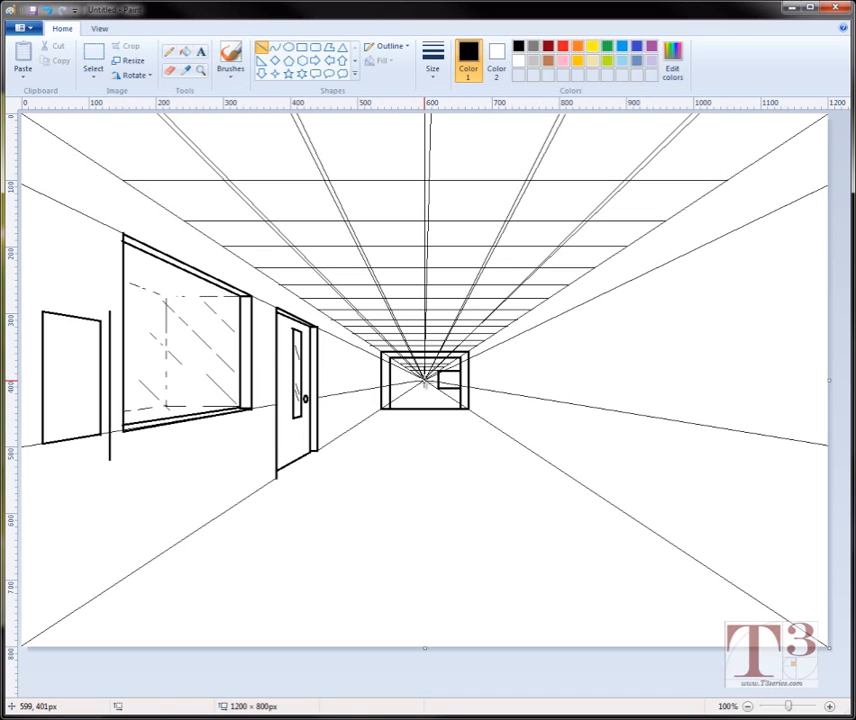
{"action": "left_click_drag", "start_coordinate": [429, 383], "coordinate": [32, 295]}
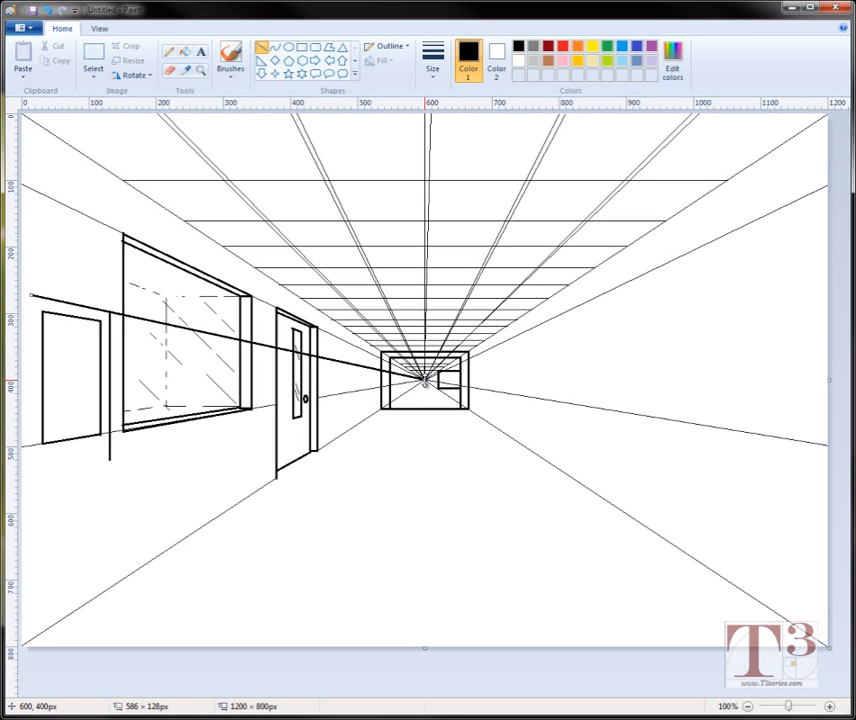
{"action": "left_click_drag", "start_coordinate": [425, 381], "coordinate": [110, 314]}
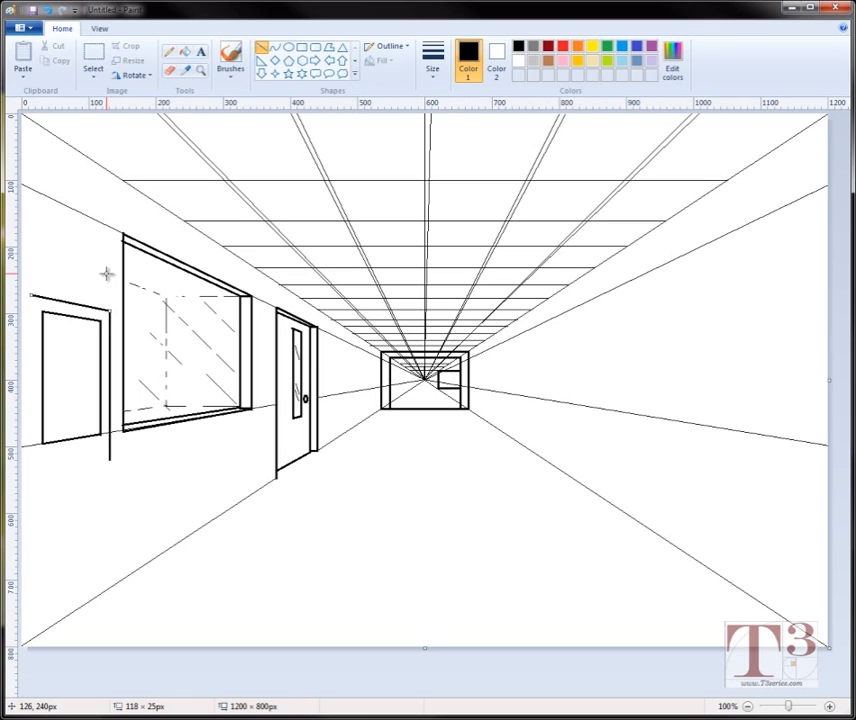
{"action": "left_click", "coordinate": [105, 273]}
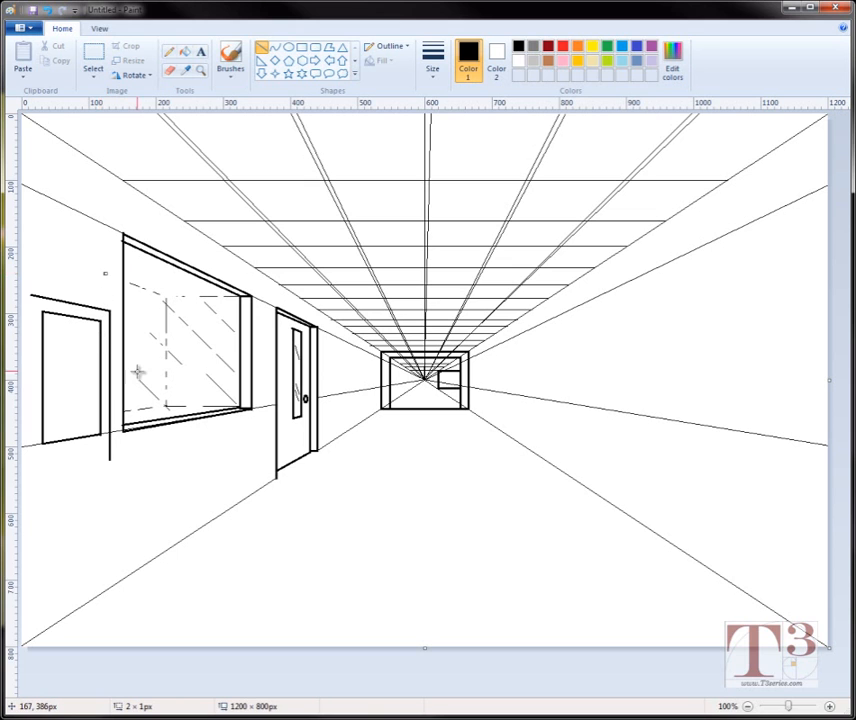
{"action": "key", "text": "ctrl+z"}
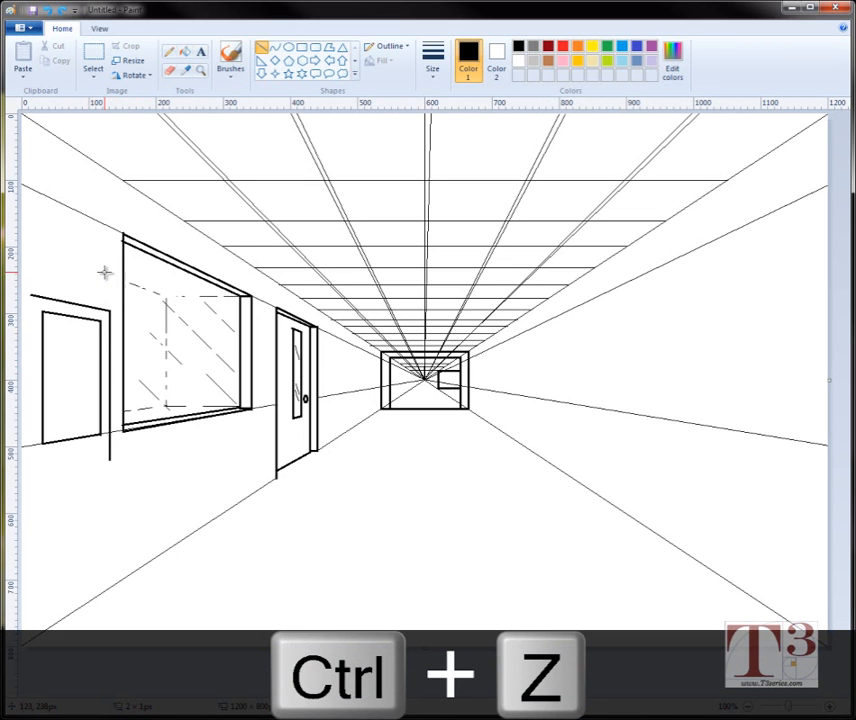
Step: Complete the outer frame with a vanishing-point lower edge about 117 by 31 px and the outer vertical, erasing guide line parts between the frames
{"action": "left_click_drag", "start_coordinate": [425, 381], "coordinate": [30, 481]}
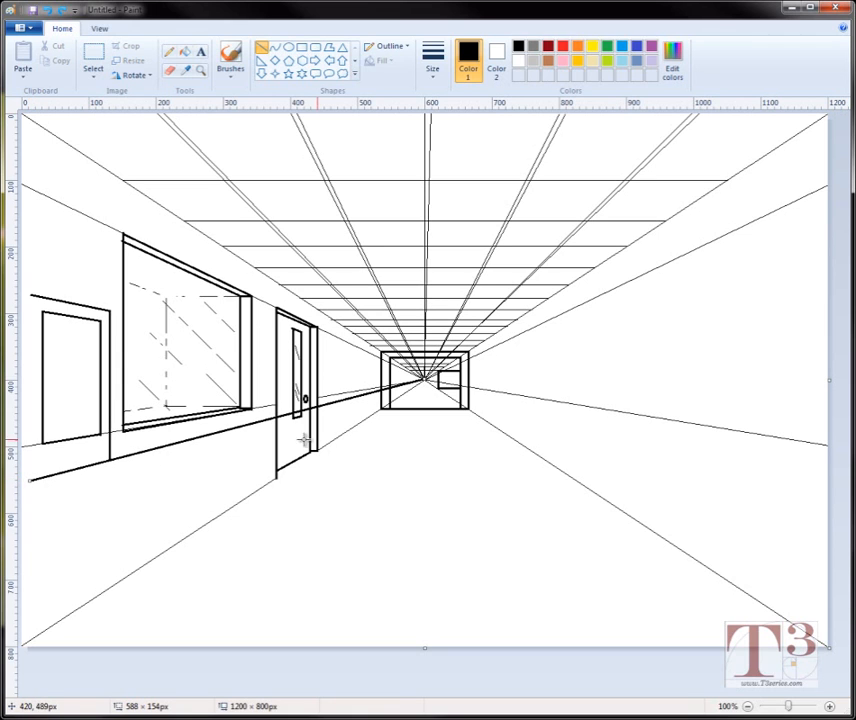
{"action": "left_click_drag", "start_coordinate": [427, 380], "coordinate": [108, 460]}
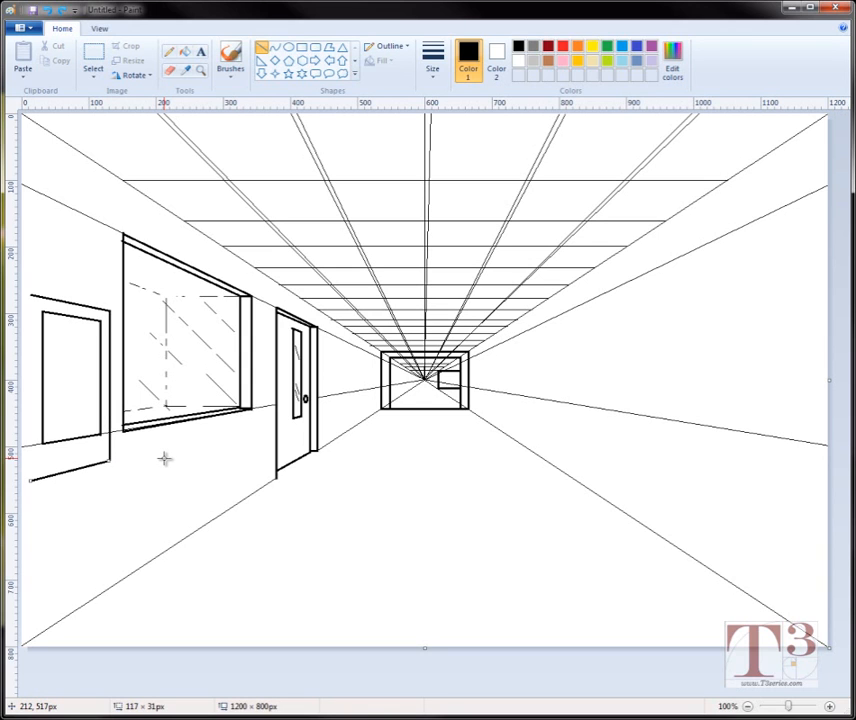
{"action": "left_click", "coordinate": [155, 468]}
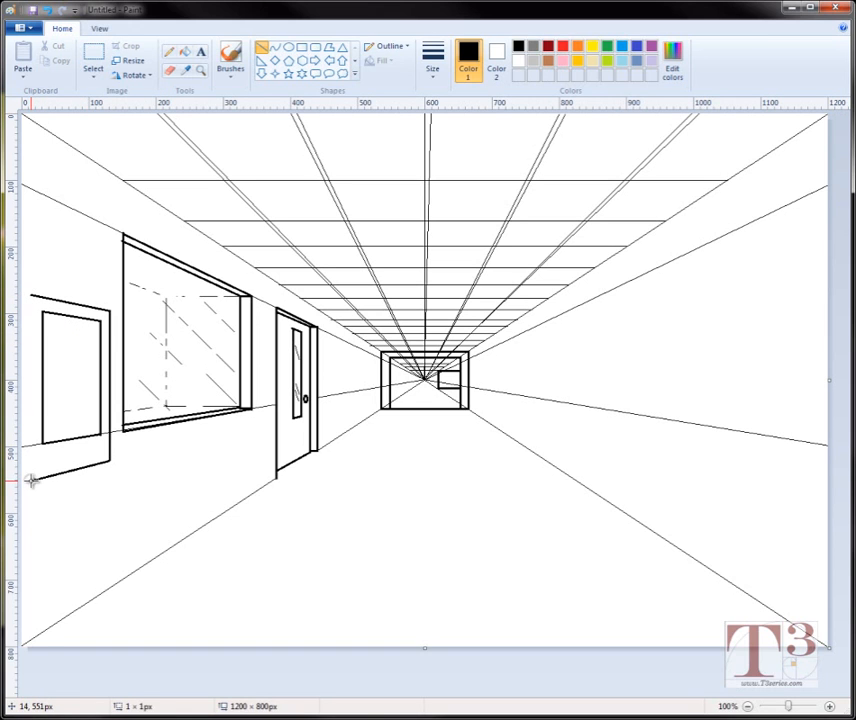
{"action": "left_click_drag", "start_coordinate": [33, 482], "coordinate": [46, 297]}
{"action": "left_click", "coordinate": [61, 282]}
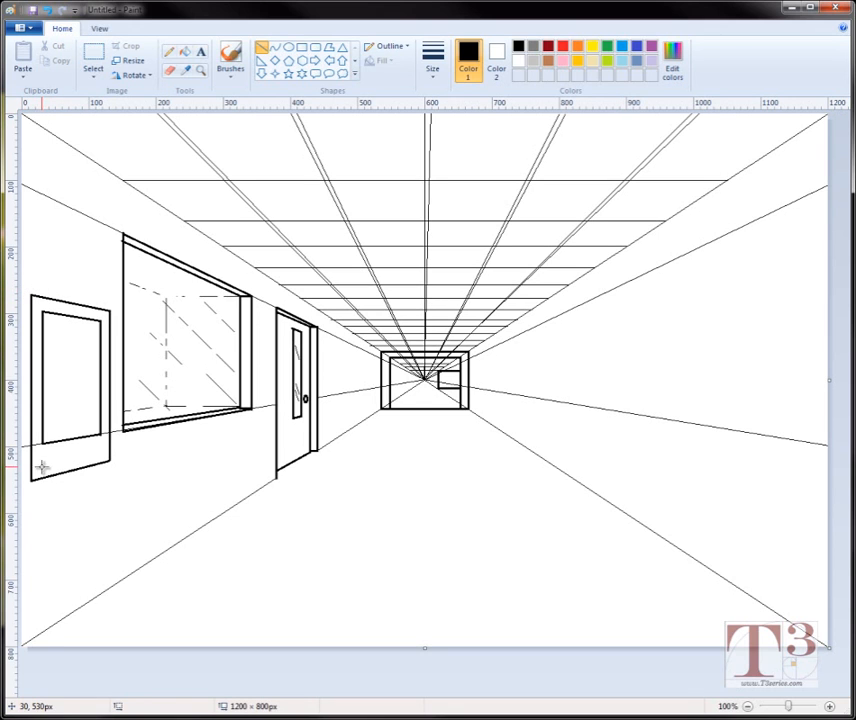
{"action": "left_click", "coordinate": [171, 73]}
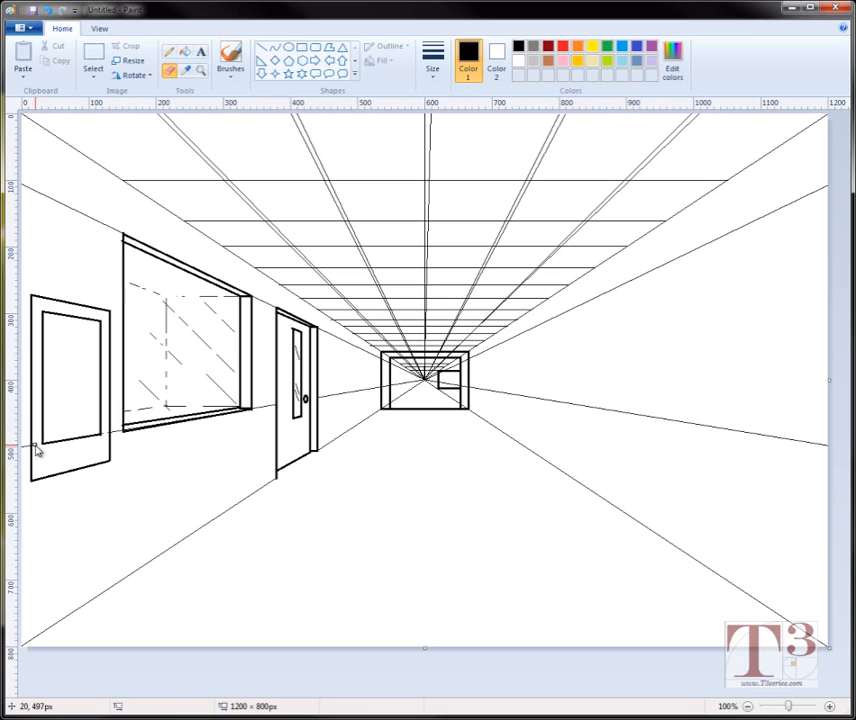
Step: Inside the inner frame, draw a thinnest-width diagonal about 43 by 26 px from the upper corner near the window and a vertical about 152 px
{"action": "left_click", "coordinate": [261, 48]}
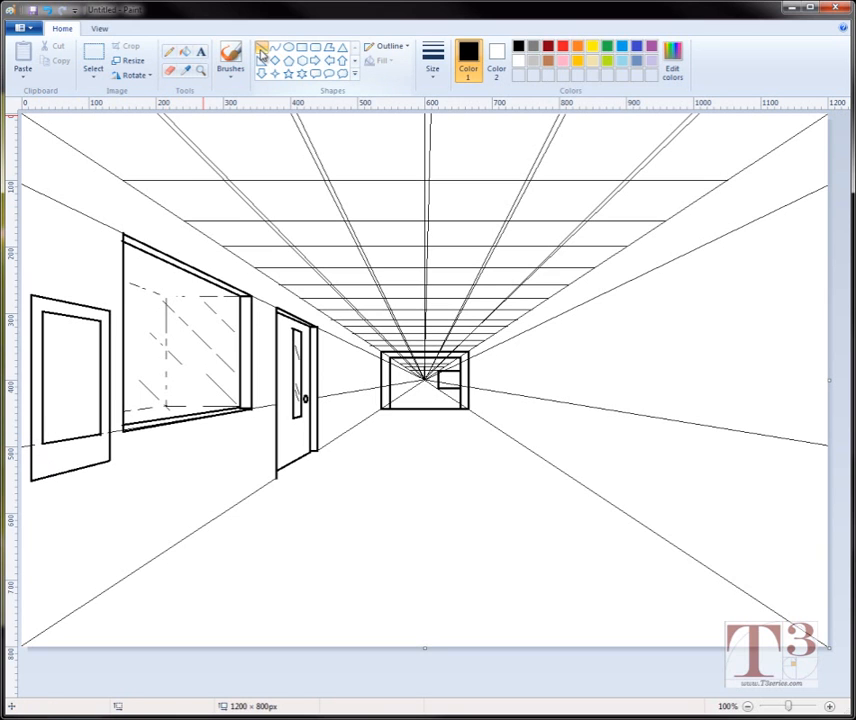
{"action": "left_click", "coordinate": [199, 72]}
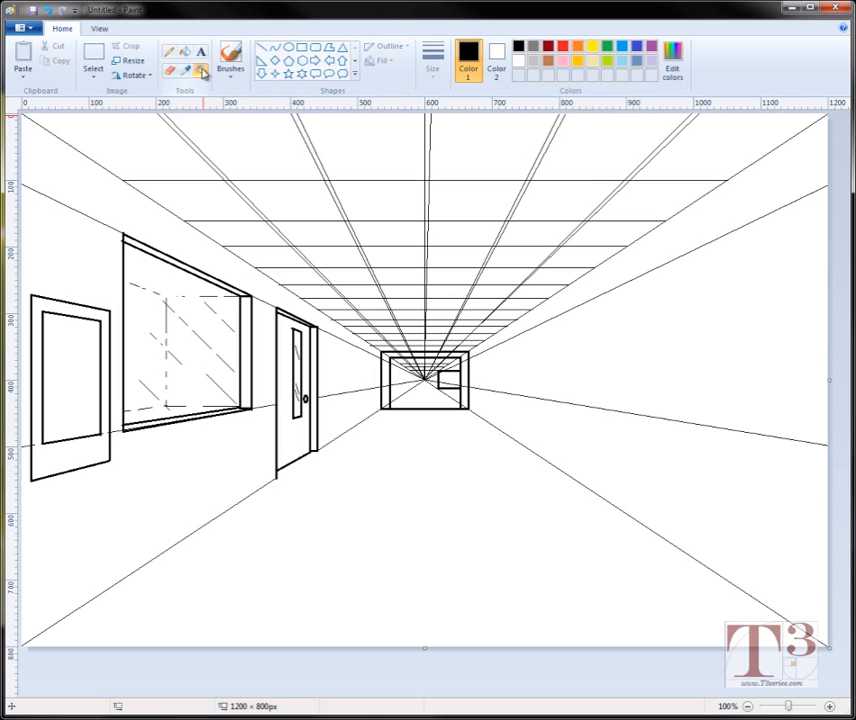
{"action": "left_click", "coordinate": [69, 384]}
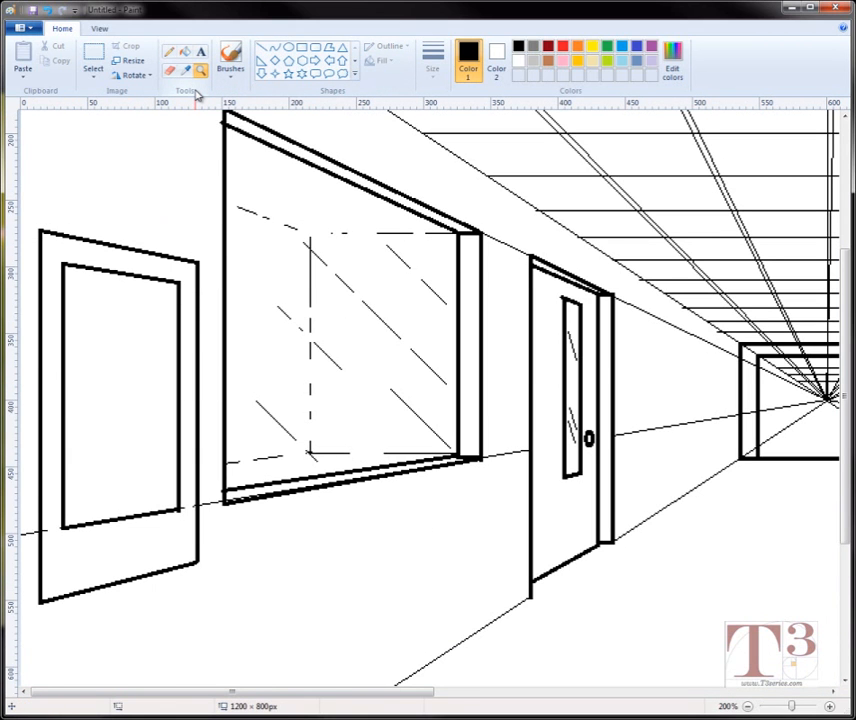
{"action": "left_click", "coordinate": [266, 51]}
{"action": "left_click", "coordinate": [432, 71]}
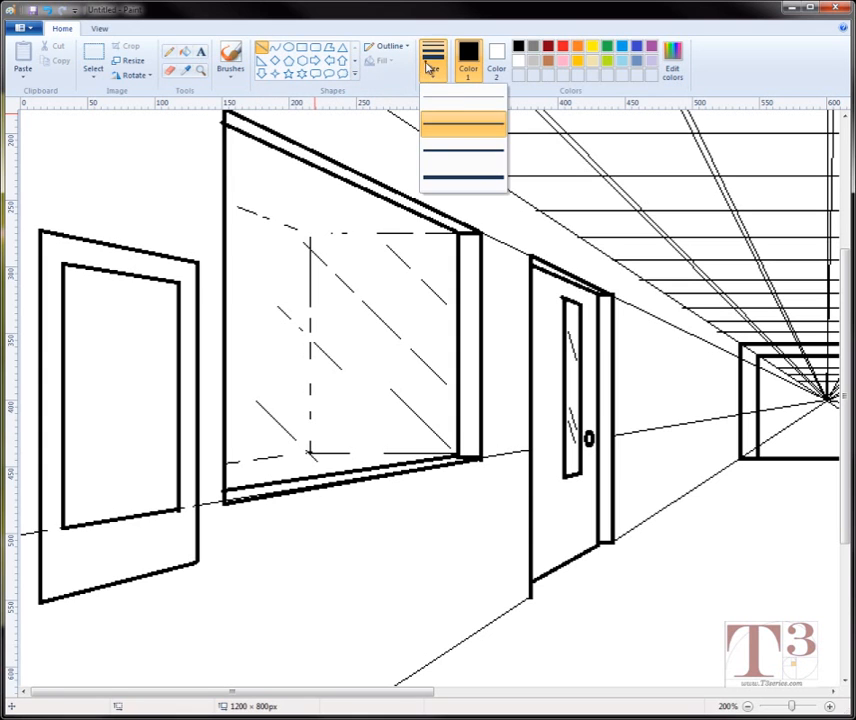
{"action": "left_click", "coordinate": [456, 92]}
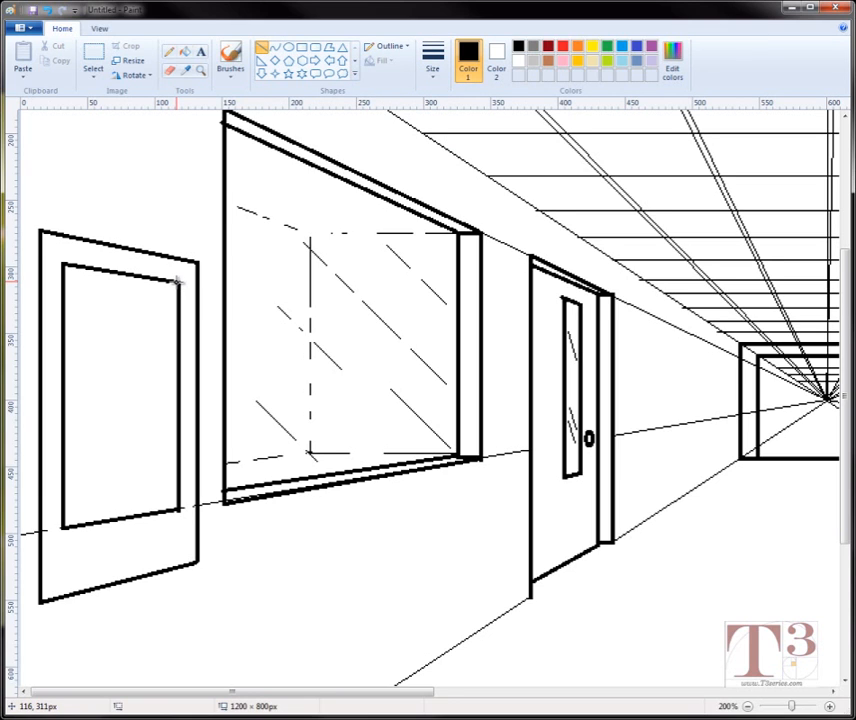
{"action": "left_click_drag", "start_coordinate": [177, 282], "coordinate": [120, 316]}
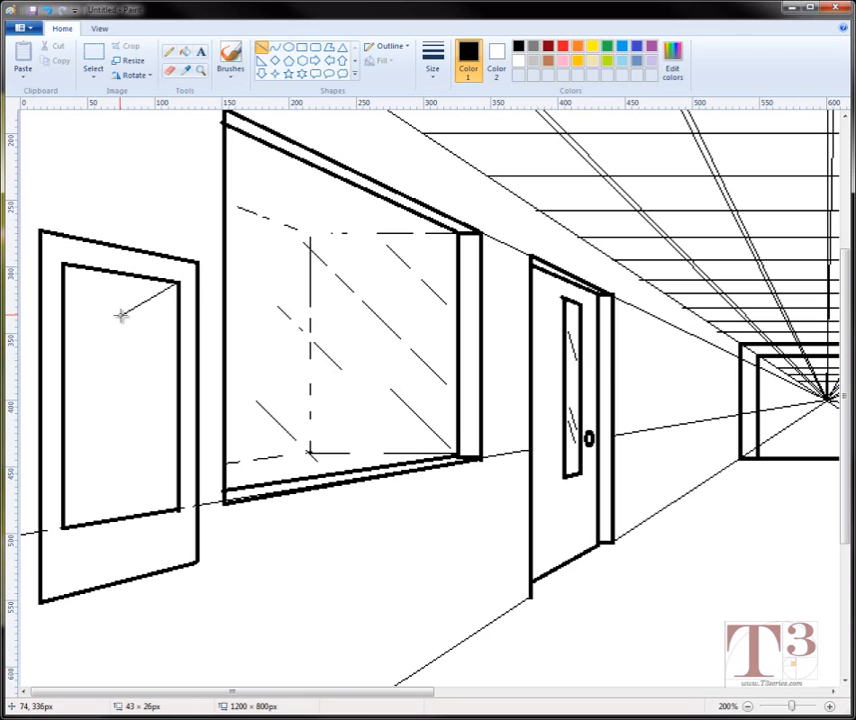
{"action": "left_click_drag", "start_coordinate": [120, 316], "coordinate": [111, 512]}
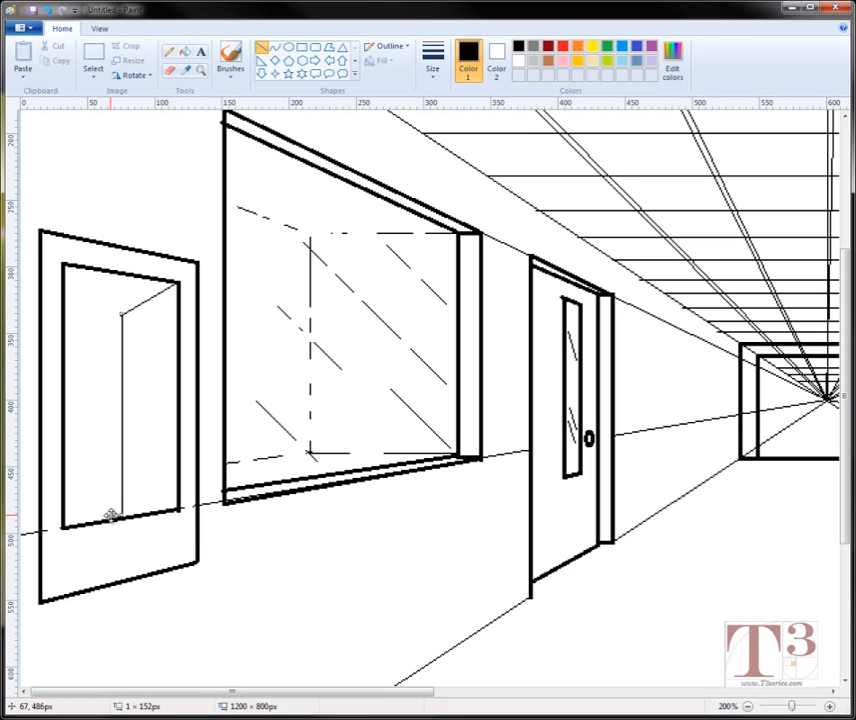
Step: Draw the recess's upper back edge from the thin vertical to the frame's outer side, aligned with the vanishing point, and erase the stray mark
{"action": "left_click_drag", "start_coordinate": [143, 464], "coordinate": [145, 462]}
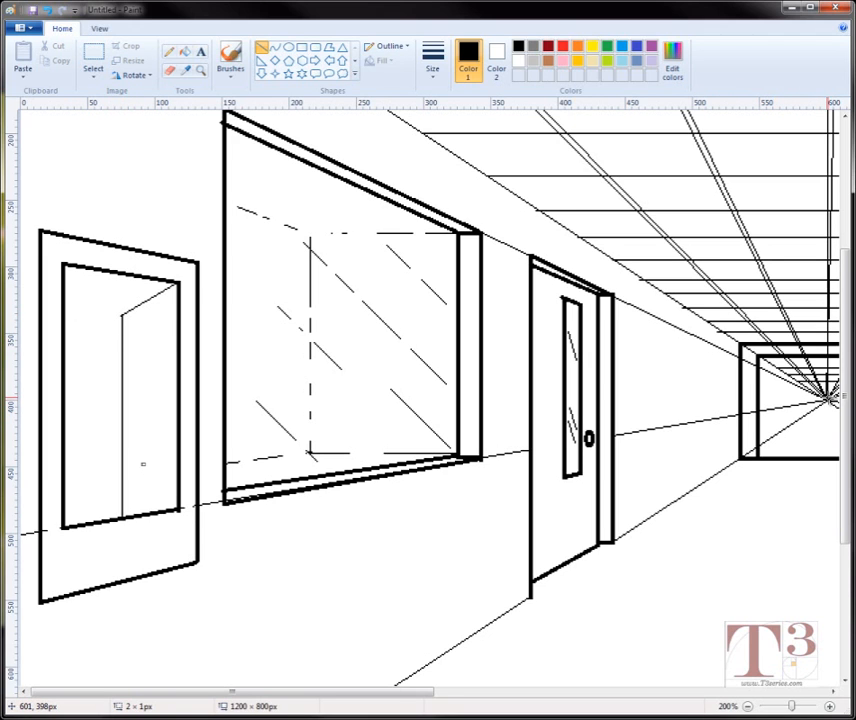
{"action": "left_click_drag", "start_coordinate": [828, 398], "coordinate": [61, 310]}
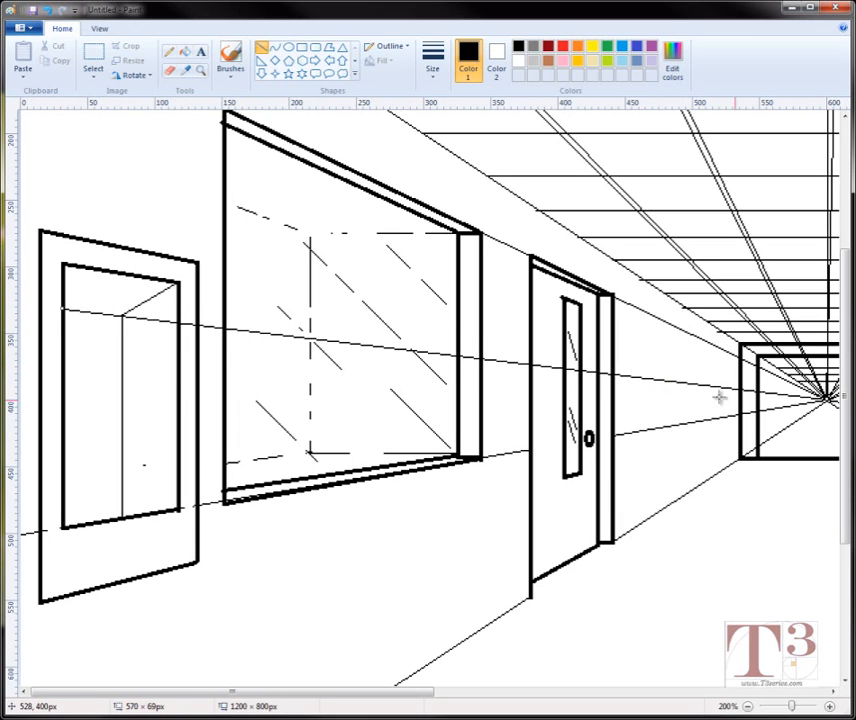
{"action": "left_click_drag", "start_coordinate": [826, 398], "coordinate": [122, 316]}
{"action": "left_click", "coordinate": [196, 229]}
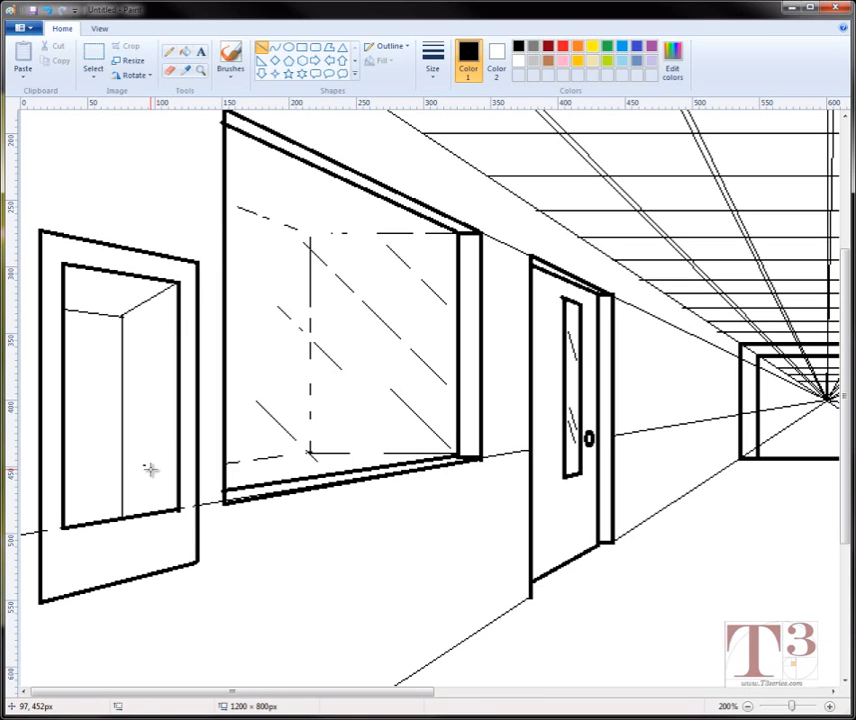
{"action": "left_click", "coordinate": [171, 73]}
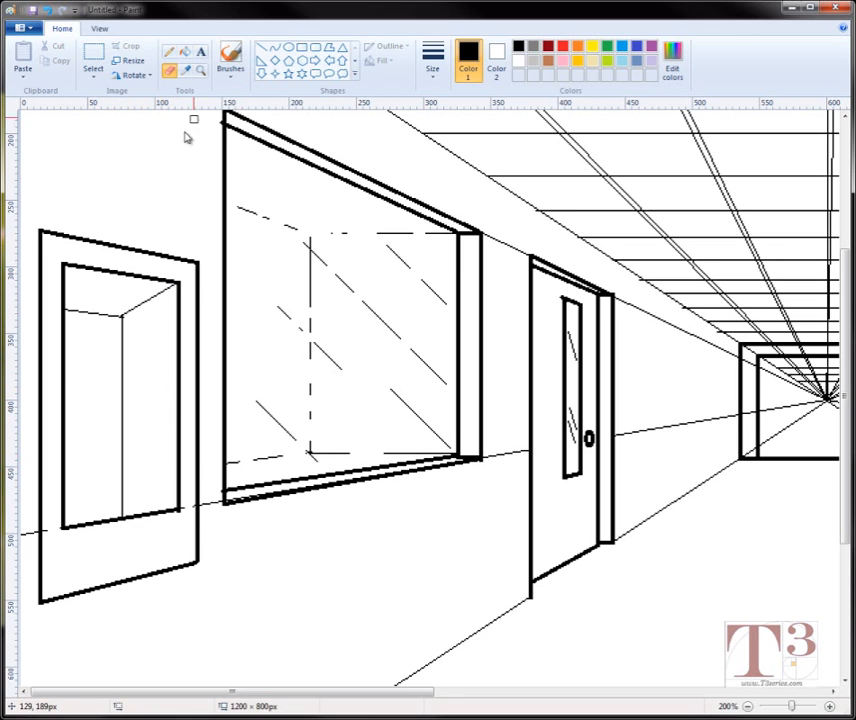
Step: Low in the recess, draw a thinnest-width teardrop basin from a curve about 30 by 14 px closed by a straight horizontal top edge
{"action": "left_click", "coordinate": [276, 50]}
{"action": "left_click", "coordinate": [276, 48]}
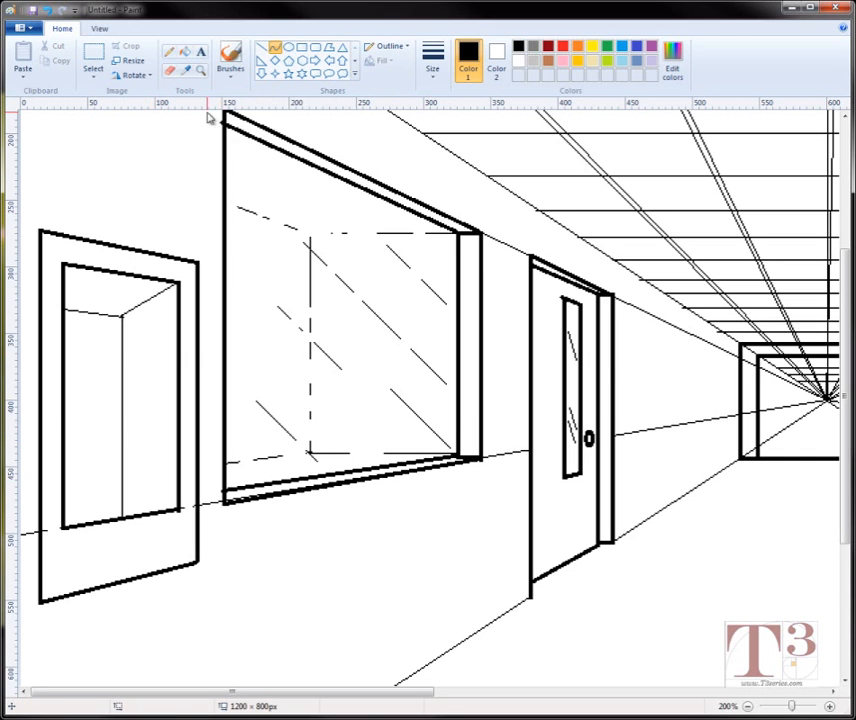
{"action": "left_click", "coordinate": [201, 72]}
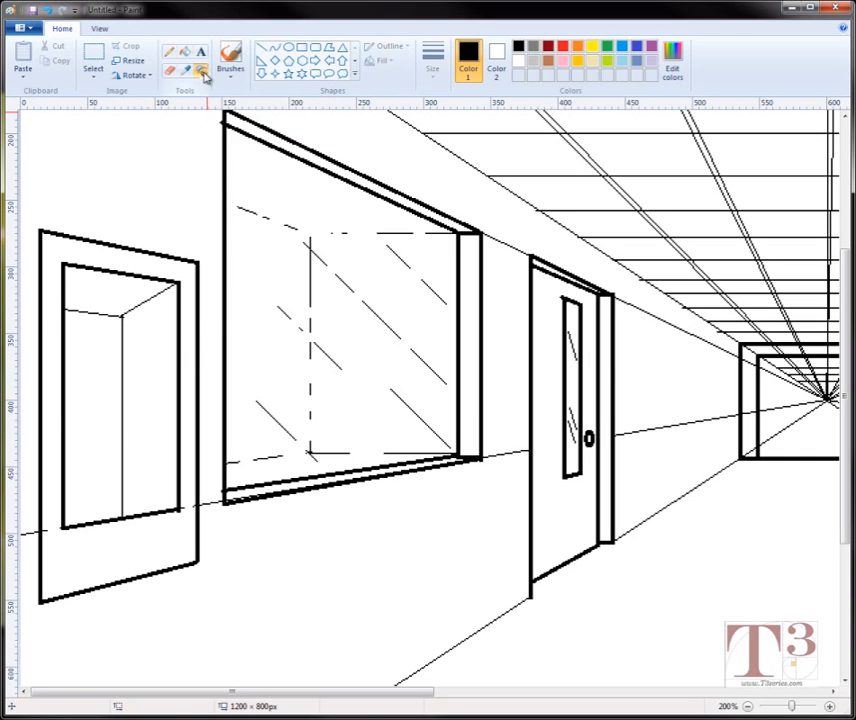
{"action": "left_click", "coordinate": [96, 470]}
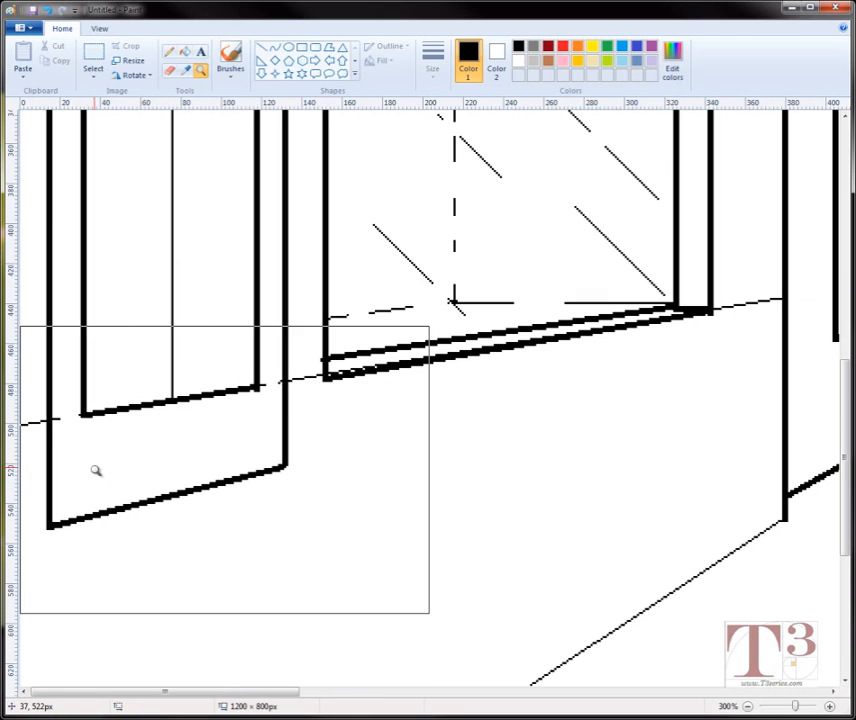
{"action": "left_click", "coordinate": [275, 48]}
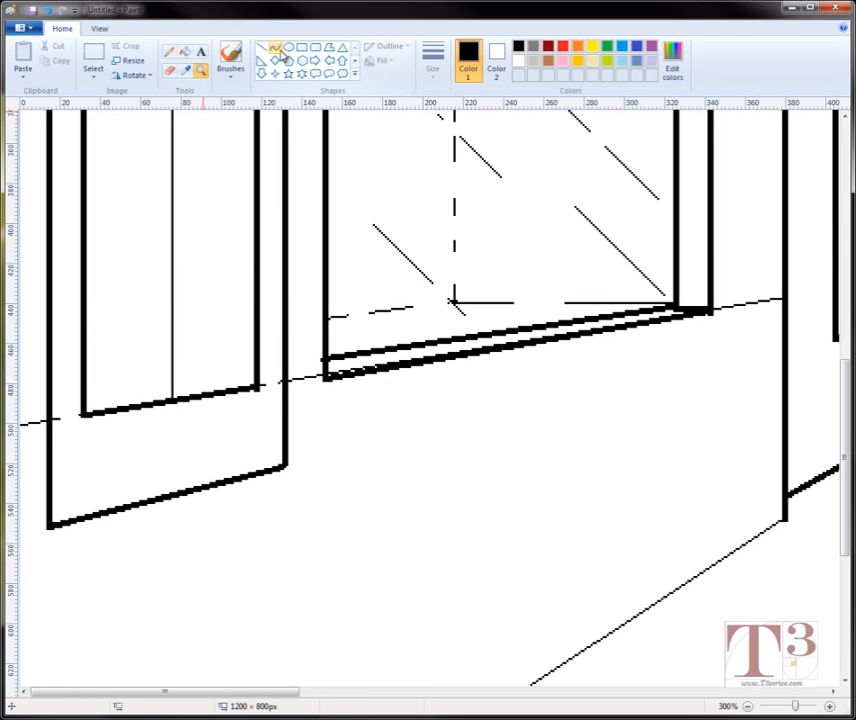
{"action": "left_click", "coordinate": [444, 61]}
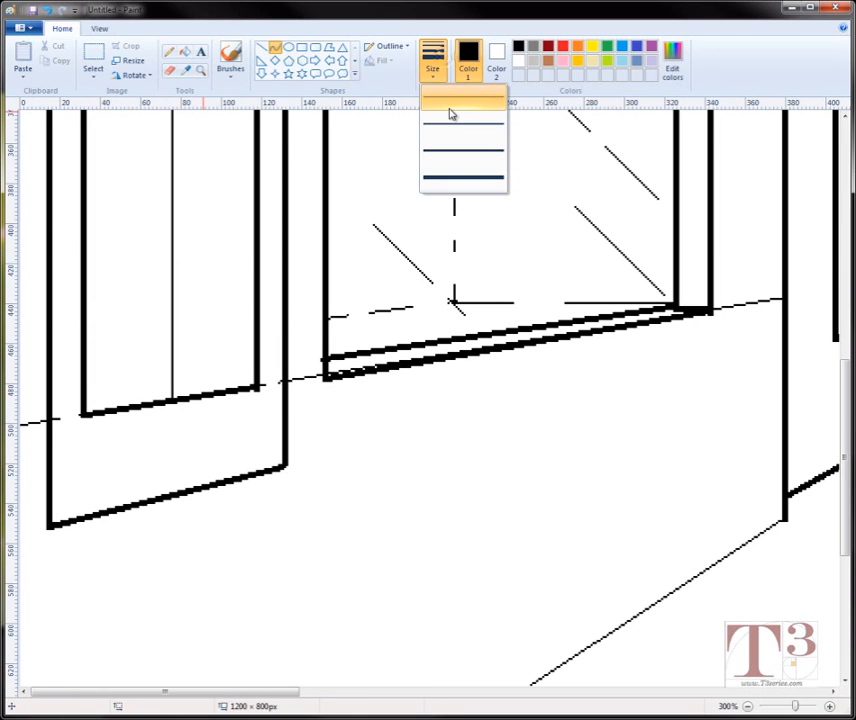
{"action": "left_click", "coordinate": [459, 104]}
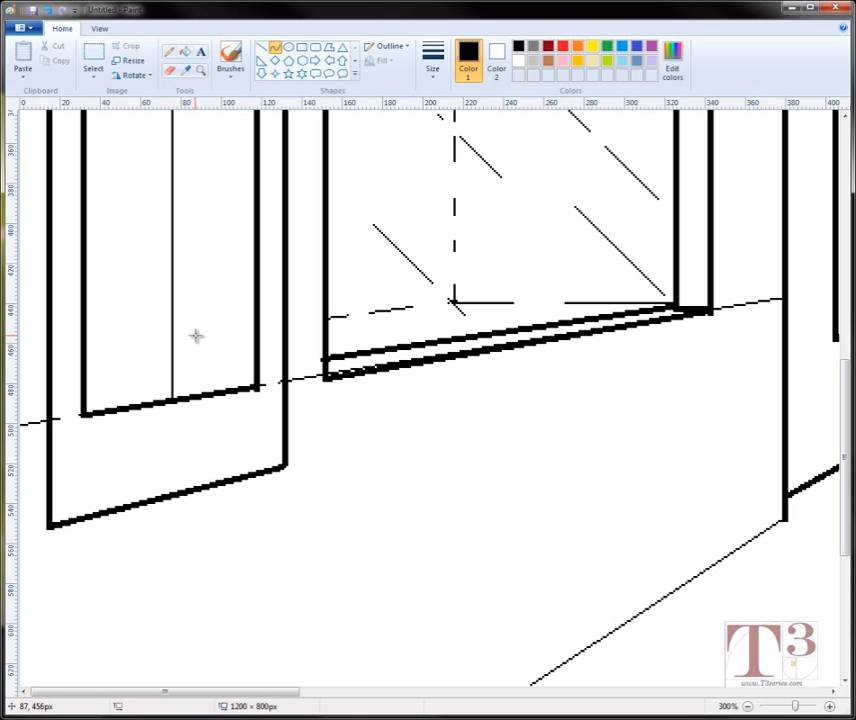
{"action": "left_click_drag", "start_coordinate": [198, 336], "coordinate": [238, 338]}
{"action": "mouse_move", "coordinate": [204, 338]}
{"action": "left_mouse_down"}
{"action": "mouse_move", "coordinate": [178, 355]}
{"action": "mouse_move", "coordinate": [208, 360]}
{"action": "left_mouse_up"}
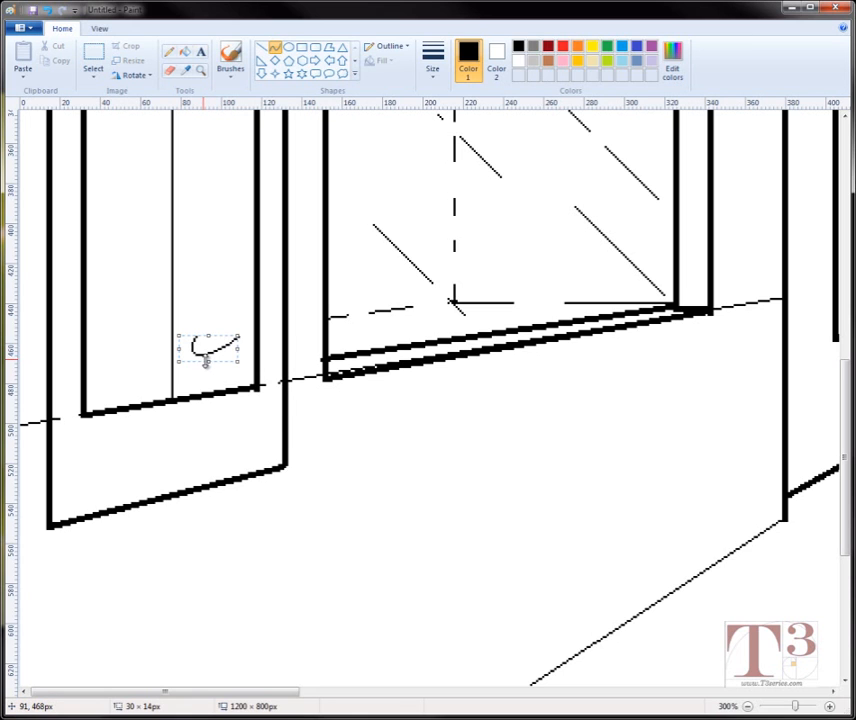
{"action": "left_click", "coordinate": [227, 300]}
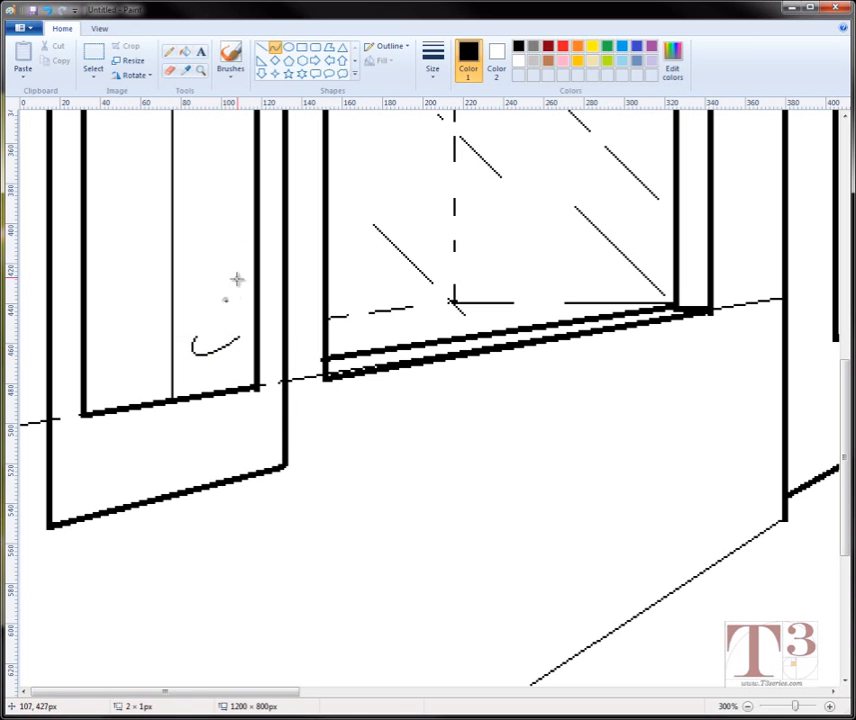
{"action": "left_click", "coordinate": [262, 48]}
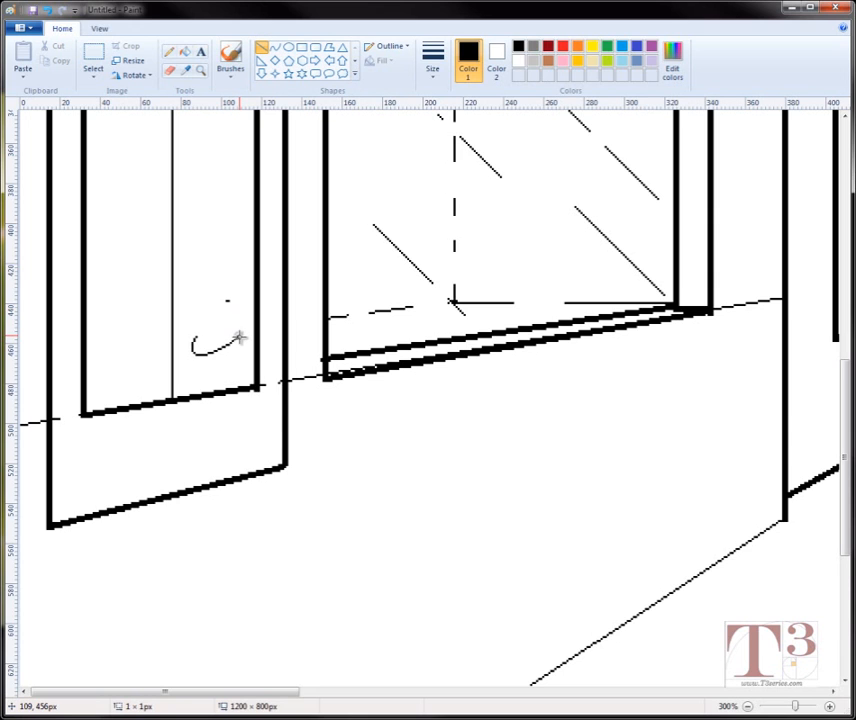
{"action": "left_click_drag", "start_coordinate": [240, 338], "coordinate": [193, 338]}
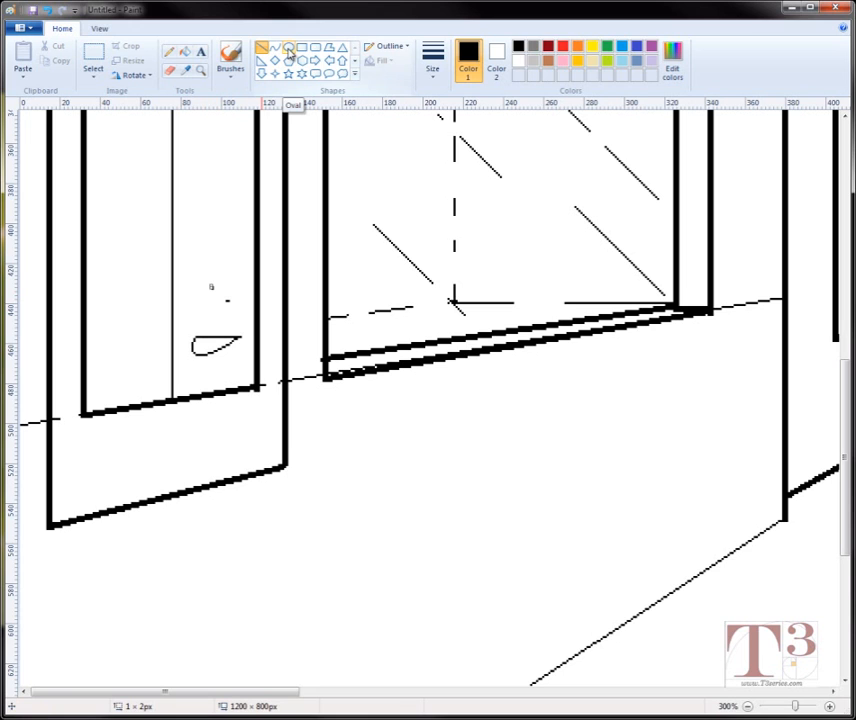
Step: Draw an oval about 6 by 3 px inside the teardrop and an arched curve about 20 by 27 px above its top edge
{"action": "left_click", "coordinate": [288, 48]}
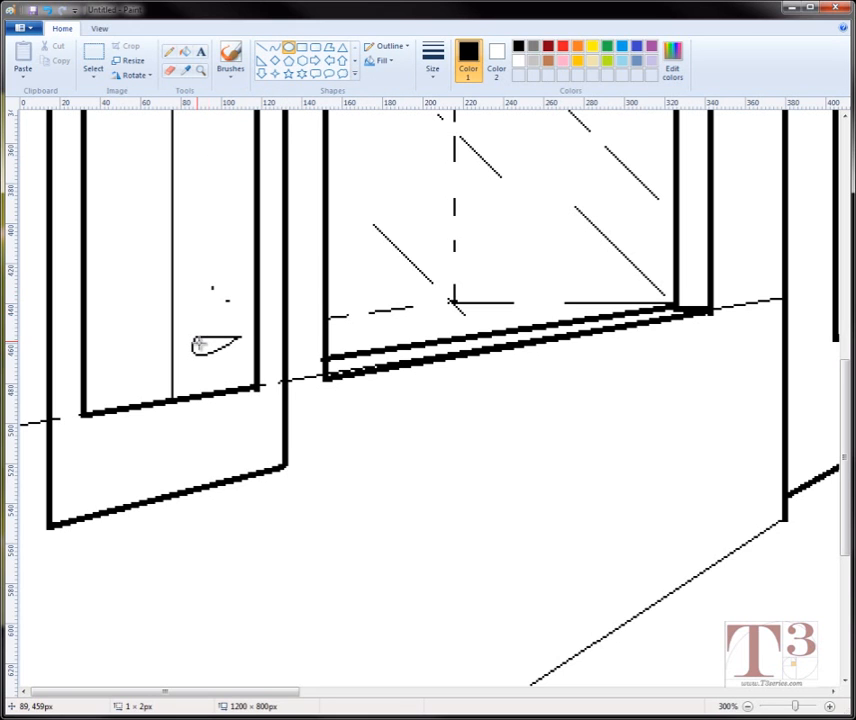
{"action": "mouse_move", "coordinate": [199, 345]}
{"action": "left_mouse_down"}
{"action": "mouse_move", "coordinate": [217, 358]}
{"action": "mouse_move", "coordinate": [214, 351]}
{"action": "left_mouse_up"}
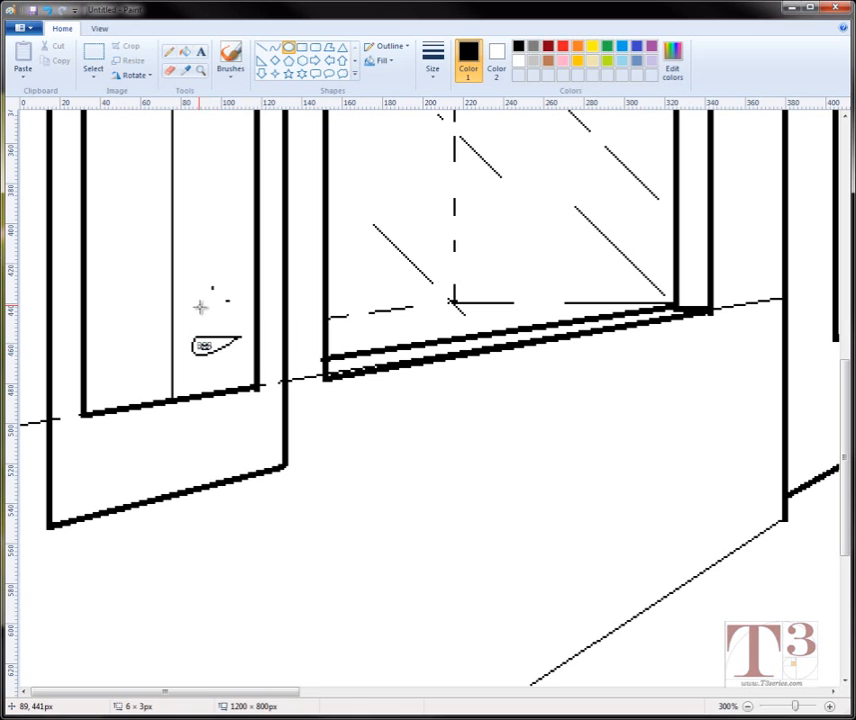
{"action": "left_click", "coordinate": [199, 303]}
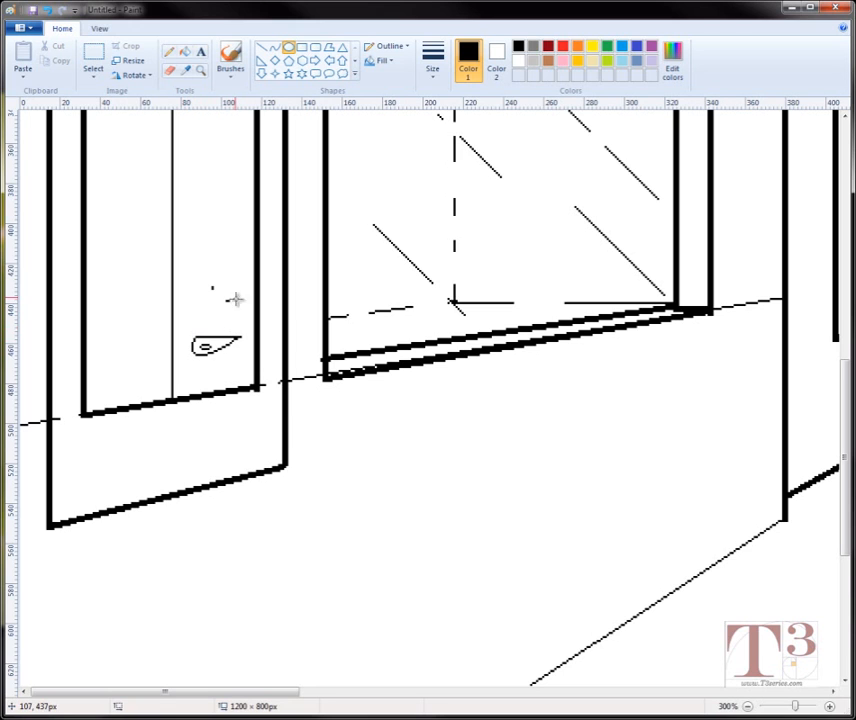
{"action": "left_click", "coordinate": [275, 47]}
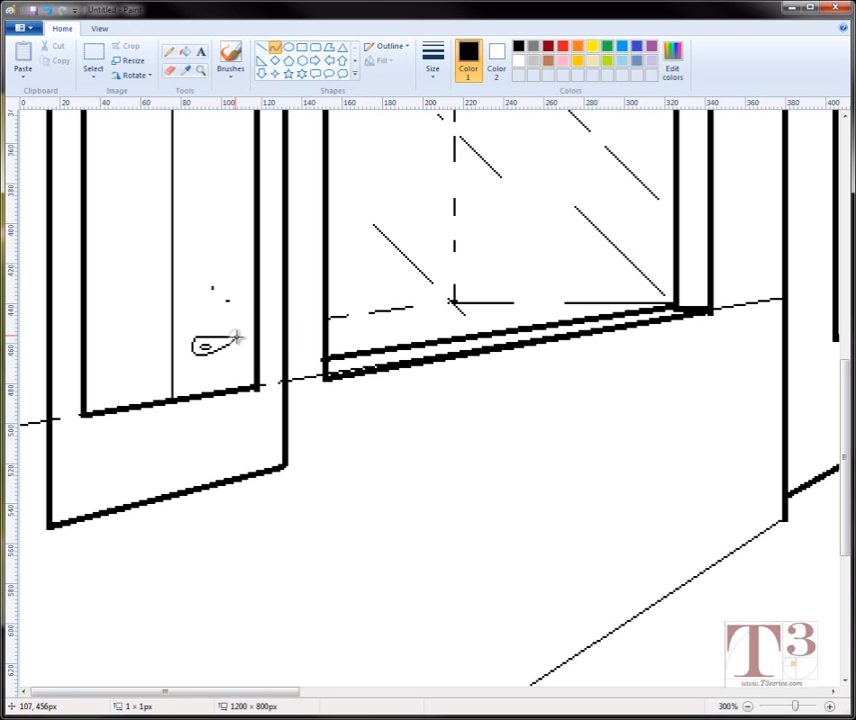
{"action": "left_click_drag", "start_coordinate": [238, 337], "coordinate": [211, 333]}
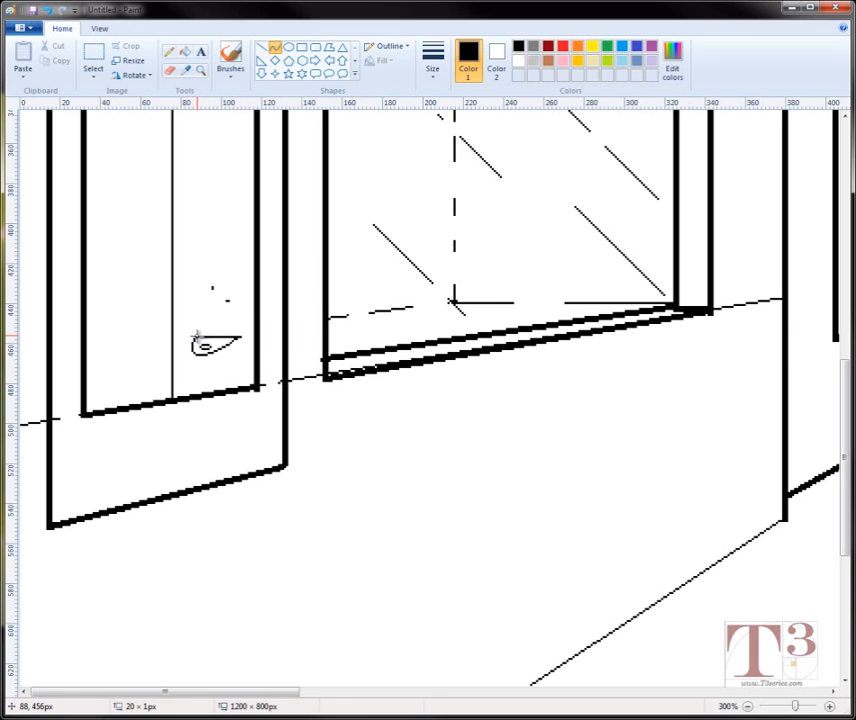
{"action": "mouse_move", "coordinate": [199, 338]}
{"action": "left_mouse_down"}
{"action": "mouse_move", "coordinate": [201, 313]}
{"action": "mouse_move", "coordinate": [232, 303]}
{"action": "mouse_move", "coordinate": [210, 282]}
{"action": "mouse_move", "coordinate": [191, 283]}
{"action": "mouse_move", "coordinate": [210, 284]}
{"action": "mouse_move", "coordinate": [208, 305]}
{"action": "mouse_move", "coordinate": [193, 308]}
{"action": "mouse_move", "coordinate": [199, 295]}
{"action": "left_mouse_up"}
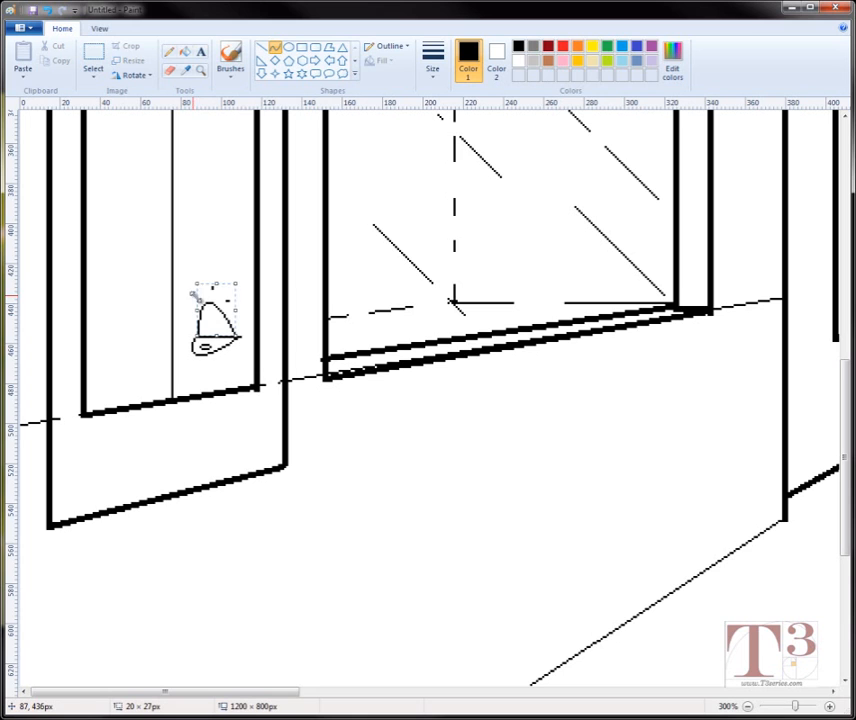
{"action": "left_click", "coordinate": [208, 258]}
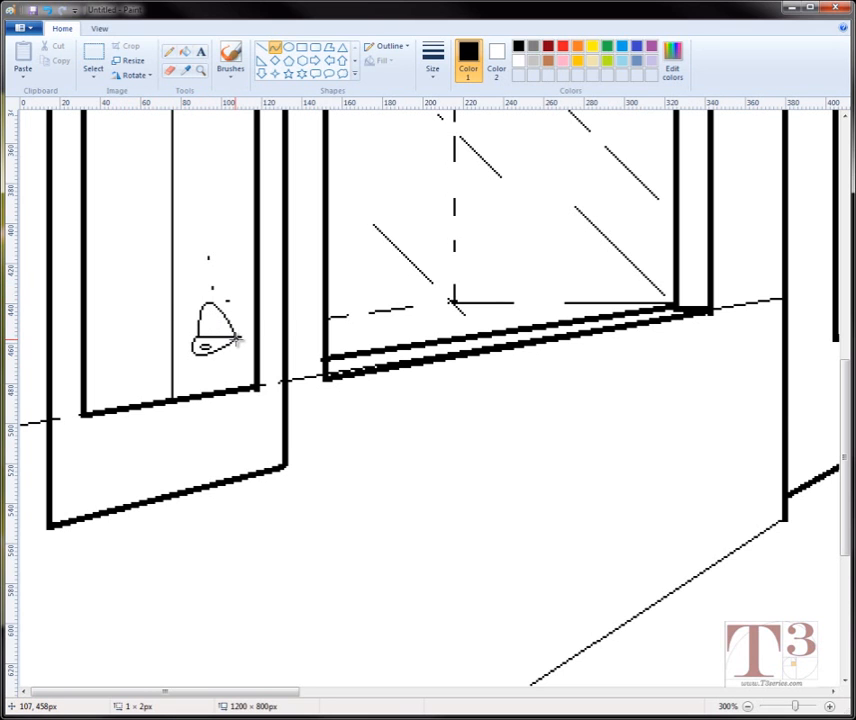
Step: Draw a second curve about 20 by 20 px inside the arch and erase the stray dots above the shape
{"action": "left_click_drag", "start_coordinate": [237, 341], "coordinate": [208, 257]}
{"action": "key", "text": "ctrl+z"}
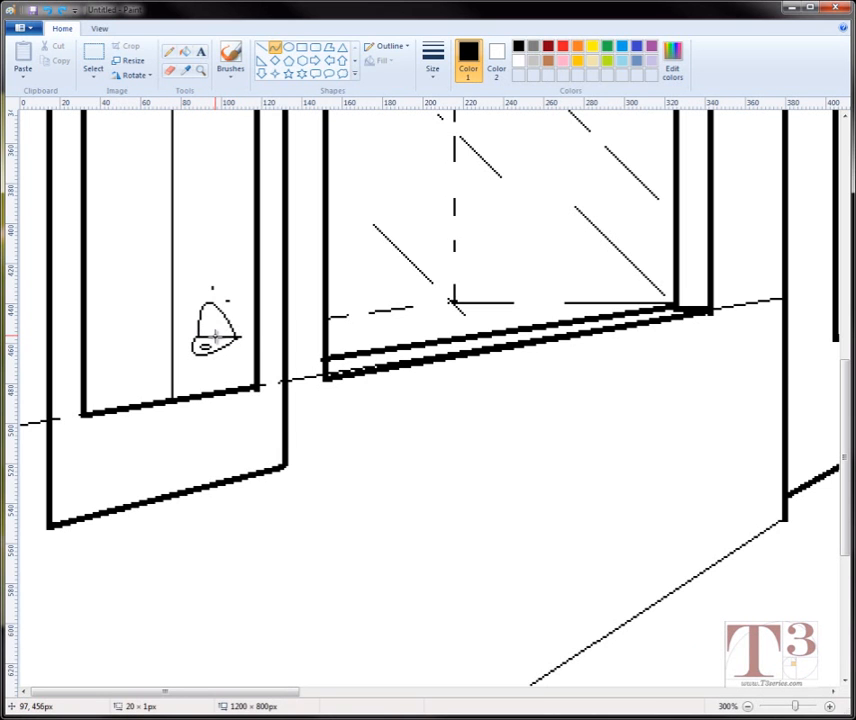
{"action": "left_click_drag", "start_coordinate": [218, 326], "coordinate": [201, 297]}
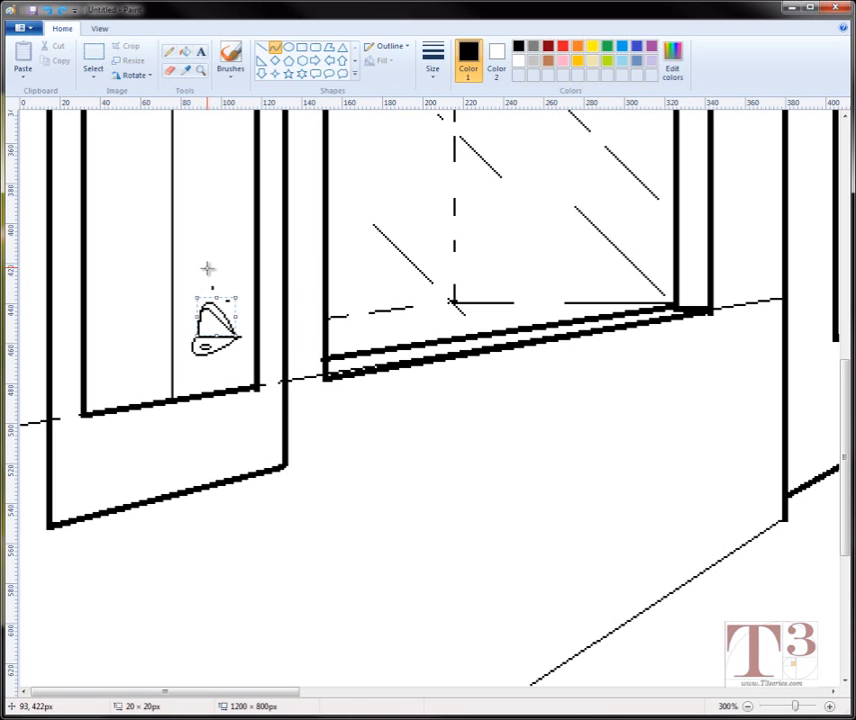
{"action": "left_click", "coordinate": [208, 268]}
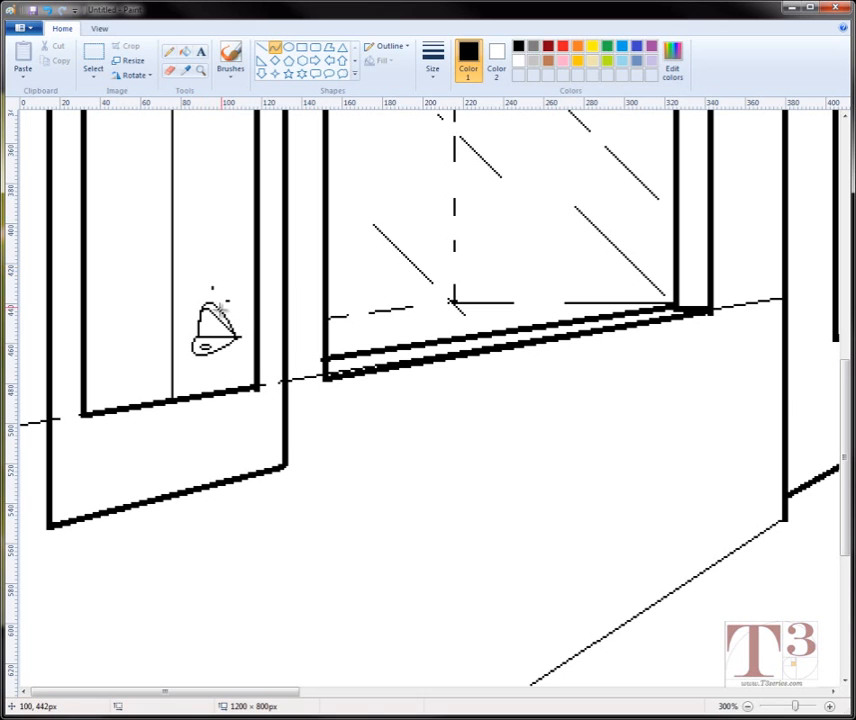
{"action": "left_click", "coordinate": [169, 70]}
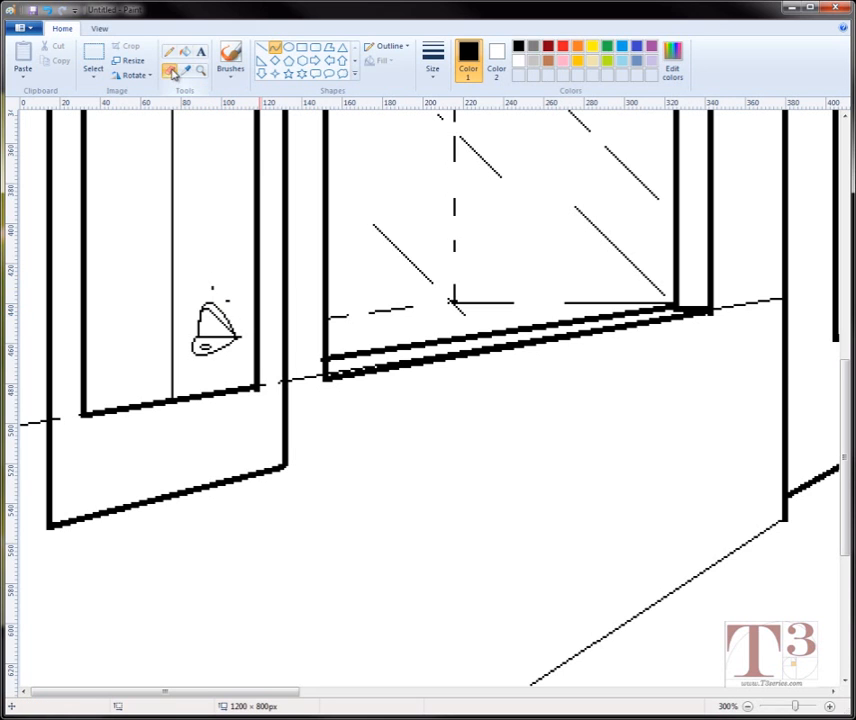
{"action": "left_click", "coordinate": [229, 298]}
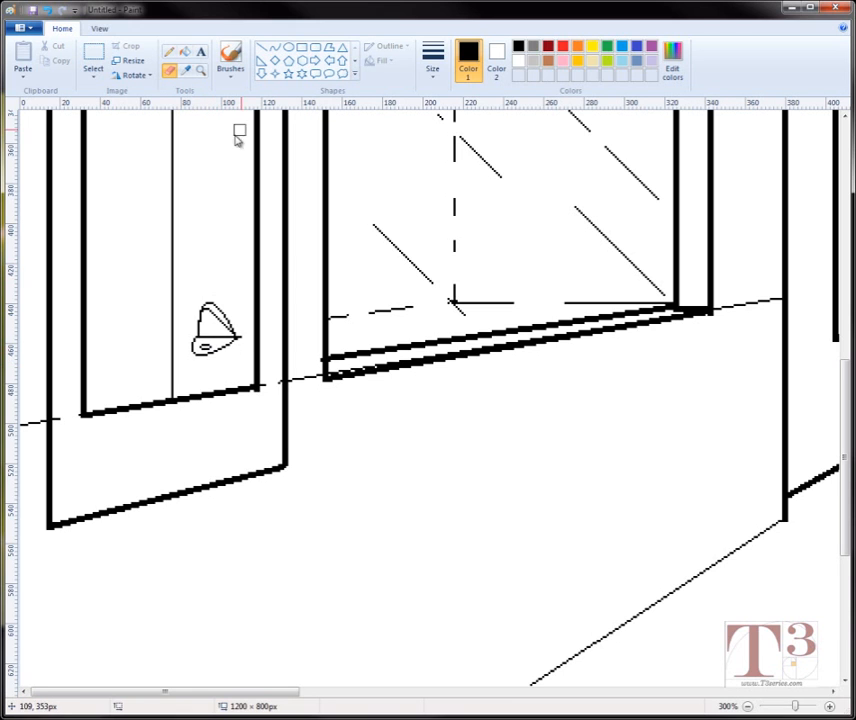
Step: Draw a curve about 21 by 26 px bulging downward beneath the teardrop basin, and undo the stray diagonal drawn over the fixture
{"action": "left_click", "coordinate": [275, 48]}
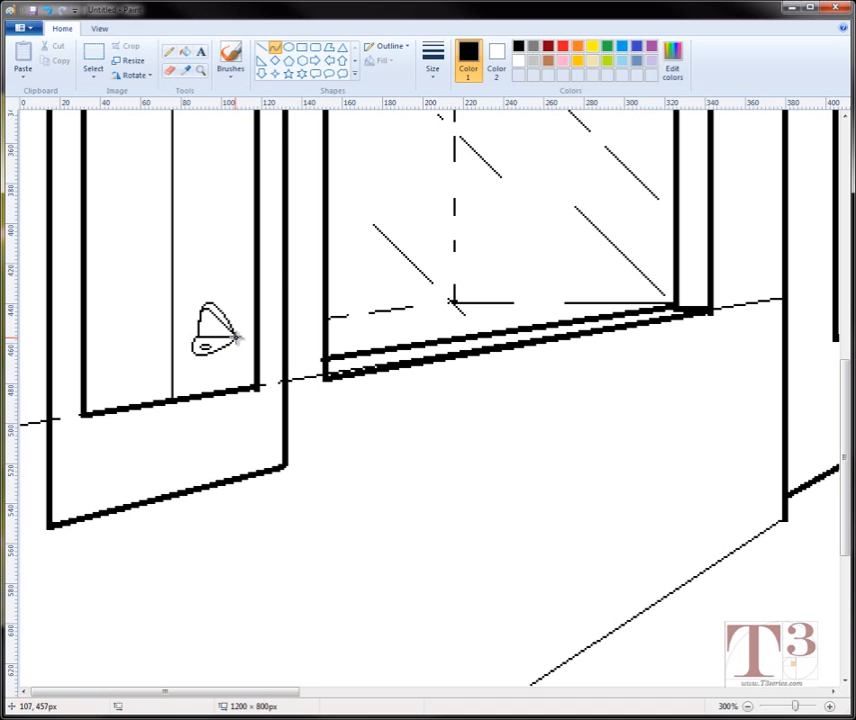
{"action": "mouse_move", "coordinate": [240, 340]}
{"action": "left_mouse_down"}
{"action": "mouse_move", "coordinate": [188, 360]}
{"action": "mouse_move", "coordinate": [212, 350]}
{"action": "mouse_move", "coordinate": [232, 370]}
{"action": "mouse_move", "coordinate": [230, 385]}
{"action": "mouse_move", "coordinate": [217, 373]}
{"action": "mouse_move", "coordinate": [206, 384]}
{"action": "left_mouse_up"}
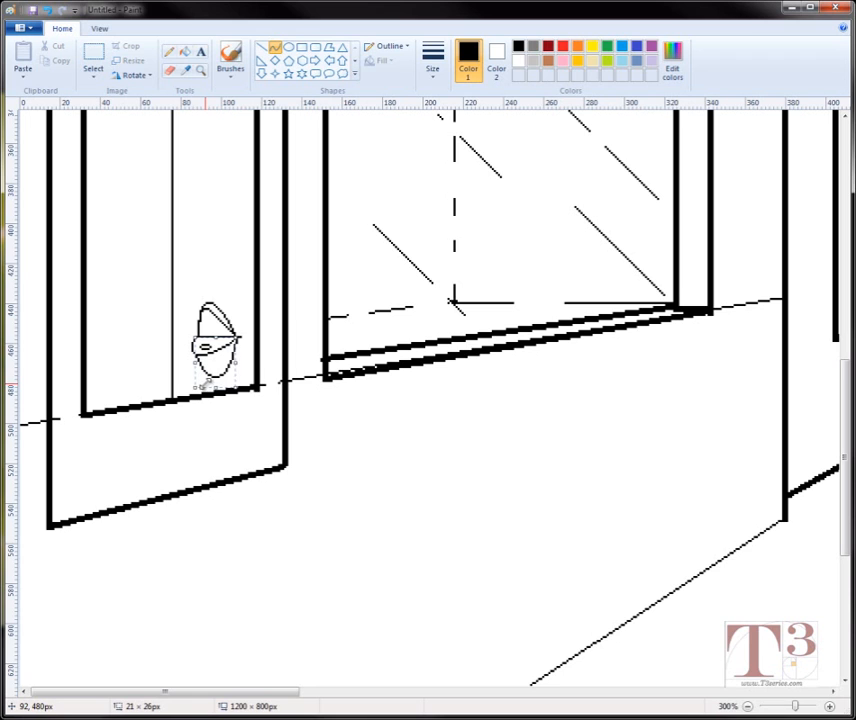
{"action": "left_click", "coordinate": [239, 274]}
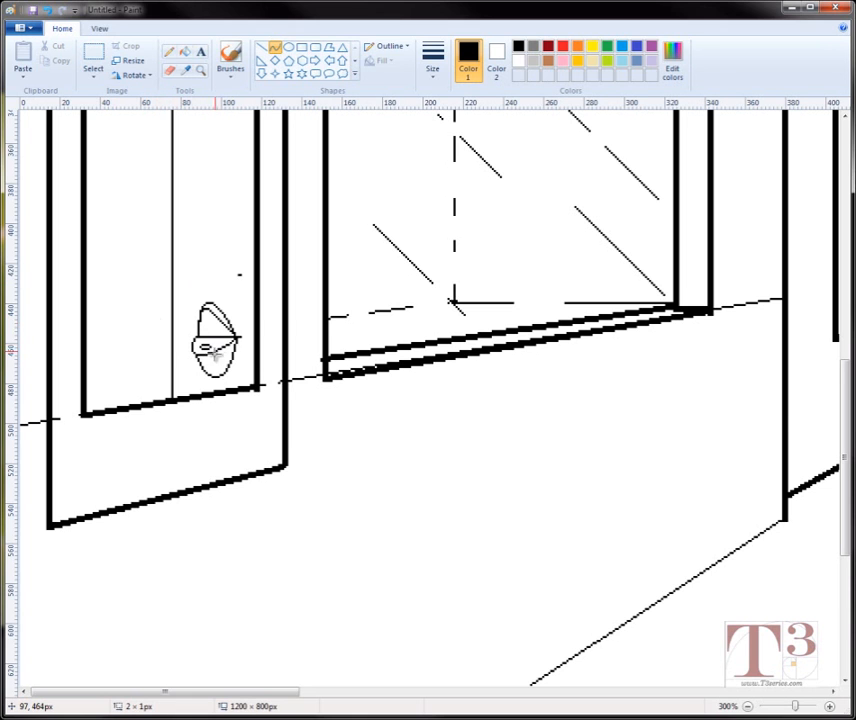
{"action": "left_click_drag", "start_coordinate": [101, 385], "coordinate": [99, 401]}
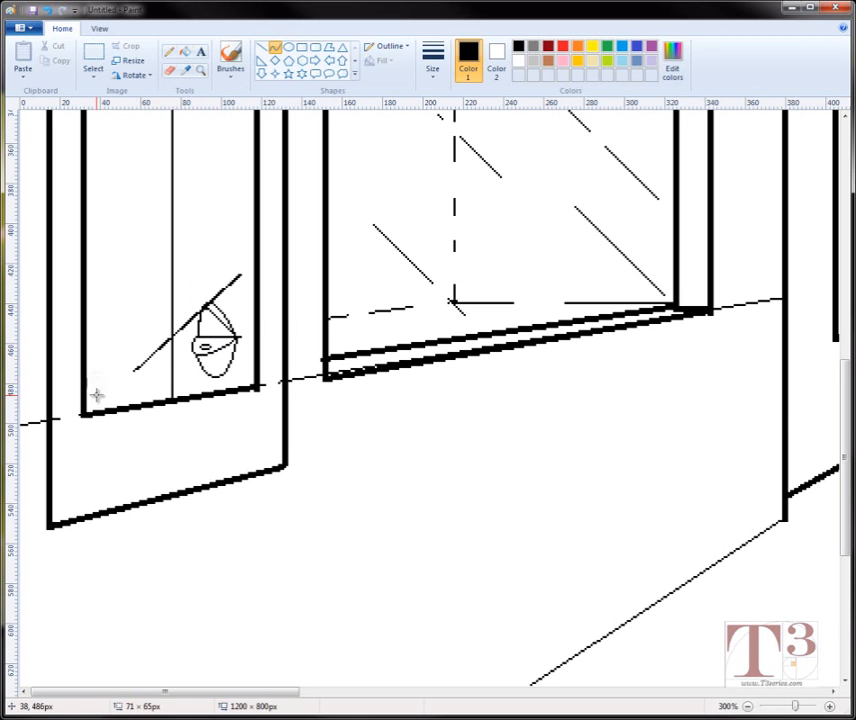
{"action": "key", "text": "ctrl+z"}
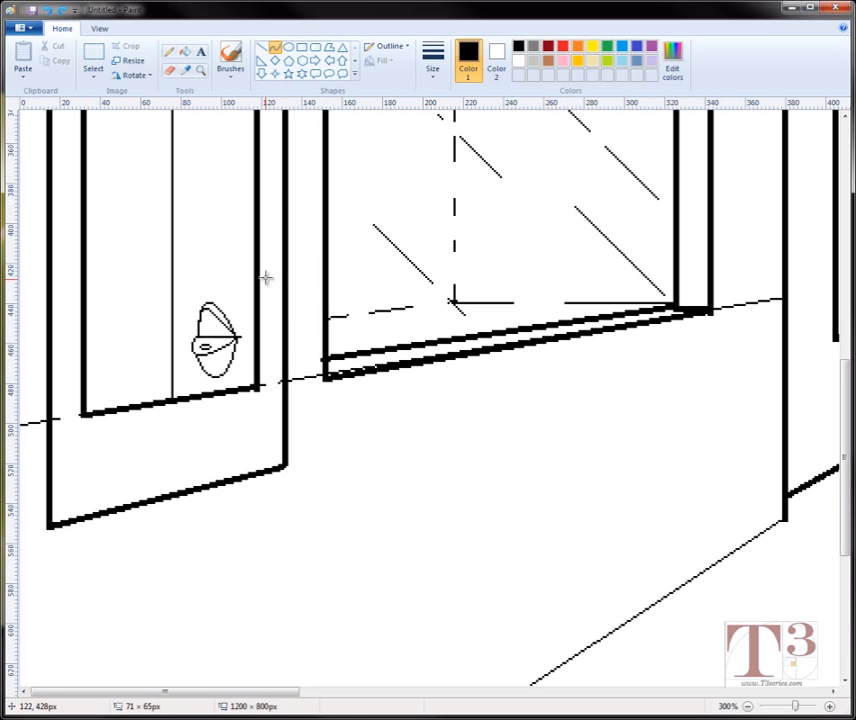
Step: Between the recess and the frame's lower edge, draw a slanted bar's upper, near-end and lower edges in second-thinnest width, the lower about 86 by 21 px
{"action": "left_click", "coordinate": [262, 50]}
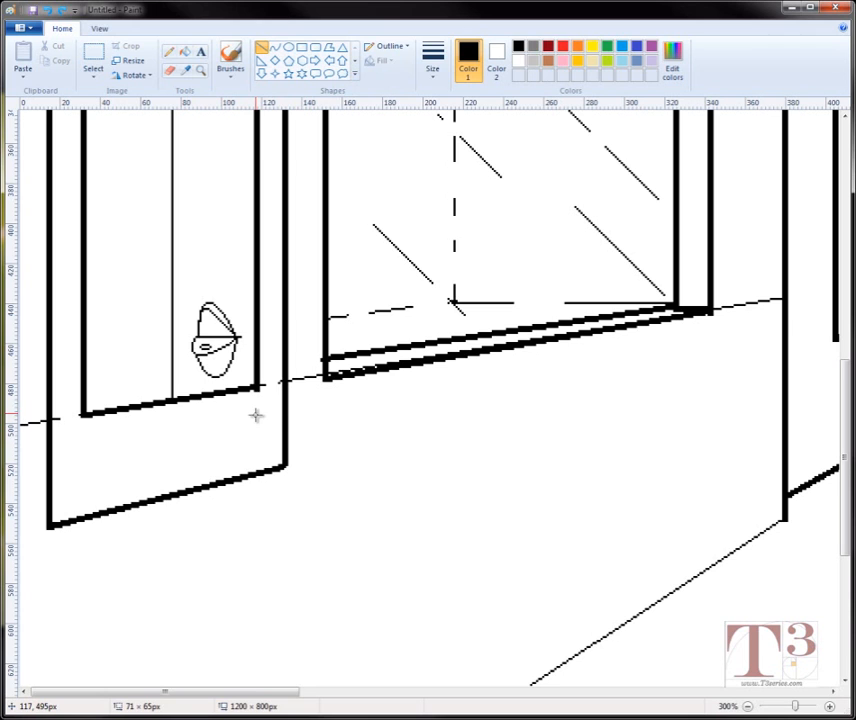
{"action": "left_click", "coordinate": [432, 58]}
{"action": "left_click", "coordinate": [441, 122]}
{"action": "mouse_move", "coordinate": [256, 408]}
{"action": "left_mouse_down"}
{"action": "mouse_move", "coordinate": [115, 425]}
{"action": "mouse_move", "coordinate": [84, 445]}
{"action": "mouse_move", "coordinate": [84, 436]}
{"action": "mouse_move", "coordinate": [72, 477]}
{"action": "mouse_move", "coordinate": [206, 462]}
{"action": "mouse_move", "coordinate": [256, 436]}
{"action": "mouse_move", "coordinate": [256, 443]}
{"action": "left_mouse_up"}
{"action": "left_click", "coordinate": [66, 444]}
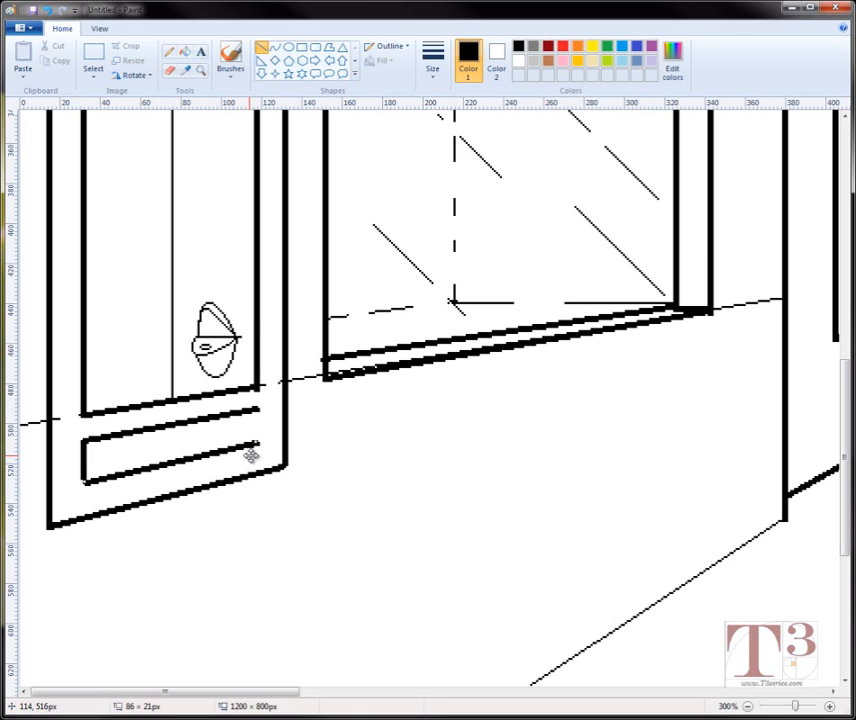
{"action": "key", "text": "Up"}
{"action": "key", "text": "Up"}
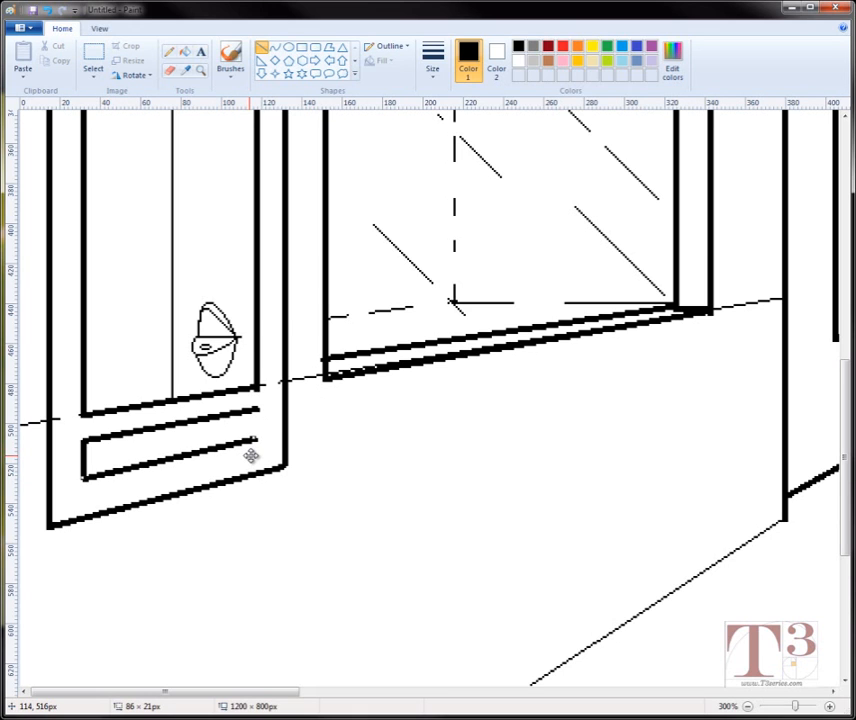
{"action": "key", "text": "Up"}
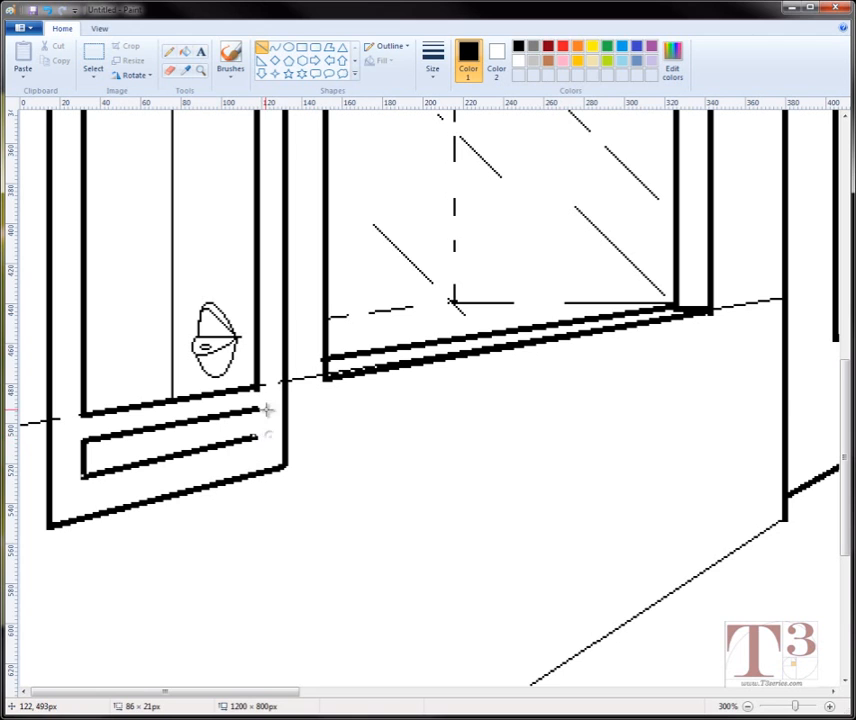
{"action": "left_click", "coordinate": [268, 396]}
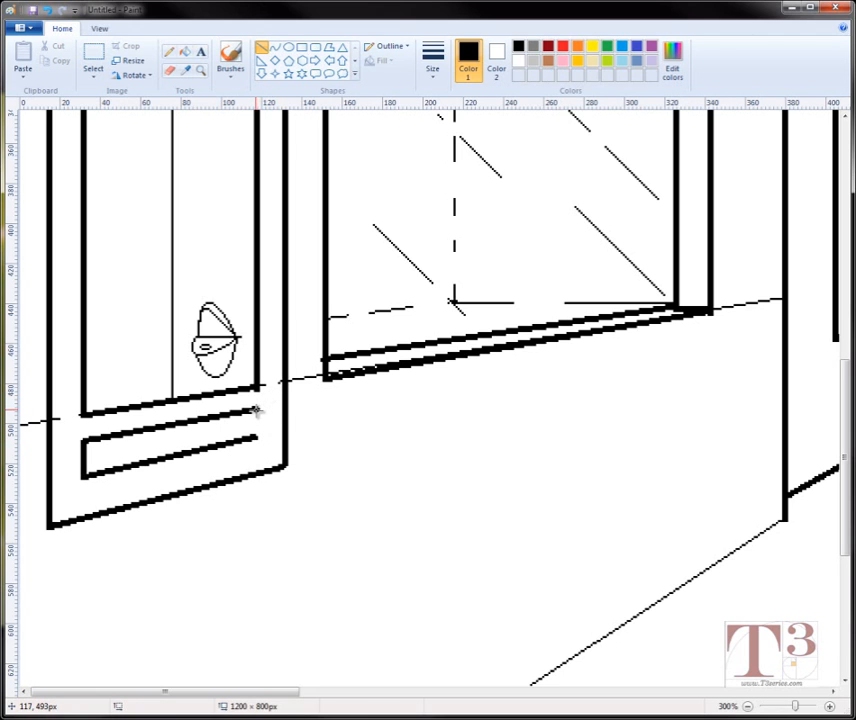
Step: Close the bar's far end with an outward-bulging curve about 6 by 14 px, replacing a straight vertical edge
{"action": "left_click_drag", "start_coordinate": [255, 410], "coordinate": [255, 434]}
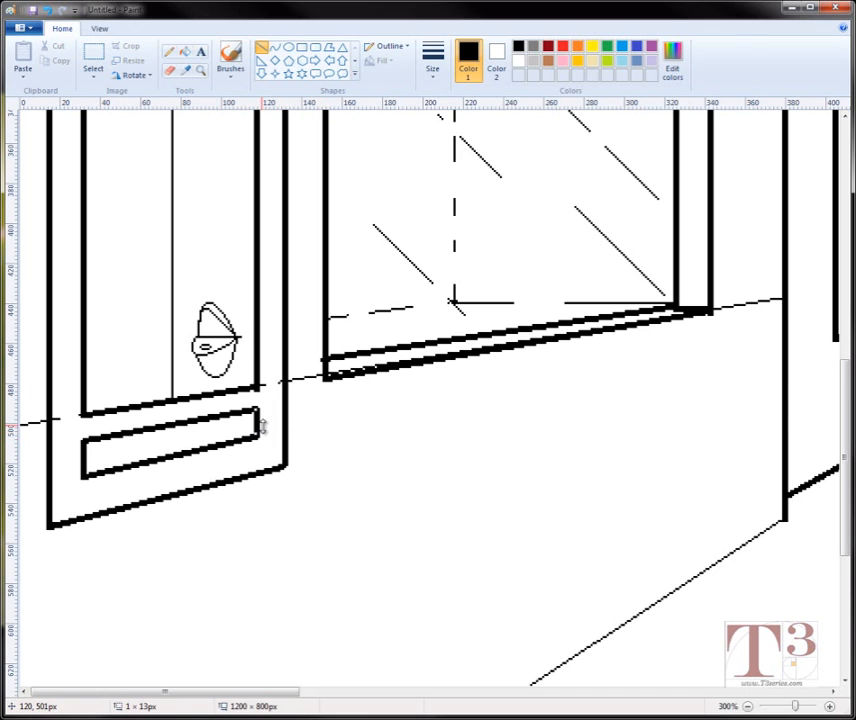
{"action": "key", "text": "ctrl+z"}
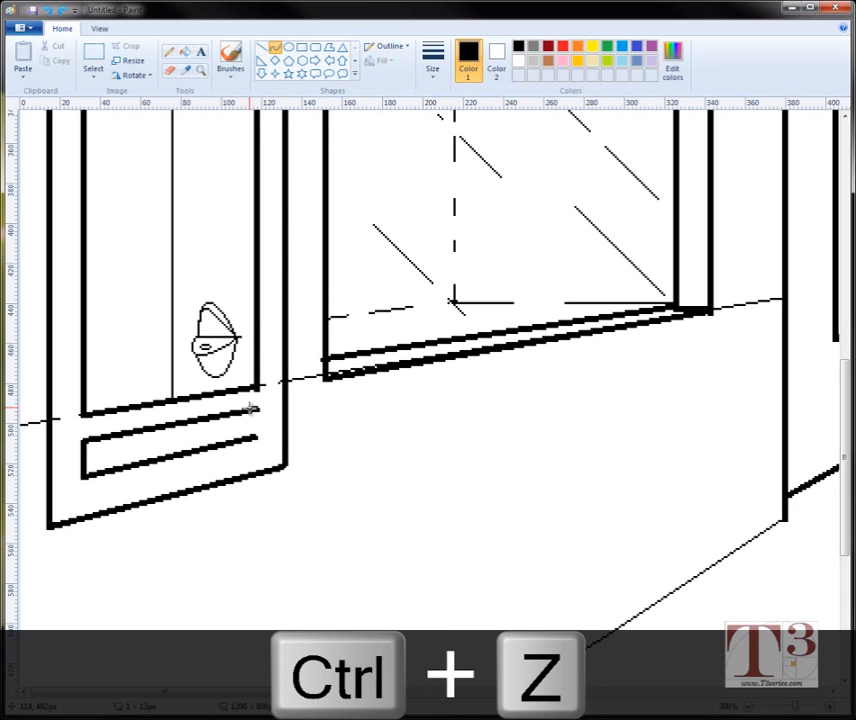
{"action": "mouse_move", "coordinate": [257, 410]}
{"action": "left_mouse_down"}
{"action": "mouse_move", "coordinate": [256, 430]}
{"action": "mouse_move", "coordinate": [265, 421]}
{"action": "left_mouse_up"}
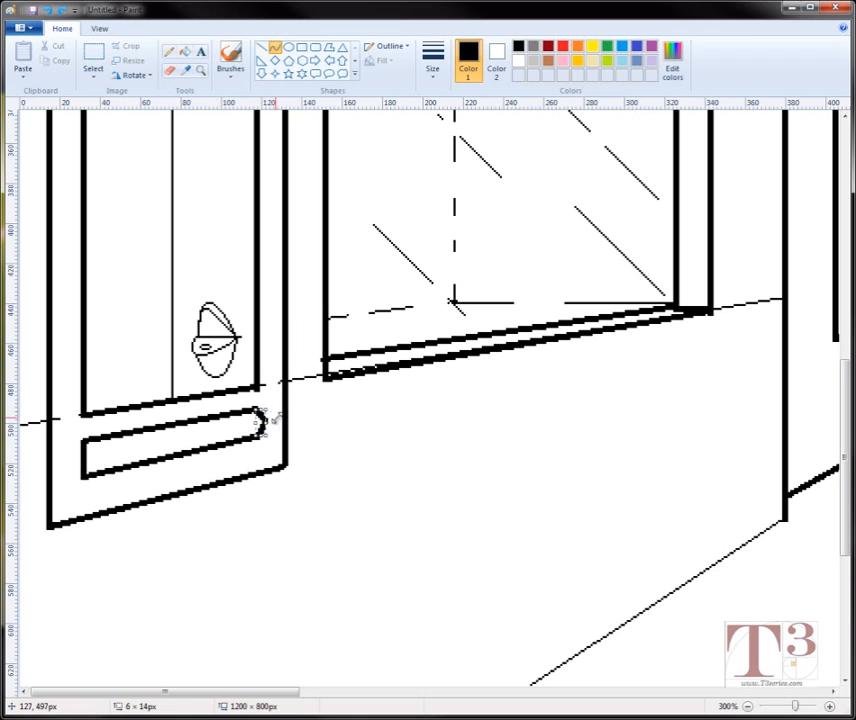
{"action": "left_click", "coordinate": [278, 411]}
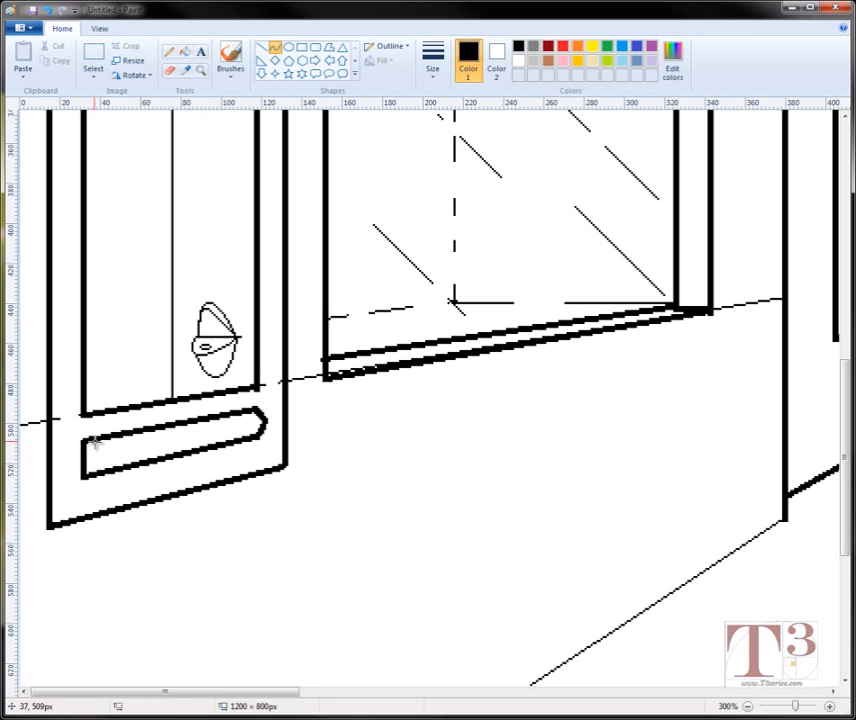
Step: Inside the bar's near end, draw a curve about 16 px high bulging inward, plus a thinnest-width curve about 3 by 18 px within it
{"action": "left_click_drag", "start_coordinate": [90, 442], "coordinate": [90, 472]}
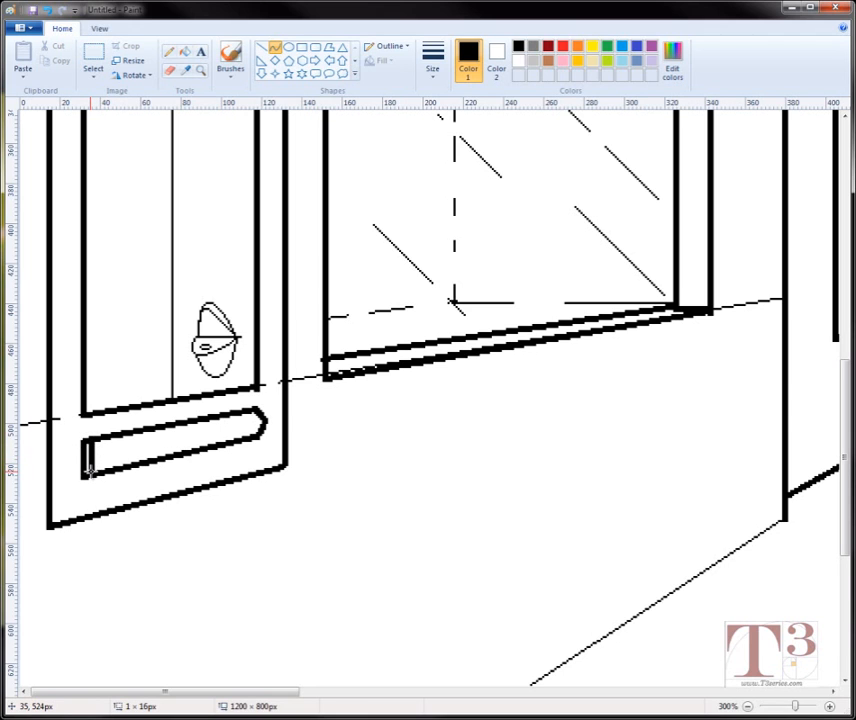
{"action": "left_click_drag", "start_coordinate": [92, 462], "coordinate": [127, 484]}
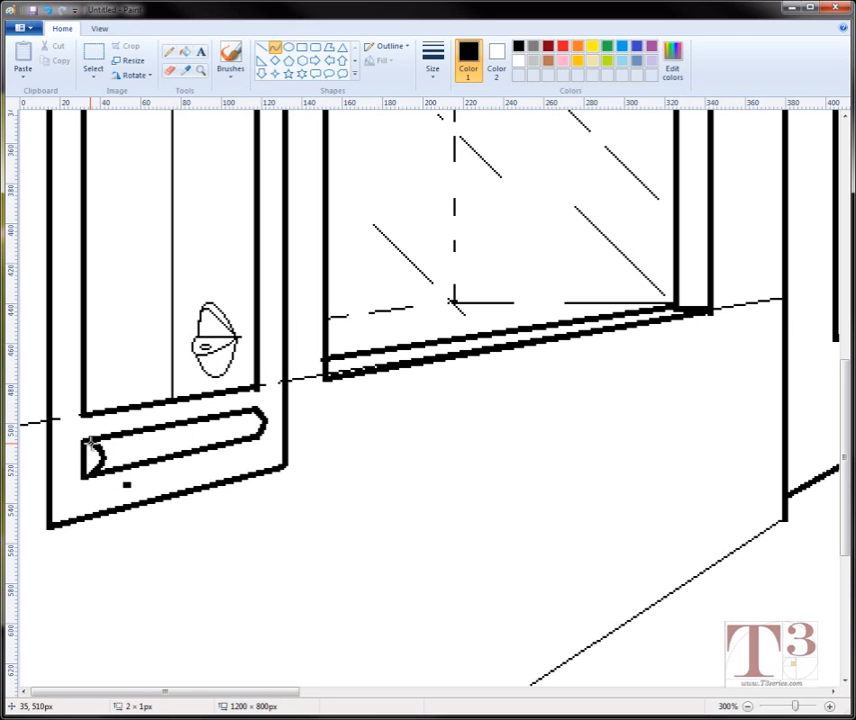
{"action": "left_click", "coordinate": [436, 62]}
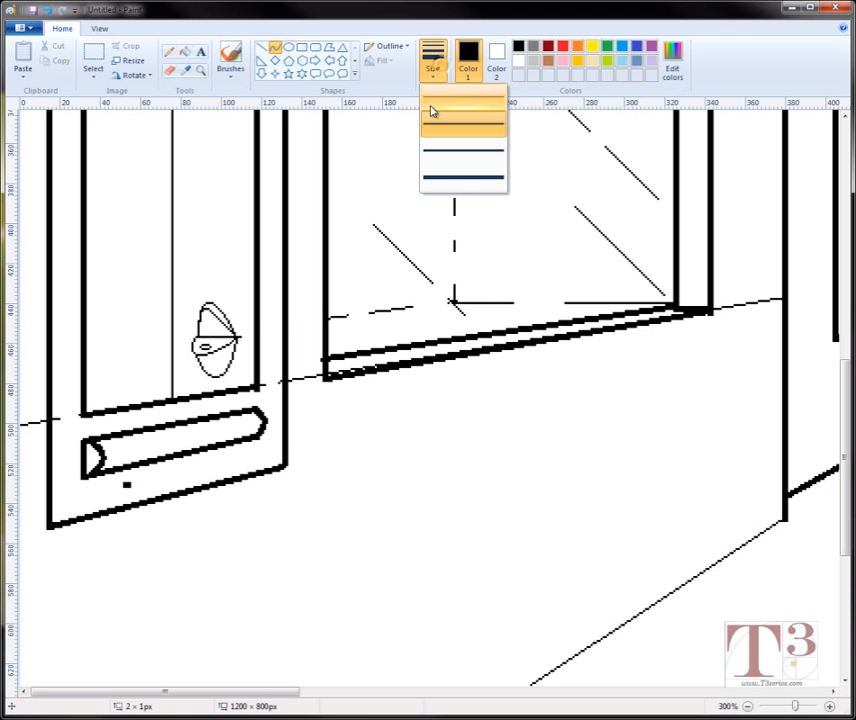
{"action": "left_click", "coordinate": [433, 112]}
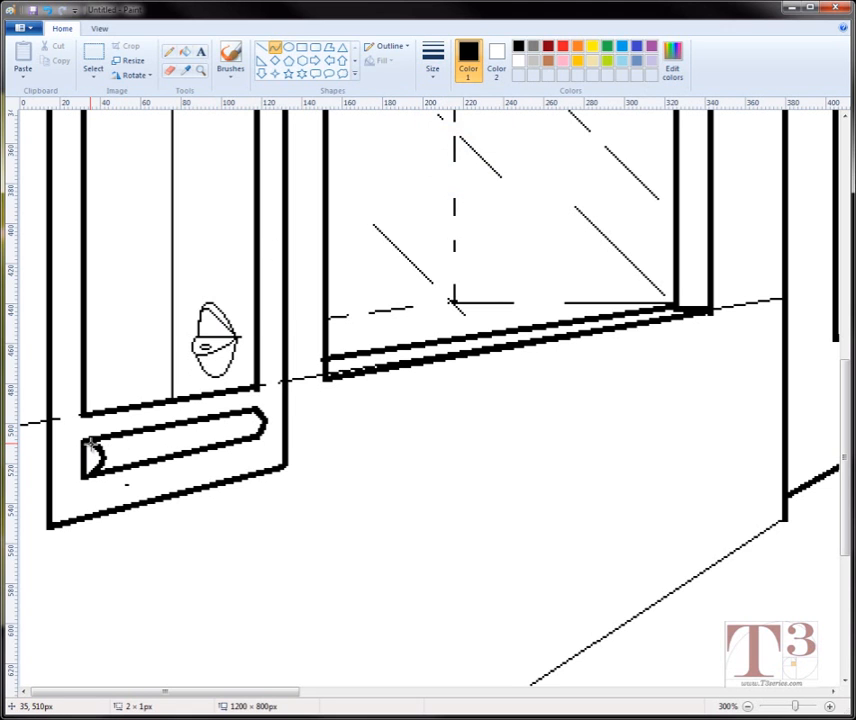
{"action": "mouse_move", "coordinate": [126, 484]}
{"action": "left_mouse_down"}
{"action": "mouse_move", "coordinate": [90, 440]}
{"action": "mouse_move", "coordinate": [90, 470]}
{"action": "left_mouse_up"}
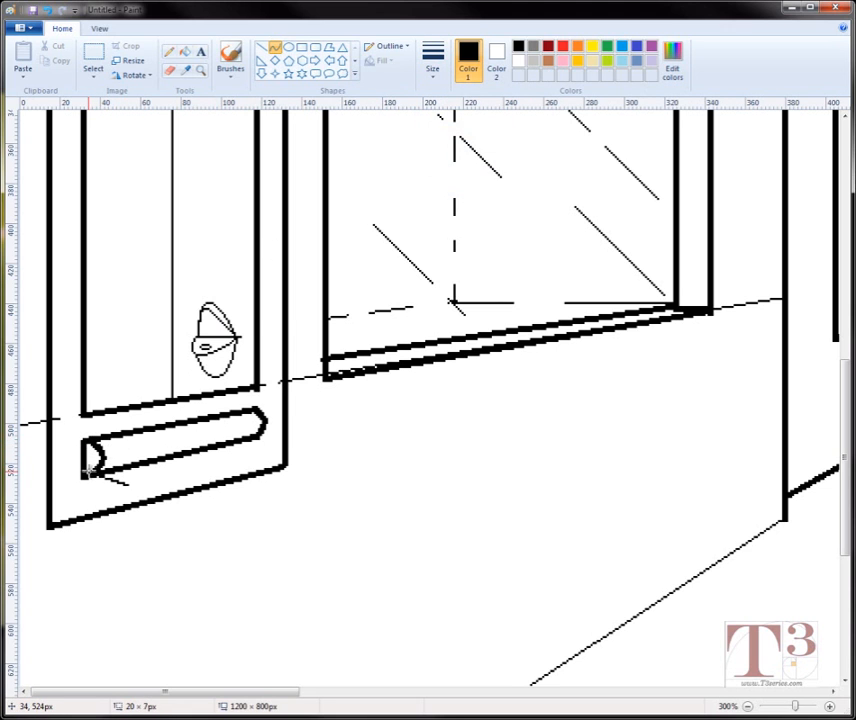
{"action": "key", "text": "ctrl+z"}
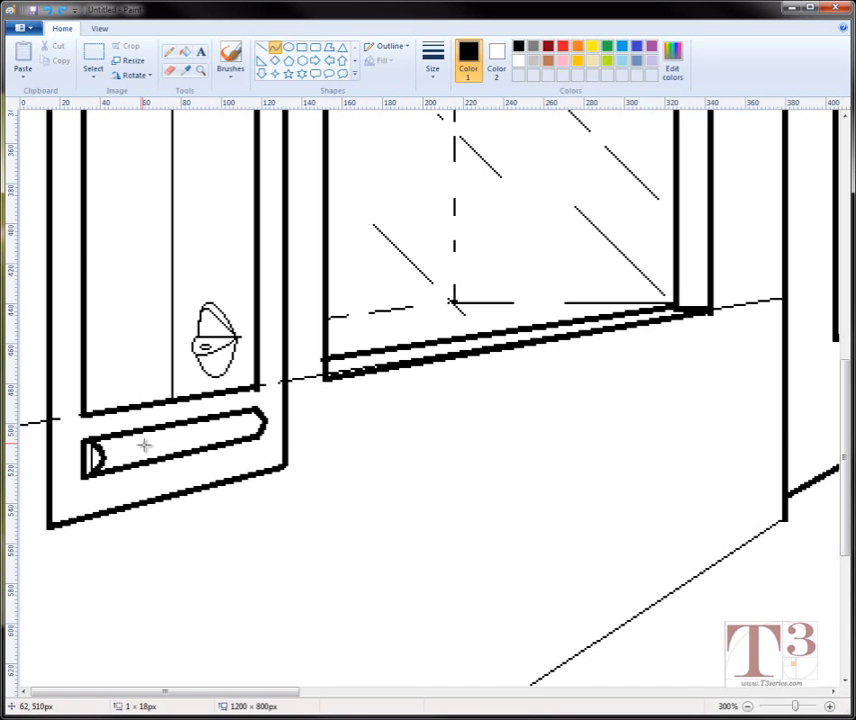
{"action": "left_click_drag", "start_coordinate": [140, 445], "coordinate": [94, 458]}
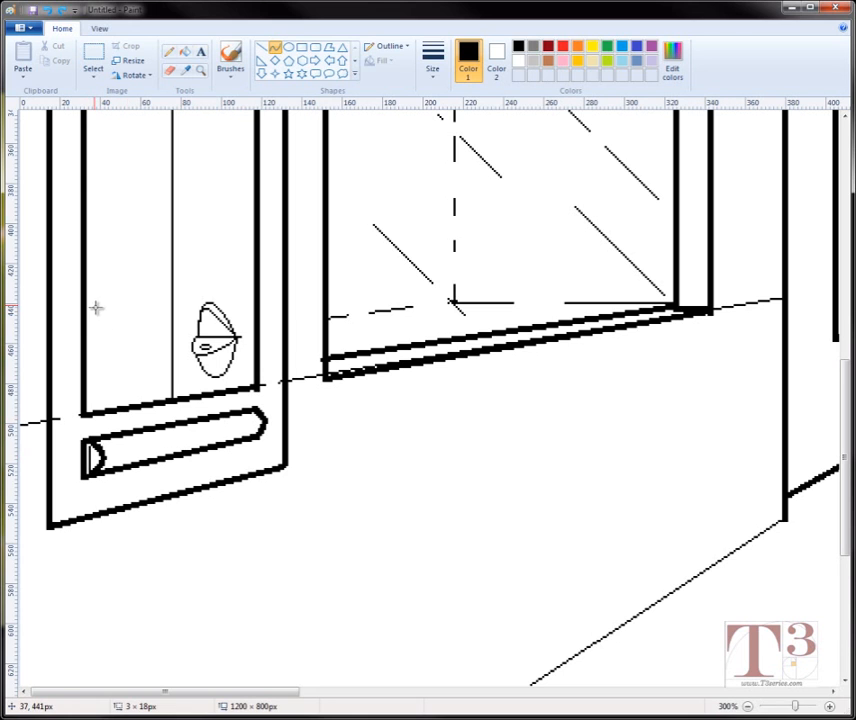
Step: Draw two thin slanted detail lines along the bar's inside, about 63 by 14 px and 57 by 14 px
{"action": "left_click", "coordinate": [261, 46]}
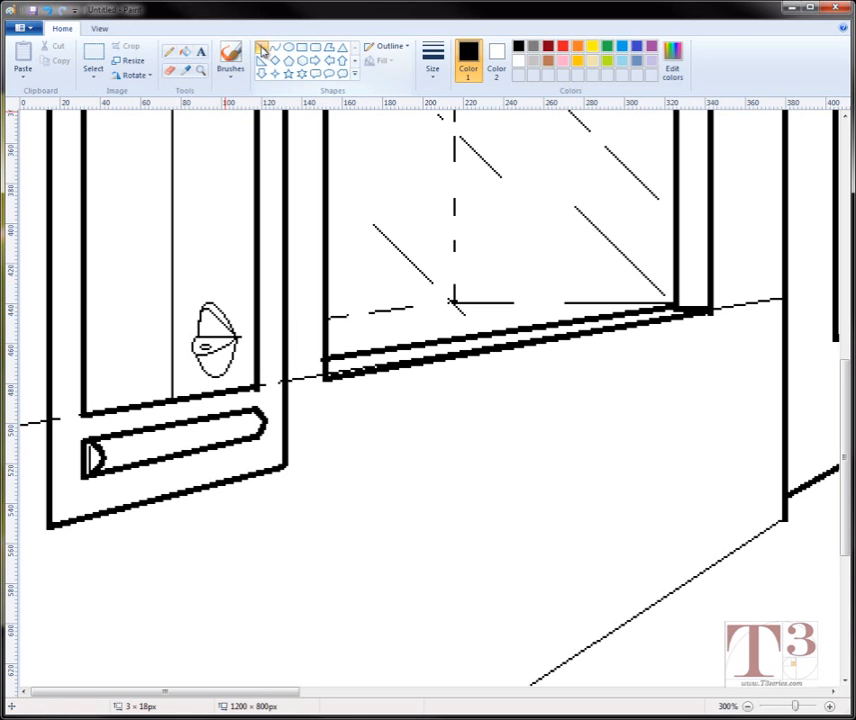
{"action": "left_click_drag", "start_coordinate": [122, 446], "coordinate": [249, 422]}
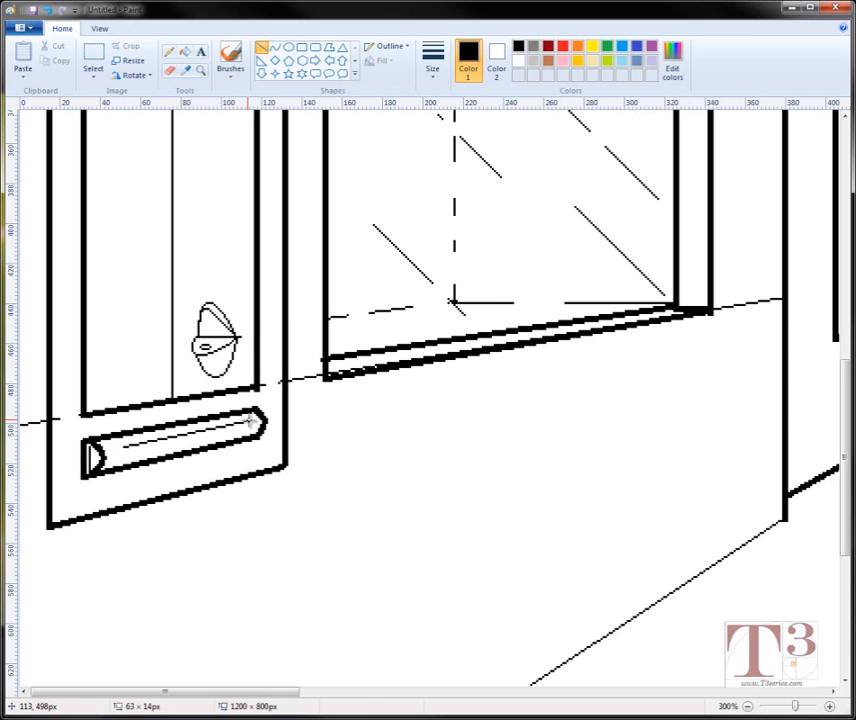
{"action": "left_click", "coordinate": [121, 472]}
{"action": "left_click_drag", "start_coordinate": [113, 460], "coordinate": [228, 431]}
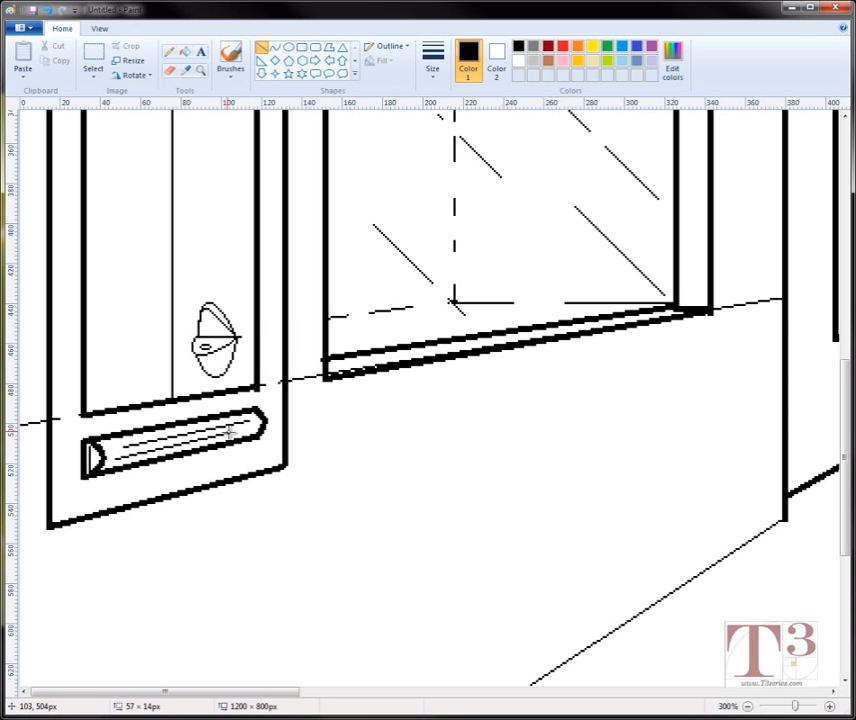
{"action": "left_click", "coordinate": [206, 457]}
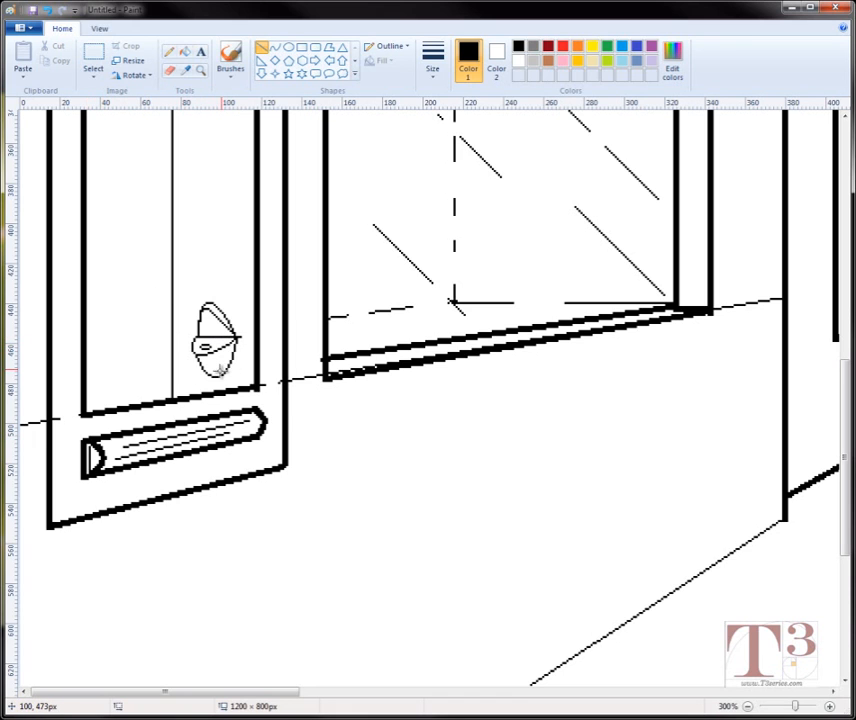
Step: Draw two short thin diagonals in the basin's lower bowl, about 10 by 8 px and 9 by 10 px
{"action": "left_click_drag", "start_coordinate": [228, 369], "coordinate": [210, 353]}
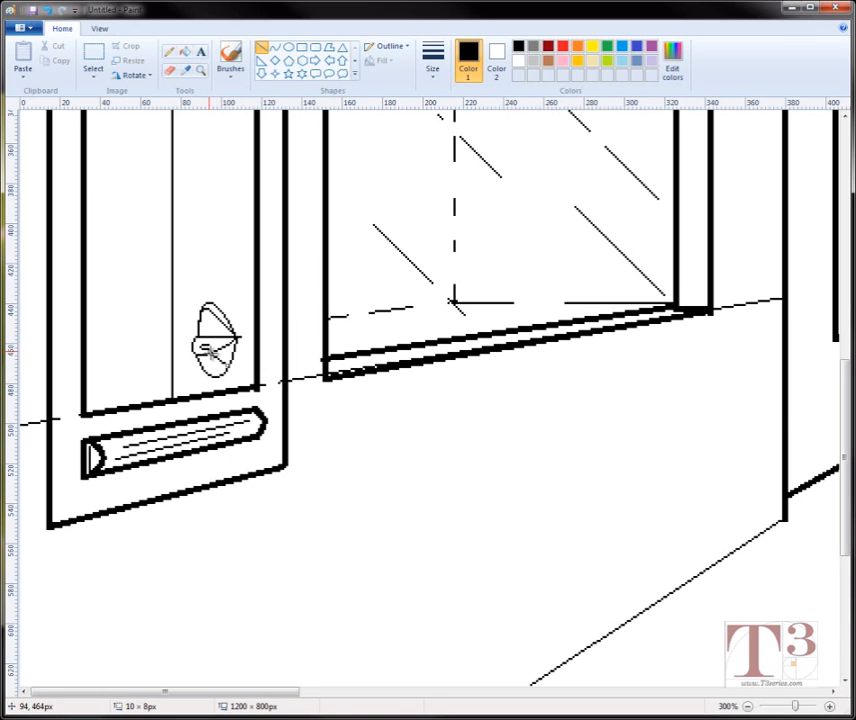
{"action": "left_click", "coordinate": [191, 376]}
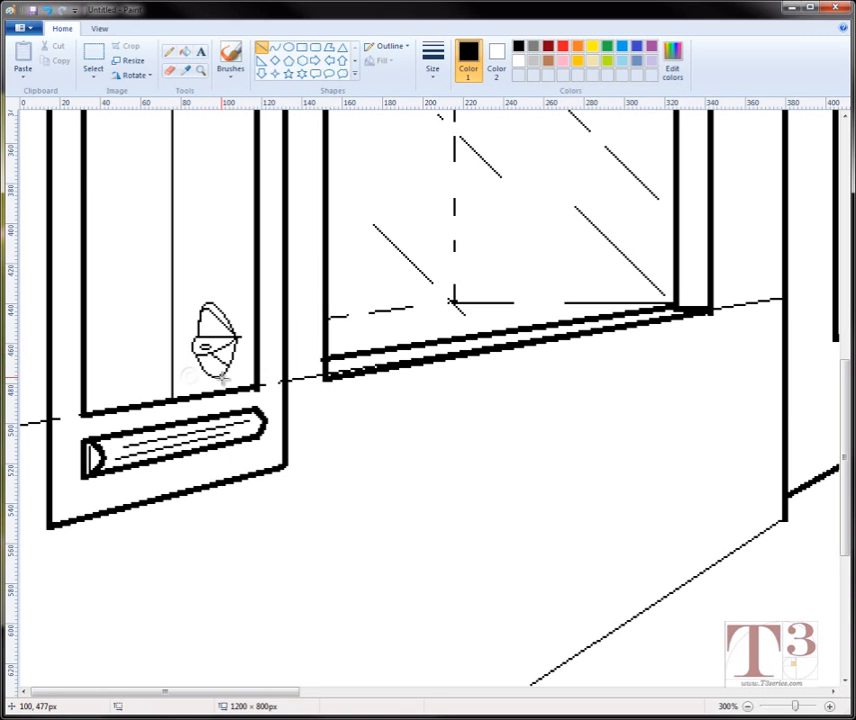
{"action": "left_click_drag", "start_coordinate": [223, 379], "coordinate": [208, 357]}
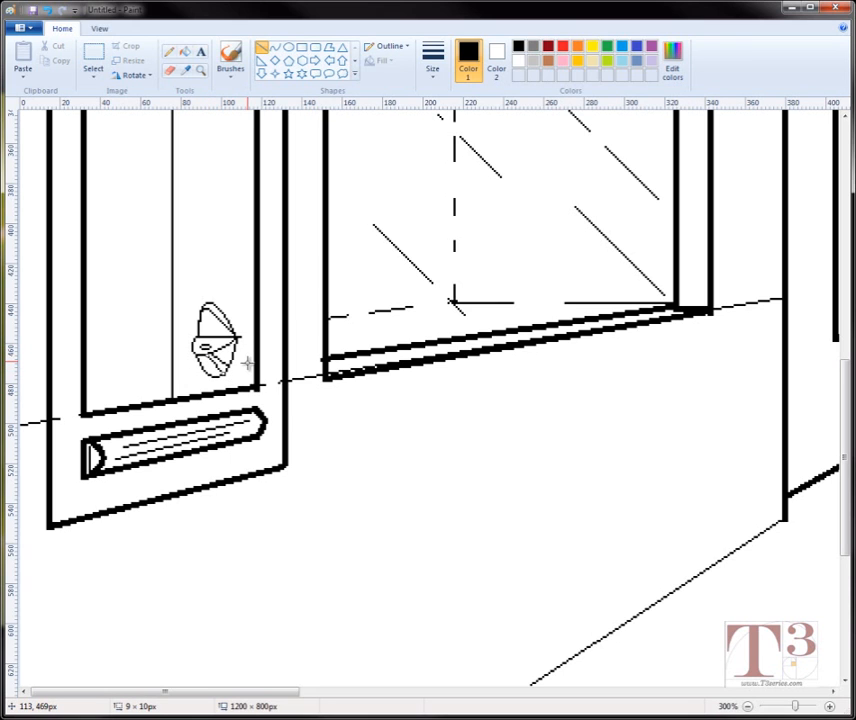
{"action": "left_click", "coordinate": [248, 363]}
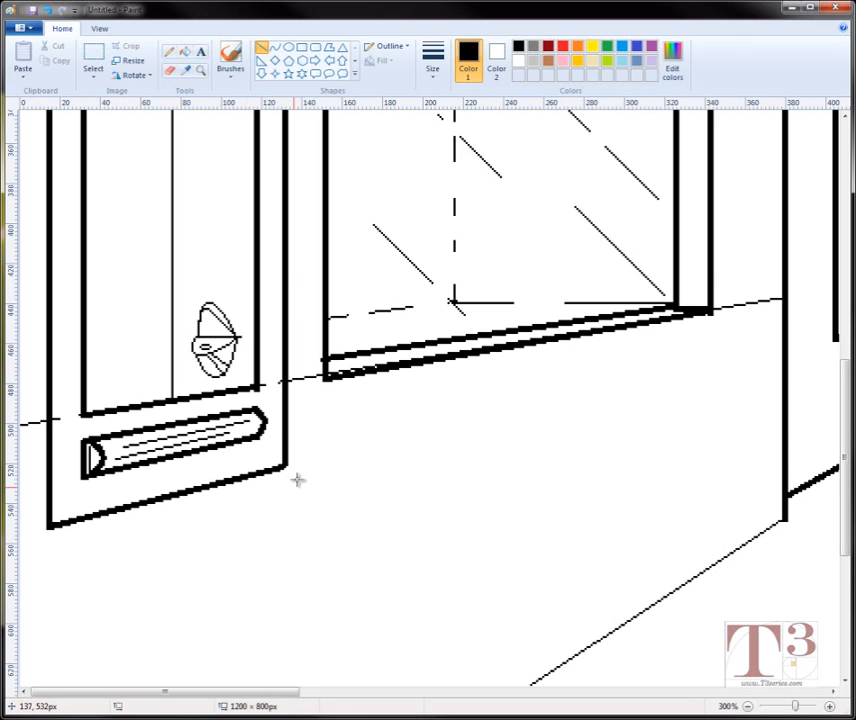
Step: Erase the leftover perspective guide line between the recess frame and the window and on the frame's outer side toward the canvas edge
{"action": "left_click", "coordinate": [172, 72]}
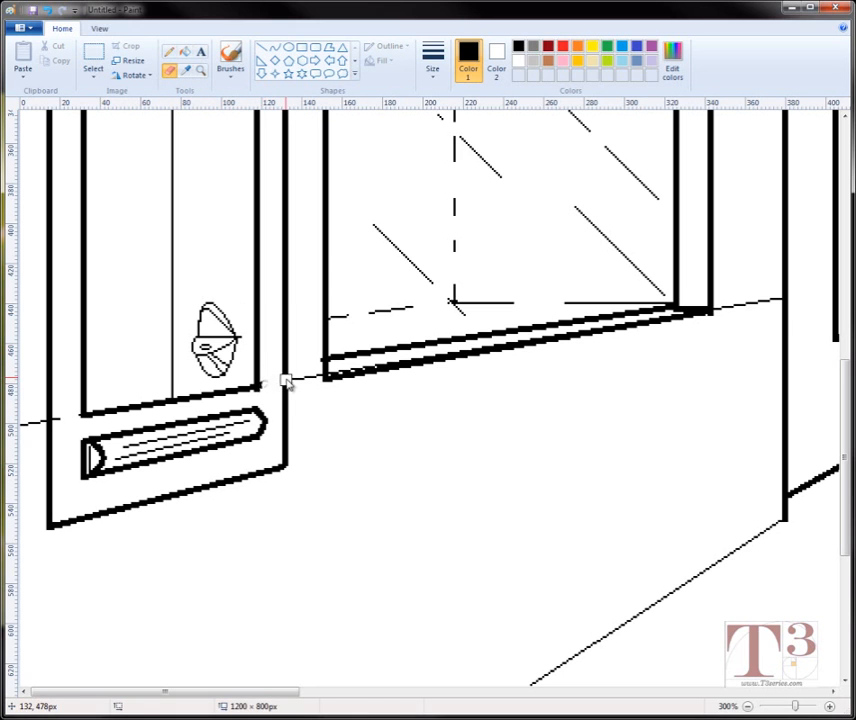
{"action": "left_click_drag", "start_coordinate": [295, 384], "coordinate": [318, 375]}
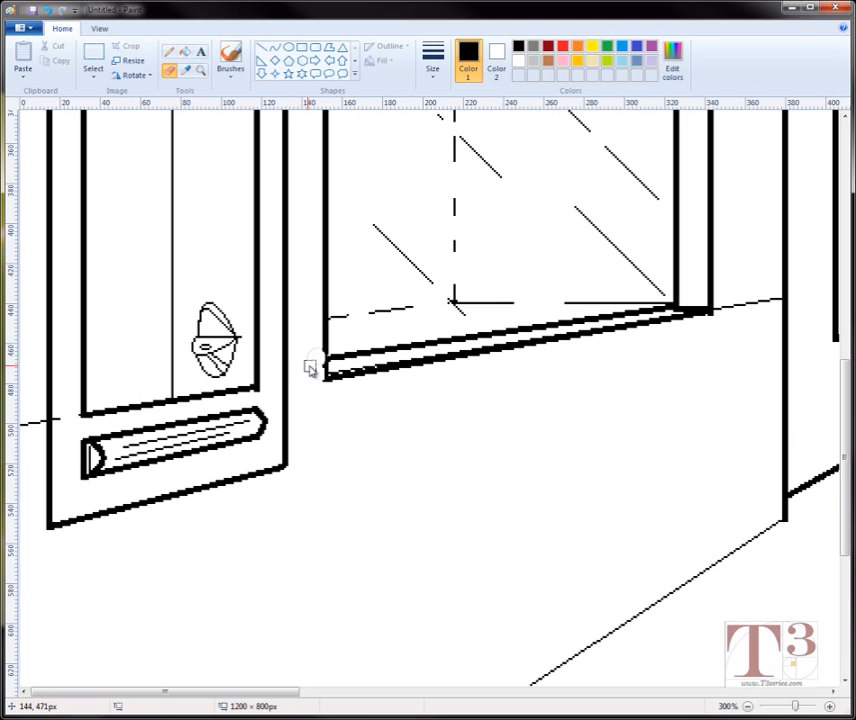
{"action": "key", "text": "ctrl+z"}
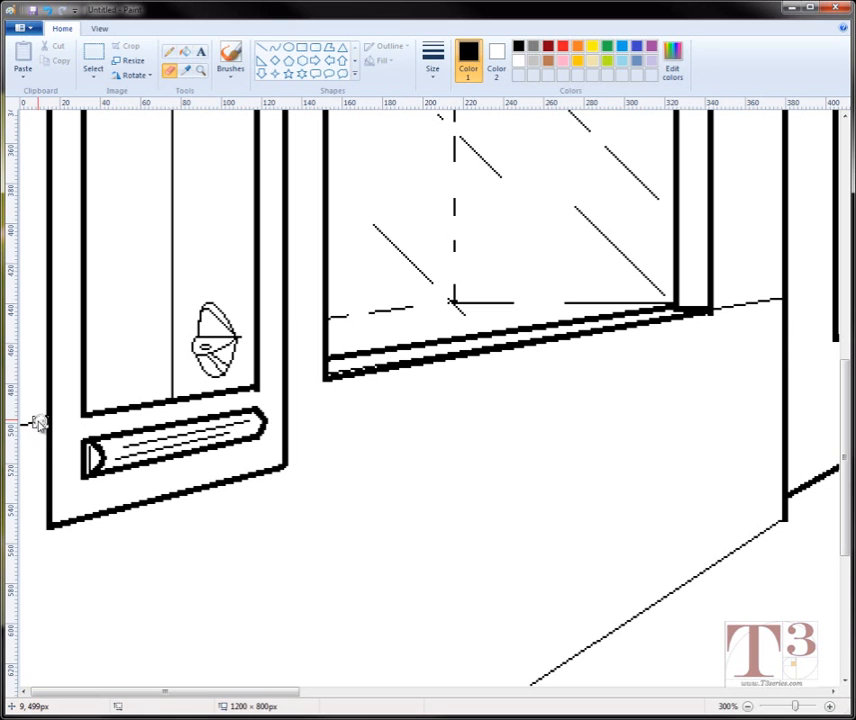
{"action": "key", "text": "ctrl+z"}
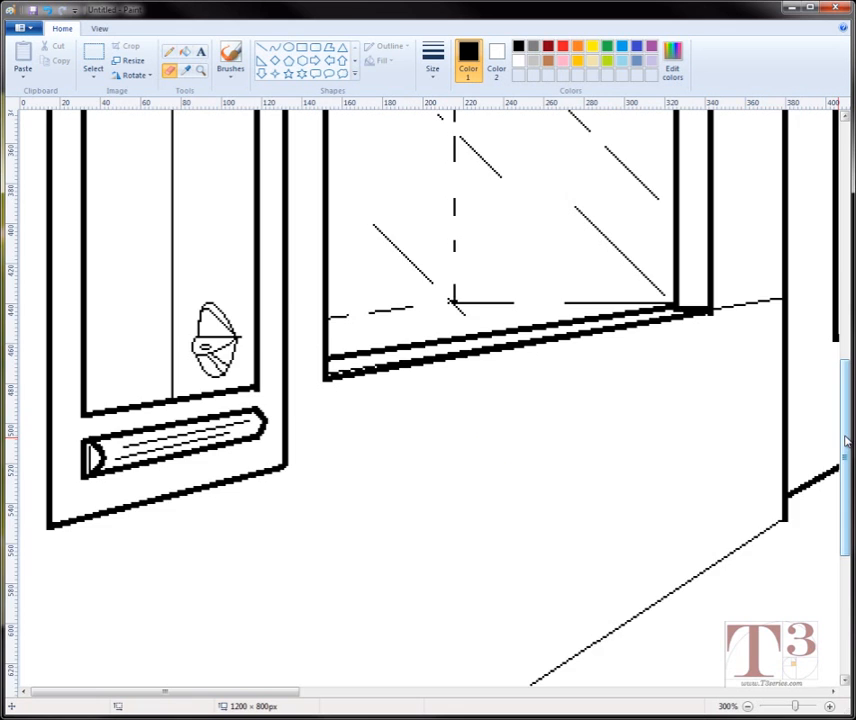
{"action": "left_click_drag", "start_coordinate": [846, 441], "coordinate": [848, 363]}
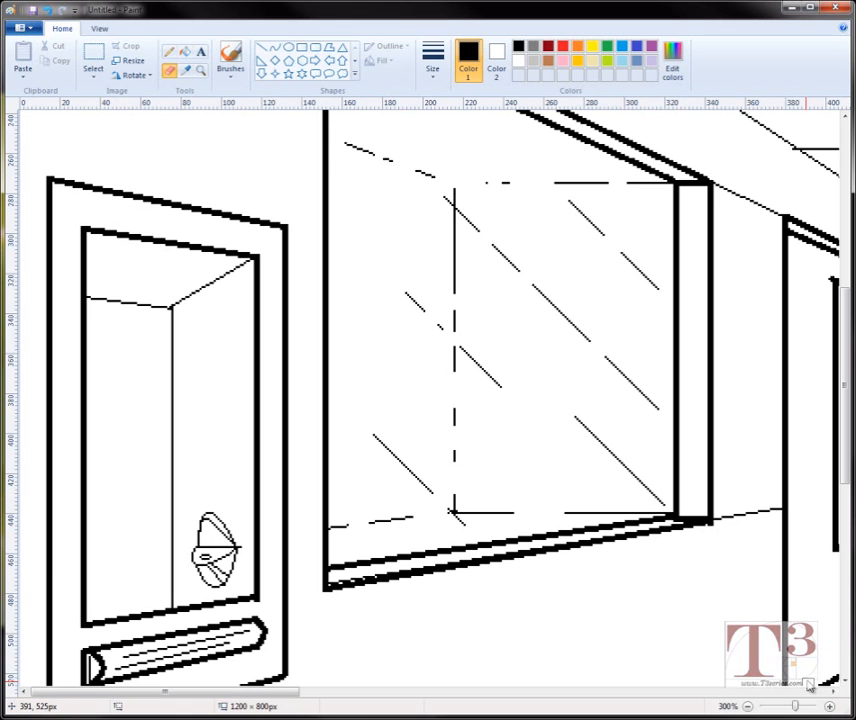
{"action": "left_click", "coordinate": [746, 707]}
{"action": "left_click", "coordinate": [746, 707]}
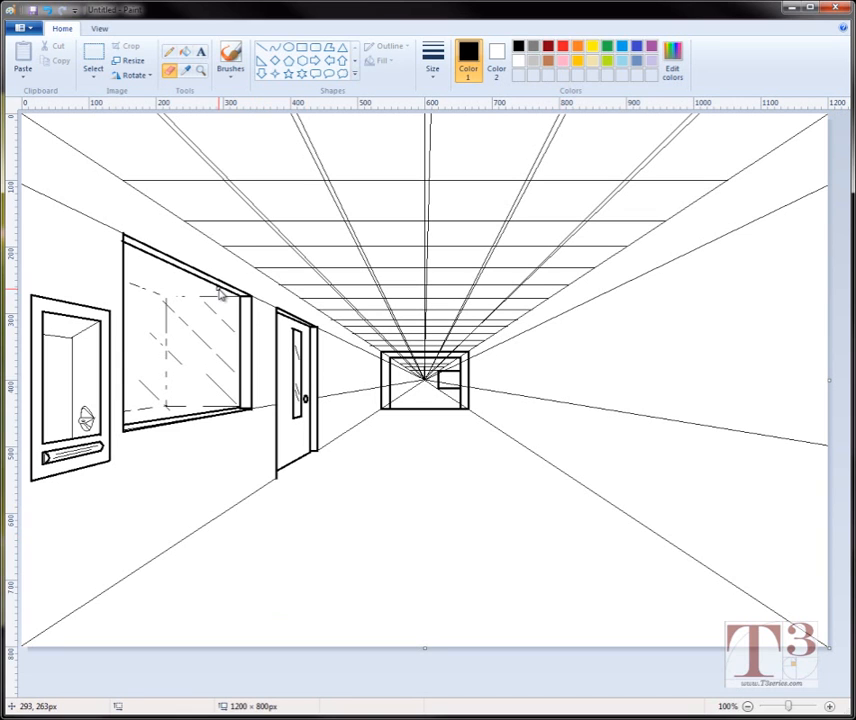
Step: Erase the leftover thin perspective guide lines on the left wall around the large window and beside the door
{"action": "left_click_drag", "start_coordinate": [222, 293], "coordinate": [266, 302]}
{"action": "left_click", "coordinate": [202, 72]}
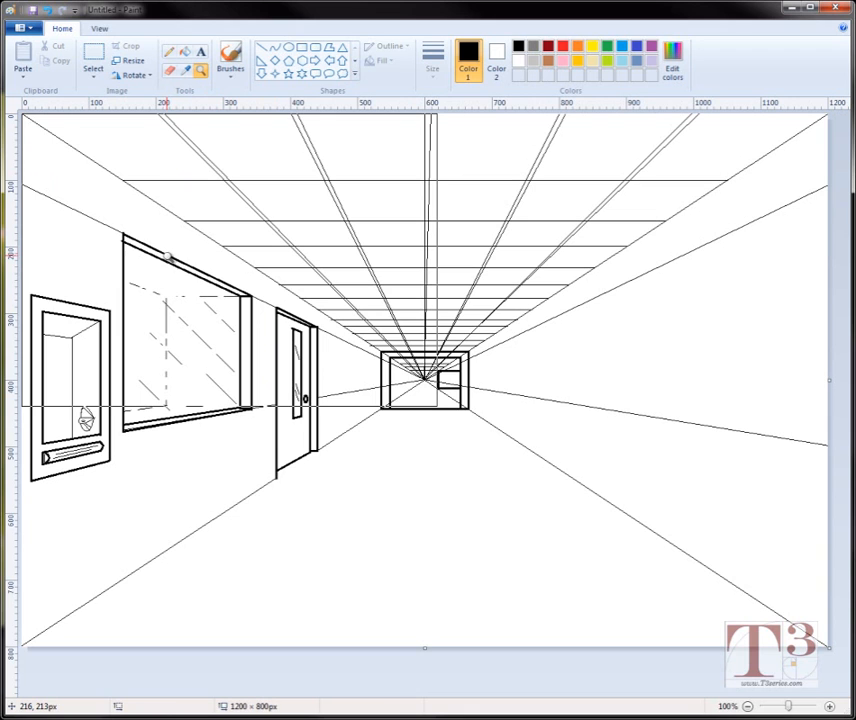
{"action": "left_click", "coordinate": [194, 268]}
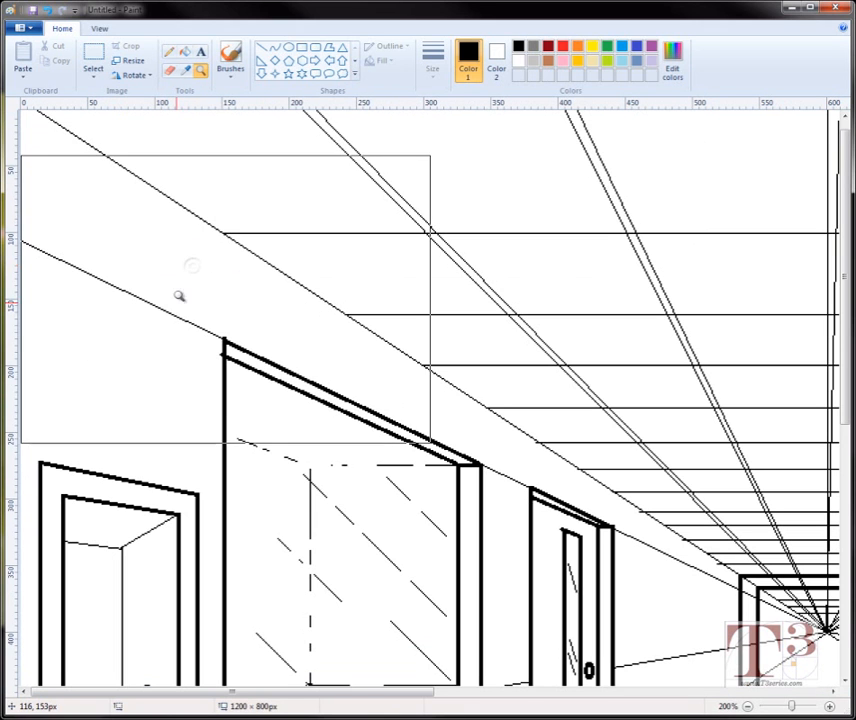
{"action": "left_click", "coordinate": [167, 76]}
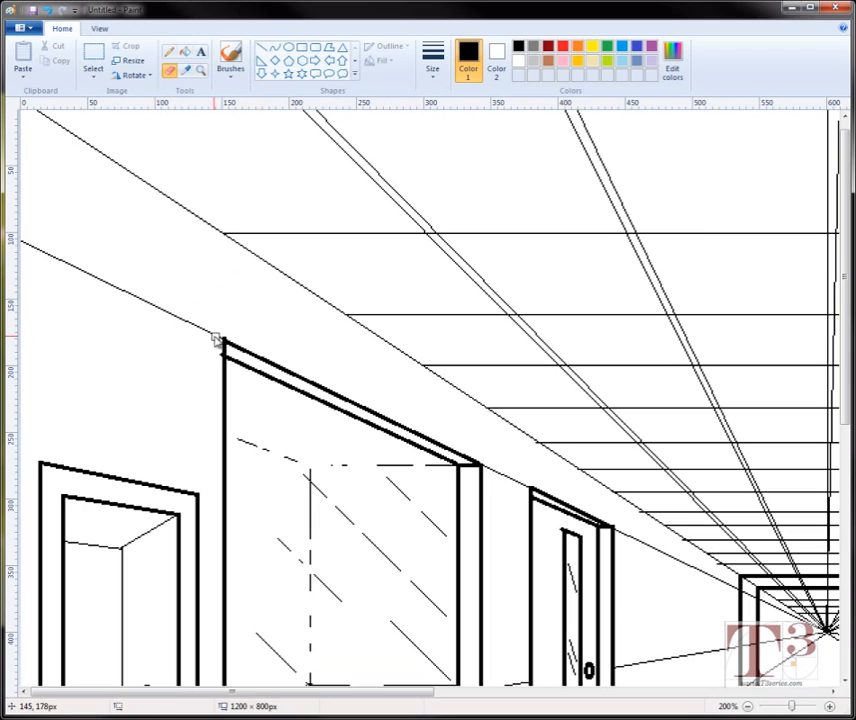
{"action": "left_click_drag", "start_coordinate": [219, 340], "coordinate": [27, 246]}
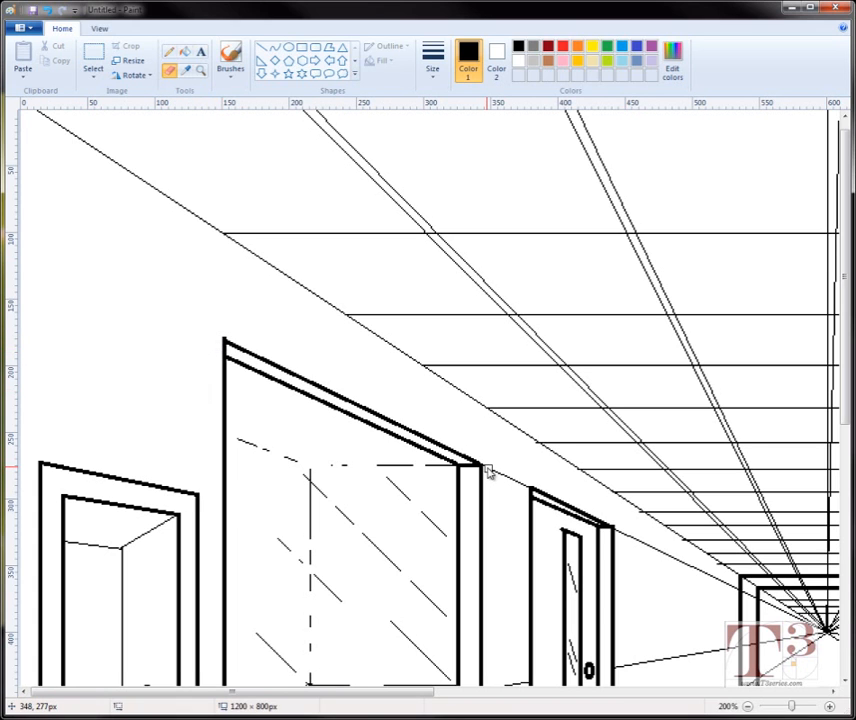
{"action": "left_click_drag", "start_coordinate": [489, 465], "coordinate": [521, 482]}
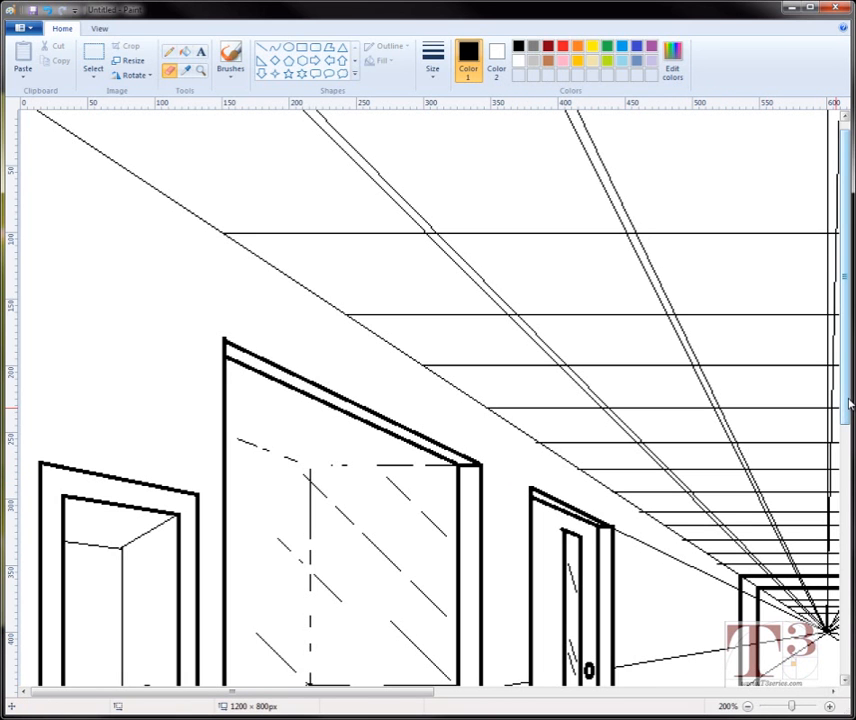
{"action": "left_click_drag", "start_coordinate": [843, 412], "coordinate": [848, 492]}
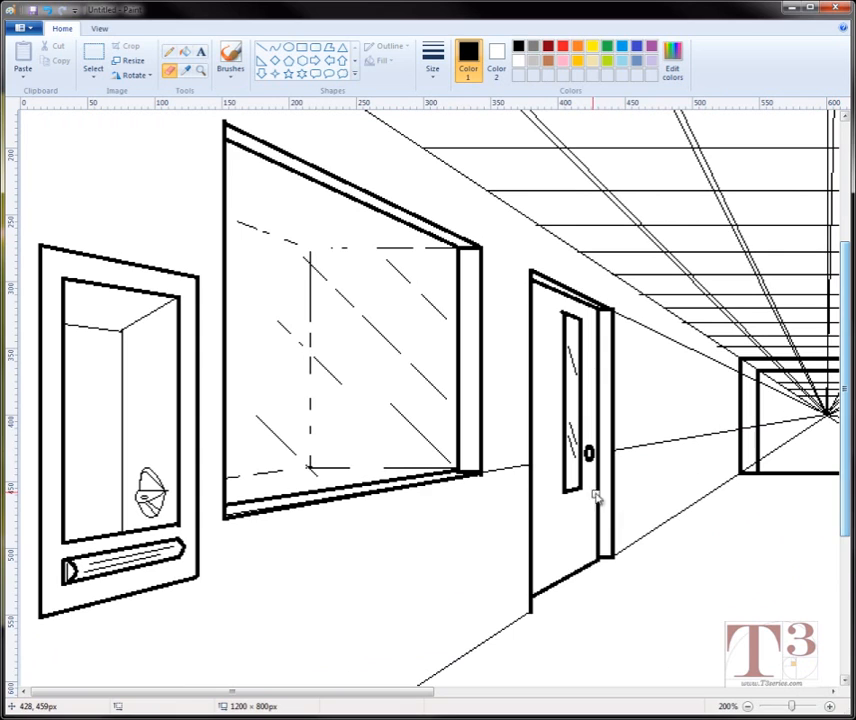
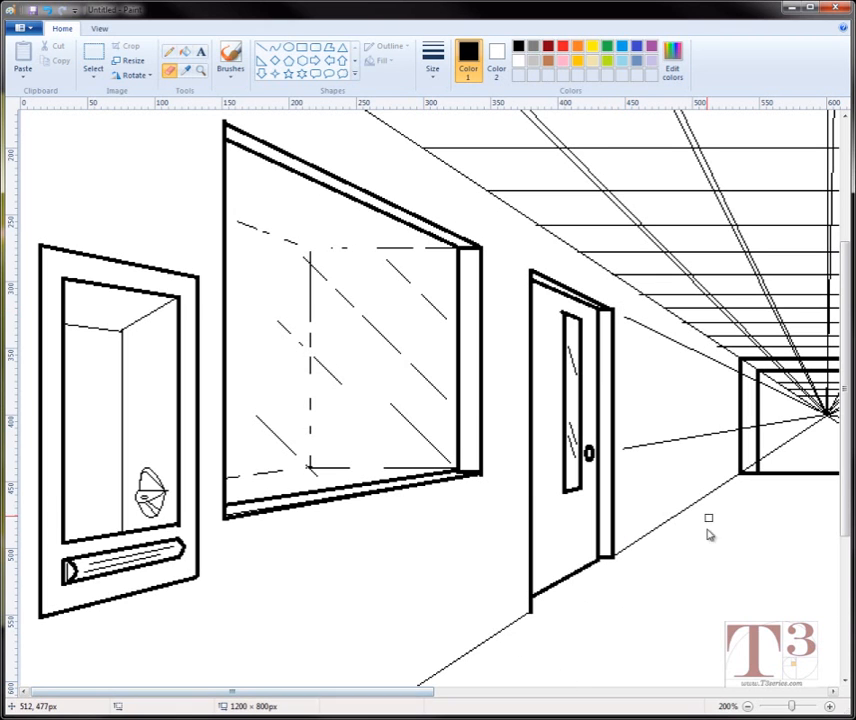
{"action": "left_click", "coordinate": [747, 706]}
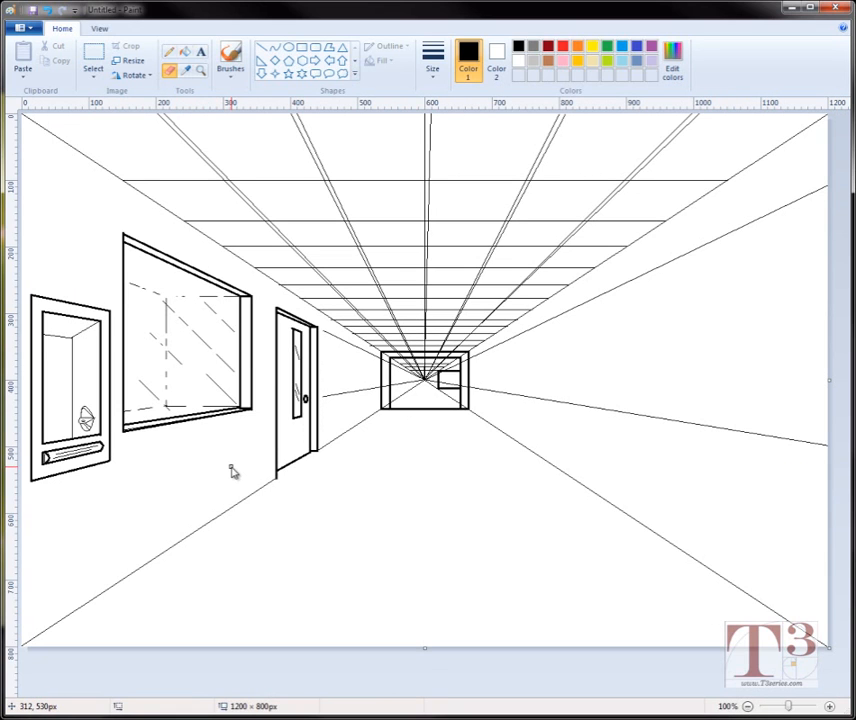
Step: Trace the left wall's floor edge from the door to the canvas corner and its full ceiling edge with second-thinnest black lines
{"action": "left_click", "coordinate": [262, 48]}
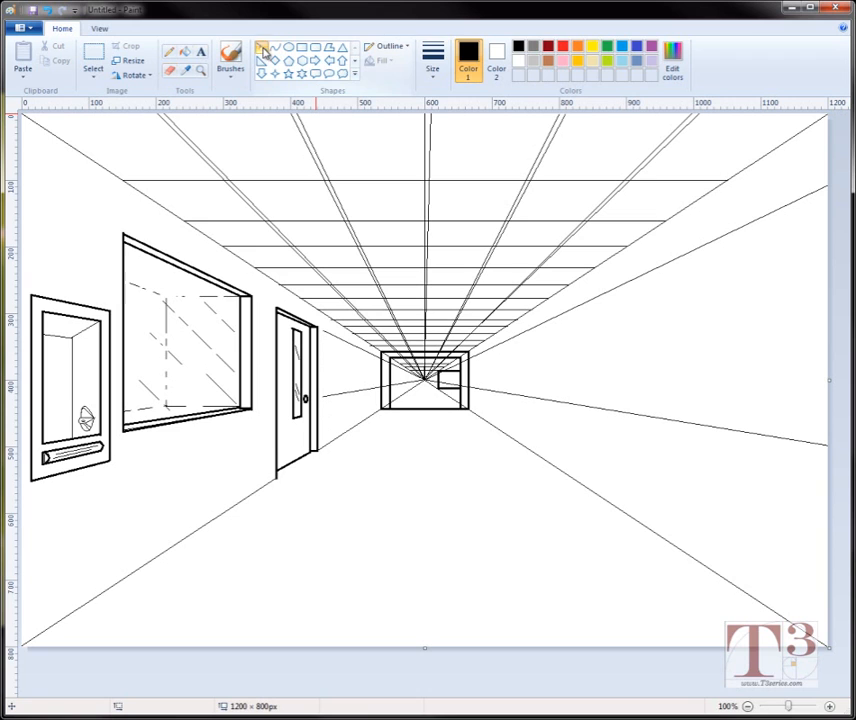
{"action": "left_click", "coordinate": [432, 71]}
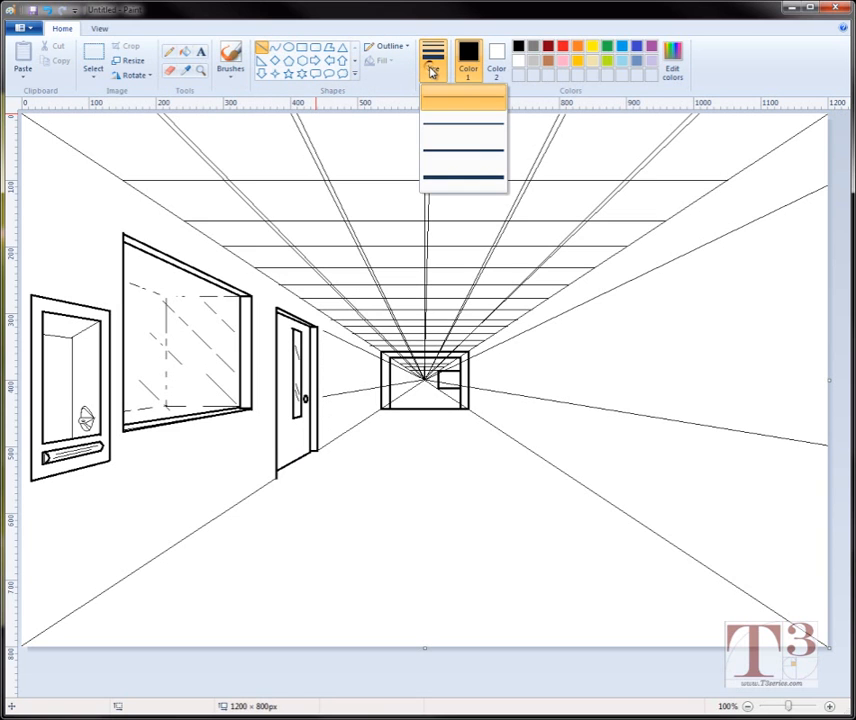
{"action": "left_click", "coordinate": [451, 130]}
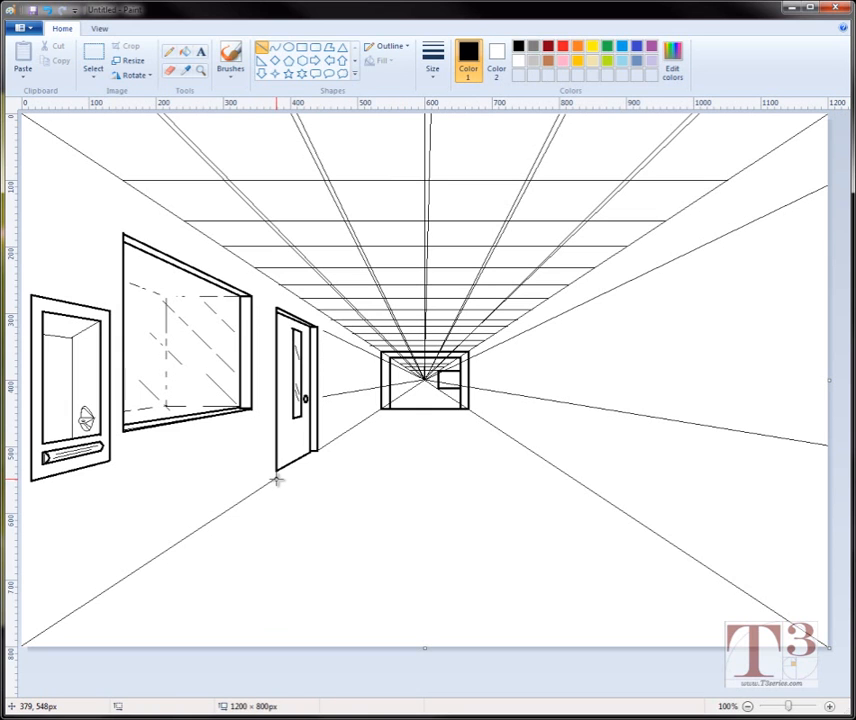
{"action": "left_click_drag", "start_coordinate": [276, 481], "coordinate": [21, 644]}
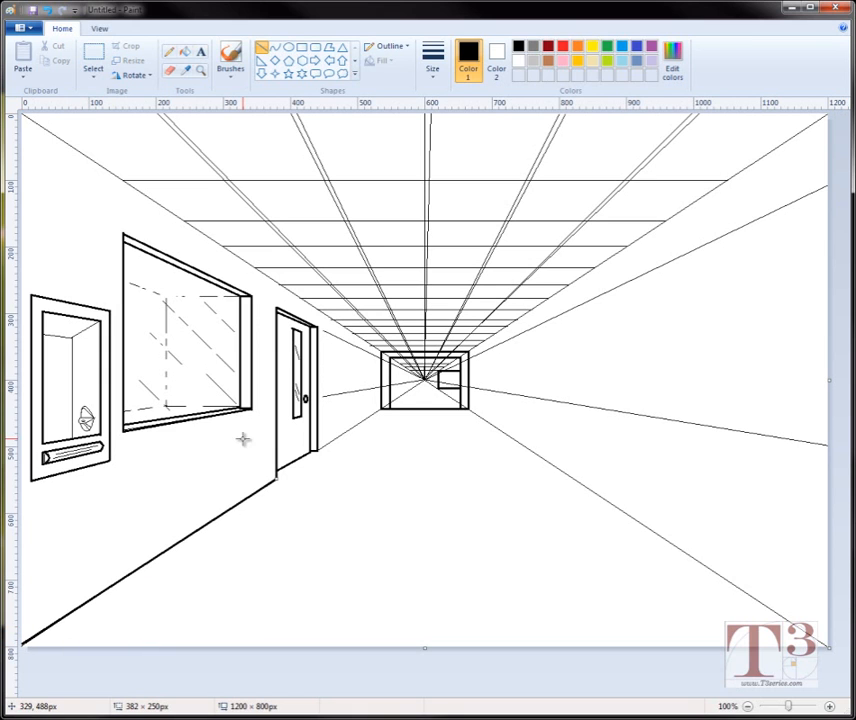
{"action": "left_click", "coordinate": [296, 524]}
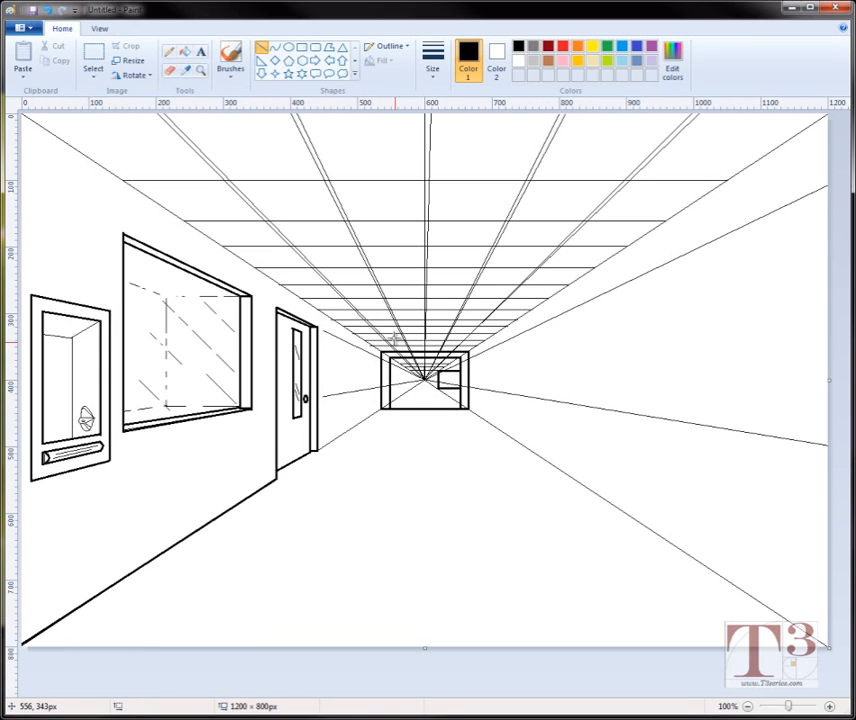
{"action": "left_click_drag", "start_coordinate": [382, 350], "coordinate": [19, 112]}
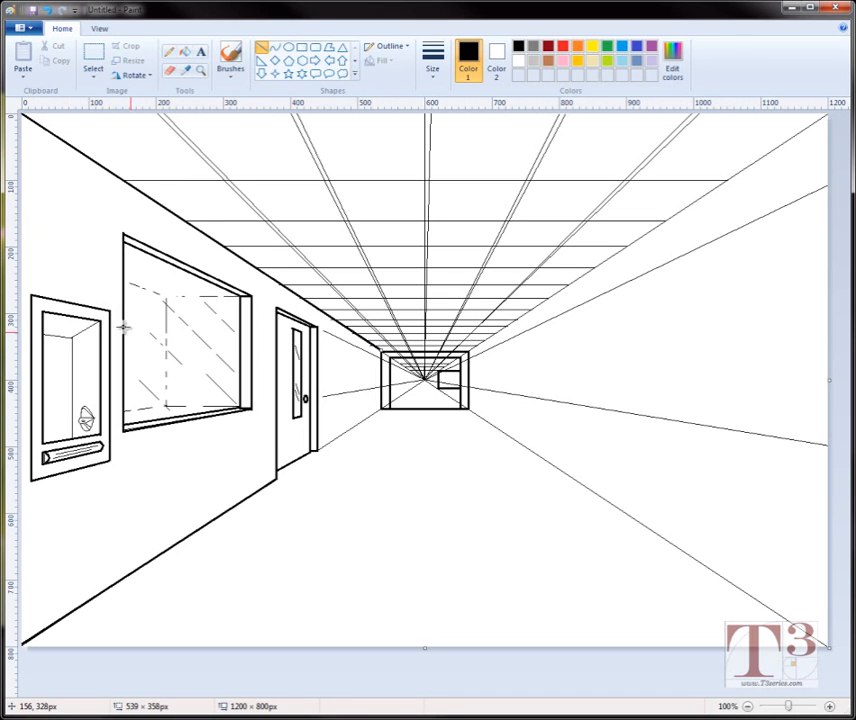
{"action": "left_click", "coordinate": [223, 479]}
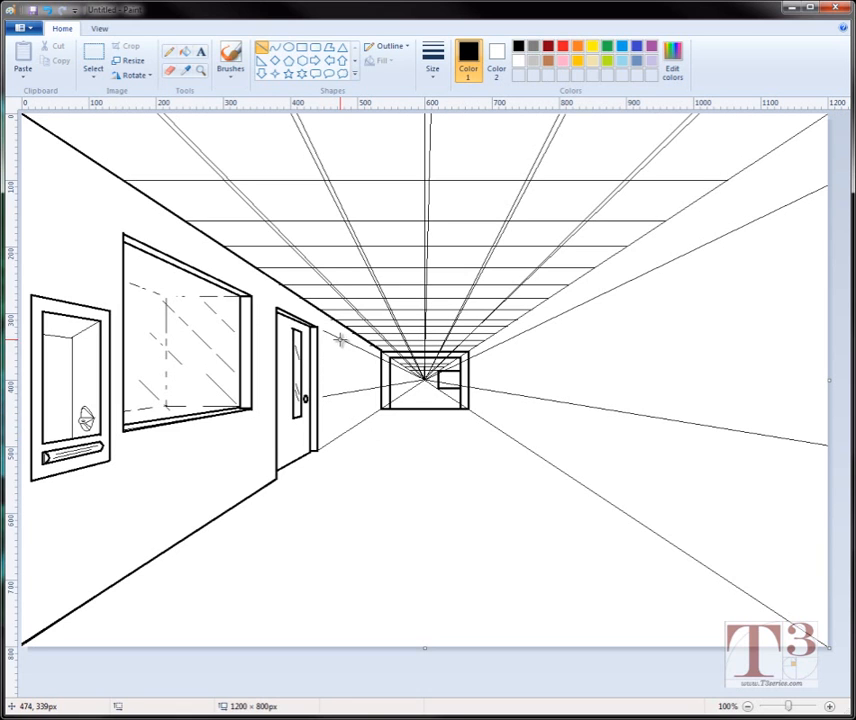
Step: Draw a second-thinnest outlined upright rectangle about 23 × 162 px just beyond the door, standing on the floor guide line
{"action": "left_click", "coordinate": [201, 70]}
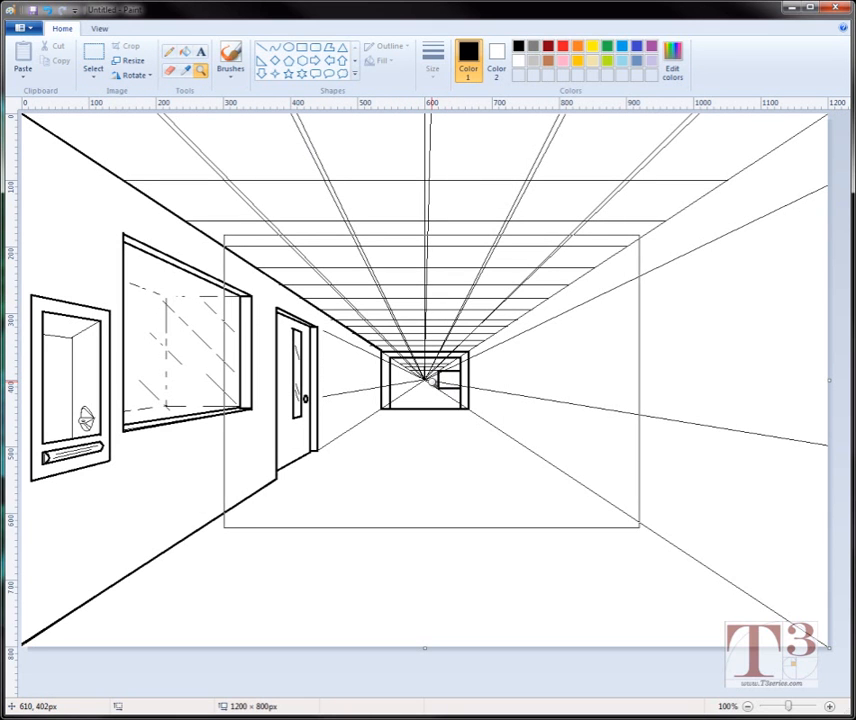
{"action": "left_click", "coordinate": [434, 381]}
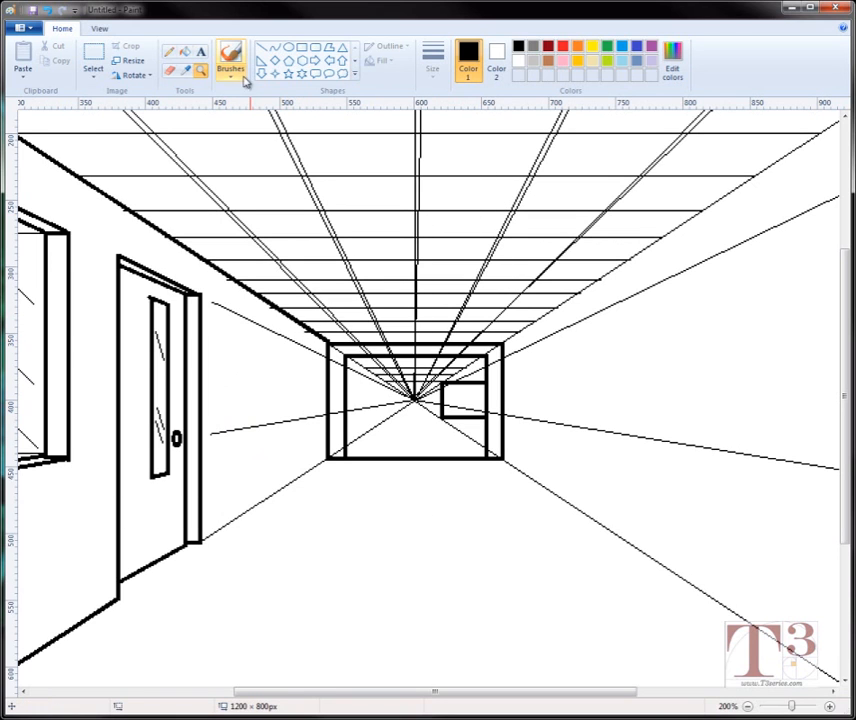
{"action": "left_click", "coordinate": [302, 47]}
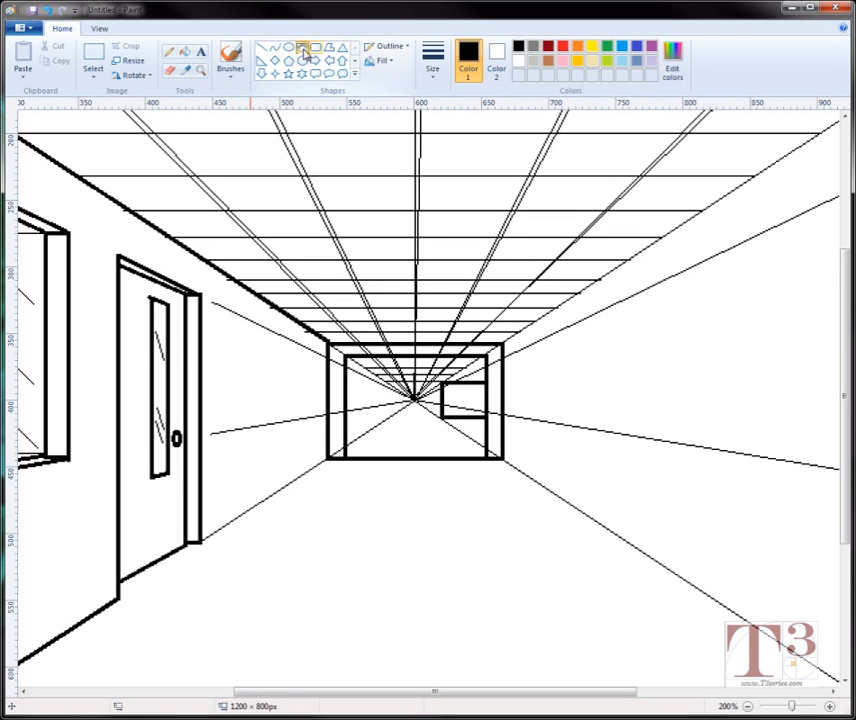
{"action": "left_click", "coordinate": [436, 68]}
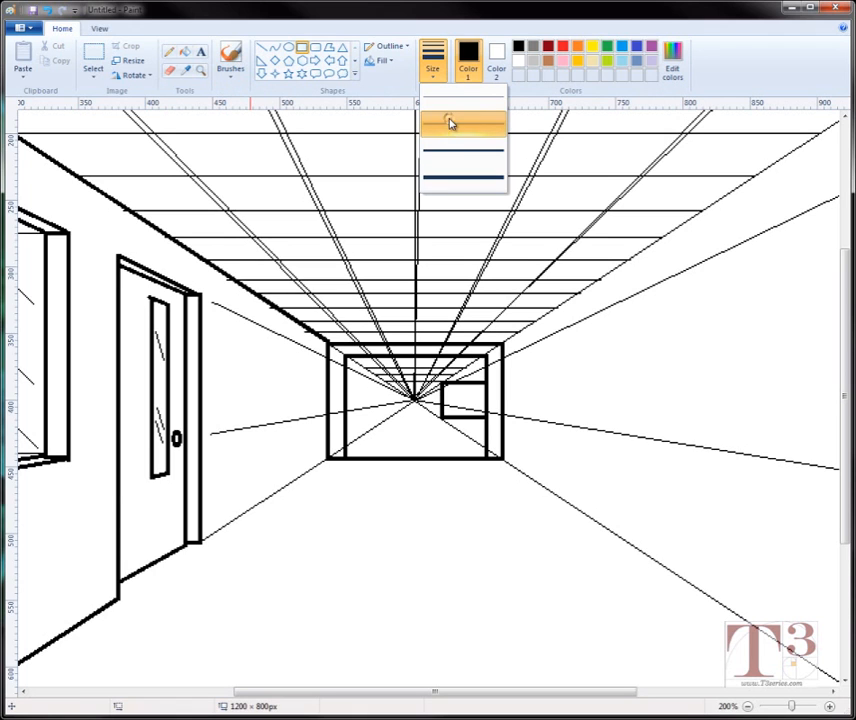
{"action": "left_click", "coordinate": [450, 123]}
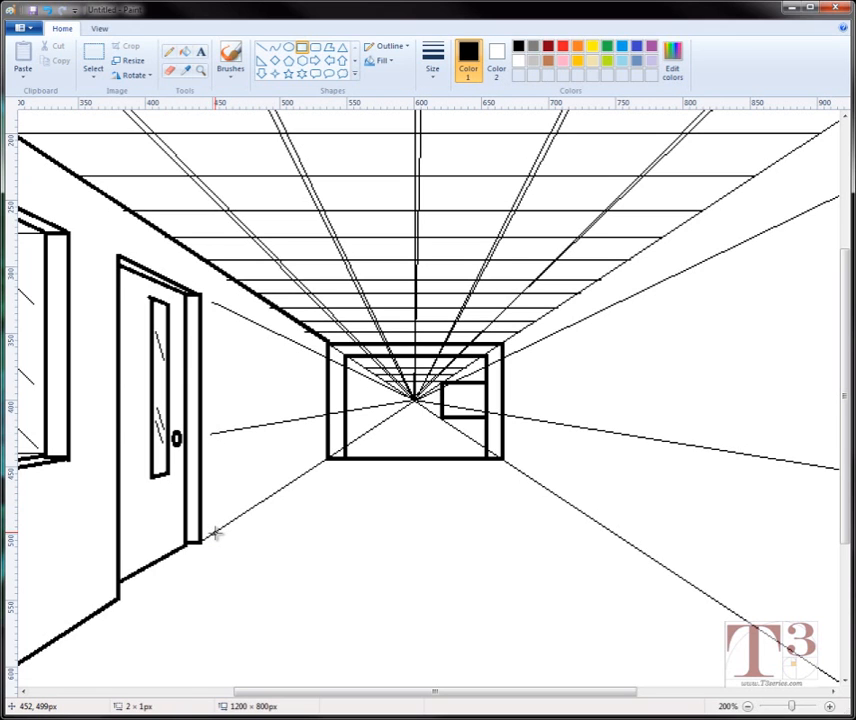
{"action": "left_click_drag", "start_coordinate": [215, 533], "coordinate": [252, 321]}
{"action": "key", "text": "Escape"}
{"action": "left_click_drag", "start_coordinate": [216, 530], "coordinate": [245, 317]}
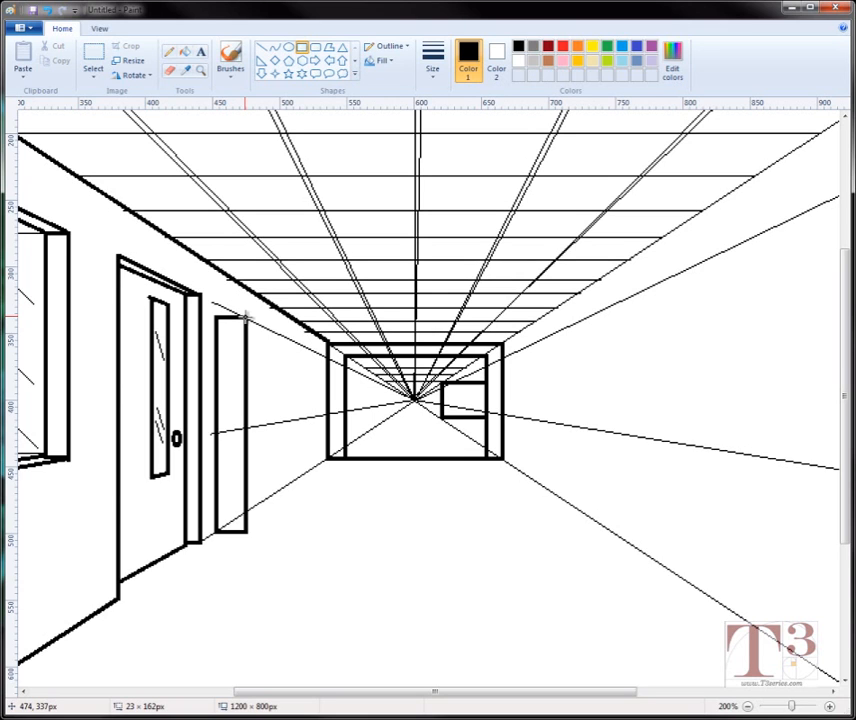
{"action": "left_click_drag", "start_coordinate": [245, 318], "coordinate": [246, 317]}
{"action": "left_click", "coordinate": [284, 357]}
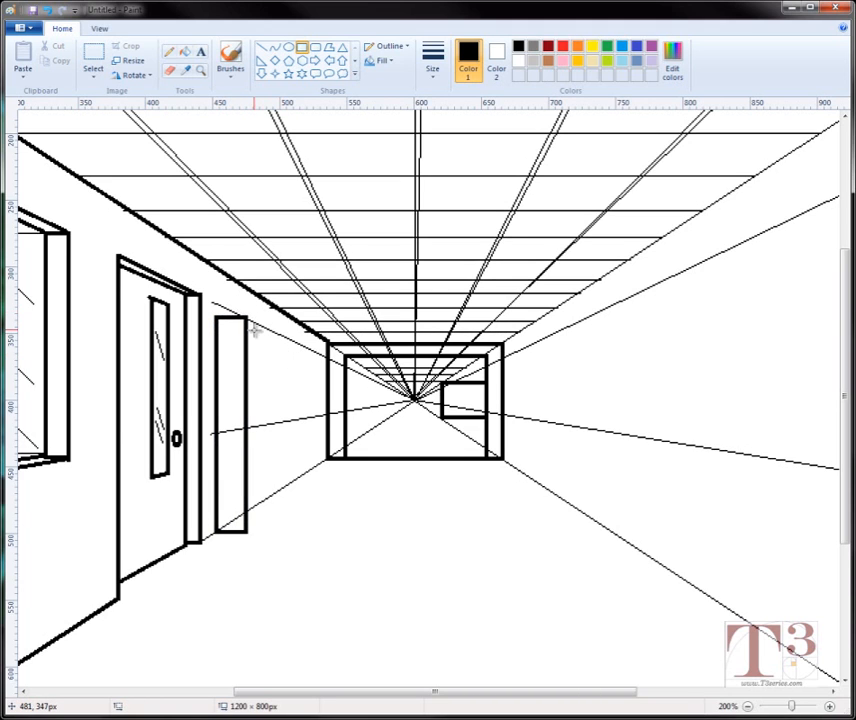
Step: Add a sloped line about 24 × 24 px from the rectangle's upper right corner and extend its left side up about 26 px
{"action": "left_click", "coordinate": [262, 49]}
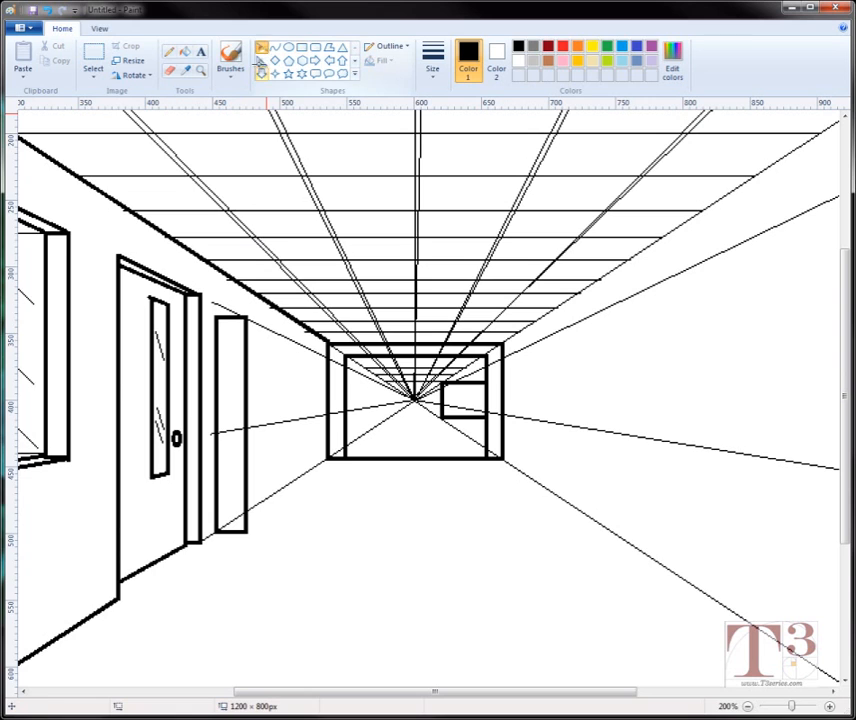
{"action": "left_click_drag", "start_coordinate": [247, 316], "coordinate": [215, 286]}
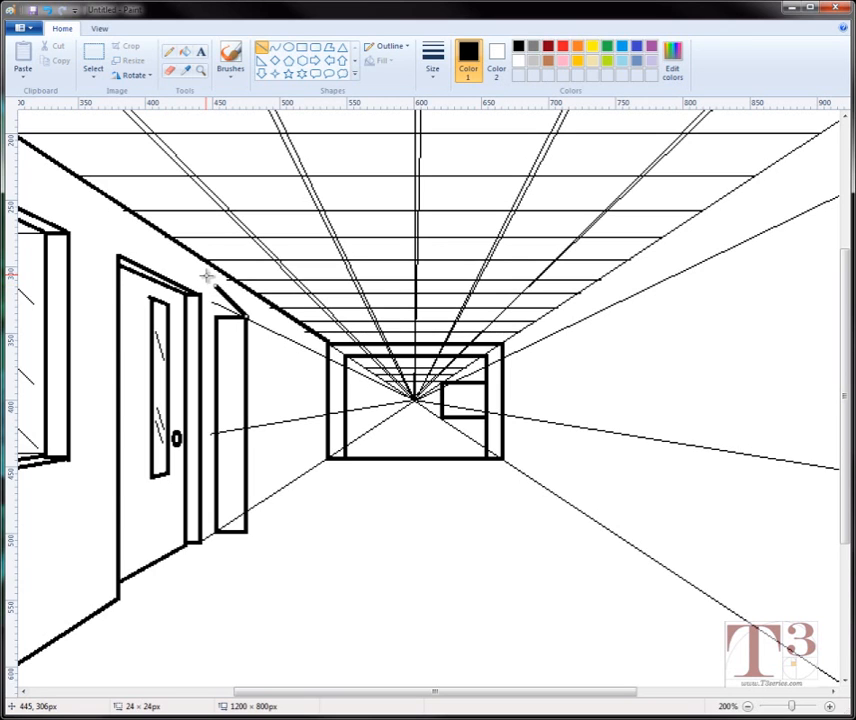
{"action": "left_click", "coordinate": [206, 274]}
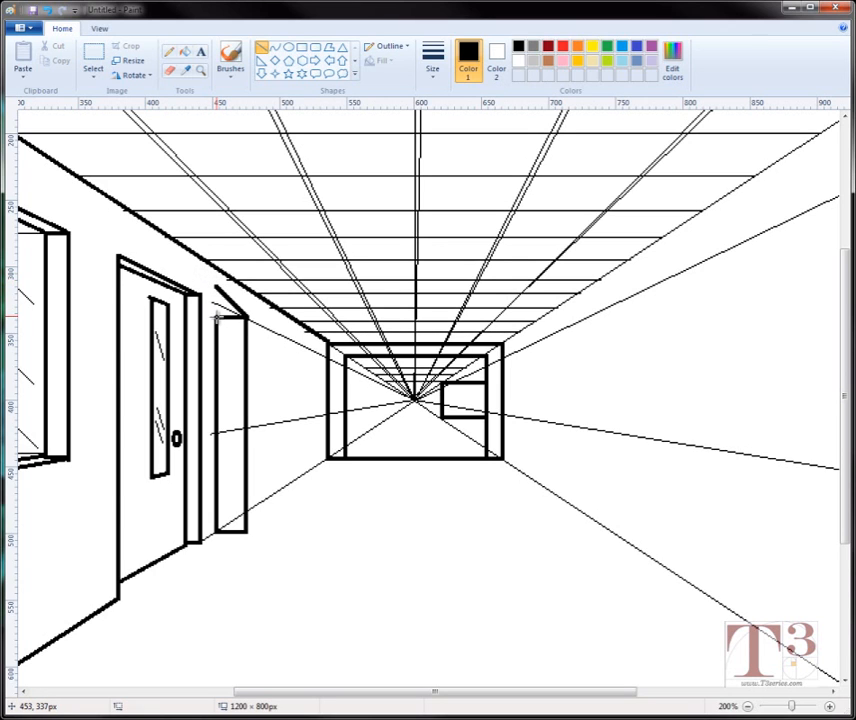
{"action": "left_click_drag", "start_coordinate": [215, 317], "coordinate": [222, 287]}
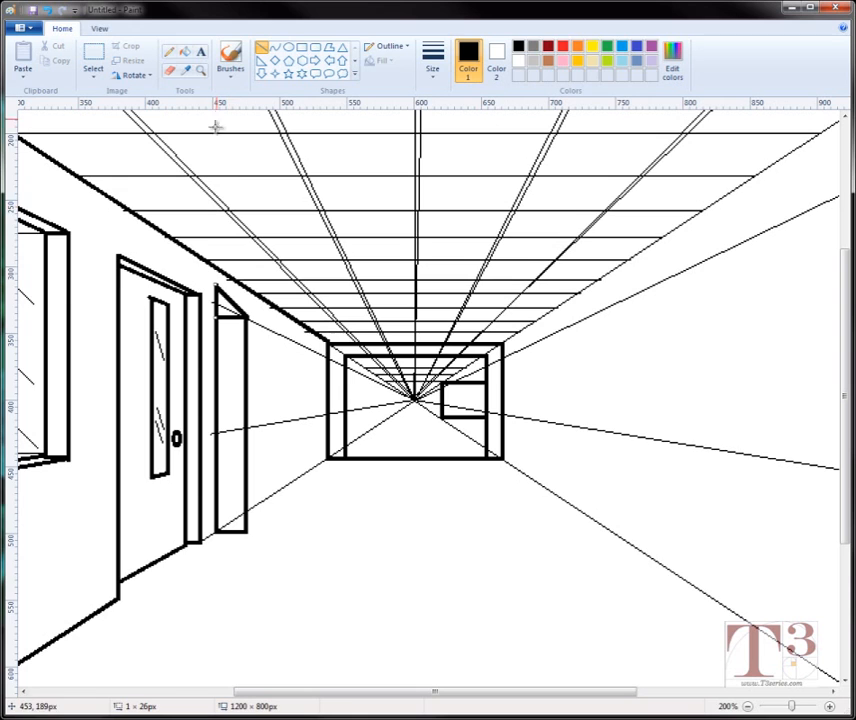
Step: Erase the horizontal line below the sloped top and redraw the damaged upper parts of the left and right sides
{"action": "left_click", "coordinate": [170, 72]}
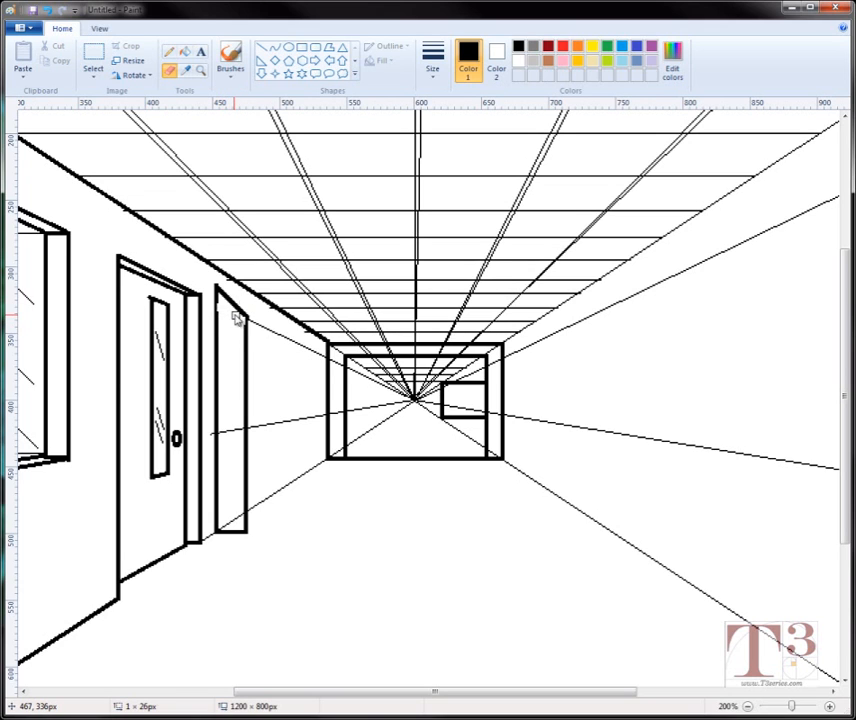
{"action": "left_click", "coordinate": [262, 47]}
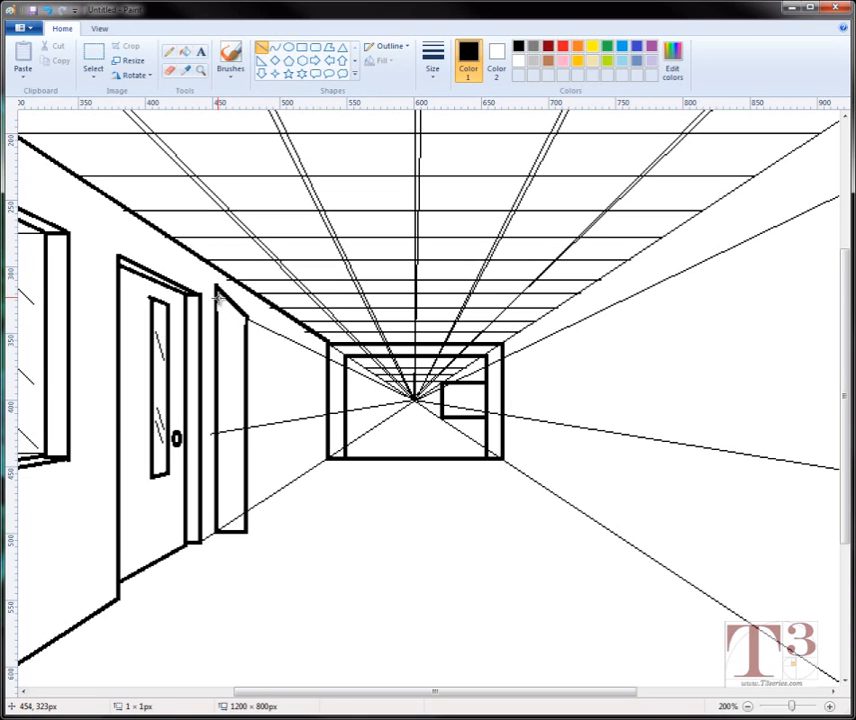
{"action": "mouse_move", "coordinate": [218, 298]}
{"action": "left_mouse_down"}
{"action": "mouse_move", "coordinate": [214, 325]}
{"action": "mouse_move", "coordinate": [217, 290]}
{"action": "left_mouse_up"}
{"action": "key", "text": "ctrl+z"}
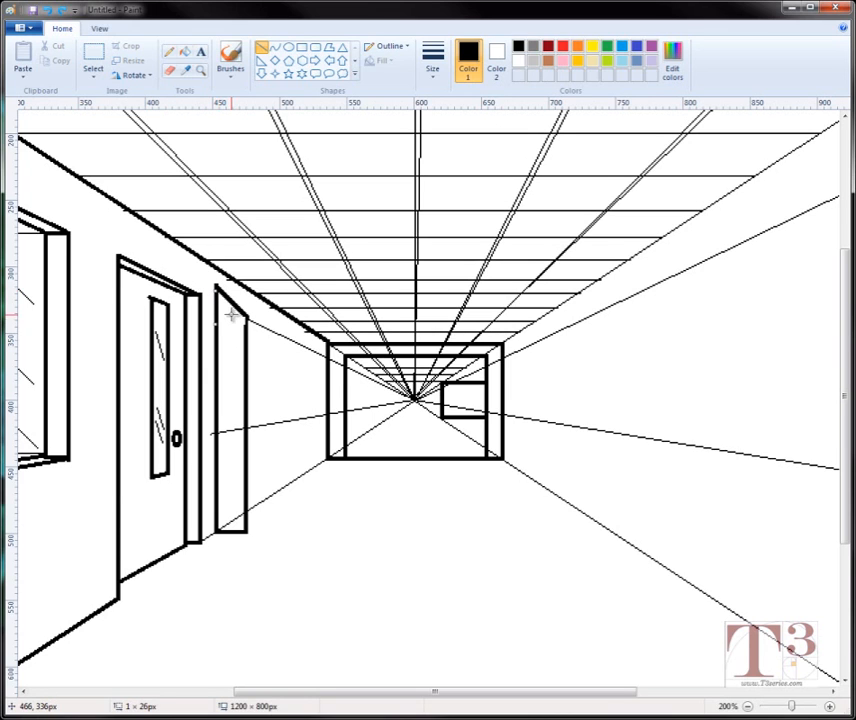
{"action": "left_click", "coordinate": [194, 272]}
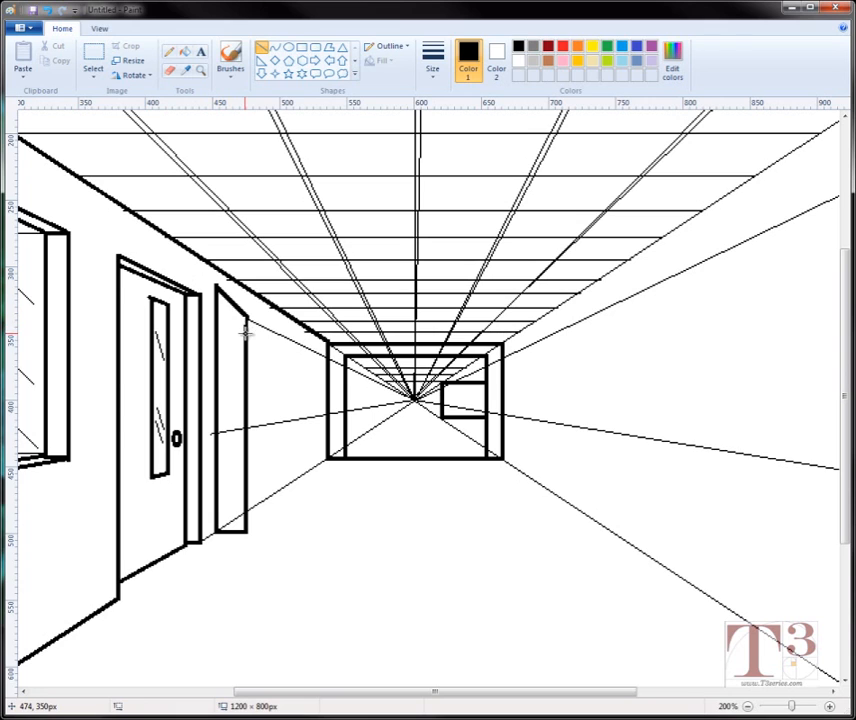
{"action": "mouse_move", "coordinate": [245, 317]}
{"action": "left_mouse_down"}
{"action": "mouse_move", "coordinate": [244, 328]}
{"action": "mouse_move", "coordinate": [246, 318]}
{"action": "left_mouse_up"}
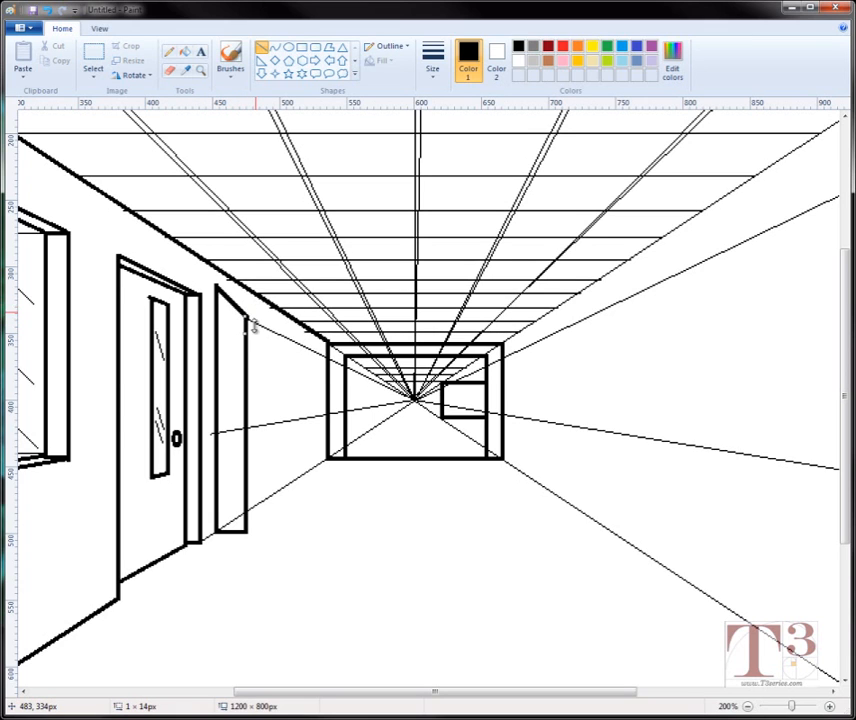
{"action": "left_click", "coordinate": [259, 352]}
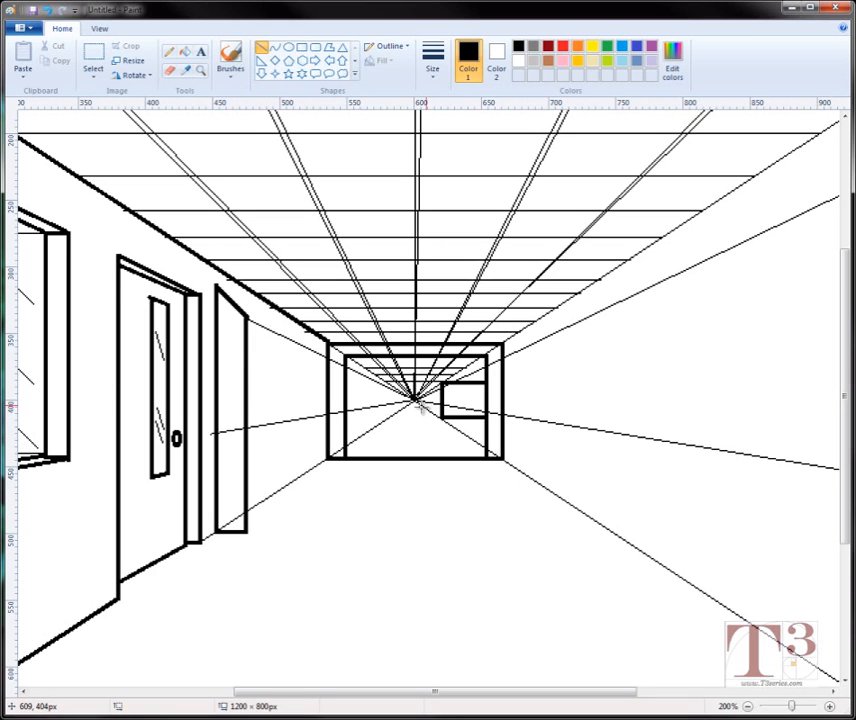
Step: Draw the block's top and bottom edges receding from its right corners toward the vanishing point, ending in line with the back wall's left side
{"action": "left_click_drag", "start_coordinate": [415, 399], "coordinate": [245, 316]}
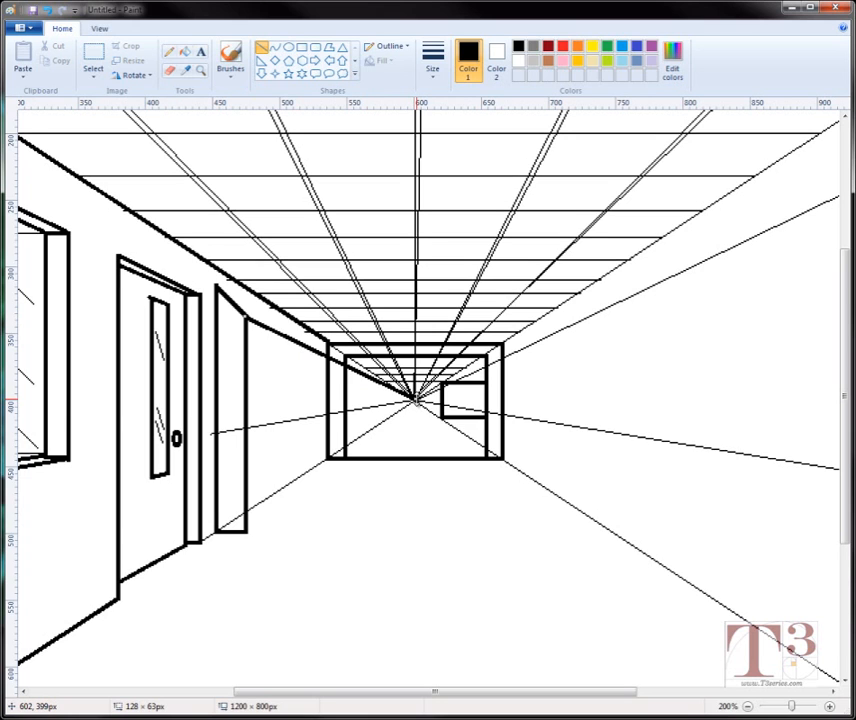
{"action": "left_click_drag", "start_coordinate": [415, 399], "coordinate": [326, 357]}
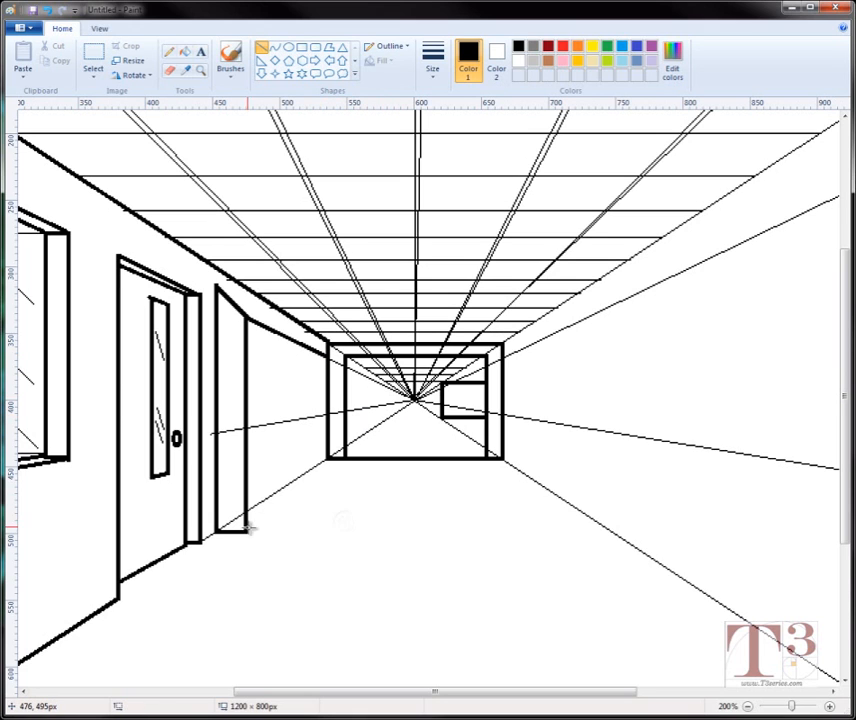
{"action": "left_click_drag", "start_coordinate": [247, 533], "coordinate": [343, 467]}
{"action": "left_click_drag", "start_coordinate": [341, 459], "coordinate": [326, 471]}
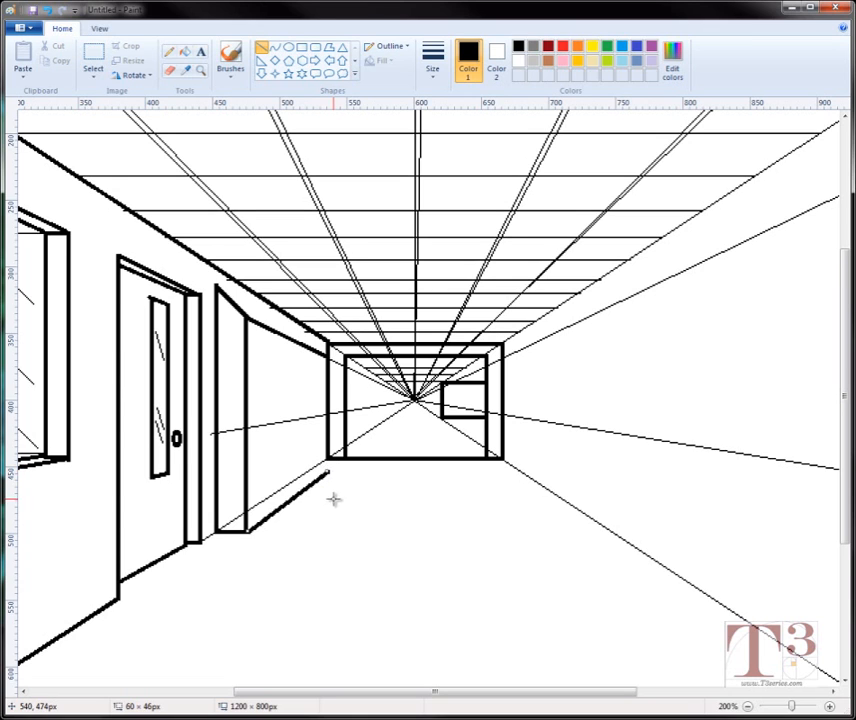
Step: Close the block's far end with a vertical line about 88 px tall along the back wall's left side
{"action": "left_click", "coordinate": [334, 499]}
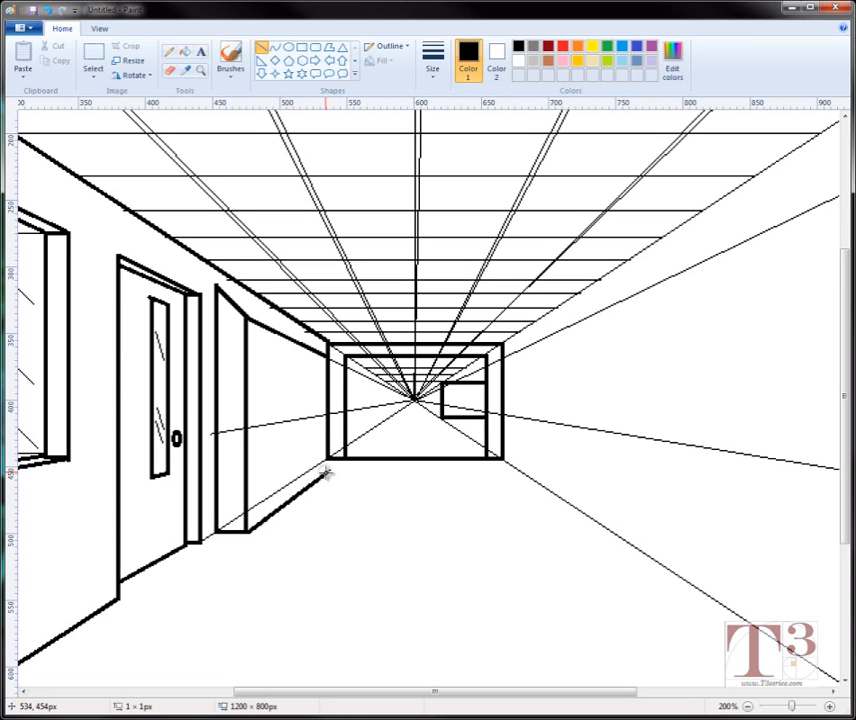
{"action": "left_click_drag", "start_coordinate": [326, 471], "coordinate": [334, 357]}
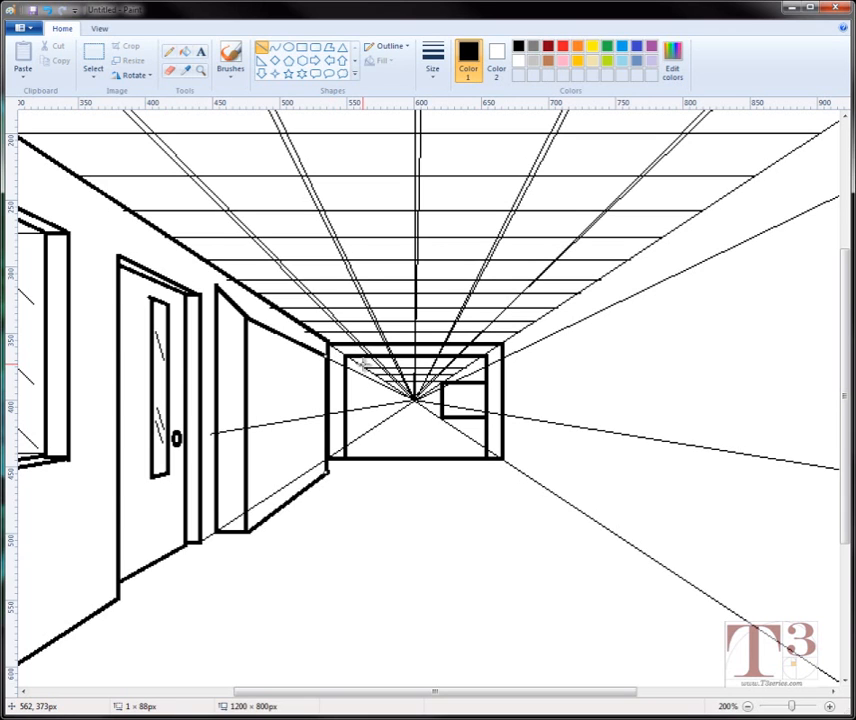
{"action": "left_click", "coordinate": [377, 390]}
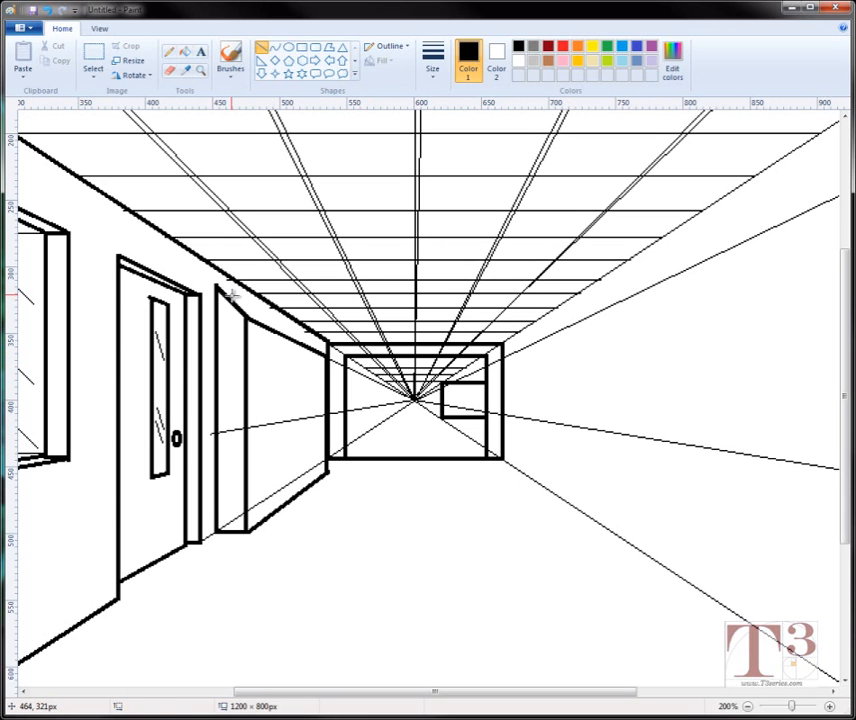
Step: Draw the sloped top's rear edge about 75 × 44 px from its upper left corner and join it to the block's far upper corner
{"action": "left_click_drag", "start_coordinate": [215, 286], "coordinate": [216, 288]}
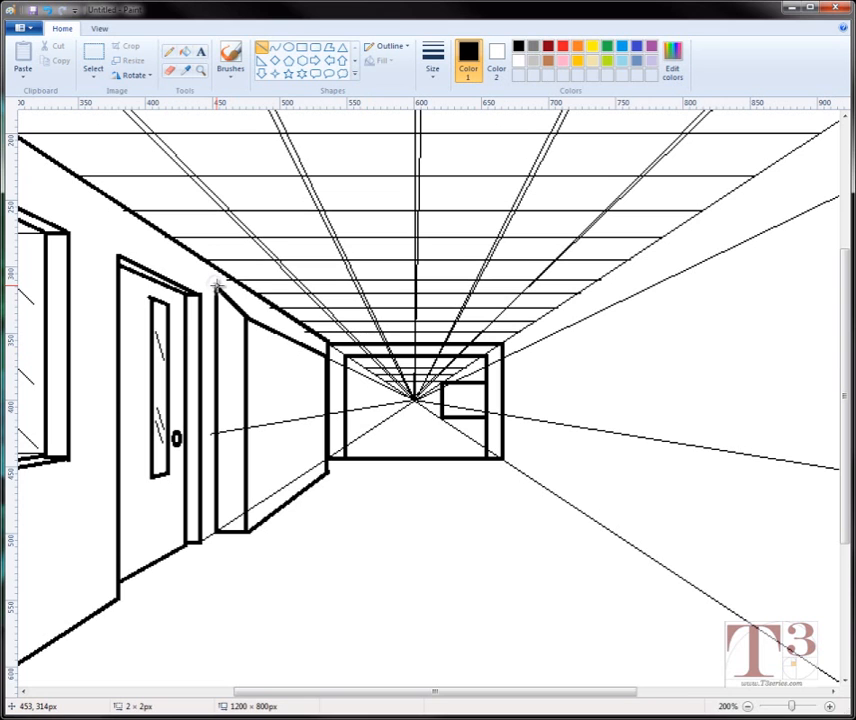
{"action": "key", "text": "ctrl+z"}
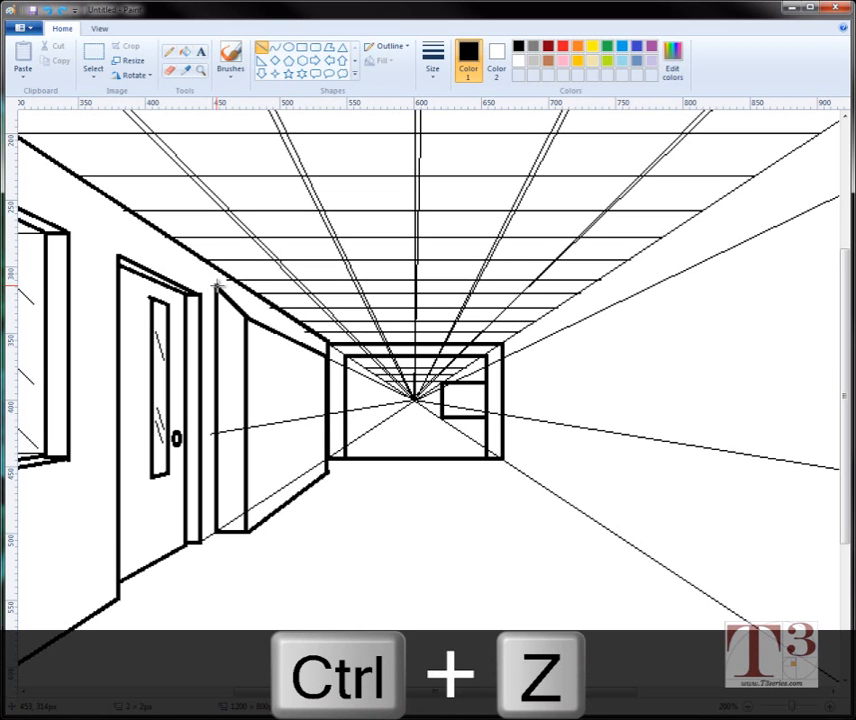
{"action": "left_click_drag", "start_coordinate": [217, 286], "coordinate": [323, 347]}
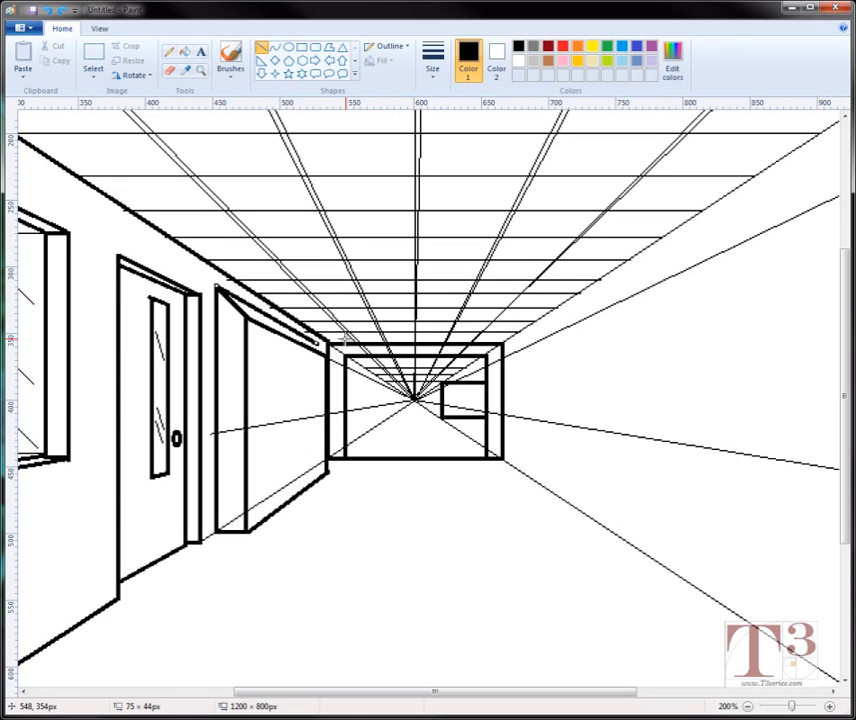
{"action": "left_click", "coordinate": [363, 316]}
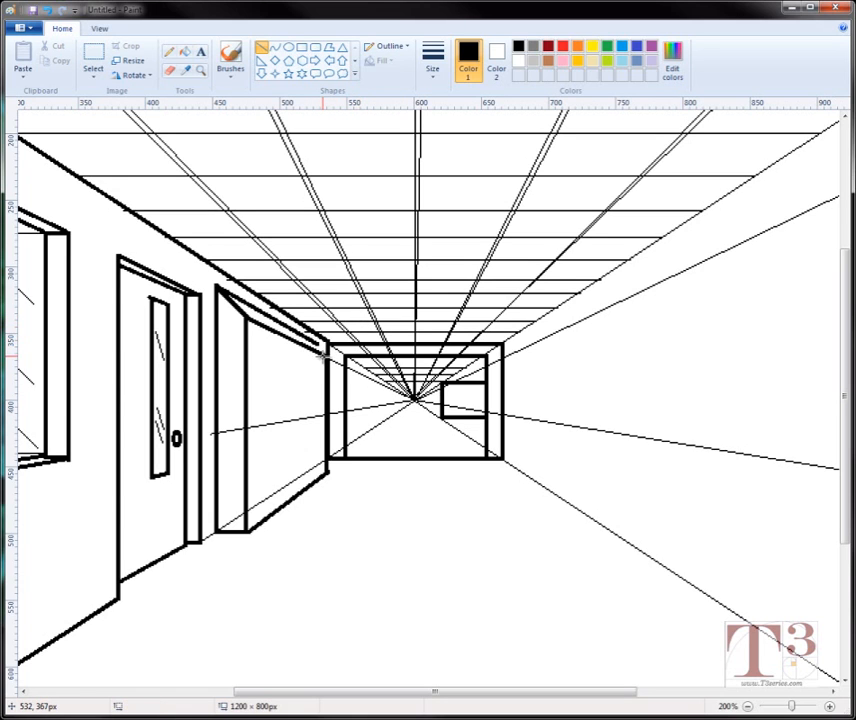
{"action": "left_click_drag", "start_coordinate": [329, 359], "coordinate": [317, 344]}
{"action": "left_click", "coordinate": [342, 313]}
Step: Erase the guide lines crossing the block's front face and the floor guide line running through its long side
{"action": "left_click", "coordinate": [170, 70]}
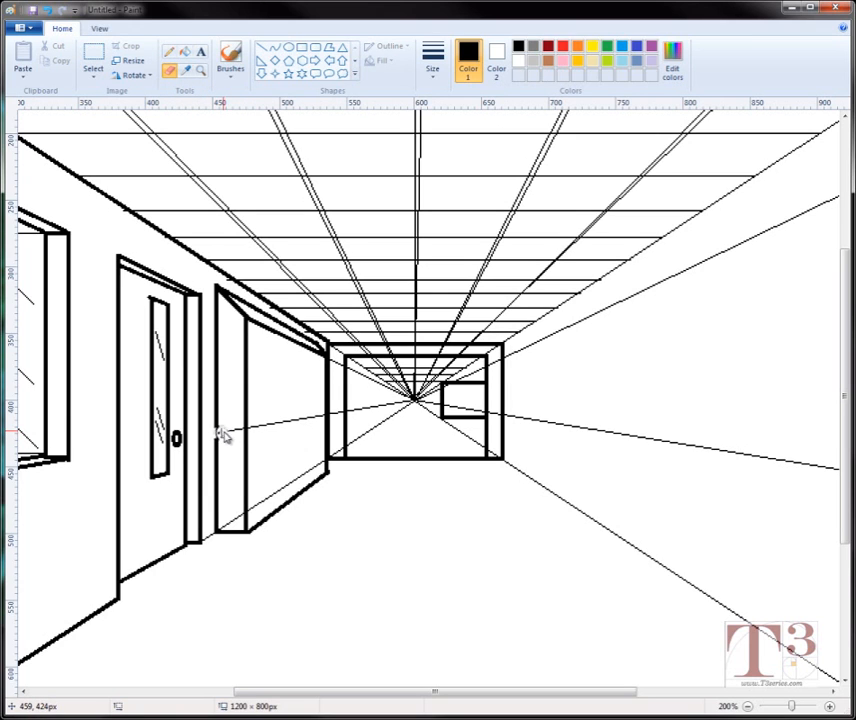
{"action": "mouse_move", "coordinate": [223, 431]}
{"action": "left_mouse_down"}
{"action": "mouse_move", "coordinate": [309, 419]}
{"action": "mouse_move", "coordinate": [290, 419]}
{"action": "left_mouse_up"}
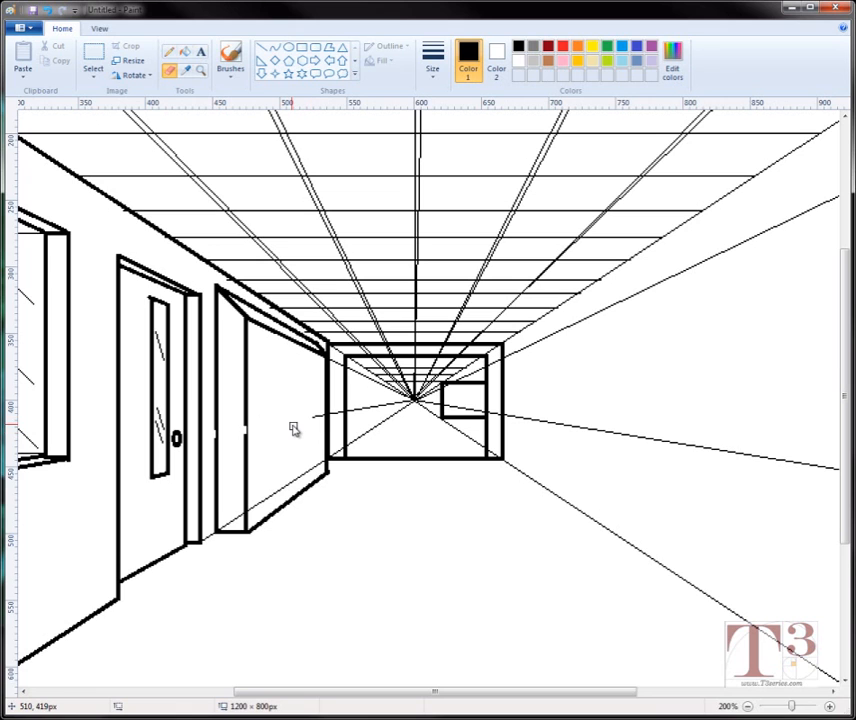
{"action": "key", "text": "ctrl+z"}
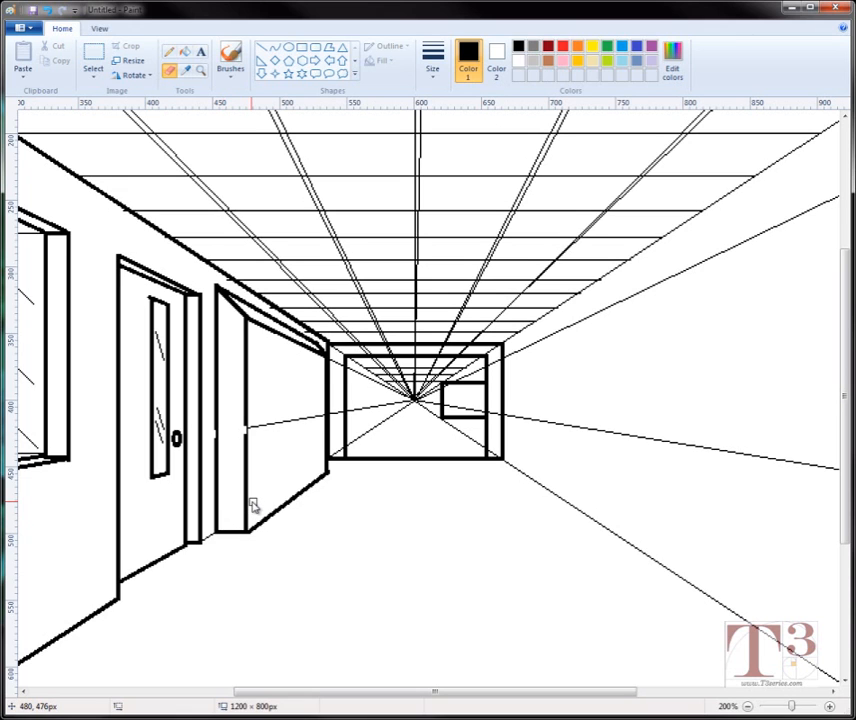
Step: Repair the gaps in the front face's left and right sides with vertical lines about 23 px and 21 px long
{"action": "left_click", "coordinate": [260, 48]}
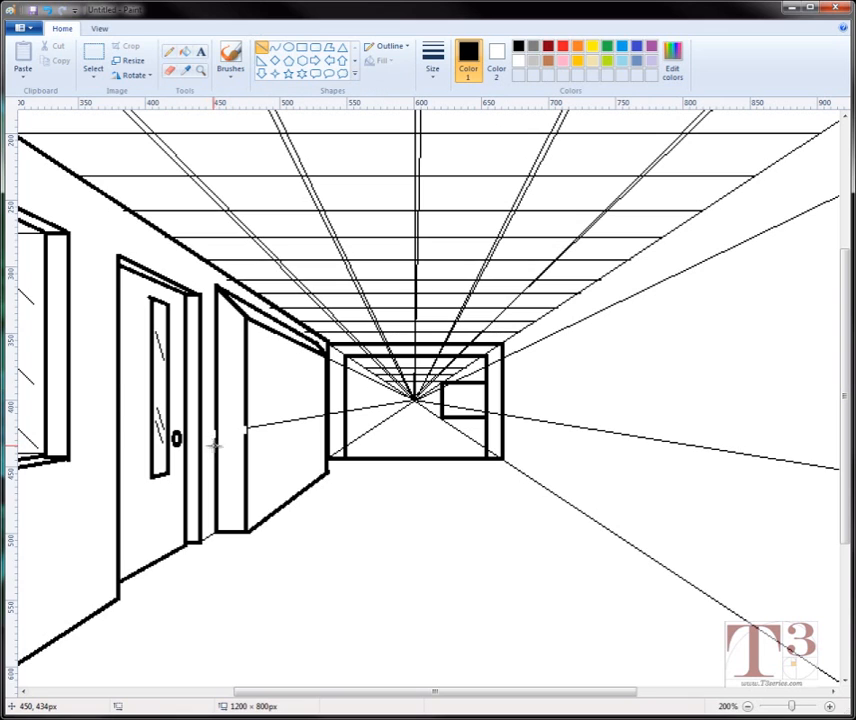
{"action": "left_click_drag", "start_coordinate": [215, 447], "coordinate": [215, 418]}
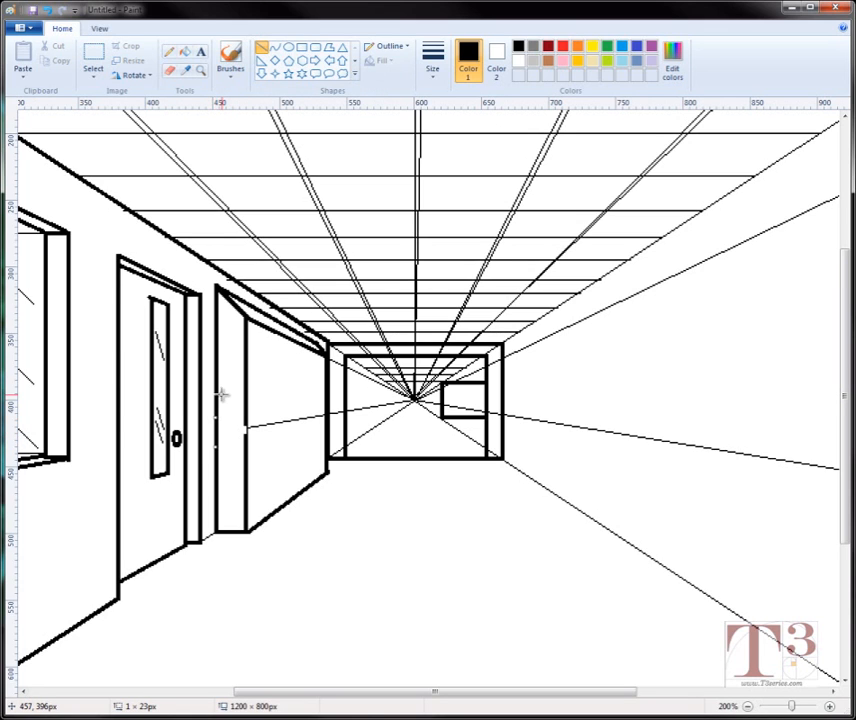
{"action": "left_click", "coordinate": [227, 399]}
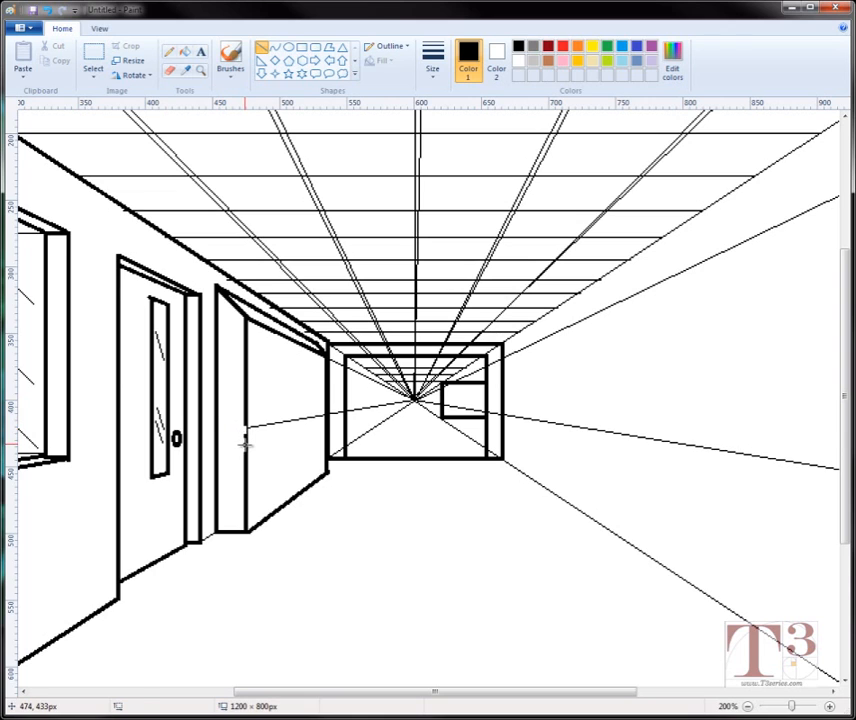
{"action": "left_click_drag", "start_coordinate": [245, 447], "coordinate": [247, 420]}
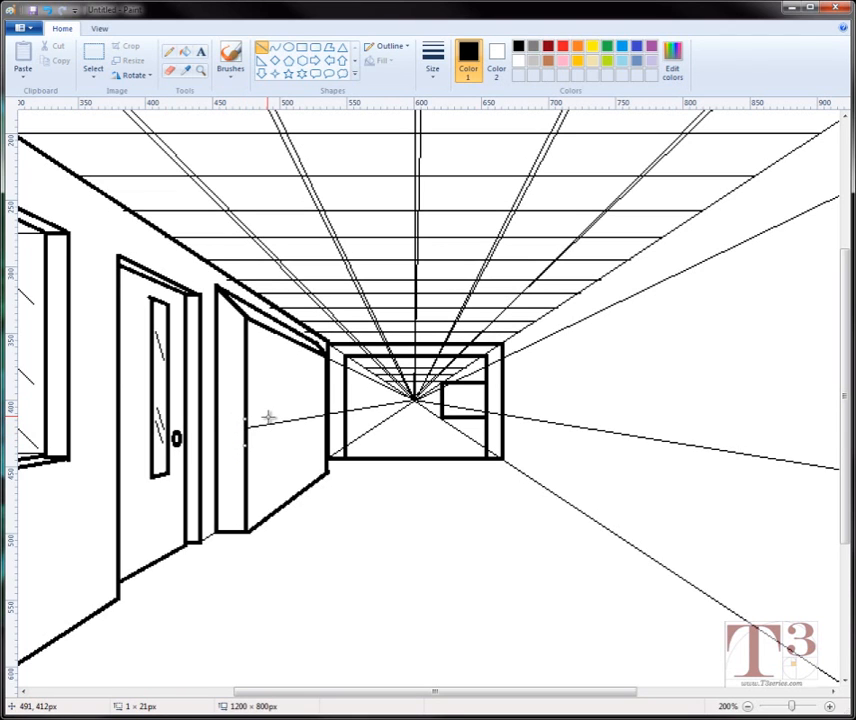
{"action": "left_click", "coordinate": [287, 393]}
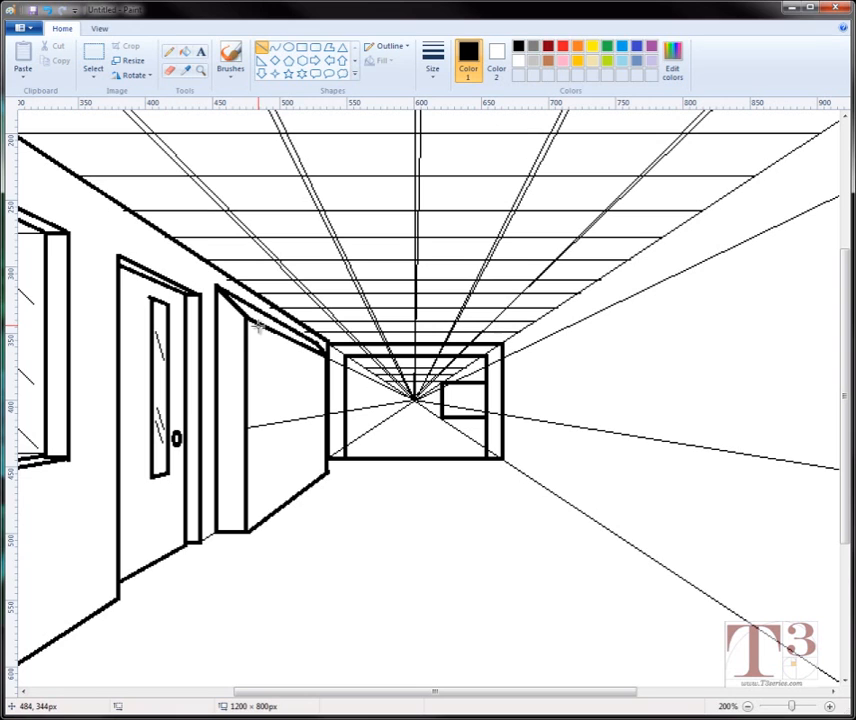
Step: Divide the block's long side into locker doors with five thinnest vertical lines, spaced closer toward the back wall
{"action": "left_click", "coordinate": [437, 58]}
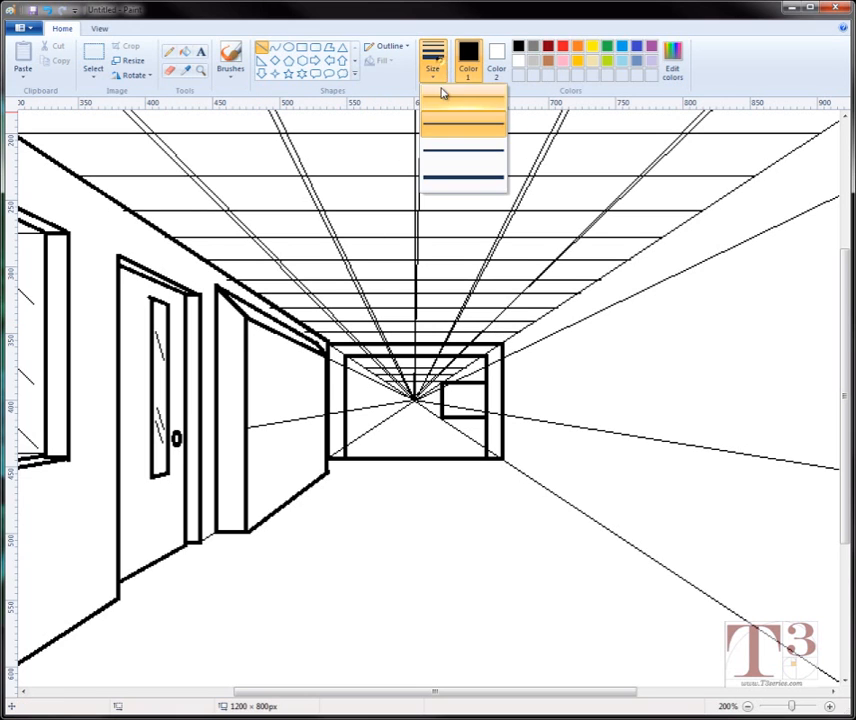
{"action": "left_click", "coordinate": [441, 99]}
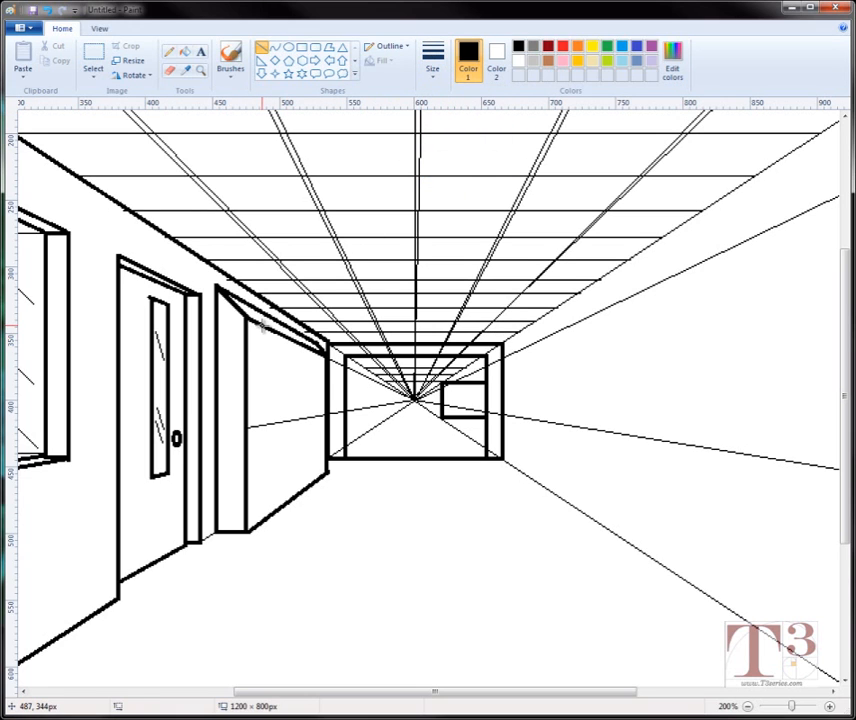
{"action": "left_click_drag", "start_coordinate": [262, 325], "coordinate": [263, 518]}
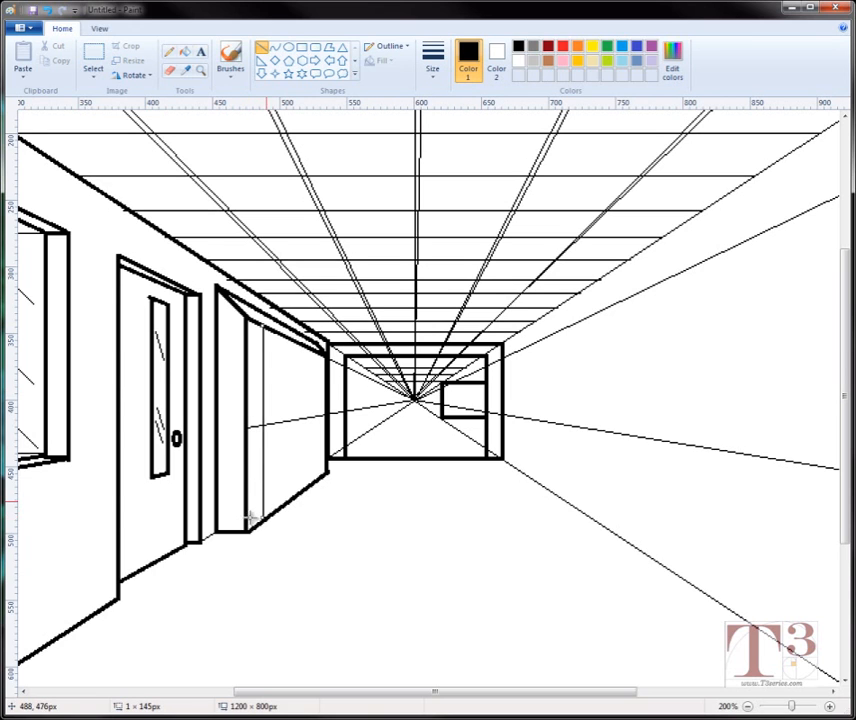
{"action": "left_click", "coordinate": [291, 364]}
{"action": "left_click_drag", "start_coordinate": [282, 337], "coordinate": [284, 507]}
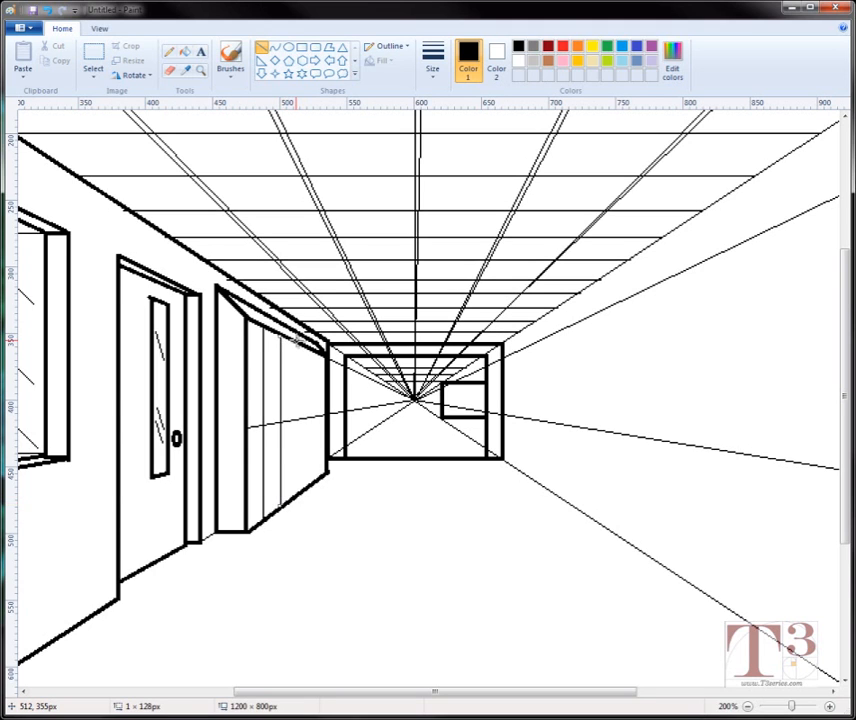
{"action": "left_click_drag", "start_coordinate": [296, 342], "coordinate": [296, 491]}
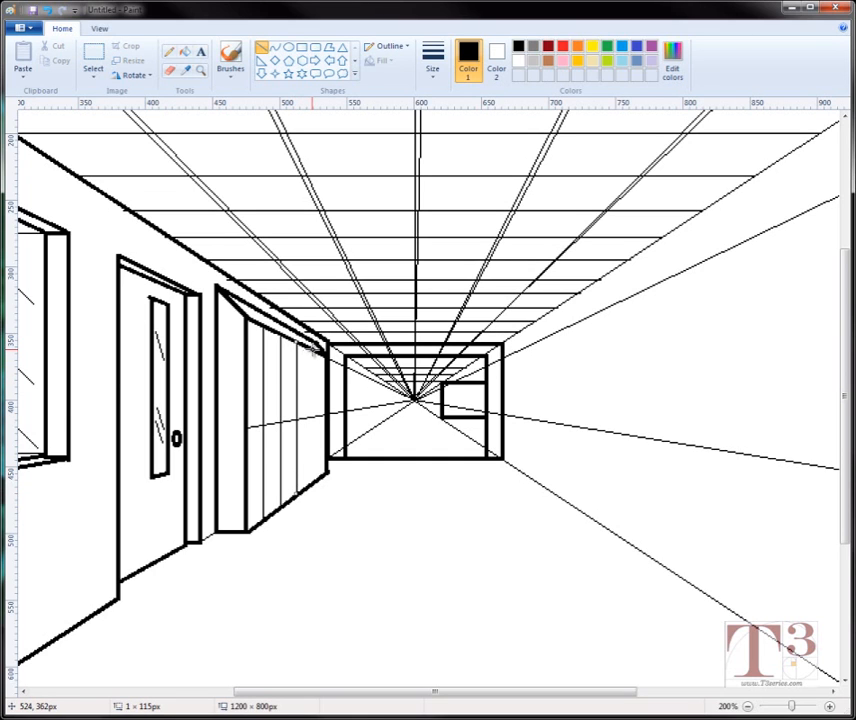
{"action": "left_click_drag", "start_coordinate": [310, 352], "coordinate": [306, 437]}
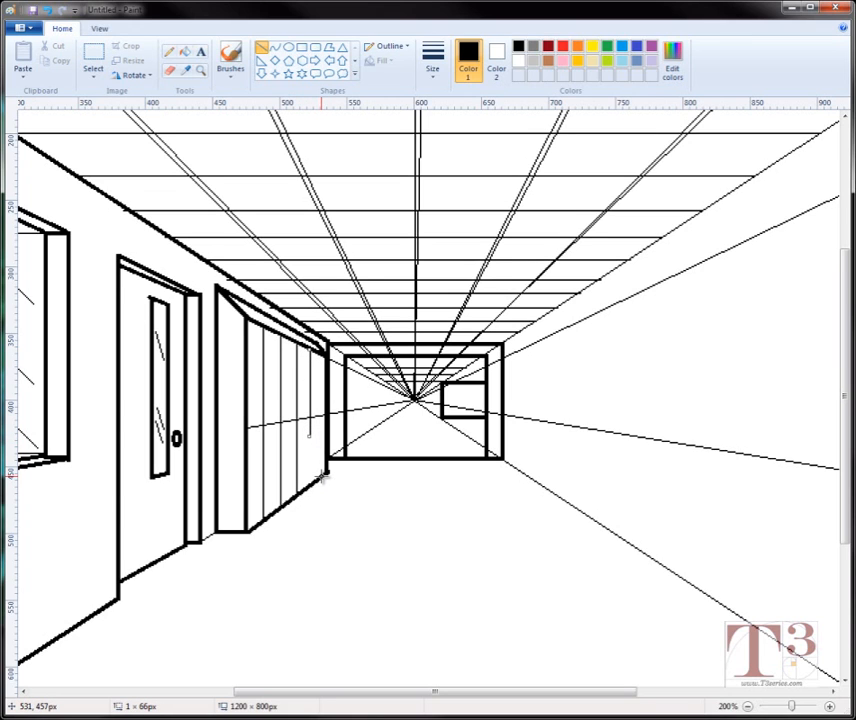
{"action": "left_click_drag", "start_coordinate": [323, 474], "coordinate": [316, 403]}
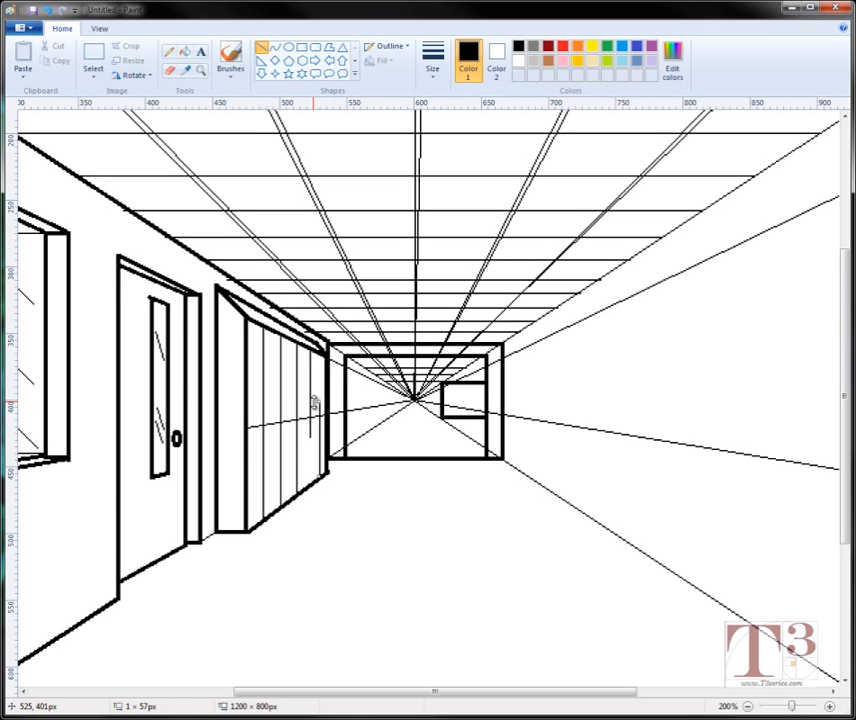
{"action": "left_click", "coordinate": [340, 499]}
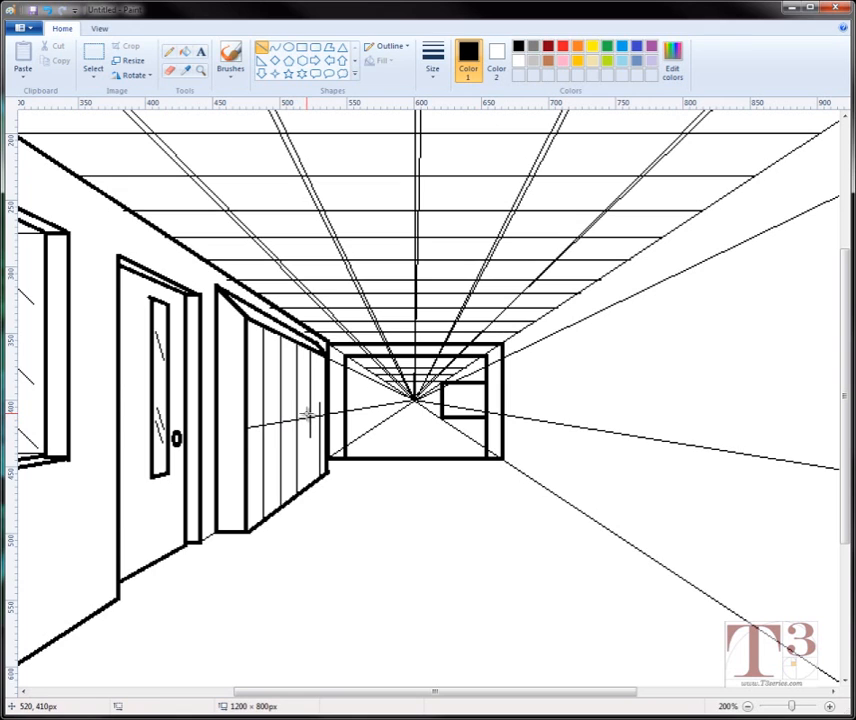
Step: Add short vertical handle marks about 8 to 11 px tall along the guide line and extend the farthest divider up toward the top edge
{"action": "left_click_drag", "start_coordinate": [310, 418], "coordinate": [310, 432]}
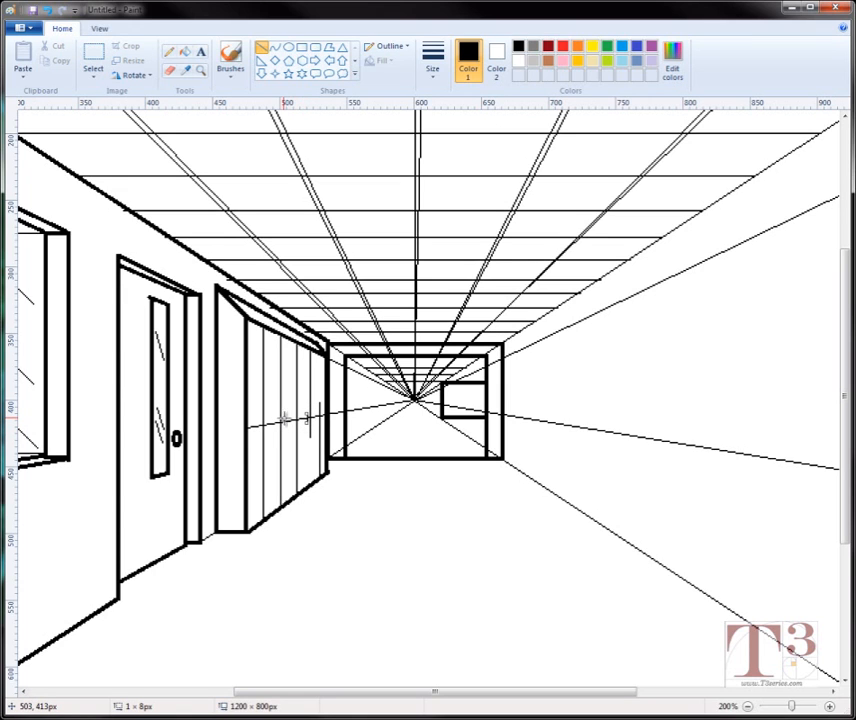
{"action": "mouse_move", "coordinate": [294, 414]}
{"action": "left_mouse_down"}
{"action": "mouse_move", "coordinate": [292, 430]}
{"action": "mouse_move", "coordinate": [279, 429]}
{"action": "left_mouse_up"}
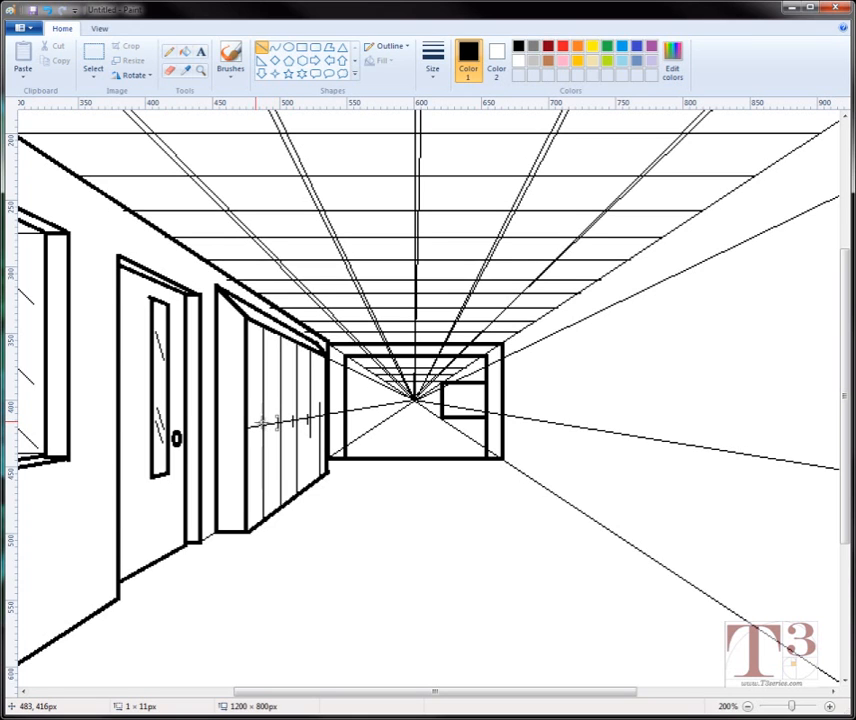
{"action": "left_click_drag", "start_coordinate": [260, 420], "coordinate": [259, 433]}
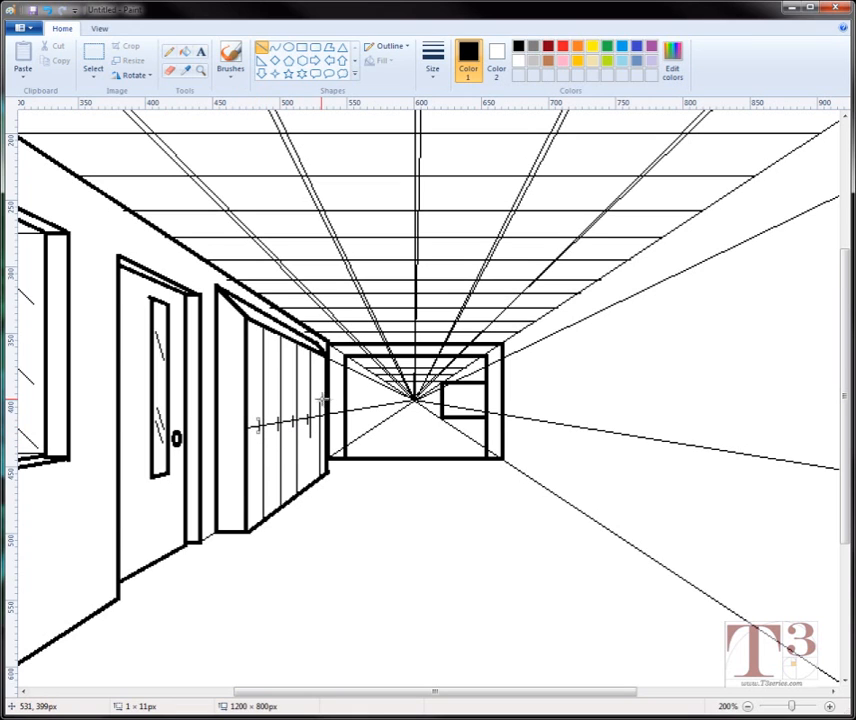
{"action": "left_click_drag", "start_coordinate": [321, 401], "coordinate": [322, 361]}
{"action": "left_click", "coordinate": [372, 494]}
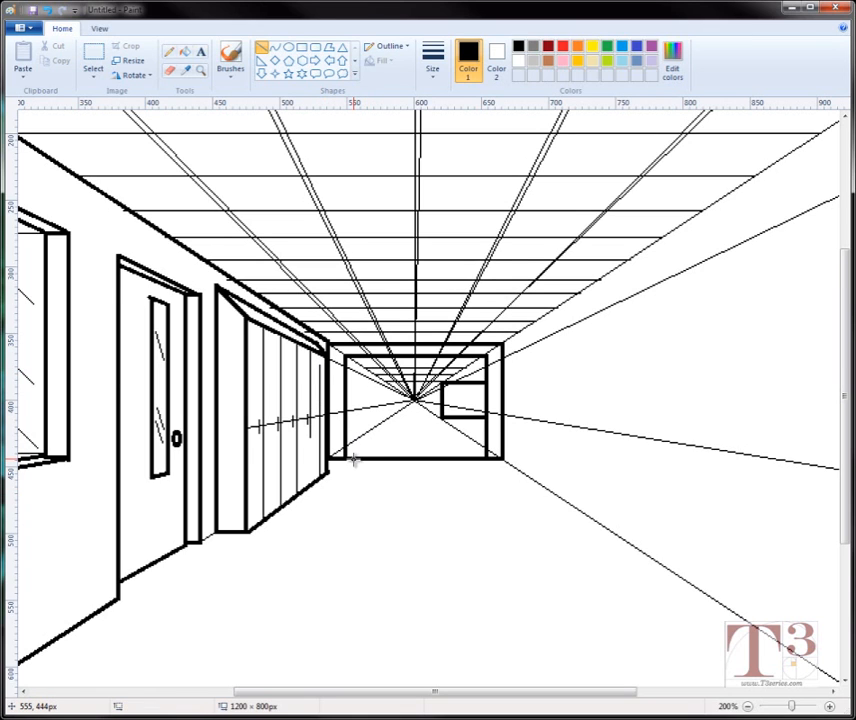
Step: Erase the guide line between the handle marks on the locker doors using the smallest eraser size
{"action": "left_click", "coordinate": [170, 71]}
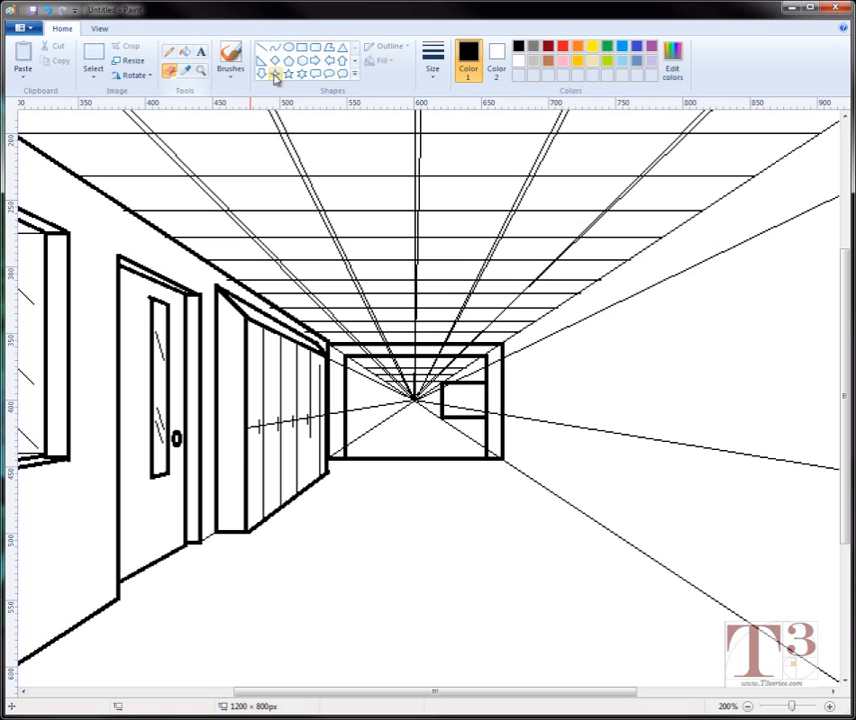
{"action": "left_click", "coordinate": [433, 66]}
{"action": "left_click", "coordinate": [441, 98]}
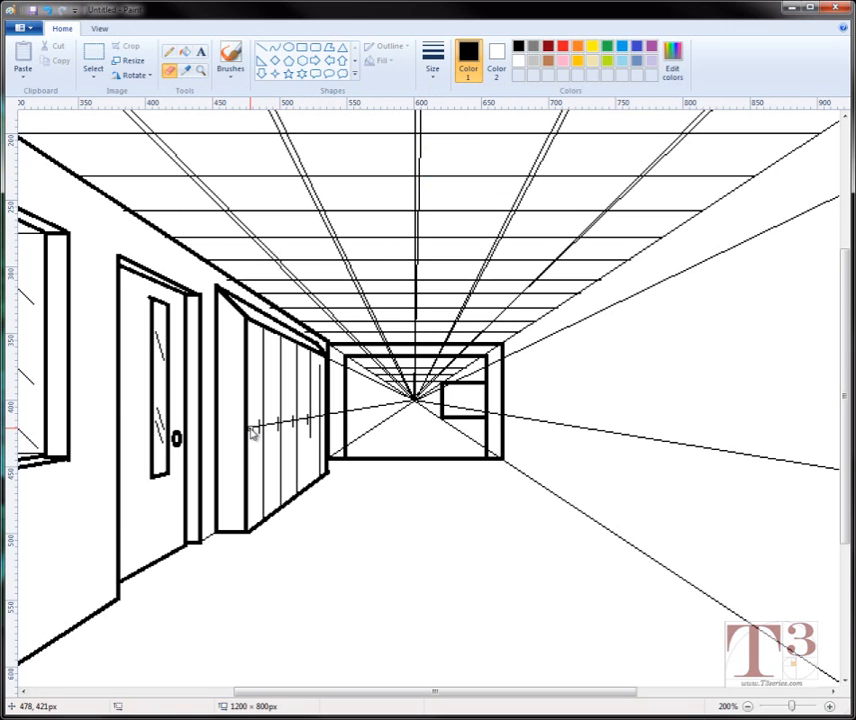
{"action": "mouse_move", "coordinate": [250, 428]}
{"action": "left_mouse_down"}
{"action": "mouse_move", "coordinate": [304, 417]}
{"action": "mouse_move", "coordinate": [300, 424]}
{"action": "mouse_move", "coordinate": [322, 412]}
{"action": "left_mouse_up"}
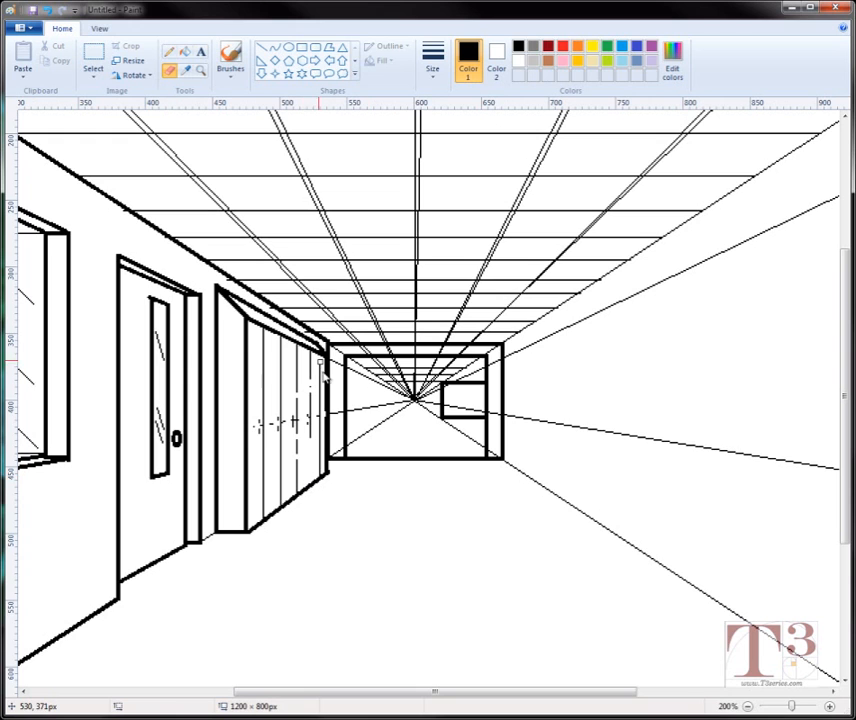
Step: Erase the guide-line stubs between the back wall's outer and inner frames on the left side
{"action": "left_click", "coordinate": [200, 71]}
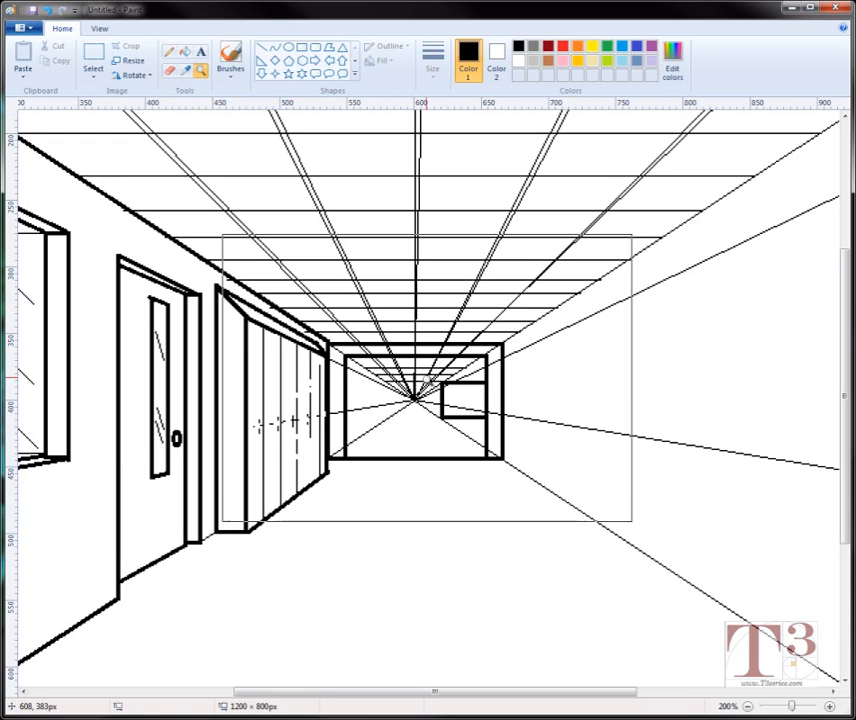
{"action": "left_click", "coordinate": [422, 399]}
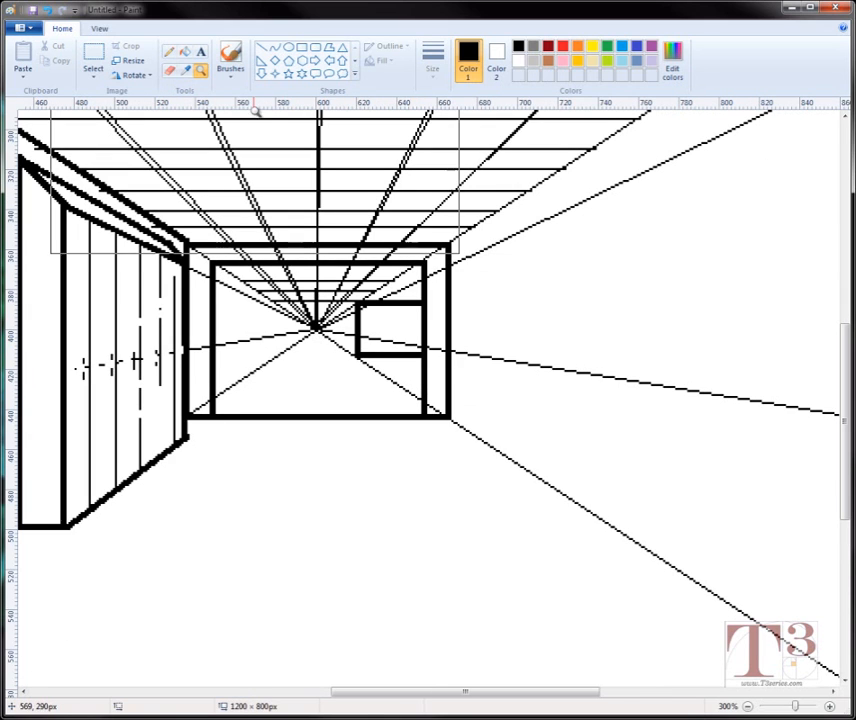
{"action": "left_click", "coordinate": [169, 71]}
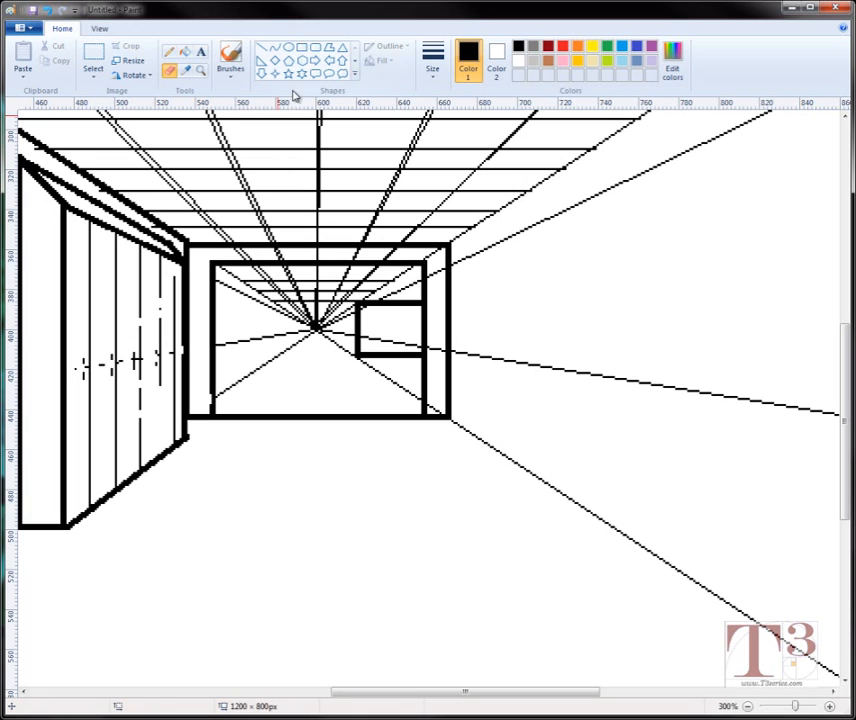
Step: Patch the gap near the base of the inner frame's left edge with a second-thickness vertical line about 14 px tall
{"action": "left_click", "coordinate": [259, 51]}
{"action": "left_click", "coordinate": [430, 68]}
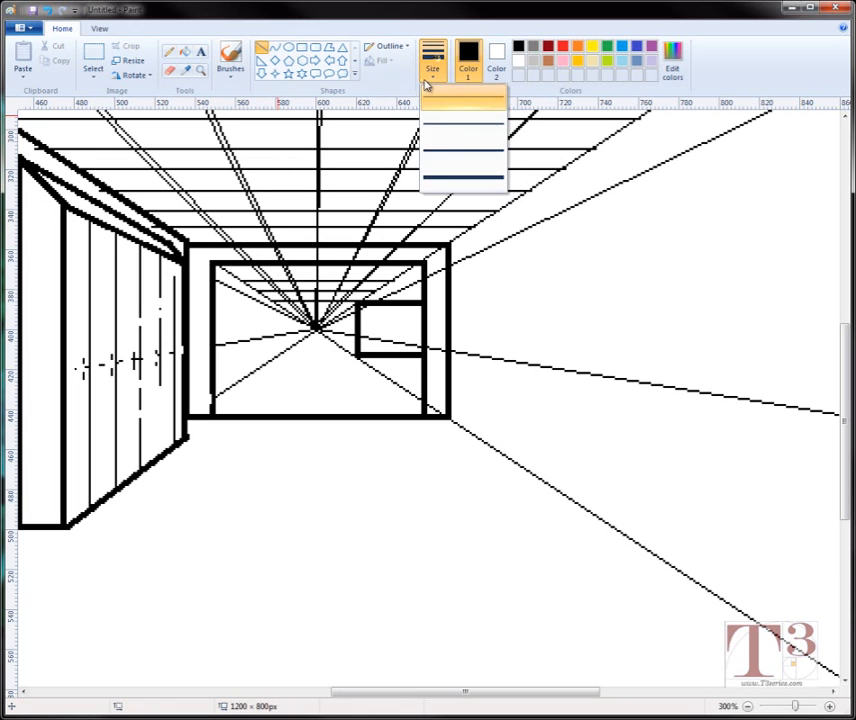
{"action": "left_click", "coordinate": [438, 132]}
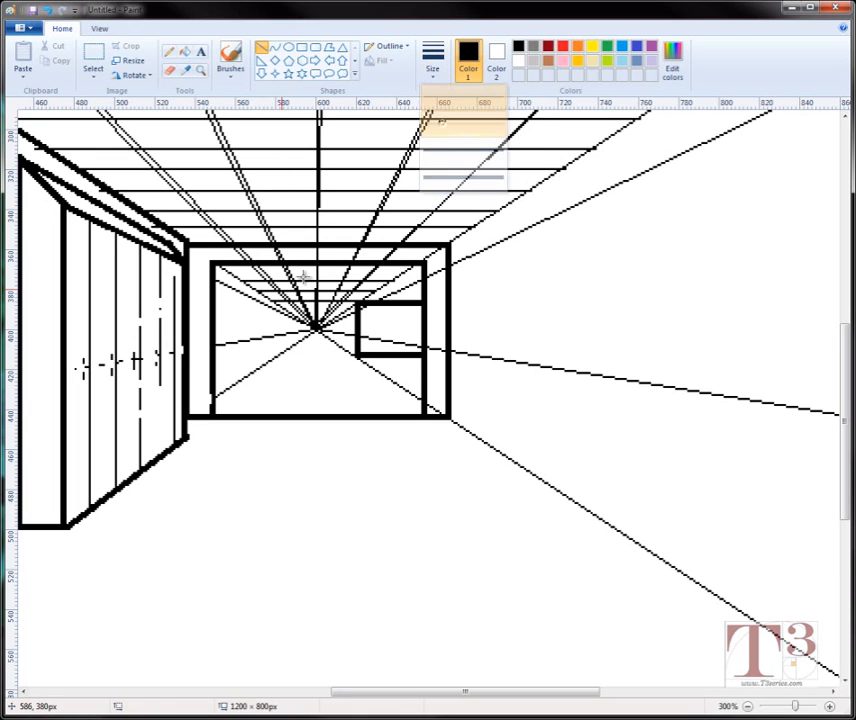
{"action": "left_click", "coordinate": [212, 388]}
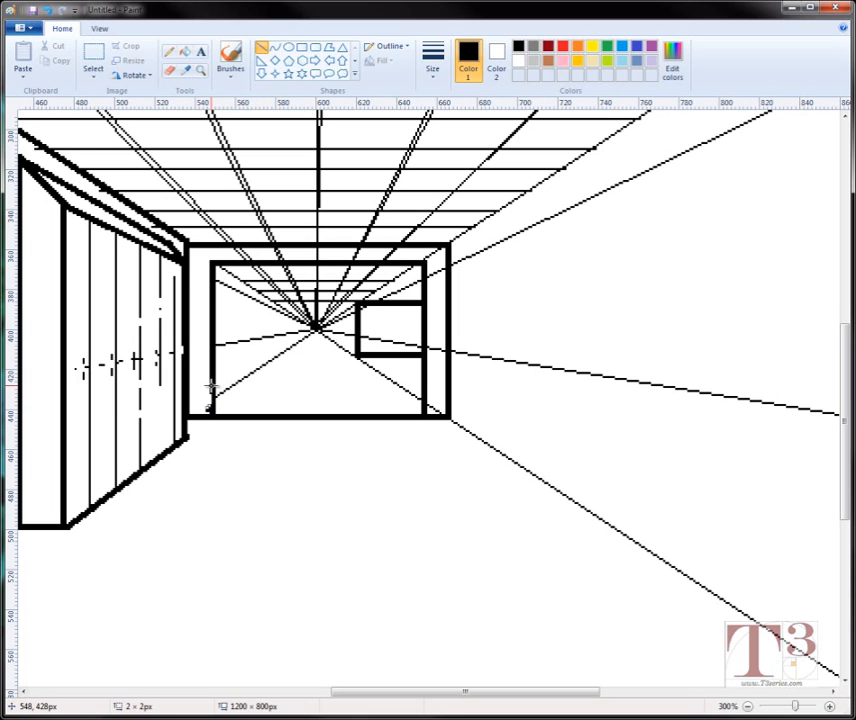
{"action": "key", "text": "ctrl+z"}
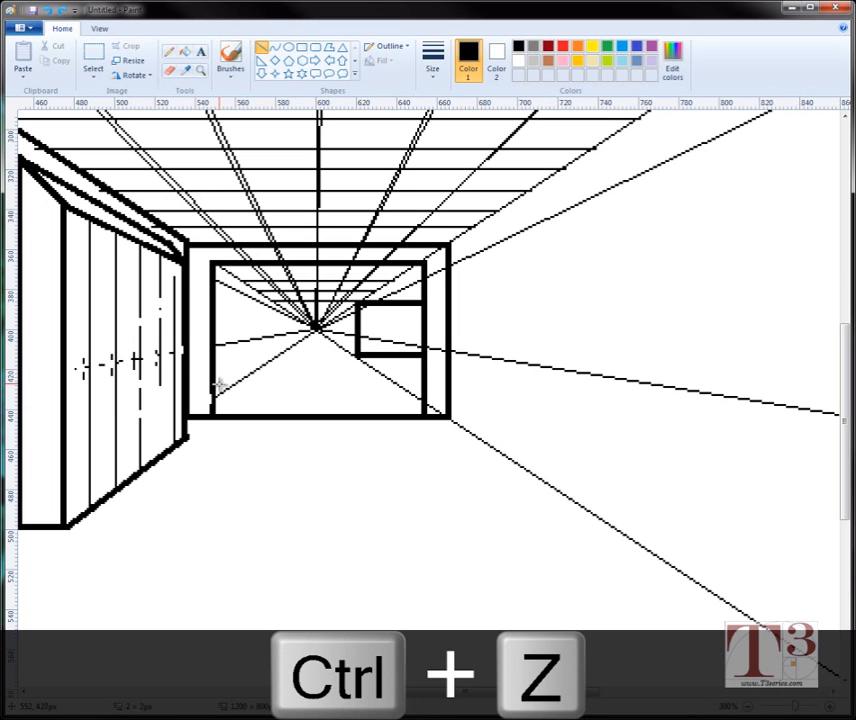
{"action": "left_click_drag", "start_coordinate": [213, 385], "coordinate": [211, 410]}
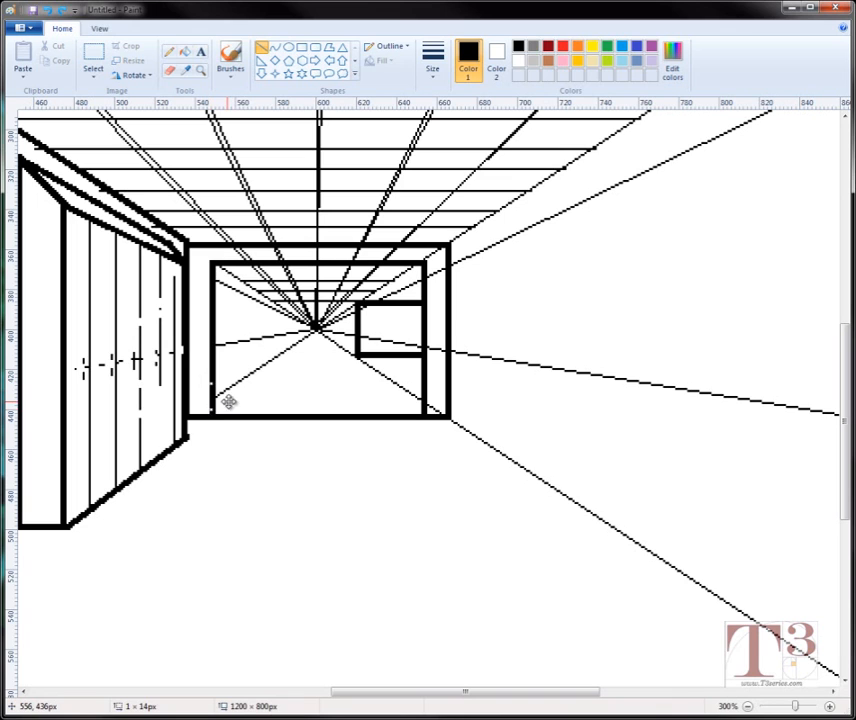
{"action": "left_click", "coordinate": [196, 333]}
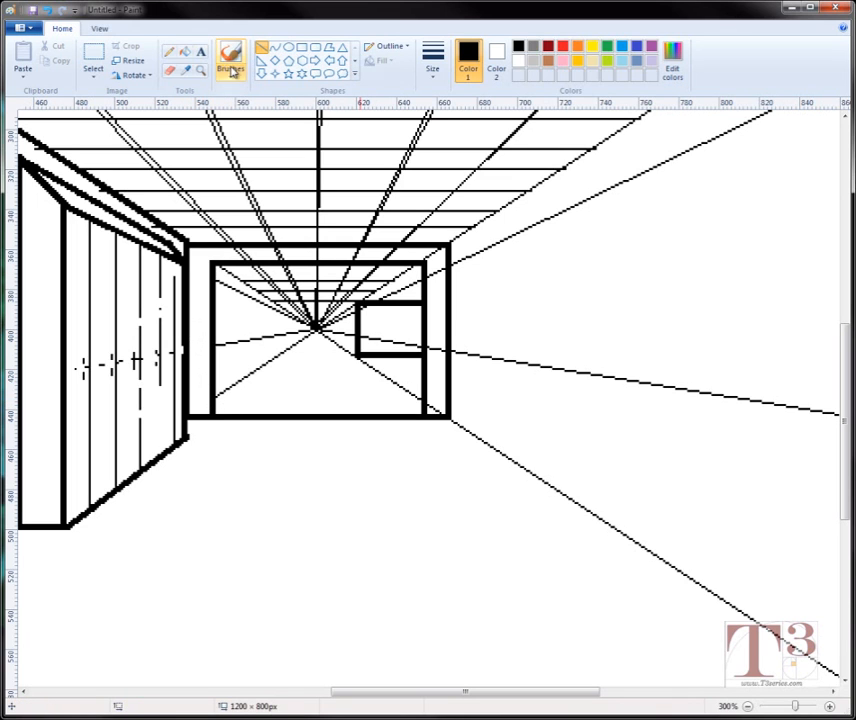
Step: Erase the guide lines crossing the frame's right side, the threshold between its posts, and the guide line inside the far rectangle
{"action": "left_click", "coordinate": [170, 75]}
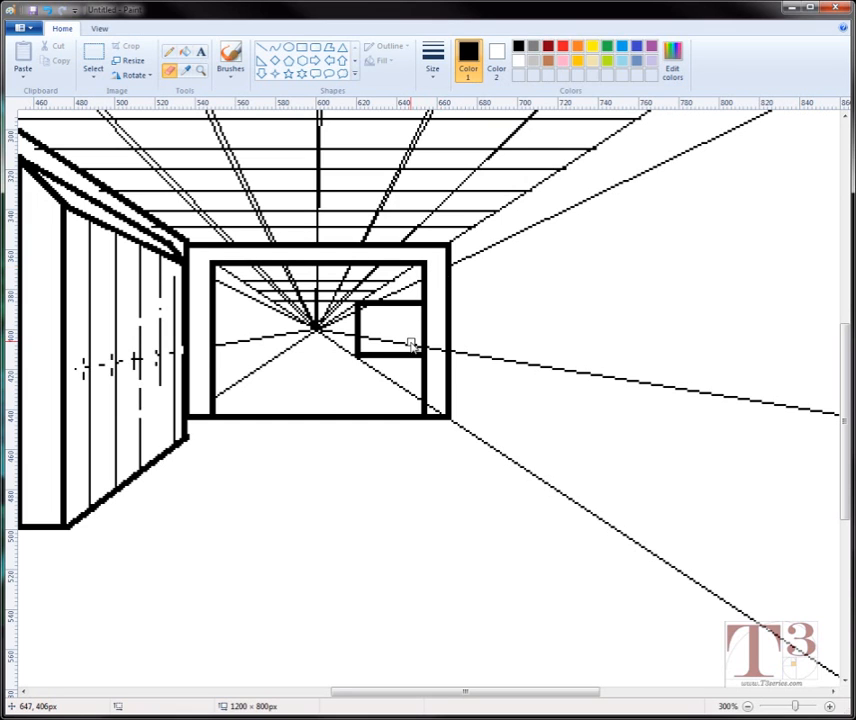
{"action": "mouse_move", "coordinate": [432, 352]}
{"action": "left_mouse_down"}
{"action": "mouse_move", "coordinate": [441, 353]}
{"action": "mouse_move", "coordinate": [432, 408]}
{"action": "left_mouse_up"}
{"action": "mouse_move", "coordinate": [418, 420]}
{"action": "left_mouse_down"}
{"action": "mouse_move", "coordinate": [218, 420]}
{"action": "mouse_move", "coordinate": [377, 416]}
{"action": "mouse_move", "coordinate": [334, 418]}
{"action": "left_mouse_up"}
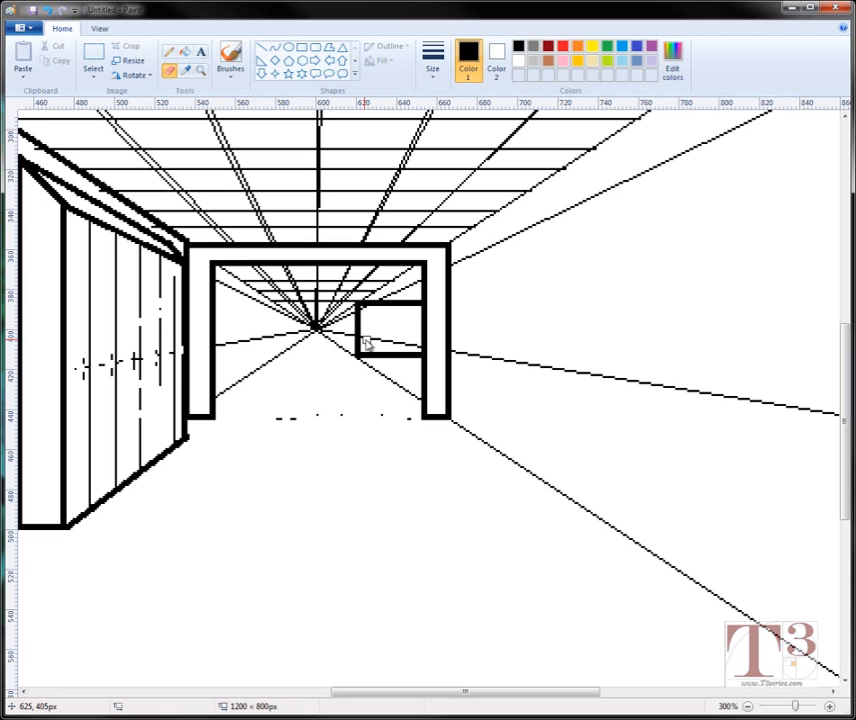
{"action": "left_click_drag", "start_coordinate": [366, 342], "coordinate": [408, 346]}
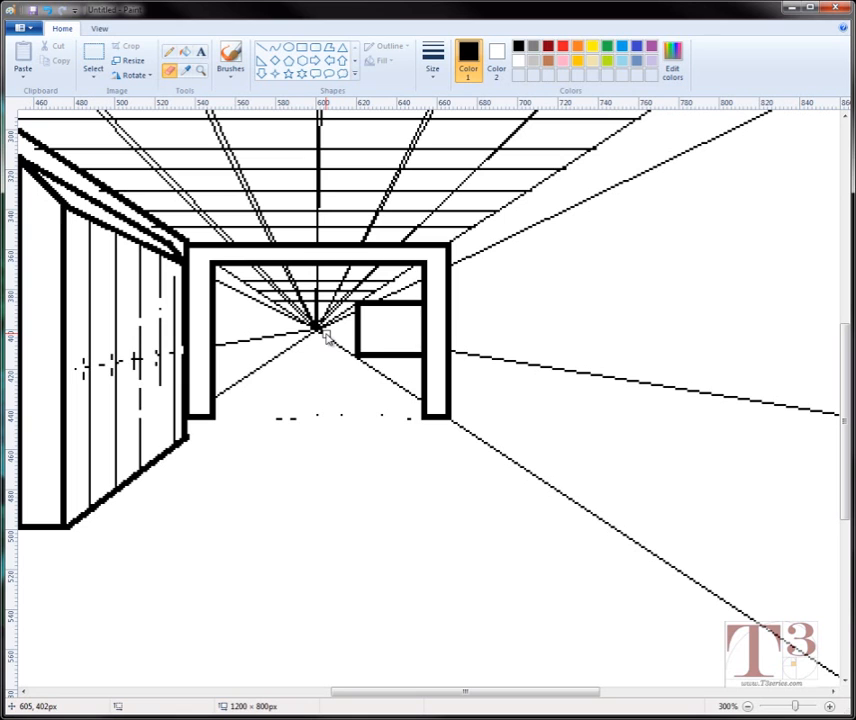
Step: Redraw the missing piece of floor line beside the vanishing point with a thinnest line about 10 × 8 px
{"action": "left_click", "coordinate": [433, 60]}
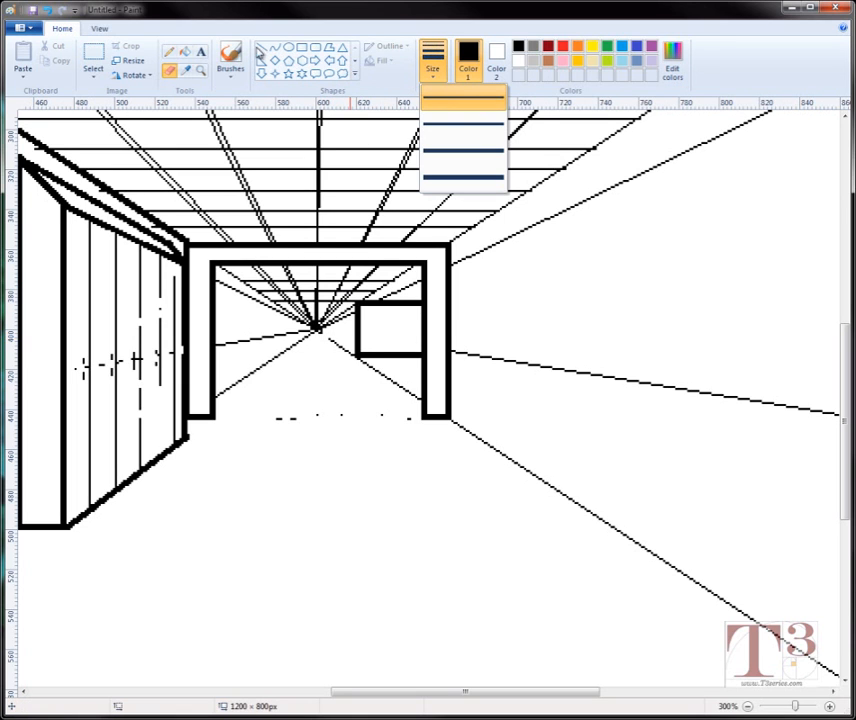
{"action": "left_click", "coordinate": [260, 47]}
{"action": "left_click", "coordinate": [433, 62]}
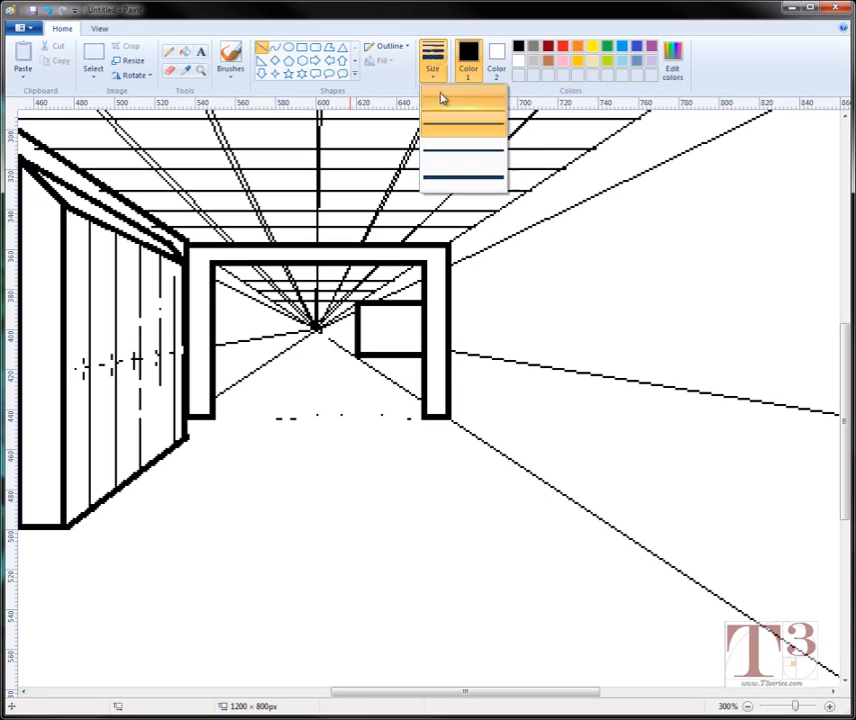
{"action": "left_click", "coordinate": [443, 99]}
{"action": "left_click_drag", "start_coordinate": [318, 331], "coordinate": [336, 346]}
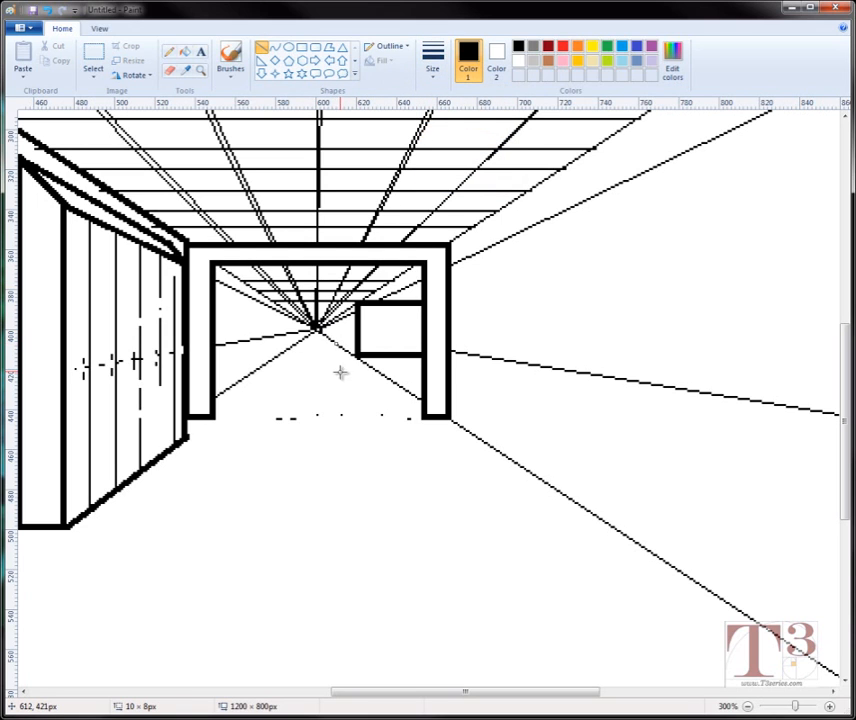
{"action": "left_click", "coordinate": [340, 374]}
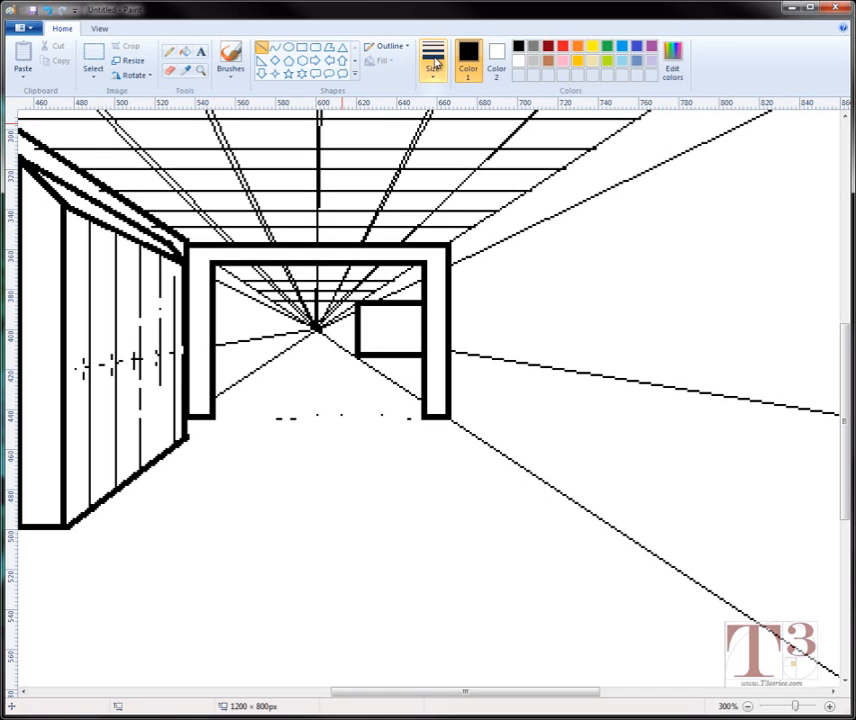
Step: Erase the guide line running from the doorway's left post to the vanishing point, using the smallest eraser size
{"action": "left_click", "coordinate": [170, 74]}
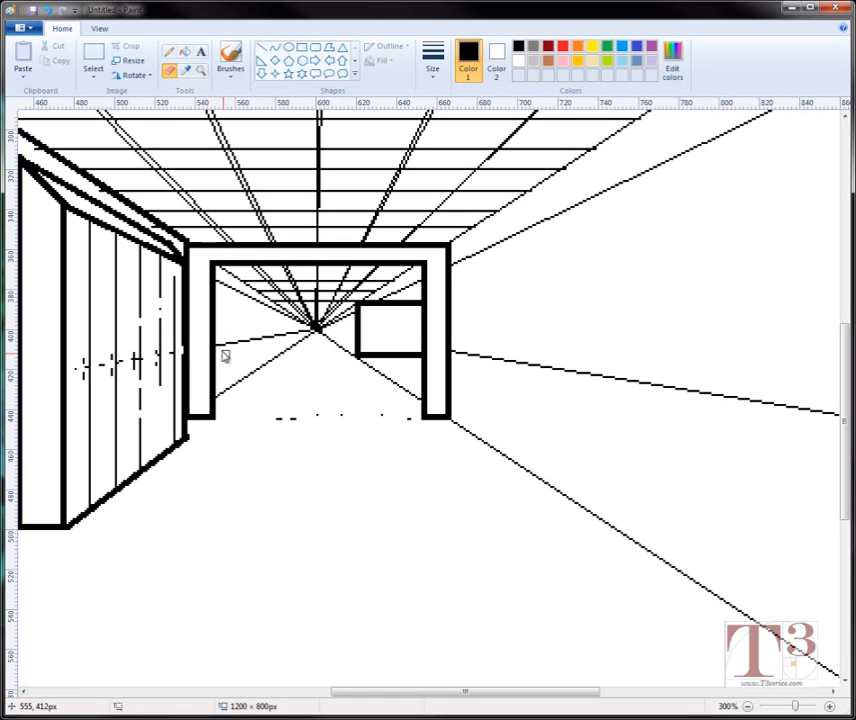
{"action": "left_click_drag", "start_coordinate": [230, 348], "coordinate": [306, 336]}
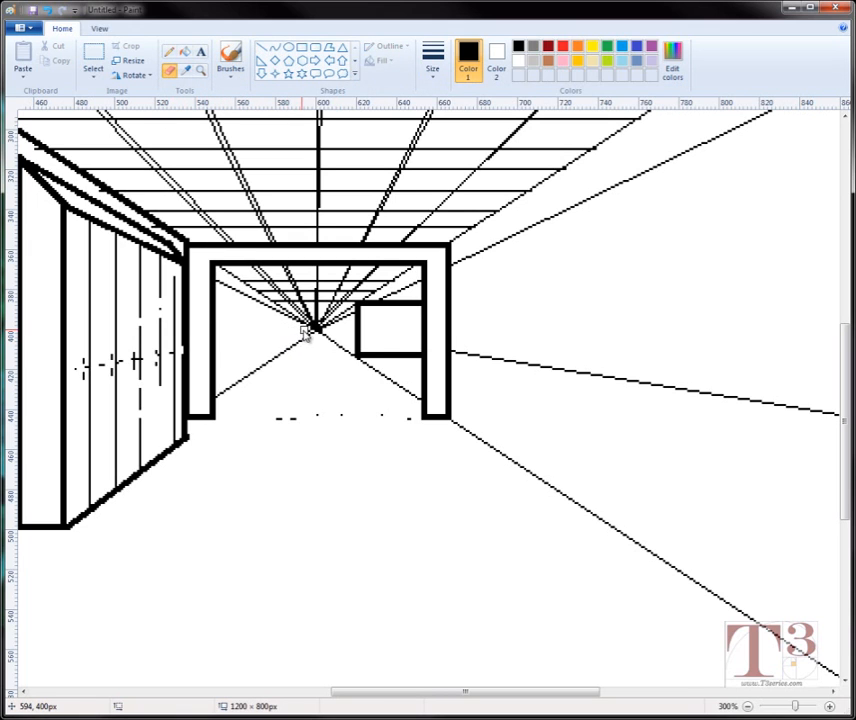
{"action": "left_click", "coordinate": [438, 66]}
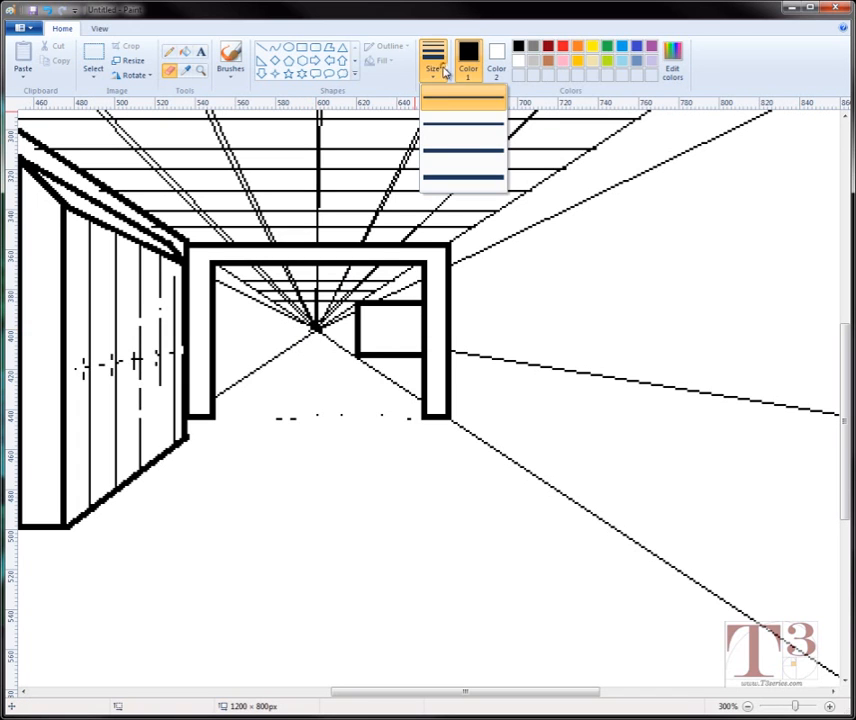
{"action": "left_click", "coordinate": [443, 103]}
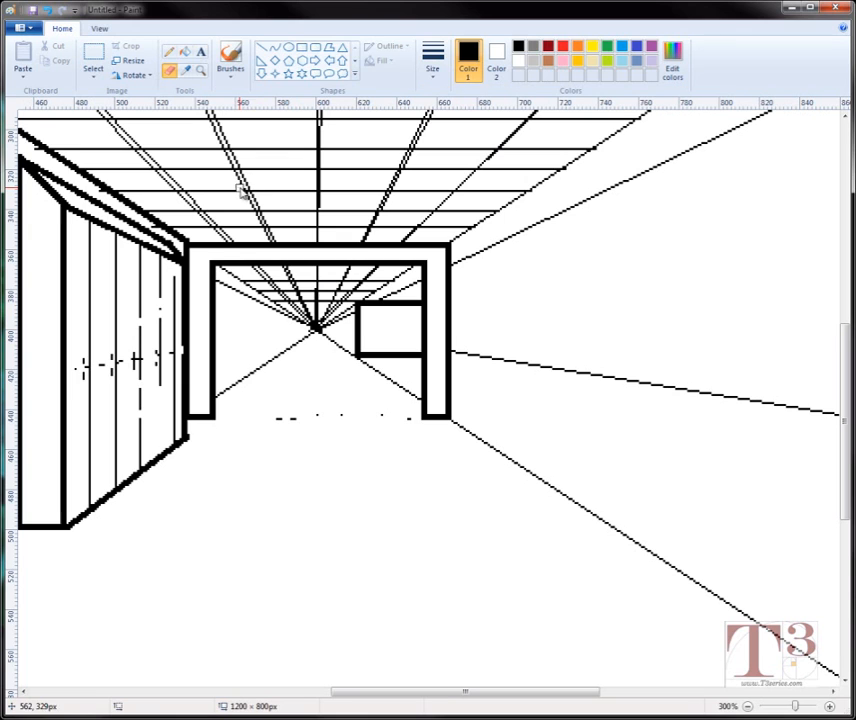
Step: Draw two thinnest vertical lines on the left wall seen through the doorway, the nearer one about 39 px tall
{"action": "left_click", "coordinate": [263, 50]}
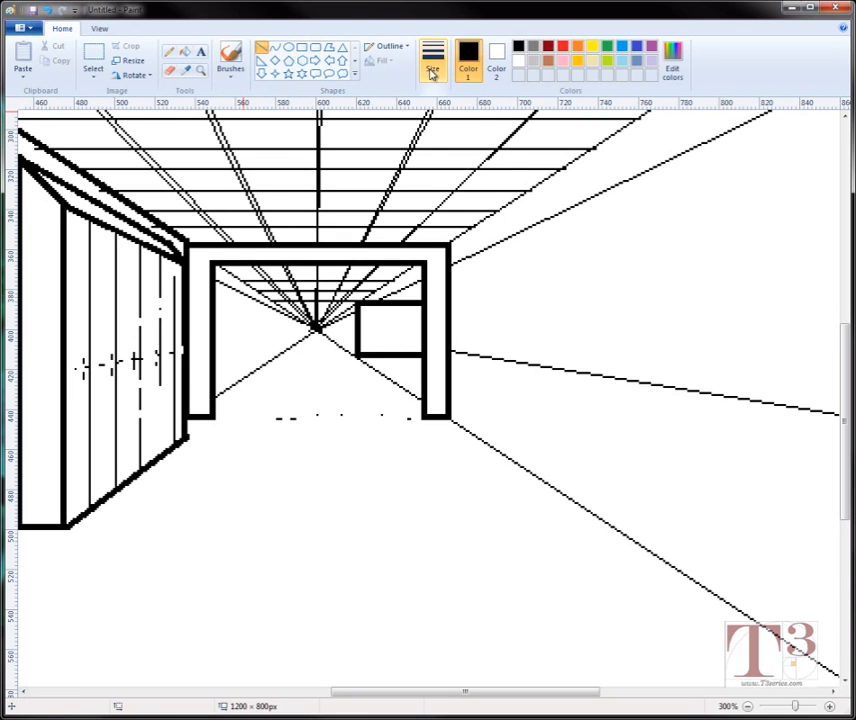
{"action": "left_click", "coordinate": [433, 60]}
{"action": "left_click", "coordinate": [440, 102]}
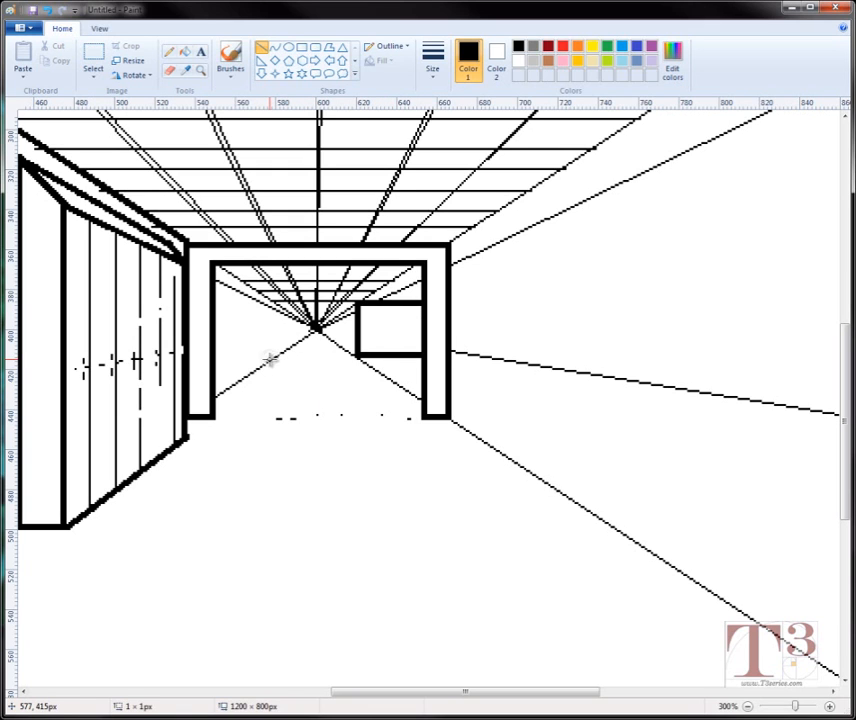
{"action": "left_click_drag", "start_coordinate": [270, 360], "coordinate": [278, 308]}
{"action": "left_click", "coordinate": [237, 336]}
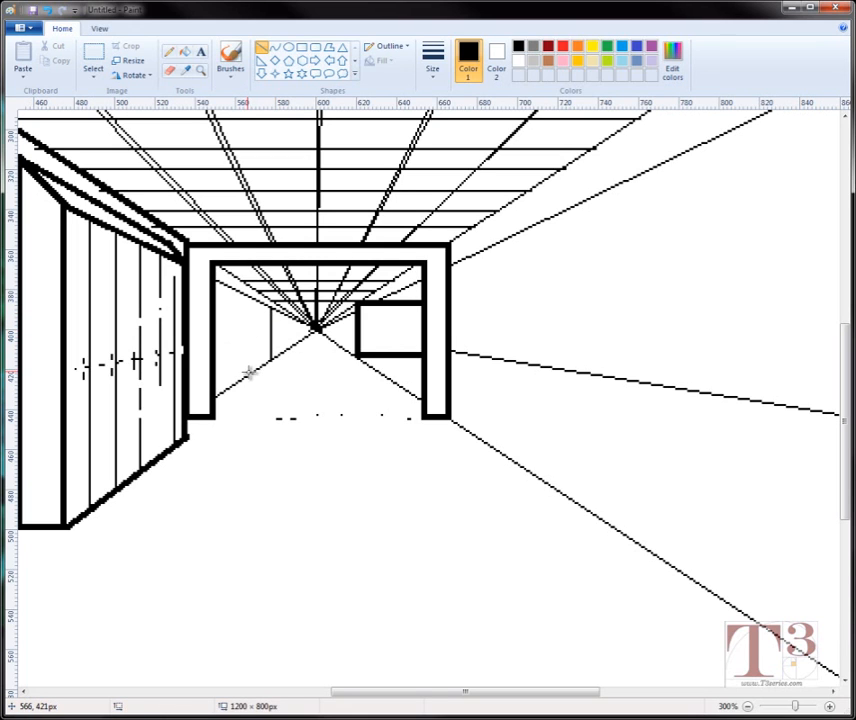
{"action": "left_click_drag", "start_coordinate": [249, 373], "coordinate": [250, 305]}
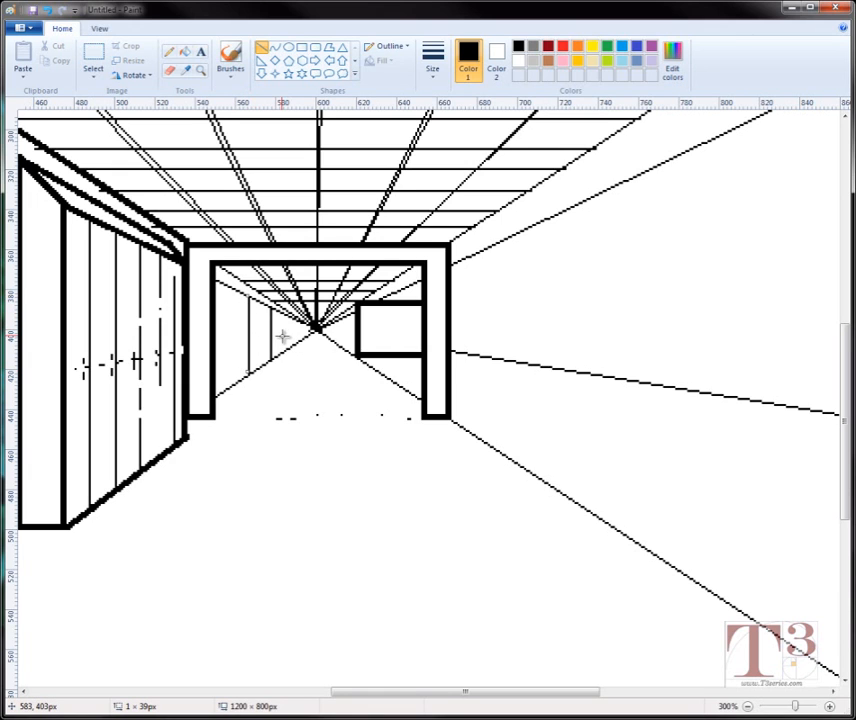
{"action": "left_click", "coordinate": [299, 374]}
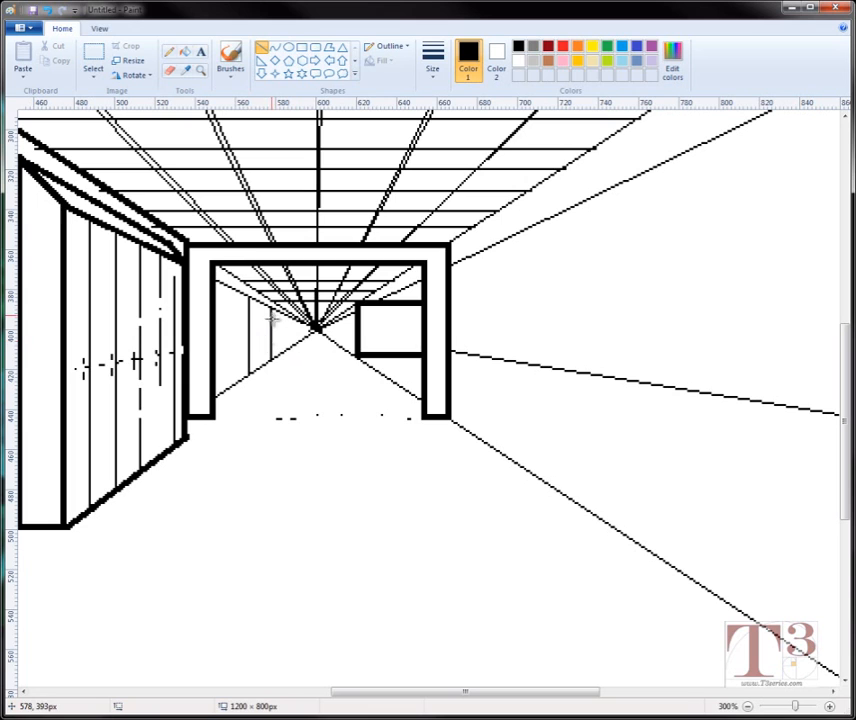
Step: Give the small side door depth with a narrow rectangle at its far edge and short angled lines linking it to the near edge
{"action": "left_click", "coordinate": [301, 47]}
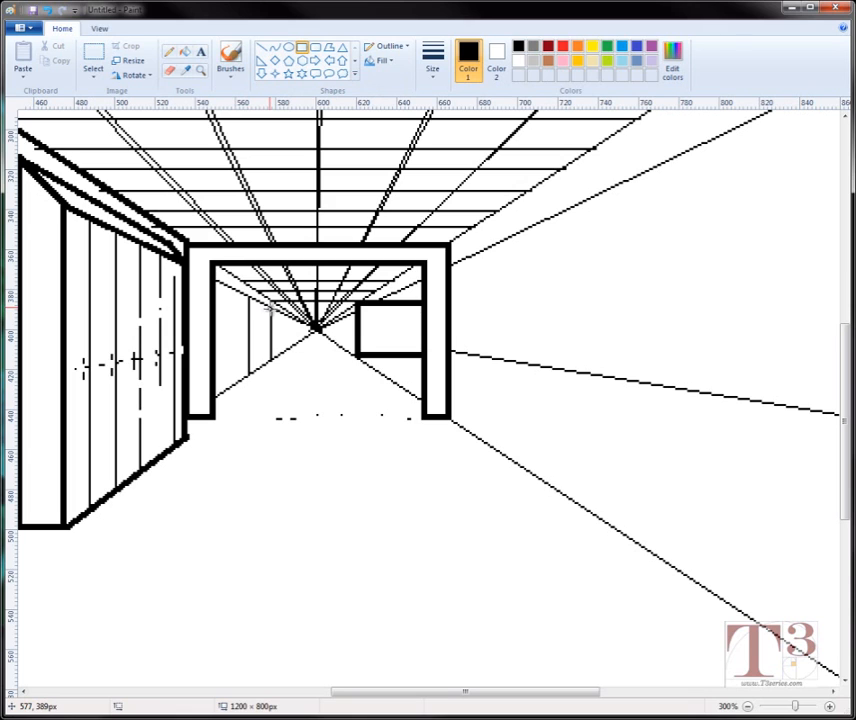
{"action": "left_click_drag", "start_coordinate": [272, 308], "coordinate": [267, 358]}
{"action": "left_click", "coordinate": [261, 47]}
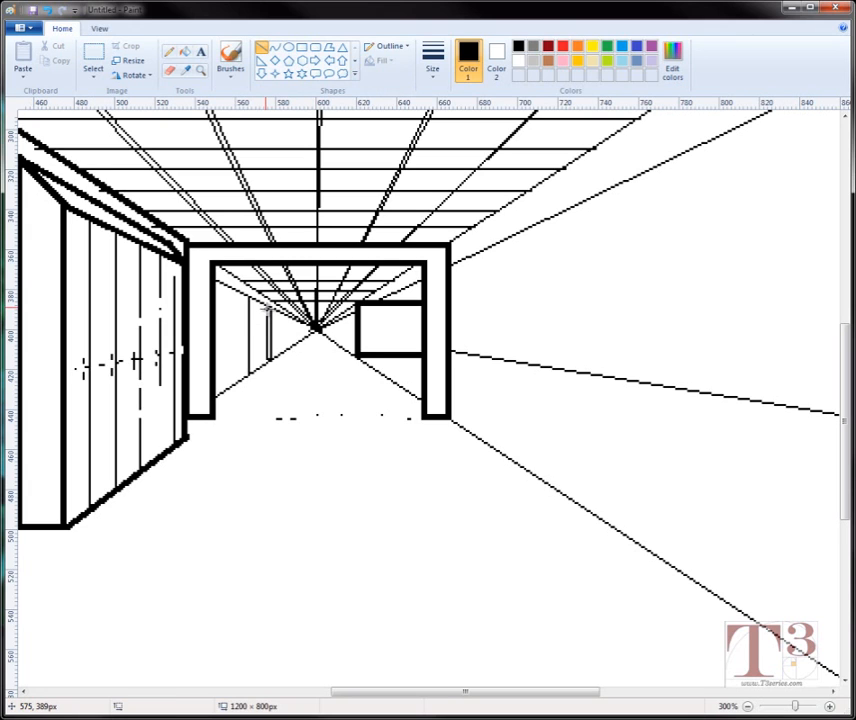
{"action": "left_click_drag", "start_coordinate": [266, 310], "coordinate": [249, 301]}
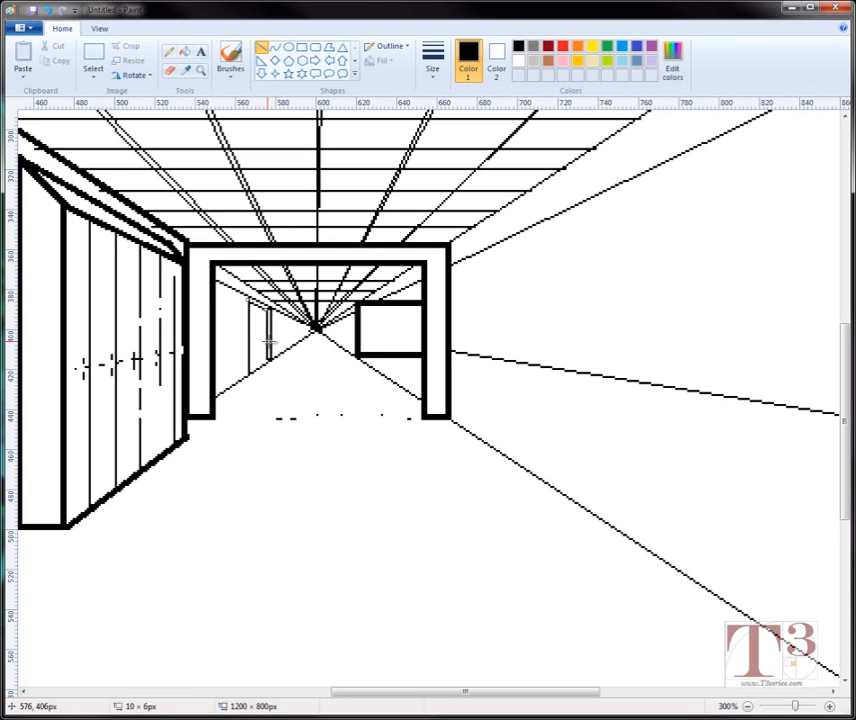
{"action": "left_click", "coordinate": [296, 386]}
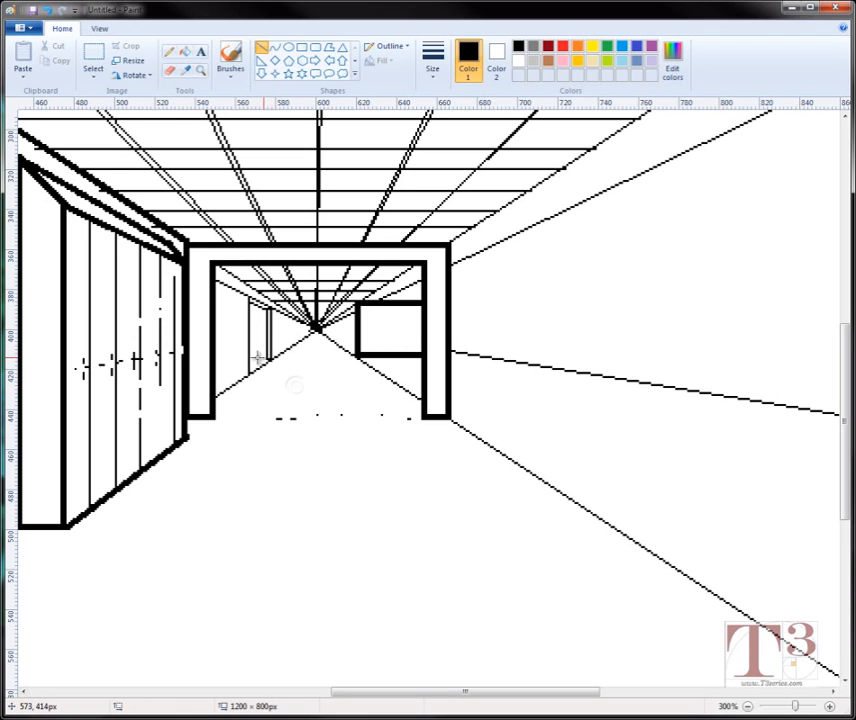
{"action": "left_click_drag", "start_coordinate": [266, 362], "coordinate": [249, 371]}
{"action": "left_click", "coordinate": [319, 373]}
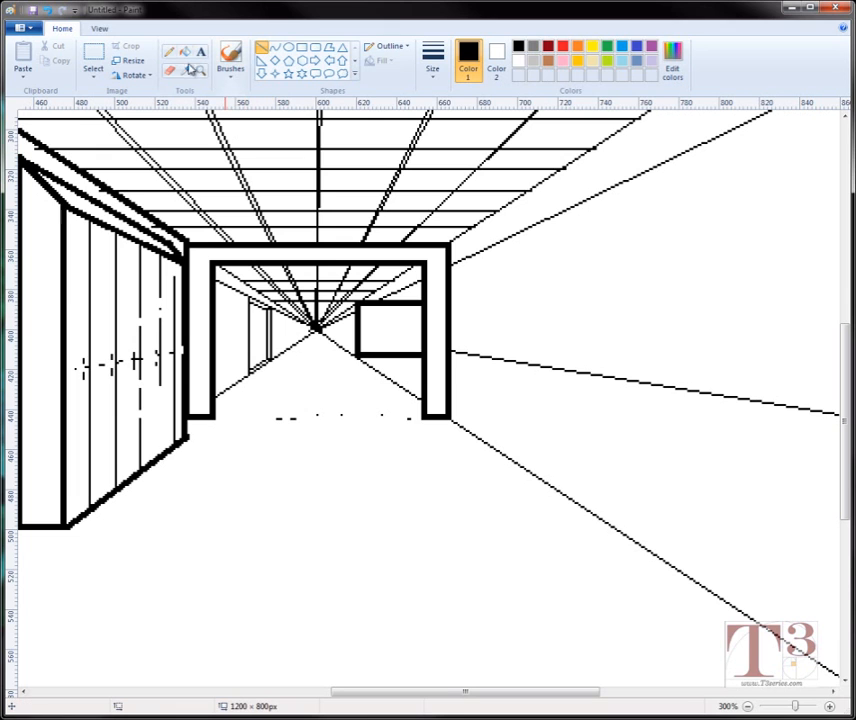
Step: Erase the leftover guide lines around the small side door and above and below the far rectangle
{"action": "left_click", "coordinate": [170, 72]}
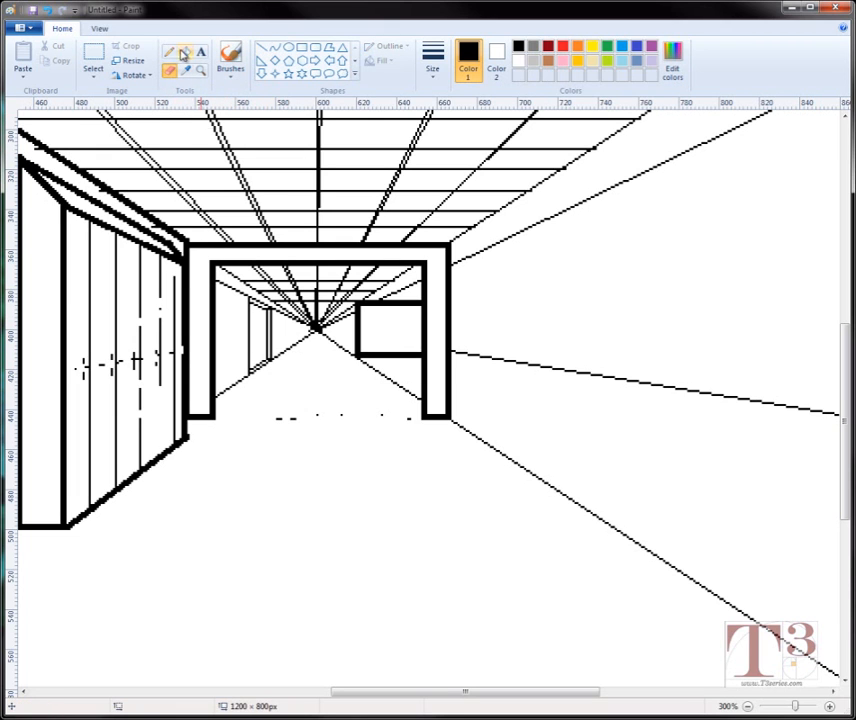
{"action": "left_click", "coordinate": [201, 72]}
{"action": "left_click", "coordinate": [222, 338]}
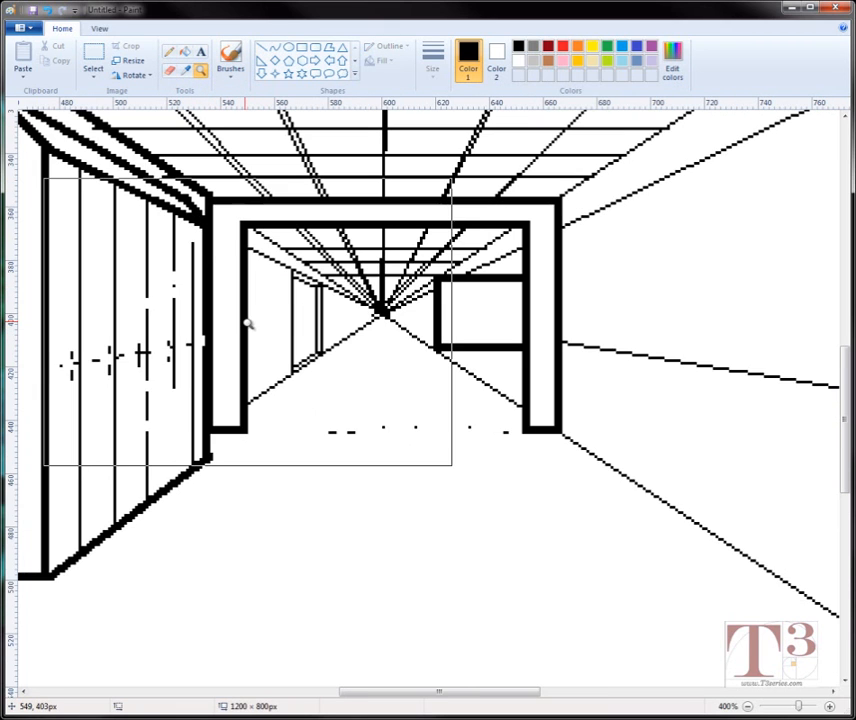
{"action": "left_click", "coordinate": [170, 72]}
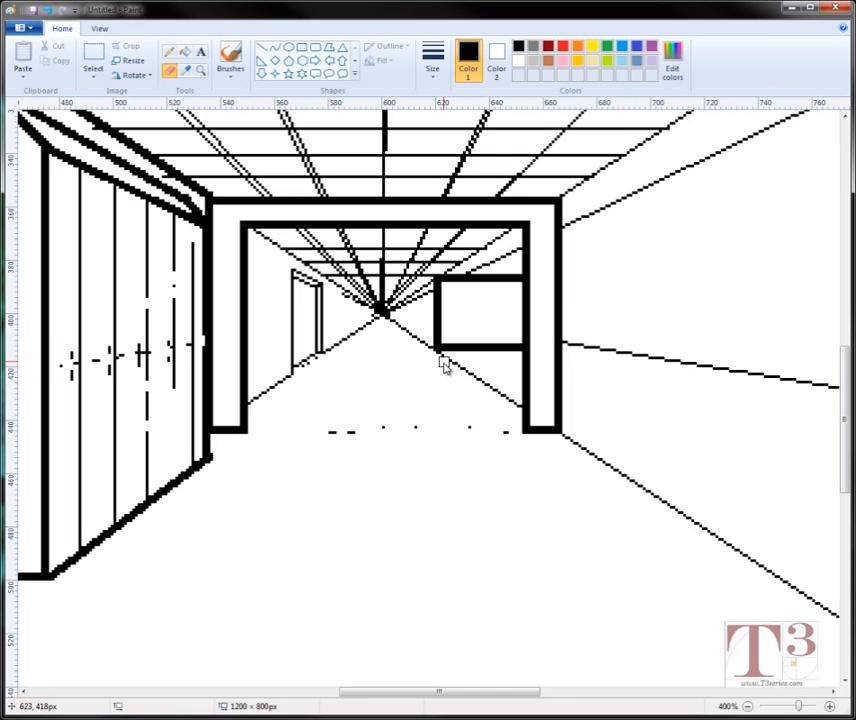
{"action": "left_click_drag", "start_coordinate": [441, 360], "coordinate": [509, 401]}
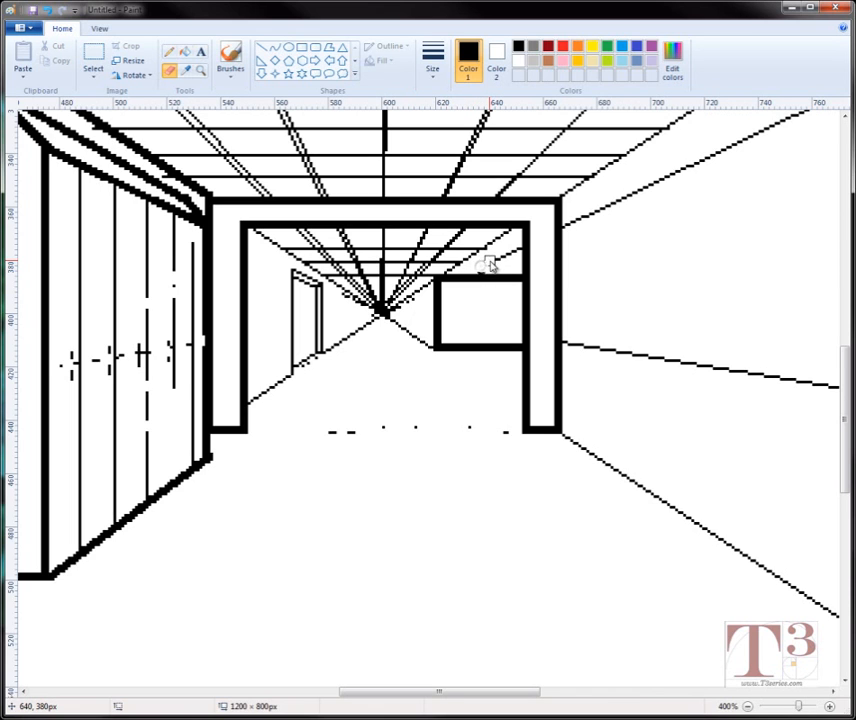
Step: Save the drawing as a PNG named "1 Pt Perspective Hallway" in the Pictures library
{"action": "left_click", "coordinate": [32, 12]}
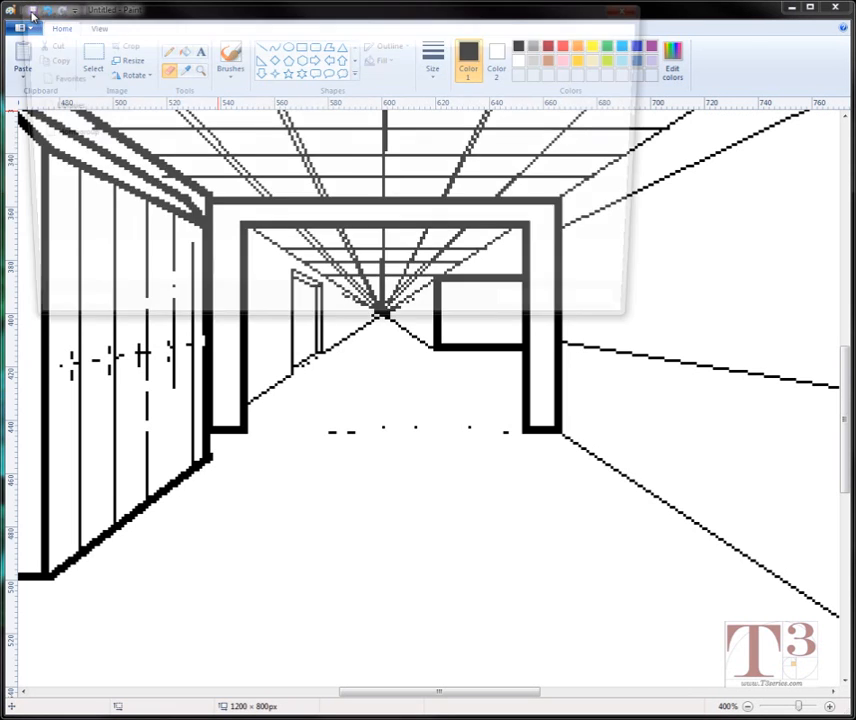
{"action": "left_click_drag", "start_coordinate": [138, 267], "coordinate": [94, 271]}
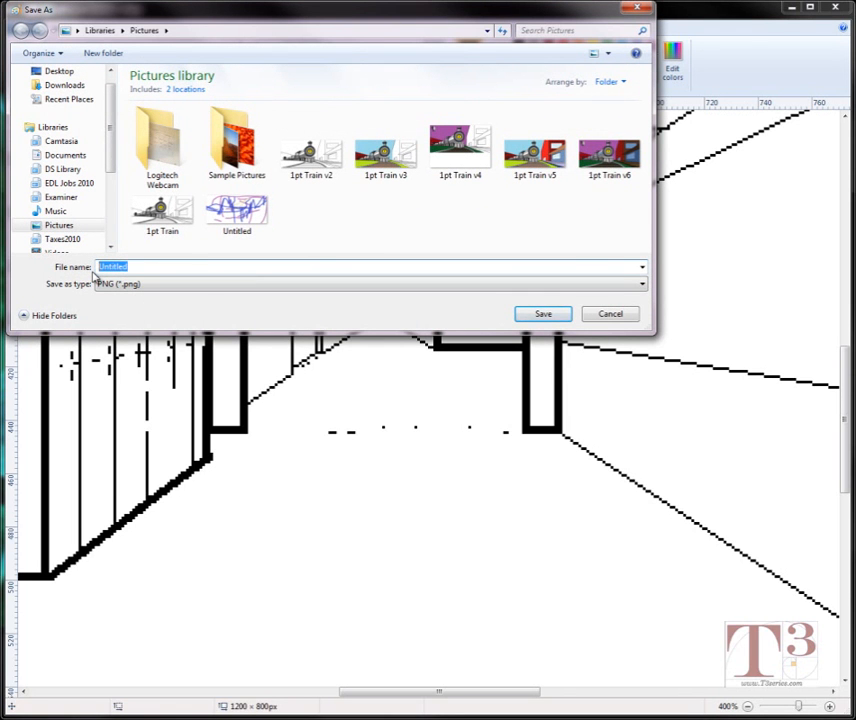
{"action": "type", "text": "1 Pt Perspective Hallway"}
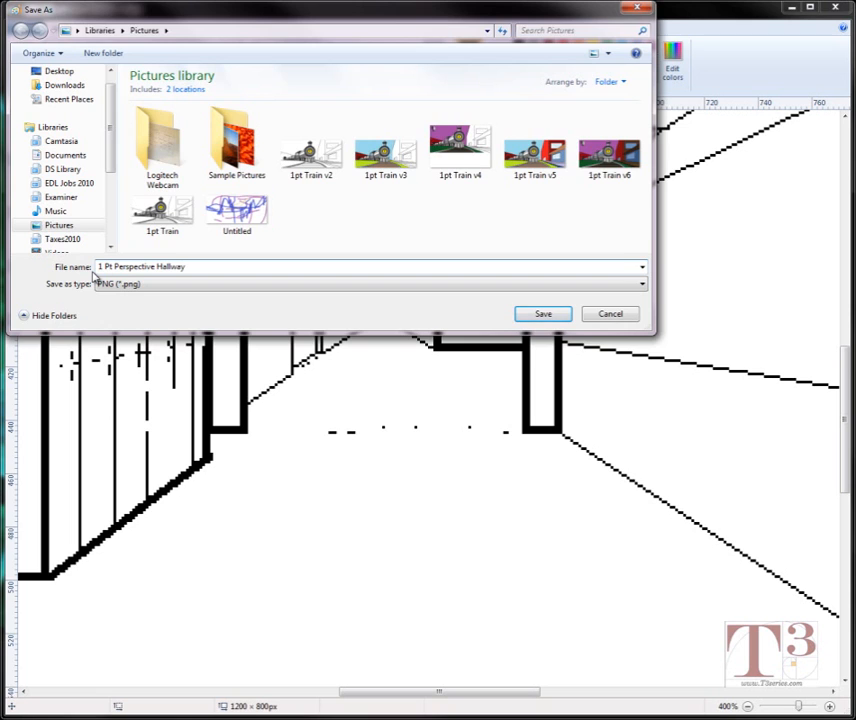
{"action": "key", "text": "Return"}
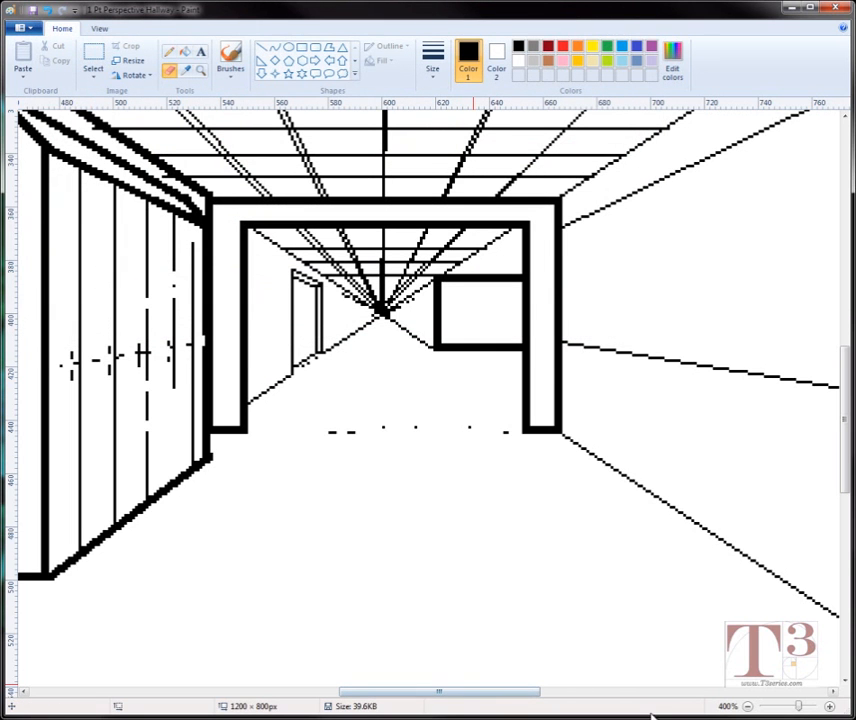
Step: With the second-thinnest line, connect the far rectangle's near upper and lower corners to the vanishing point, each about 23 px across
{"action": "left_click", "coordinate": [747, 707]}
{"action": "left_click", "coordinate": [747, 707]}
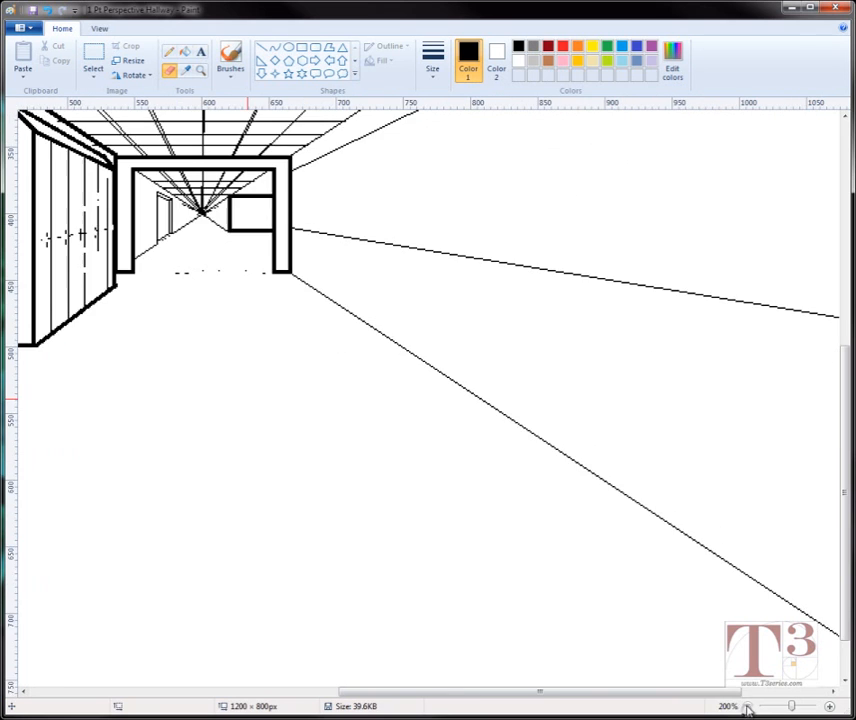
{"action": "left_click", "coordinate": [747, 707]}
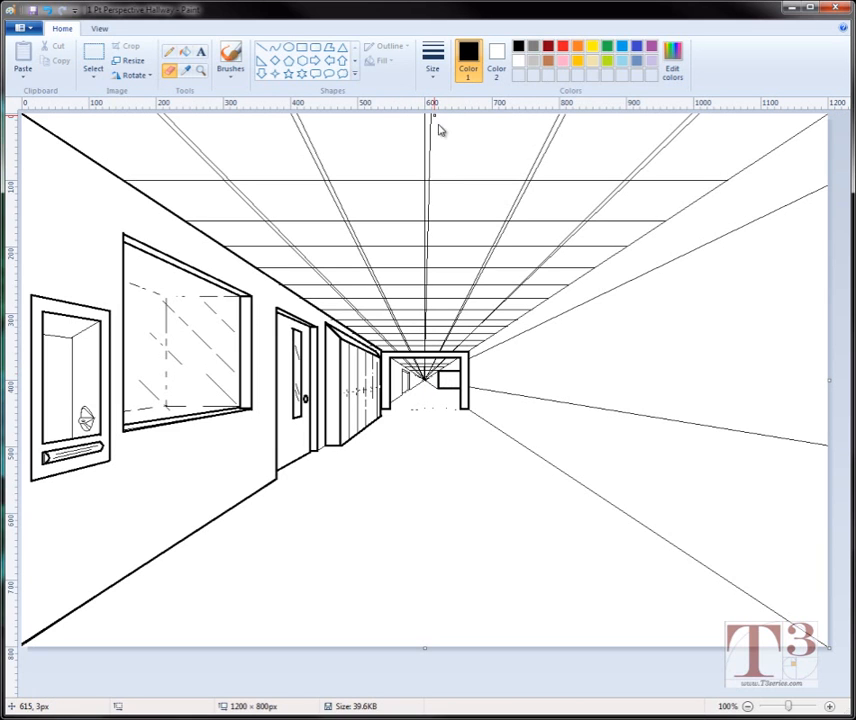
{"action": "left_click", "coordinate": [432, 62]}
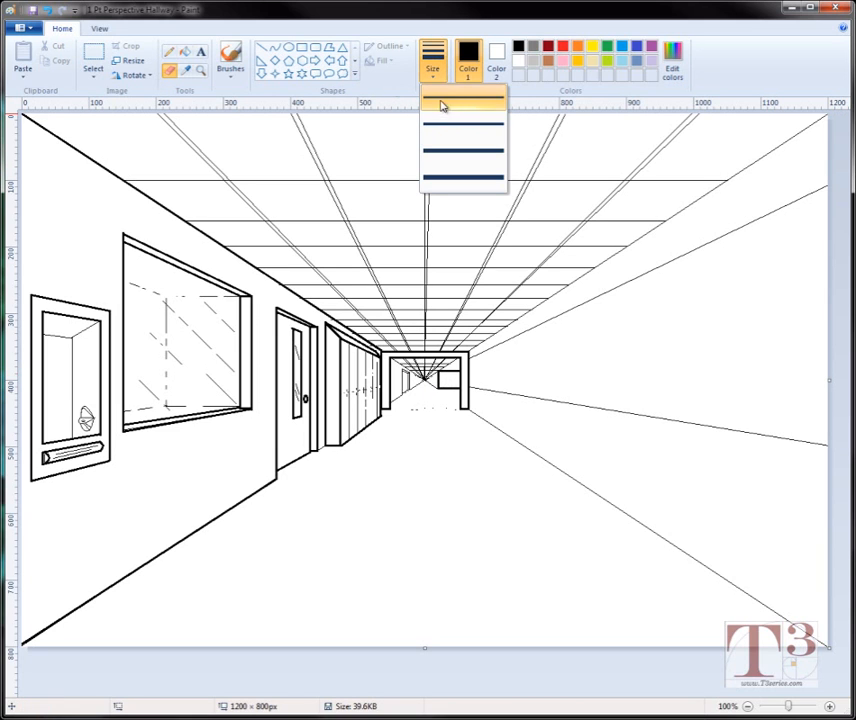
{"action": "left_click", "coordinate": [262, 47]}
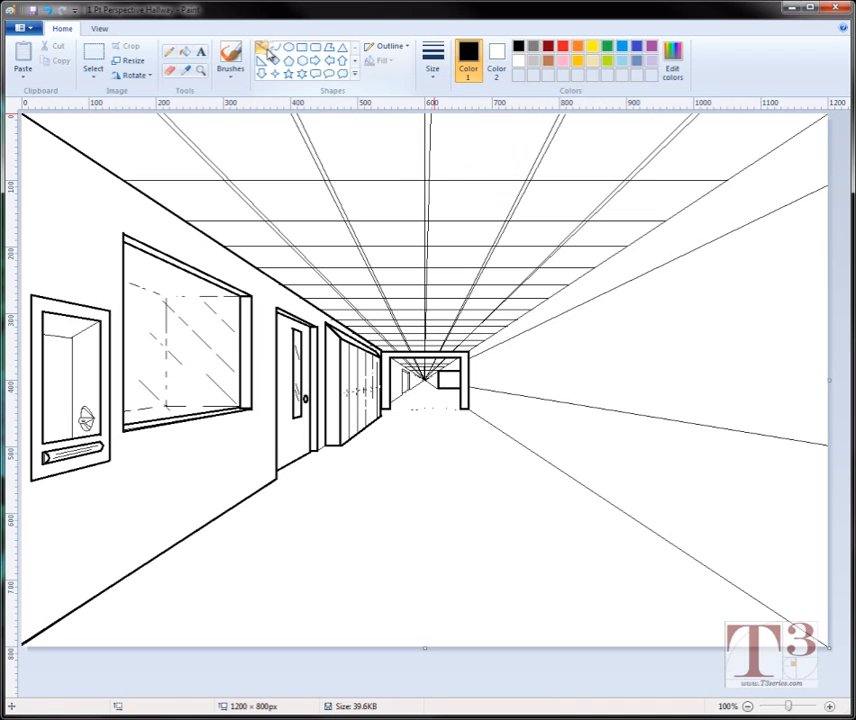
{"action": "left_click", "coordinate": [438, 78]}
{"action": "left_click", "coordinate": [441, 102]}
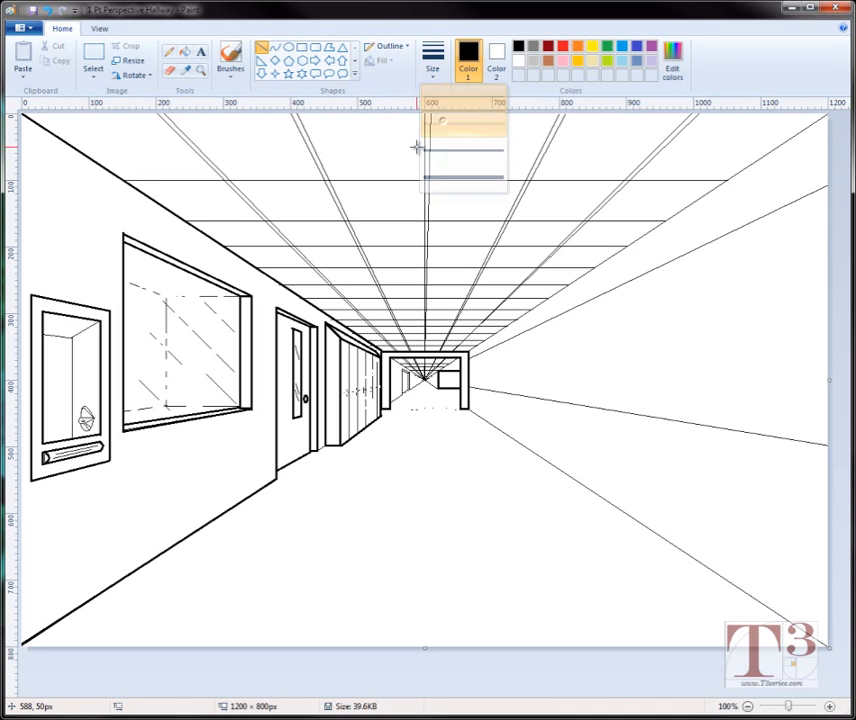
{"action": "left_click_drag", "start_coordinate": [442, 377], "coordinate": [430, 385]}
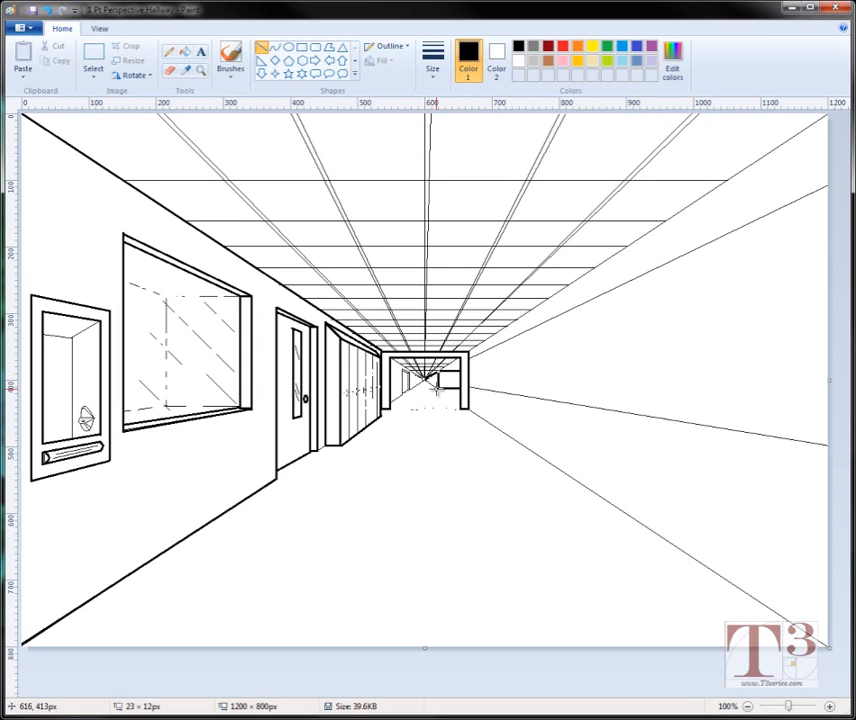
{"action": "left_click", "coordinate": [438, 391]}
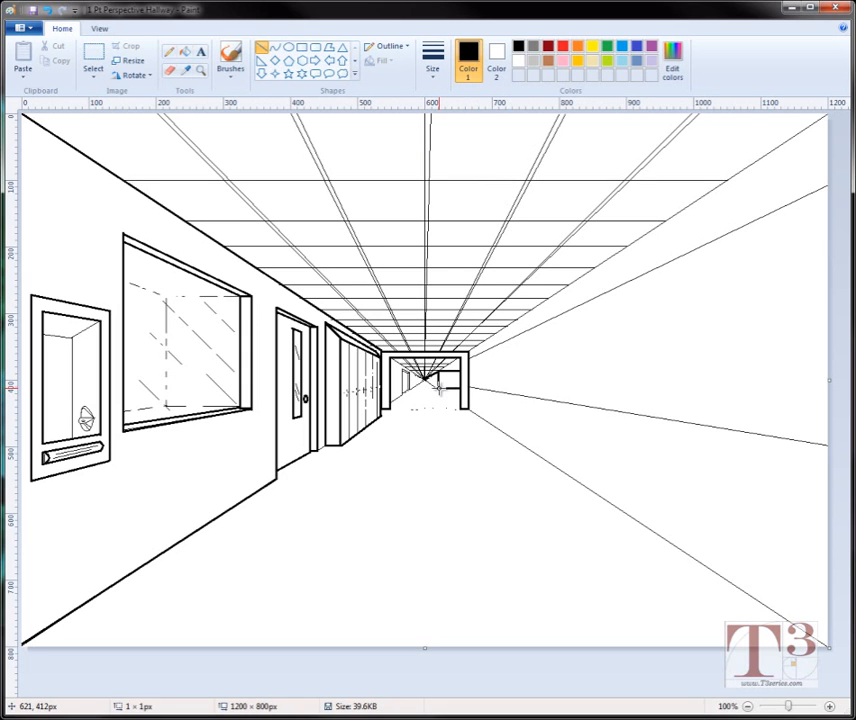
{"action": "left_click_drag", "start_coordinate": [439, 392], "coordinate": [425, 382]}
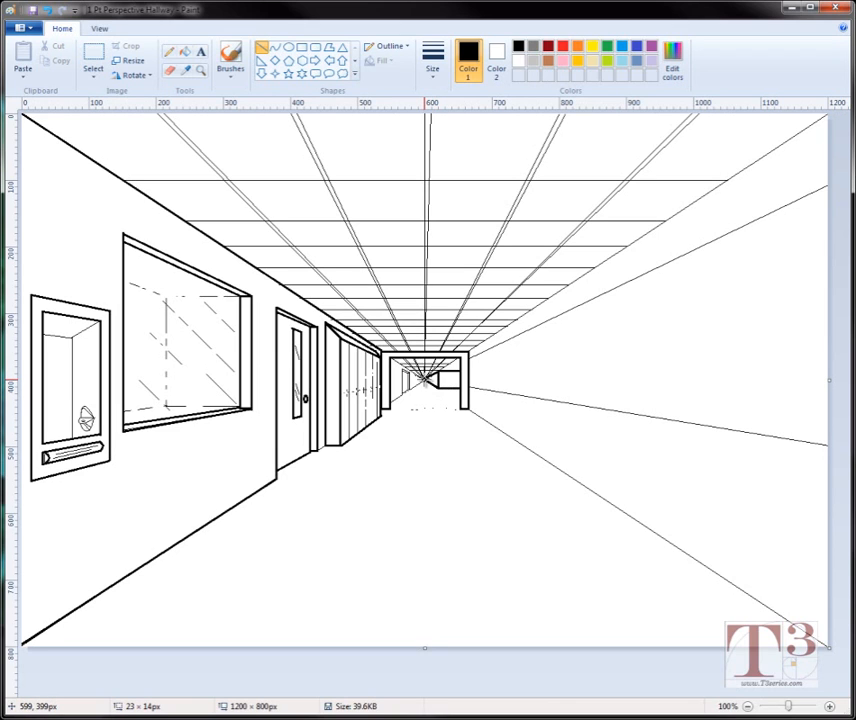
{"action": "left_click", "coordinate": [454, 453]}
Step: Thicken the floor line from the vanishing point to the small side door and the ceiling lines to the doorway's inner upper corners
{"action": "left_click_drag", "start_coordinate": [425, 378], "coordinate": [411, 389]}
{"action": "left_click", "coordinate": [430, 398]}
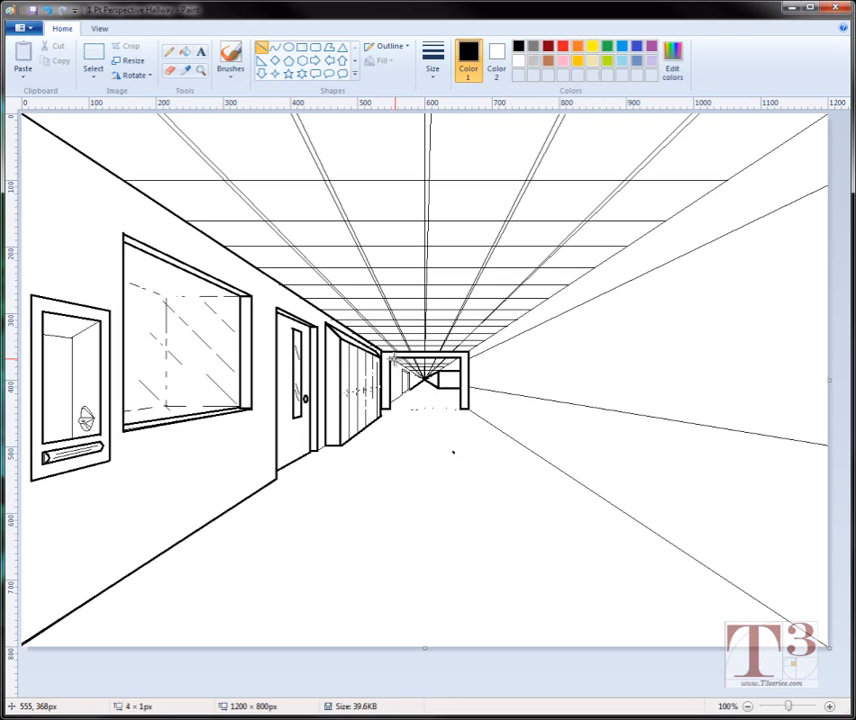
{"action": "left_click_drag", "start_coordinate": [393, 359], "coordinate": [462, 358]}
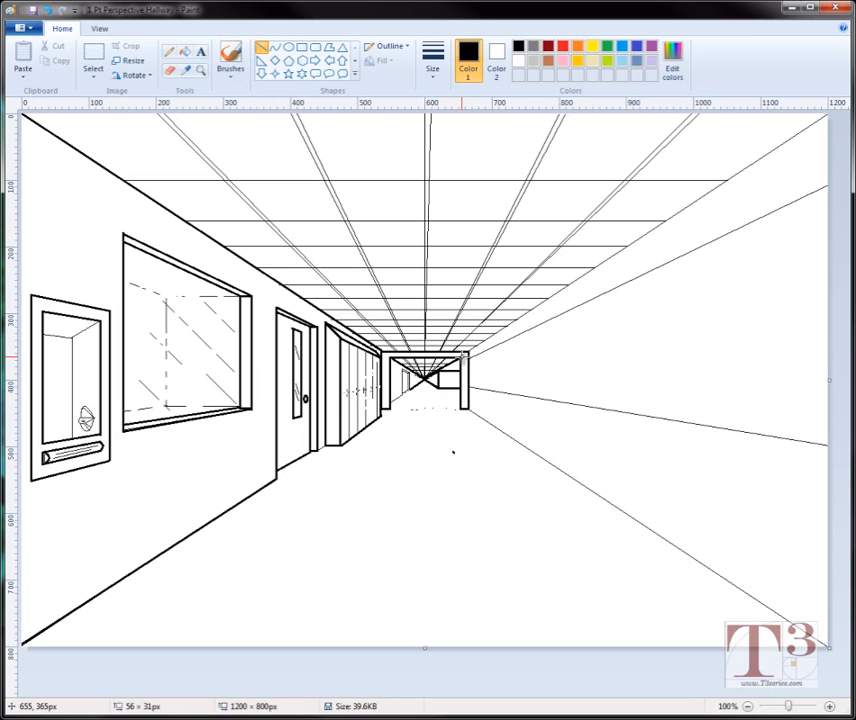
{"action": "left_click", "coordinate": [432, 414]}
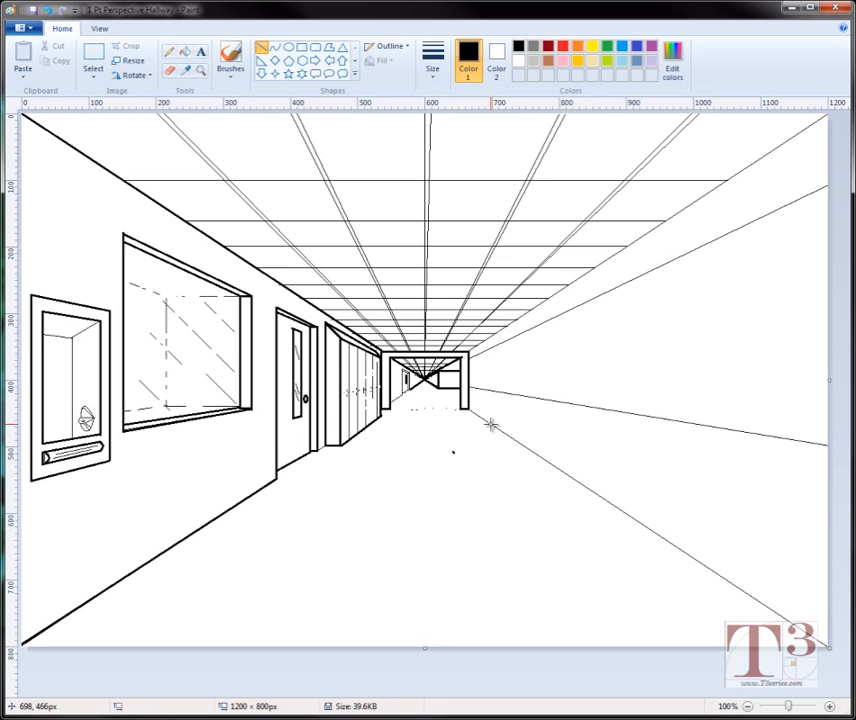
Step: Draw a tall narrow rectangle on the right wall, spanning from the floor guide line to the upper guide line
{"action": "left_click", "coordinate": [313, 48]}
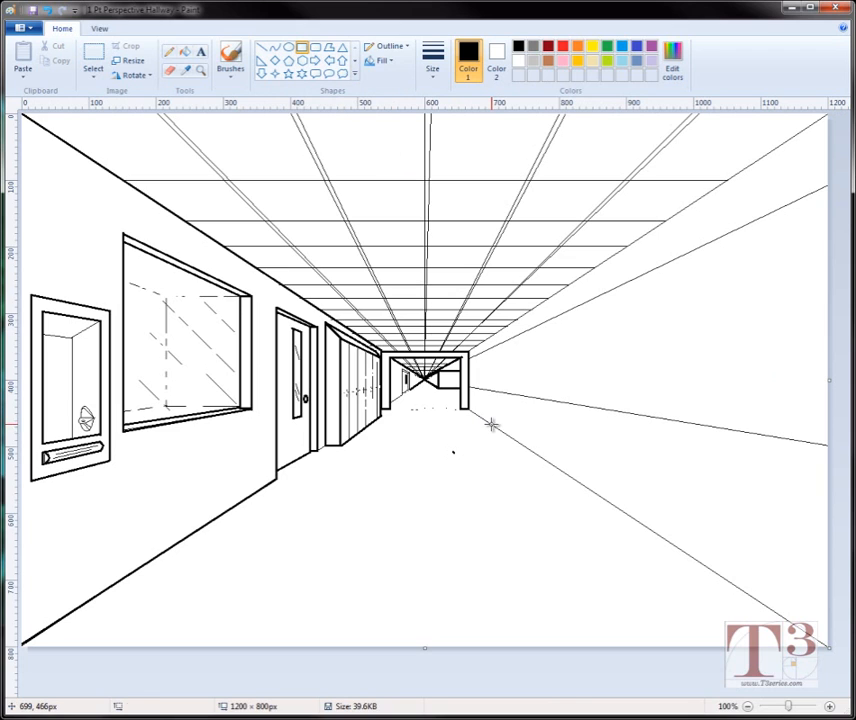
{"action": "left_click_drag", "start_coordinate": [491, 425], "coordinate": [499, 350]}
{"action": "left_click", "coordinate": [521, 352]}
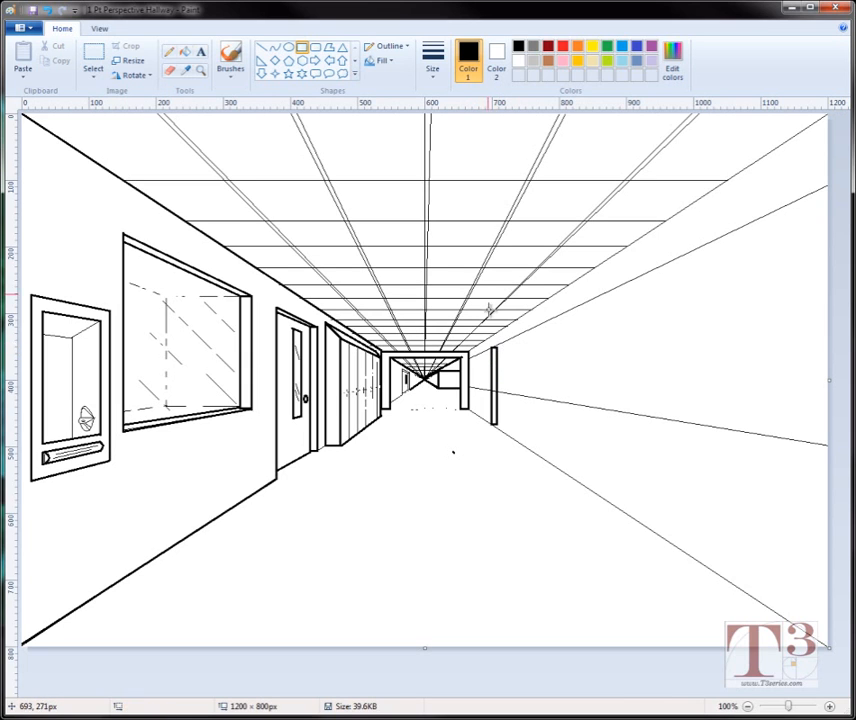
Step: Draw the right wall door's top edge along the upper guide line and its near vertical edge about 171 px tall
{"action": "left_click", "coordinate": [262, 47]}
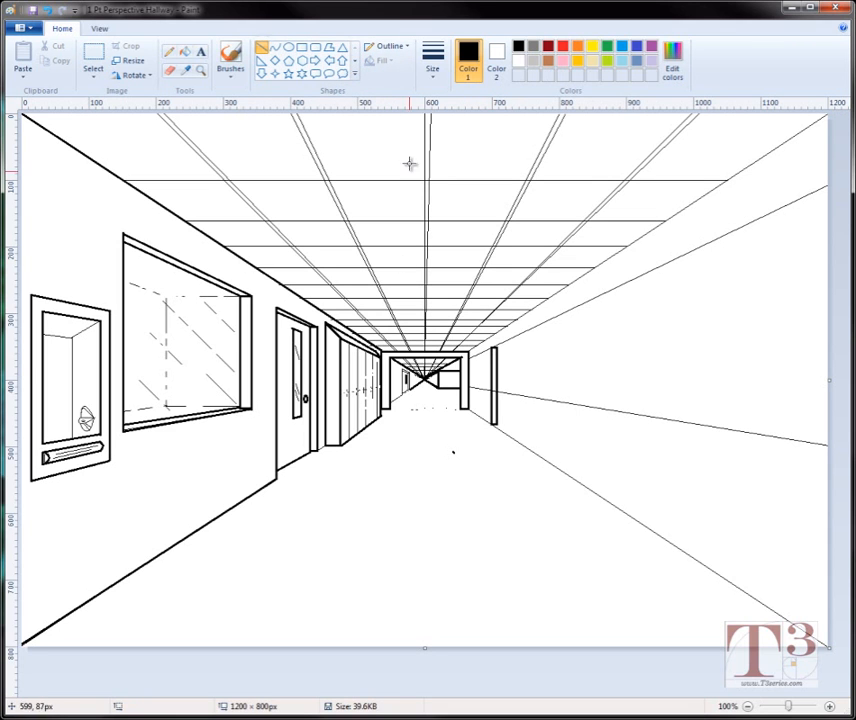
{"action": "left_click", "coordinate": [200, 69]}
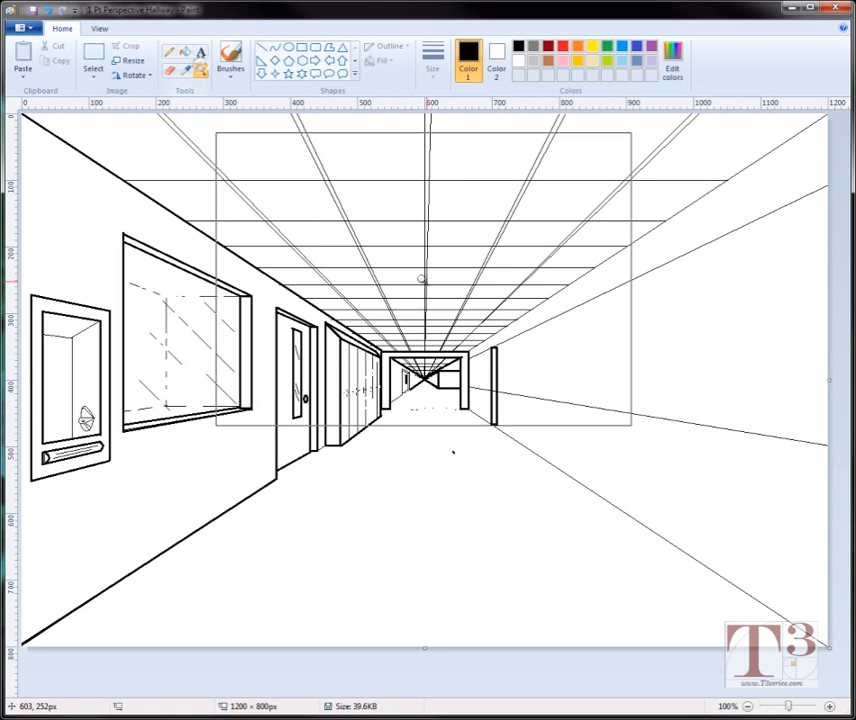
{"action": "left_click", "coordinate": [550, 400]}
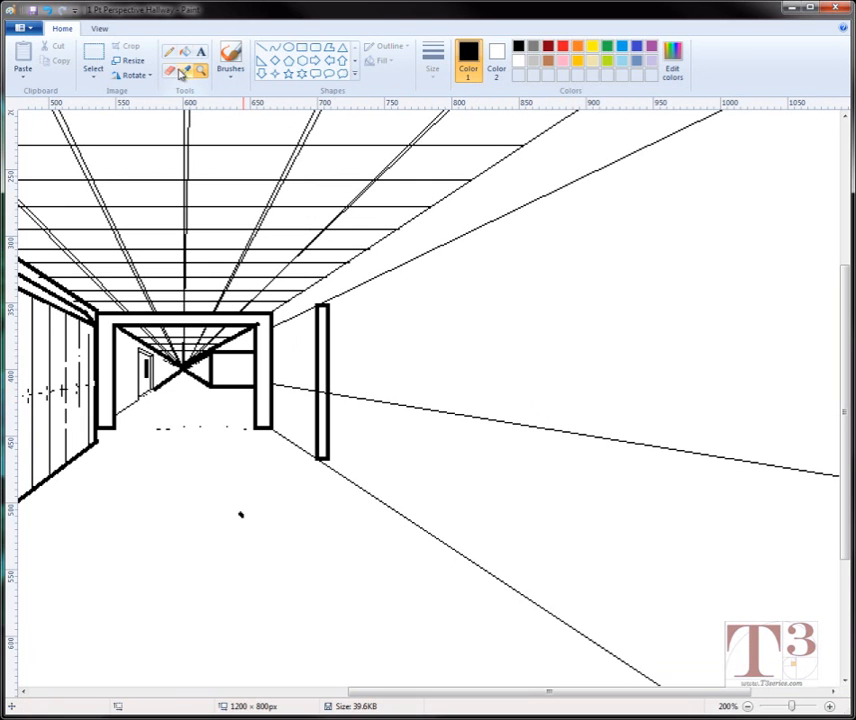
{"action": "left_click", "coordinate": [261, 47]}
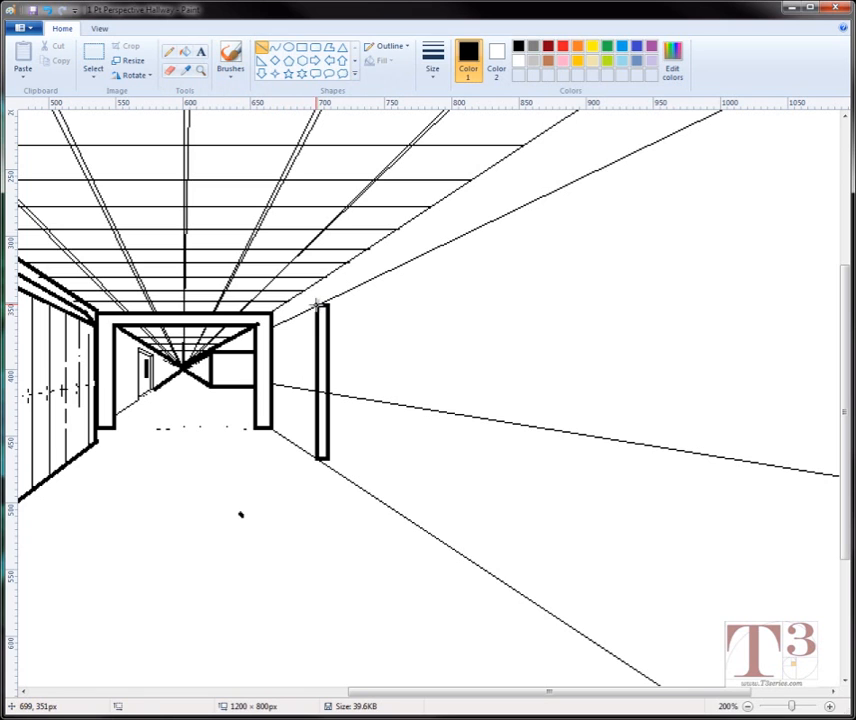
{"action": "mouse_move", "coordinate": [318, 303]}
{"action": "left_mouse_down"}
{"action": "mouse_move", "coordinate": [447, 241]}
{"action": "mouse_move", "coordinate": [373, 265]}
{"action": "mouse_move", "coordinate": [384, 273]}
{"action": "left_mouse_up"}
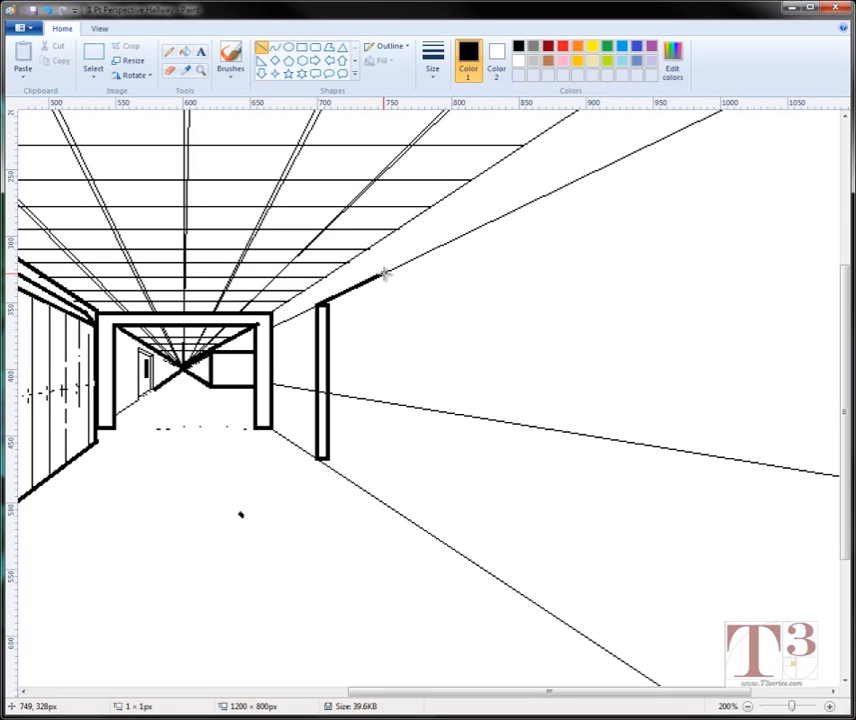
{"action": "left_click_drag", "start_coordinate": [385, 273], "coordinate": [361, 503]}
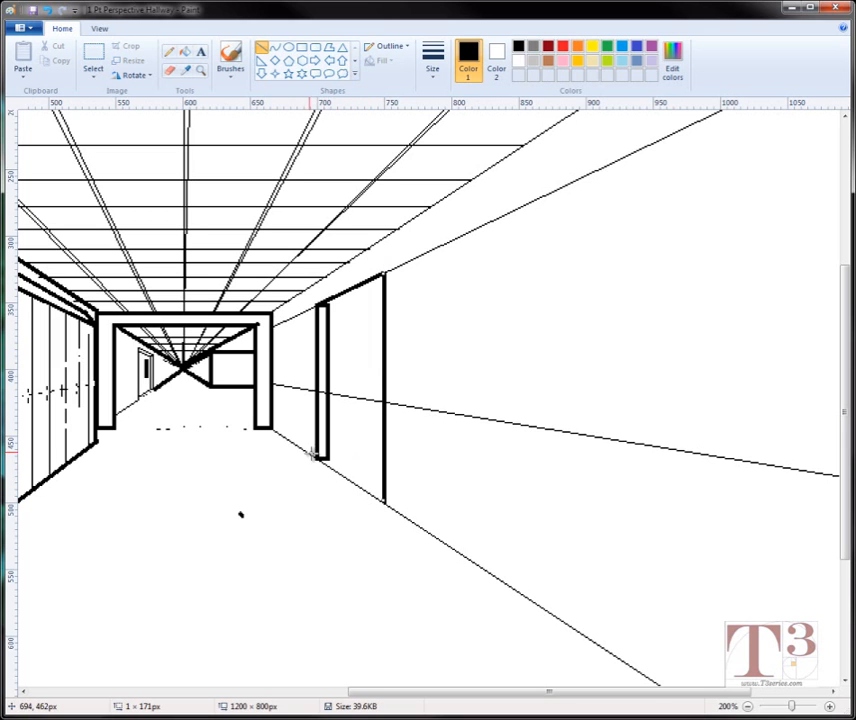
{"action": "left_click", "coordinate": [309, 495]}
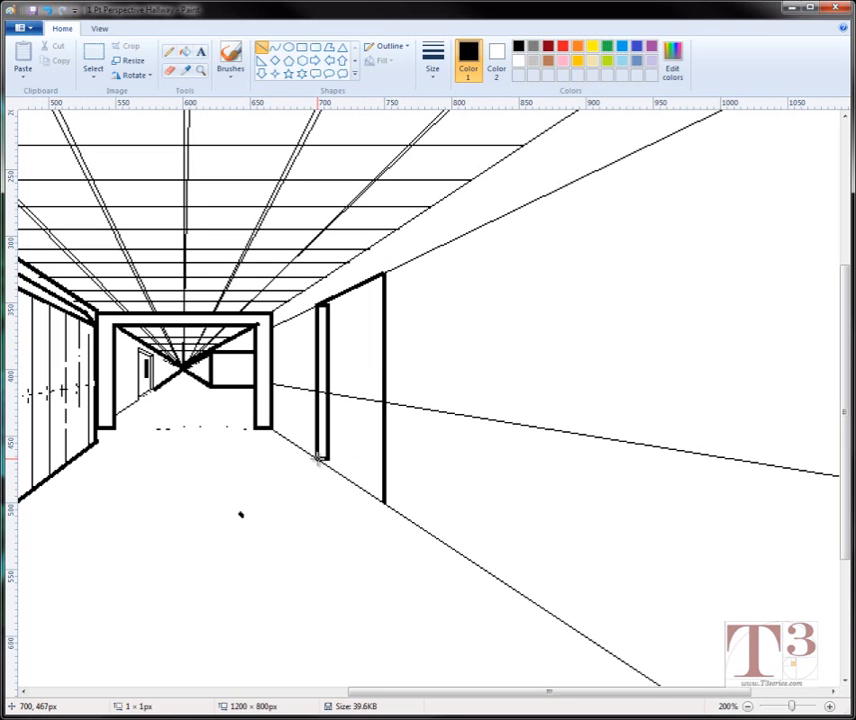
Step: Draw the floor edge from the right door to the doorway frame, plus the door's angled inner bottom and top edges
{"action": "left_click_drag", "start_coordinate": [319, 461], "coordinate": [274, 429]}
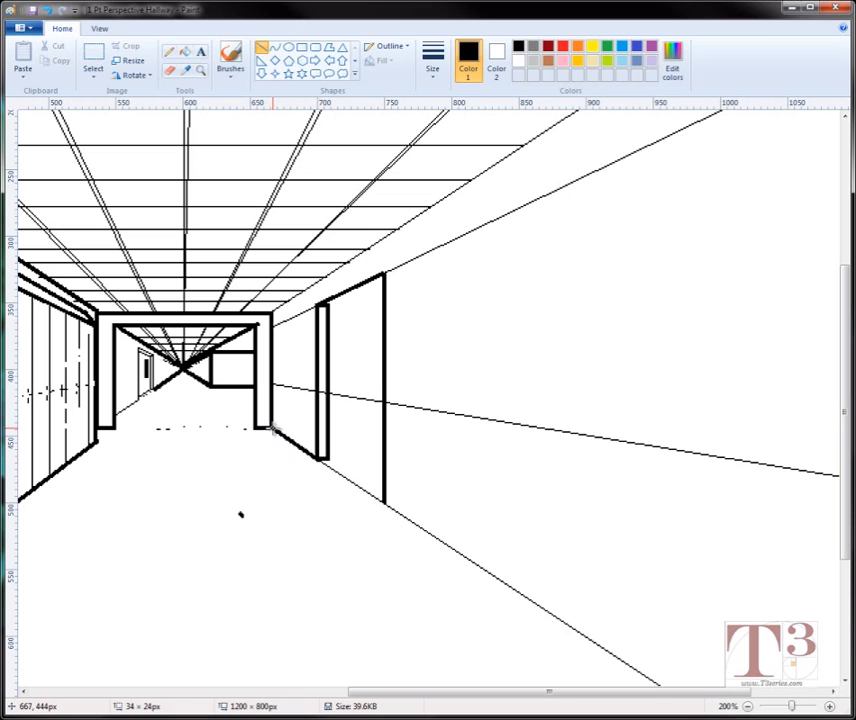
{"action": "left_click", "coordinate": [311, 478]}
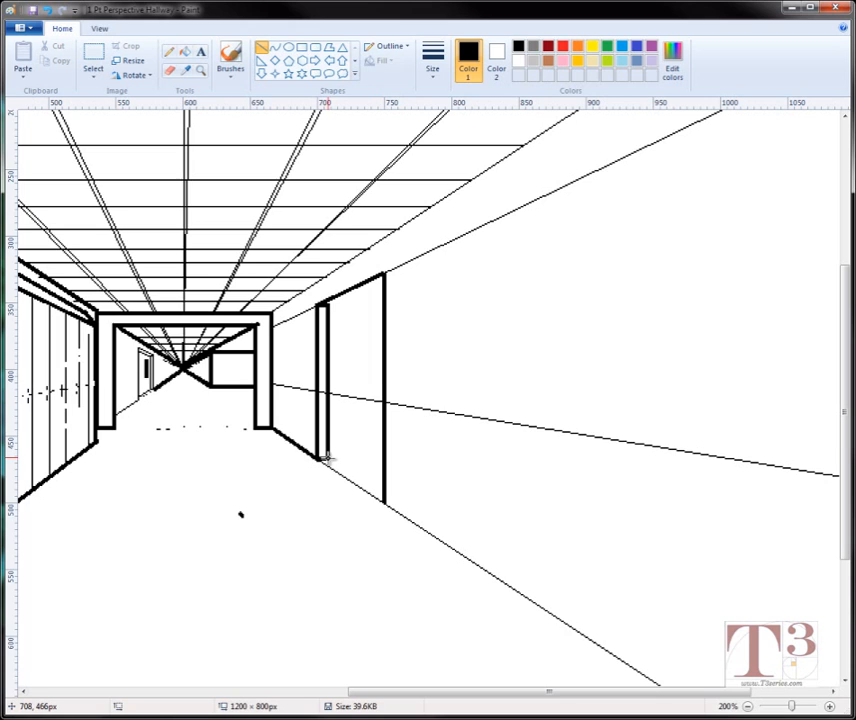
{"action": "left_click_drag", "start_coordinate": [327, 460], "coordinate": [381, 488]}
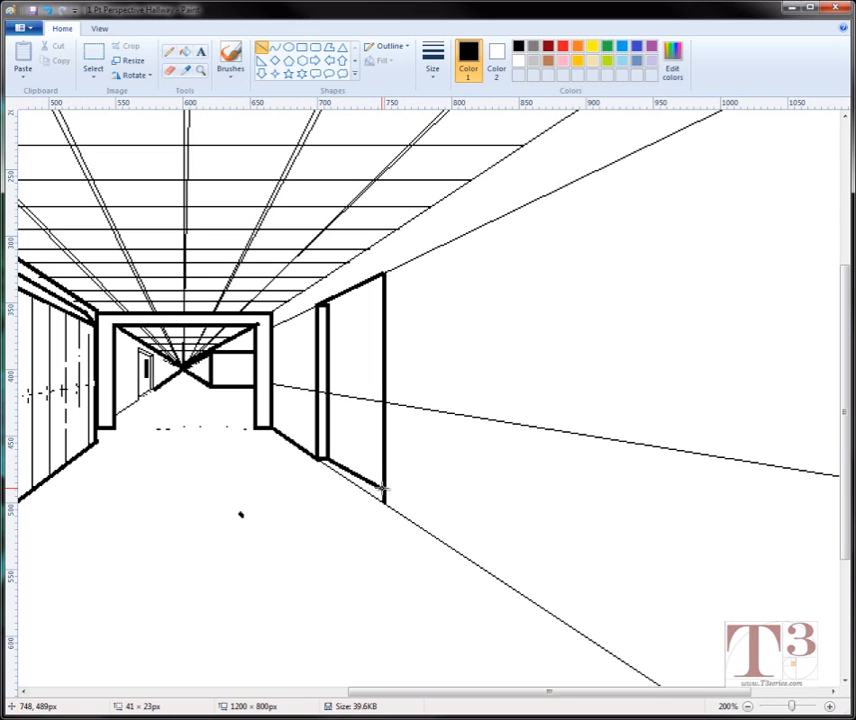
{"action": "left_click", "coordinate": [321, 525]}
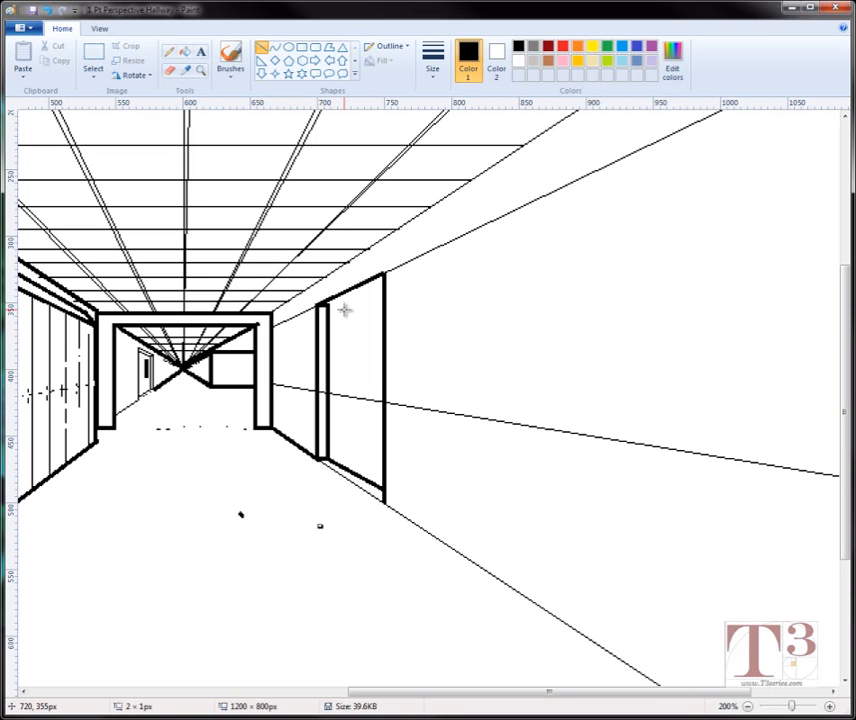
{"action": "mouse_move", "coordinate": [328, 306]}
{"action": "left_mouse_down"}
{"action": "mouse_move", "coordinate": [383, 275]}
{"action": "mouse_move", "coordinate": [386, 282]}
{"action": "left_mouse_up"}
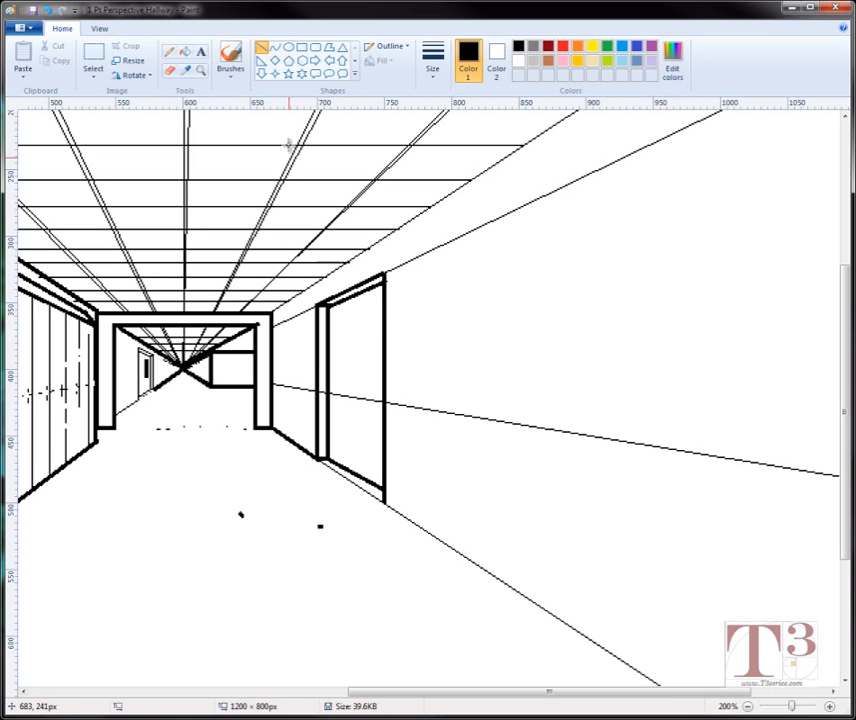
Step: Draw a small oval knob in the thinnest outline near the right door's near edge, undoing the stray tall oval
{"action": "left_click", "coordinate": [288, 47]}
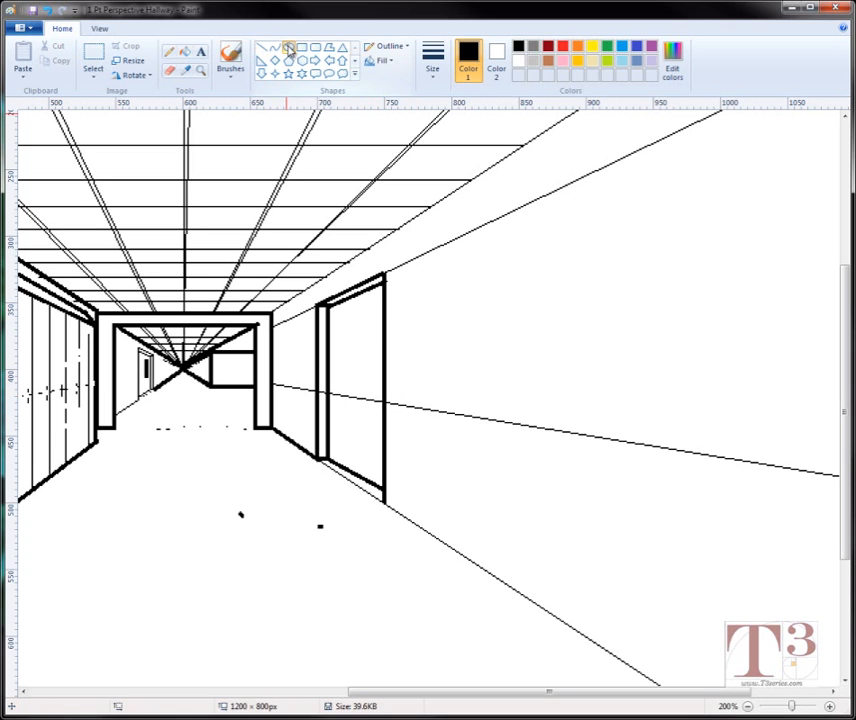
{"action": "left_click", "coordinate": [433, 65]}
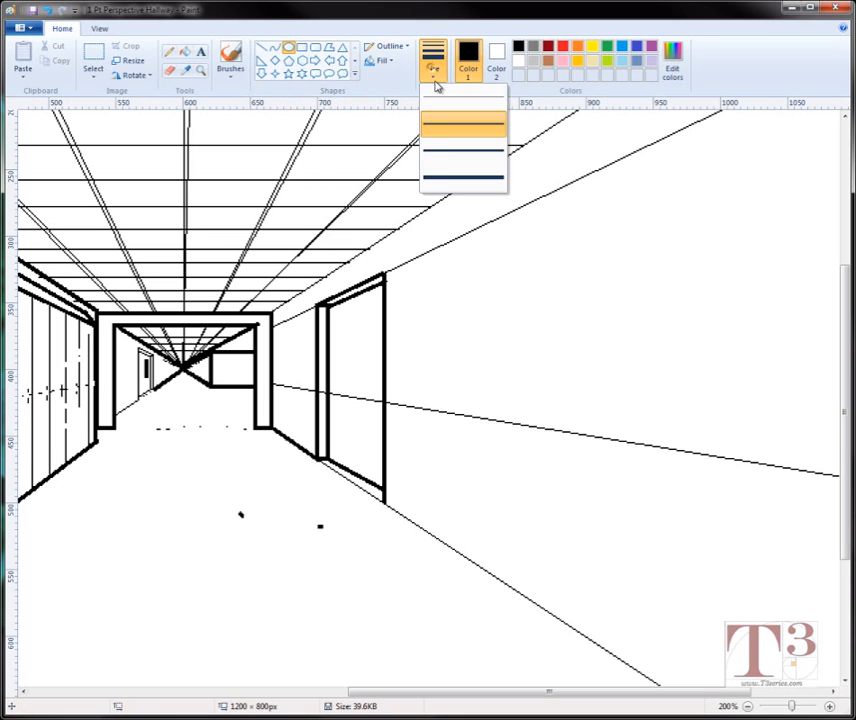
{"action": "left_click", "coordinate": [441, 101]}
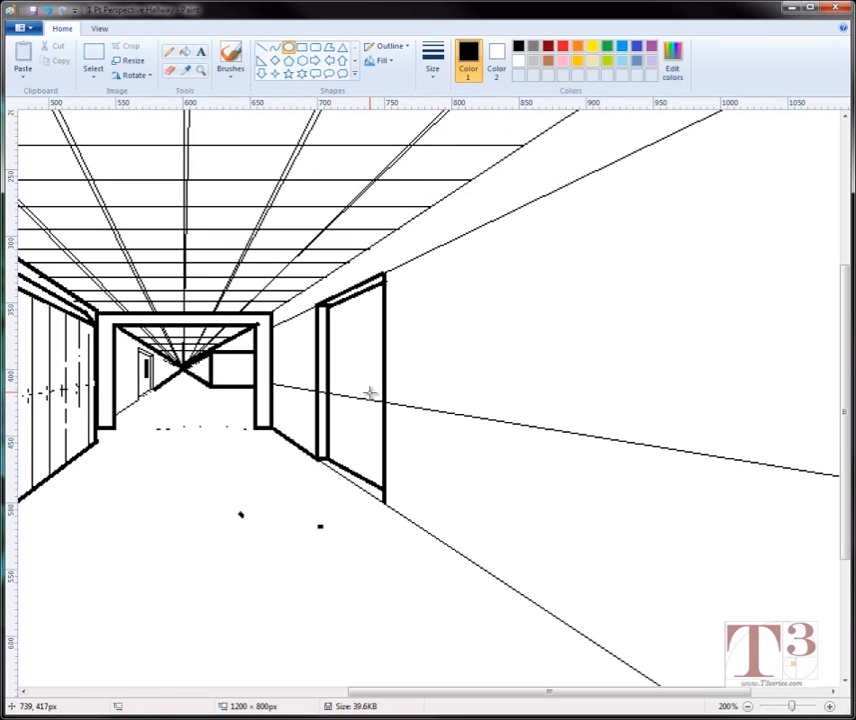
{"action": "left_click_drag", "start_coordinate": [370, 393], "coordinate": [374, 400]}
{"action": "left_click", "coordinate": [445, 372]}
{"action": "left_click_drag", "start_coordinate": [368, 412], "coordinate": [370, 336]}
{"action": "key", "text": "ctrl+z"}
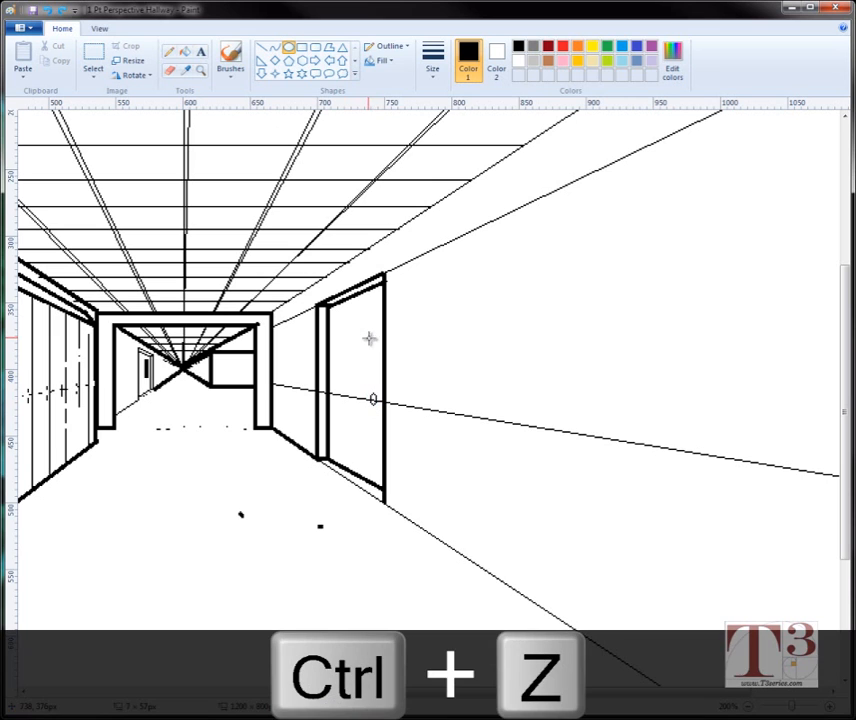
Step: Outline a tall narrow window on the right door with thinnest lines: two verticals joined by short angled top and bottom edges
{"action": "left_click", "coordinate": [262, 47]}
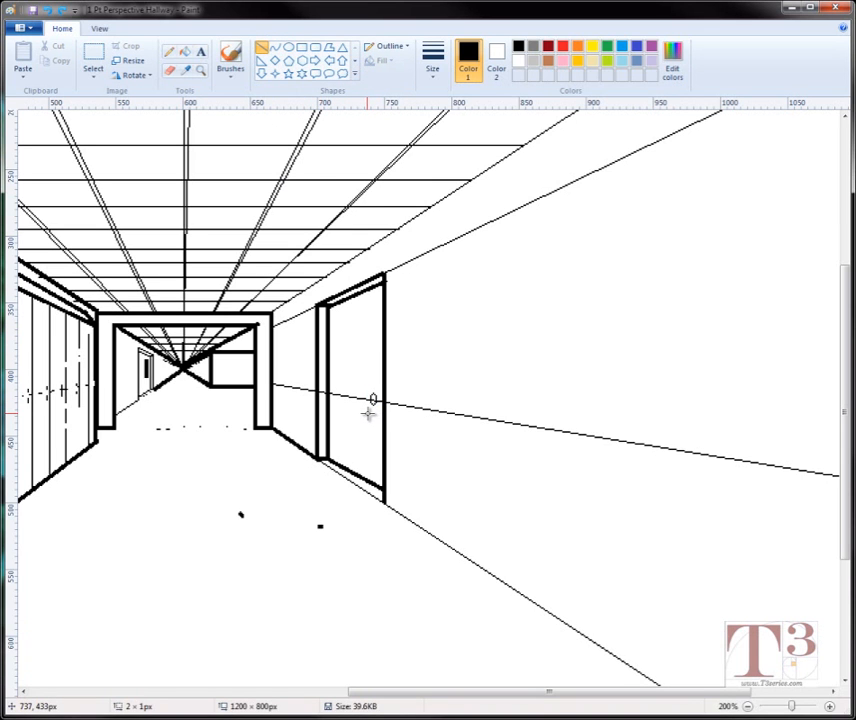
{"action": "mouse_move", "coordinate": [368, 412]}
{"action": "left_mouse_down"}
{"action": "mouse_move", "coordinate": [368, 301]}
{"action": "mouse_move", "coordinate": [185, 373]}
{"action": "mouse_move", "coordinate": [306, 334]}
{"action": "mouse_move", "coordinate": [337, 307]}
{"action": "mouse_move", "coordinate": [348, 310]}
{"action": "left_mouse_up"}
{"action": "left_click", "coordinate": [344, 314]}
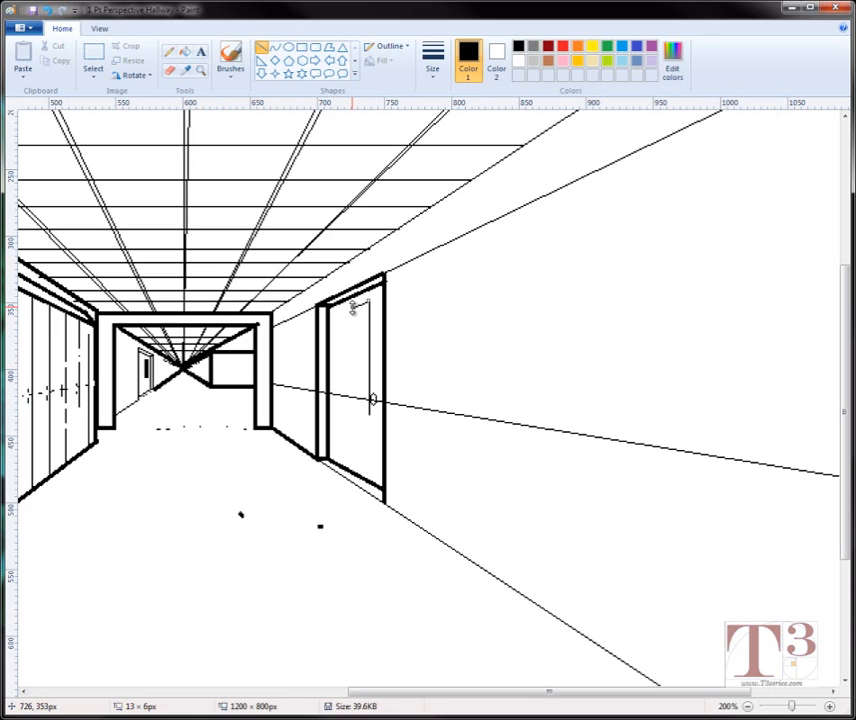
{"action": "left_click", "coordinate": [346, 343]}
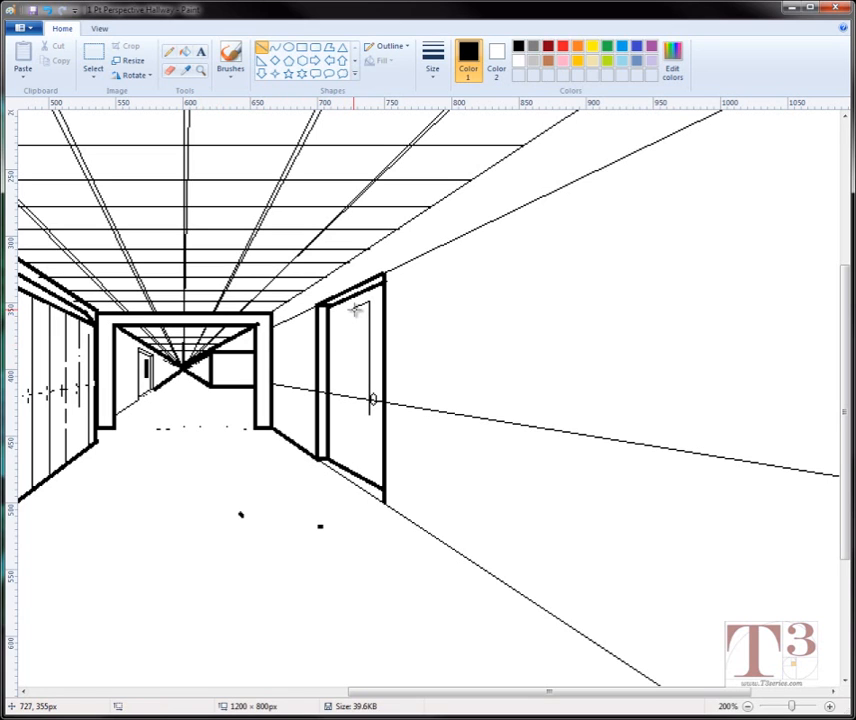
{"action": "left_click_drag", "start_coordinate": [355, 307], "coordinate": [341, 422]}
{"action": "left_click", "coordinate": [380, 468]}
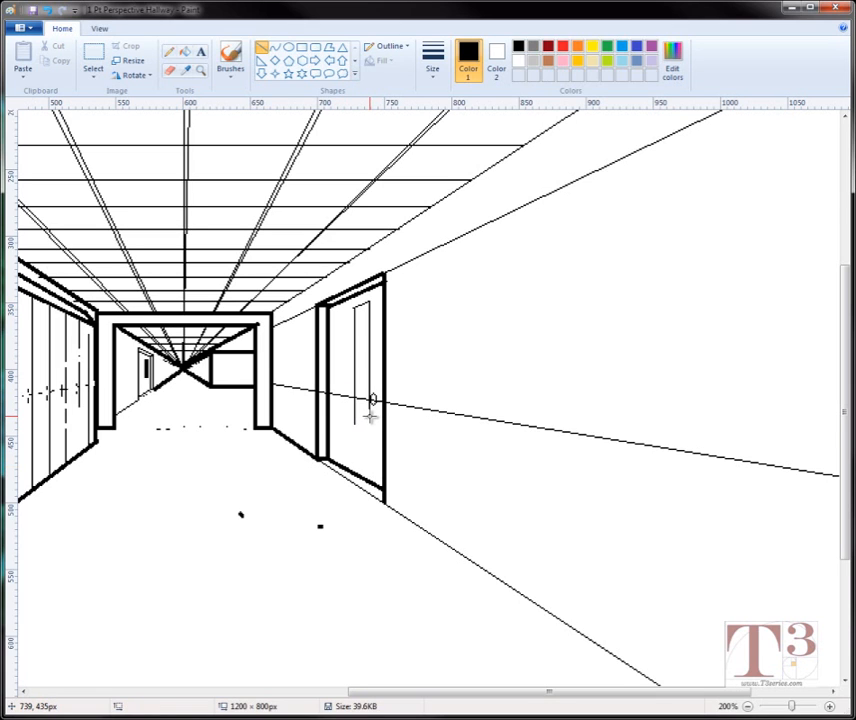
{"action": "mouse_move", "coordinate": [371, 401]}
{"action": "left_mouse_down"}
{"action": "mouse_move", "coordinate": [294, 397]}
{"action": "mouse_move", "coordinate": [182, 366]}
{"action": "mouse_move", "coordinate": [252, 377]}
{"action": "mouse_move", "coordinate": [356, 412]}
{"action": "left_mouse_up"}
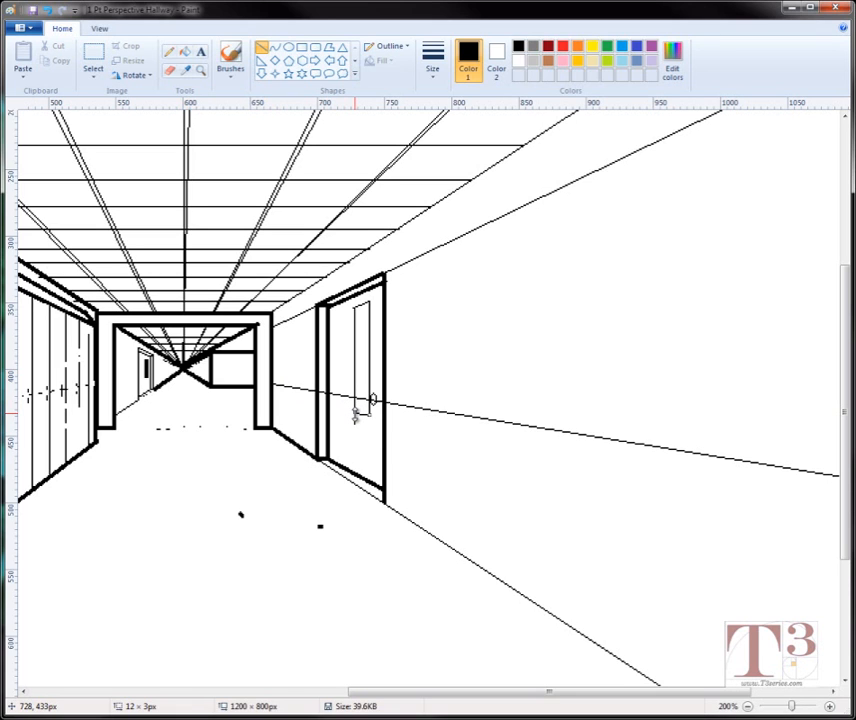
{"action": "left_click", "coordinate": [432, 428]}
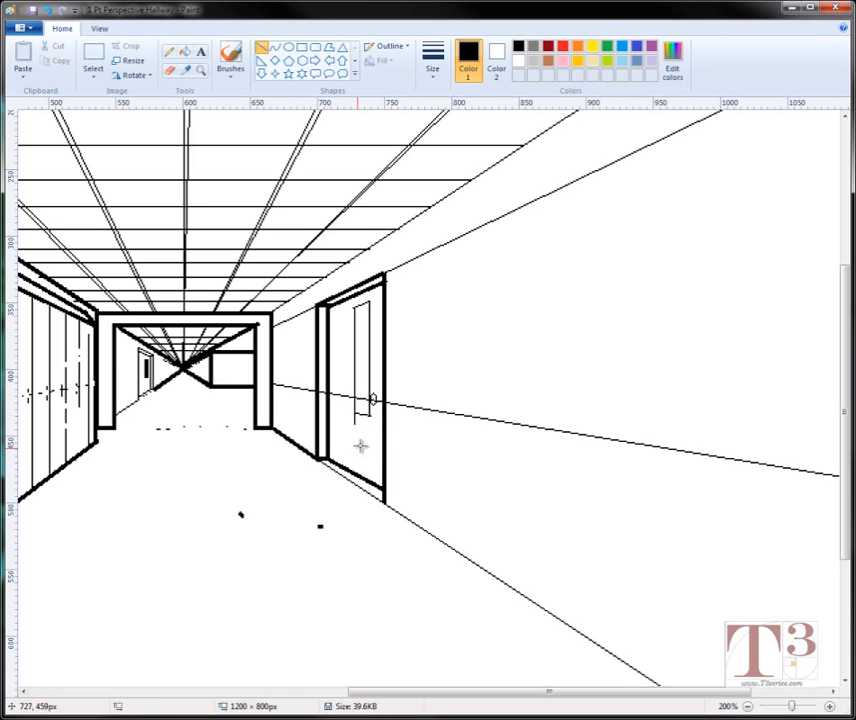
Step: Erase the mid-height guide line from the wall beside the doorway and across the right door, plus the overshooting end of its window's far edge
{"action": "left_click", "coordinate": [169, 74]}
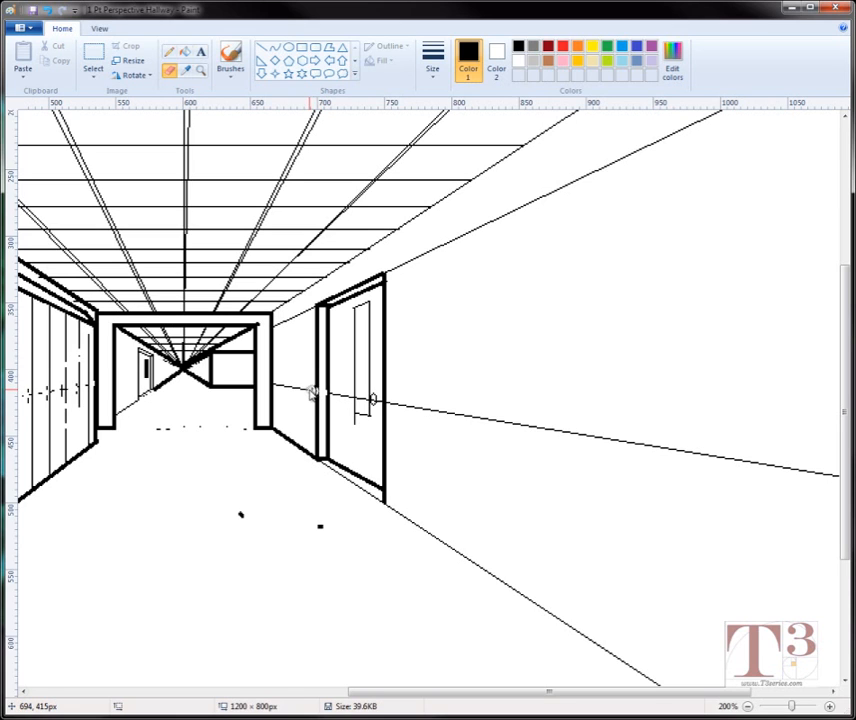
{"action": "left_click_drag", "start_coordinate": [312, 393], "coordinate": [290, 392]}
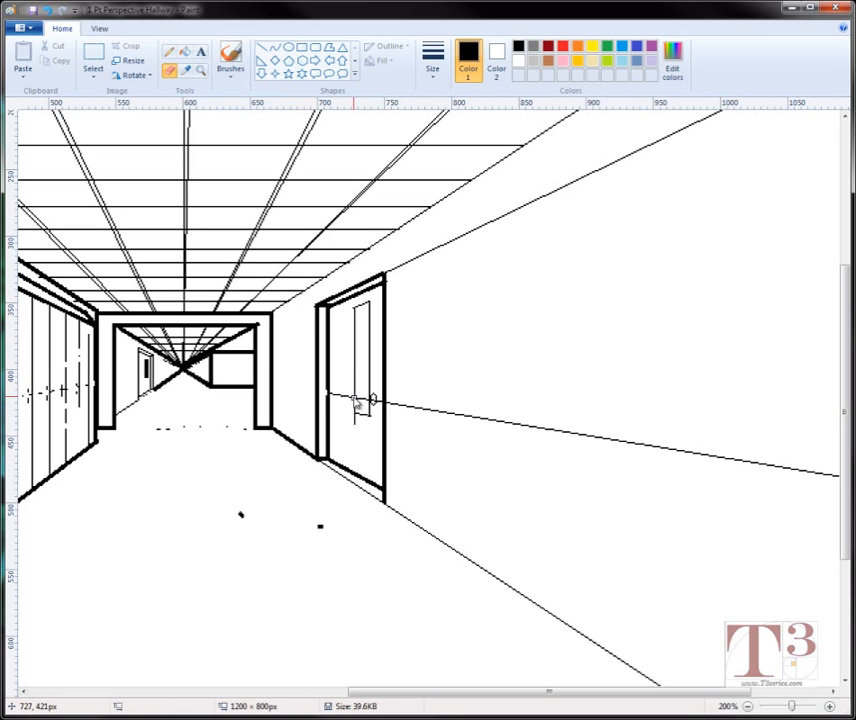
{"action": "left_click", "coordinate": [200, 70]}
{"action": "left_click", "coordinate": [365, 388]}
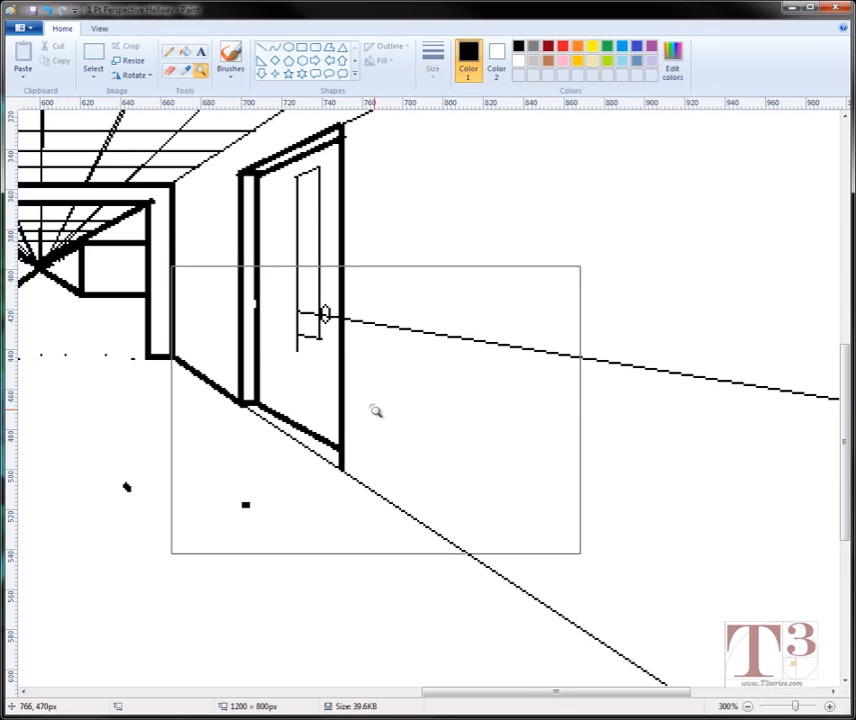
{"action": "left_click", "coordinate": [169, 70]}
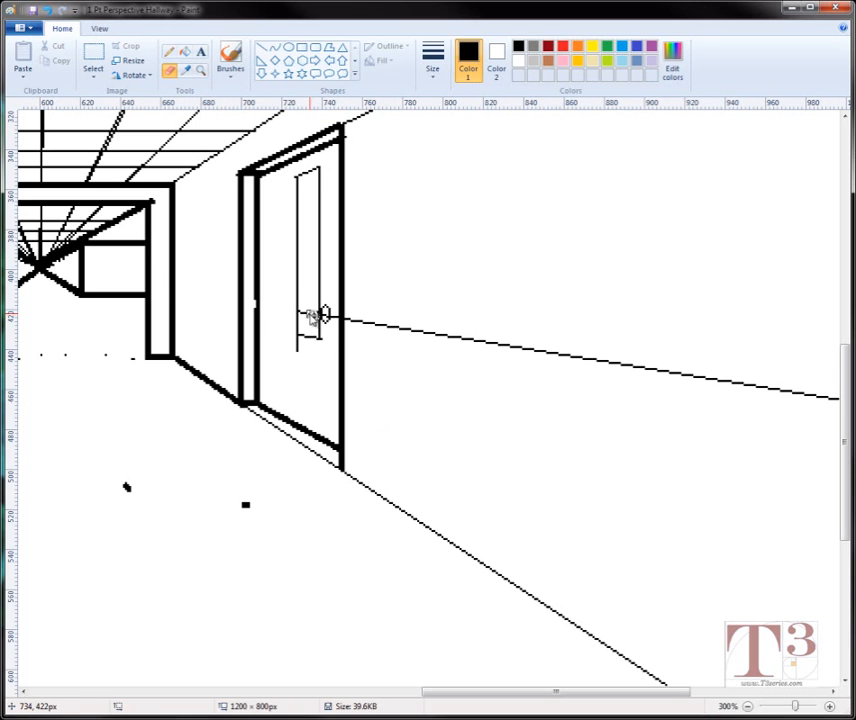
{"action": "mouse_move", "coordinate": [314, 316]}
{"action": "left_mouse_down"}
{"action": "mouse_move", "coordinate": [298, 313]}
{"action": "mouse_move", "coordinate": [295, 342]}
{"action": "left_mouse_up"}
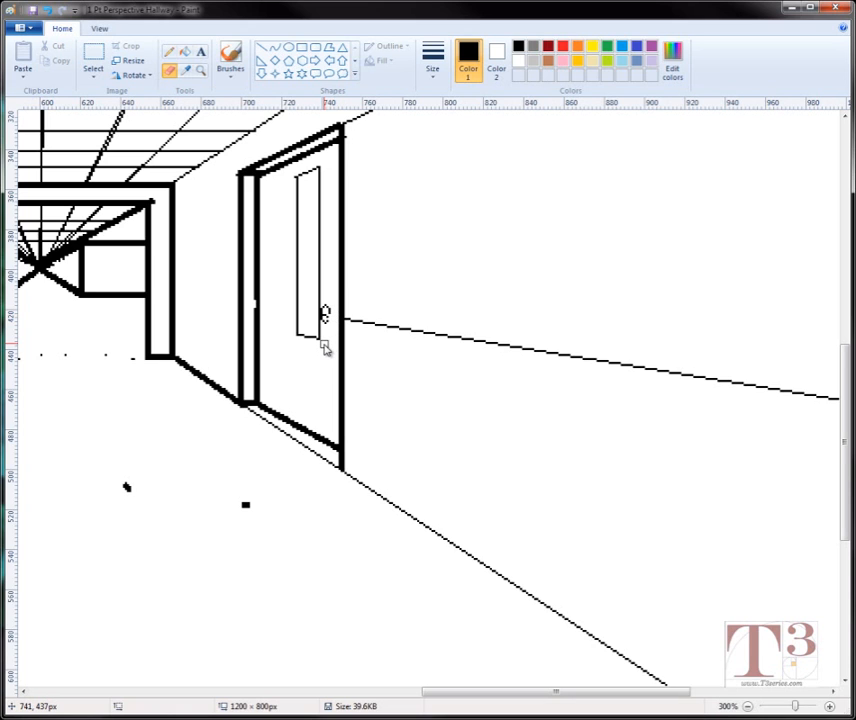
Step: Redraw the right door's knob as an oval about 5 × 11 px in the second-thinnest outline over the broken one
{"action": "left_click", "coordinate": [433, 68]}
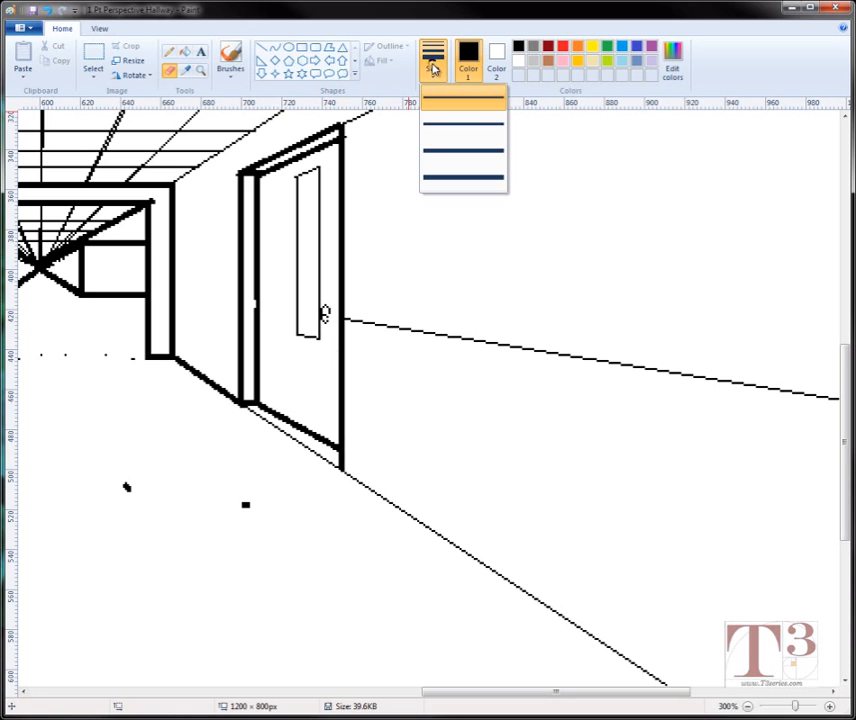
{"action": "left_click", "coordinate": [289, 47]}
{"action": "left_click", "coordinate": [433, 62]}
{"action": "left_click", "coordinate": [441, 123]}
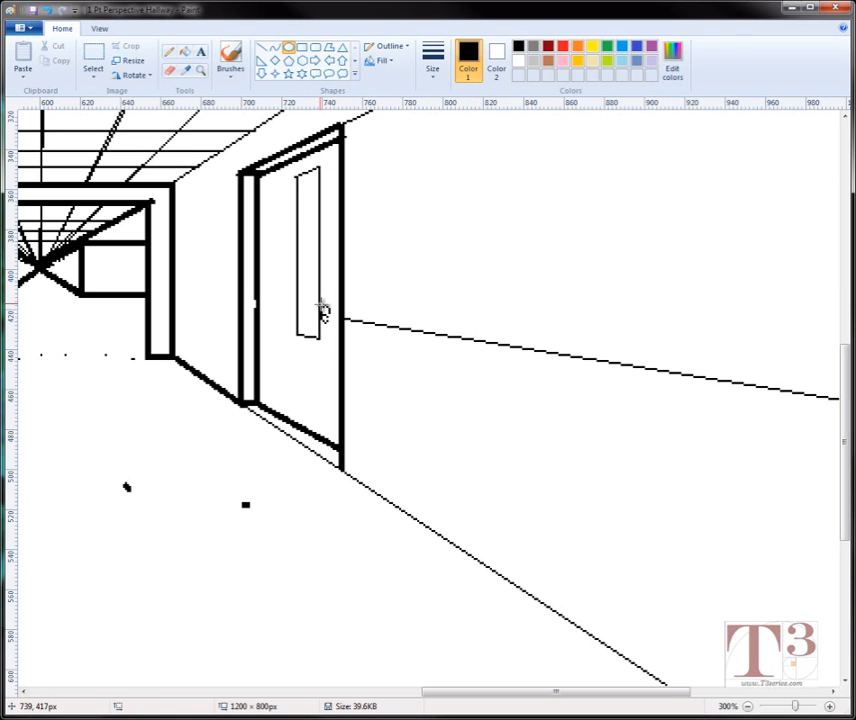
{"action": "left_click_drag", "start_coordinate": [320, 308], "coordinate": [331, 328]}
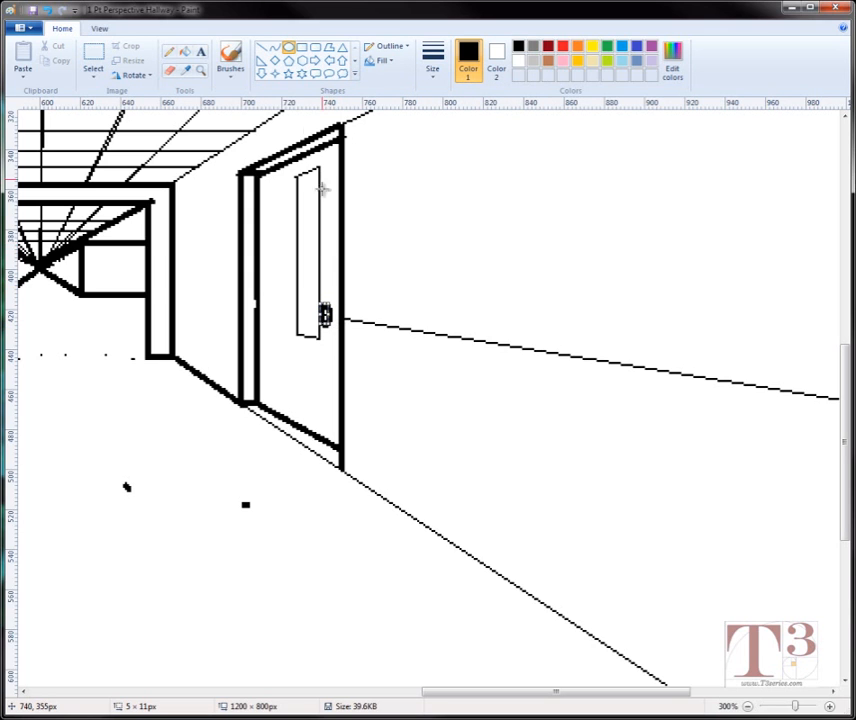
Step: Draw four short diagonal reflection strokes in the thinnest line inside the right door's window, undoing the stray mark on the wall
{"action": "left_click", "coordinate": [262, 48]}
{"action": "left_click", "coordinate": [432, 60]}
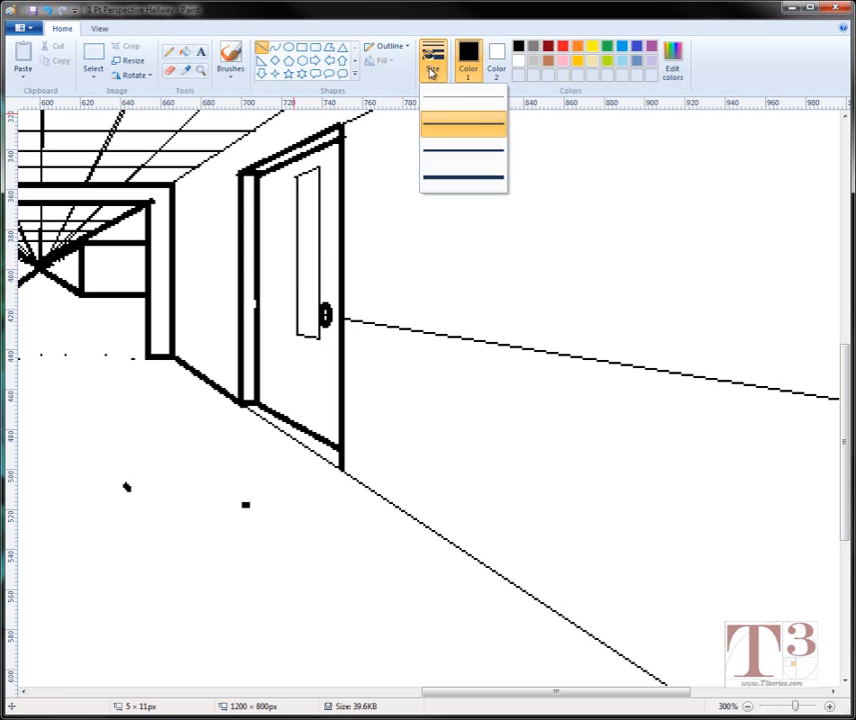
{"action": "left_click", "coordinate": [430, 105]}
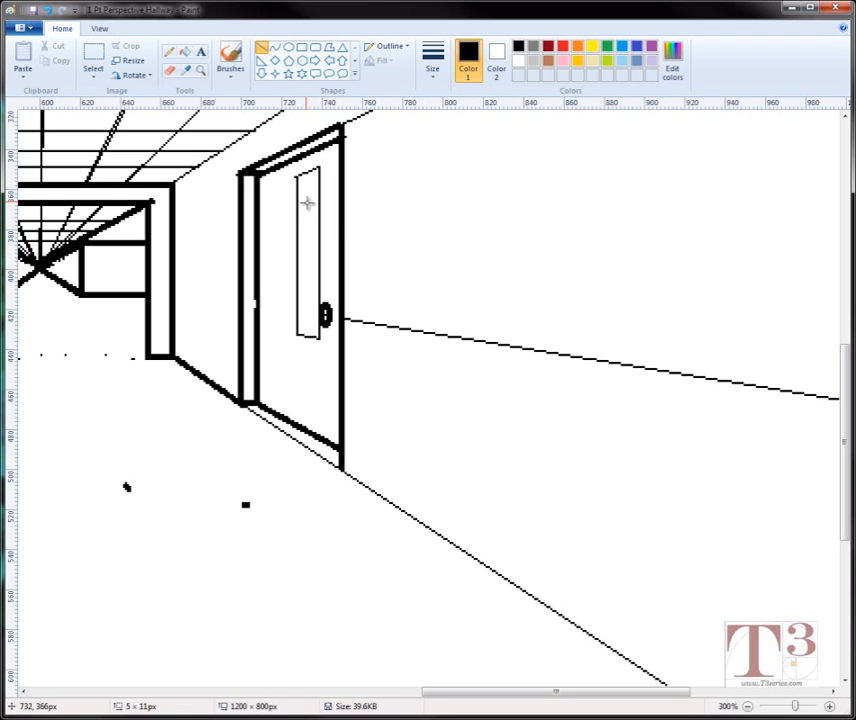
{"action": "mouse_move", "coordinate": [304, 199]}
{"action": "left_mouse_down"}
{"action": "mouse_move", "coordinate": [316, 216]}
{"action": "mouse_move", "coordinate": [302, 231]}
{"action": "mouse_move", "coordinate": [317, 242]}
{"action": "mouse_move", "coordinate": [312, 234]}
{"action": "mouse_move", "coordinate": [316, 298]}
{"action": "left_mouse_up"}
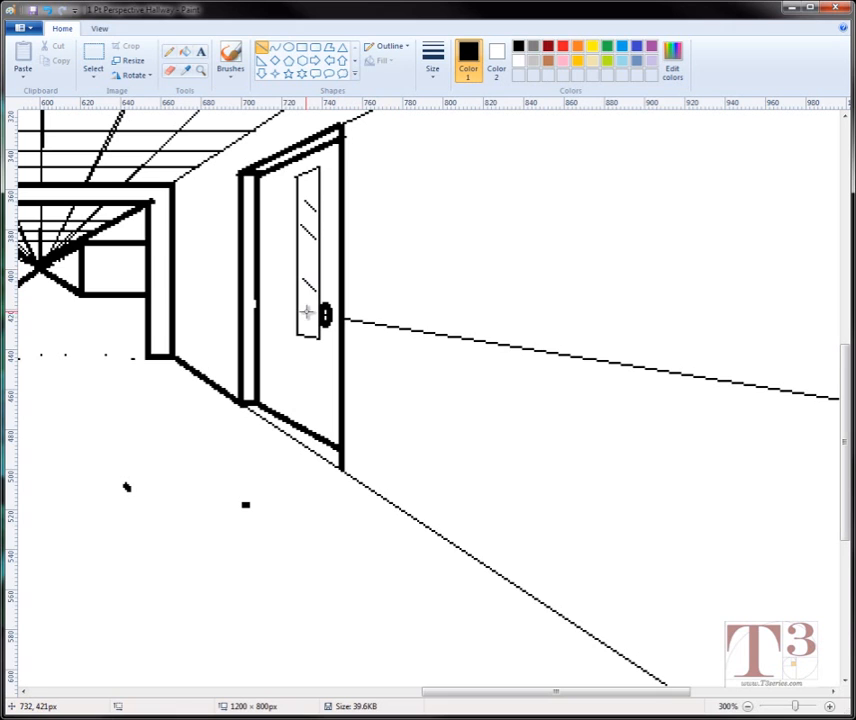
{"action": "left_click_drag", "start_coordinate": [302, 307], "coordinate": [314, 320]}
{"action": "left_click", "coordinate": [399, 263]}
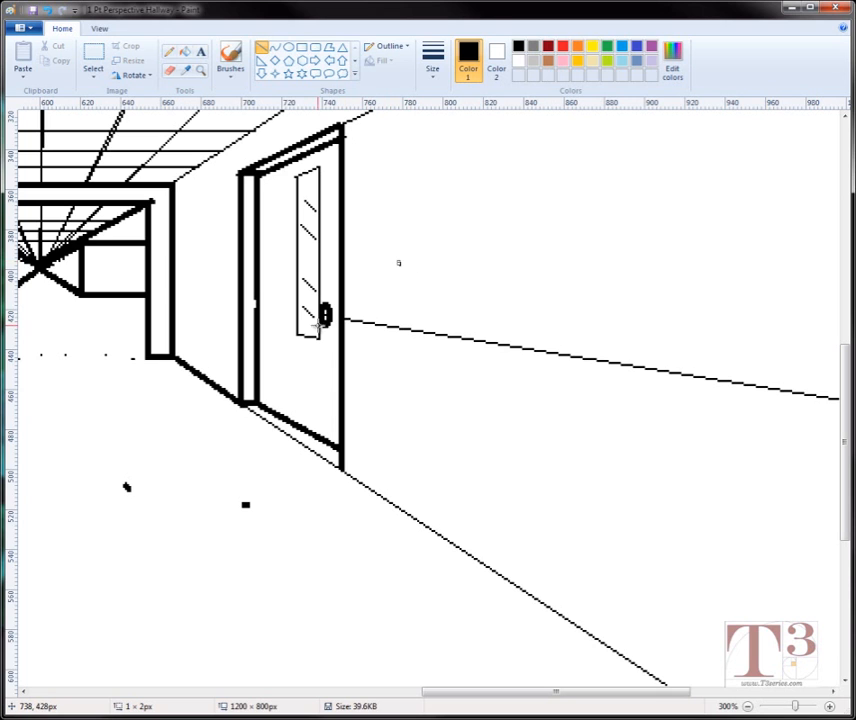
{"action": "key", "text": "ctrl+z"}
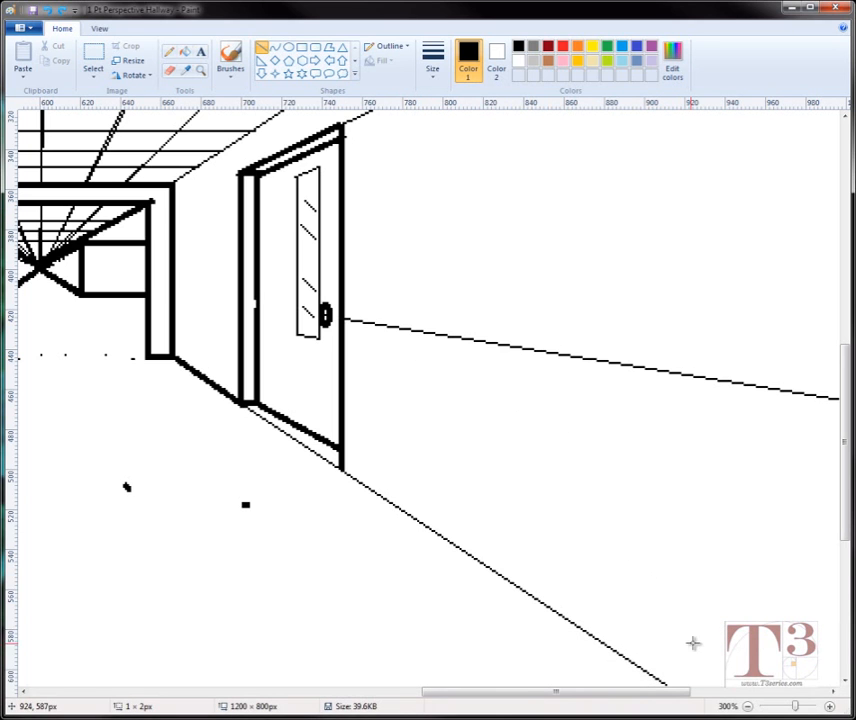
Step: Darken the far vertical and bottom edges of the right door's window with the second-thinnest line, undoing the stray line across the ceiling
{"action": "left_click", "coordinate": [747, 706]}
{"action": "left_click", "coordinate": [747, 706]}
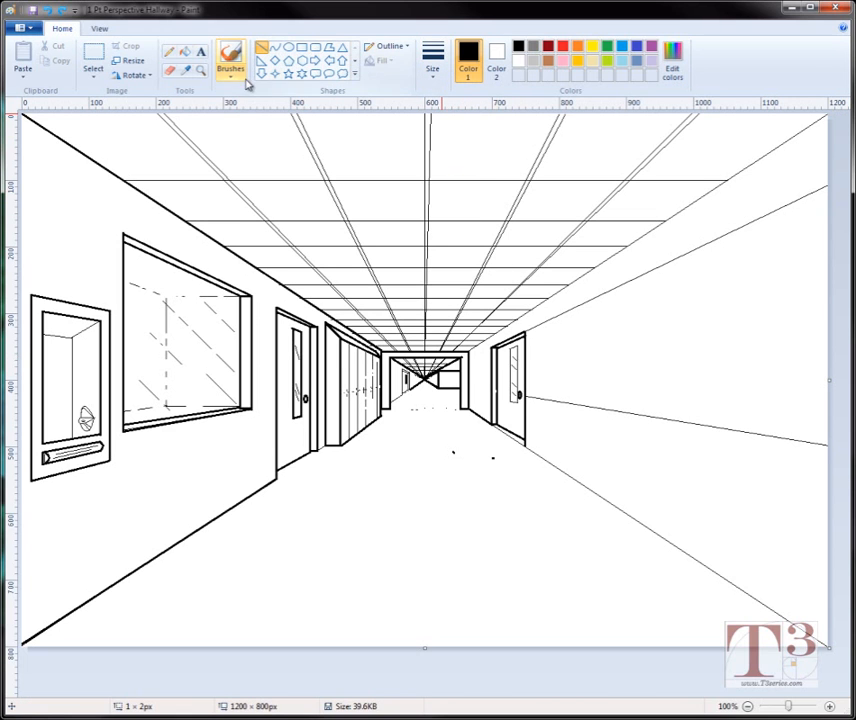
{"action": "left_click", "coordinate": [200, 70]}
{"action": "left_click", "coordinate": [480, 344]}
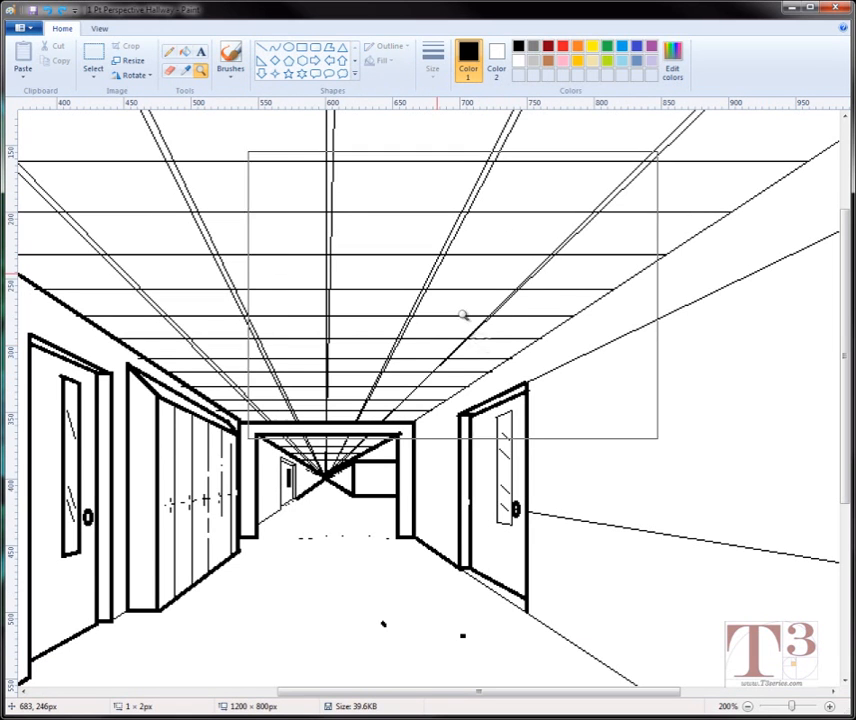
{"action": "left_click", "coordinate": [262, 48]}
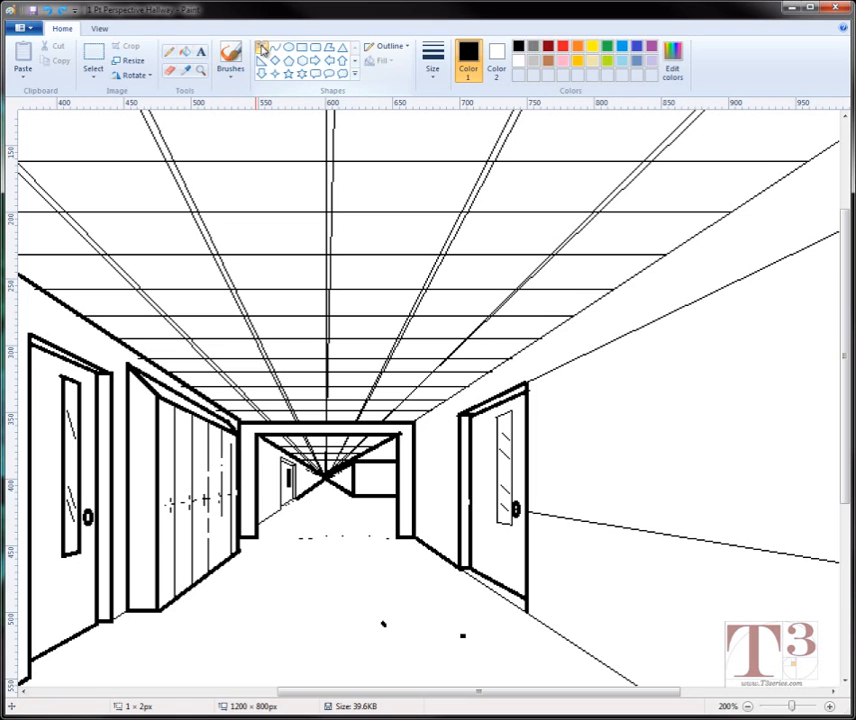
{"action": "left_click", "coordinate": [432, 62]}
{"action": "left_click", "coordinate": [451, 128]}
{"action": "left_click_drag", "start_coordinate": [448, 125], "coordinate": [466, 372]}
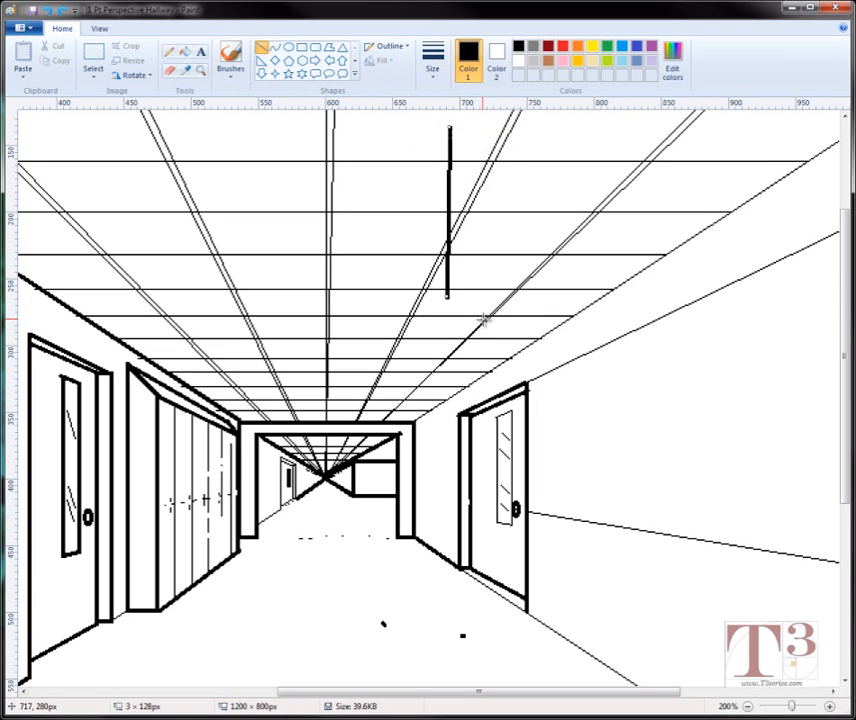
{"action": "key", "text": "ctrl+z"}
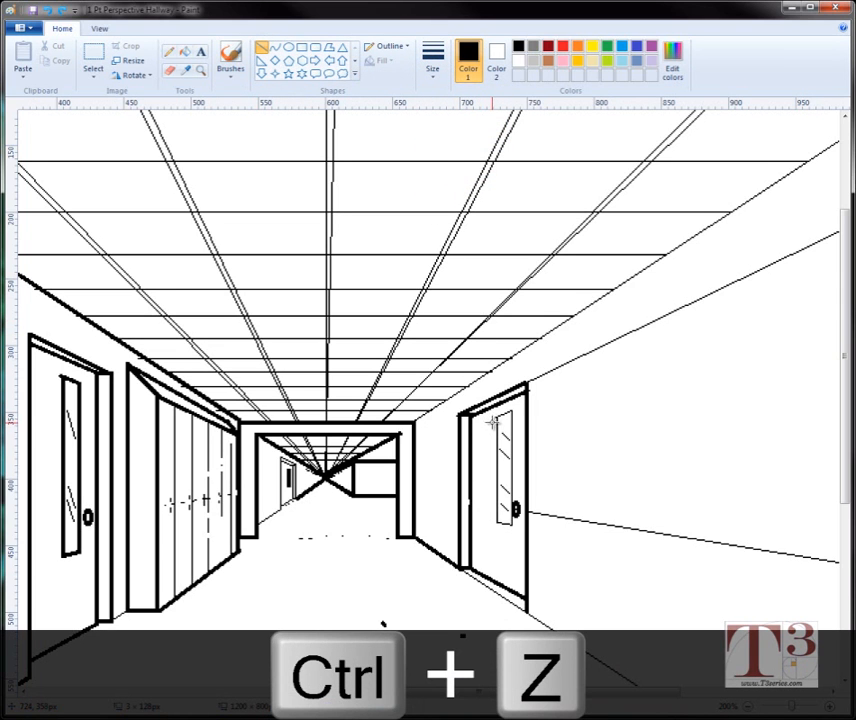
{"action": "left_click", "coordinate": [489, 549]}
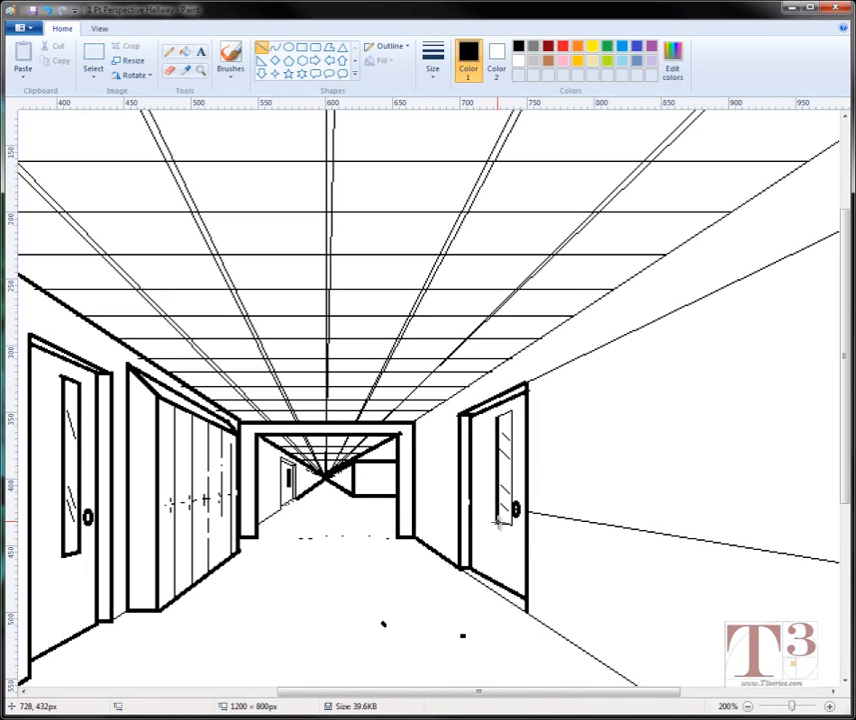
{"action": "left_click_drag", "start_coordinate": [497, 524], "coordinate": [508, 527]}
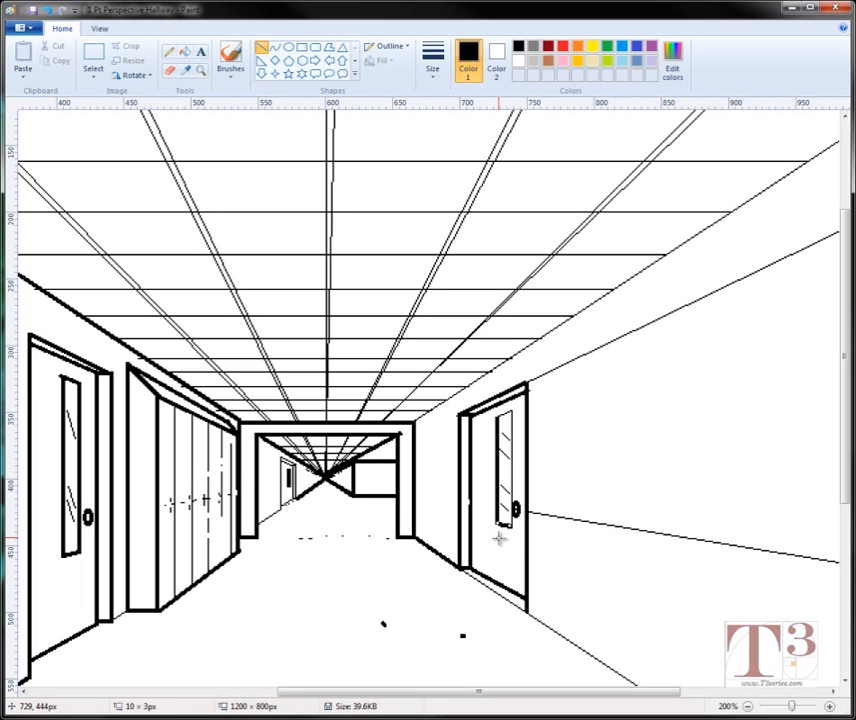
Step: Darken the top edge and the near vertical edge of the right door's window with the same line thickness
{"action": "left_click", "coordinate": [498, 540]}
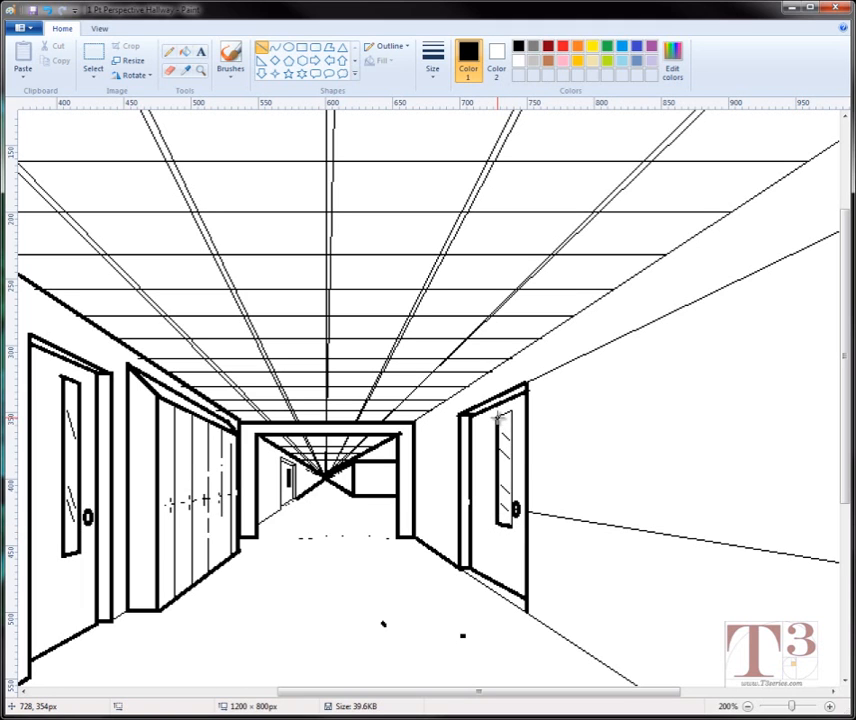
{"action": "left_click_drag", "start_coordinate": [498, 419], "coordinate": [511, 408]}
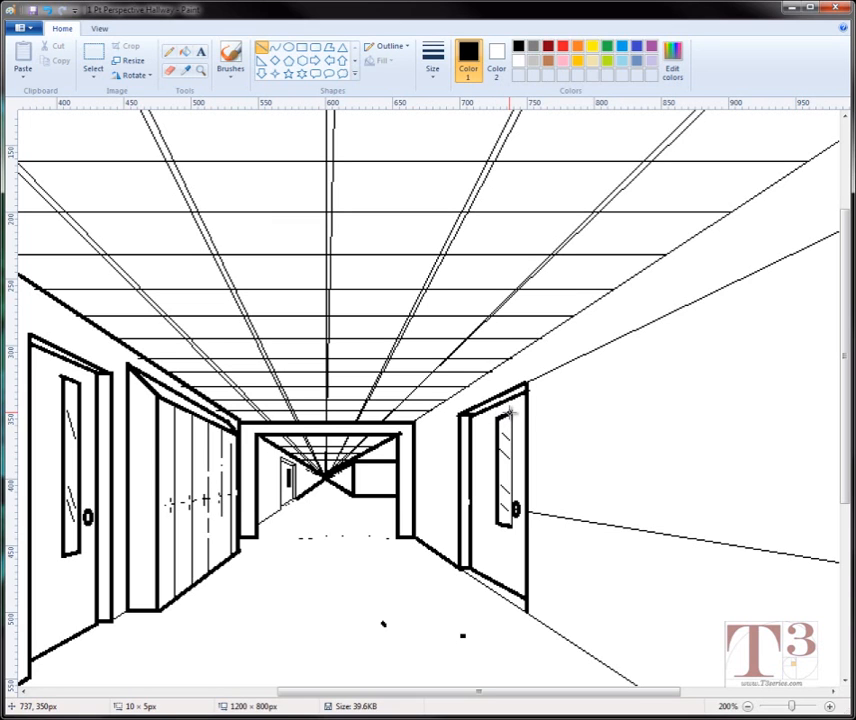
{"action": "left_click", "coordinate": [469, 512]}
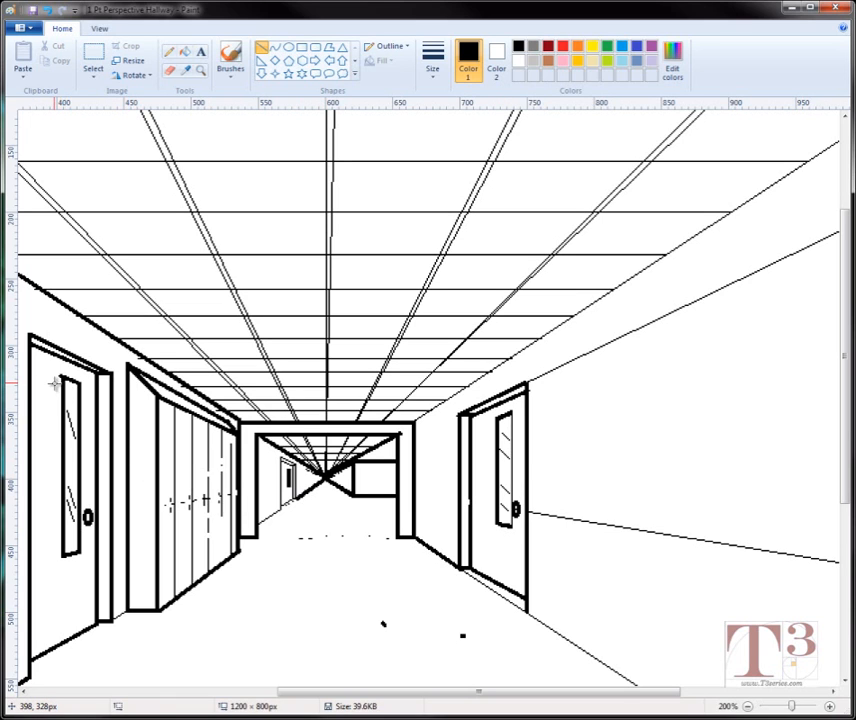
Step: Erase the thick near vertical edge of the left door's window using the second-smallest eraser size
{"action": "left_click", "coordinate": [169, 72]}
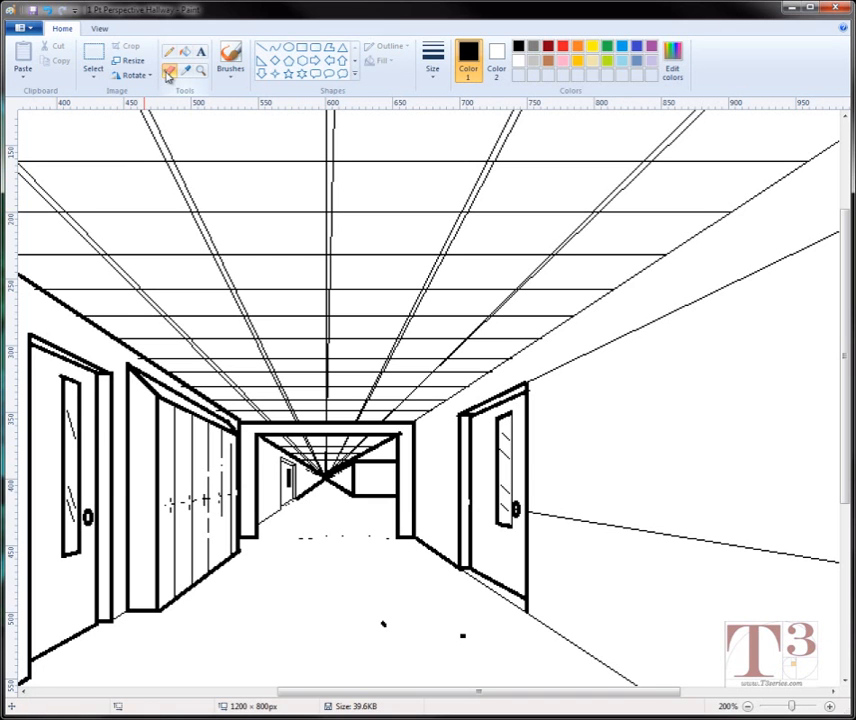
{"action": "left_click_drag", "start_coordinate": [340, 688], "coordinate": [278, 690]}
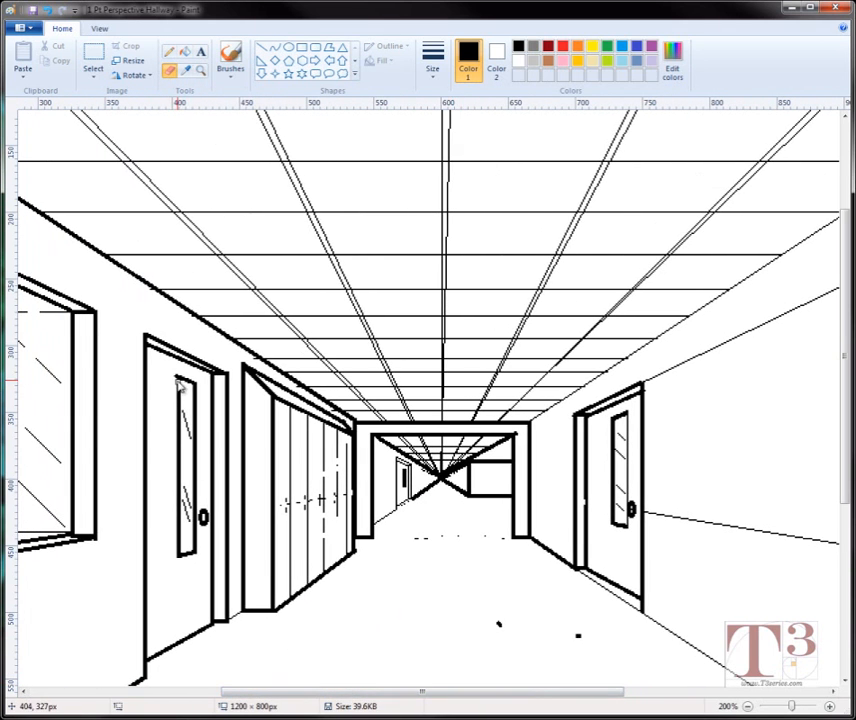
{"action": "left_click", "coordinate": [432, 58]}
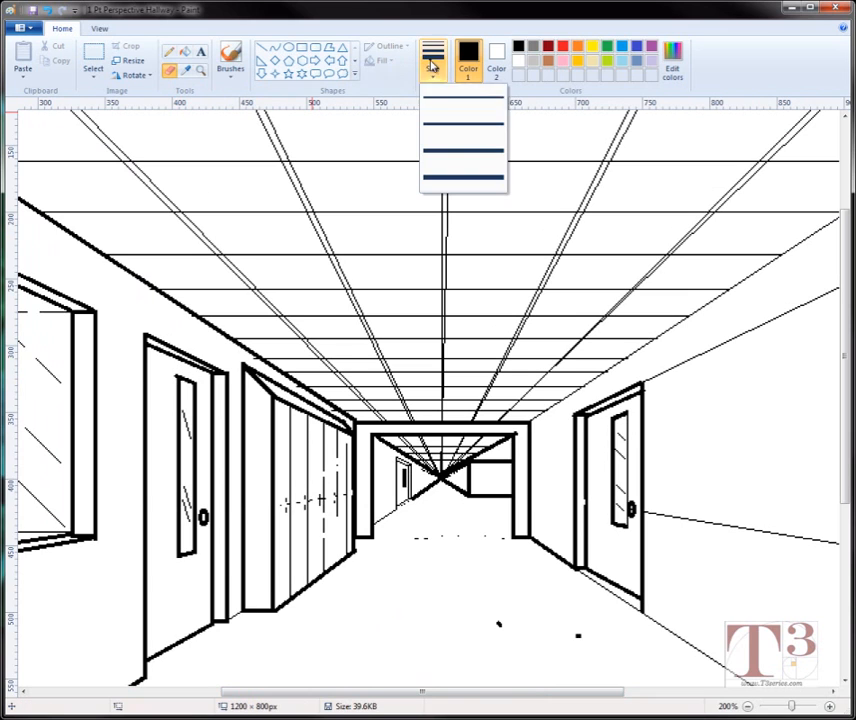
{"action": "left_click", "coordinate": [443, 129]}
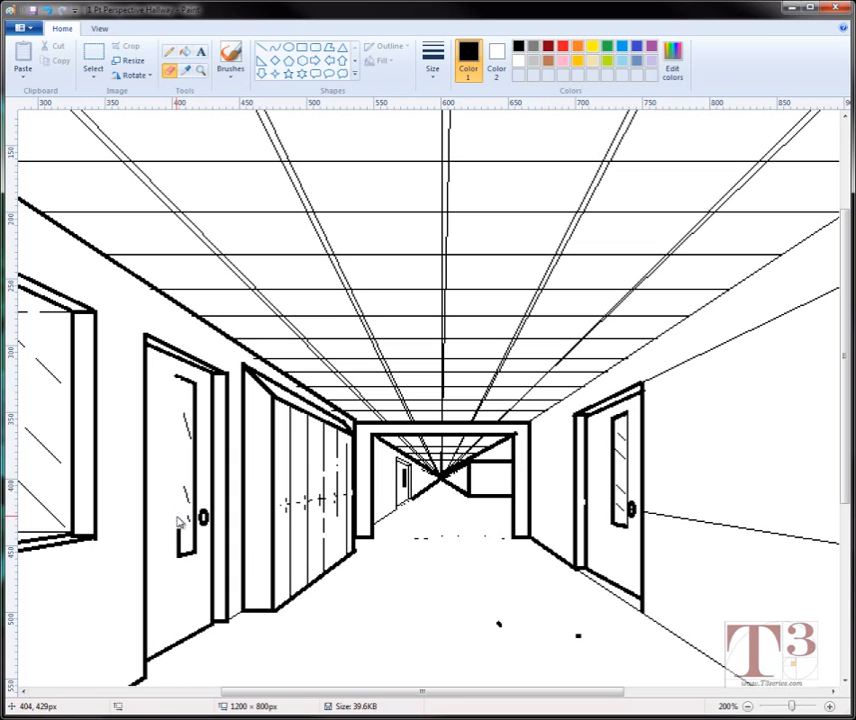
{"action": "left_click_drag", "start_coordinate": [177, 518], "coordinate": [178, 550]}
Step: Redraw the near vertical edge of the left door's window in the thinnest line, about 137 px tall
{"action": "left_click", "coordinate": [431, 62]}
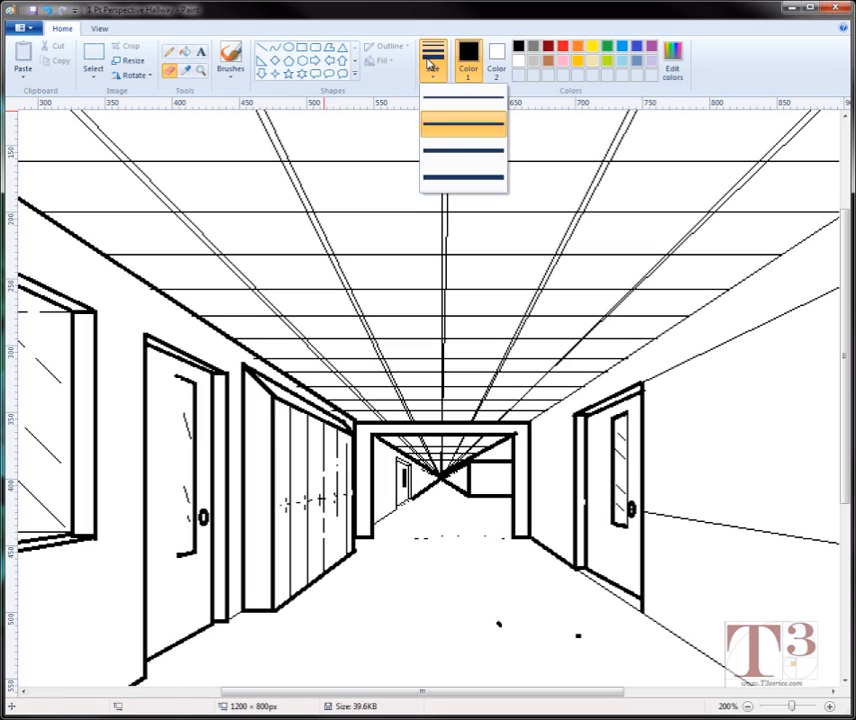
{"action": "left_click", "coordinate": [260, 47]}
{"action": "left_click", "coordinate": [432, 60]}
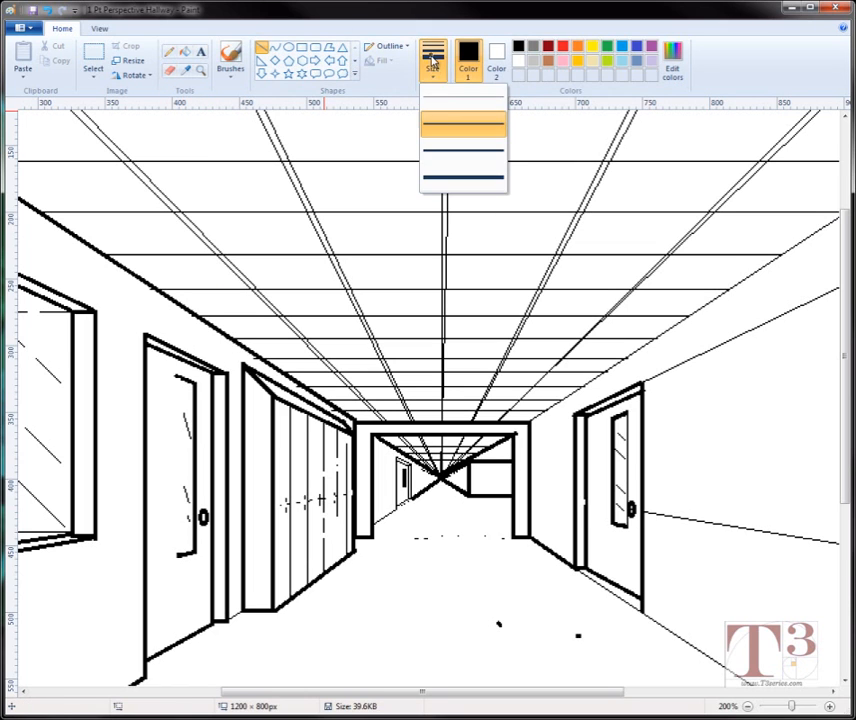
{"action": "left_click", "coordinate": [453, 100]}
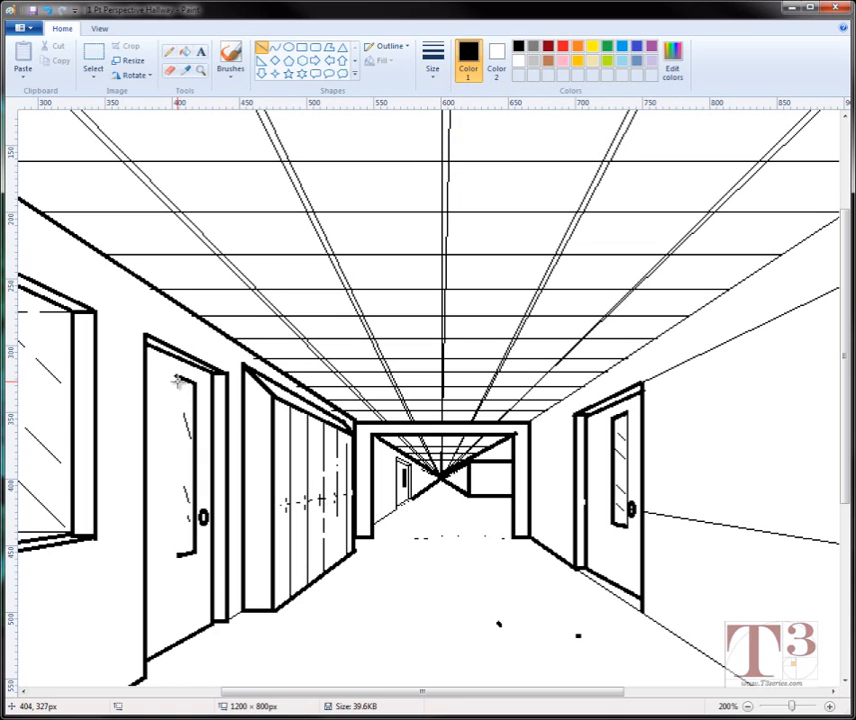
{"action": "mouse_move", "coordinate": [175, 374]}
{"action": "left_mouse_down"}
{"action": "mouse_move", "coordinate": [159, 502]}
{"action": "mouse_move", "coordinate": [162, 557]}
{"action": "left_mouse_up"}
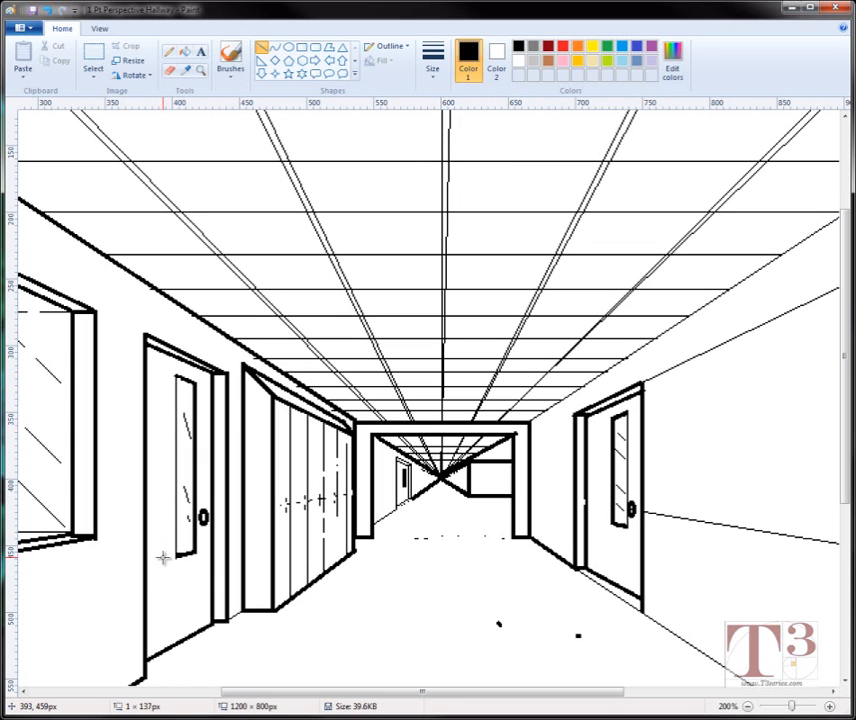
{"action": "left_click", "coordinate": [164, 424]}
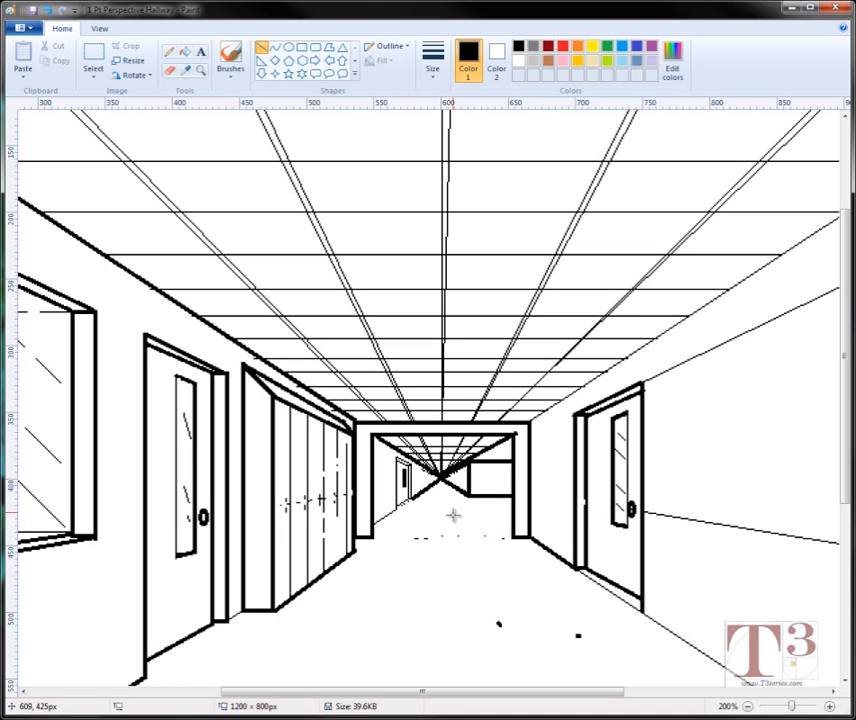
{"action": "left_click", "coordinate": [747, 706]}
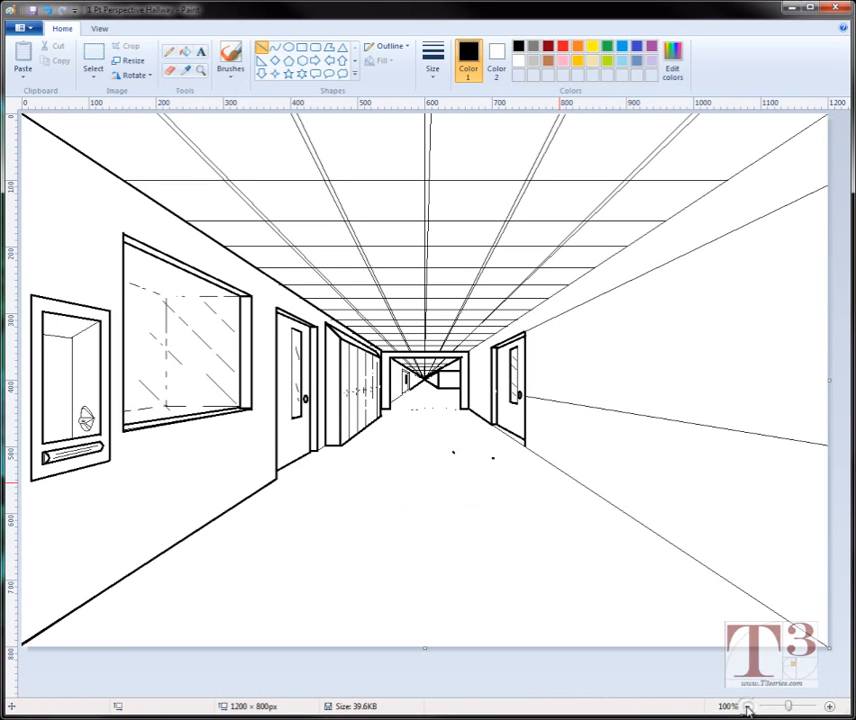
{"action": "left_click", "coordinate": [543, 545]}
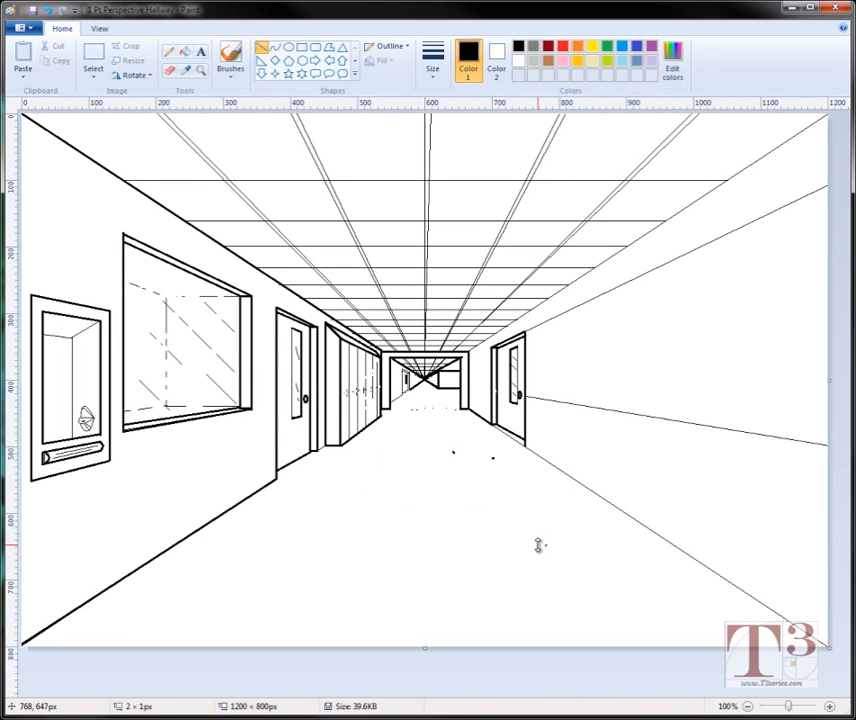
{"action": "key", "text": "ctrl+z"}
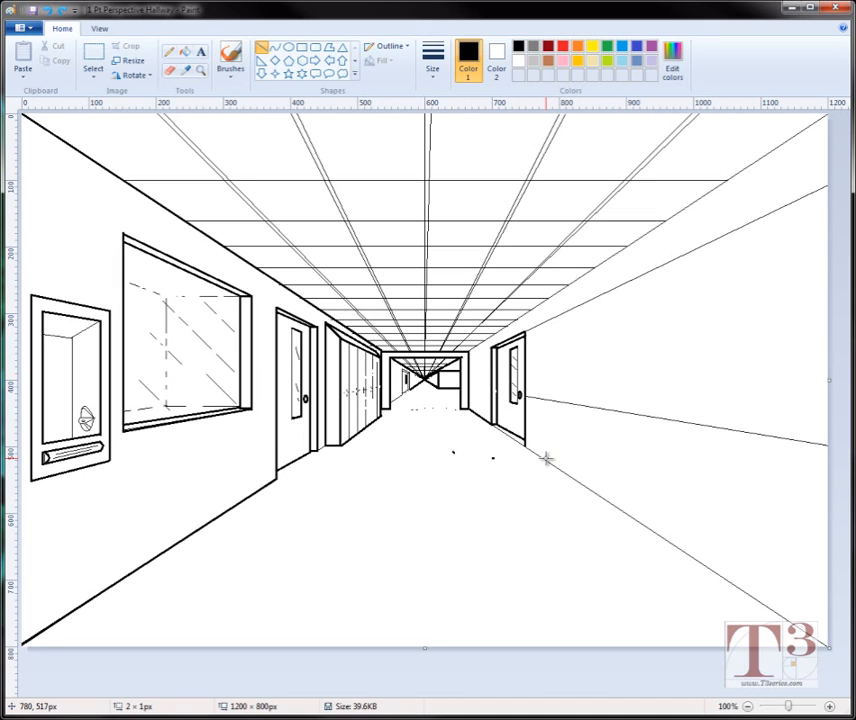
Step: Draw a narrow upright guide rectangle in the thinnest line just beyond the near edge of the right door, about 21 by 207 px
{"action": "left_click", "coordinate": [437, 55]}
{"action": "left_click", "coordinate": [445, 100]}
{"action": "left_click", "coordinate": [302, 47]}
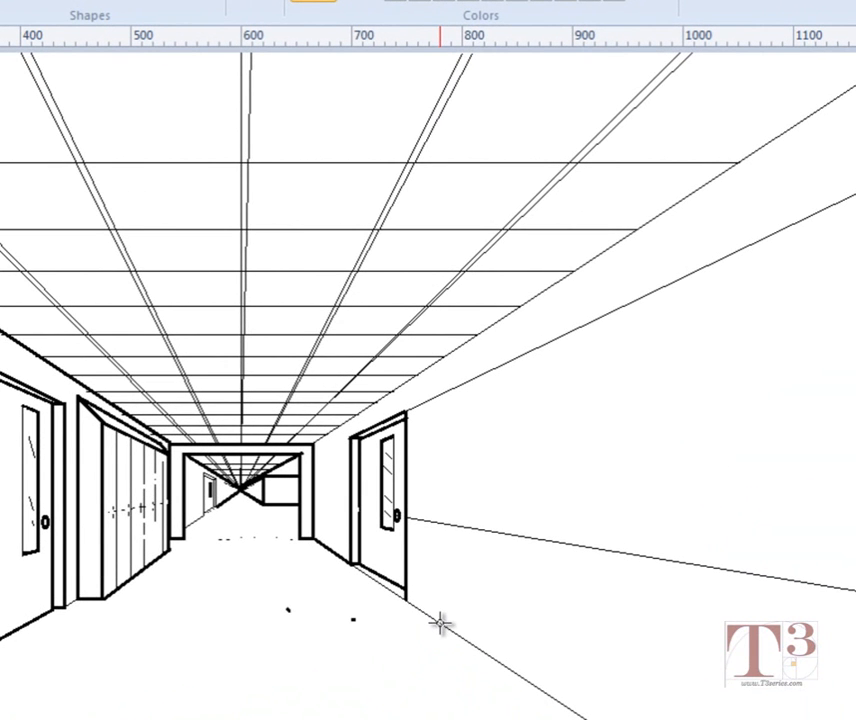
{"action": "left_click_drag", "start_coordinate": [440, 622], "coordinate": [417, 394]}
{"action": "left_click", "coordinate": [508, 432]}
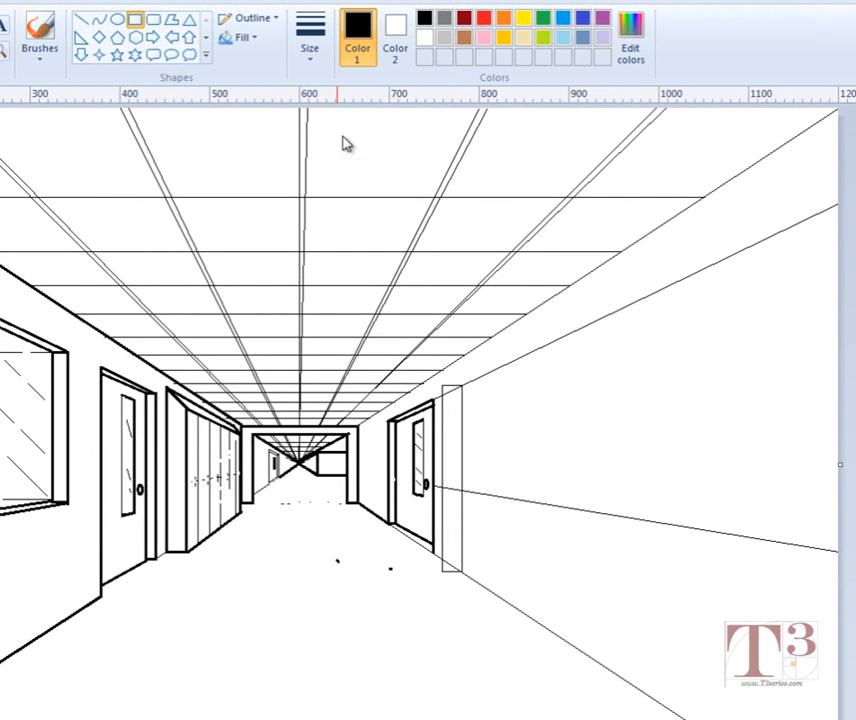
Step: Draw a second-thinnest line aligned with the vanishing point from the guide rectangle's upper far corner to the canvas's right edge
{"action": "left_click", "coordinate": [310, 44]}
{"action": "left_click", "coordinate": [322, 118]}
{"action": "left_click", "coordinate": [81, 19]}
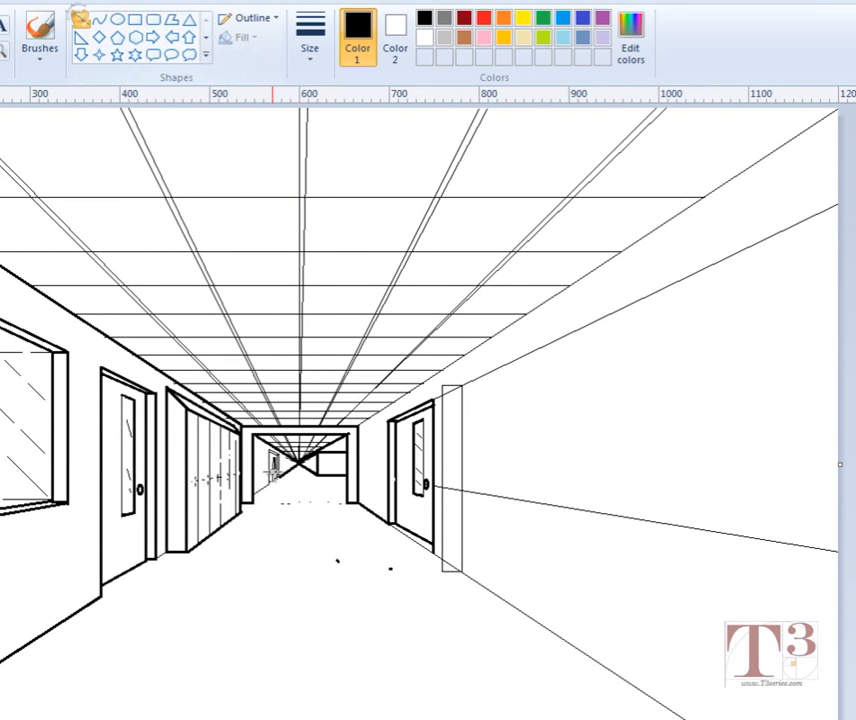
{"action": "left_click", "coordinate": [324, 36]}
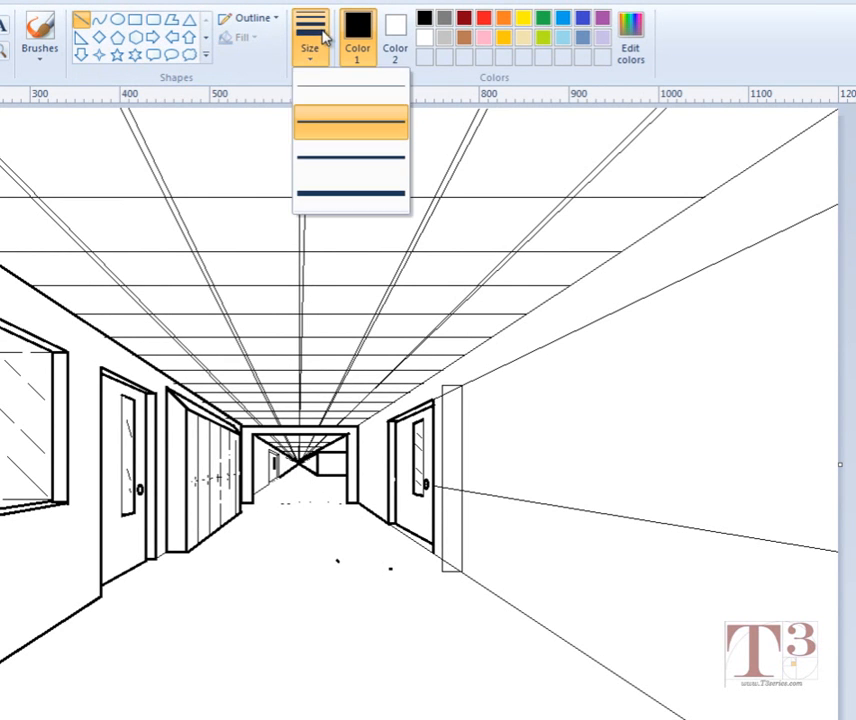
{"action": "left_click", "coordinate": [325, 136]}
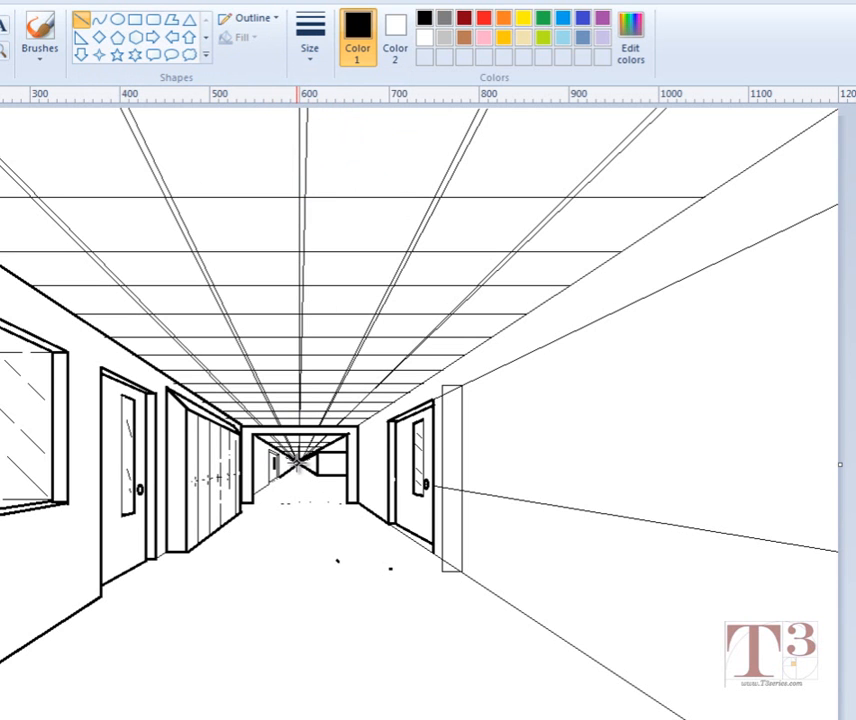
{"action": "mouse_move", "coordinate": [298, 462]}
{"action": "left_mouse_down"}
{"action": "mouse_move", "coordinate": [501, 382]}
{"action": "mouse_move", "coordinate": [630, 270]}
{"action": "mouse_move", "coordinate": [673, 260]}
{"action": "mouse_move", "coordinate": [455, 392]}
{"action": "mouse_move", "coordinate": [445, 383]}
{"action": "mouse_move", "coordinate": [682, 302]}
{"action": "mouse_move", "coordinate": [787, 216]}
{"action": "mouse_move", "coordinate": [806, 182]}
{"action": "mouse_move", "coordinate": [845, 153]}
{"action": "mouse_move", "coordinate": [852, 165]}
{"action": "left_mouse_up"}
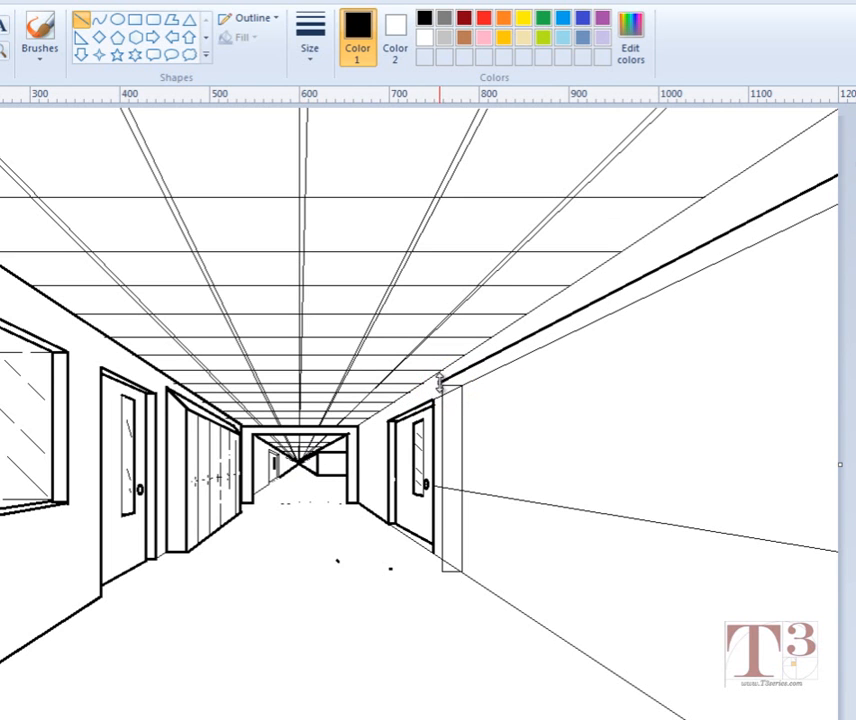
{"action": "left_click_drag", "start_coordinate": [439, 382], "coordinate": [443, 384]}
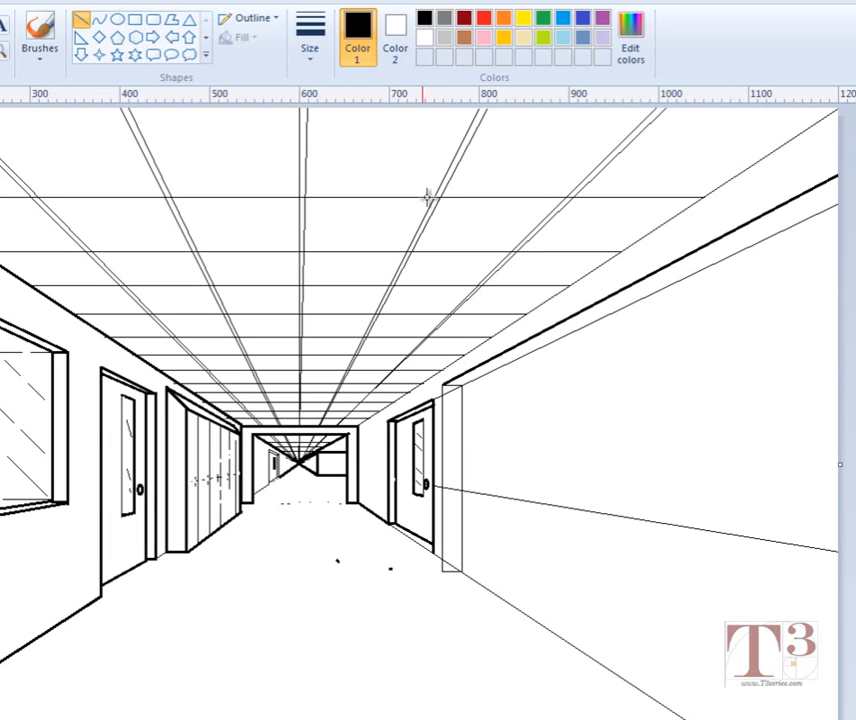
Step: Darken the guide rectangle's far vertical side with a straight line of the same thickness, about 207 px tall
{"action": "left_click", "coordinate": [310, 35]}
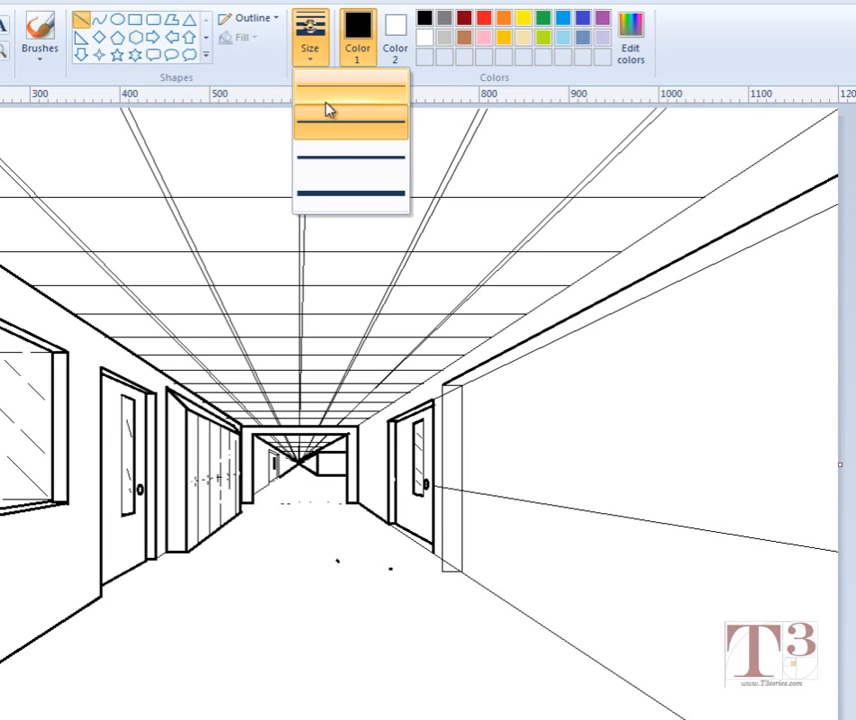
{"action": "left_click", "coordinate": [80, 19]}
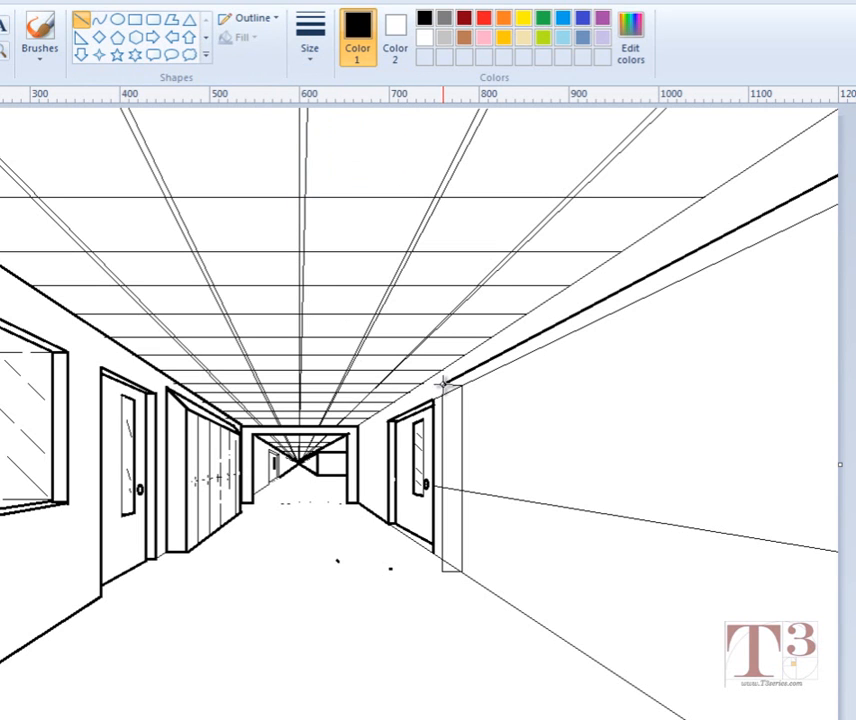
{"action": "left_click_drag", "start_coordinate": [443, 384], "coordinate": [435, 569]}
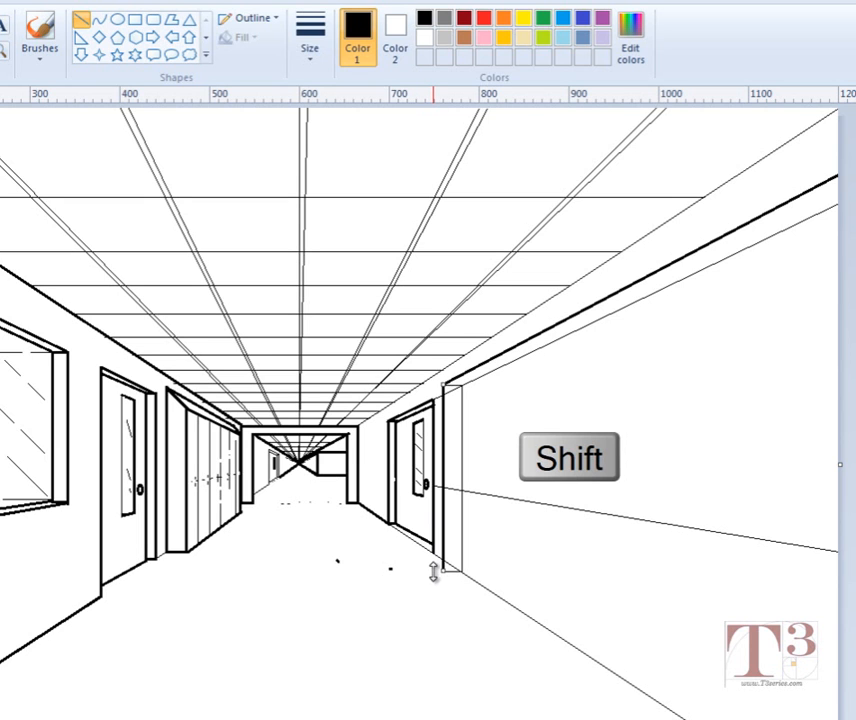
{"action": "left_click", "coordinate": [414, 588]}
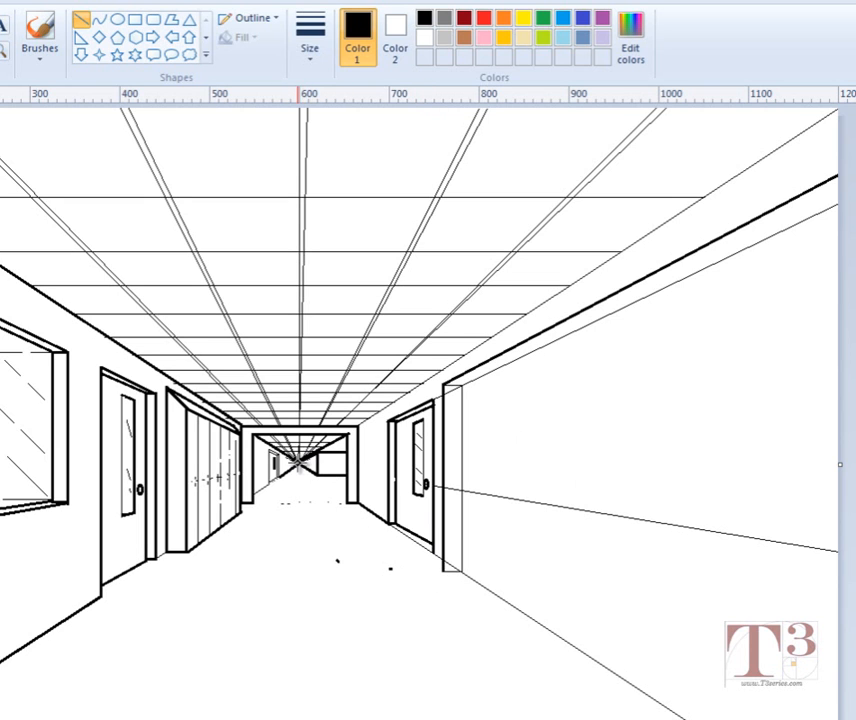
Step: Draw the matching floor edge aligned with the vanishing point, running from the rectangle's lower far corner to the canvas's bottom edge
{"action": "mouse_move", "coordinate": [449, 558]}
{"action": "left_mouse_down"}
{"action": "mouse_move", "coordinate": [621, 709]}
{"action": "mouse_move", "coordinate": [685, 719]}
{"action": "mouse_move", "coordinate": [567, 707]}
{"action": "mouse_move", "coordinate": [439, 577]}
{"action": "left_mouse_up"}
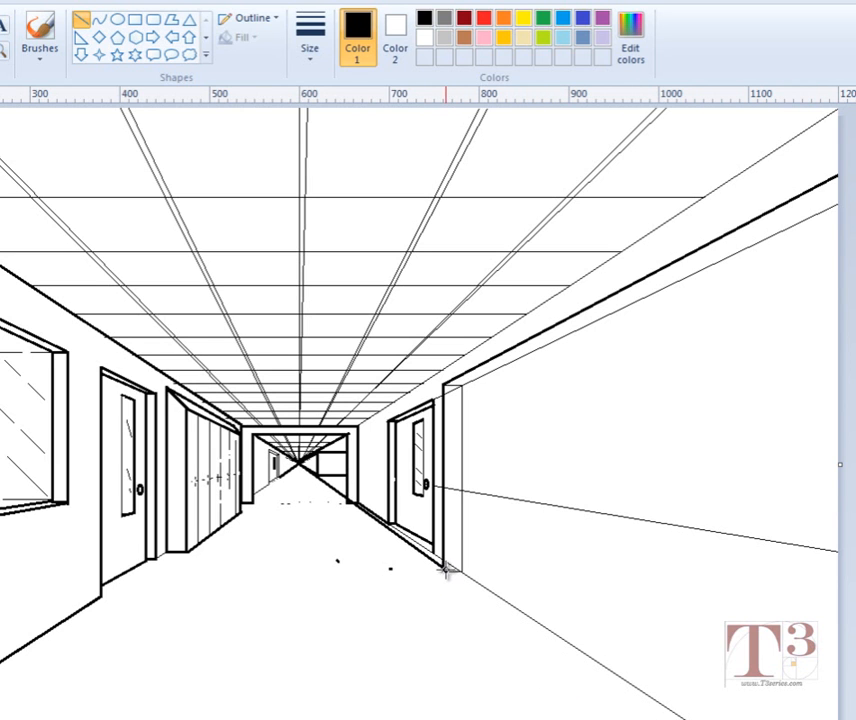
{"action": "mouse_move", "coordinate": [441, 601]}
{"action": "left_mouse_down"}
{"action": "mouse_move", "coordinate": [612, 704]}
{"action": "mouse_move", "coordinate": [800, 719]}
{"action": "left_mouse_up"}
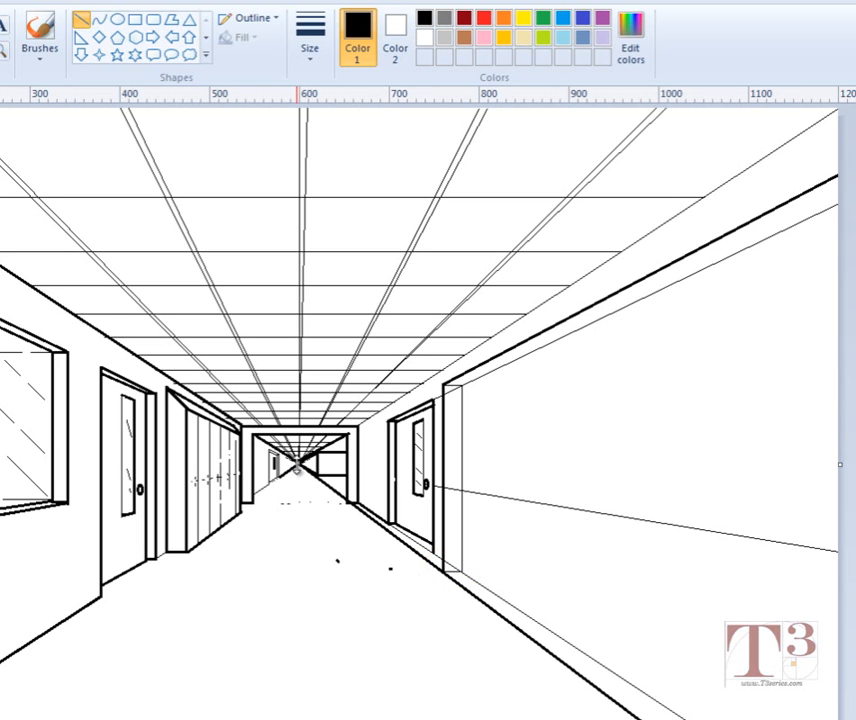
{"action": "left_click_drag", "start_coordinate": [297, 466], "coordinate": [445, 571]}
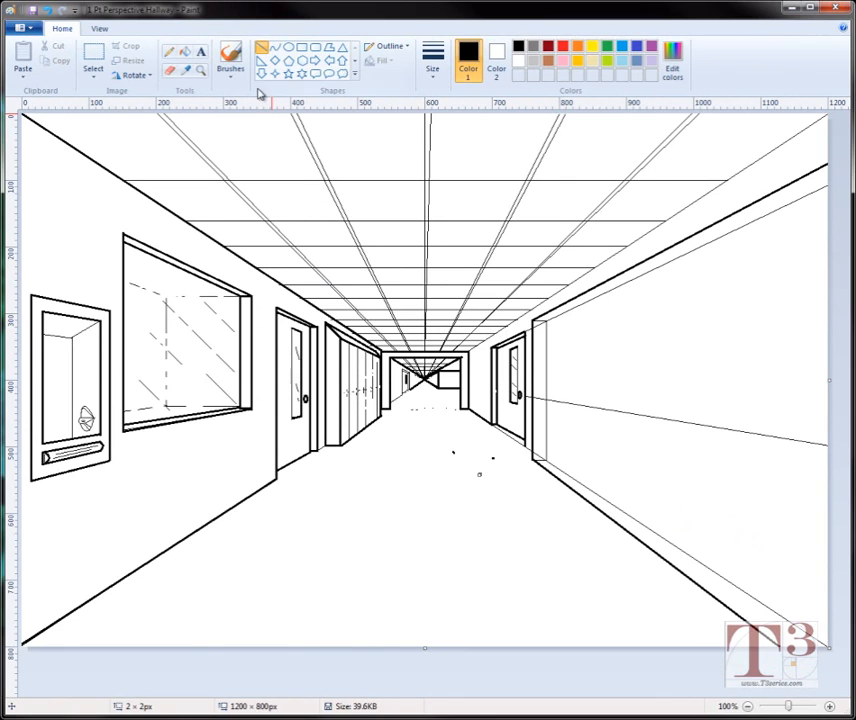
Step: Erase the thin top edge and the upper half of the near side of the guide rectangle
{"action": "left_click", "coordinate": [168, 73]}
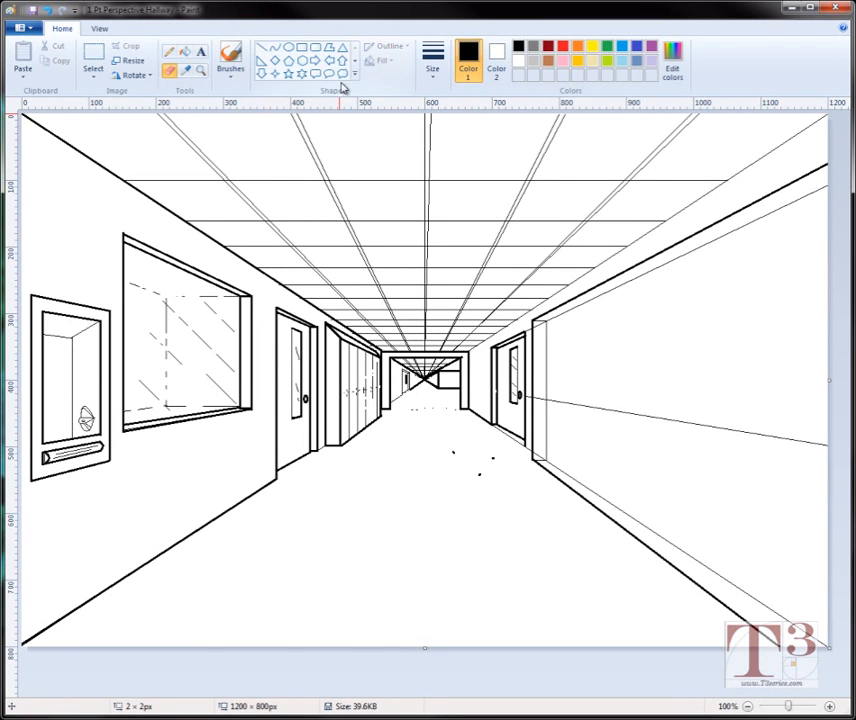
{"action": "left_click", "coordinate": [200, 70]}
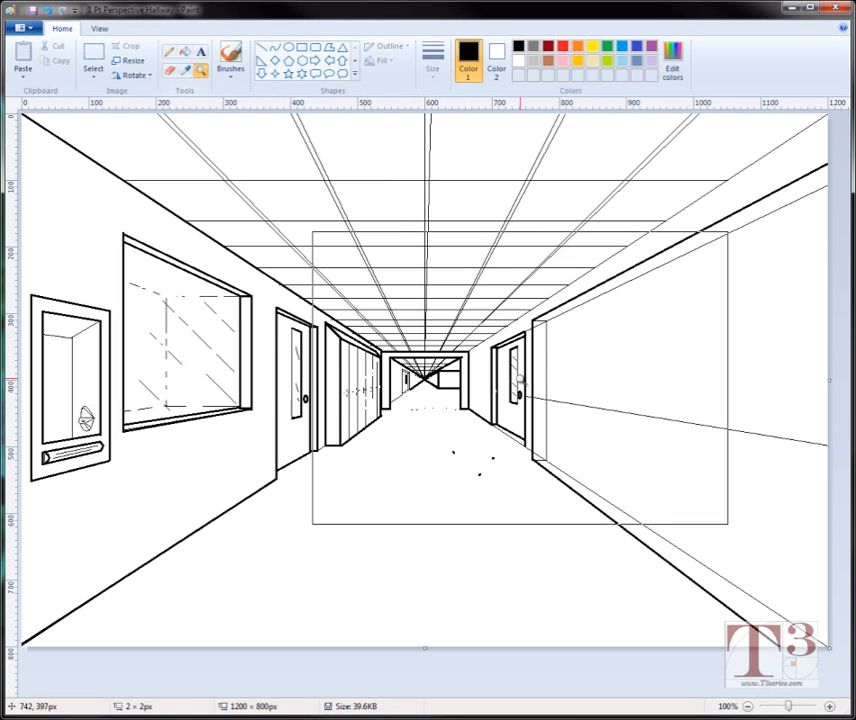
{"action": "left_click", "coordinate": [596, 393]}
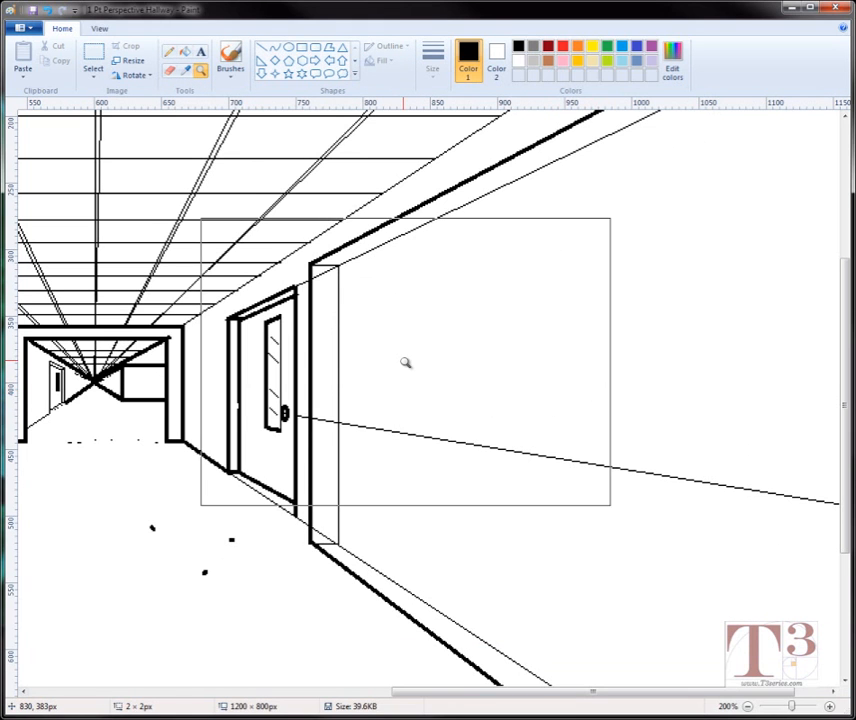
{"action": "left_click", "coordinate": [171, 71]}
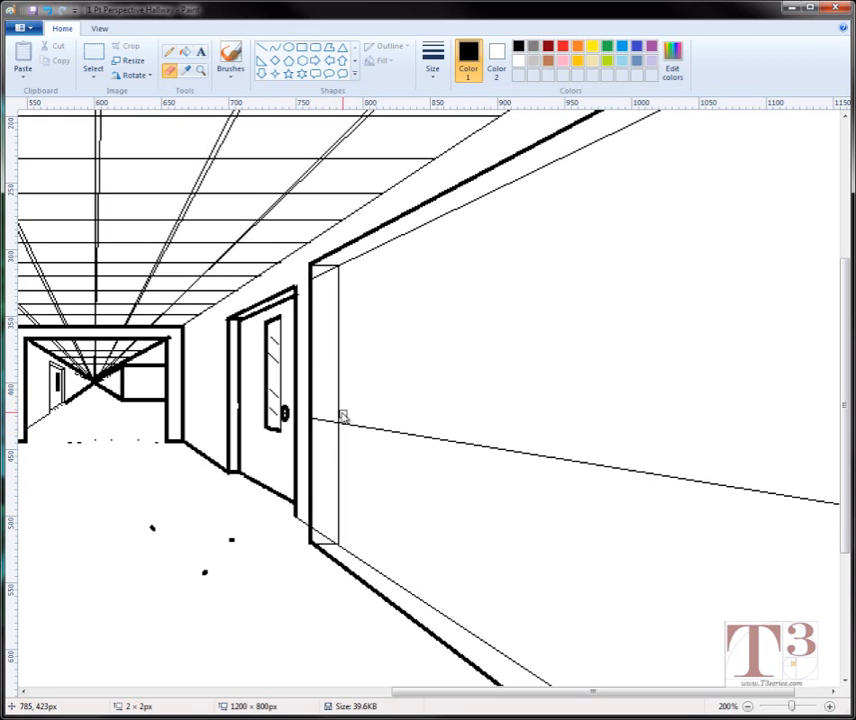
{"action": "mouse_move", "coordinate": [340, 420]}
{"action": "left_mouse_down"}
{"action": "mouse_move", "coordinate": [335, 369]}
{"action": "mouse_move", "coordinate": [335, 350]}
{"action": "mouse_move", "coordinate": [341, 399]}
{"action": "mouse_move", "coordinate": [335, 268]}
{"action": "left_mouse_up"}
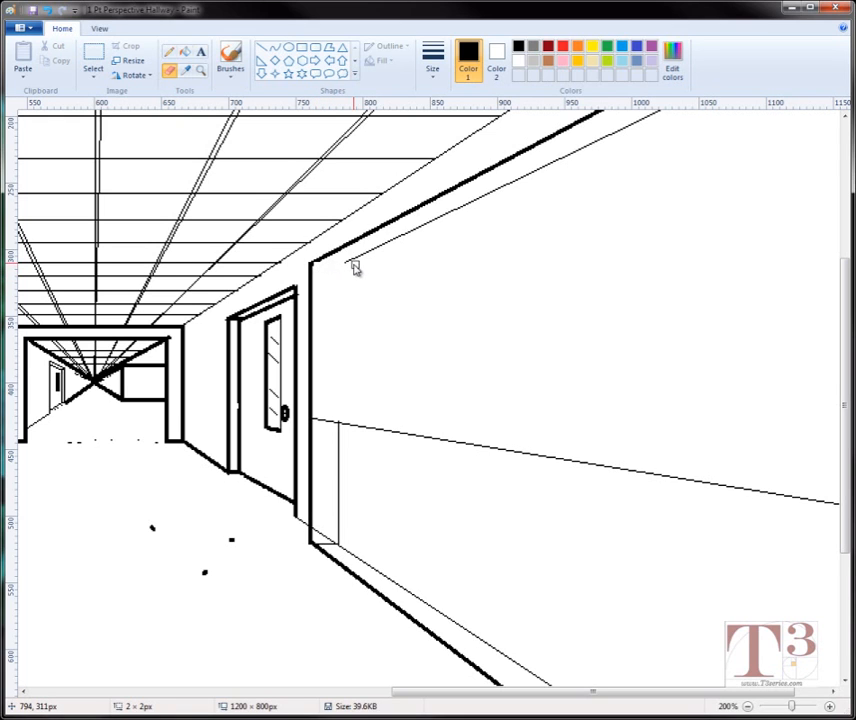
Step: Erase the thin upper guide line beneath the new thick top edge on the right wall, switching to the third eraser size
{"action": "mouse_move", "coordinate": [348, 263]}
{"action": "left_mouse_down"}
{"action": "mouse_move", "coordinate": [402, 243]}
{"action": "mouse_move", "coordinate": [388, 246]}
{"action": "left_mouse_up"}
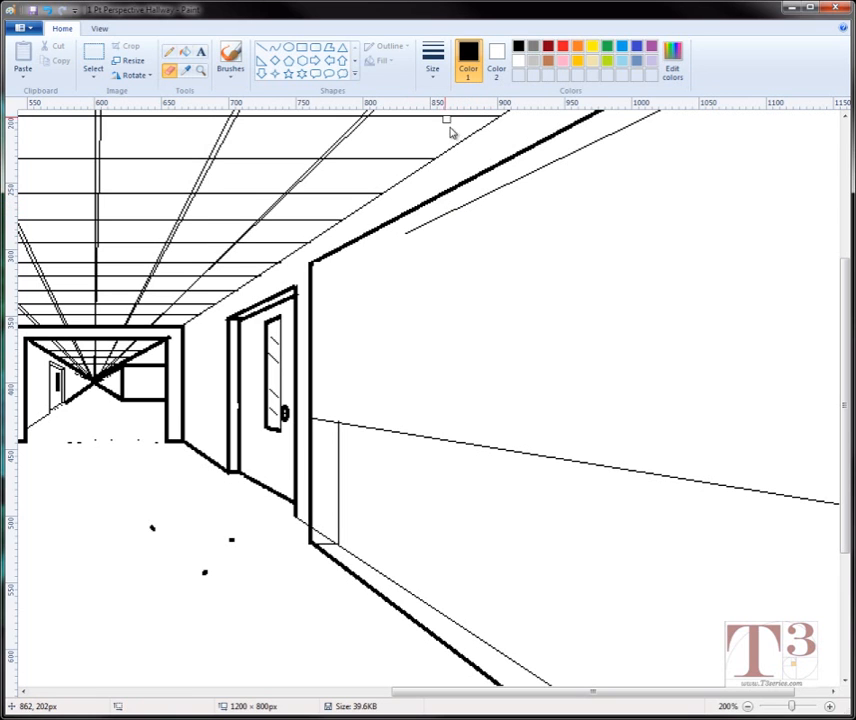
{"action": "left_click", "coordinate": [435, 70]}
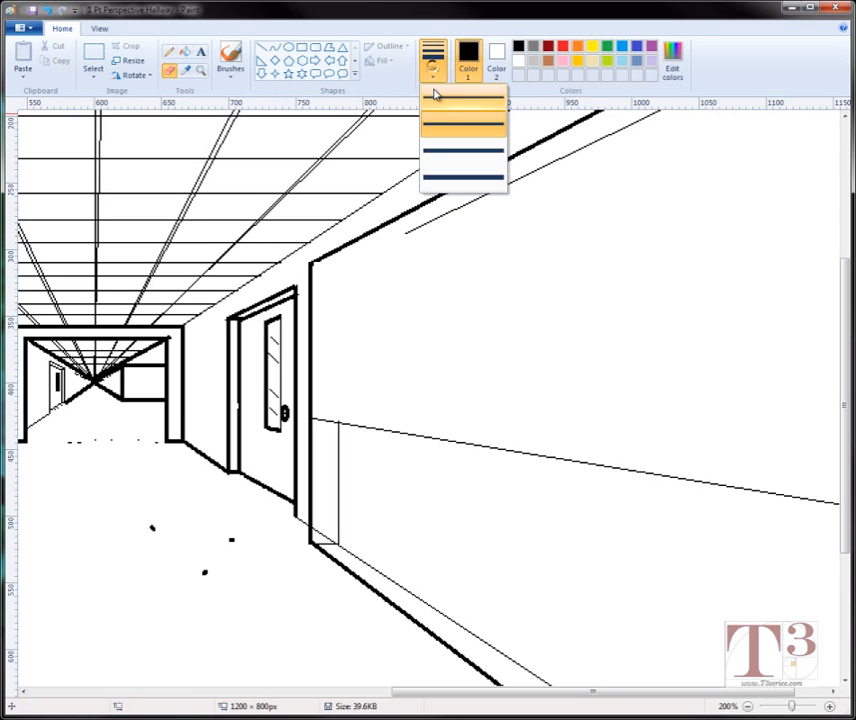
{"action": "left_click", "coordinate": [438, 163]}
{"action": "left_click_drag", "start_coordinate": [405, 238], "coordinate": [657, 111]}
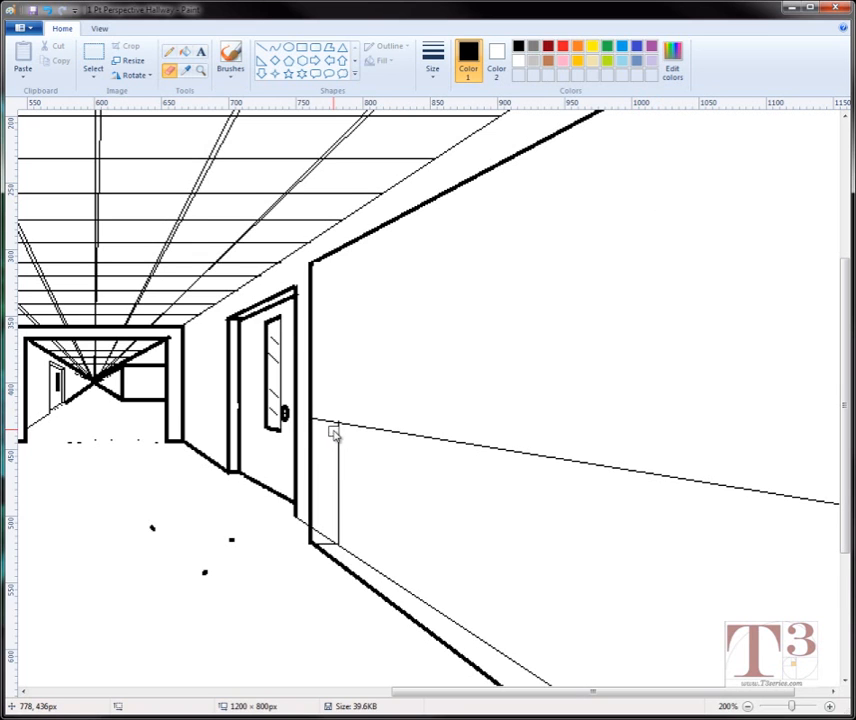
Step: Erase the guide rectangle's lower half and the thin floor guide line beside the thick floor edge, undoing the stroke that damages the vertical edge
{"action": "left_click_drag", "start_coordinate": [339, 425], "coordinate": [337, 523]}
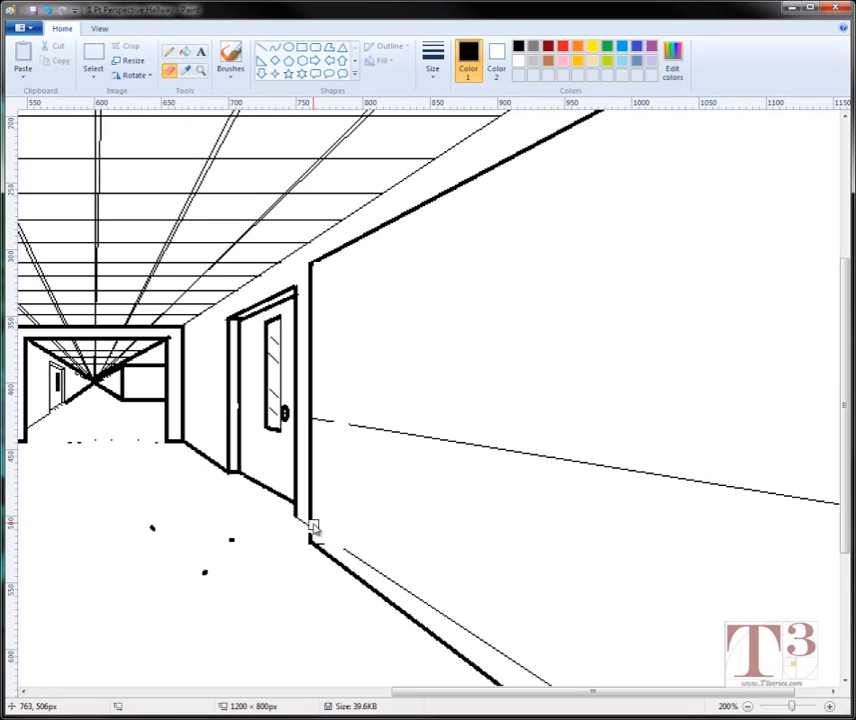
{"action": "key", "text": "ctrl+z"}
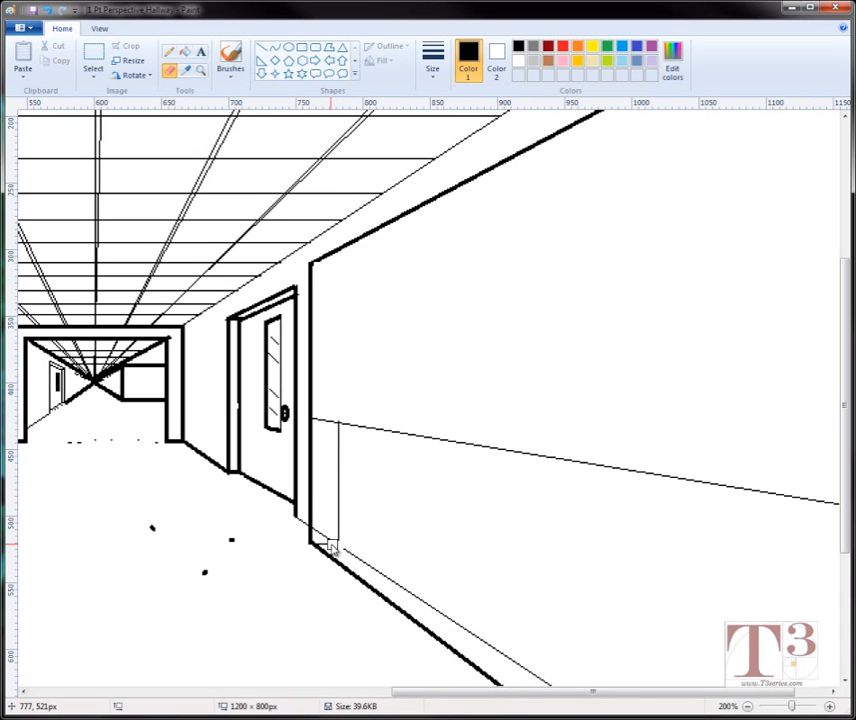
{"action": "mouse_move", "coordinate": [331, 547]}
{"action": "left_mouse_down"}
{"action": "mouse_move", "coordinate": [342, 495]}
{"action": "mouse_move", "coordinate": [336, 423]}
{"action": "mouse_move", "coordinate": [326, 541]}
{"action": "left_mouse_up"}
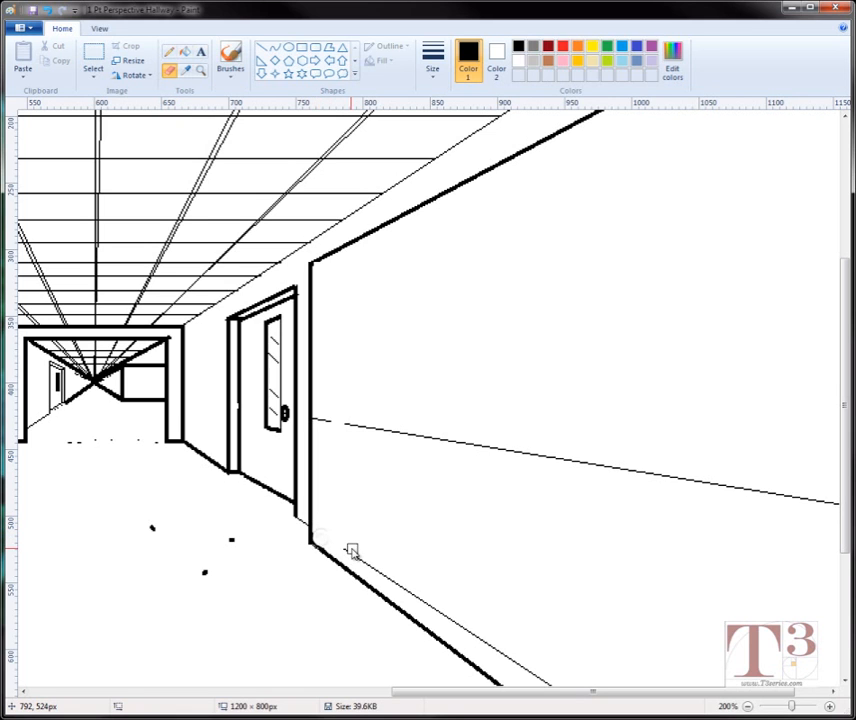
{"action": "mouse_move", "coordinate": [348, 550]}
{"action": "left_mouse_down"}
{"action": "mouse_move", "coordinate": [375, 580]}
{"action": "mouse_move", "coordinate": [541, 679]}
{"action": "left_mouse_up"}
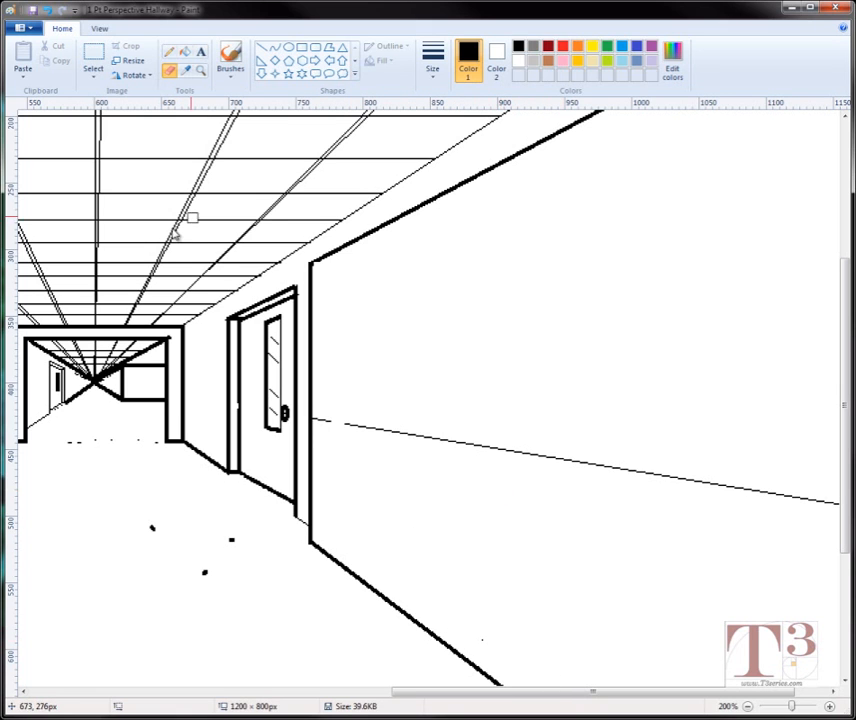
Step: Darken the short floor edge between the right door and the projecting wall, and close the gap in the door frame's vertical line
{"action": "left_click", "coordinate": [262, 50]}
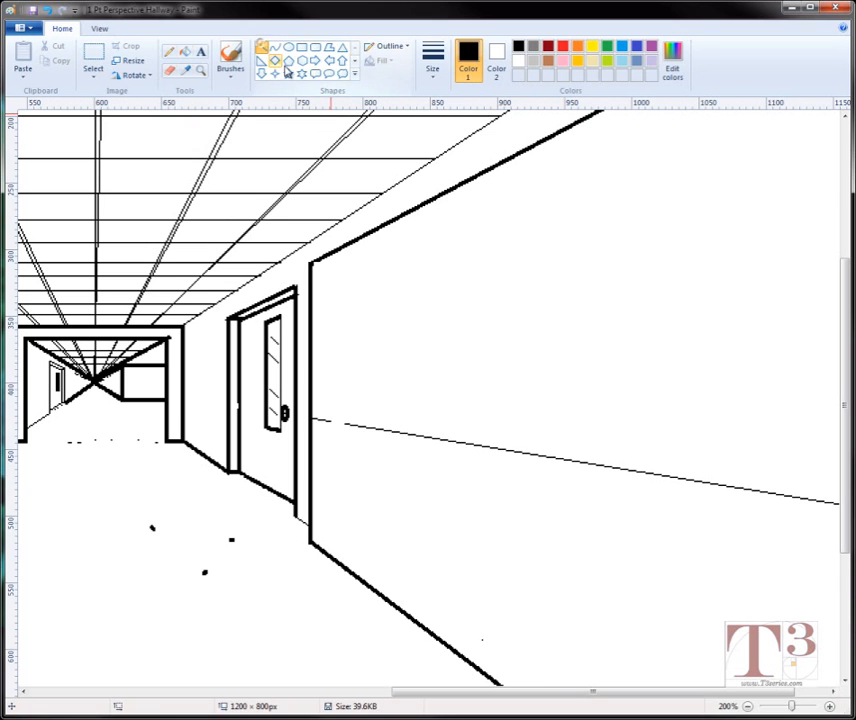
{"action": "left_click", "coordinate": [432, 62]}
{"action": "left_click", "coordinate": [430, 142]}
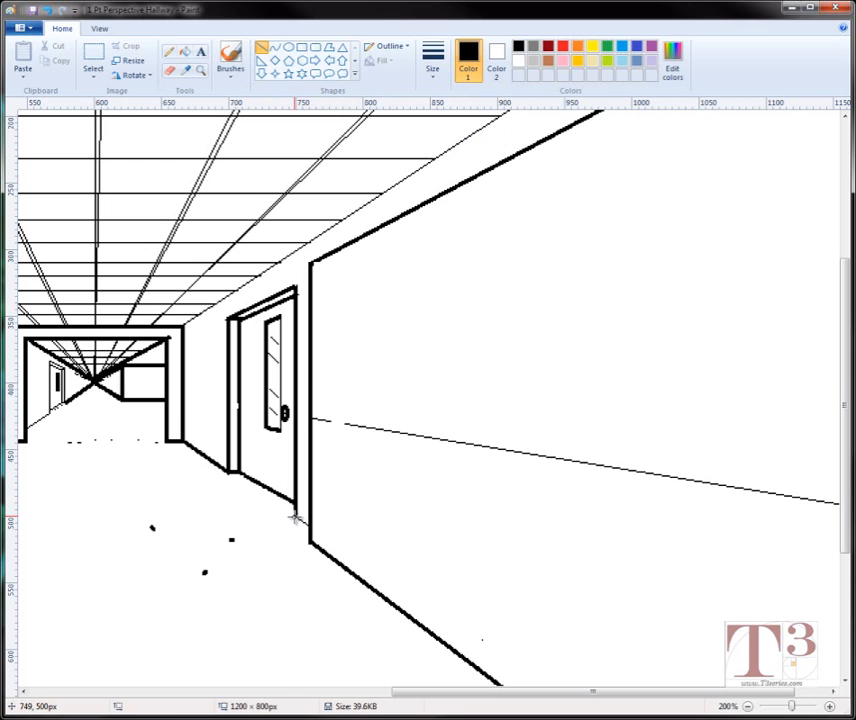
{"action": "left_click_drag", "start_coordinate": [295, 517], "coordinate": [308, 528]}
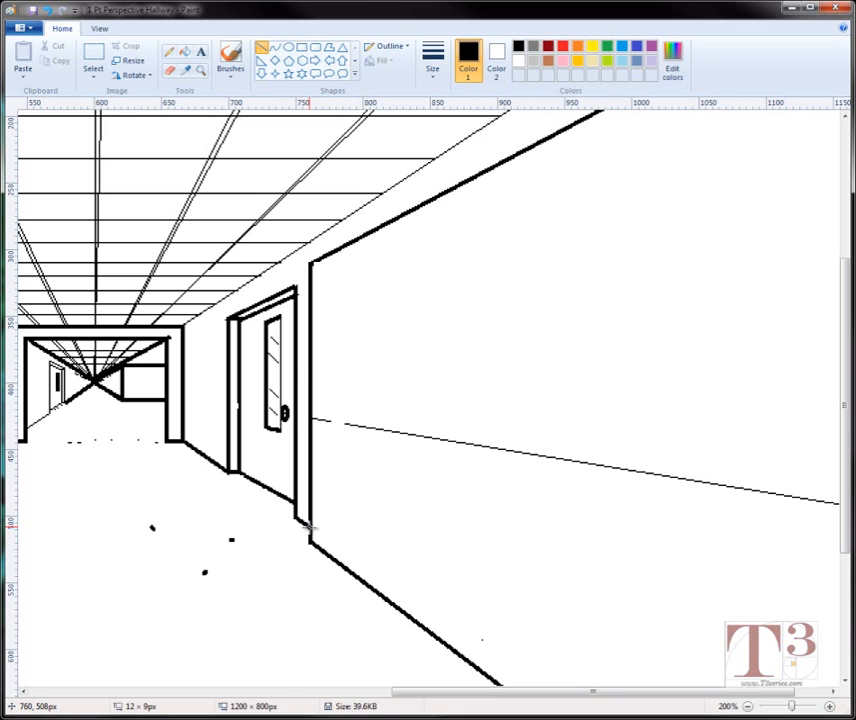
{"action": "left_click", "coordinate": [348, 521]}
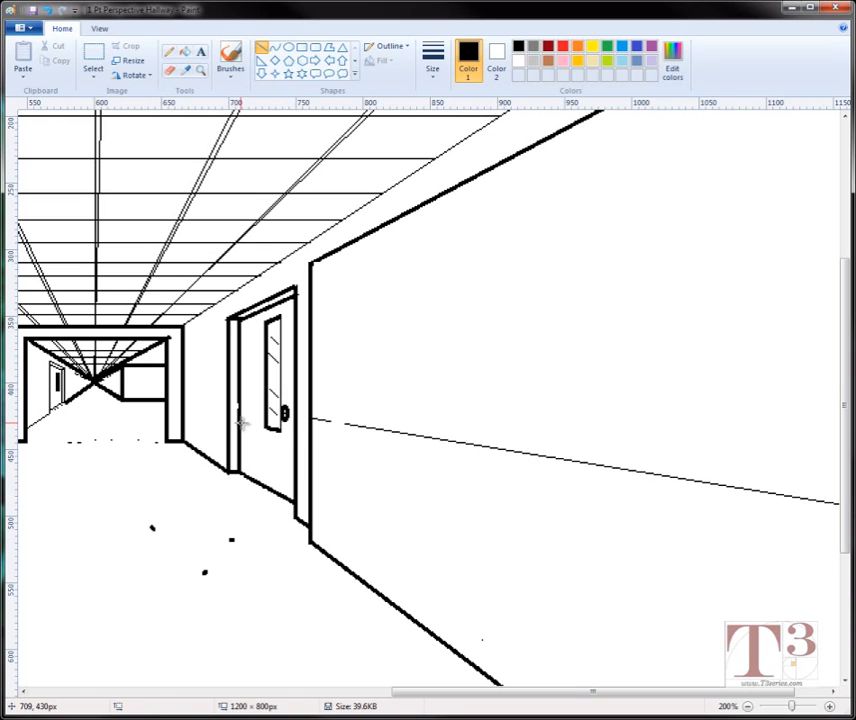
{"action": "left_click_drag", "start_coordinate": [239, 425], "coordinate": [239, 401]}
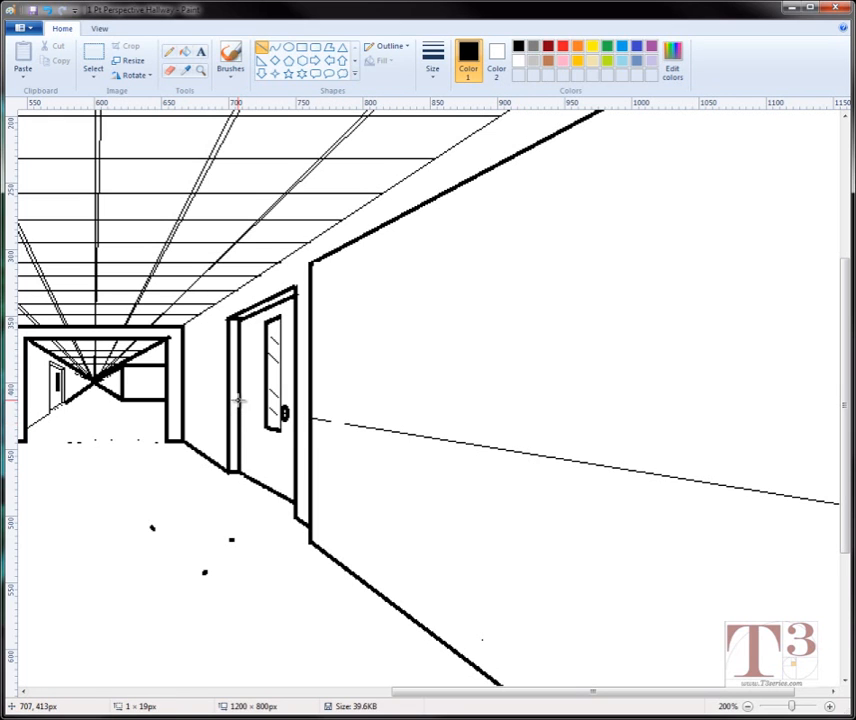
{"action": "left_click", "coordinate": [426, 494]}
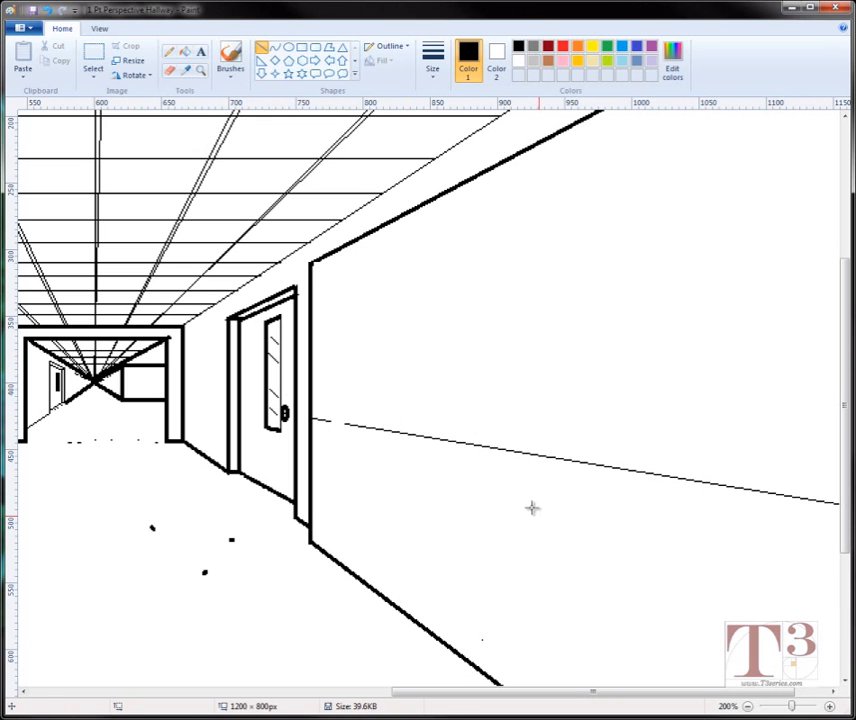
Step: Erase the leftover thin guide lines beneath the right wall's top edge and above its floor edge, and most of its middle guide line
{"action": "left_click", "coordinate": [748, 706]}
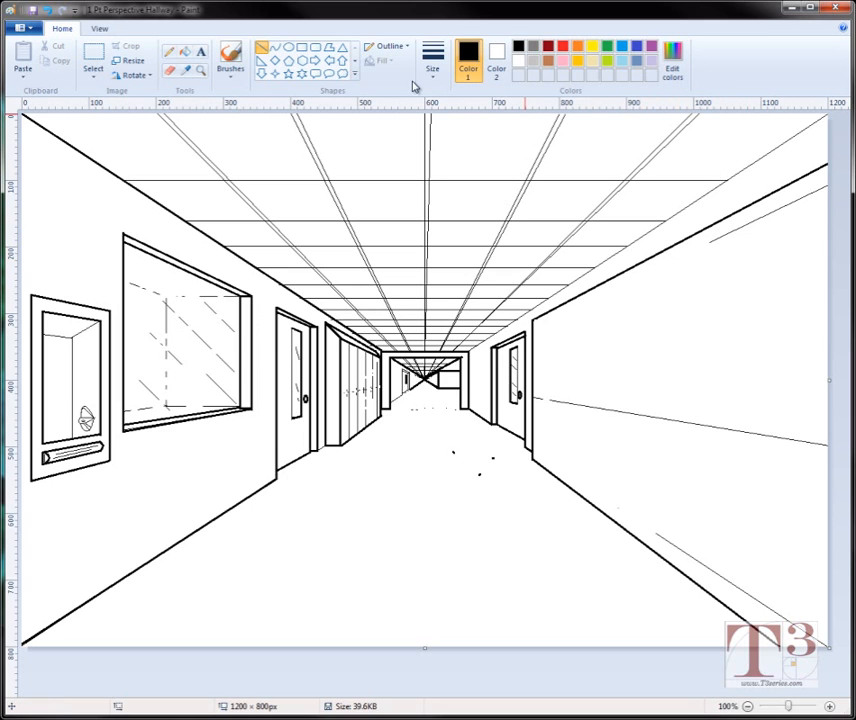
{"action": "left_click", "coordinate": [167, 73]}
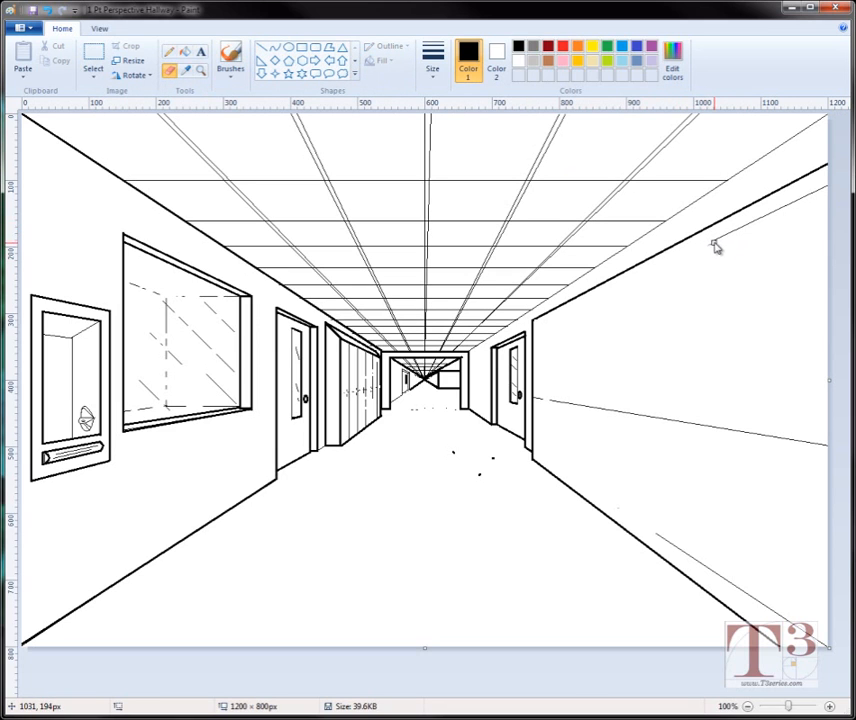
{"action": "left_click_drag", "start_coordinate": [715, 247], "coordinate": [822, 192]}
{"action": "mouse_move", "coordinate": [793, 440]}
{"action": "left_mouse_down"}
{"action": "mouse_move", "coordinate": [644, 411]}
{"action": "mouse_move", "coordinate": [604, 408]}
{"action": "mouse_move", "coordinate": [574, 404]}
{"action": "left_mouse_up"}
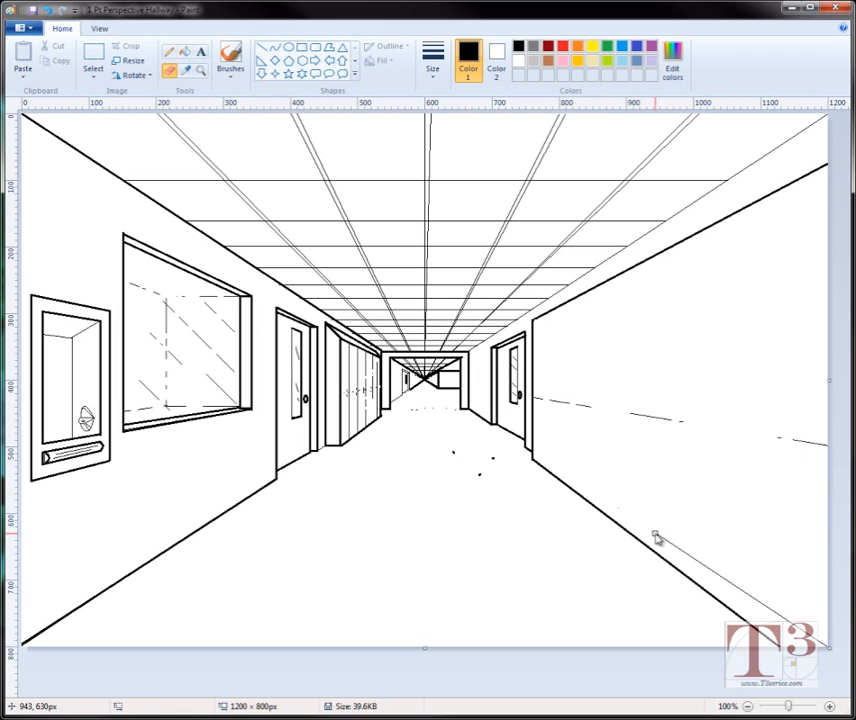
{"action": "left_click_drag", "start_coordinate": [654, 532], "coordinate": [774, 612]}
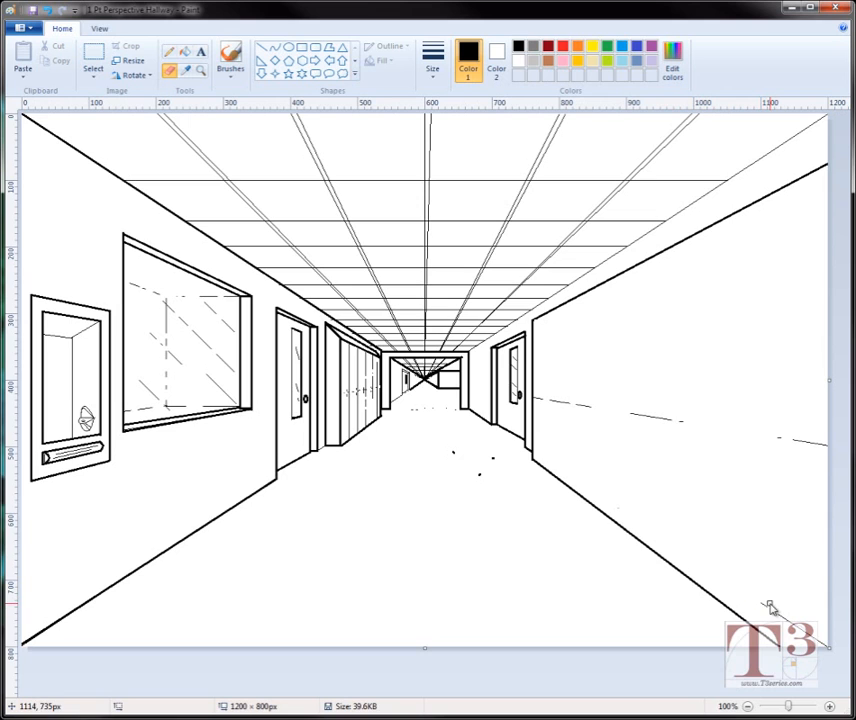
{"action": "left_click_drag", "start_coordinate": [772, 610], "coordinate": [794, 624]}
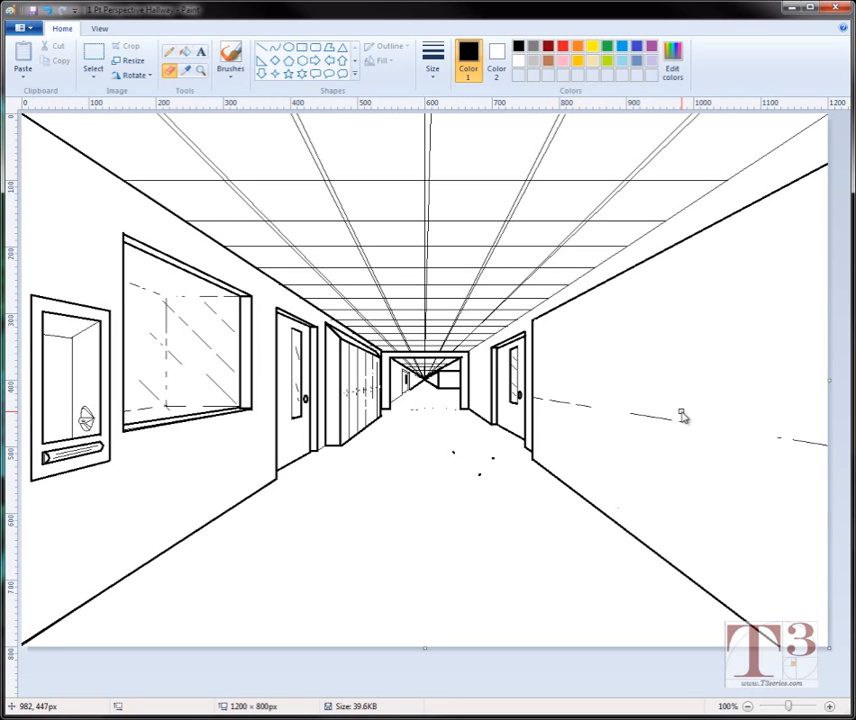
Step: Draw a vertical line about 725 px tall in the second line thickness, down from the right wall's top edge near its outer end
{"action": "left_click", "coordinate": [261, 47]}
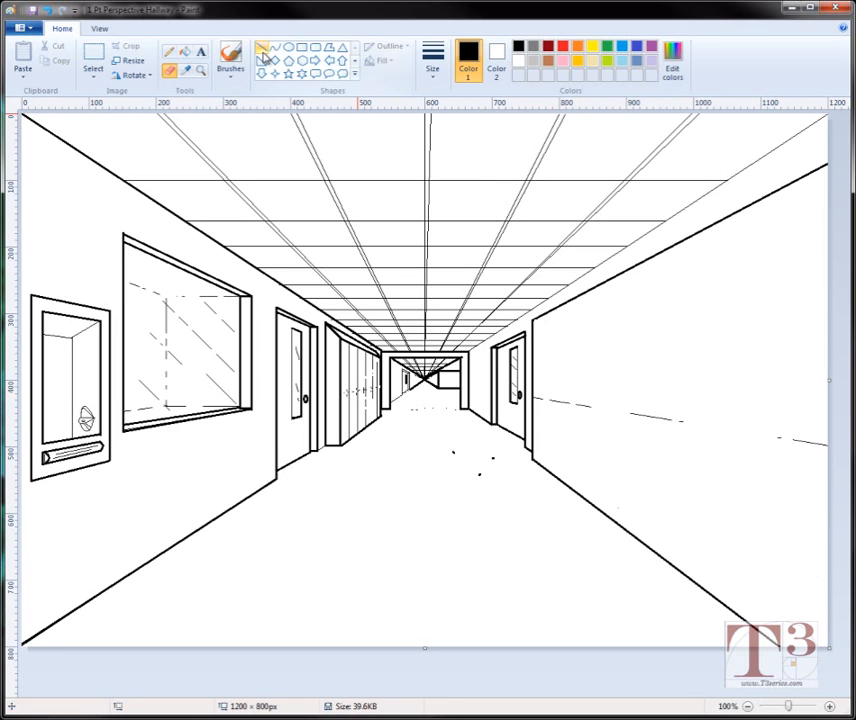
{"action": "left_click", "coordinate": [432, 57]}
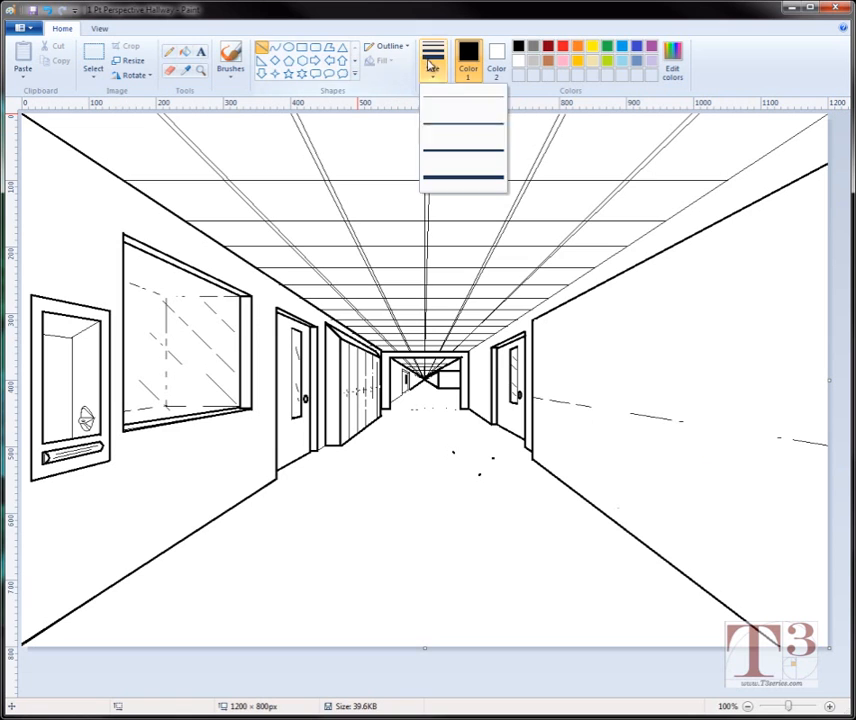
{"action": "left_click", "coordinate": [444, 124]}
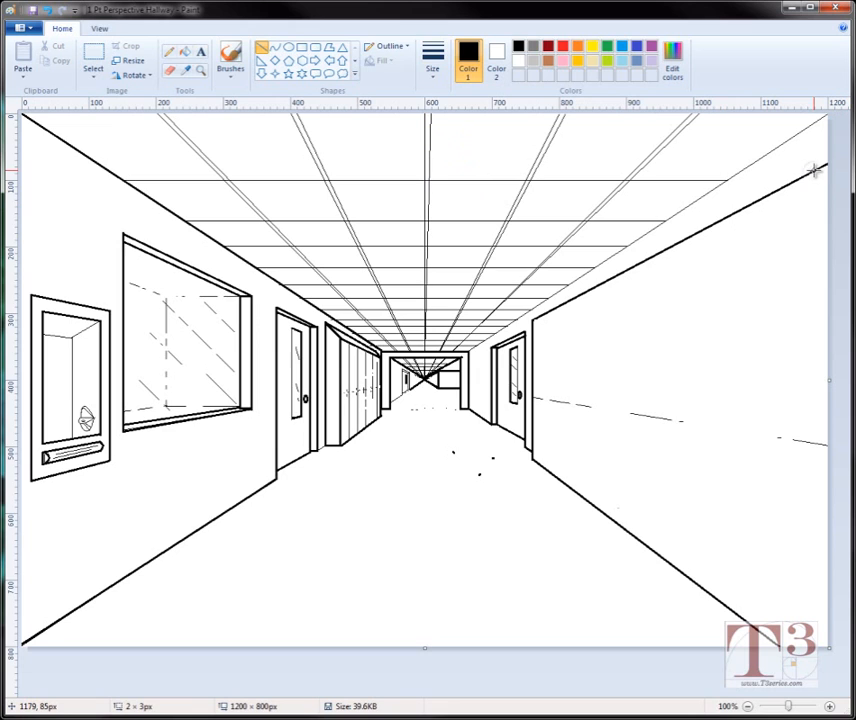
{"action": "mouse_move", "coordinate": [814, 170]}
{"action": "left_mouse_down"}
{"action": "mouse_move", "coordinate": [784, 460]}
{"action": "mouse_move", "coordinate": [786, 652]}
{"action": "left_mouse_up"}
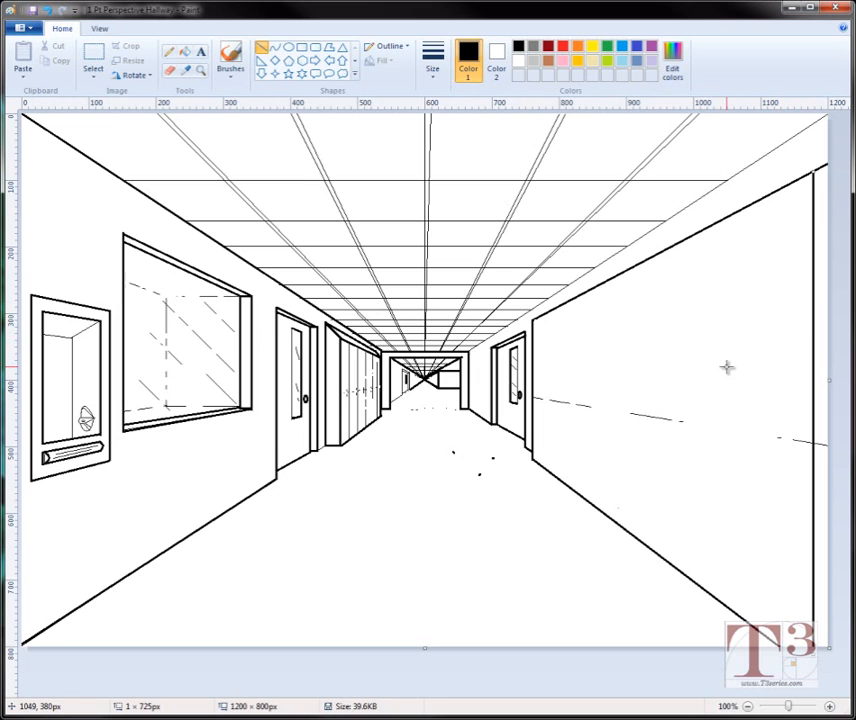
{"action": "left_click", "coordinate": [443, 449]}
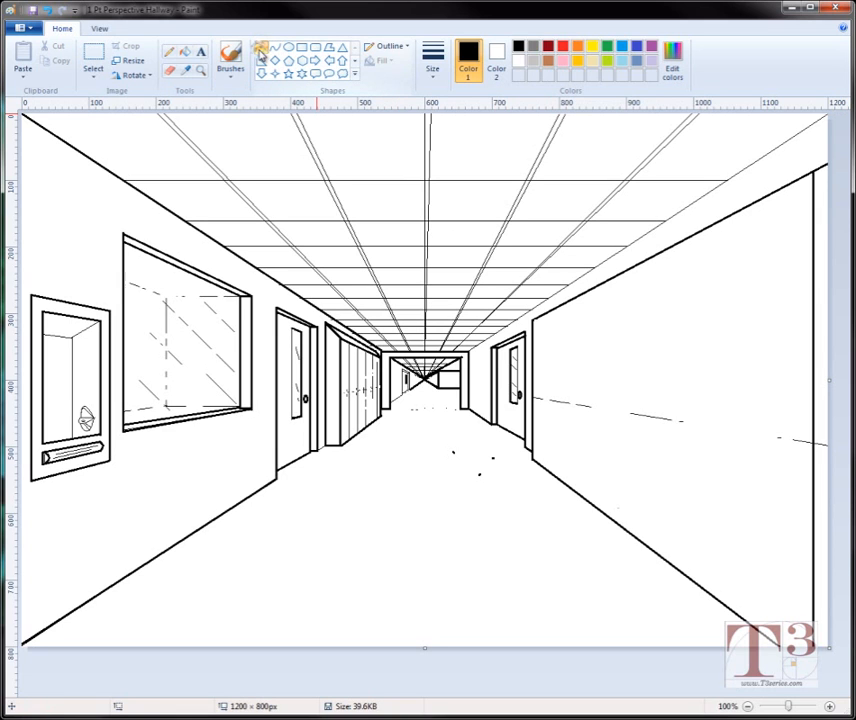
Step: Draw a horizontal line in the thinnest size from the vanishing point to the new vertical, shortened to start at the wall's far corner, about 419 px long
{"action": "left_click", "coordinate": [434, 64]}
{"action": "left_click", "coordinate": [450, 103]}
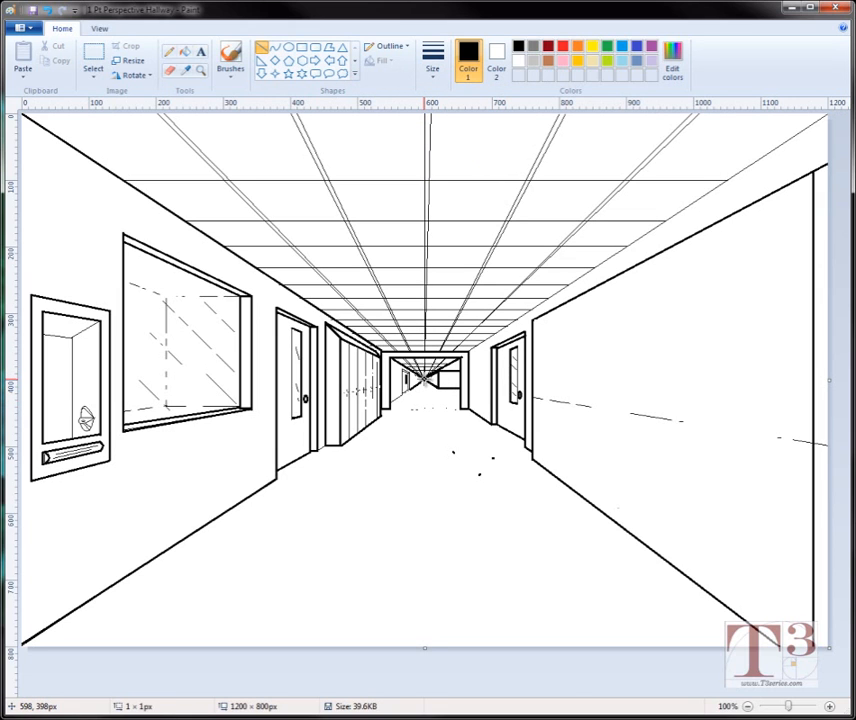
{"action": "left_click_drag", "start_coordinate": [427, 382], "coordinate": [793, 379]}
{"action": "key", "text": "shift"}
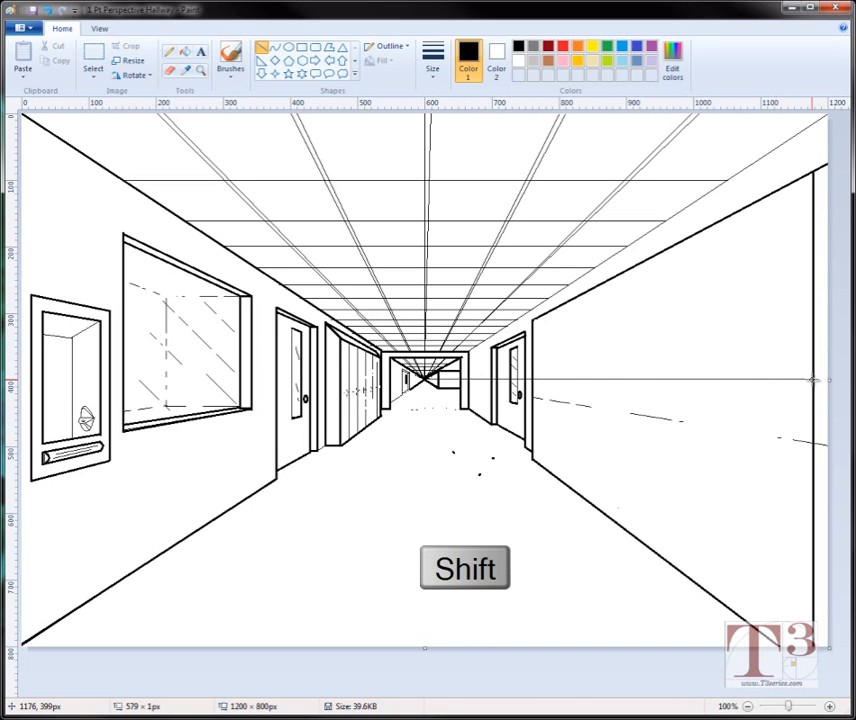
{"action": "left_click_drag", "start_coordinate": [814, 380], "coordinate": [816, 379]}
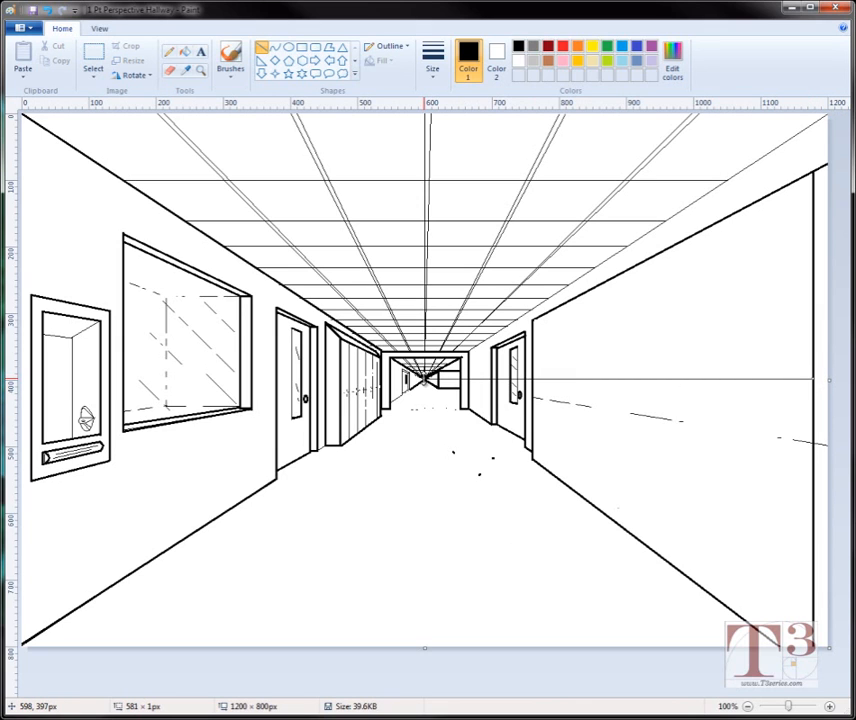
{"action": "left_click_drag", "start_coordinate": [424, 381], "coordinate": [536, 378]}
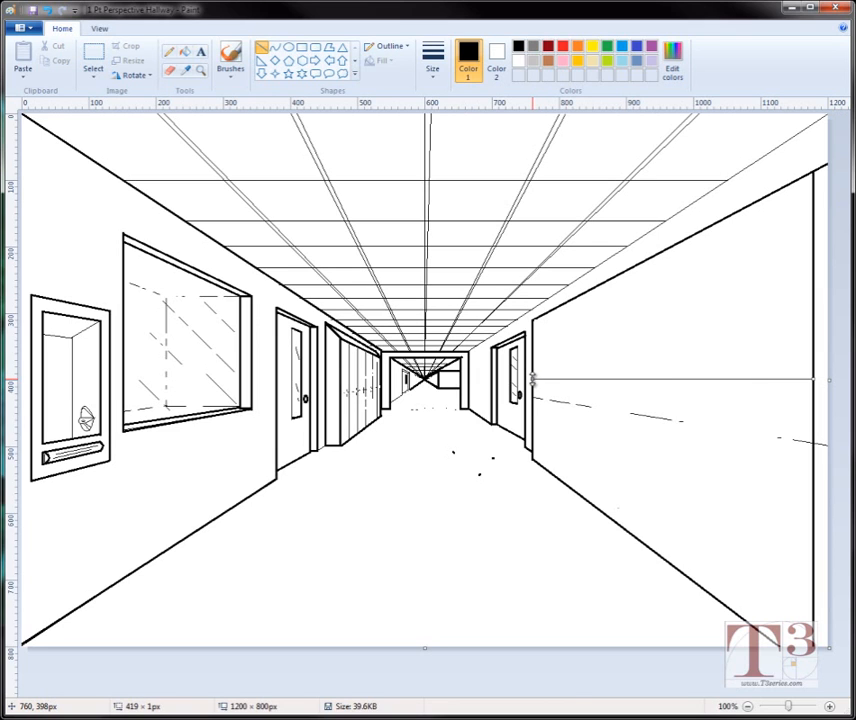
{"action": "left_click", "coordinate": [424, 416]}
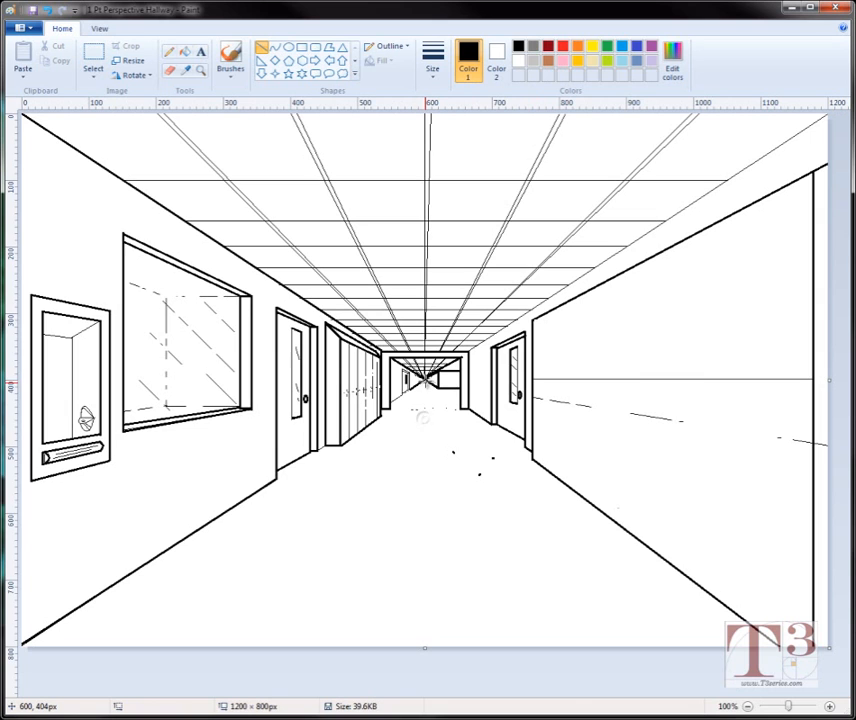
Step: Draw three thin vanishing-point lines trimmed to the right wall, about 420 × 106 px above the horizontal line, and 417 × 183 and 419 × 253 px below
{"action": "left_click_drag", "start_coordinate": [426, 380], "coordinate": [813, 280]}
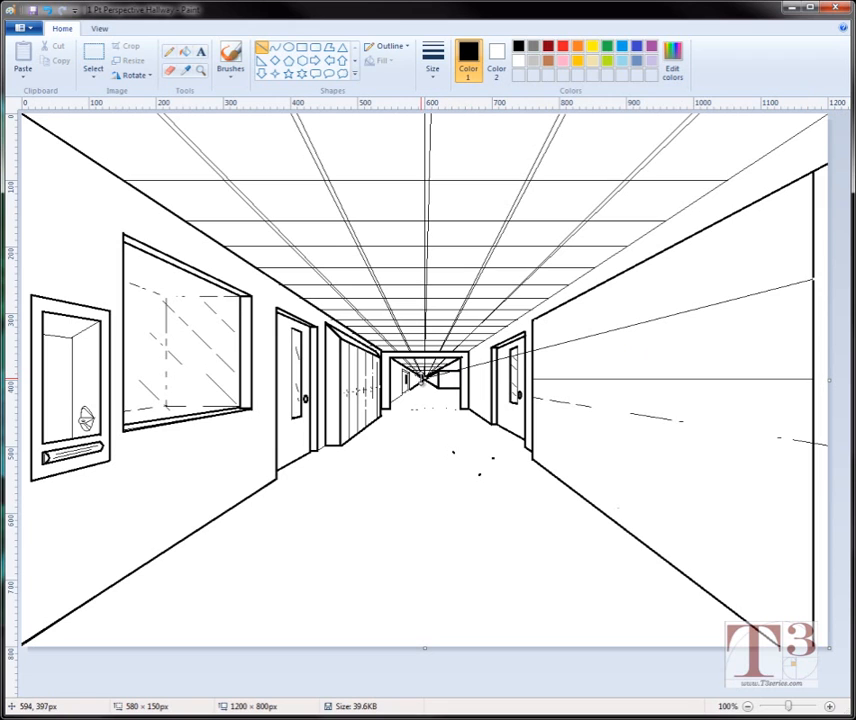
{"action": "mouse_move", "coordinate": [427, 381]}
{"action": "left_mouse_down"}
{"action": "mouse_move", "coordinate": [487, 378]}
{"action": "mouse_move", "coordinate": [533, 349]}
{"action": "left_mouse_up"}
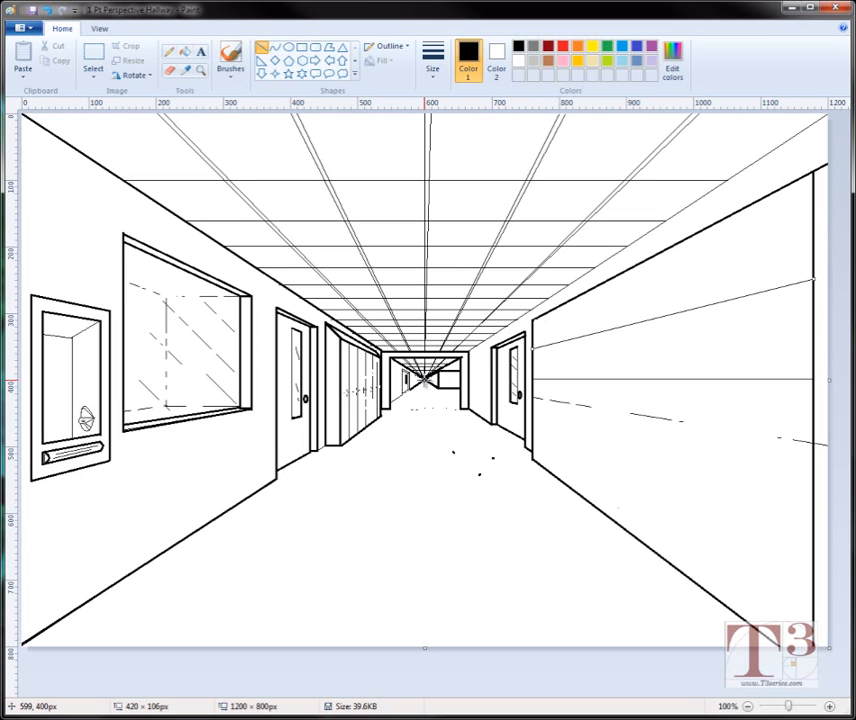
{"action": "mouse_move", "coordinate": [425, 383]}
{"action": "left_mouse_down"}
{"action": "mouse_move", "coordinate": [770, 525]}
{"action": "mouse_move", "coordinate": [812, 552]}
{"action": "mouse_move", "coordinate": [820, 545]}
{"action": "mouse_move", "coordinate": [810, 541]}
{"action": "mouse_move", "coordinate": [812, 549]}
{"action": "left_mouse_up"}
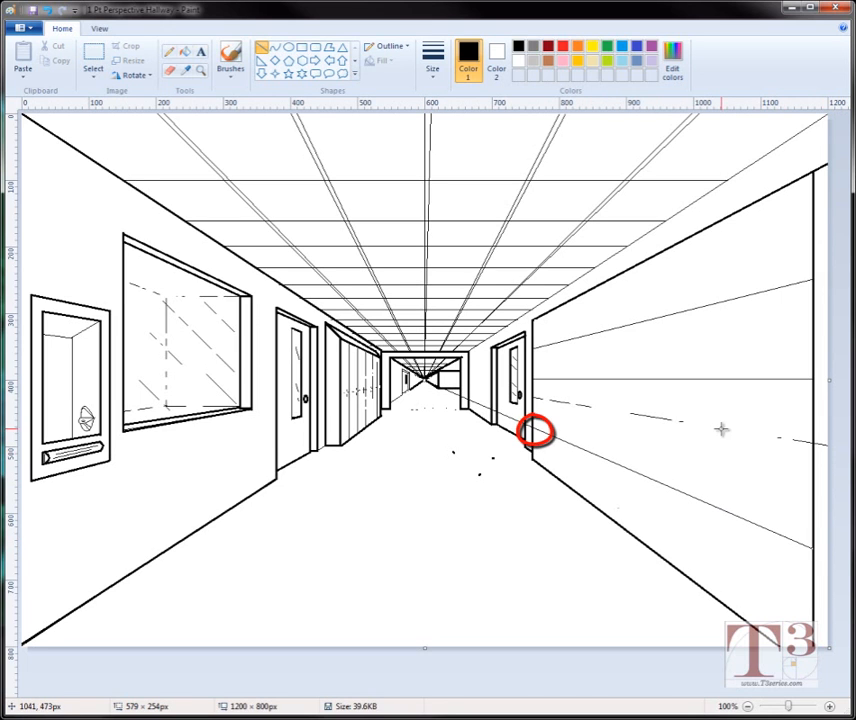
{"action": "left_click_drag", "start_coordinate": [422, 382], "coordinate": [535, 431]}
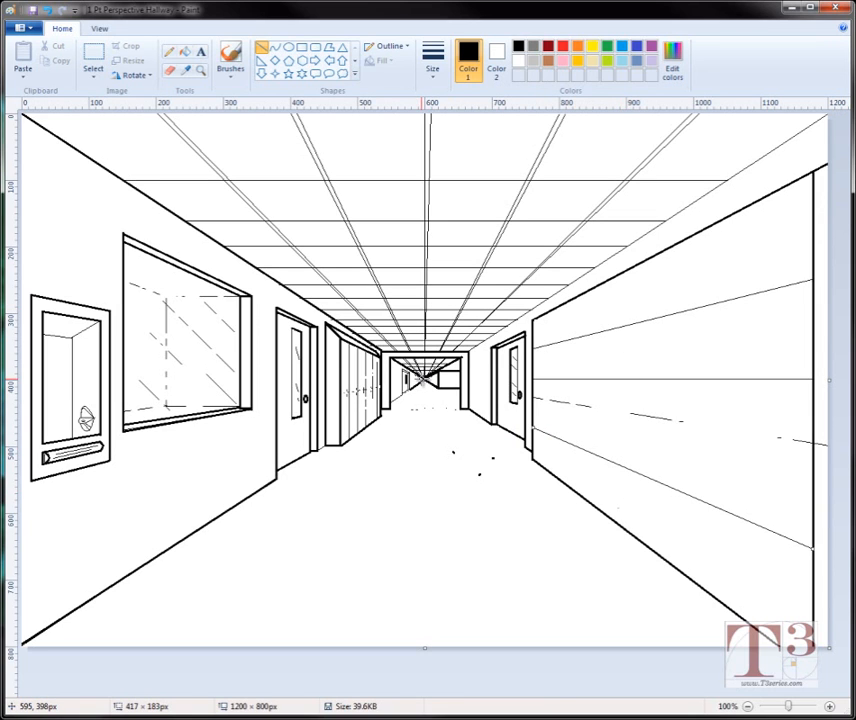
{"action": "left_click_drag", "start_coordinate": [426, 382], "coordinate": [814, 611]}
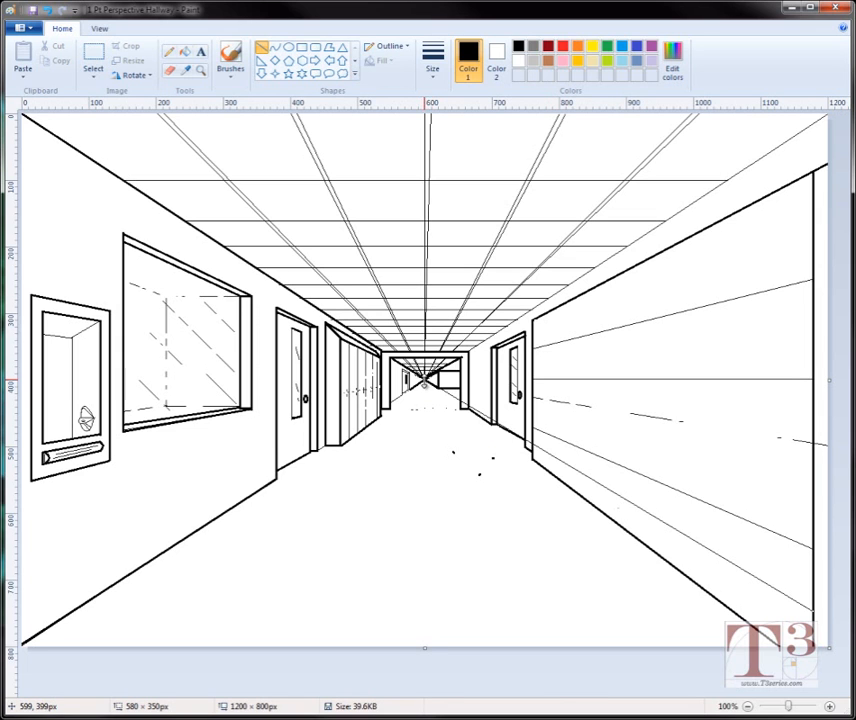
{"action": "left_click_drag", "start_coordinate": [427, 383], "coordinate": [531, 444]}
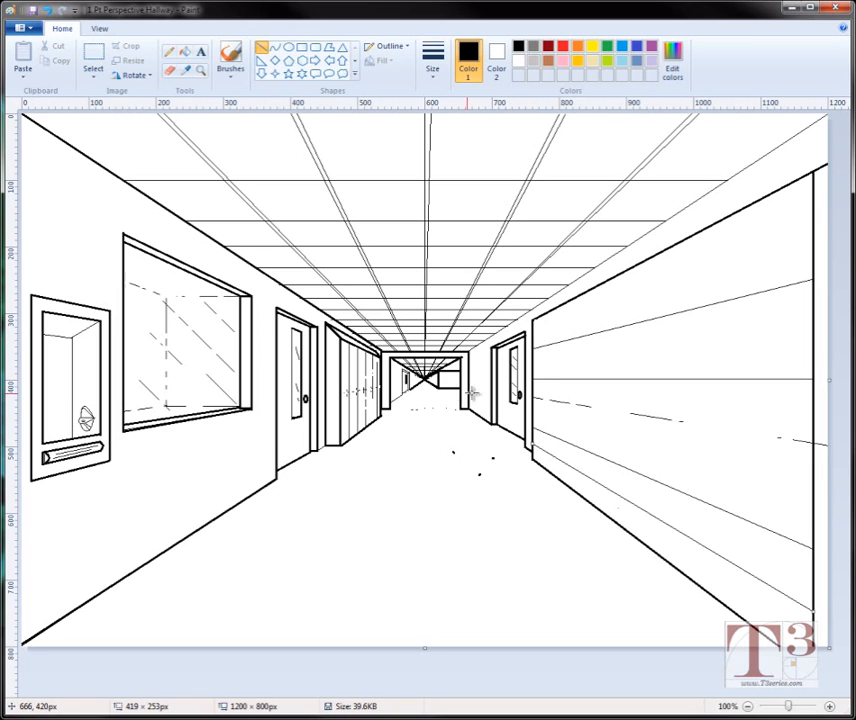
{"action": "left_click", "coordinate": [430, 442]}
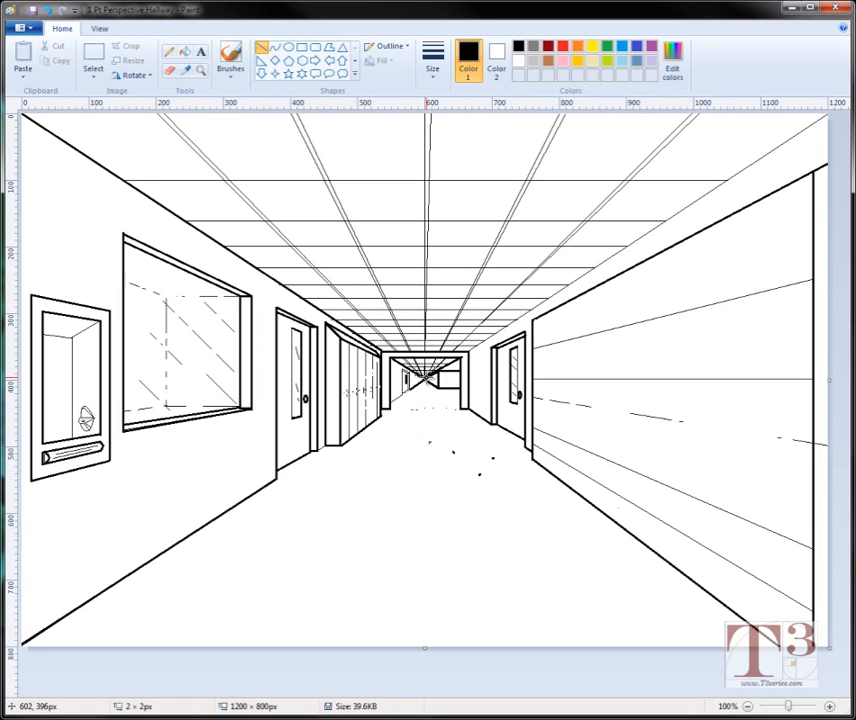
Step: Draw three more vanishing-point lines trimmed to the right wall, about 419 × 58 and 421 × 176 px above the horizontal line, and 420 × 130 px below
{"action": "left_click_drag", "start_coordinate": [427, 382], "coordinate": [812, 326]}
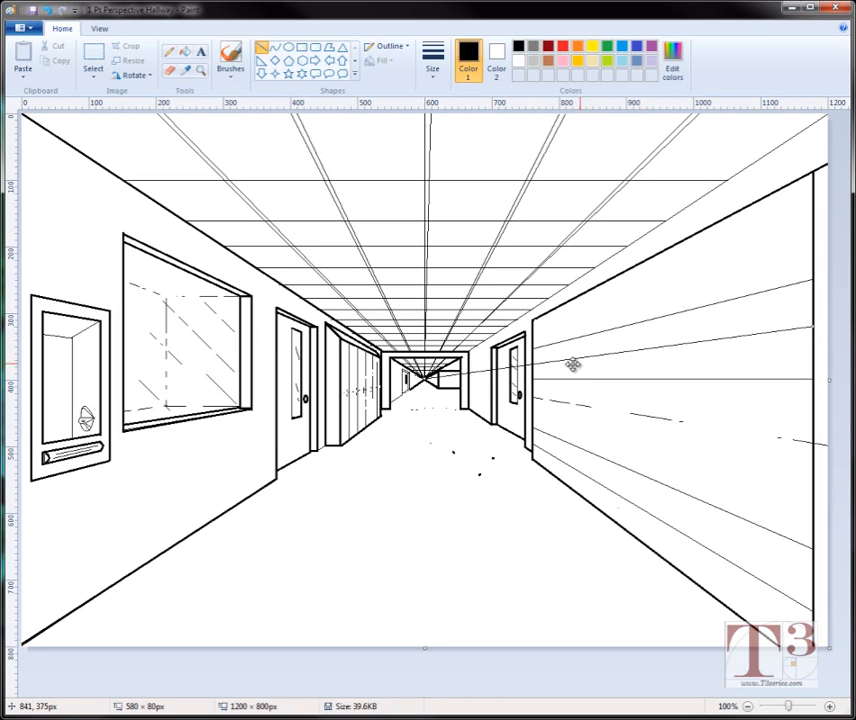
{"action": "left_click_drag", "start_coordinate": [426, 383], "coordinate": [533, 365]}
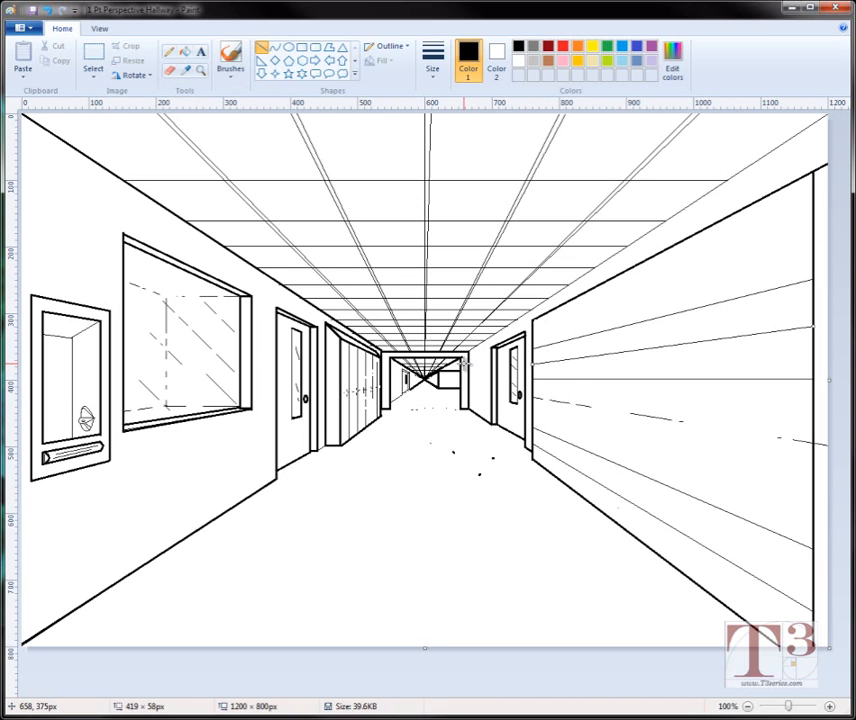
{"action": "left_click", "coordinate": [455, 456]}
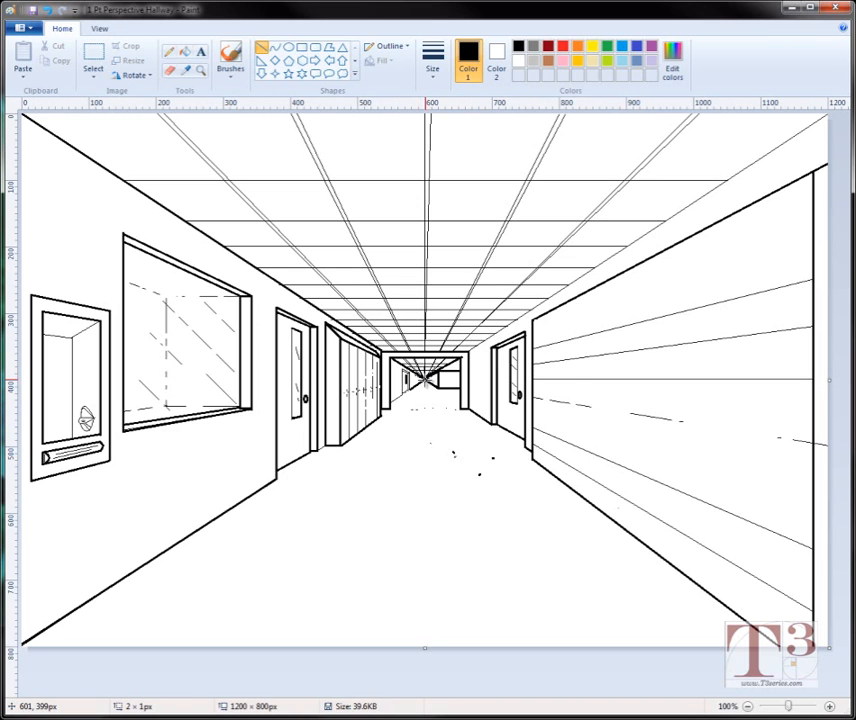
{"action": "left_click_drag", "start_coordinate": [428, 383], "coordinate": [813, 218]}
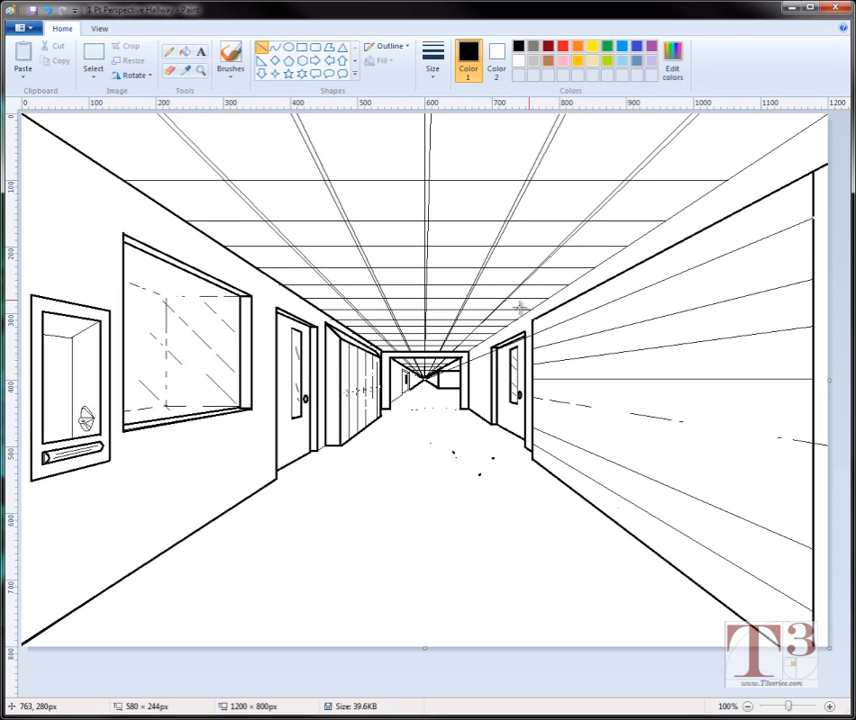
{"action": "mouse_move", "coordinate": [424, 382]}
{"action": "left_mouse_down"}
{"action": "mouse_move", "coordinate": [504, 364]}
{"action": "mouse_move", "coordinate": [531, 337]}
{"action": "left_mouse_up"}
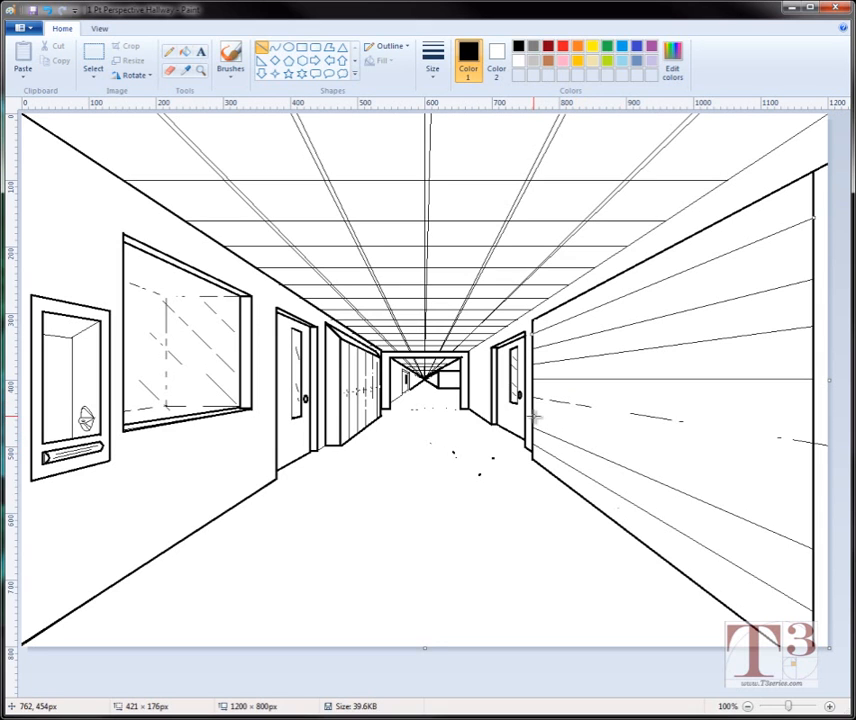
{"action": "mouse_move", "coordinate": [426, 378]}
{"action": "left_mouse_down"}
{"action": "mouse_move", "coordinate": [701, 470]}
{"action": "mouse_move", "coordinate": [772, 474]}
{"action": "mouse_move", "coordinate": [813, 497]}
{"action": "left_mouse_up"}
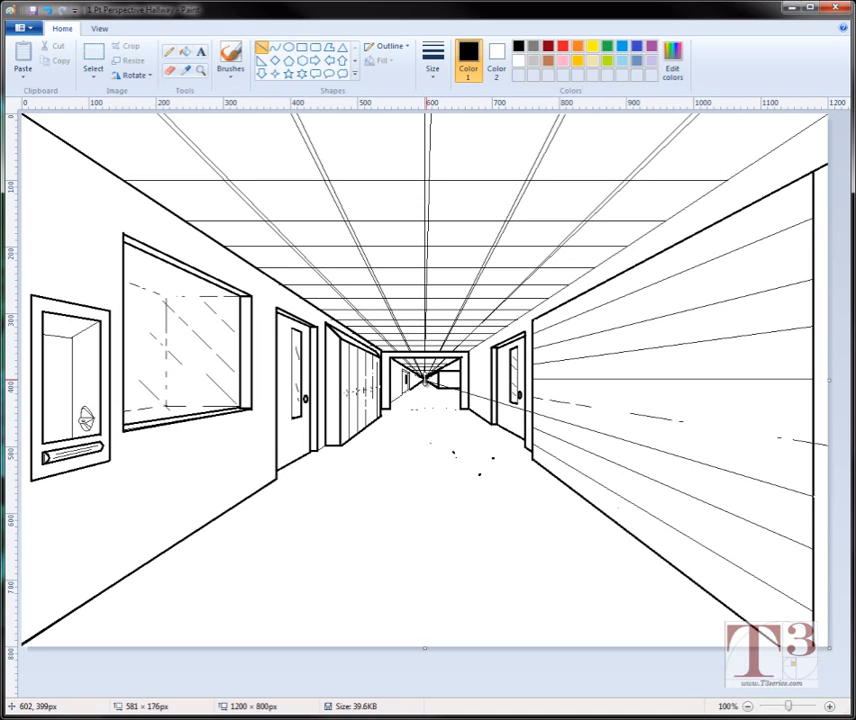
{"action": "left_click_drag", "start_coordinate": [427, 384], "coordinate": [539, 417]}
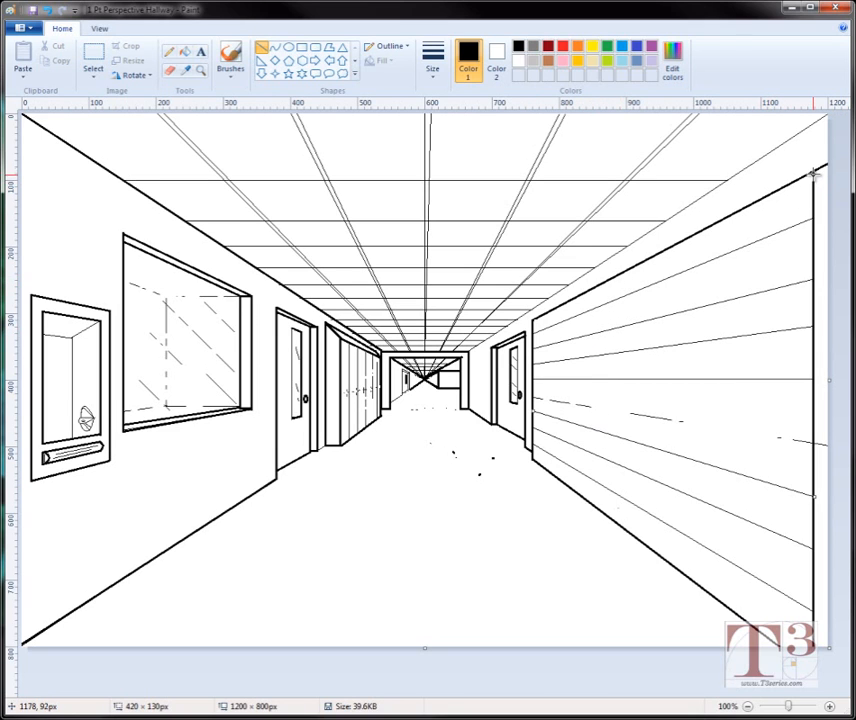
{"action": "left_click_drag", "start_coordinate": [815, 172], "coordinate": [530, 460]}
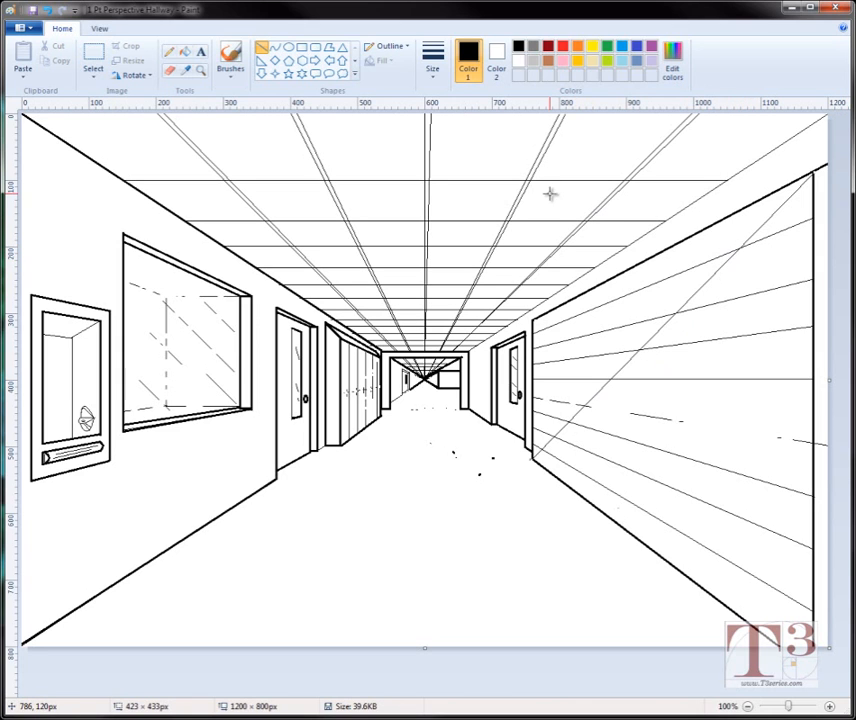
{"action": "left_click", "coordinate": [432, 58]}
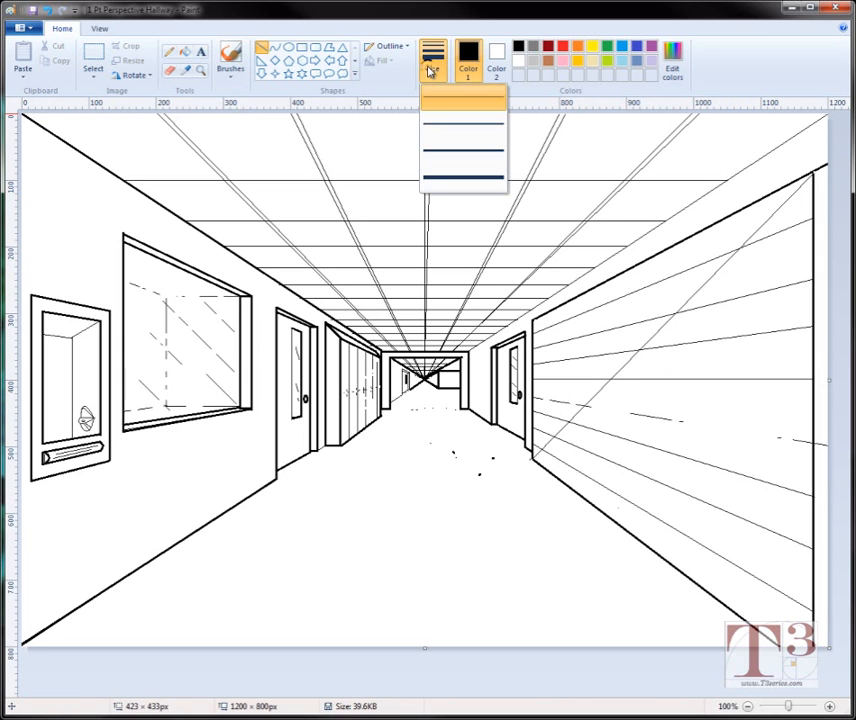
{"action": "left_click", "coordinate": [441, 120]}
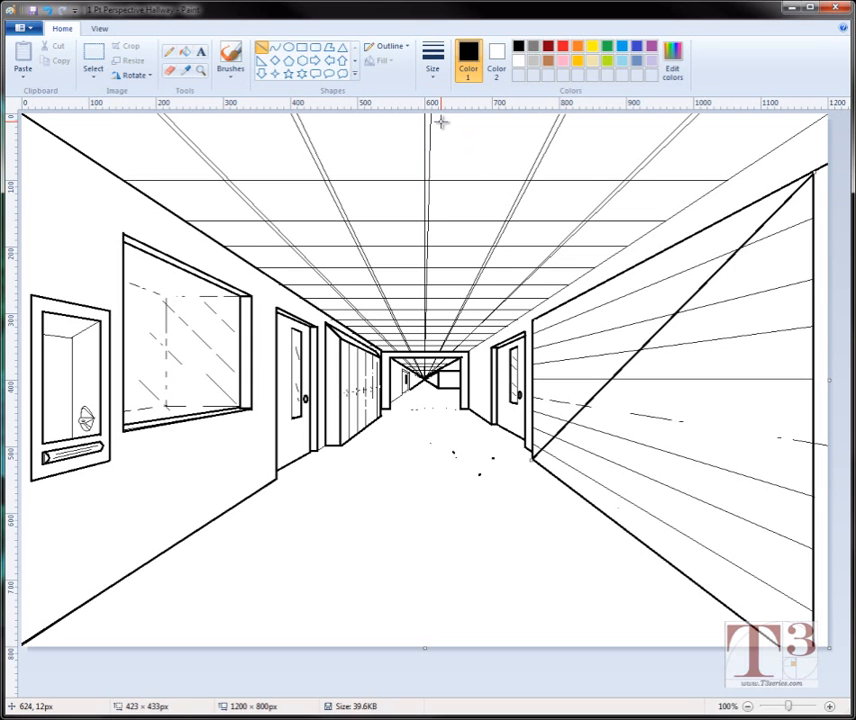
{"action": "key", "text": "ctrl+z"}
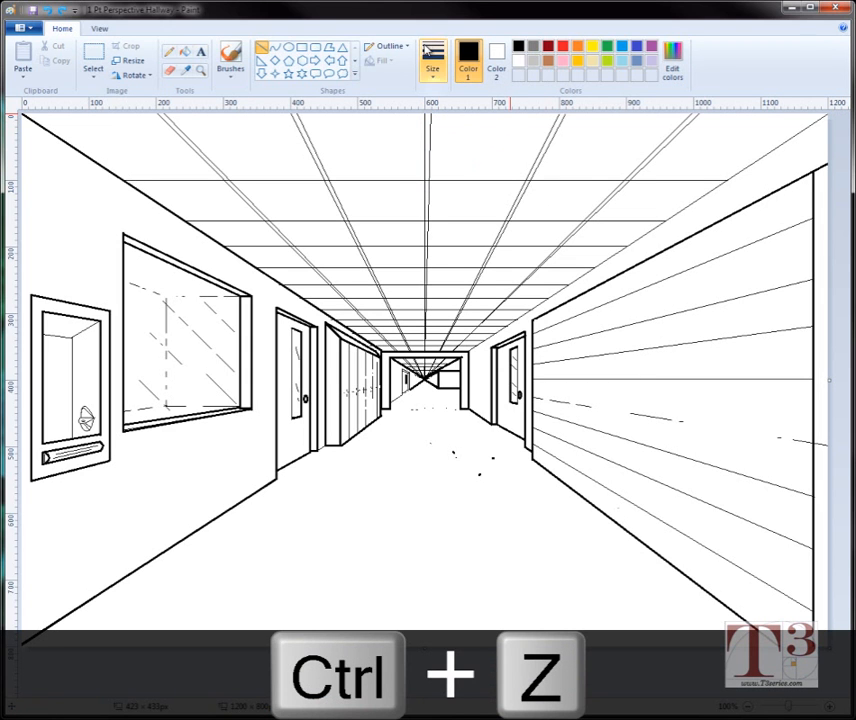
Step: Draw a diagonal about 419 × 432 px across the right wall from the near vertical's top end to the far corner's bottom end
{"action": "left_click", "coordinate": [430, 55]}
{"action": "left_click", "coordinate": [466, 118]}
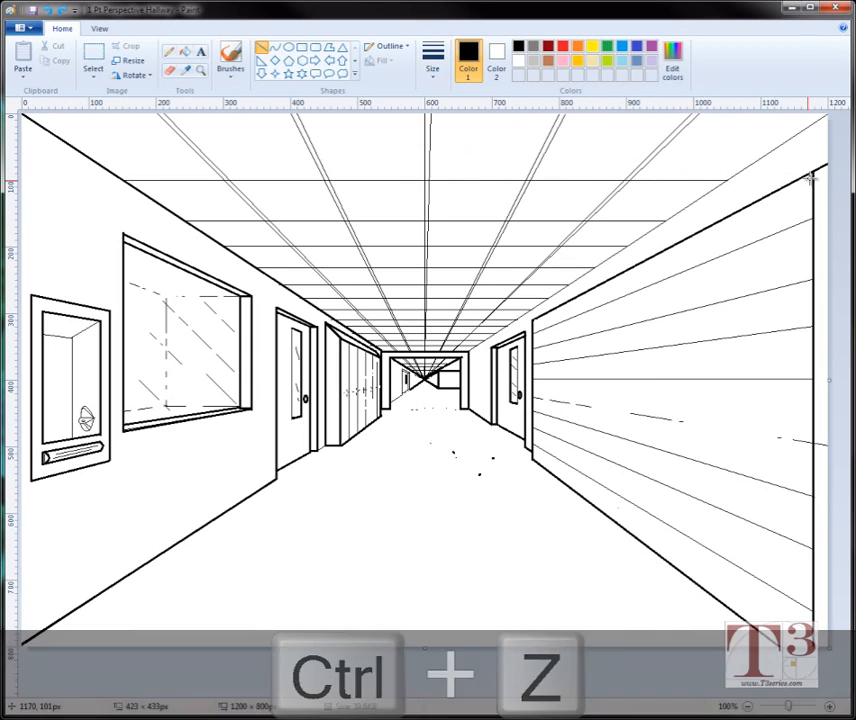
{"action": "mouse_move", "coordinate": [814, 174]}
{"action": "left_mouse_down"}
{"action": "mouse_move", "coordinate": [562, 410]}
{"action": "mouse_move", "coordinate": [531, 459]}
{"action": "left_mouse_up"}
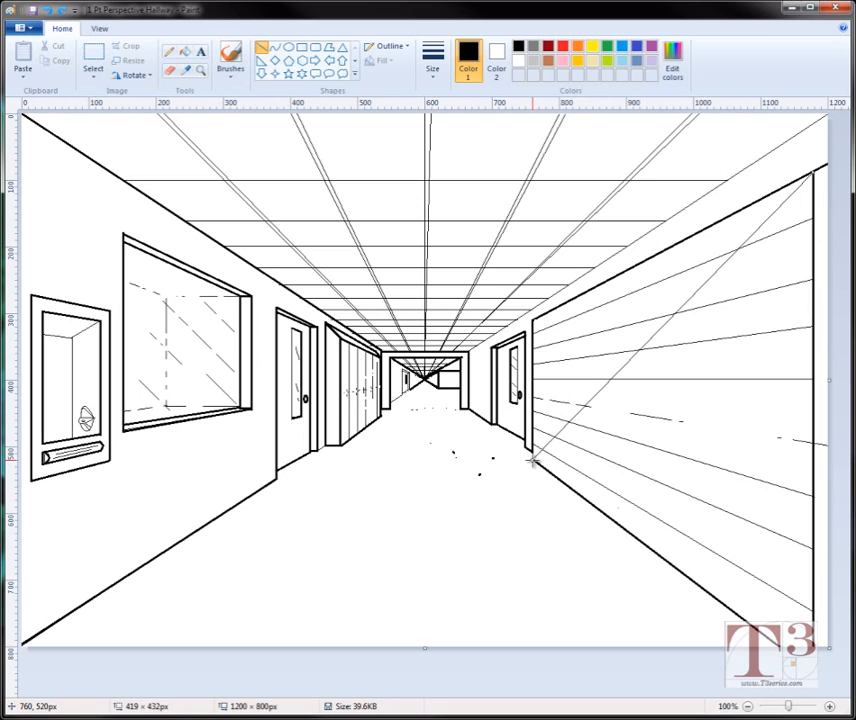
Step: In the second-thinnest line size, draw a vertical across the right wall's full height through the diagonal's crossing with the uppermost converging line
{"action": "left_click", "coordinate": [527, 515]}
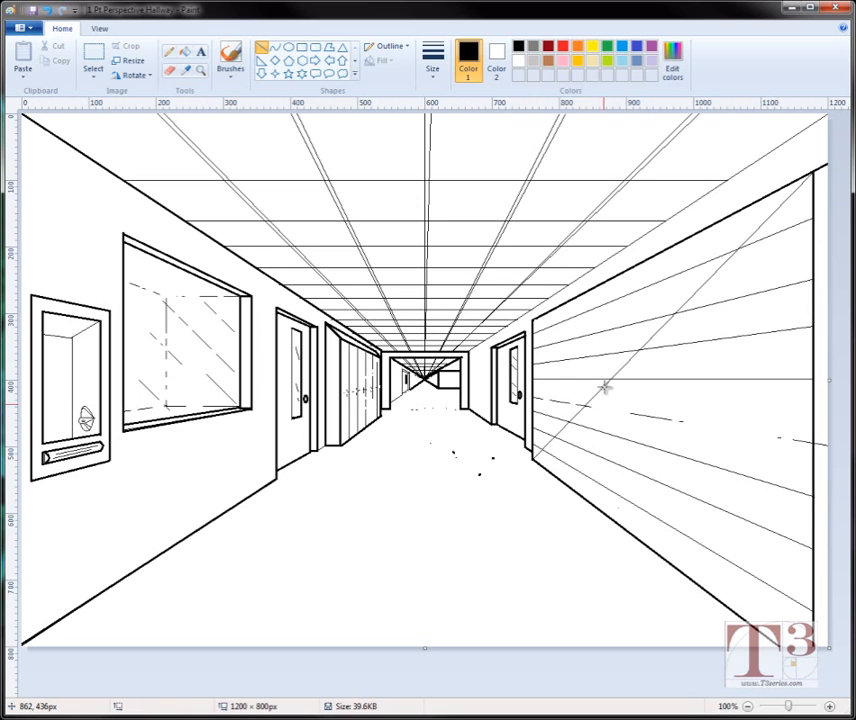
{"action": "left_click", "coordinate": [425, 52]}
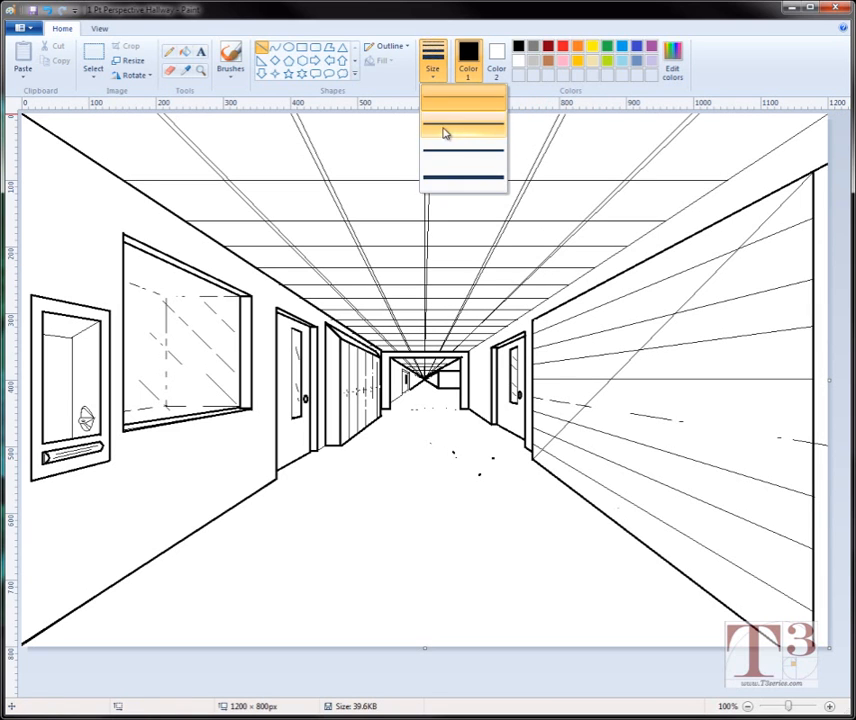
{"action": "left_click", "coordinate": [445, 129]}
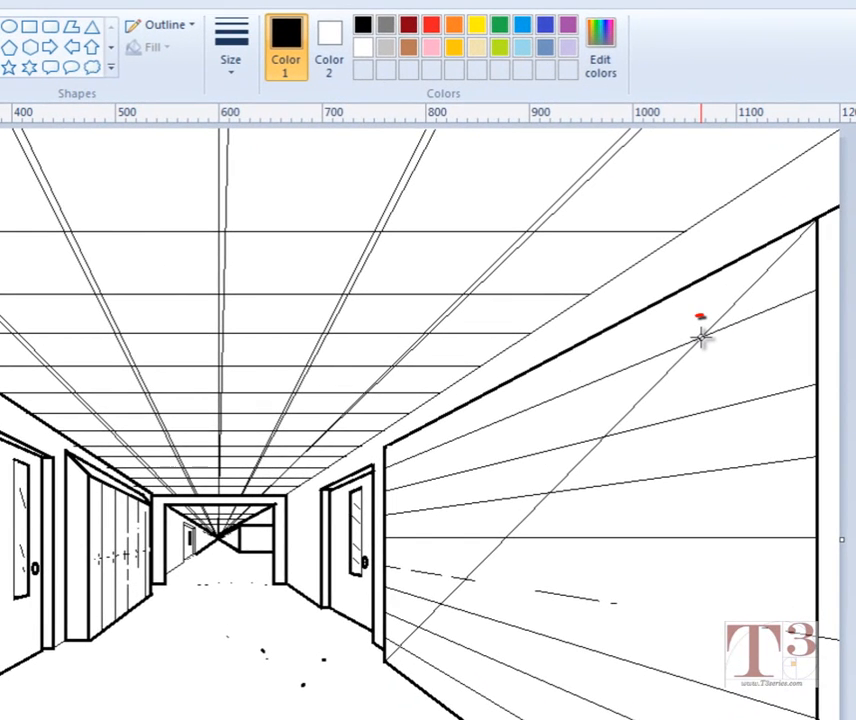
{"action": "left_click", "coordinate": [736, 258]}
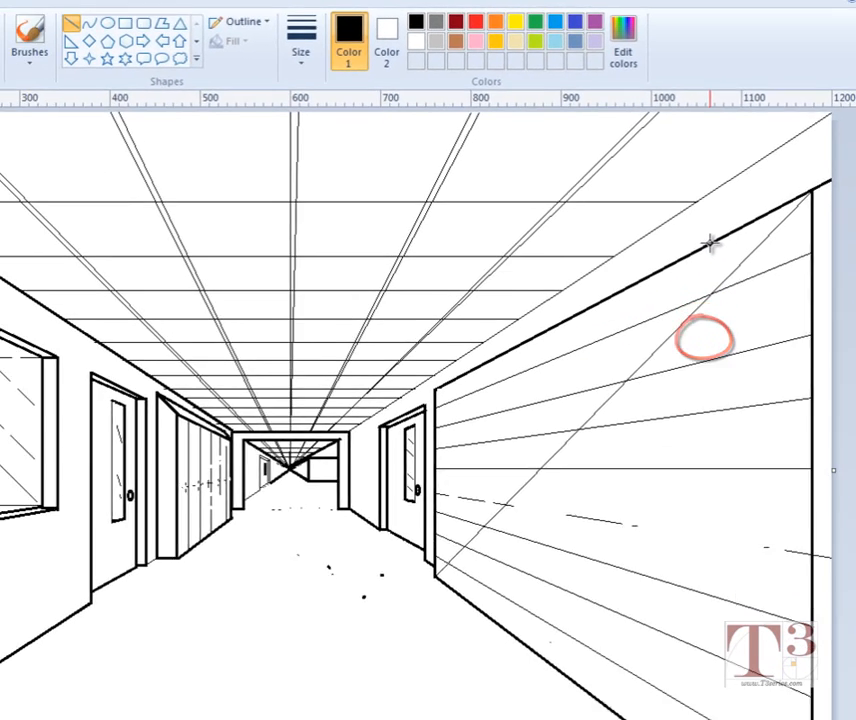
{"action": "left_click_drag", "start_coordinate": [700, 280], "coordinate": [636, 632]}
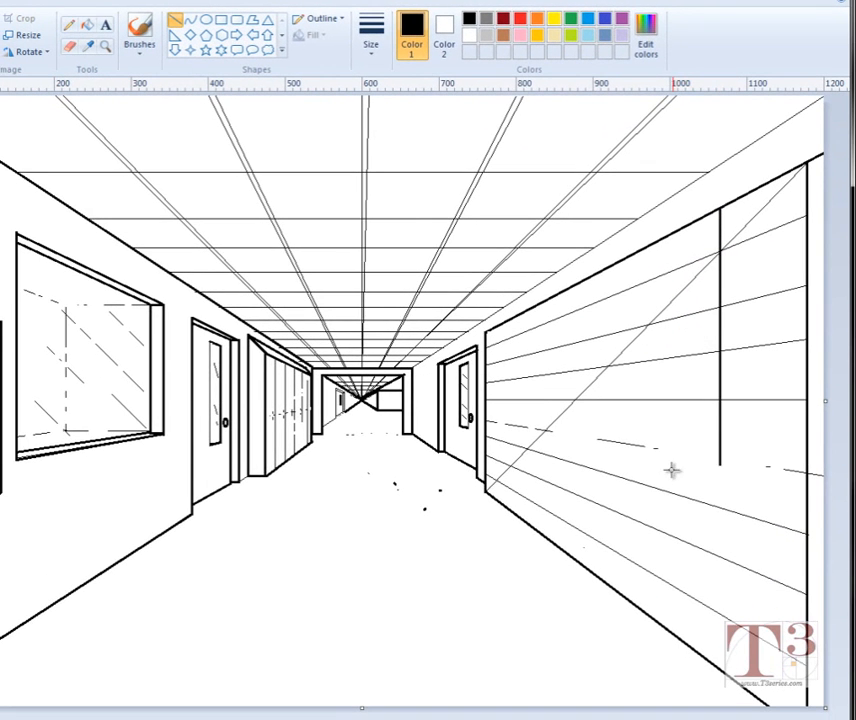
{"action": "mouse_move", "coordinate": [672, 470]}
{"action": "left_mouse_down"}
{"action": "mouse_move", "coordinate": [650, 545]}
{"action": "mouse_move", "coordinate": [669, 669]}
{"action": "mouse_move", "coordinate": [707, 660]}
{"action": "mouse_move", "coordinate": [752, 432]}
{"action": "mouse_move", "coordinate": [719, 258]}
{"action": "mouse_move", "coordinate": [701, 562]}
{"action": "mouse_move", "coordinate": [732, 636]}
{"action": "mouse_move", "coordinate": [720, 665]}
{"action": "left_mouse_up"}
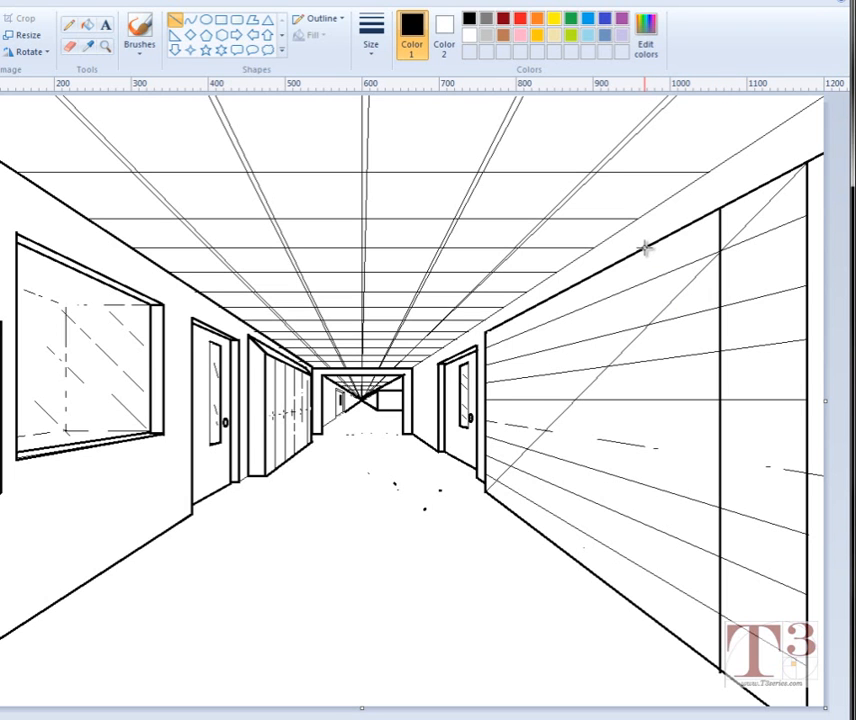
Step: Draw a second full-height vertical on the right wall, shifted to pass through the diagonal's crossing with the second converging line from above
{"action": "left_click_drag", "start_coordinate": [645, 248], "coordinate": [641, 600]}
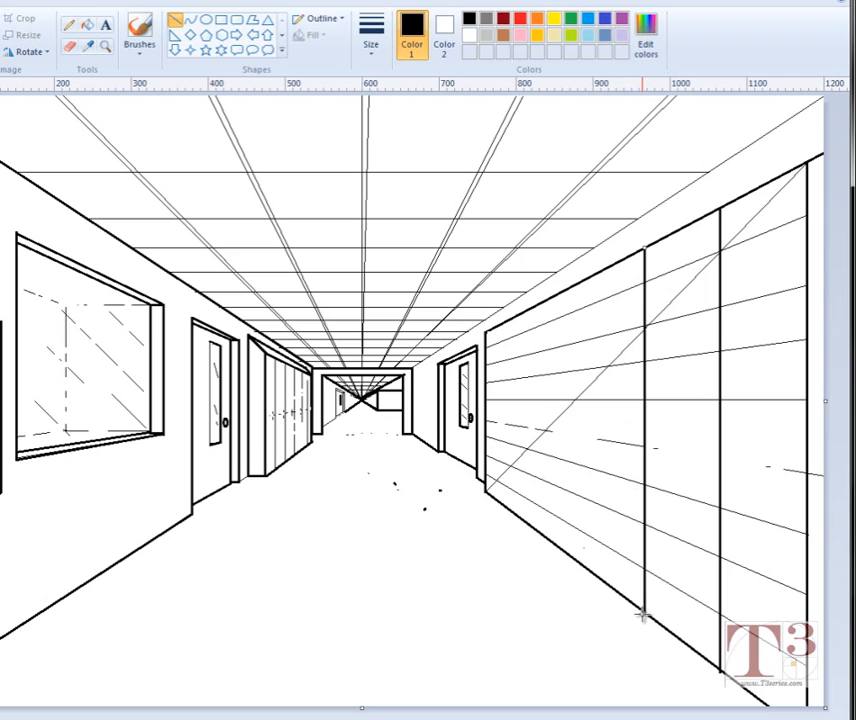
{"action": "key", "text": "Right"}
{"action": "key", "text": "Right"}
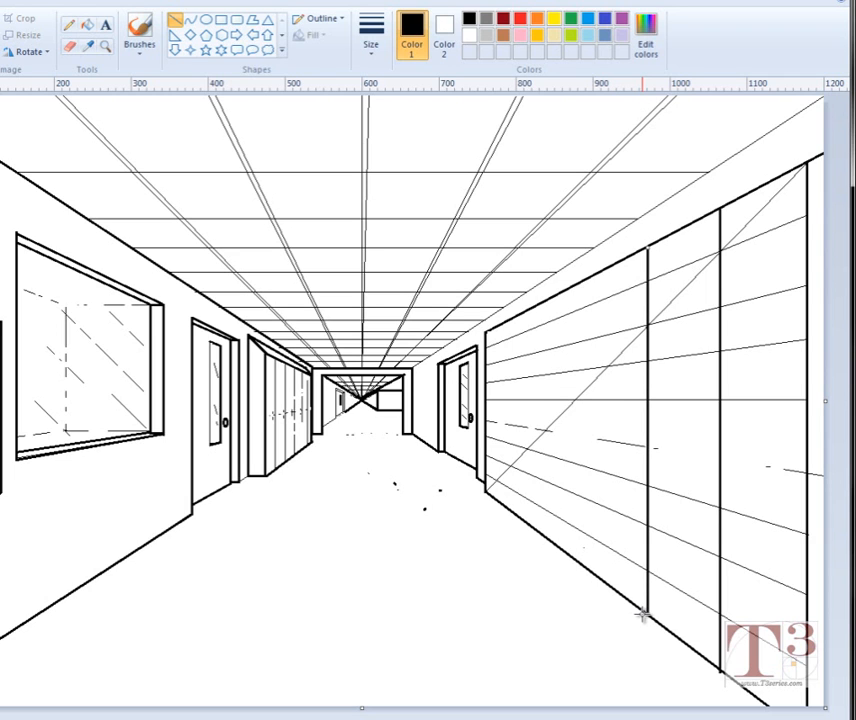
{"action": "key", "text": "Right"}
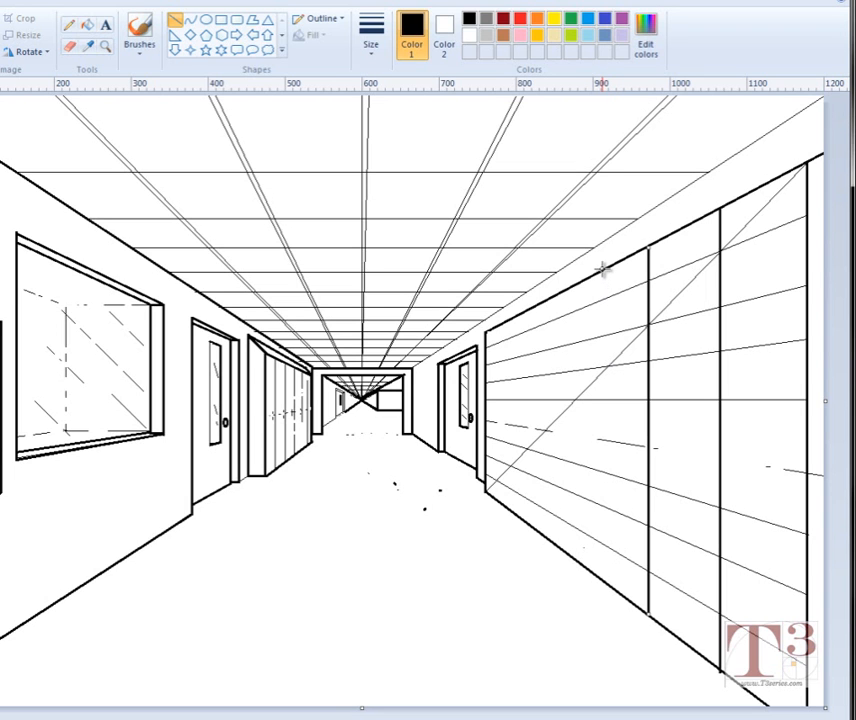
Step: Draw a third full-height vertical on the right wall, aligned to the diagonal's crossing with the lowest converging line above the horizontal
{"action": "left_click_drag", "start_coordinate": [603, 270], "coordinate": [605, 572]}
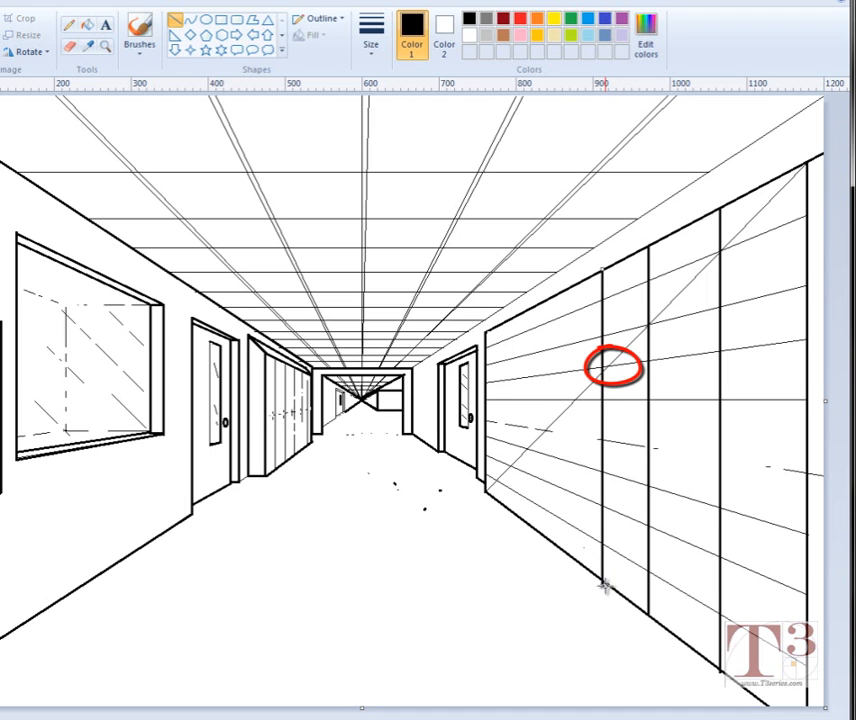
{"action": "key", "text": "Right"}
{"action": "key", "text": "Right"}
{"action": "key", "text": "Right"}
{"action": "key", "text": "Right"}
{"action": "key", "text": "Right"}
{"action": "key", "text": "Right"}
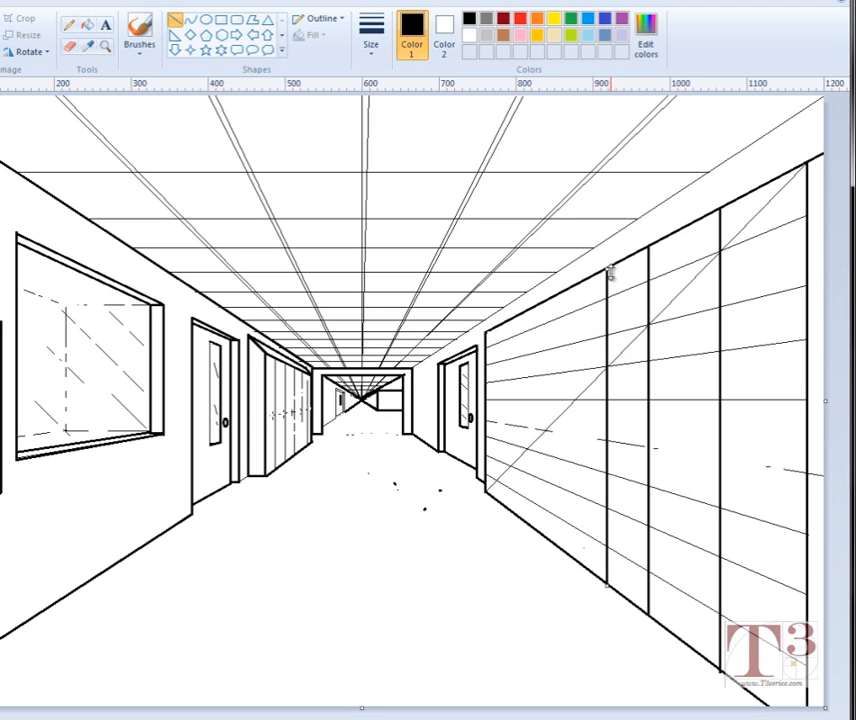
{"action": "left_click_drag", "start_coordinate": [607, 267], "coordinate": [607, 272]}
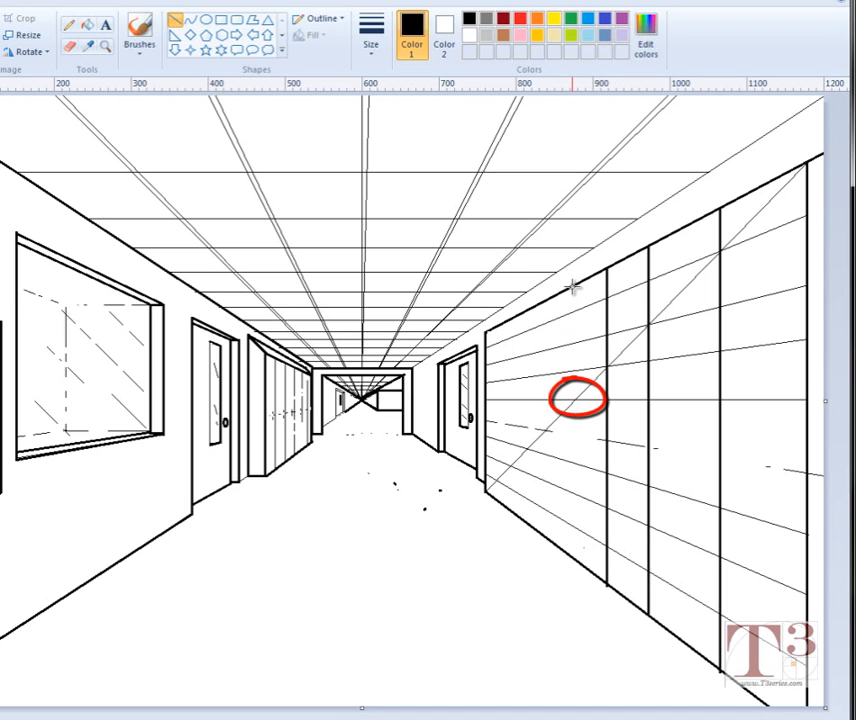
Step: Draw two more full-height verticals on the right wall, through the diagonal's crossings with the horizontal line and the broken guide line below it
{"action": "left_click_drag", "start_coordinate": [573, 288], "coordinate": [572, 549]}
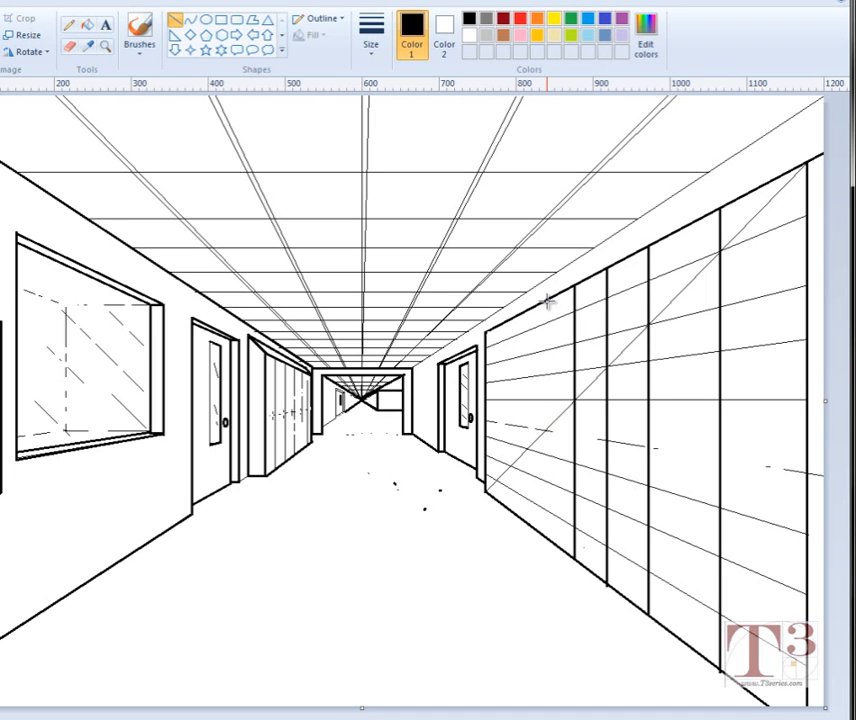
{"action": "left_click_drag", "start_coordinate": [548, 302], "coordinate": [544, 534]}
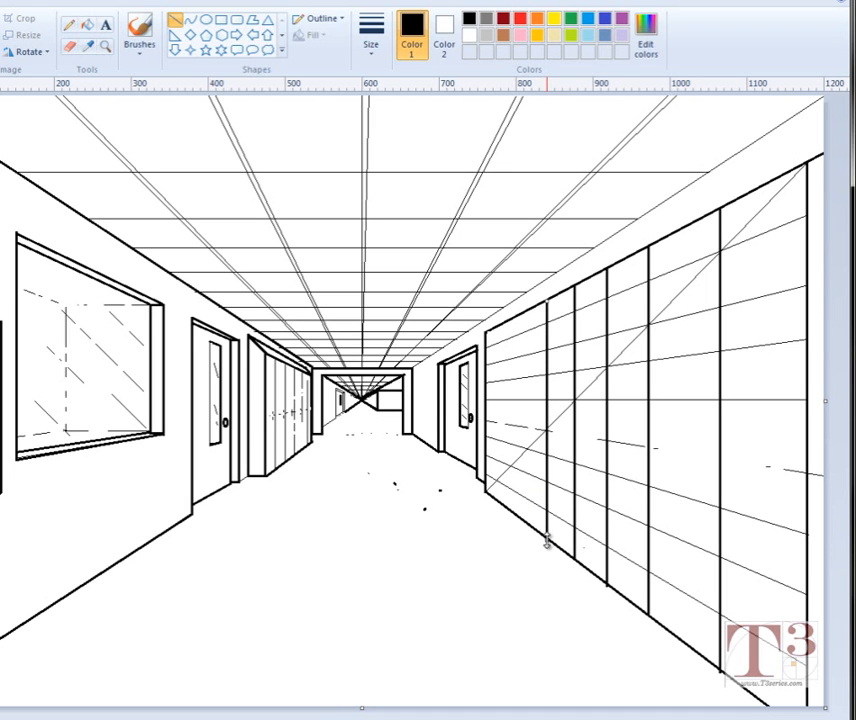
{"action": "left_click", "coordinate": [432, 510]}
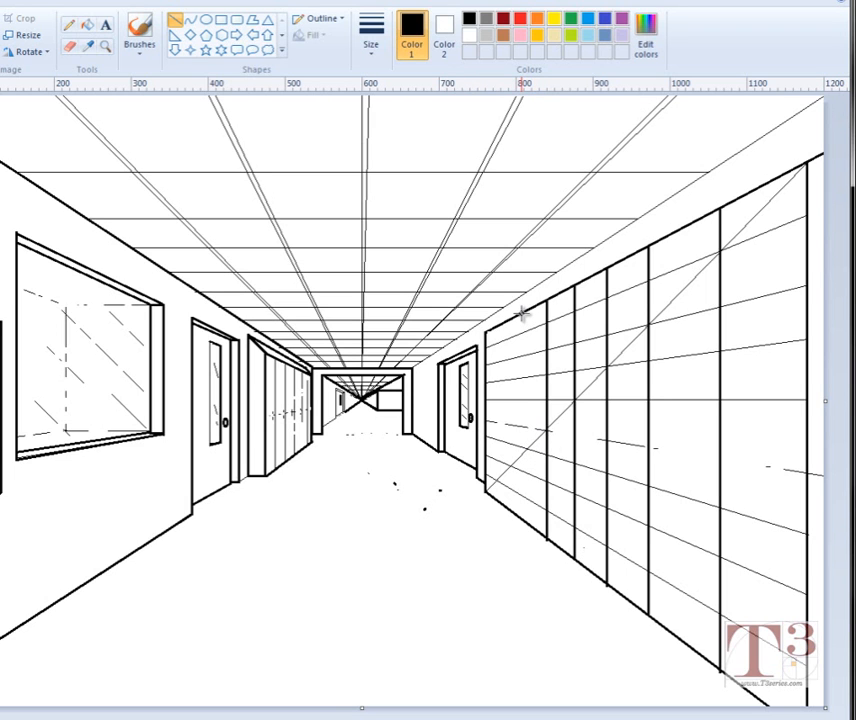
Step: Draw three verticals through the diagonal's crossings with the three converging lines below the broken guide line, the farthest about 228 px tall
{"action": "left_click_drag", "start_coordinate": [522, 314], "coordinate": [532, 512]}
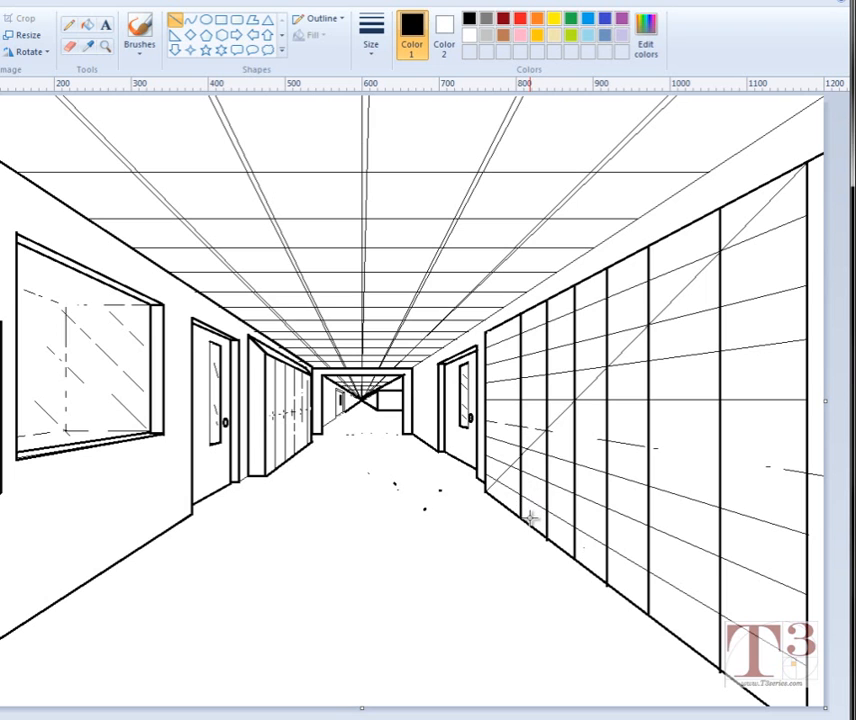
{"action": "key", "text": "Right"}
{"action": "key", "text": "Right"}
{"action": "key", "text": "Right"}
{"action": "key", "text": "Right"}
{"action": "key", "text": "Right"}
{"action": "key", "text": "Right"}
{"action": "key", "text": "Right"}
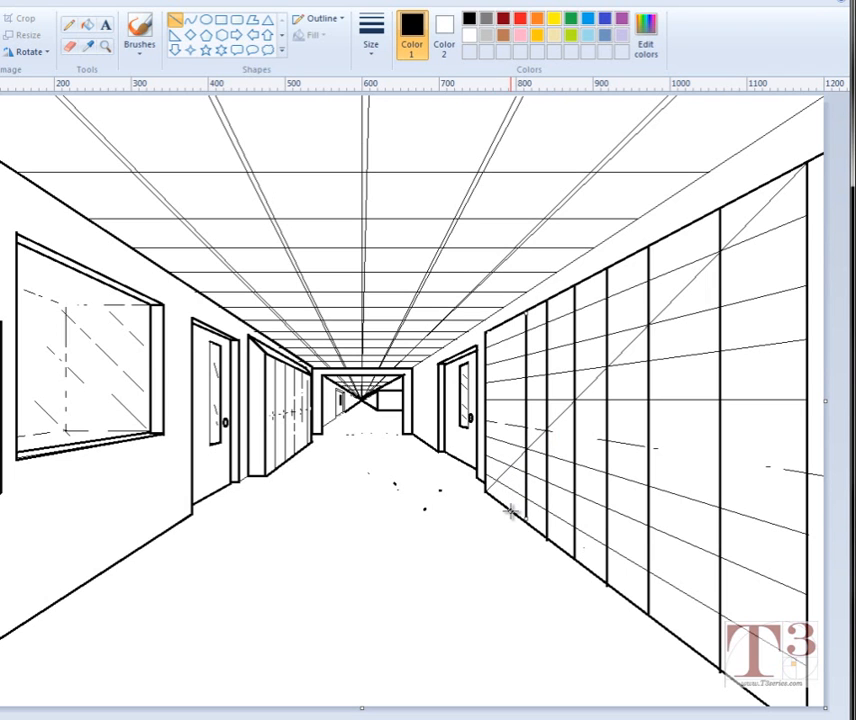
{"action": "left_click_drag", "start_coordinate": [509, 512], "coordinate": [513, 323]}
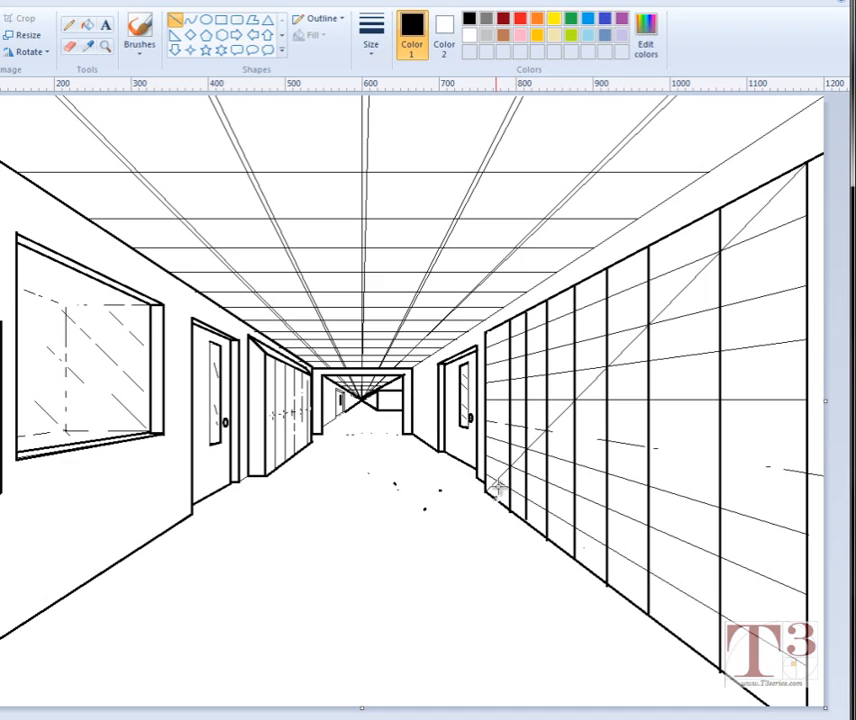
{"action": "left_click_drag", "start_coordinate": [497, 487], "coordinate": [497, 330]}
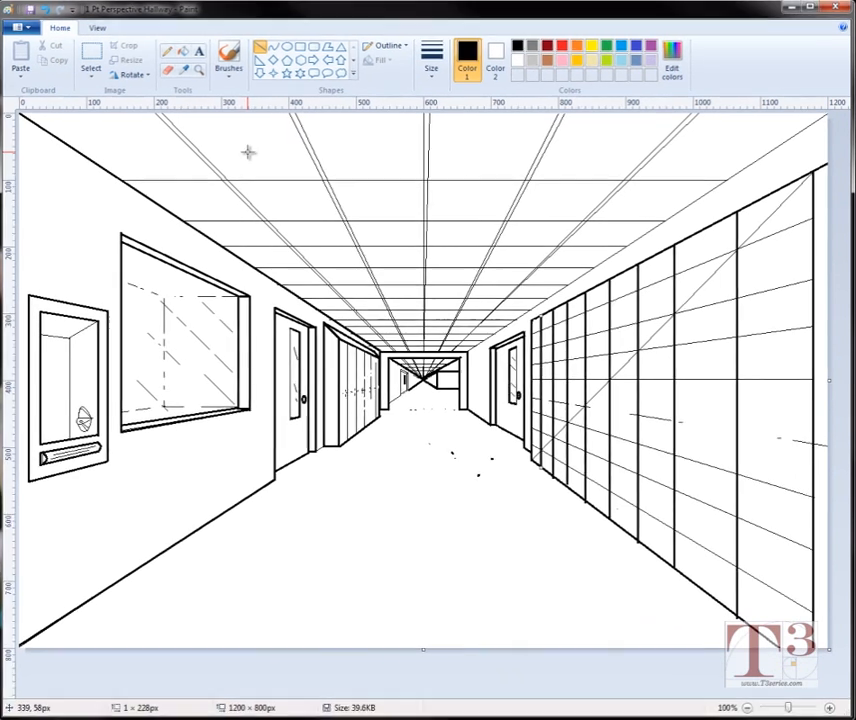
Step: At 200% zoom, delete the guide lines inside the right wall's two farthest panels, using selections about 10 × 195 px and 13 × 218 px
{"action": "left_click", "coordinate": [136, 53]}
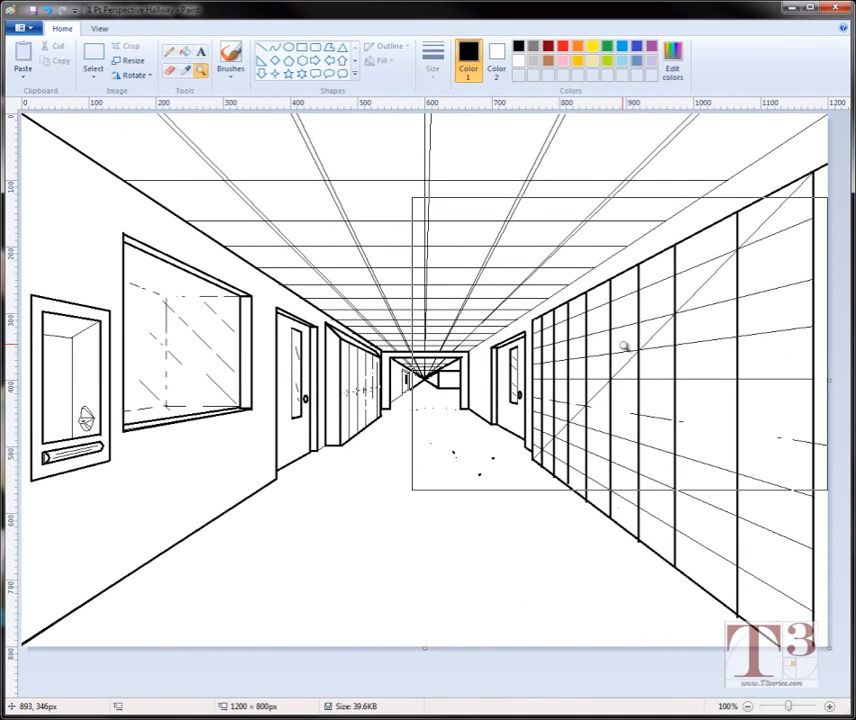
{"action": "left_click", "coordinate": [705, 333]}
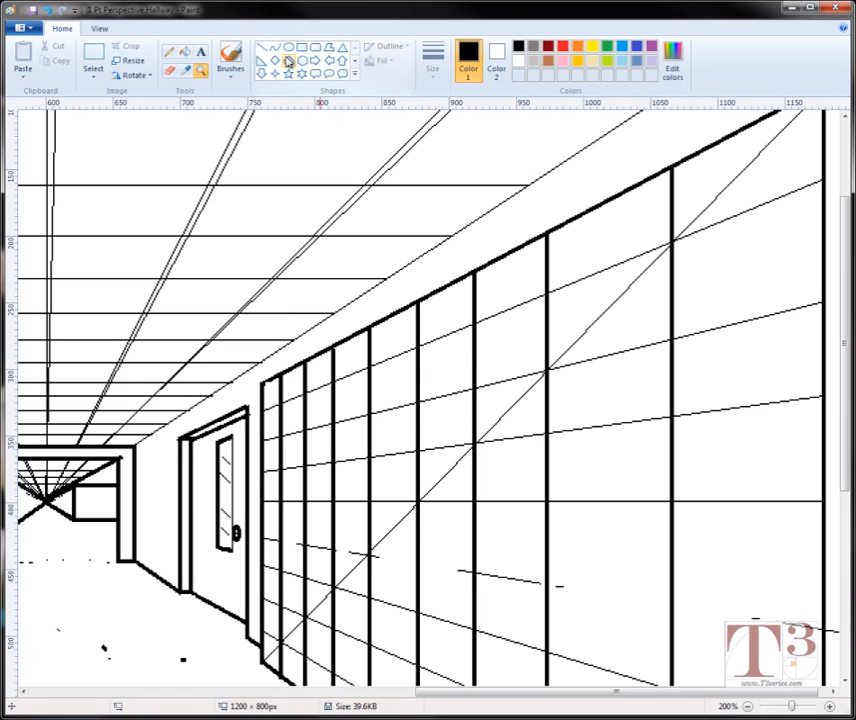
{"action": "left_click", "coordinate": [99, 62]}
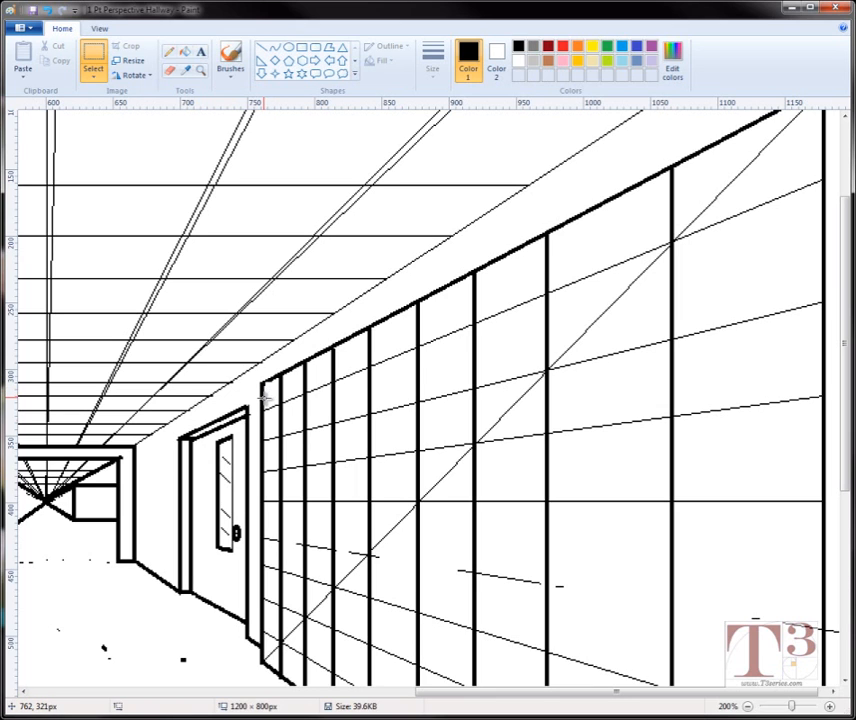
{"action": "left_click_drag", "start_coordinate": [264, 398], "coordinate": [274, 656]}
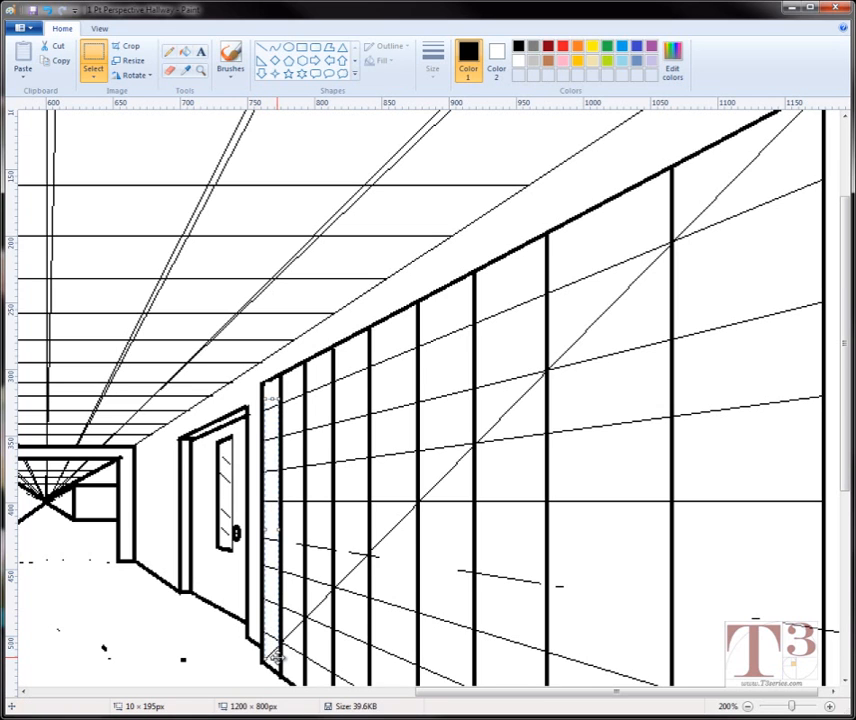
{"action": "key", "text": "Delete"}
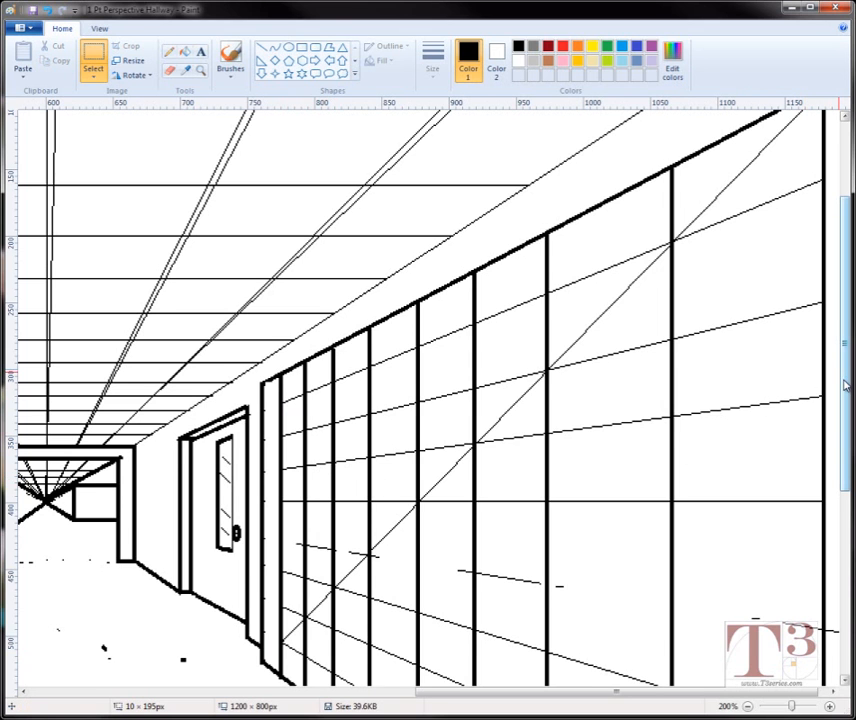
{"action": "left_click_drag", "start_coordinate": [845, 385], "coordinate": [846, 443]}
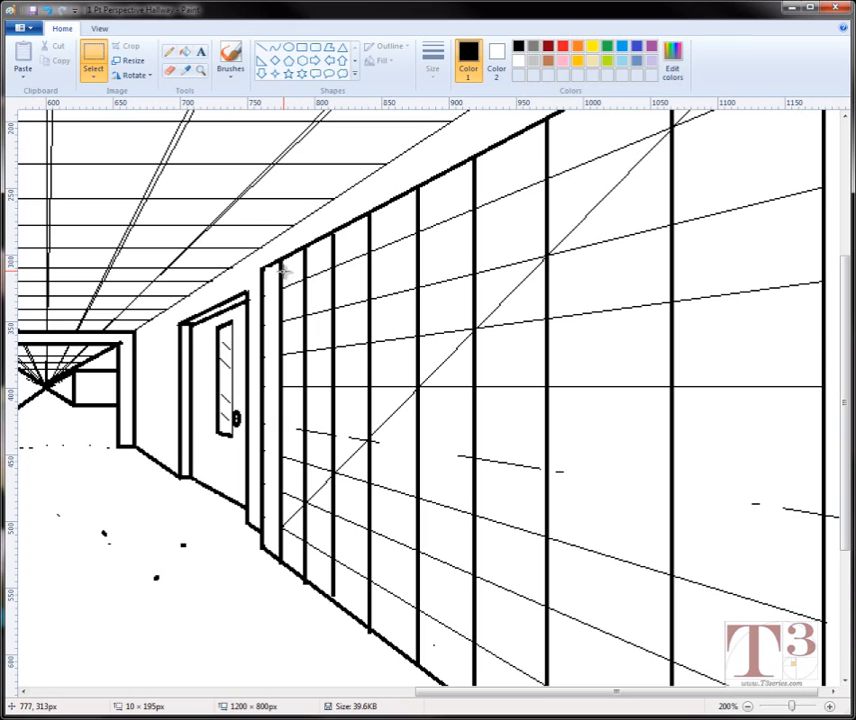
{"action": "left_click_drag", "start_coordinate": [283, 272], "coordinate": [301, 568]}
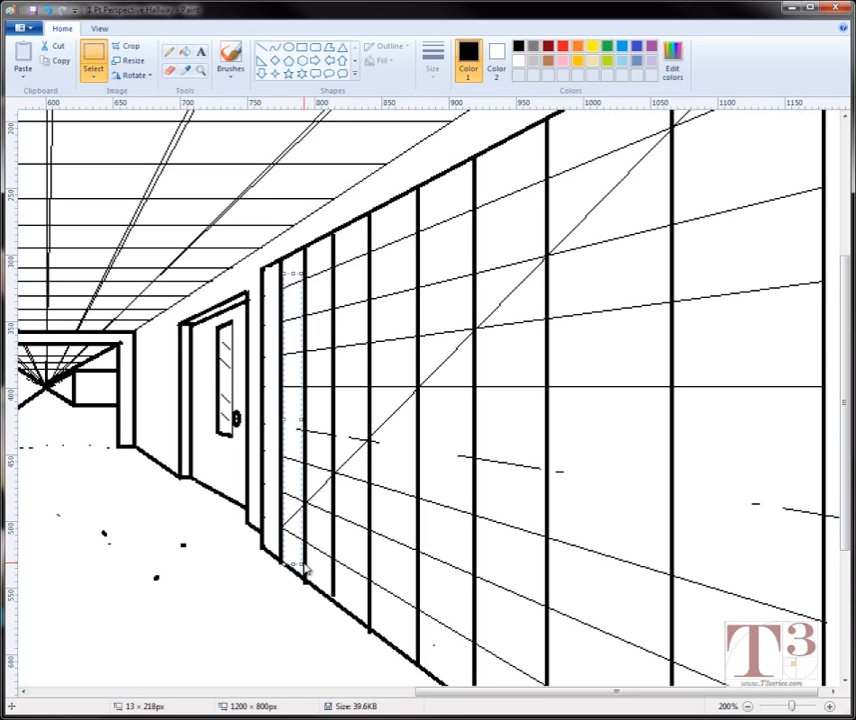
{"action": "left_click", "coordinate": [305, 567]}
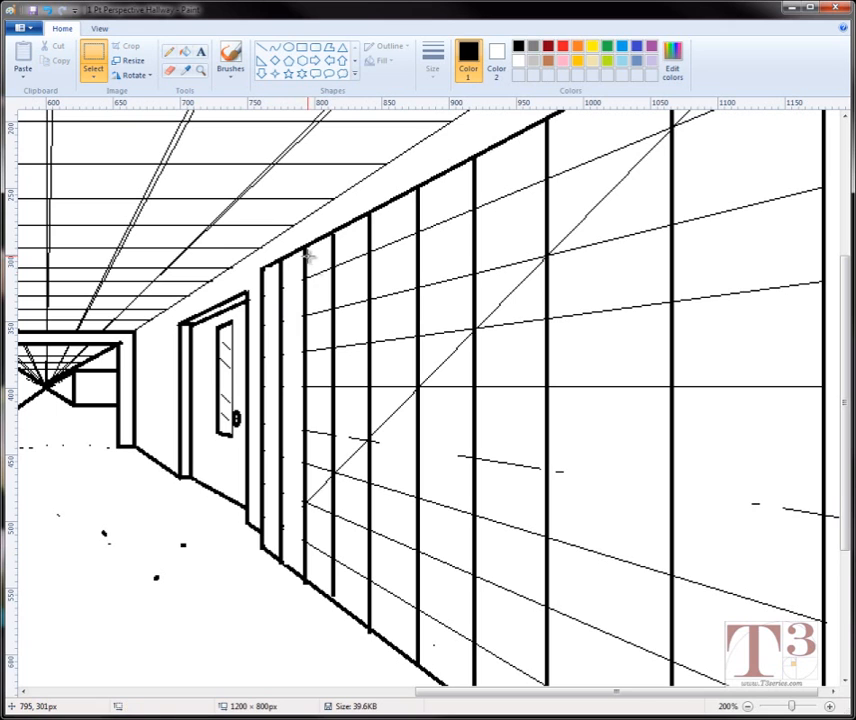
Step: Delete the guide lines inside the third and fourth panels from the wall's far corner, the fourth with a selection about 20 × 266 px
{"action": "mouse_move", "coordinate": [306, 256]}
{"action": "left_mouse_down"}
{"action": "mouse_move", "coordinate": [329, 442]}
{"action": "mouse_move", "coordinate": [322, 517]}
{"action": "mouse_move", "coordinate": [331, 568]}
{"action": "left_mouse_up"}
{"action": "key", "text": "Delete"}
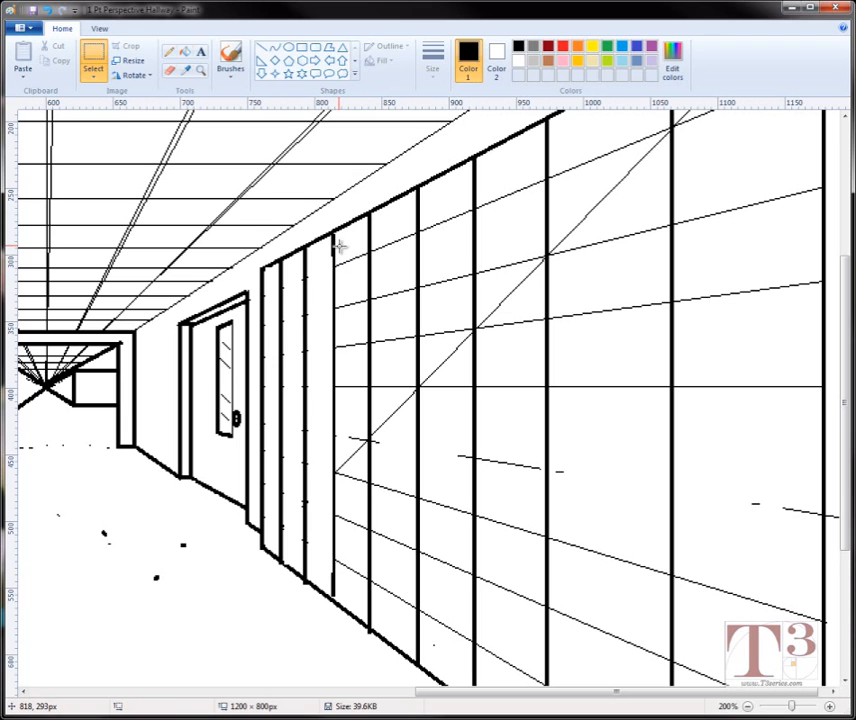
{"action": "mouse_move", "coordinate": [339, 245]}
{"action": "left_mouse_down"}
{"action": "mouse_move", "coordinate": [363, 302]}
{"action": "mouse_move", "coordinate": [347, 413]}
{"action": "mouse_move", "coordinate": [364, 598]}
{"action": "left_mouse_up"}
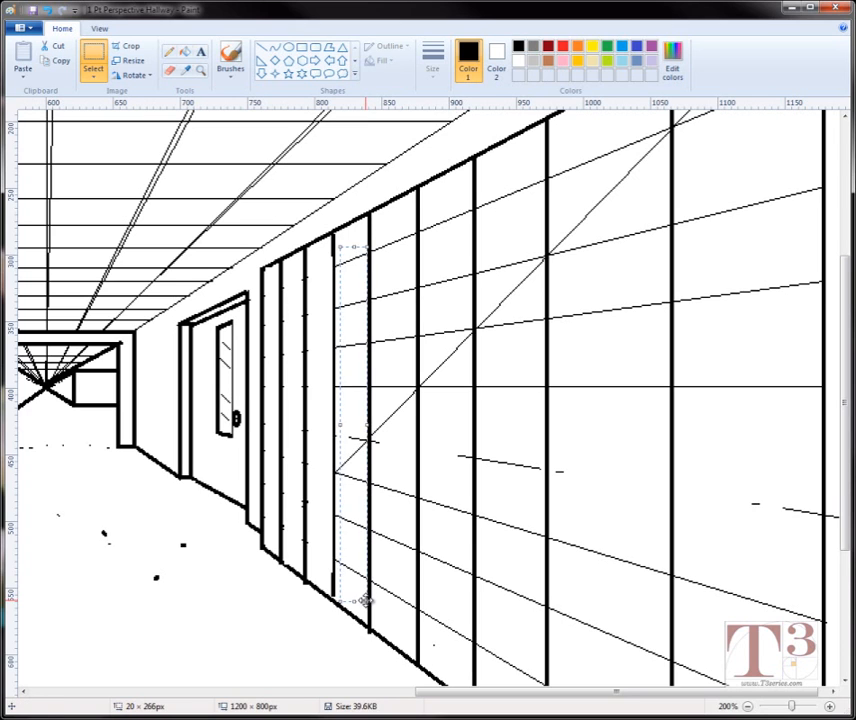
{"action": "key", "text": "Delete"}
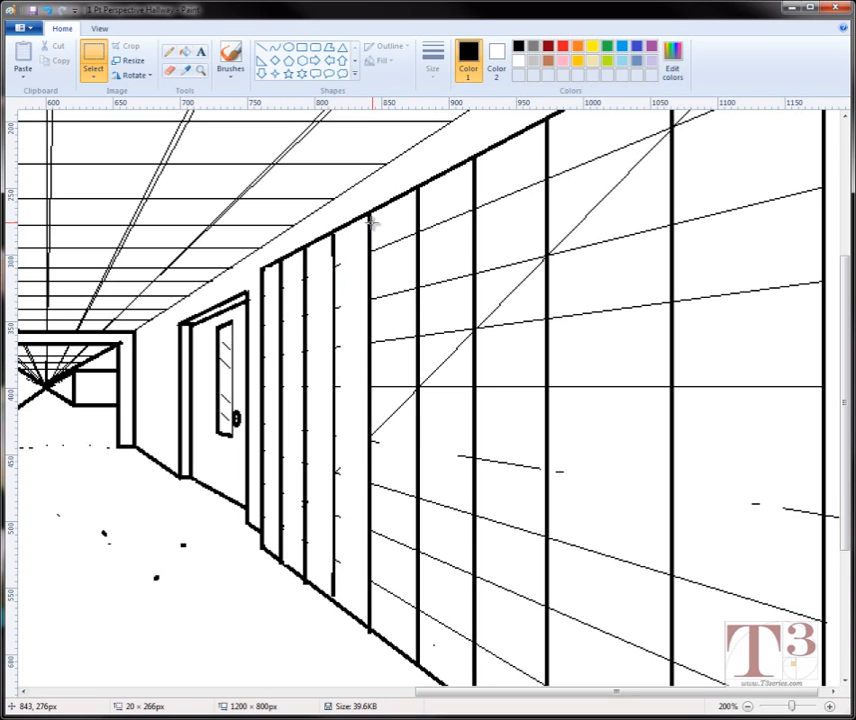
Step: Delete the guide lines inside the fifth and sixth panels from the far corner, using selections about 32 × 300 px and 37 × 338 px
{"action": "left_click_drag", "start_coordinate": [371, 224], "coordinate": [414, 630]}
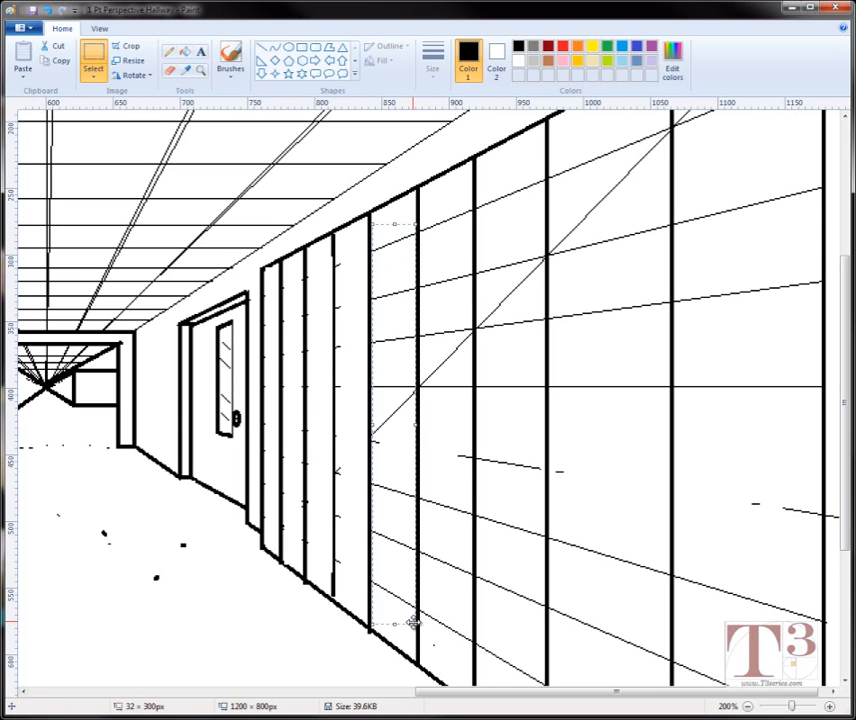
{"action": "key", "text": "Delete"}
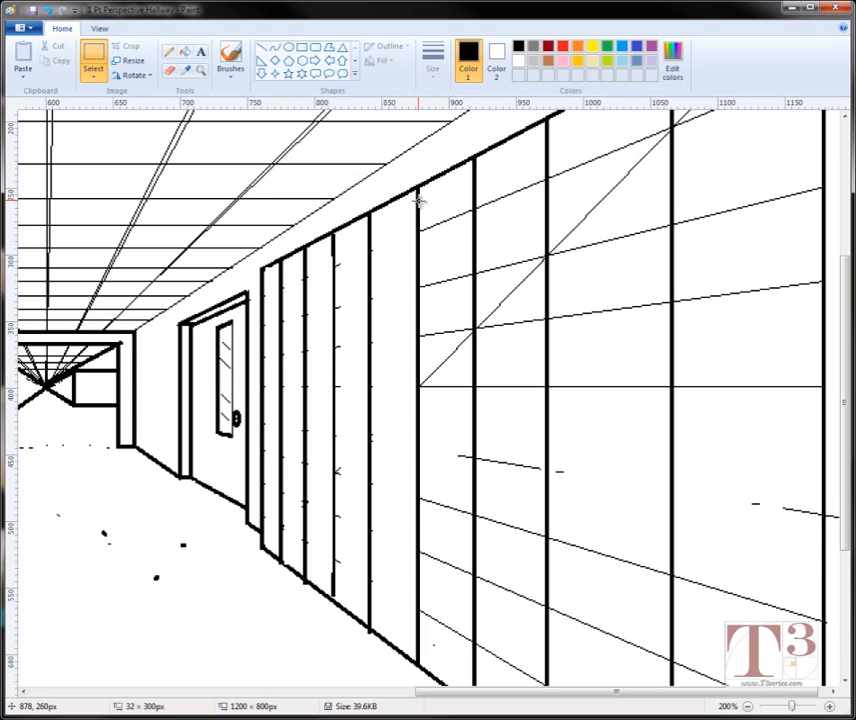
{"action": "mouse_move", "coordinate": [421, 207]}
{"action": "left_mouse_down"}
{"action": "mouse_move", "coordinate": [443, 302]}
{"action": "mouse_move", "coordinate": [469, 654]}
{"action": "left_mouse_up"}
{"action": "key", "text": "Delete"}
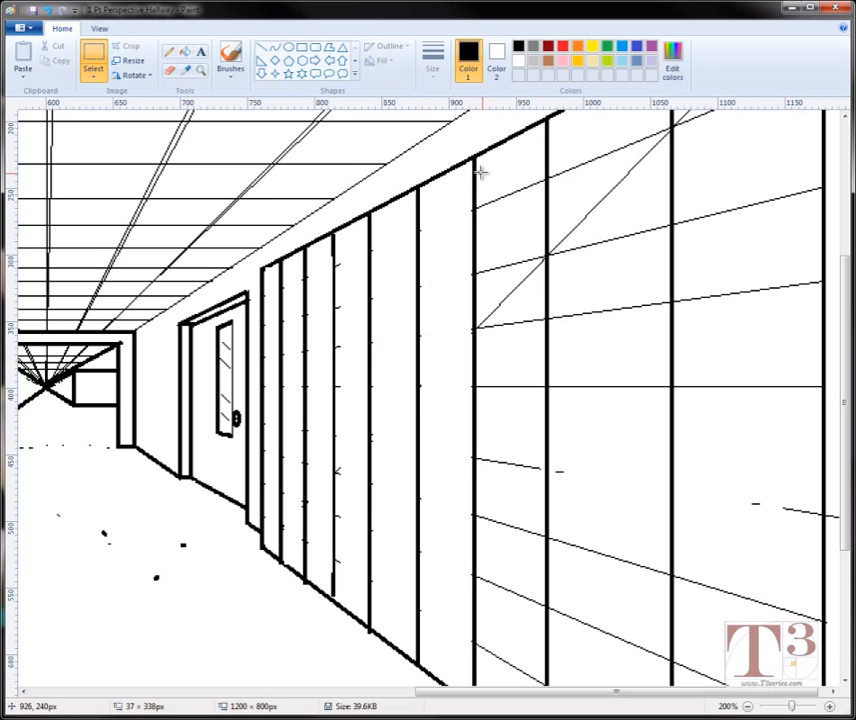
{"action": "scroll", "coordinate": [543, 204], "scroll_direction": "down", "scroll_amount": 3}
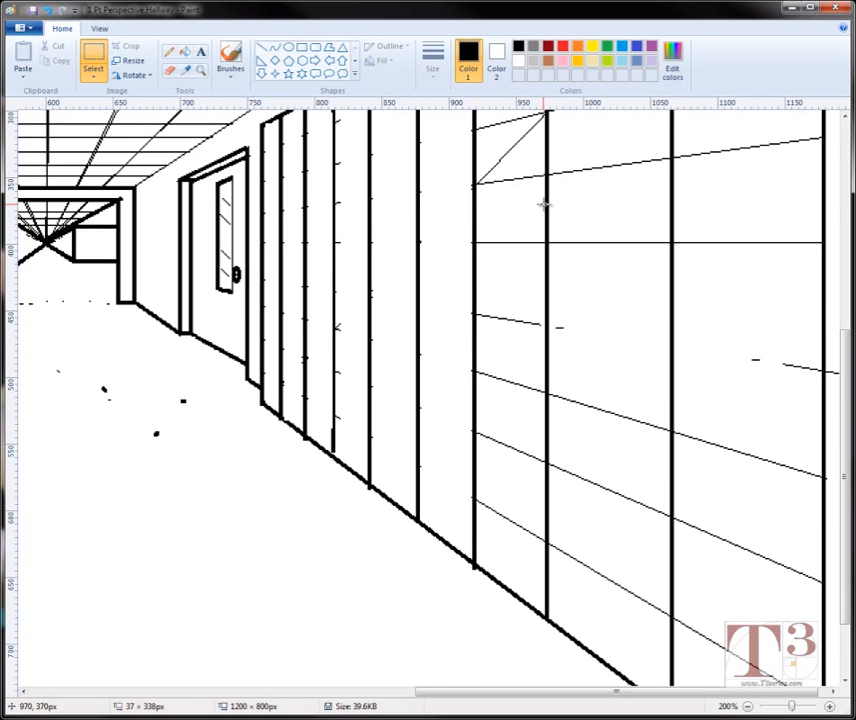
{"action": "left_click_drag", "start_coordinate": [845, 427], "coordinate": [844, 376]}
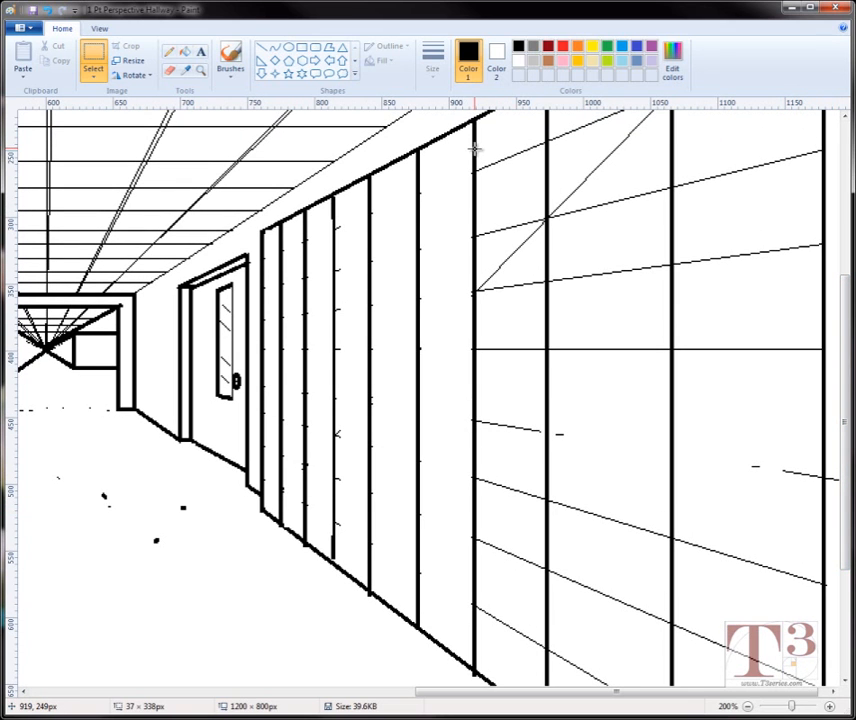
Step: Delete the guide lines inside the seventh panel from the far corner with a selection about 49 × 382 px, and its upper remnant with one about 8 × 27 px
{"action": "left_click_drag", "start_coordinate": [478, 150], "coordinate": [545, 662]}
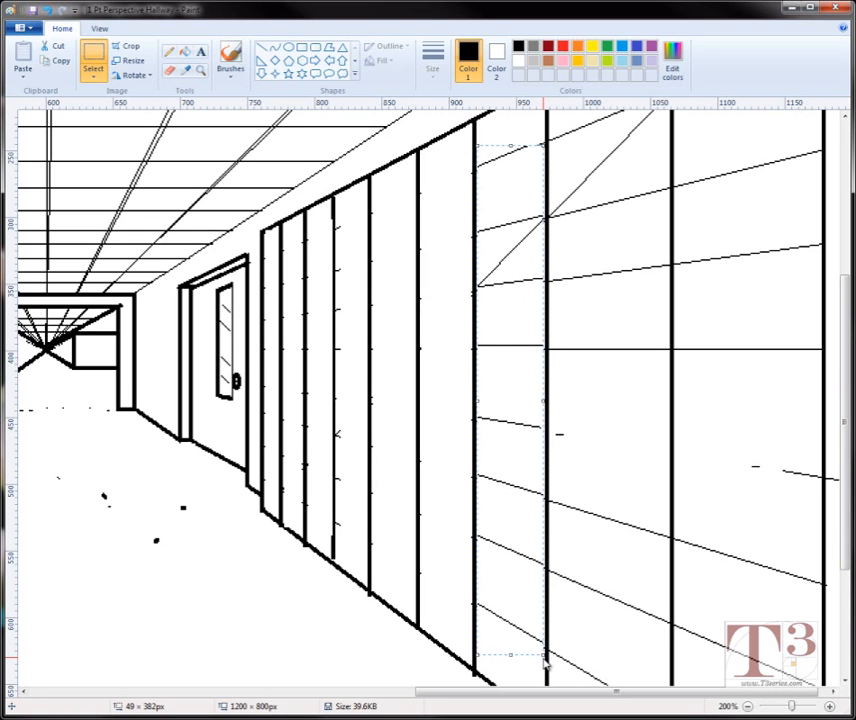
{"action": "key", "text": "Delete"}
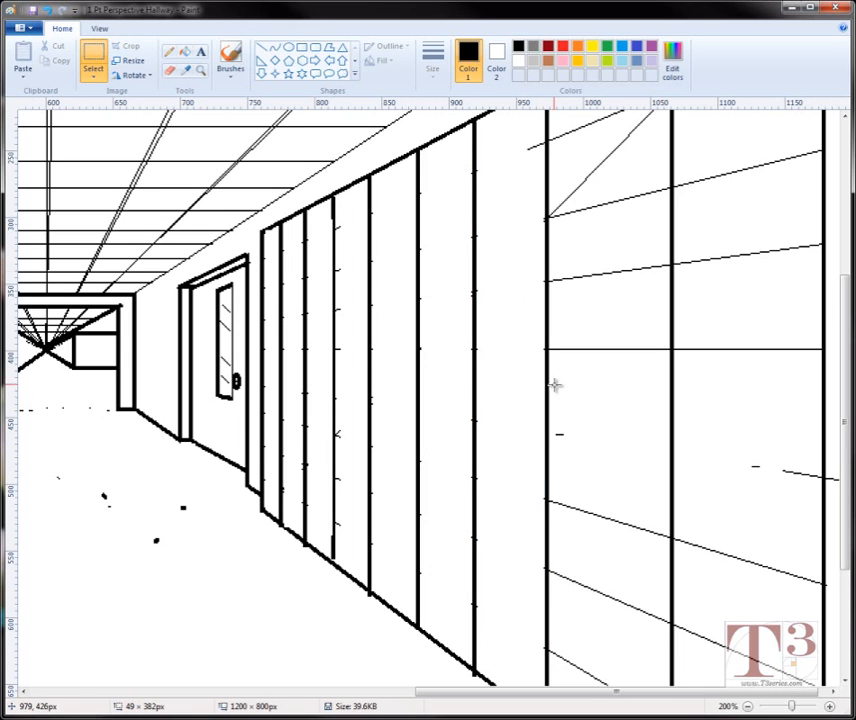
{"action": "left_click_drag", "start_coordinate": [530, 137], "coordinate": [539, 164]}
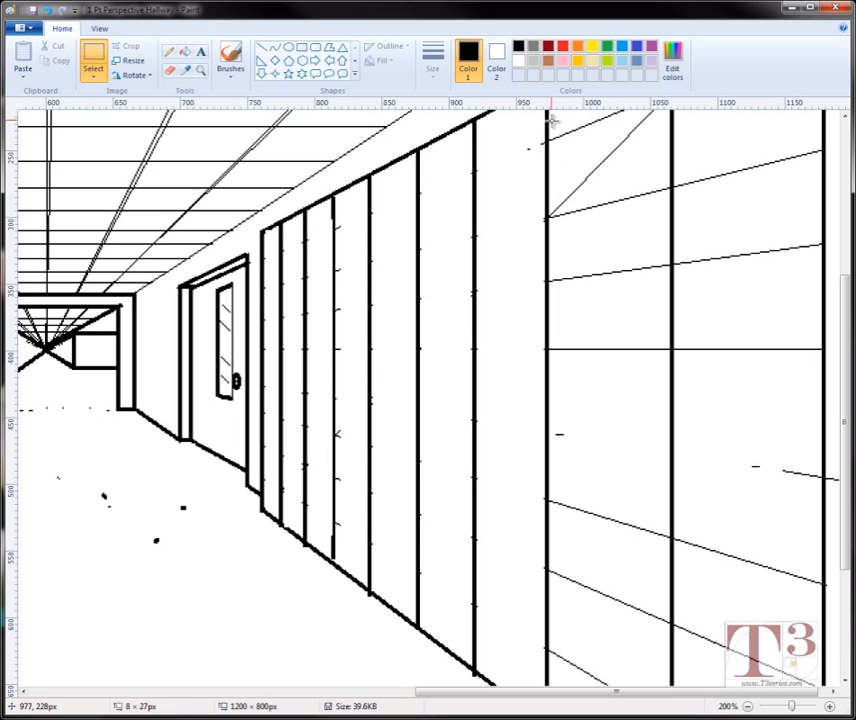
Step: At 100% zoom, delete the guide lines inside the eighth panel from the far corner, using a selection about 90 × 483 px
{"action": "left_click", "coordinate": [747, 706]}
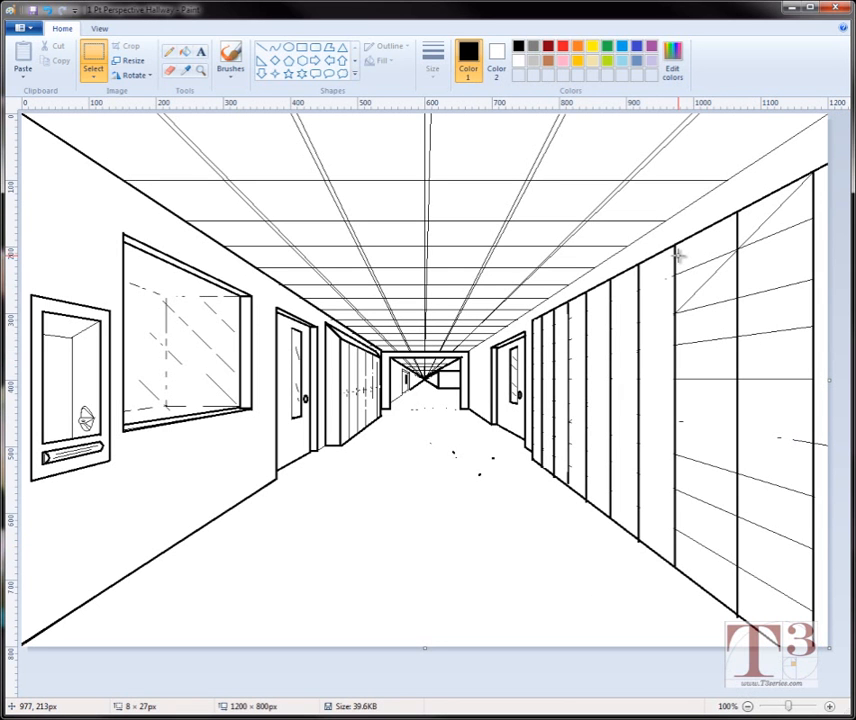
{"action": "left_click_drag", "start_coordinate": [677, 257], "coordinate": [719, 482]}
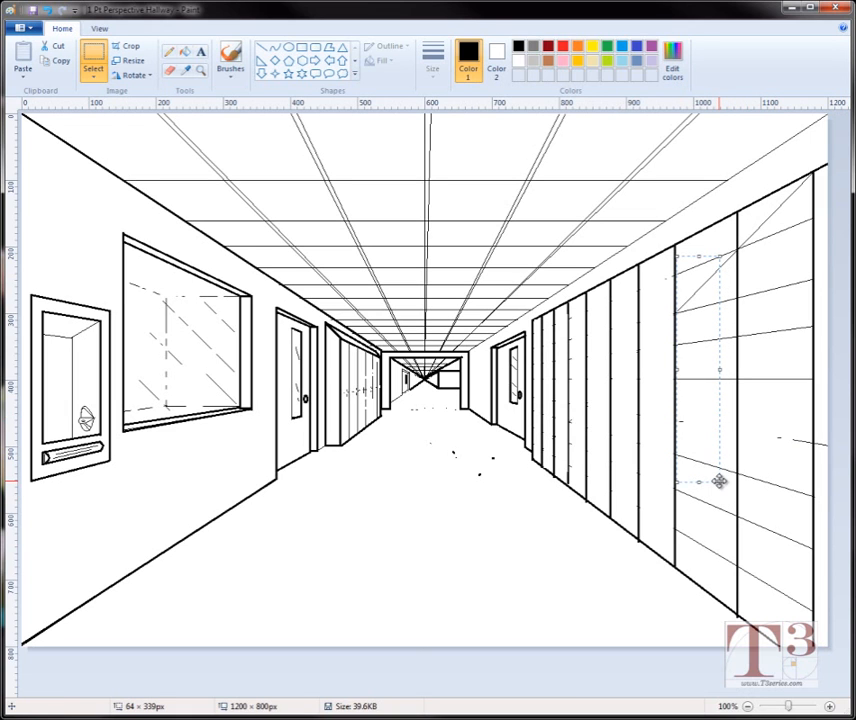
{"action": "key", "text": "ctrl+z"}
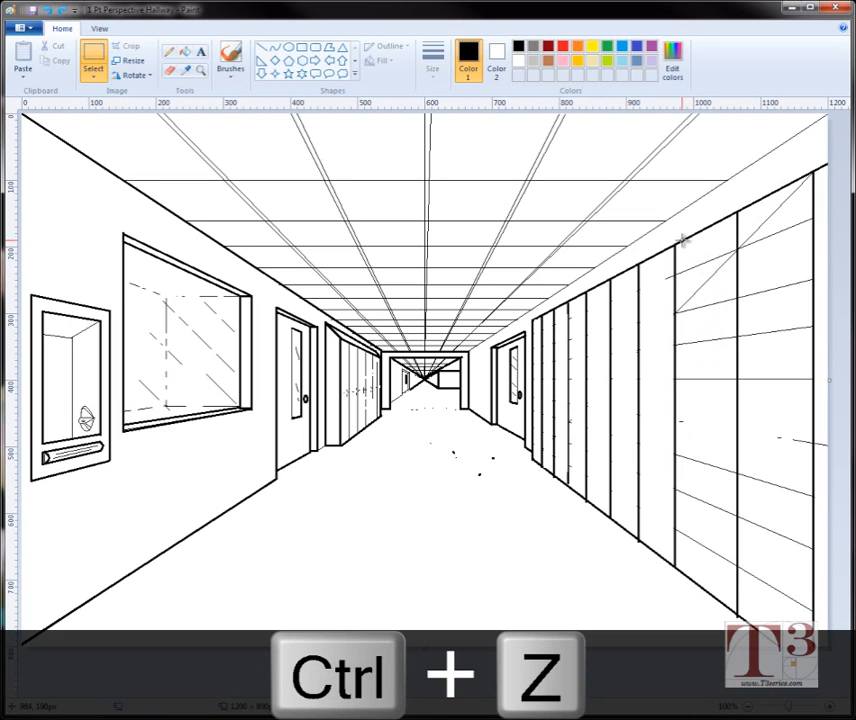
{"action": "left_click_drag", "start_coordinate": [678, 248], "coordinate": [736, 568]}
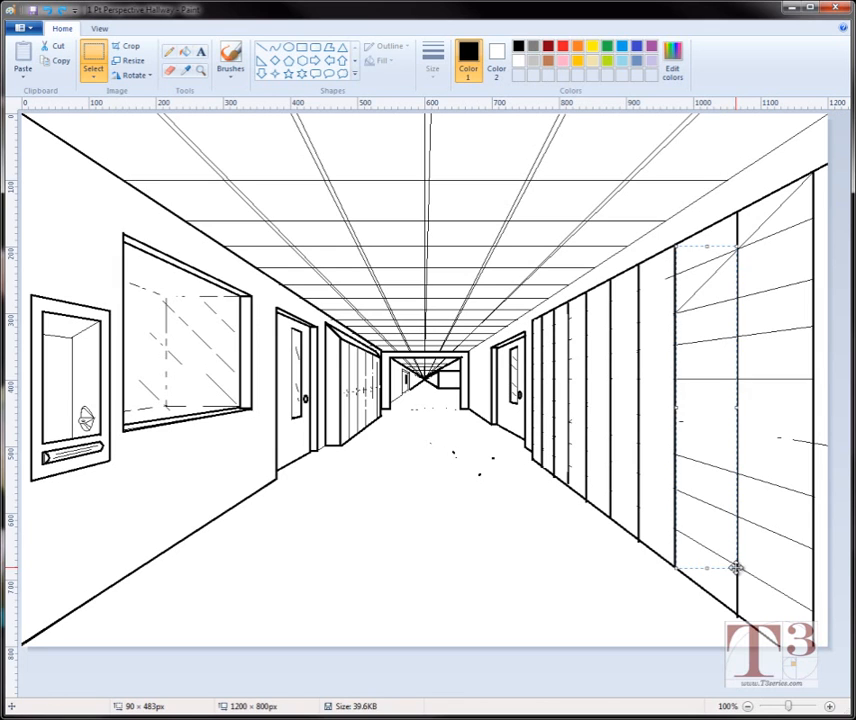
{"action": "key", "text": "Delete"}
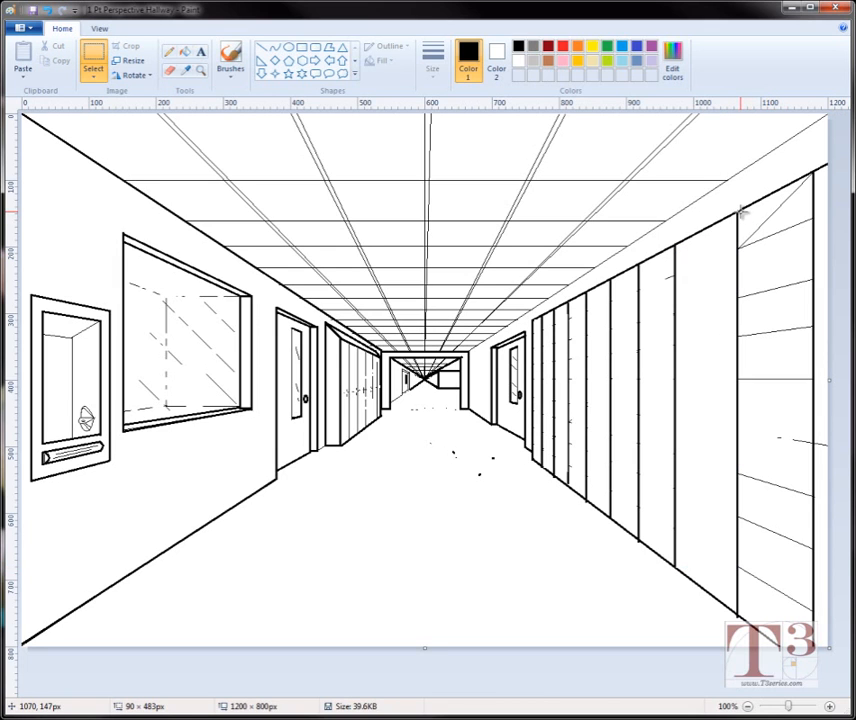
Step: Delete the guide lines inside the nearest full panel with a selection about 106 × 608 px, and erase the diagonal's remnant near its upper corner
{"action": "left_click_drag", "start_coordinate": [741, 212], "coordinate": [814, 621]}
{"action": "key", "text": "Delete"}
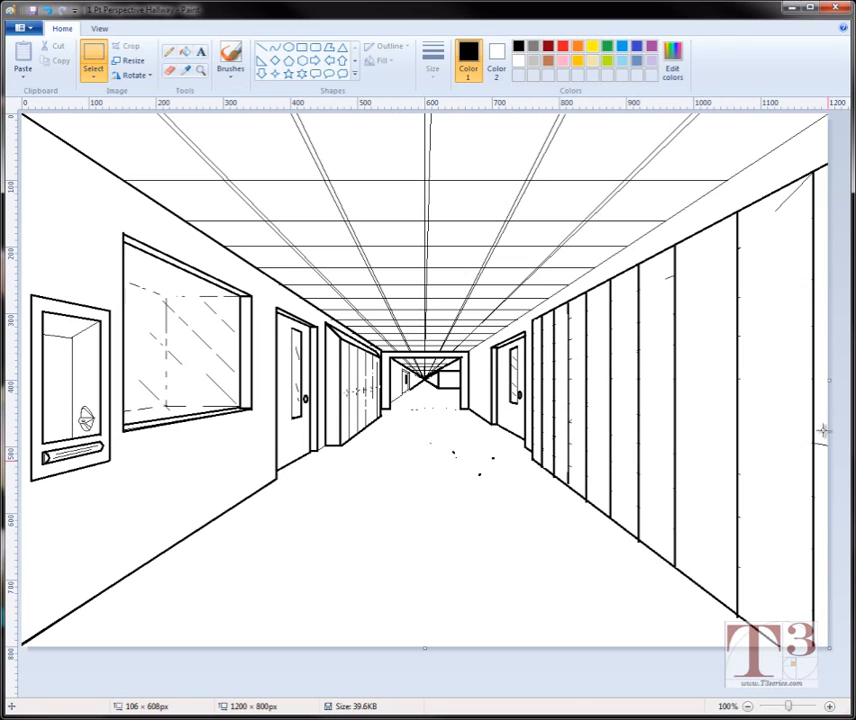
{"action": "left_click", "coordinate": [173, 73]}
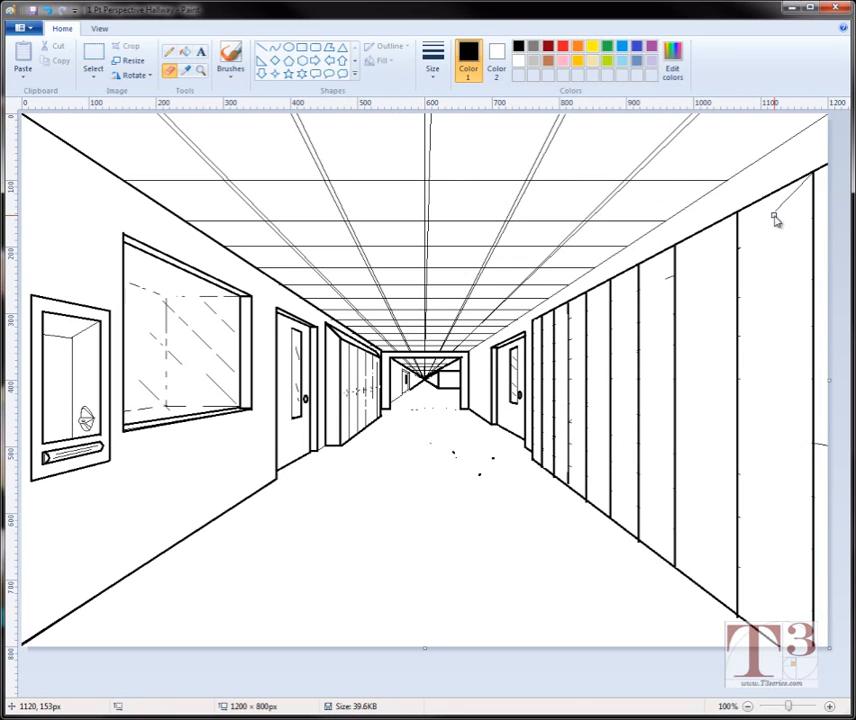
{"action": "mouse_move", "coordinate": [775, 219]}
{"action": "left_mouse_down"}
{"action": "mouse_move", "coordinate": [785, 199]}
{"action": "mouse_move", "coordinate": [806, 190]}
{"action": "left_mouse_up"}
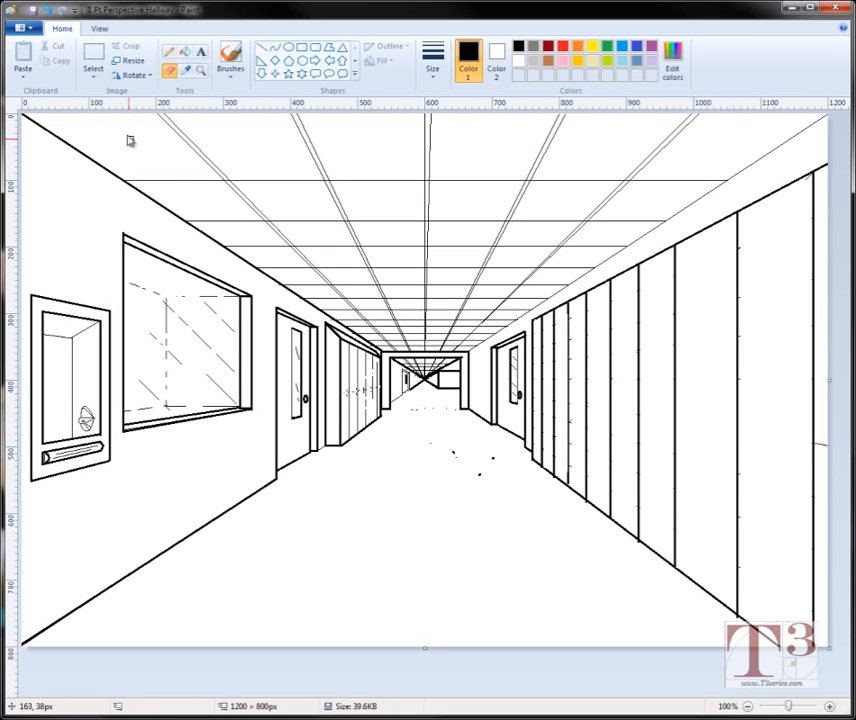
Step: Draw a thinnest-width guide line along the vanishing-point direction, from the right wall's far corner to the canvas edge, spanning about 443 × 75 px
{"action": "left_click", "coordinate": [260, 49]}
{"action": "left_click", "coordinate": [433, 62]}
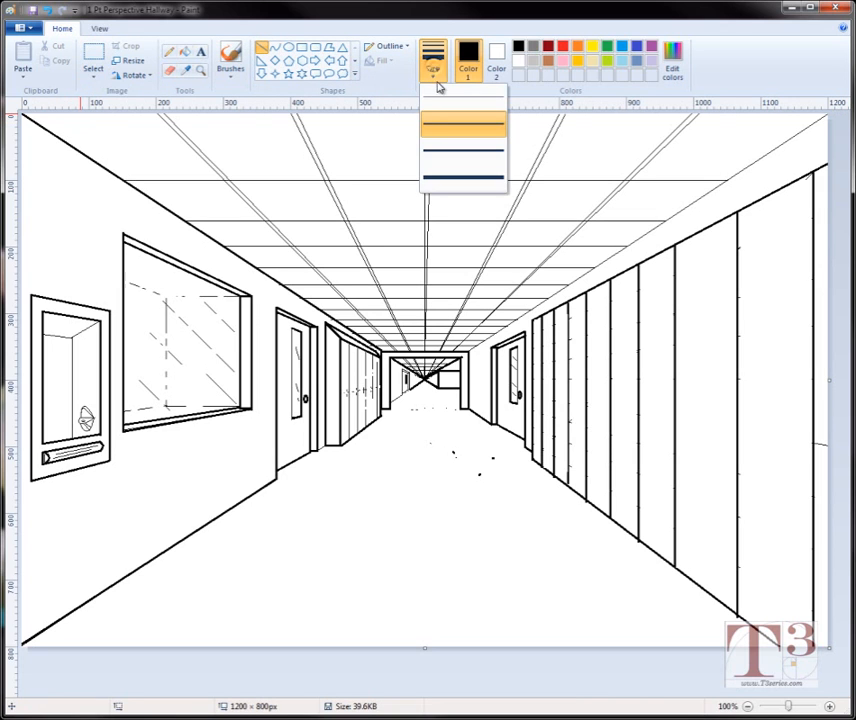
{"action": "left_click", "coordinate": [443, 101]}
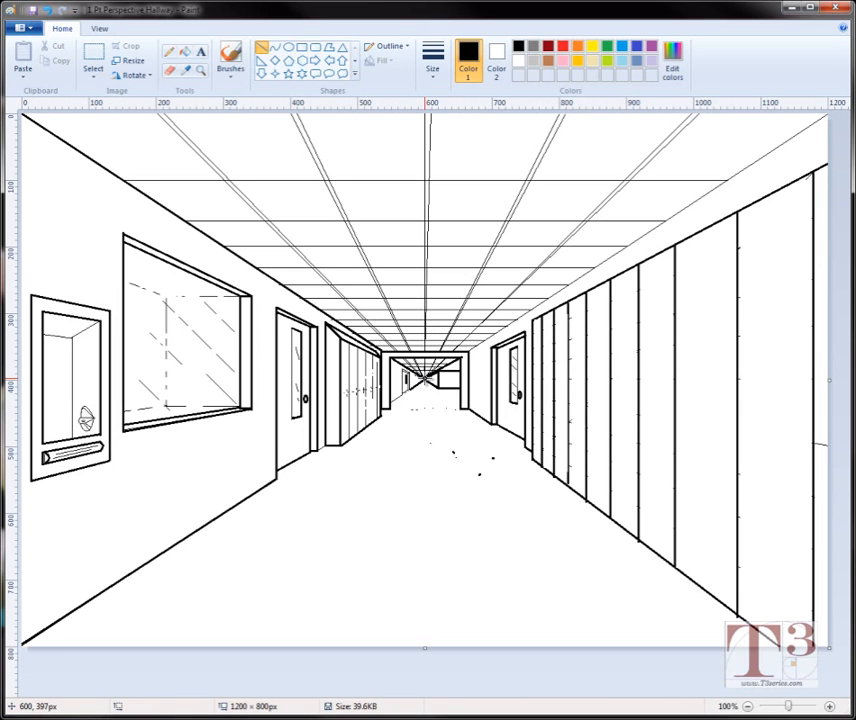
{"action": "left_click_drag", "start_coordinate": [425, 378], "coordinate": [833, 447]}
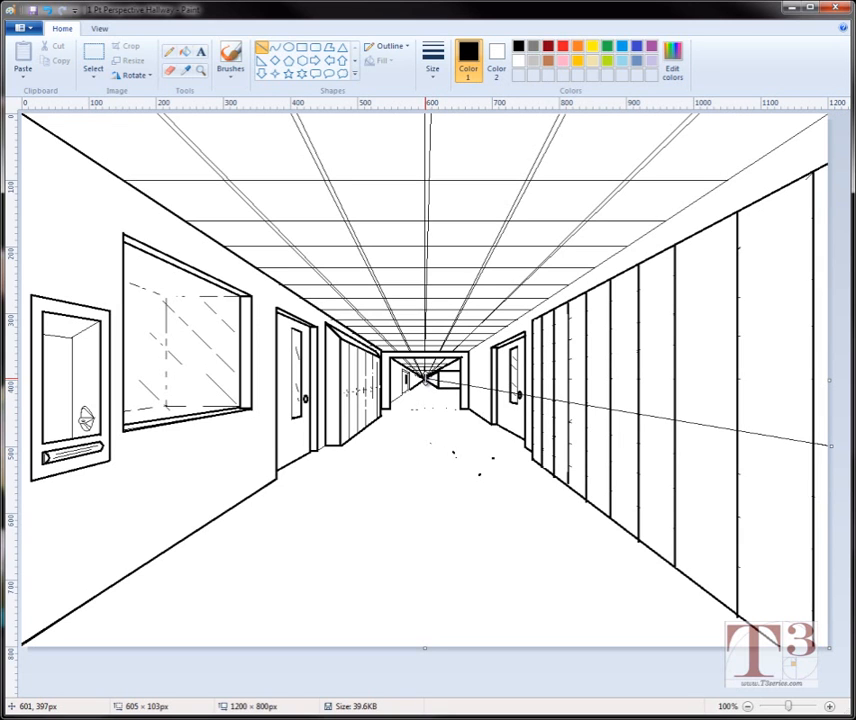
{"action": "left_click_drag", "start_coordinate": [428, 381], "coordinate": [536, 399]}
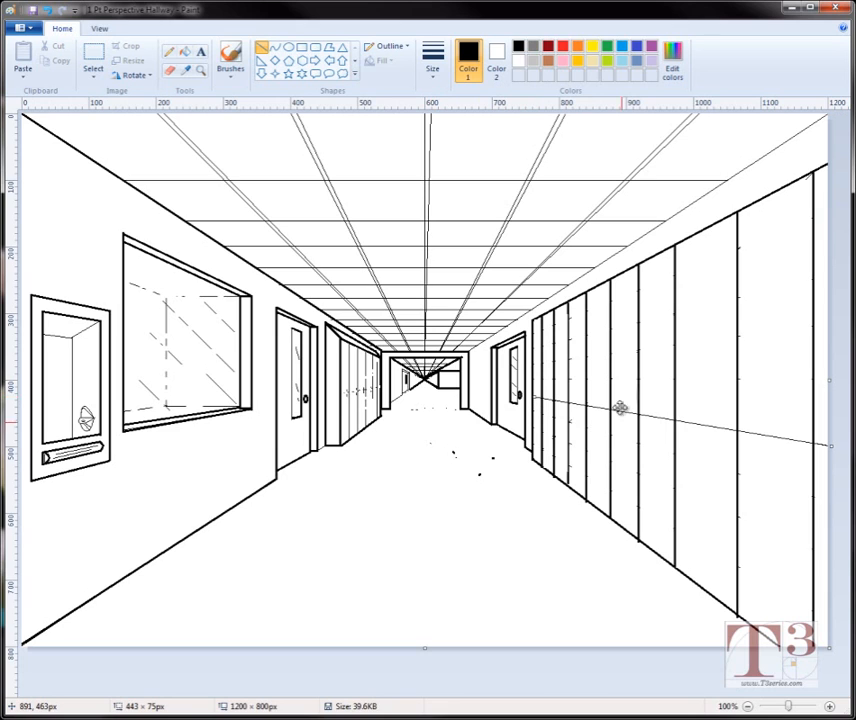
{"action": "left_click", "coordinate": [760, 495]}
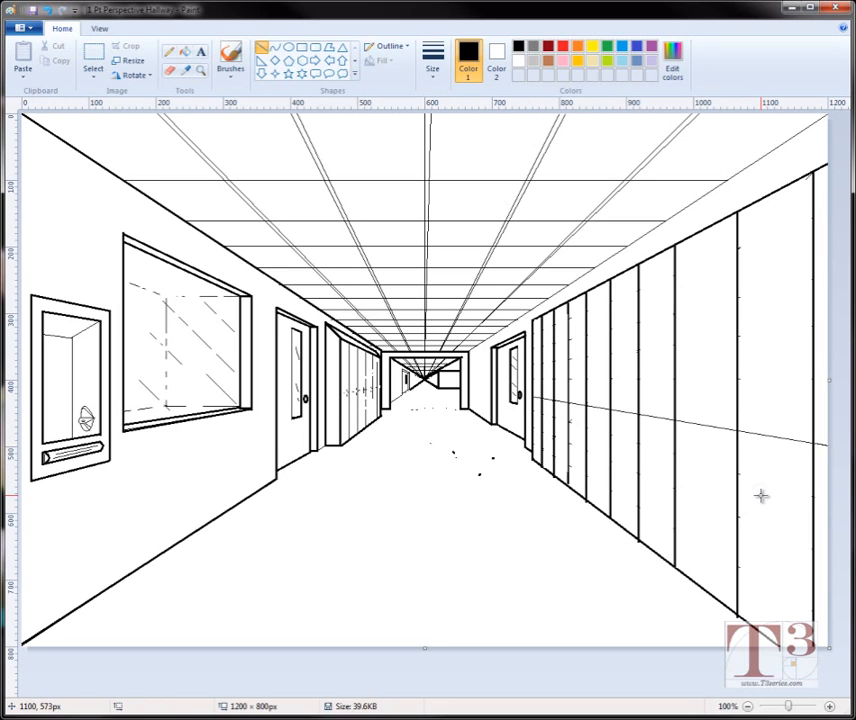
Step: Draw a rounded-rectangle handle about 13 × 65 px in the second-thinnest outline, across the guide line near the nearest full panel's outer edge
{"action": "left_click", "coordinate": [289, 49]}
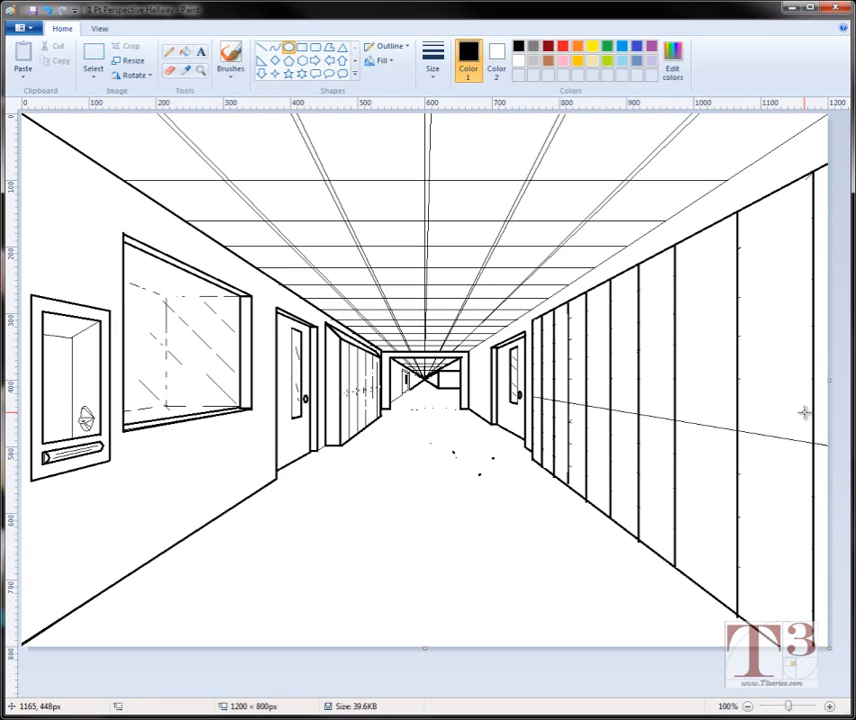
{"action": "left_click", "coordinate": [432, 62]}
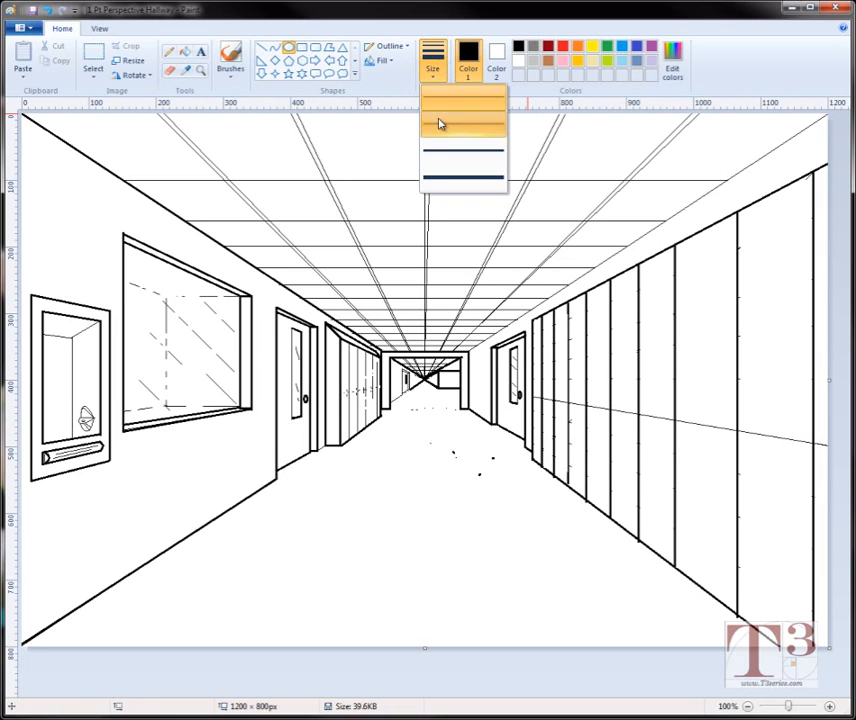
{"action": "left_click", "coordinate": [439, 124]}
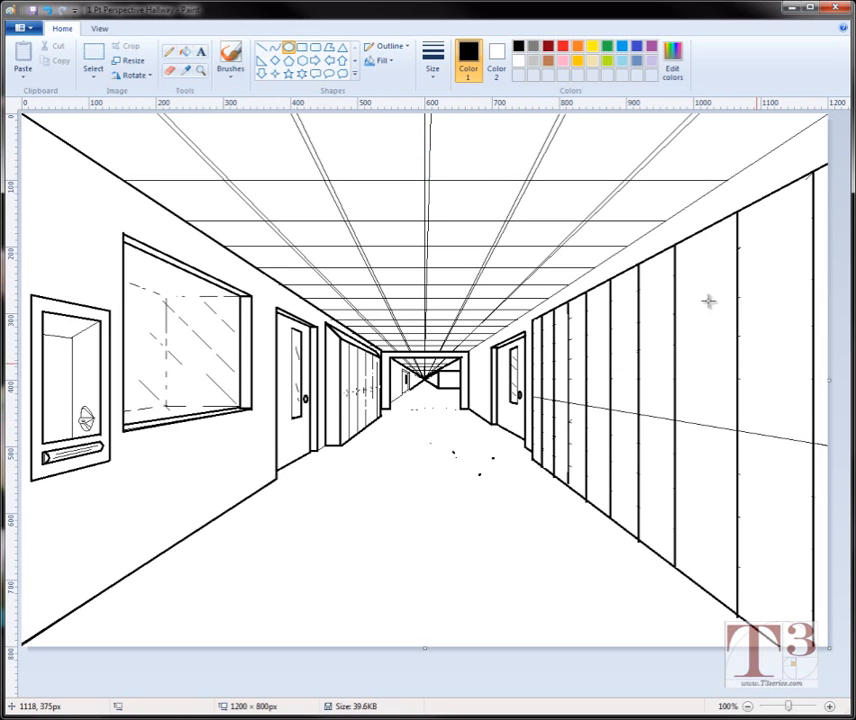
{"action": "left_click", "coordinate": [315, 48]}
{"action": "left_click_drag", "start_coordinate": [797, 419], "coordinate": [806, 462]}
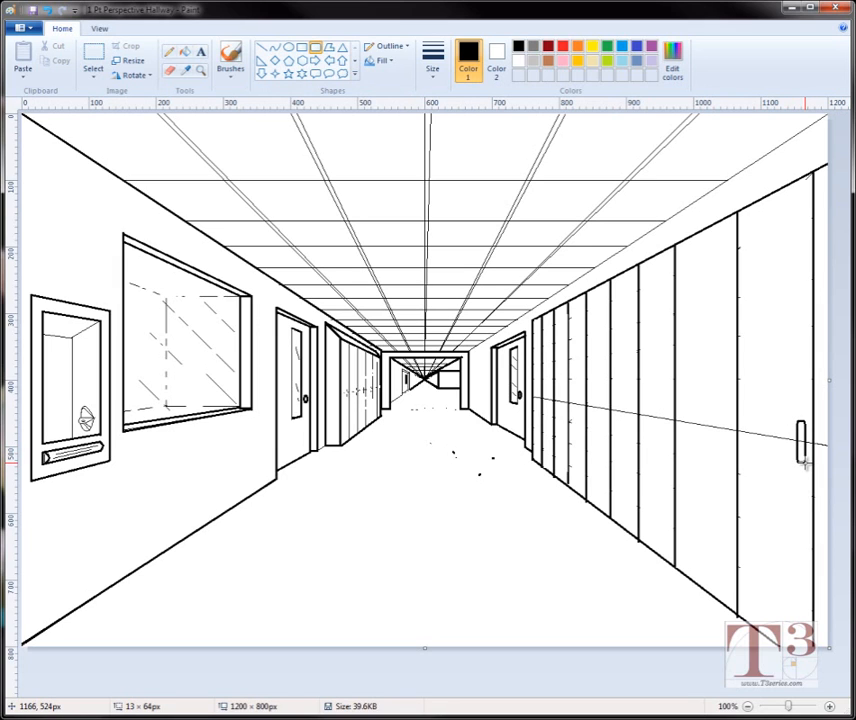
{"action": "left_click_drag", "start_coordinate": [806, 462], "coordinate": [806, 462]}
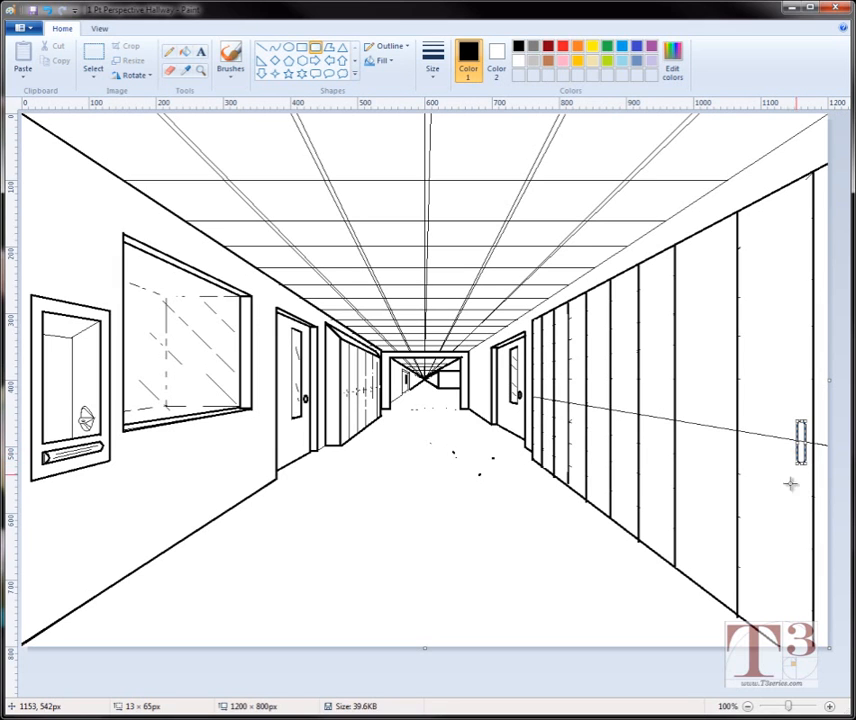
{"action": "left_click", "coordinate": [780, 495]}
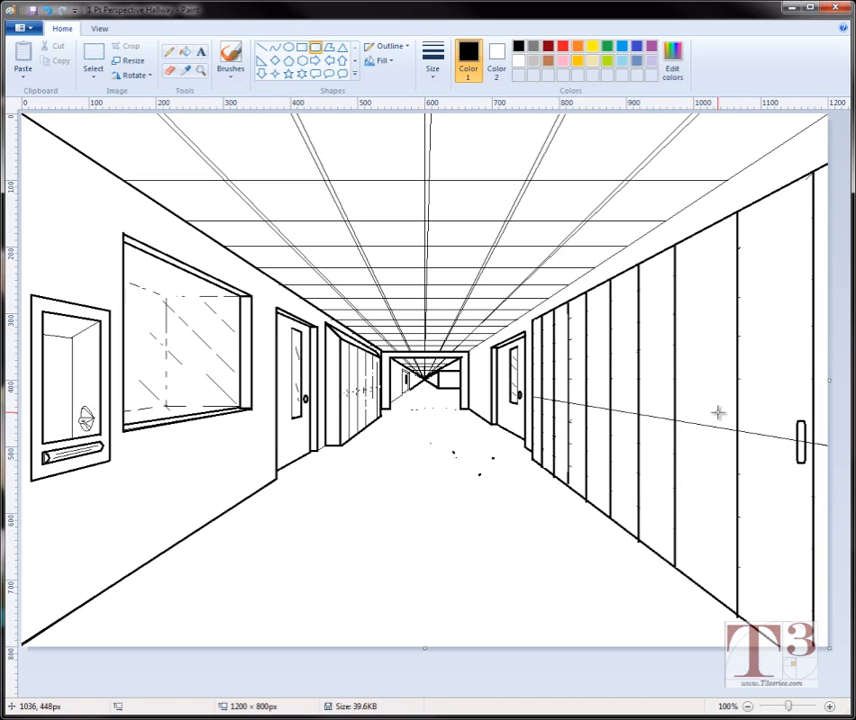
{"action": "left_click_drag", "start_coordinate": [721, 408], "coordinate": [729, 445]}
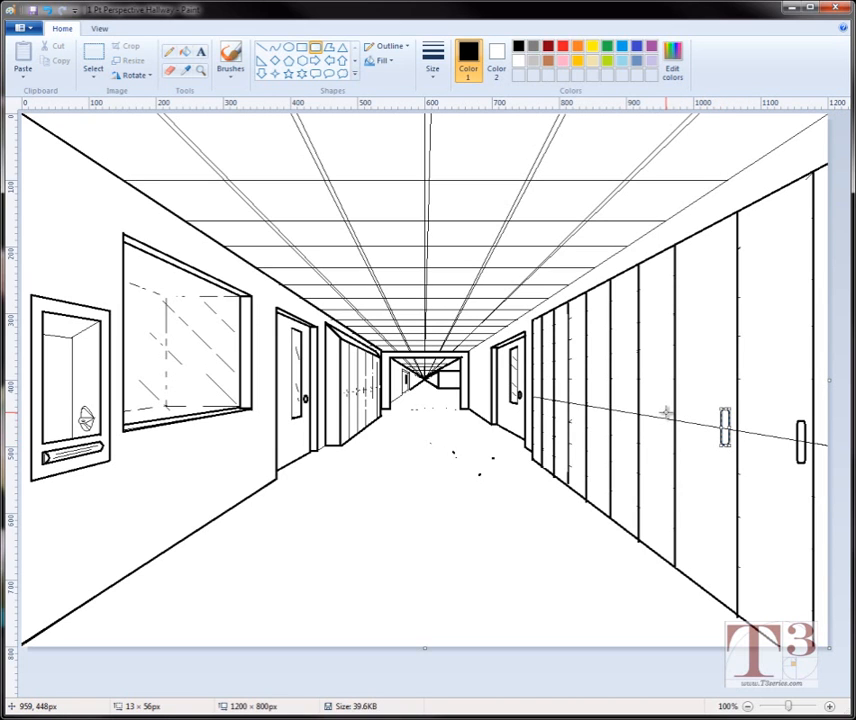
{"action": "left_click_drag", "start_coordinate": [661, 406], "coordinate": [669, 429]}
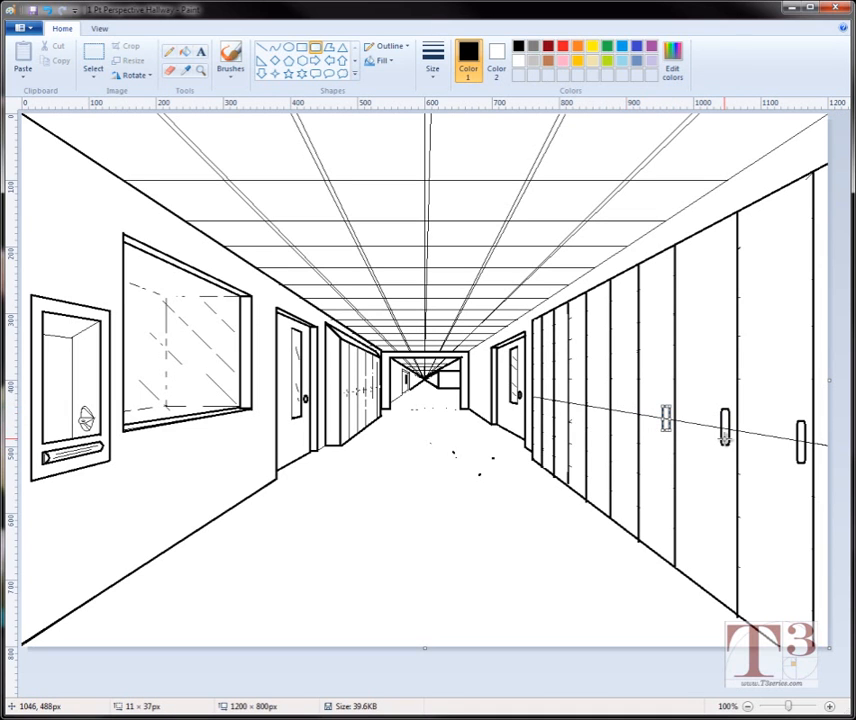
{"action": "key", "text": "ctrl+z"}
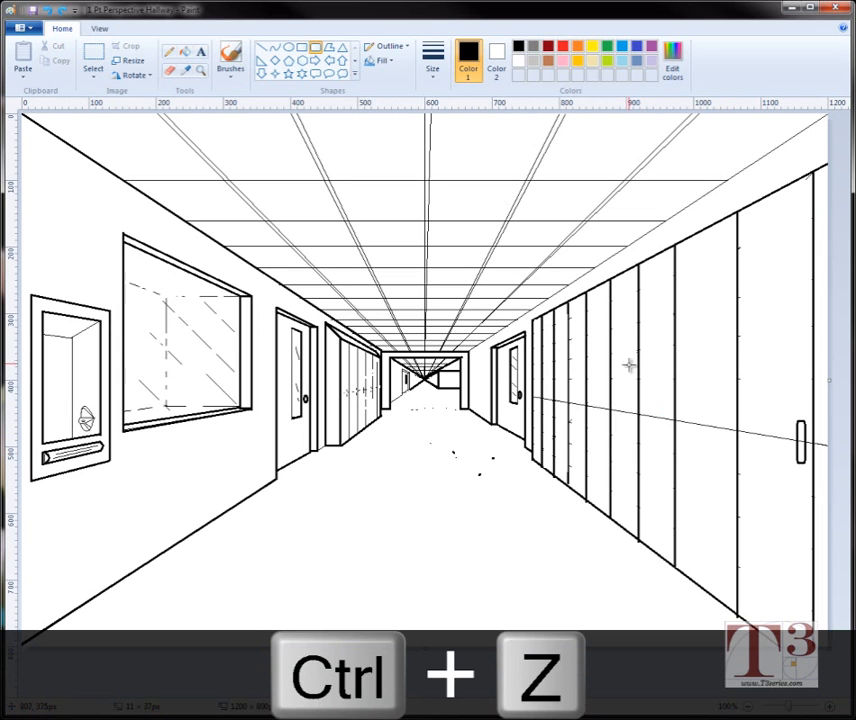
Step: Draw a guide line in the thinnest size through the top of the nearest locker handle toward the vanishing point, trimmed at the farthest locker's edge
{"action": "left_click", "coordinate": [433, 60]}
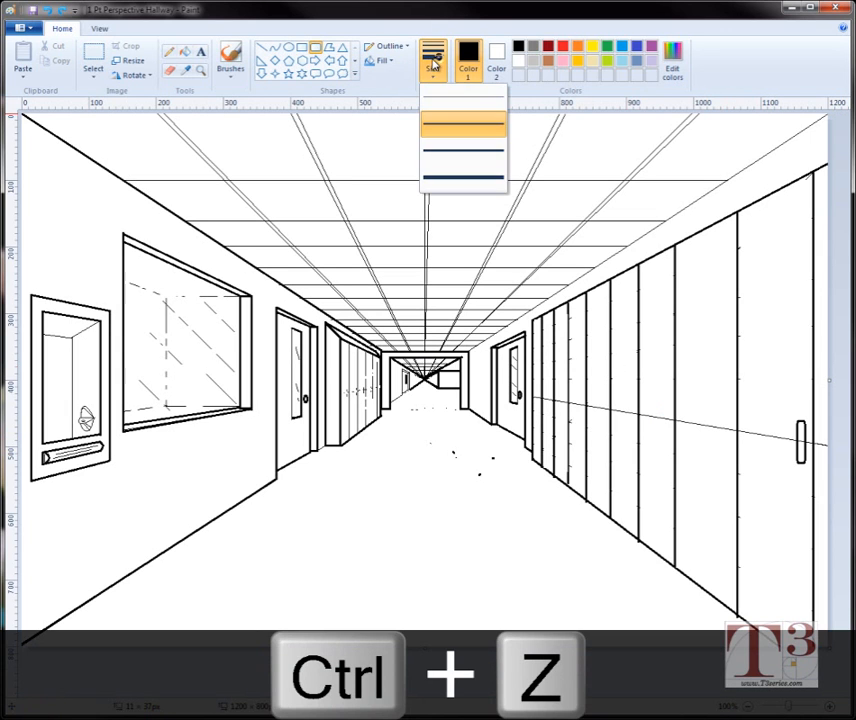
{"action": "left_click", "coordinate": [446, 114]}
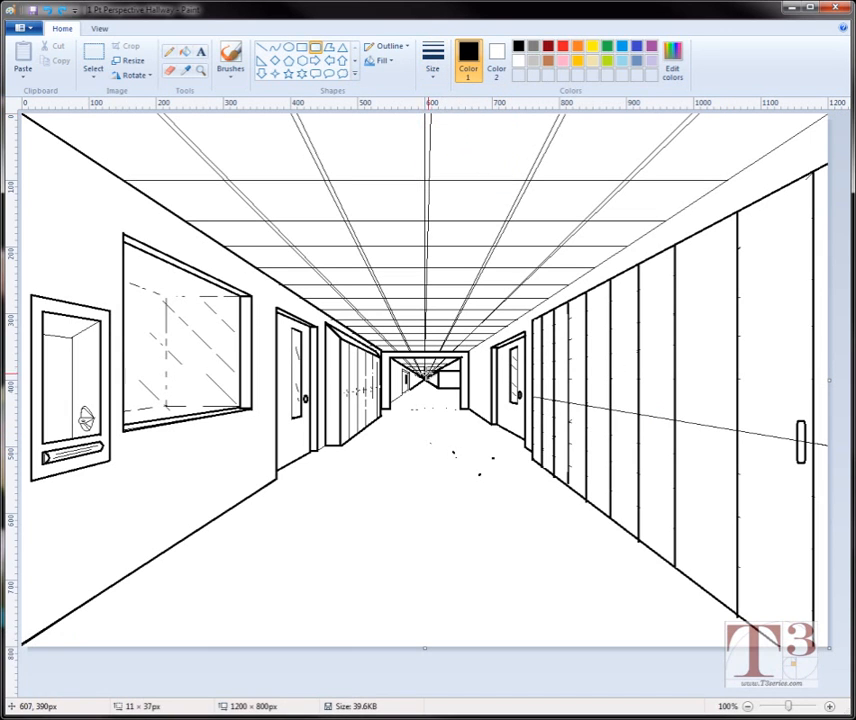
{"action": "left_click_drag", "start_coordinate": [432, 384], "coordinate": [810, 435]}
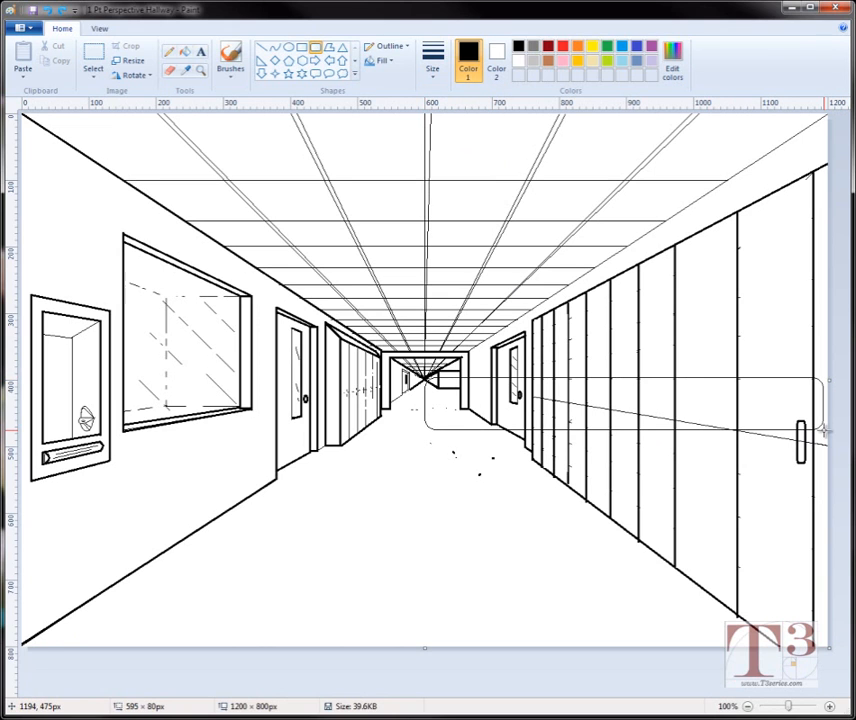
{"action": "key", "text": "ctrl+z"}
{"action": "left_click", "coordinate": [261, 46]}
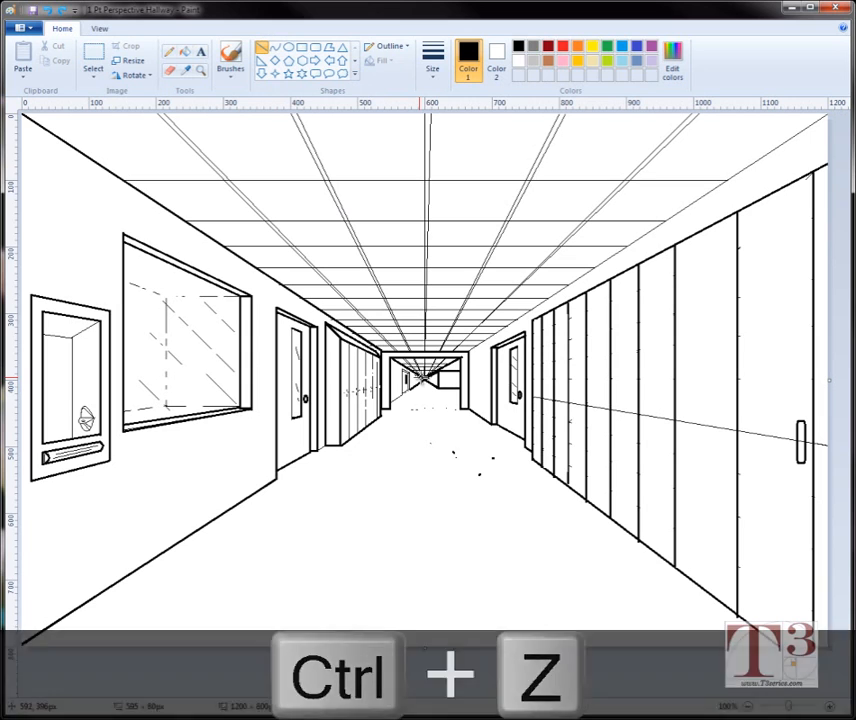
{"action": "mouse_move", "coordinate": [427, 384]}
{"action": "left_mouse_down"}
{"action": "mouse_move", "coordinate": [700, 418]}
{"action": "mouse_move", "coordinate": [776, 406]}
{"action": "mouse_move", "coordinate": [817, 421]}
{"action": "left_mouse_up"}
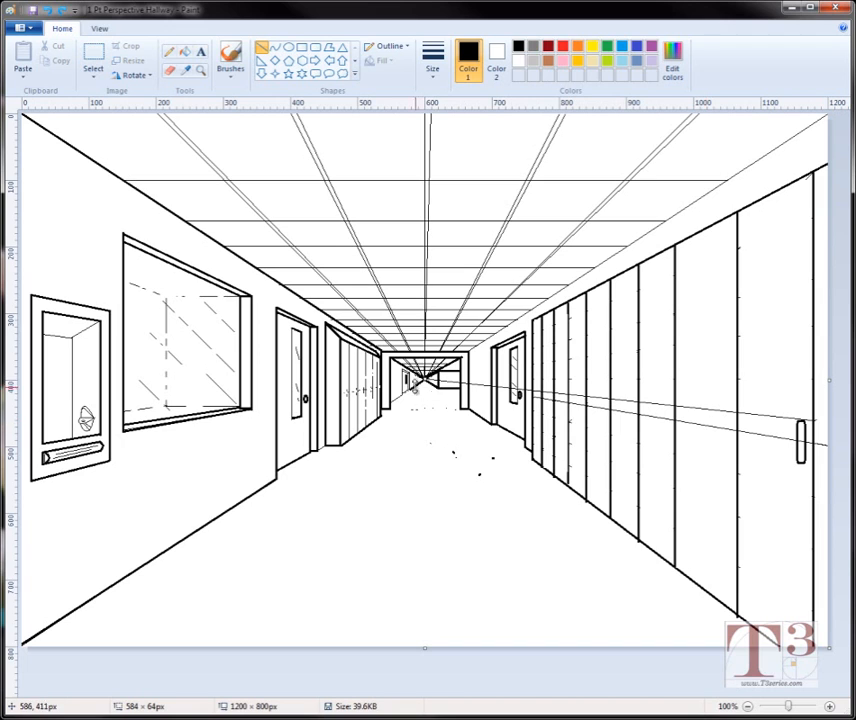
{"action": "left_click_drag", "start_coordinate": [429, 383], "coordinate": [534, 394]}
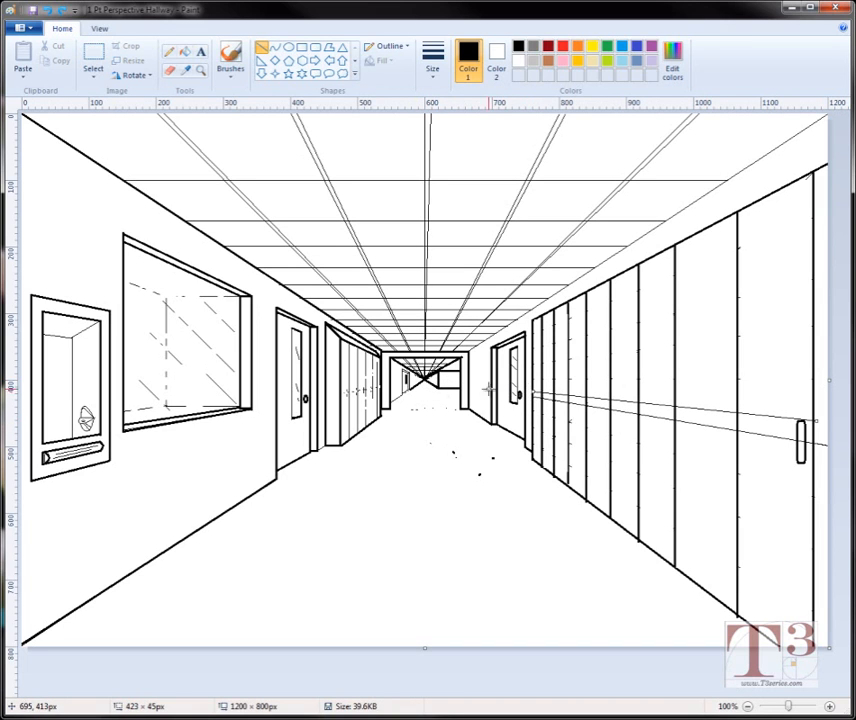
Step: Draw a matching thin guide line through the bottom of the nearest locker handle toward the vanishing point, trimmed at the farthest locker's edge
{"action": "left_click", "coordinate": [429, 394]}
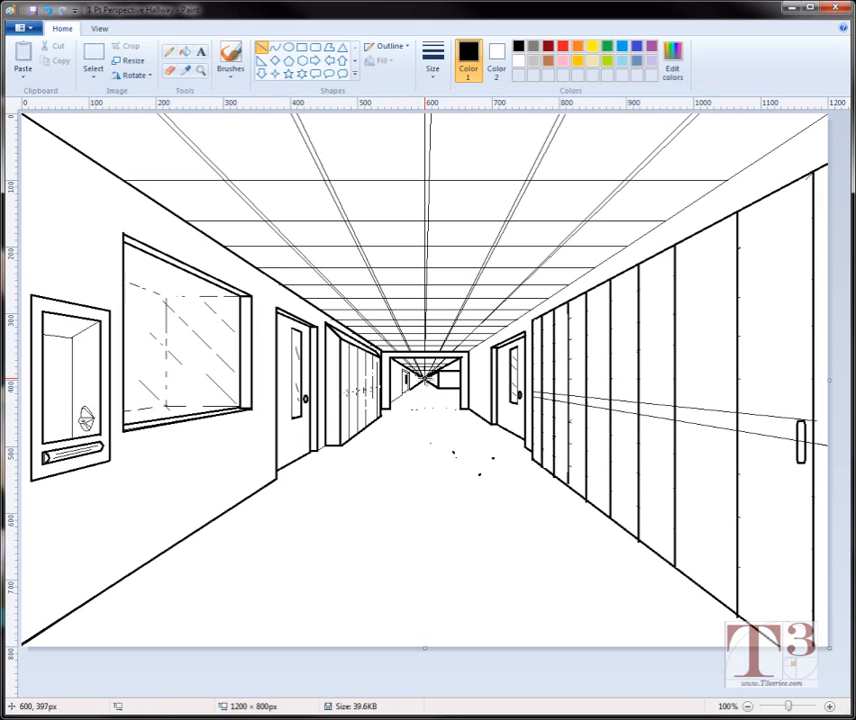
{"action": "mouse_move", "coordinate": [430, 381]}
{"action": "left_mouse_down"}
{"action": "mouse_move", "coordinate": [777, 478]}
{"action": "mouse_move", "coordinate": [816, 467]}
{"action": "left_mouse_up"}
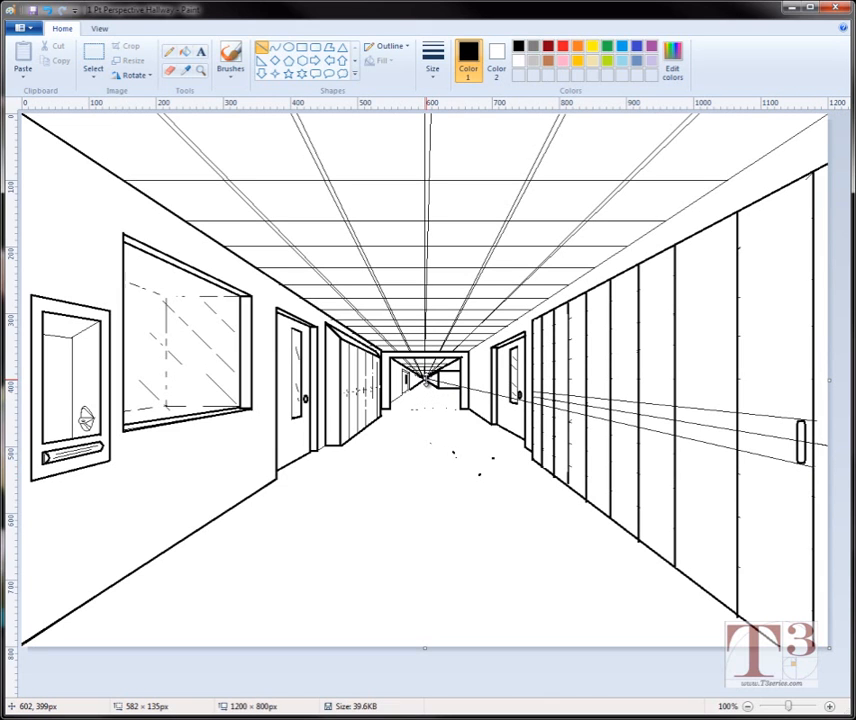
{"action": "left_click_drag", "start_coordinate": [433, 385], "coordinate": [533, 403]}
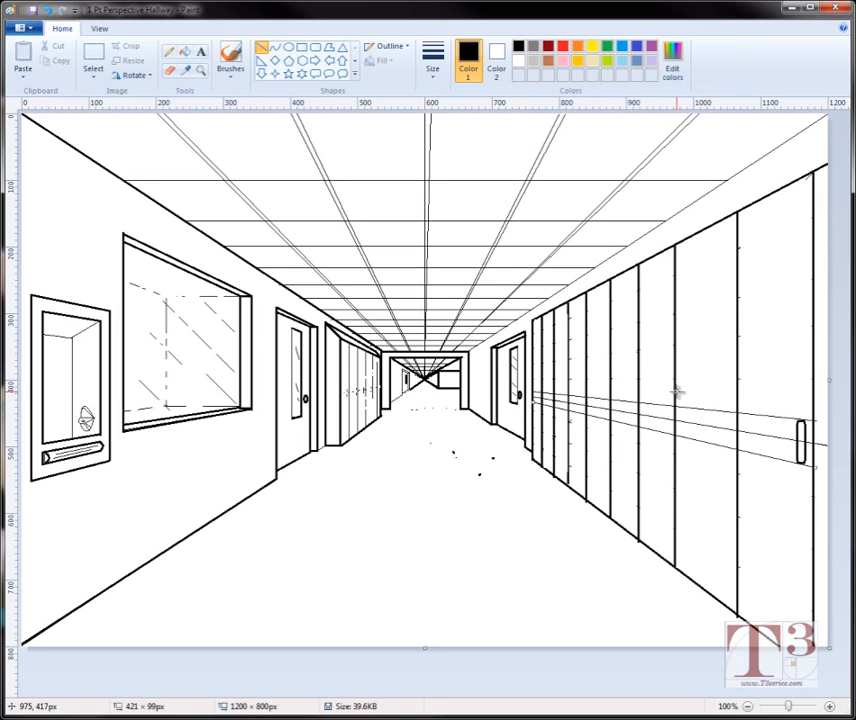
Step: Draw rounded-rectangle handles in the second line thickness on the next six lockers, fitting each between the guide lines, from about 13 × 52 px to 6 × 23 px
{"action": "left_click", "coordinate": [317, 48]}
{"action": "left_click", "coordinate": [432, 58]}
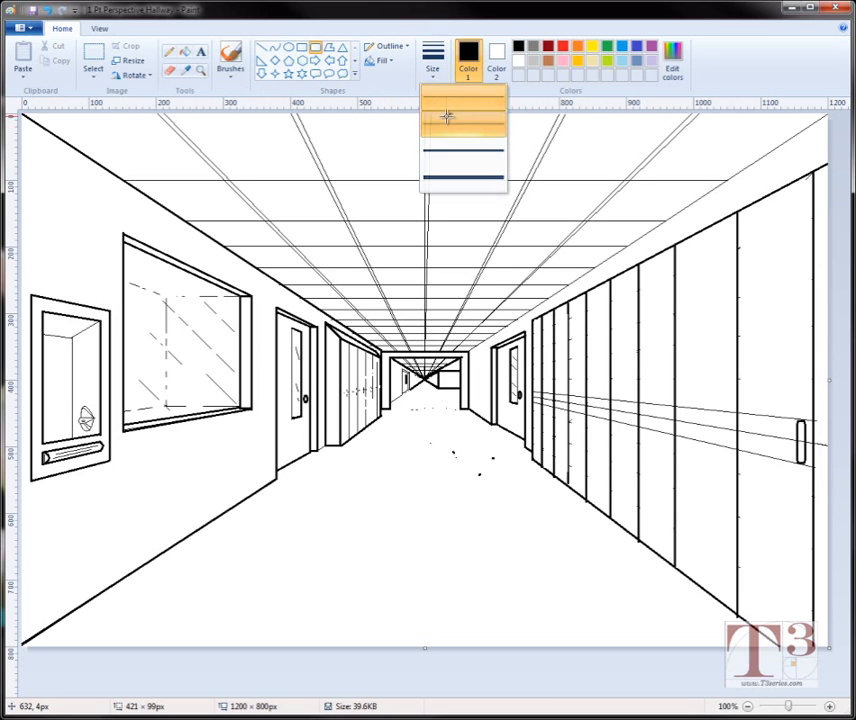
{"action": "left_click", "coordinate": [446, 117]}
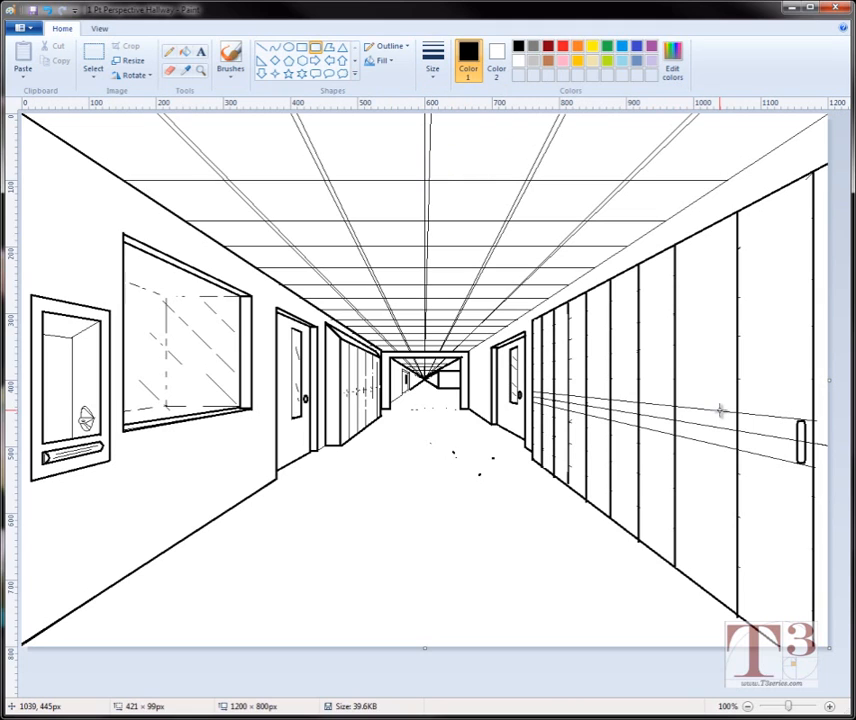
{"action": "left_click_drag", "start_coordinate": [716, 411], "coordinate": [725, 446]}
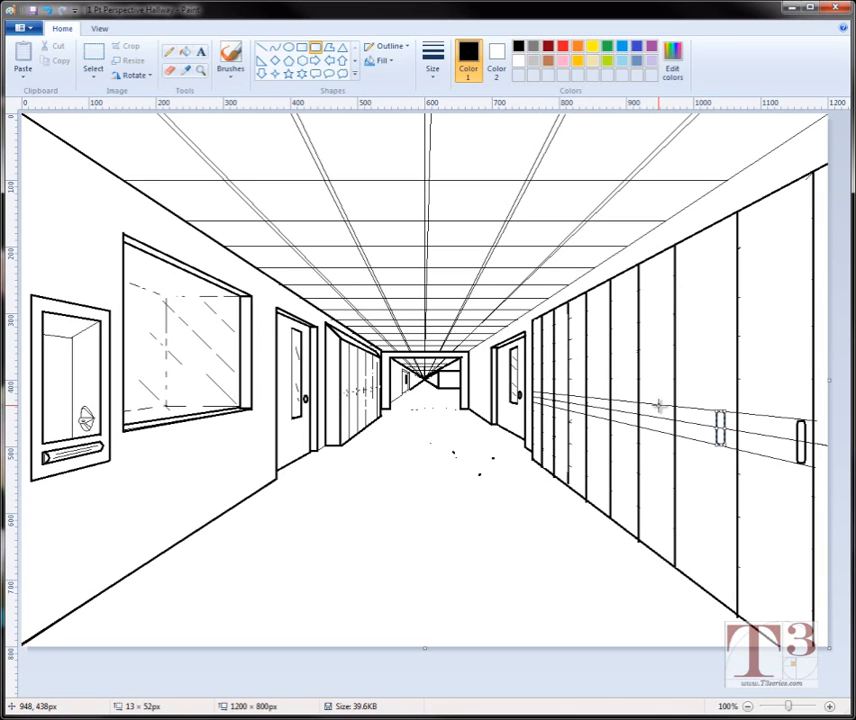
{"action": "left_click_drag", "start_coordinate": [658, 404], "coordinate": [631, 423]}
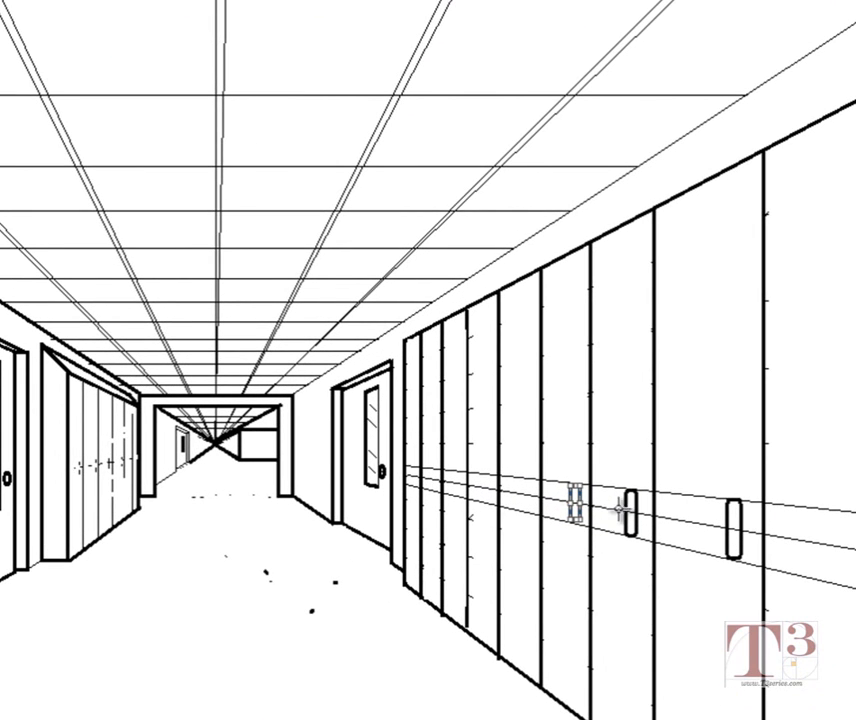
{"action": "left_click_drag", "start_coordinate": [521, 477], "coordinate": [528, 506]}
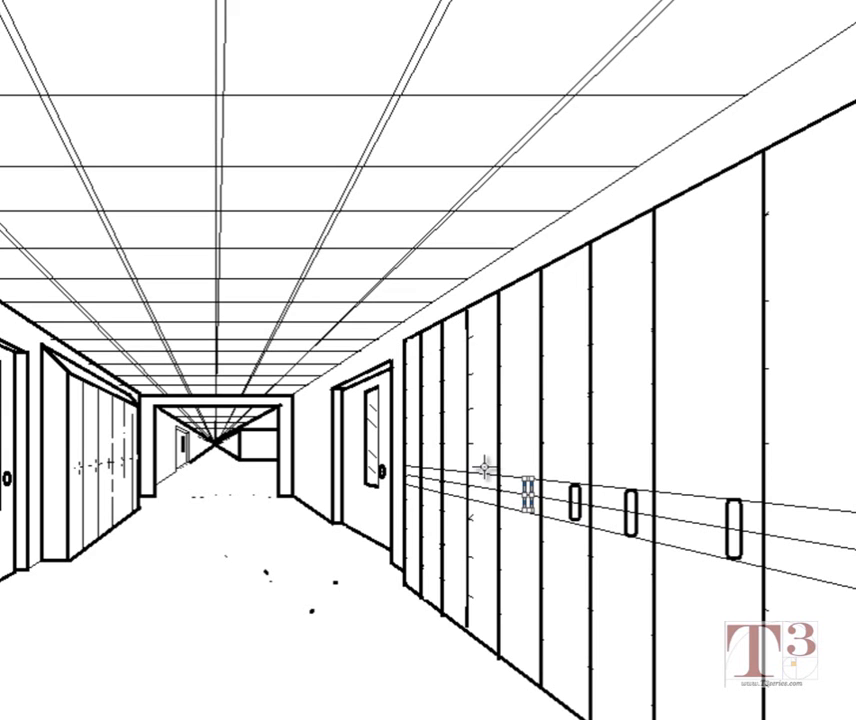
{"action": "left_click_drag", "start_coordinate": [485, 473], "coordinate": [490, 503]}
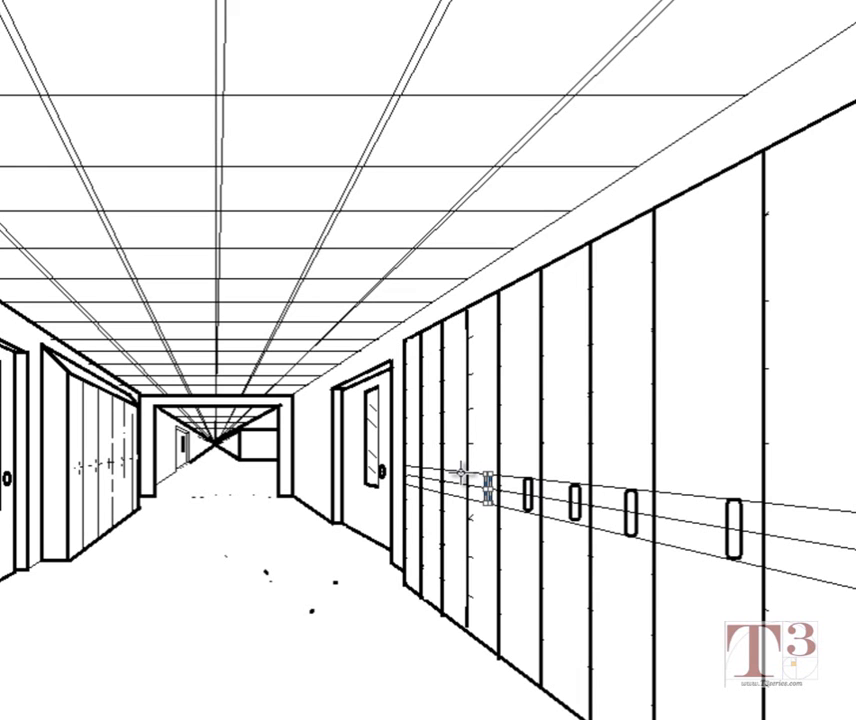
{"action": "left_click_drag", "start_coordinate": [455, 471], "coordinate": [460, 496]}
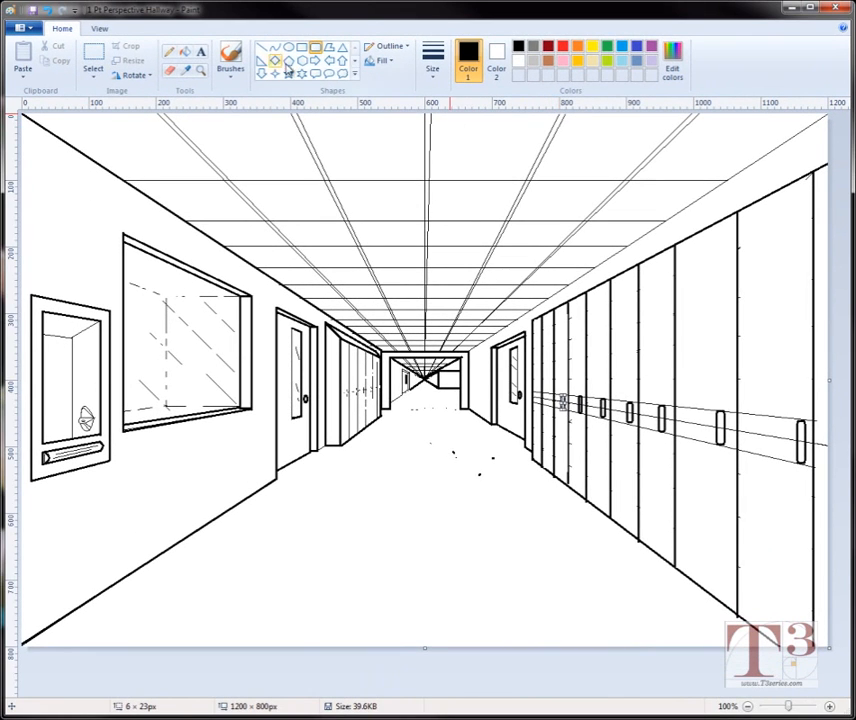
Step: Draw rounded-rectangle handles on the two farthest lockers between the guide lines, making the last about 2 × 17 px
{"action": "left_click", "coordinate": [201, 76]}
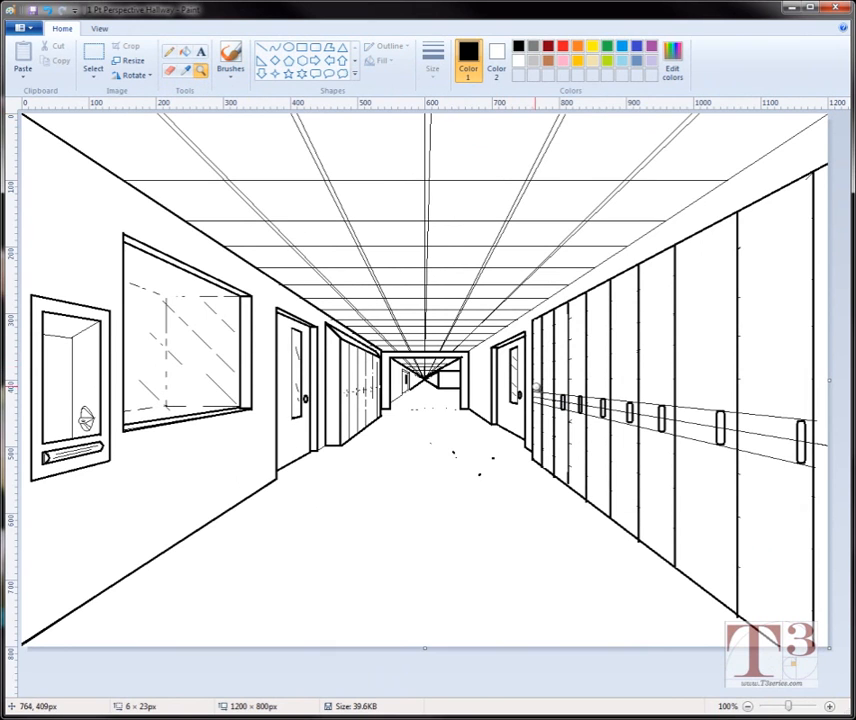
{"action": "left_click", "coordinate": [551, 391]}
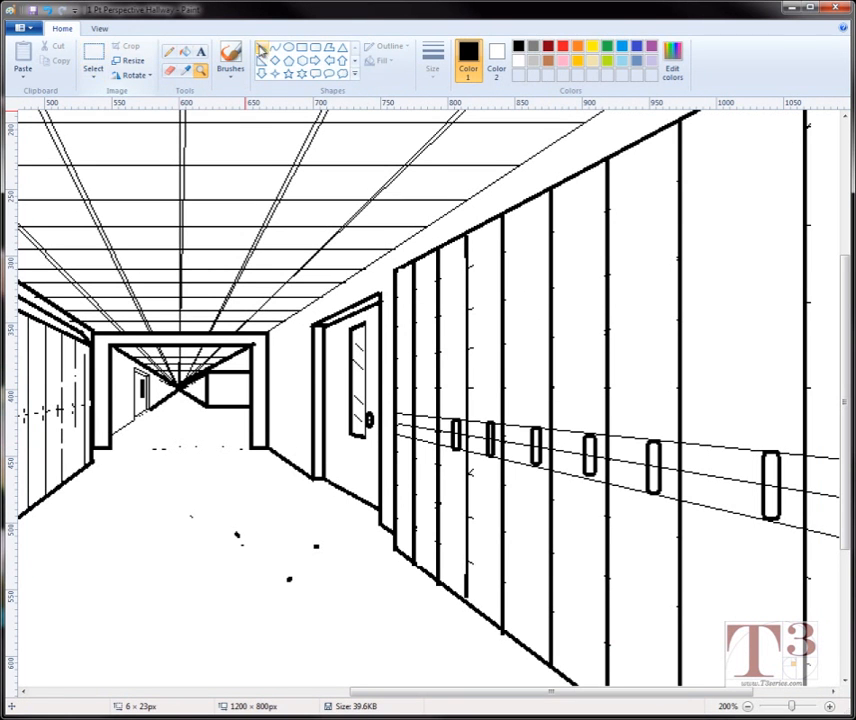
{"action": "left_click", "coordinate": [315, 47]}
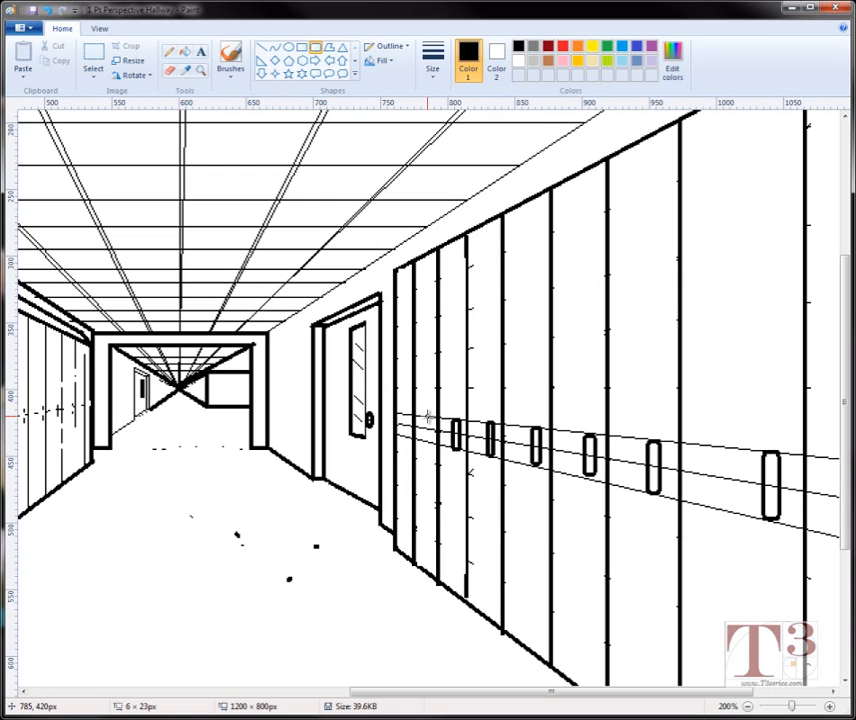
{"action": "left_click_drag", "start_coordinate": [428, 416], "coordinate": [405, 432]}
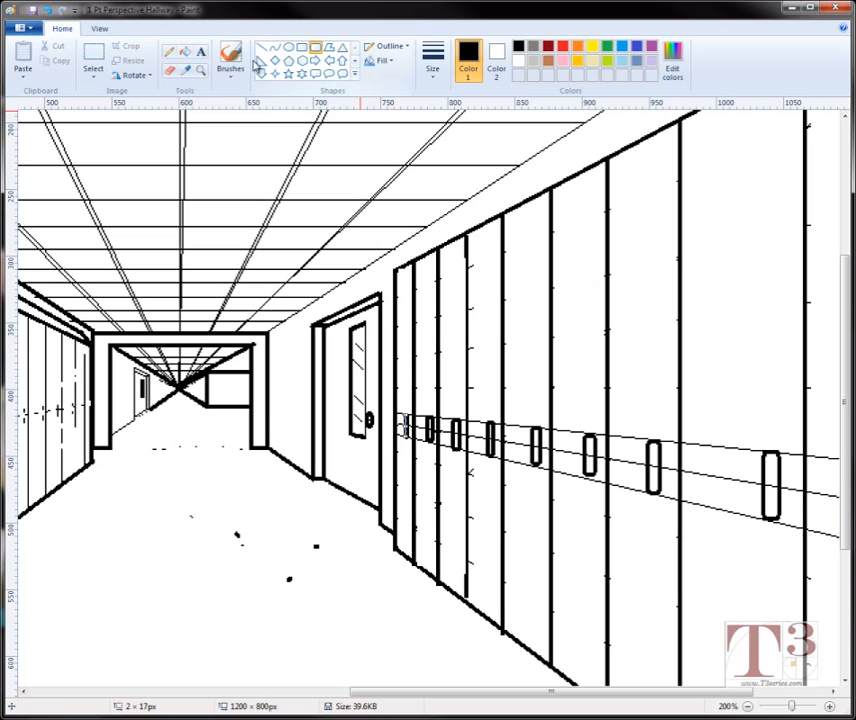
Step: Erase the guide lines between the handles with the smallest eraser, from the farthest locker up to the third-nearest one
{"action": "left_click", "coordinate": [170, 72]}
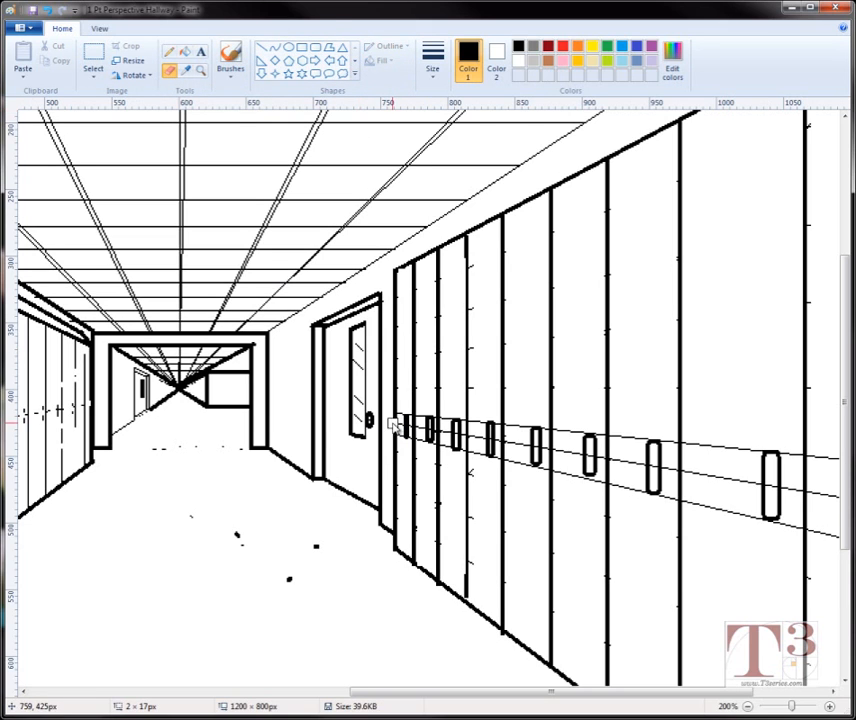
{"action": "left_click", "coordinate": [435, 72]}
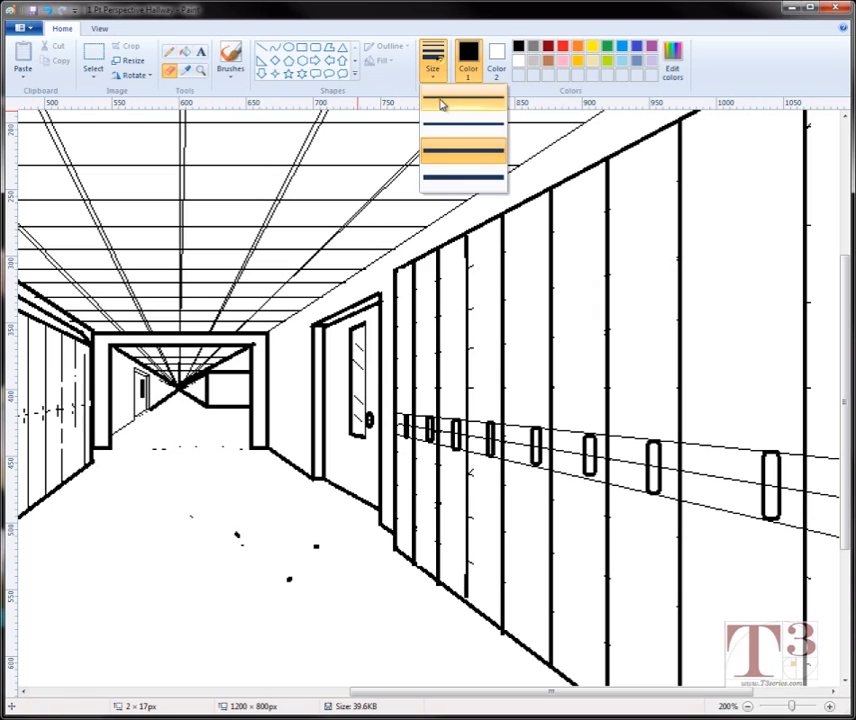
{"action": "left_click", "coordinate": [430, 150]}
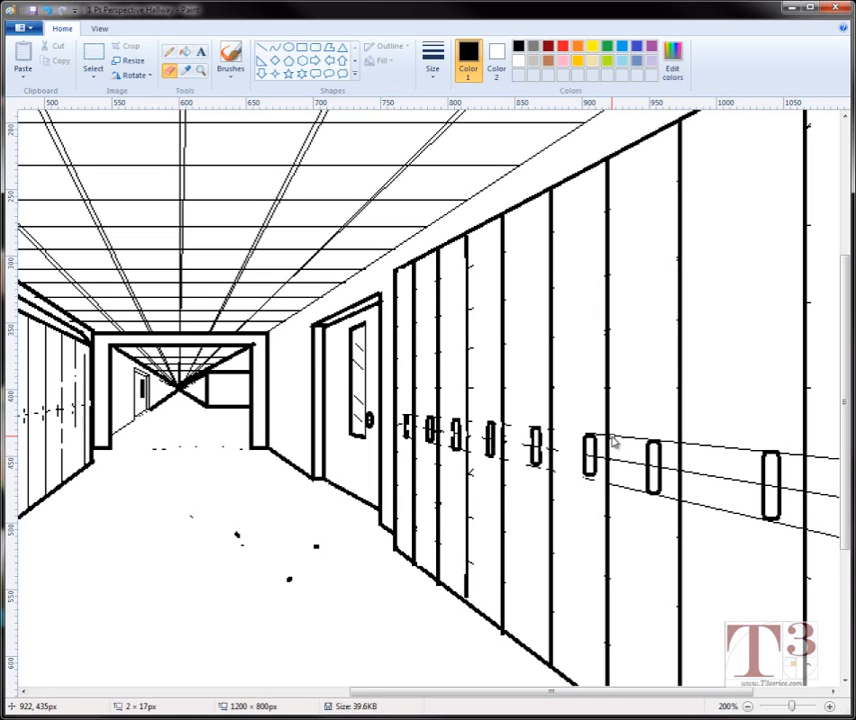
{"action": "mouse_move", "coordinate": [613, 443]}
{"action": "left_mouse_down"}
{"action": "mouse_move", "coordinate": [642, 441]}
{"action": "mouse_move", "coordinate": [627, 466]}
{"action": "mouse_move", "coordinate": [612, 459]}
{"action": "mouse_move", "coordinate": [668, 505]}
{"action": "left_mouse_up"}
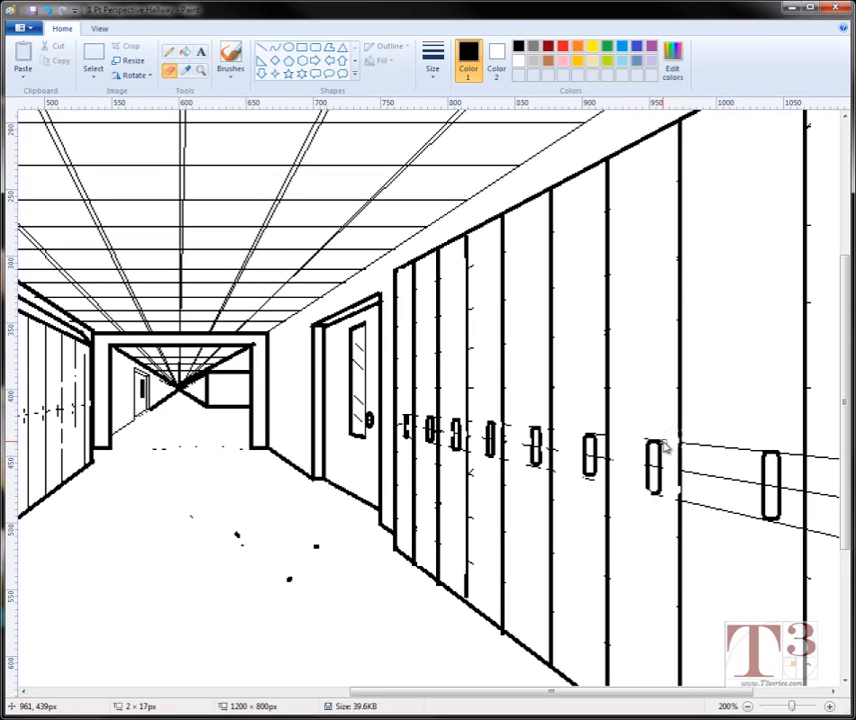
Step: Redraw the damaged seam between the second- and third-nearest lockers with a vertical line about 61 px long in the second line thickness
{"action": "left_click", "coordinate": [432, 58]}
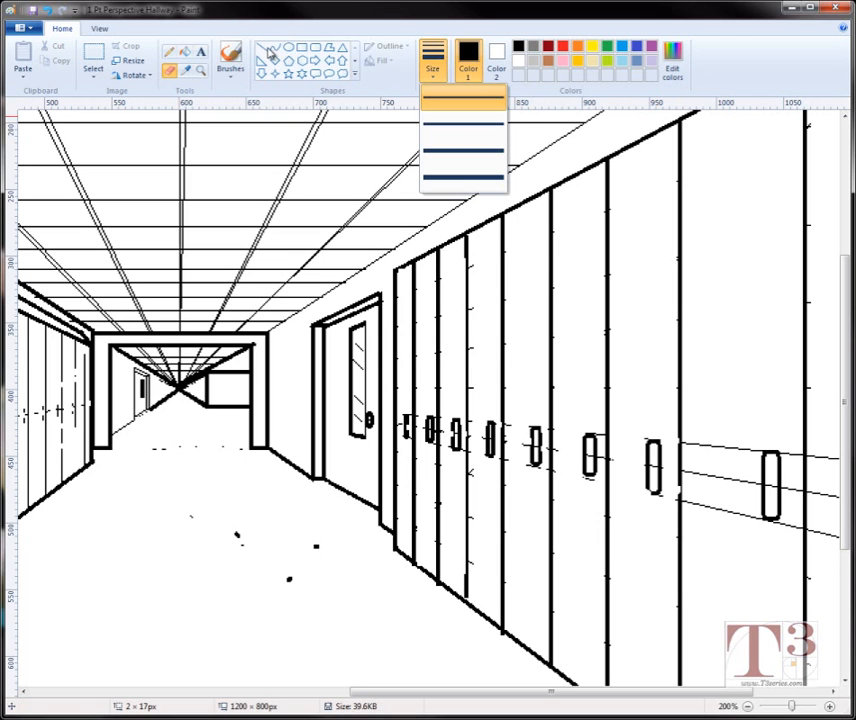
{"action": "left_click", "coordinate": [267, 48]}
{"action": "left_click", "coordinate": [431, 72]}
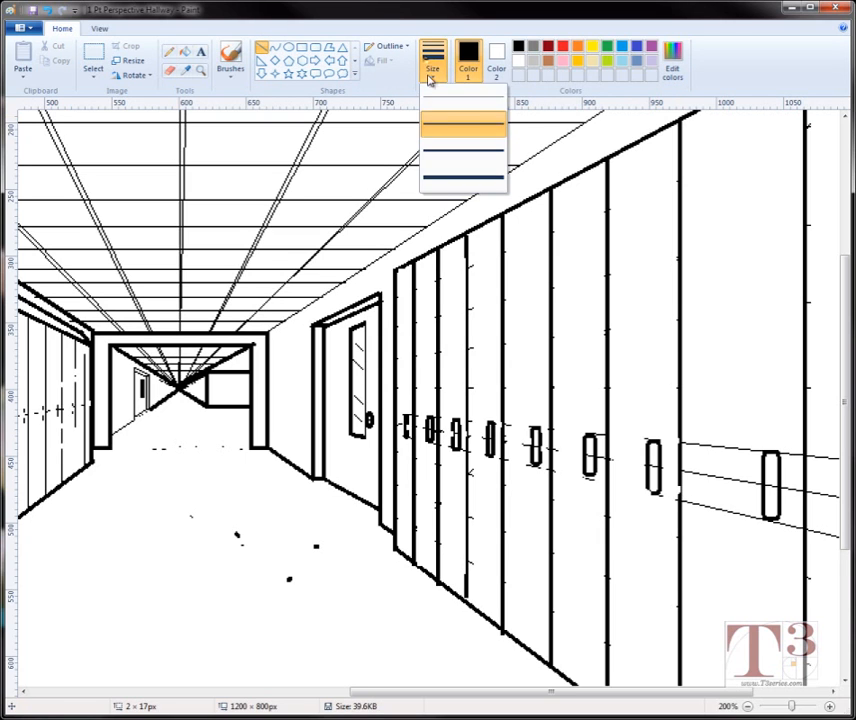
{"action": "left_click", "coordinate": [447, 124]}
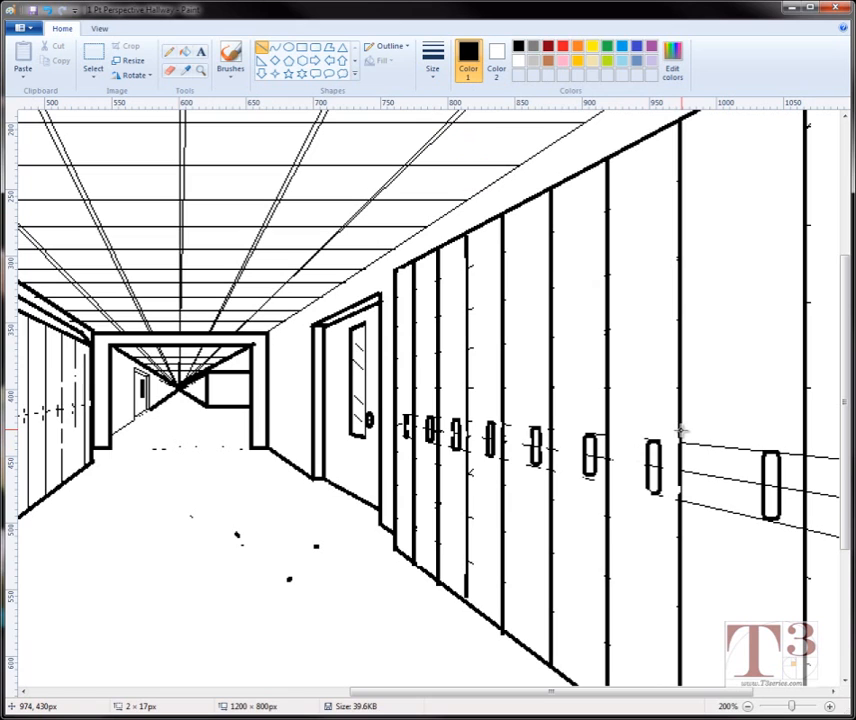
{"action": "left_click_drag", "start_coordinate": [680, 432], "coordinate": [664, 498]}
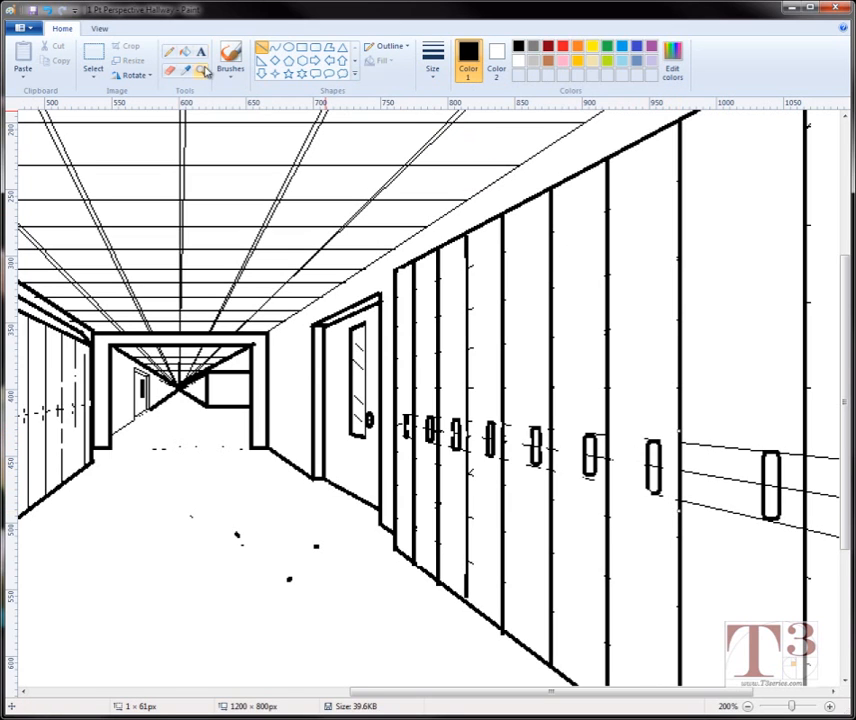
Step: Erase the guide lines around the handles of the two nearest lockers with the third eraser size
{"action": "left_click", "coordinate": [170, 72]}
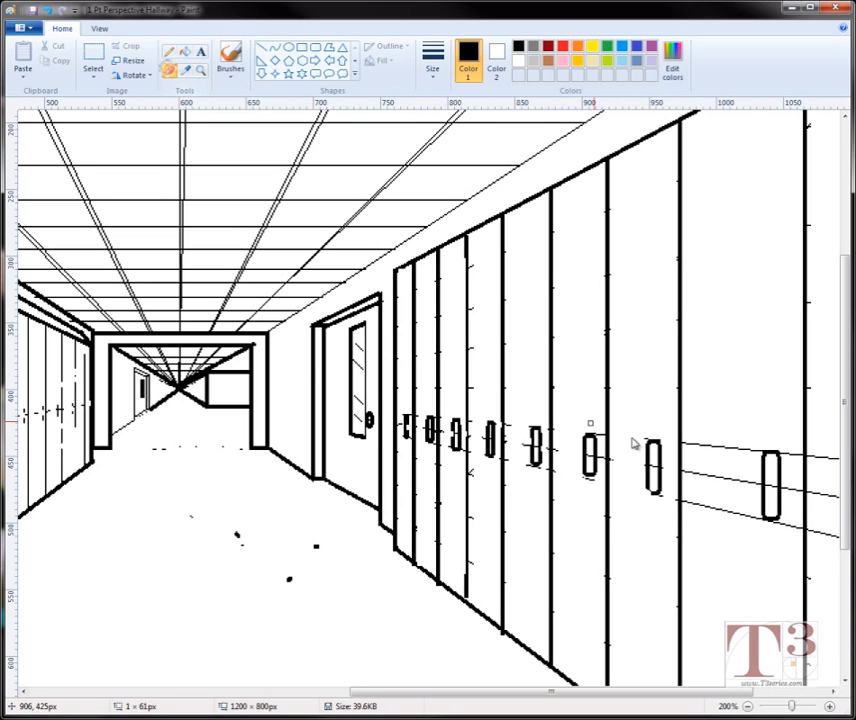
{"action": "left_click", "coordinate": [433, 62]}
{"action": "left_click", "coordinate": [460, 153]}
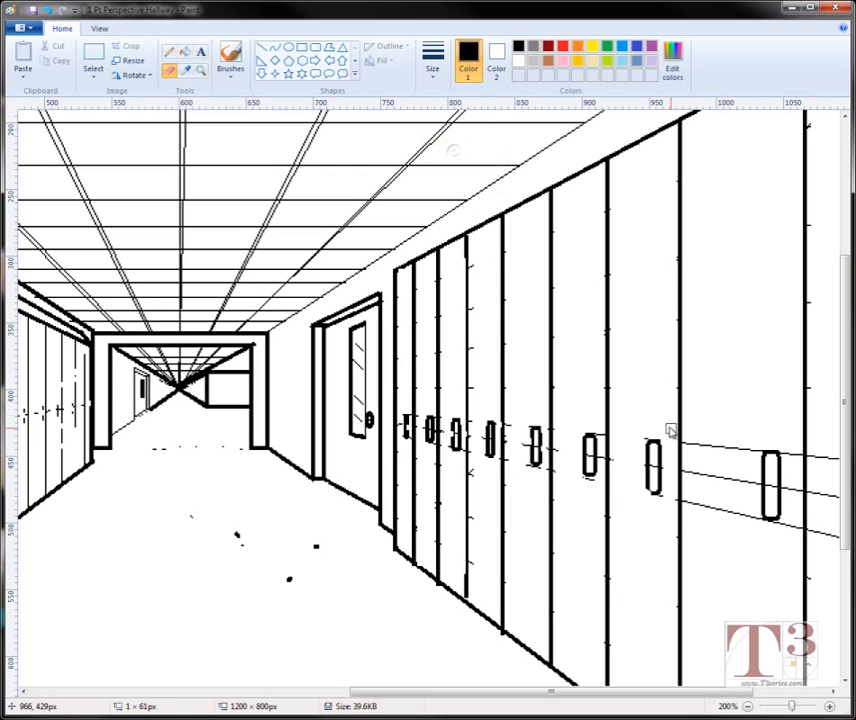
{"action": "mouse_move", "coordinate": [688, 445]}
{"action": "left_mouse_down"}
{"action": "mouse_move", "coordinate": [761, 453]}
{"action": "mouse_move", "coordinate": [748, 477]}
{"action": "mouse_move", "coordinate": [753, 486]}
{"action": "mouse_move", "coordinate": [687, 475]}
{"action": "mouse_move", "coordinate": [688, 502]}
{"action": "mouse_move", "coordinate": [795, 528]}
{"action": "left_mouse_up"}
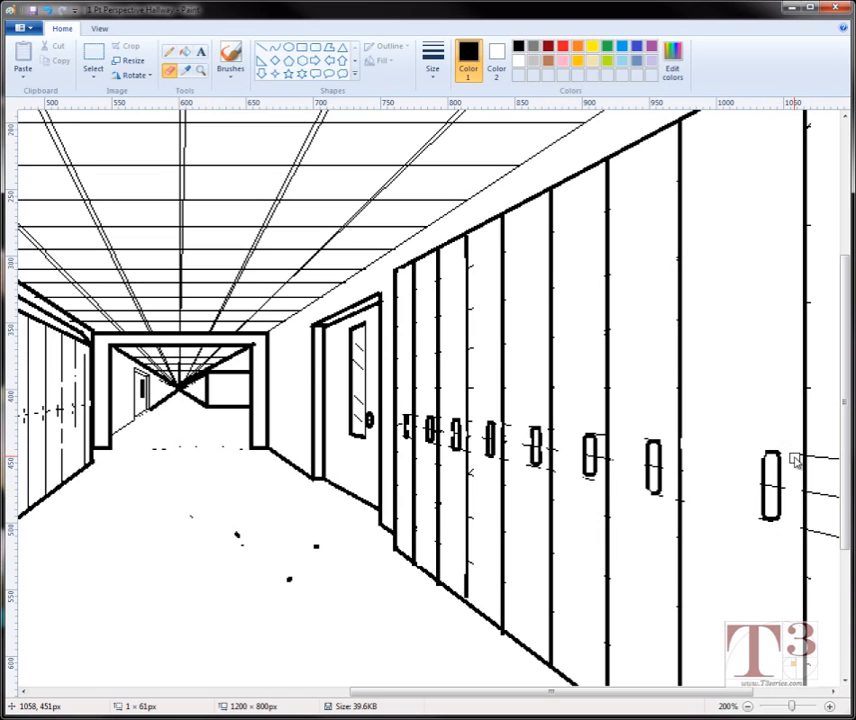
{"action": "left_click_drag", "start_coordinate": [723, 697], "coordinate": [800, 697]}
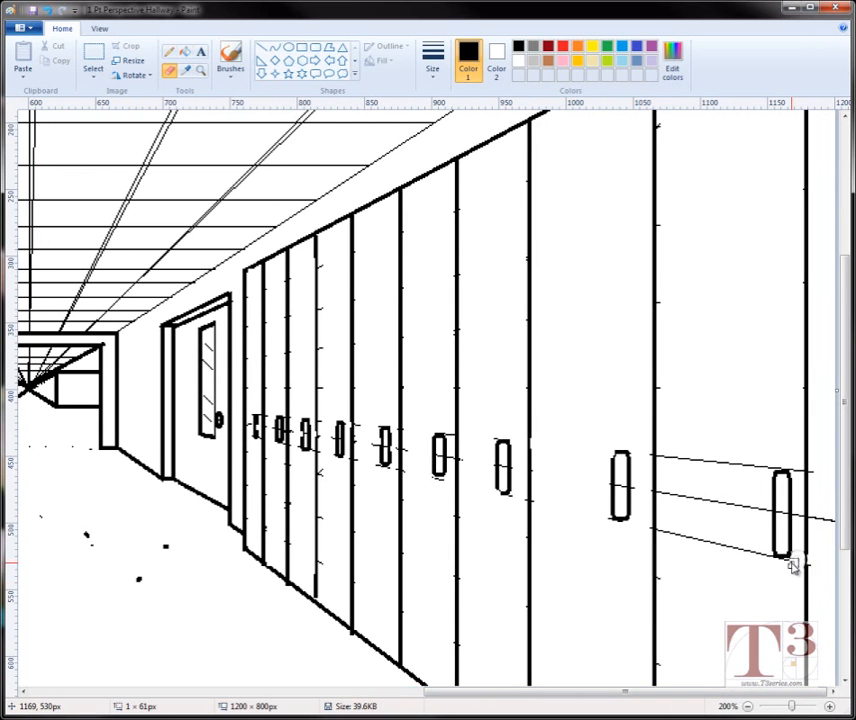
{"action": "mouse_move", "coordinate": [793, 567]}
{"action": "left_mouse_down"}
{"action": "mouse_move", "coordinate": [762, 565]}
{"action": "mouse_move", "coordinate": [749, 554]}
{"action": "mouse_move", "coordinate": [766, 557]}
{"action": "mouse_move", "coordinate": [741, 545]}
{"action": "mouse_move", "coordinate": [666, 533]}
{"action": "mouse_move", "coordinate": [651, 506]}
{"action": "mouse_move", "coordinate": [662, 492]}
{"action": "mouse_move", "coordinate": [693, 506]}
{"action": "mouse_move", "coordinate": [764, 510]}
{"action": "mouse_move", "coordinate": [774, 479]}
{"action": "mouse_move", "coordinate": [768, 466]}
{"action": "mouse_move", "coordinate": [667, 459]}
{"action": "mouse_move", "coordinate": [727, 505]}
{"action": "left_mouse_up"}
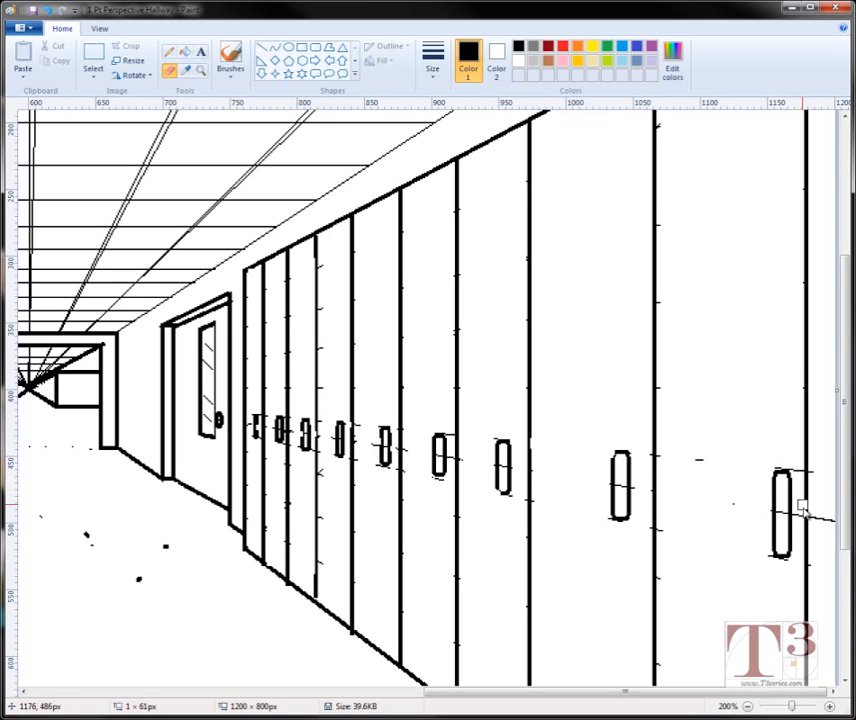
{"action": "left_click_drag", "start_coordinate": [780, 512], "coordinate": [831, 524]}
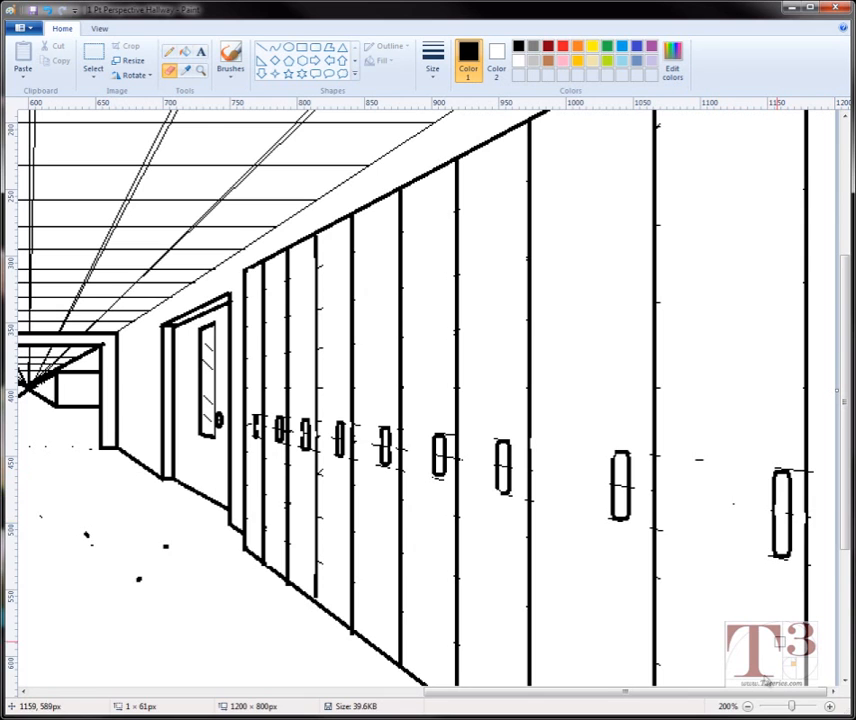
Step: Draw a short line about 43 × 30 px from the farthest locker's upper corner up toward the ceiling edge
{"action": "left_click", "coordinate": [748, 706]}
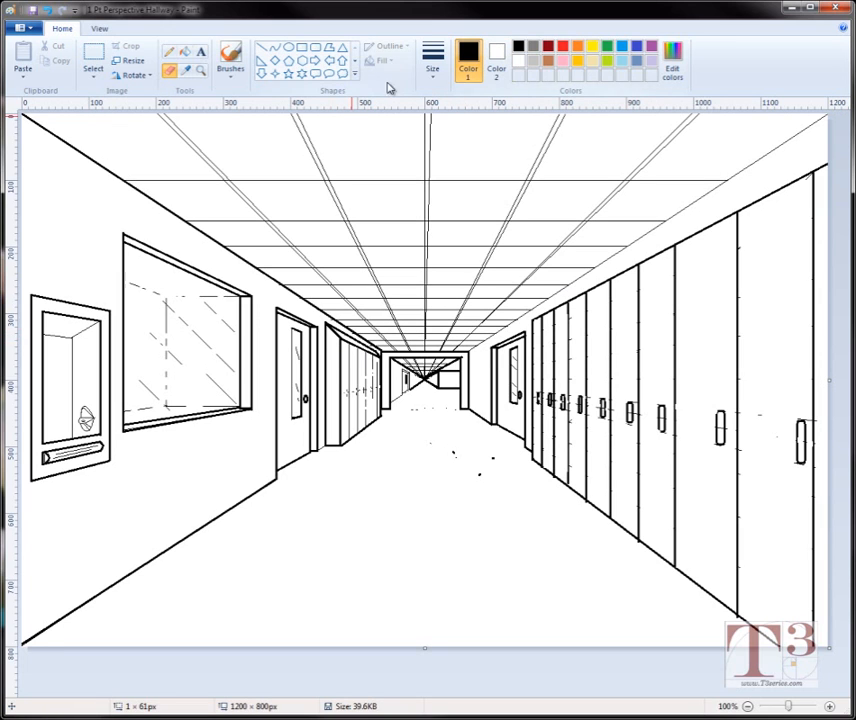
{"action": "left_click", "coordinate": [262, 47]}
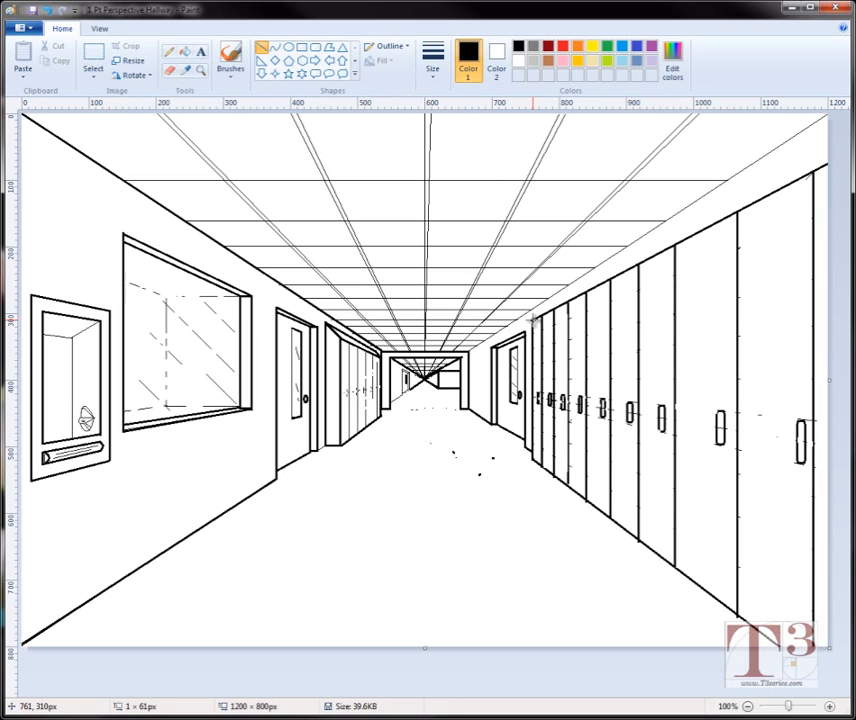
{"action": "left_click_drag", "start_coordinate": [532, 318], "coordinate": [563, 298]}
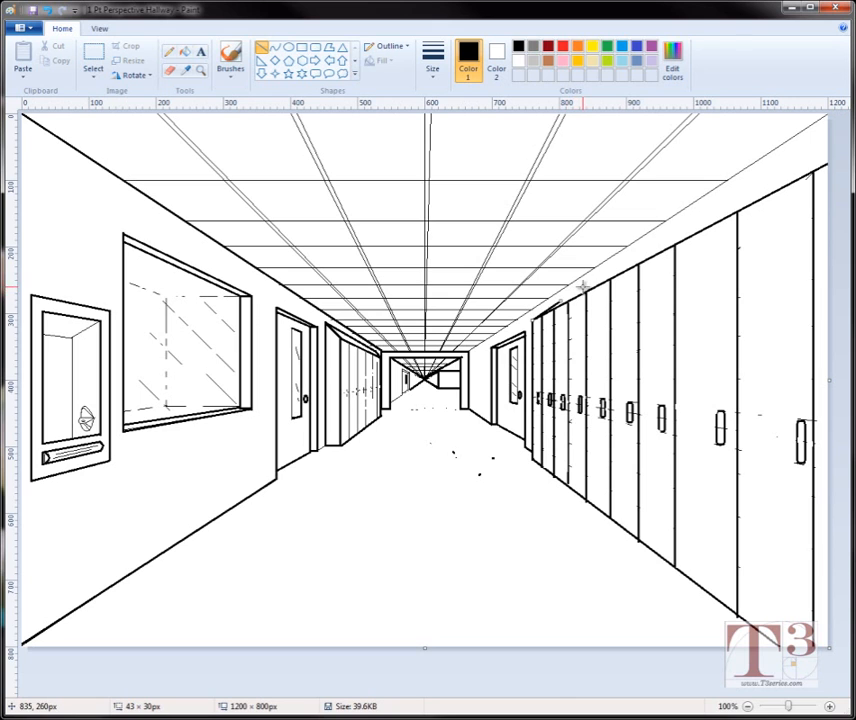
{"action": "left_click", "coordinate": [583, 287]}
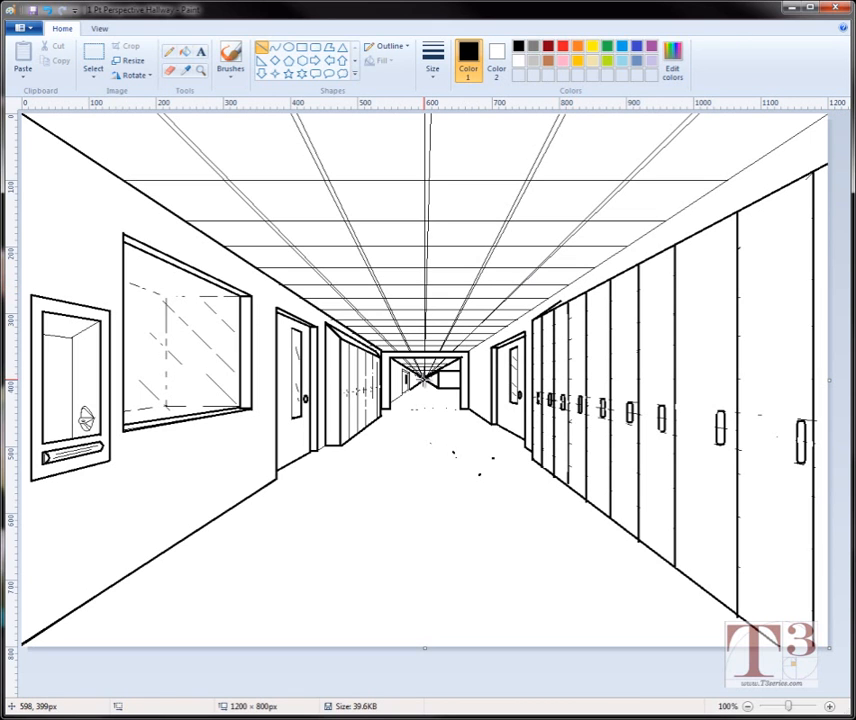
Step: Draw the lockers' receding top edge from the short line's end to the canvas edge, aligned with the vanishing point, about 412 × 241 px
{"action": "left_click_drag", "start_coordinate": [426, 383], "coordinate": [838, 140]}
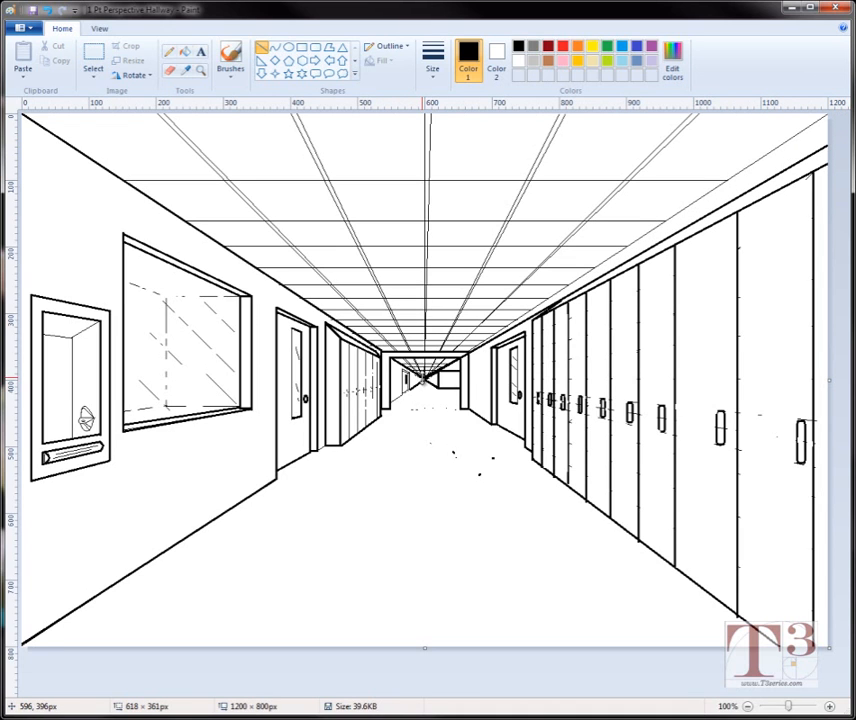
{"action": "left_click_drag", "start_coordinate": [422, 379], "coordinate": [562, 299]}
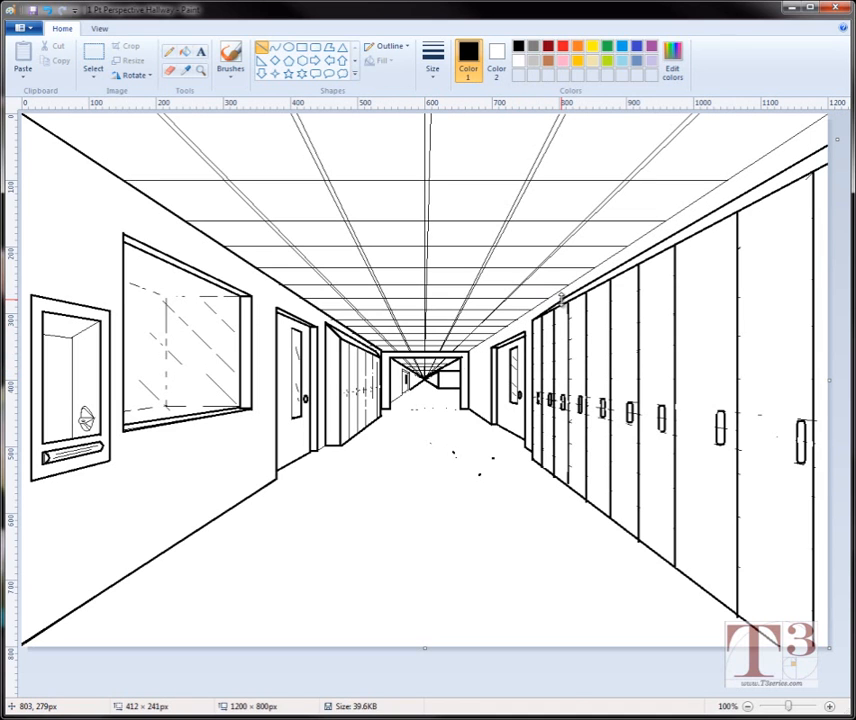
{"action": "left_click", "coordinate": [431, 432]}
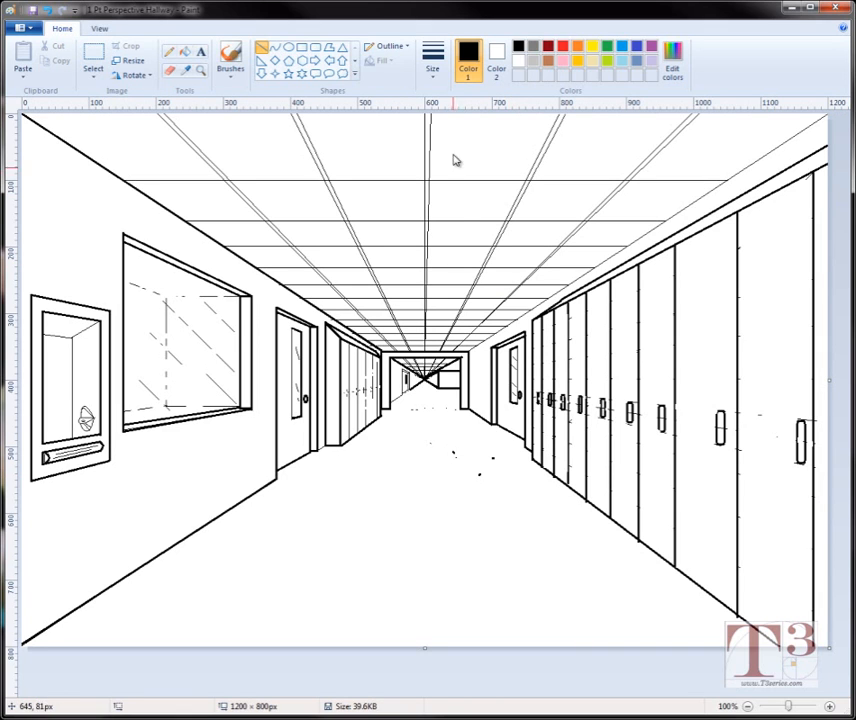
Step: Draw floor lines in the thinnest thickness from the vanishing point to the near-left floor edge and along the right wall's base, the latter about 615 × 467 px
{"action": "left_click", "coordinate": [433, 55]}
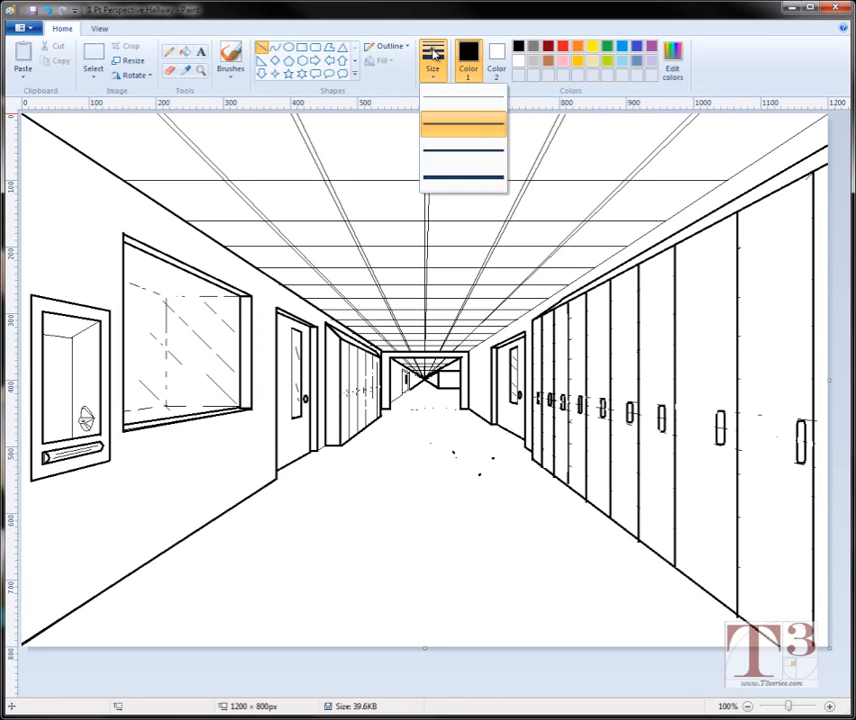
{"action": "left_click", "coordinate": [455, 118]}
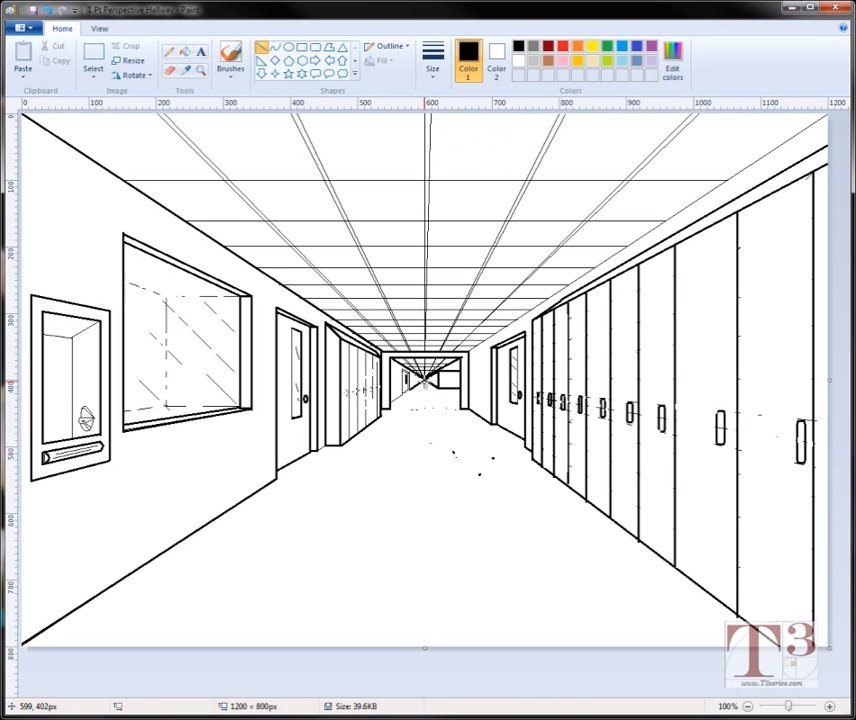
{"action": "left_click_drag", "start_coordinate": [430, 386], "coordinate": [77, 658]}
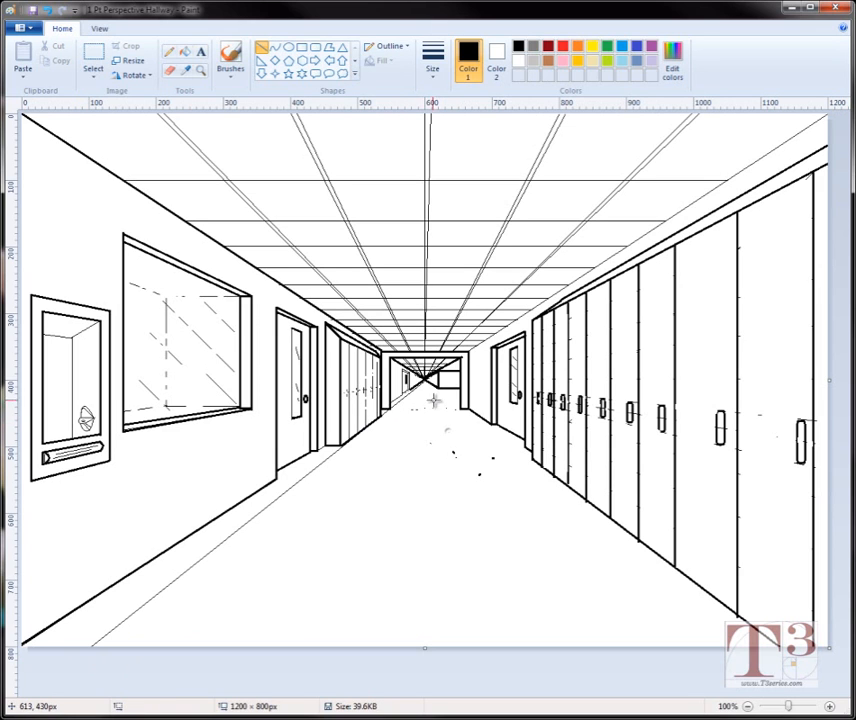
{"action": "left_click_drag", "start_coordinate": [427, 381], "coordinate": [838, 690]}
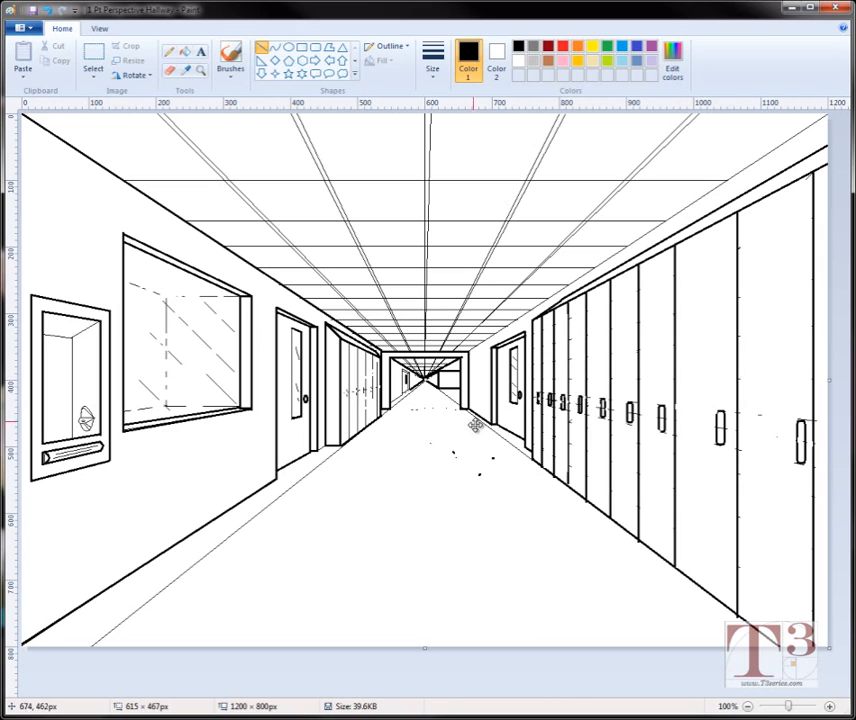
{"action": "left_click", "coordinate": [444, 474]}
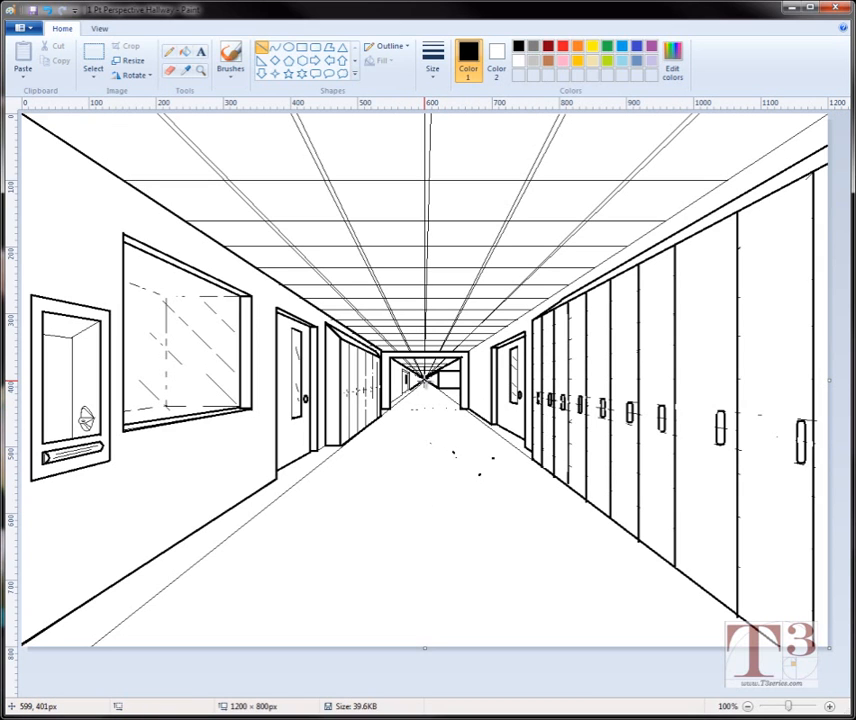
Step: Draw a vertical center floor line from the vanishing point and one slanted line on each side of it, the left about 240 × 403 px
{"action": "left_click_drag", "start_coordinate": [427, 382], "coordinate": [442, 673]}
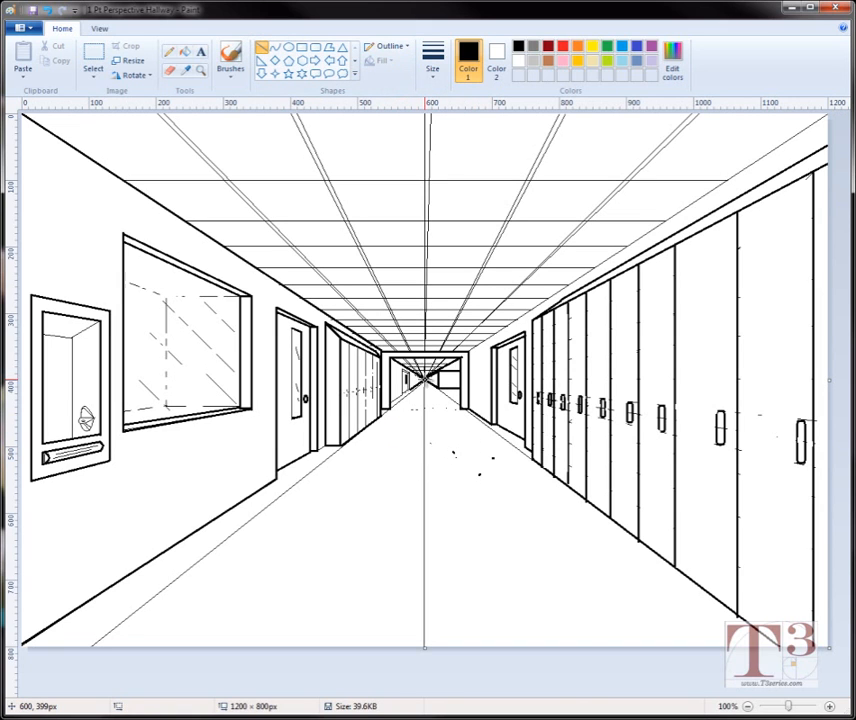
{"action": "mouse_move", "coordinate": [427, 382]}
{"action": "left_mouse_down"}
{"action": "mouse_move", "coordinate": [440, 490]}
{"action": "mouse_move", "coordinate": [529, 638]}
{"action": "mouse_move", "coordinate": [594, 657]}
{"action": "mouse_move", "coordinate": [418, 653]}
{"action": "mouse_move", "coordinate": [425, 646]}
{"action": "mouse_move", "coordinate": [673, 648]}
{"action": "mouse_move", "coordinate": [790, 656]}
{"action": "mouse_move", "coordinate": [583, 648]}
{"action": "mouse_move", "coordinate": [602, 652]}
{"action": "mouse_move", "coordinate": [594, 650]}
{"action": "left_mouse_up"}
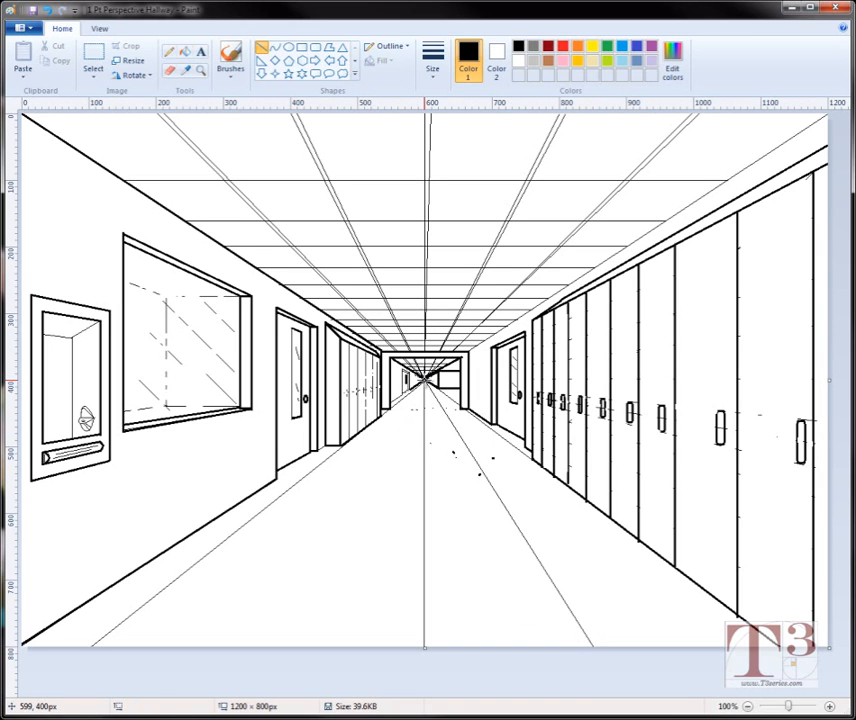
{"action": "mouse_move", "coordinate": [428, 382]}
{"action": "left_mouse_down"}
{"action": "mouse_move", "coordinate": [260, 613]}
{"action": "mouse_move", "coordinate": [262, 650]}
{"action": "left_mouse_up"}
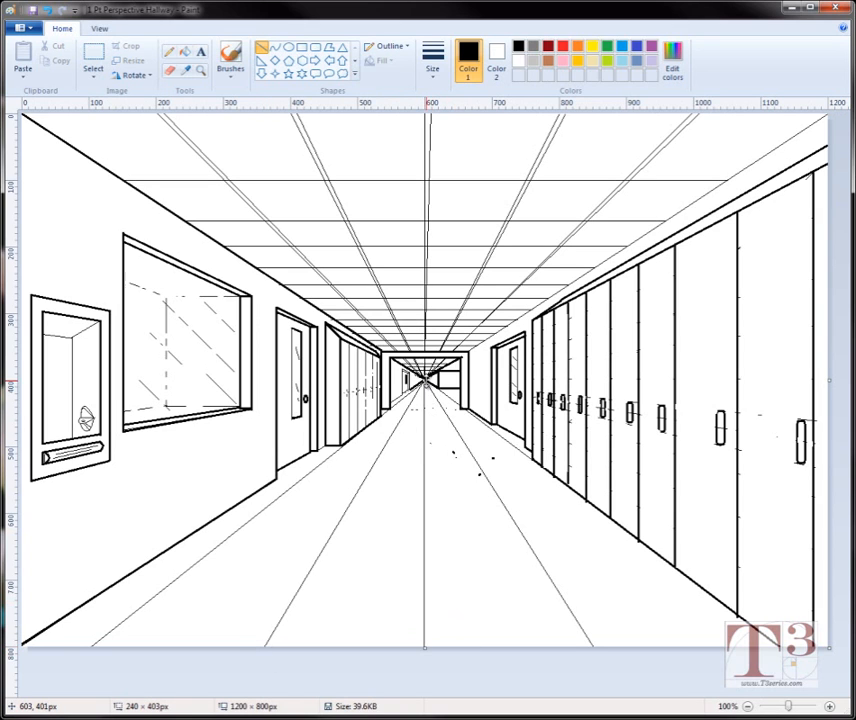
{"action": "left_click", "coordinate": [446, 514]}
Step: Draw four more floor lines from the vanishing point, filling the gaps to about 371 × 408, 110 × 409, 134 × 428 and 425 × 449 px
{"action": "left_click_drag", "start_coordinate": [426, 381], "coordinate": [176, 653]}
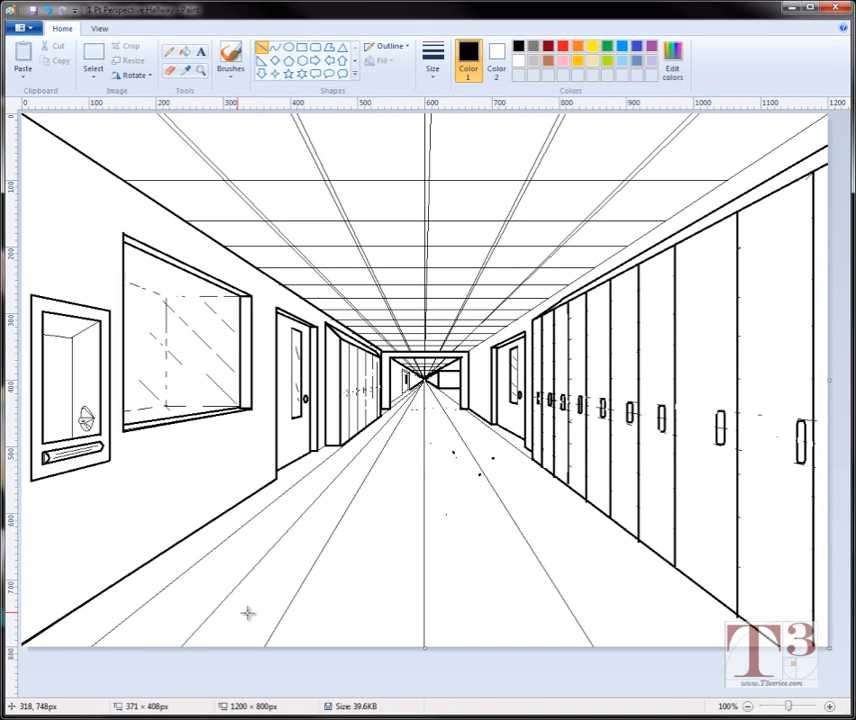
{"action": "left_click", "coordinate": [443, 436]}
{"action": "left_click_drag", "start_coordinate": [427, 382], "coordinate": [352, 680]}
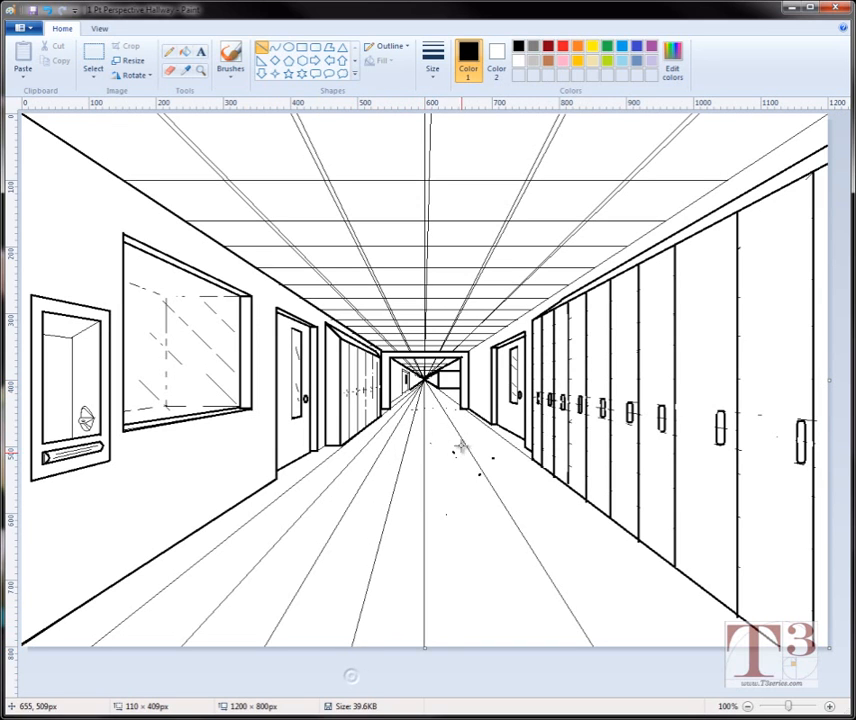
{"action": "left_click_drag", "start_coordinate": [424, 381], "coordinate": [512, 669]}
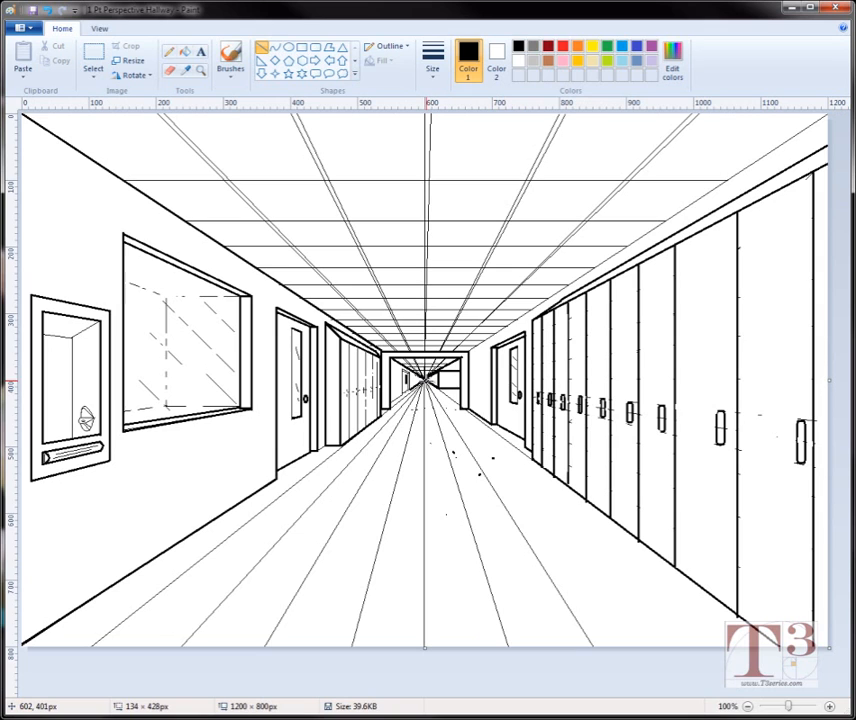
{"action": "left_click_drag", "start_coordinate": [424, 381], "coordinate": [709, 679]}
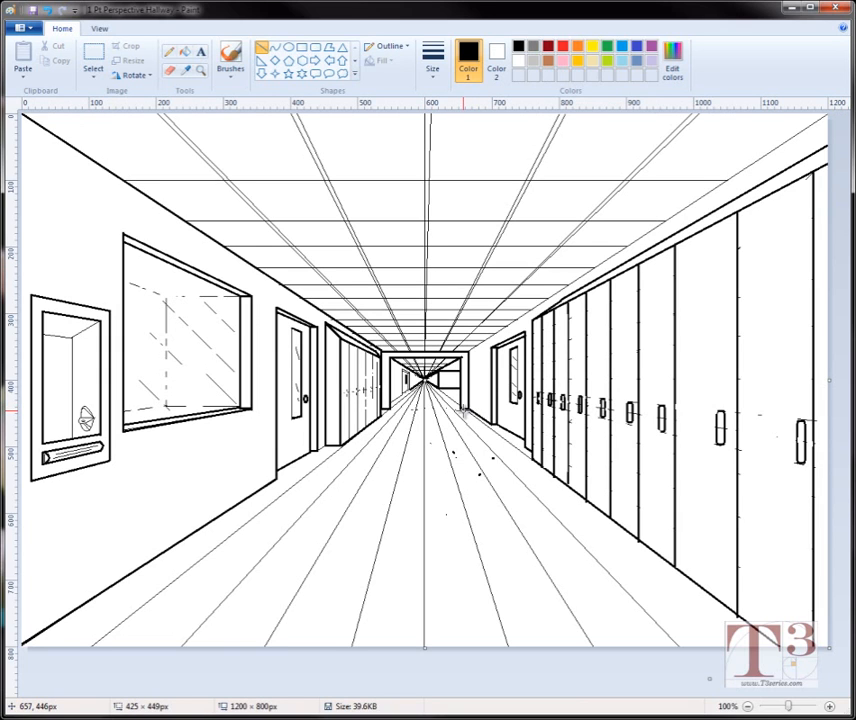
Step: Draw the first horizontal floor tile line, about 985 px long, from the left wall's base to the base of the nearest full locker seam
{"action": "mouse_move", "coordinate": [470, 405]}
{"action": "left_mouse_down"}
{"action": "mouse_move", "coordinate": [350, 450]}
{"action": "mouse_move", "coordinate": [33, 645]}
{"action": "mouse_move", "coordinate": [16, 642]}
{"action": "mouse_move", "coordinate": [20, 684]}
{"action": "left_mouse_up"}
{"action": "key", "text": "ctrl+z"}
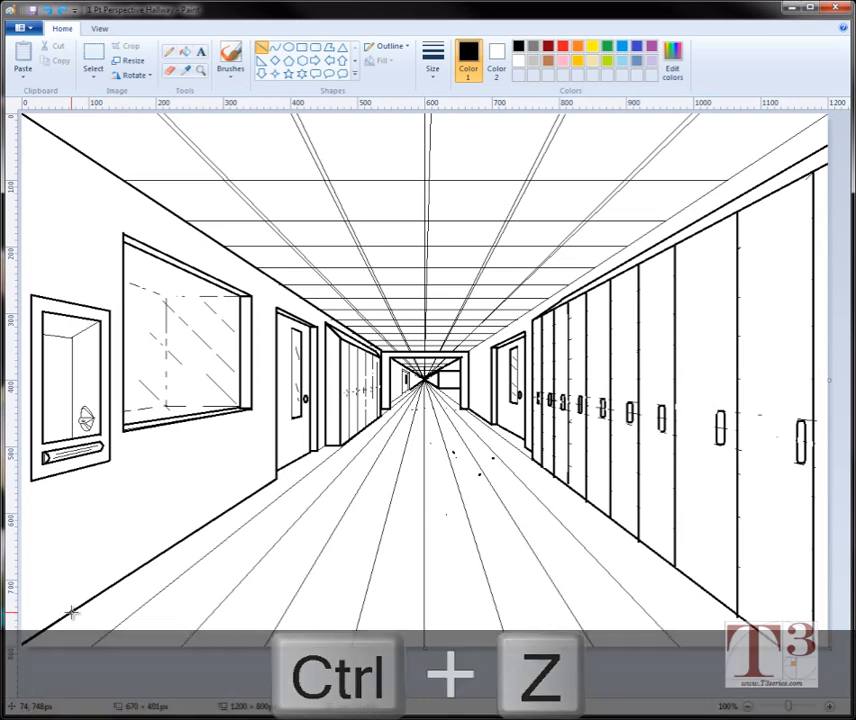
{"action": "left_click_drag", "start_coordinate": [70, 611], "coordinate": [739, 640]}
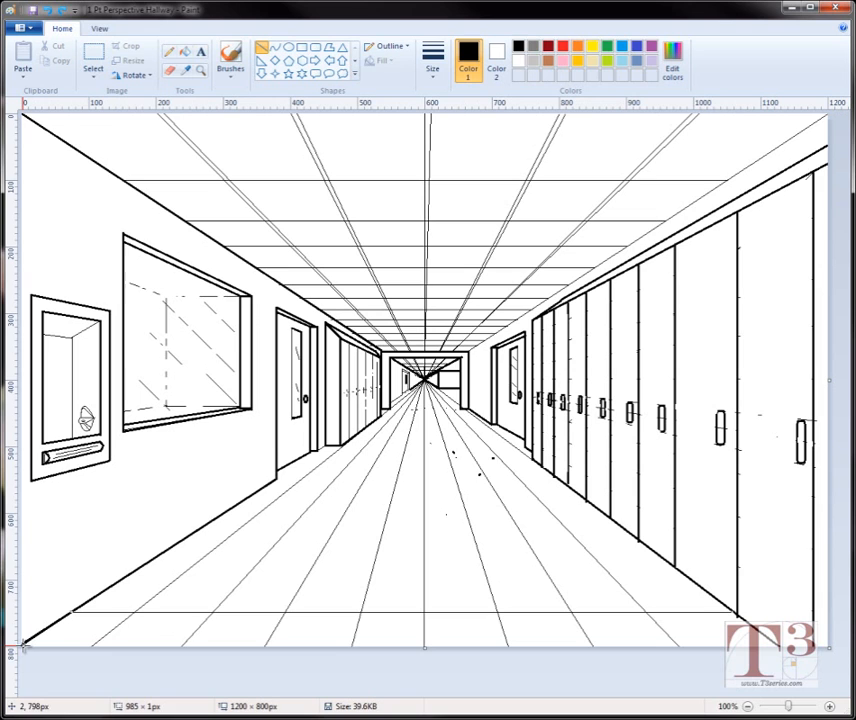
Step: Locate the second tile row with a temporary diagonal from the lower-left floor corner through the center line's crossing, and draw its horizontal line from wall to wall
{"action": "left_click_drag", "start_coordinate": [24, 645], "coordinate": [705, 590]}
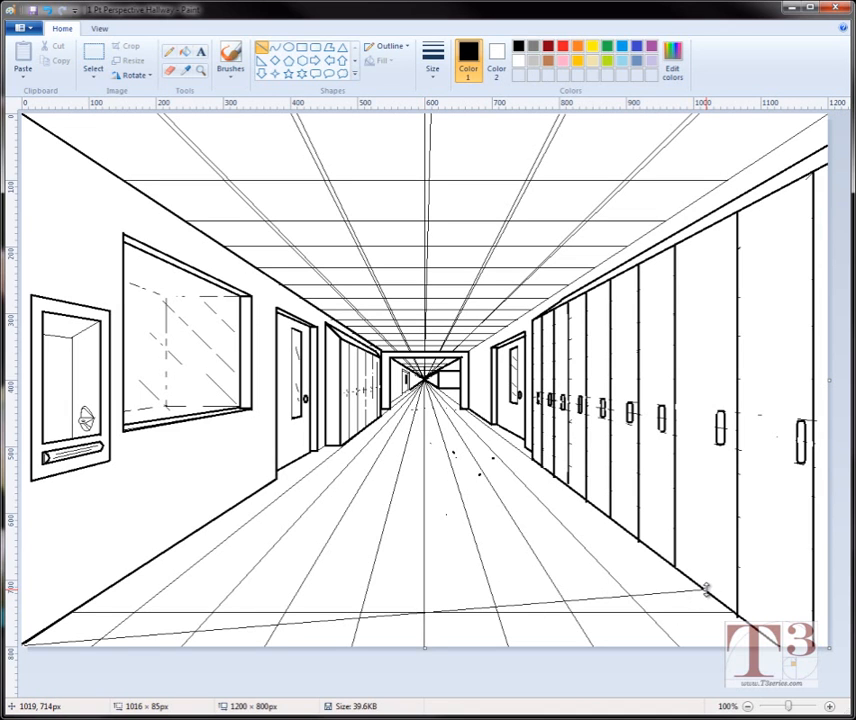
{"action": "key", "text": "ctrl+z"}
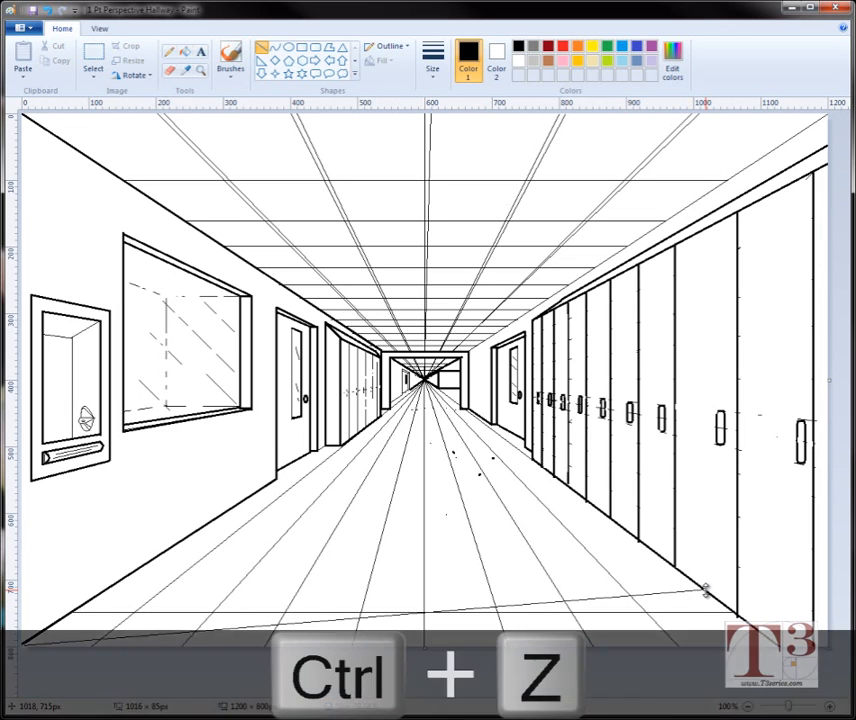
{"action": "left_click_drag", "start_coordinate": [705, 591], "coordinate": [104, 590]}
{"action": "left_click", "coordinate": [64, 575]}
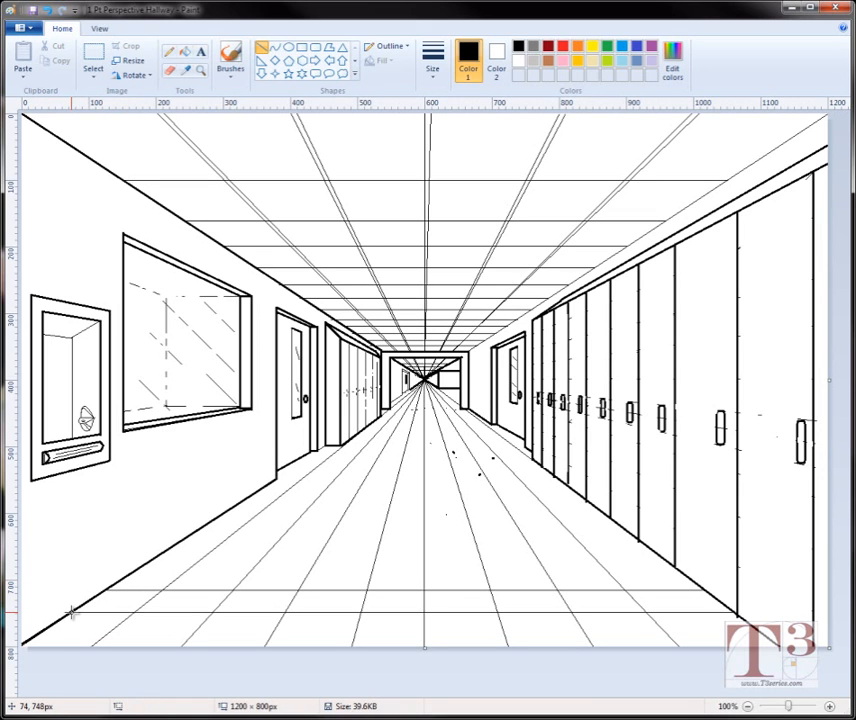
Step: Locate the third tile row with a temporary diagonal from the first row's left end, and draw its horizontal line about 821 px long
{"action": "left_click_drag", "start_coordinate": [72, 612], "coordinate": [676, 573]}
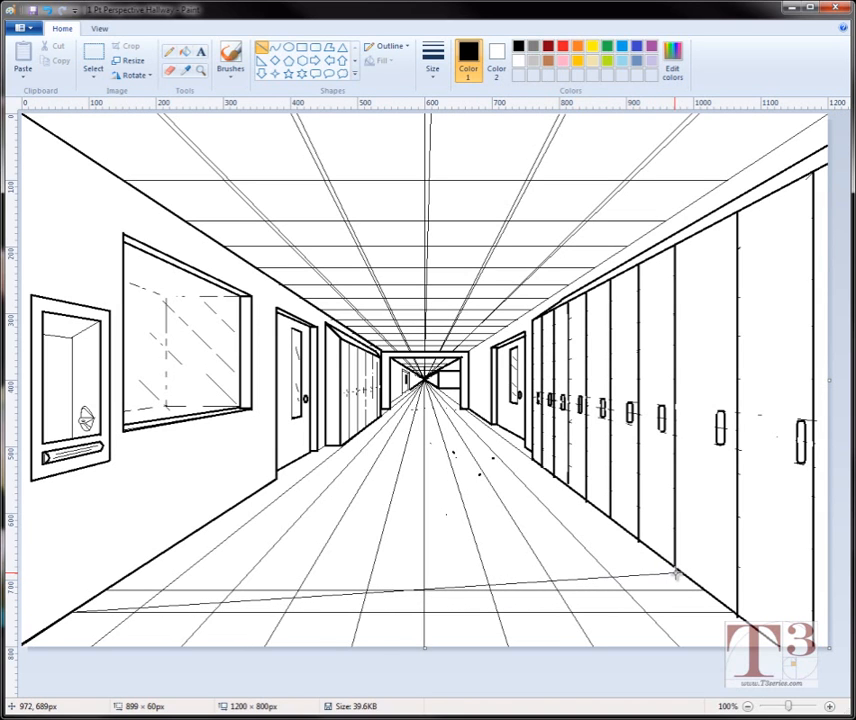
{"action": "left_click_drag", "start_coordinate": [681, 573], "coordinate": [683, 574]}
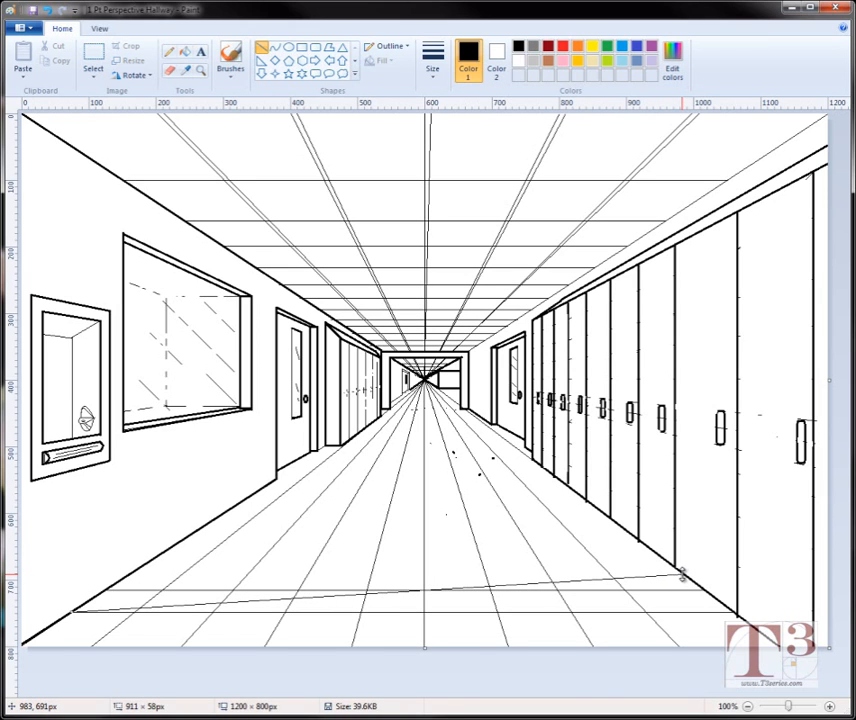
{"action": "key", "text": "ctrl+z"}
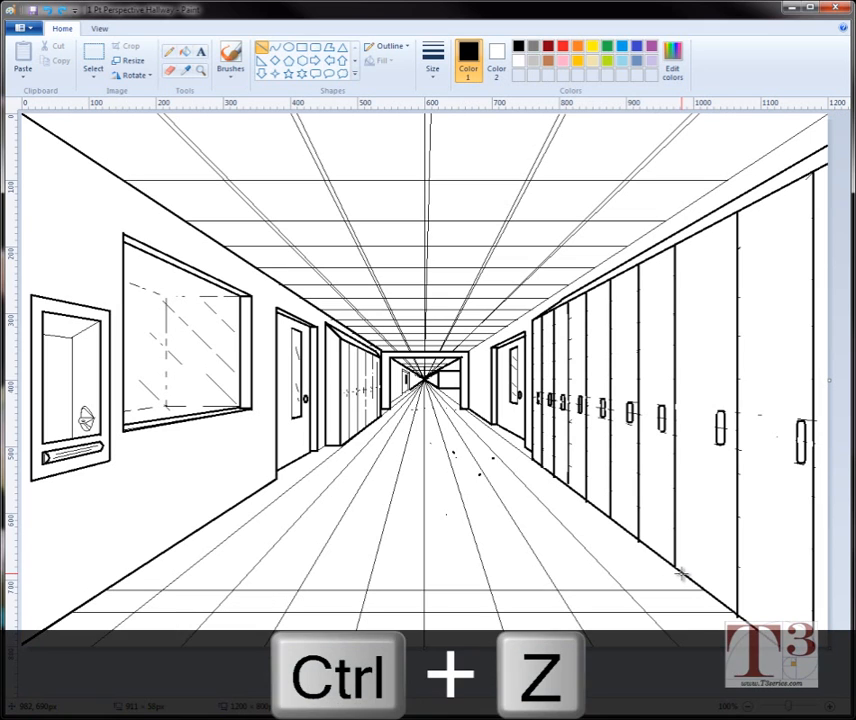
{"action": "left_click_drag", "start_coordinate": [681, 573], "coordinate": [130, 568]}
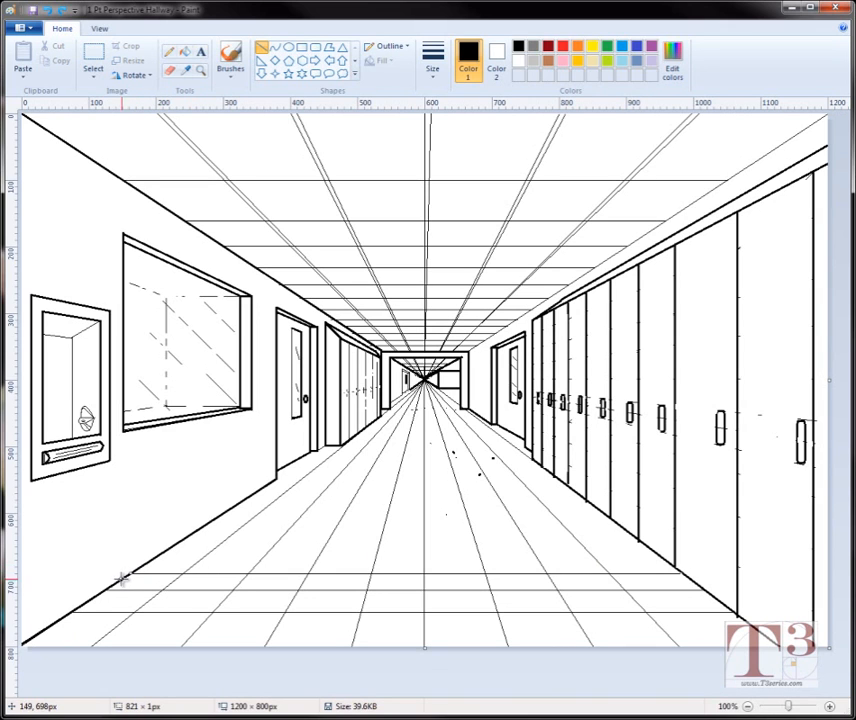
{"action": "left_click", "coordinate": [86, 577]}
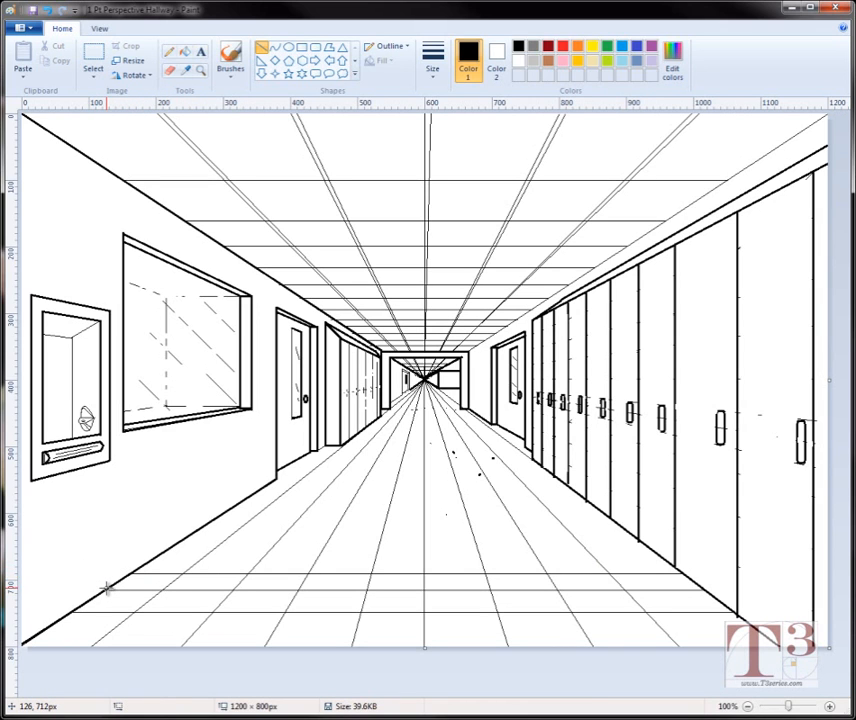
Step: Locate the fourth and fifth tile rows with temporary diagonals, and draw their horizontal lines wall to wall, the fifth about 712 px long
{"action": "left_click_drag", "start_coordinate": [105, 590], "coordinate": [654, 551]}
{"action": "key", "text": "ctrl+z"}
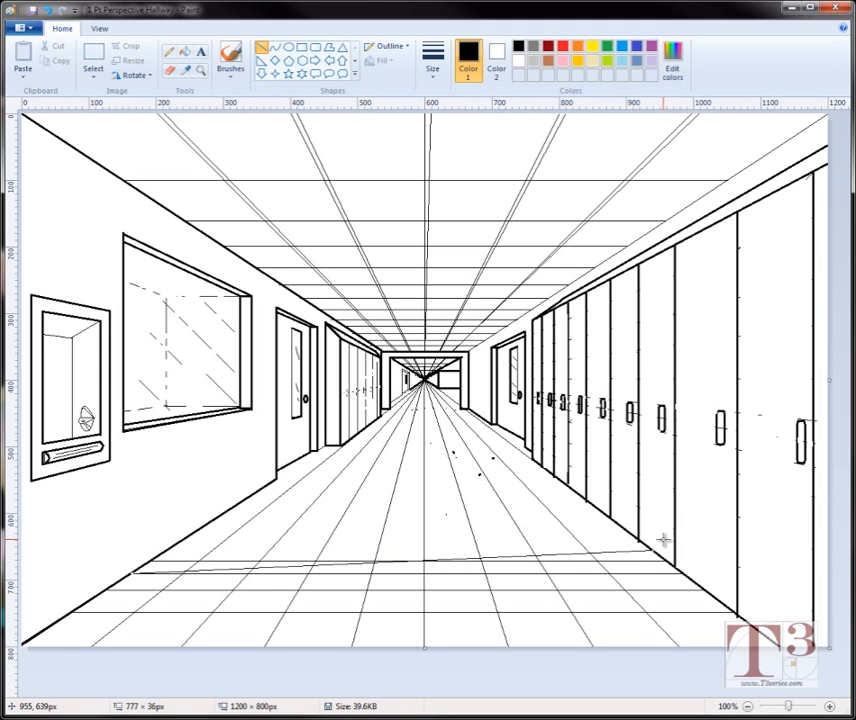
{"action": "key", "text": "ctrl+z"}
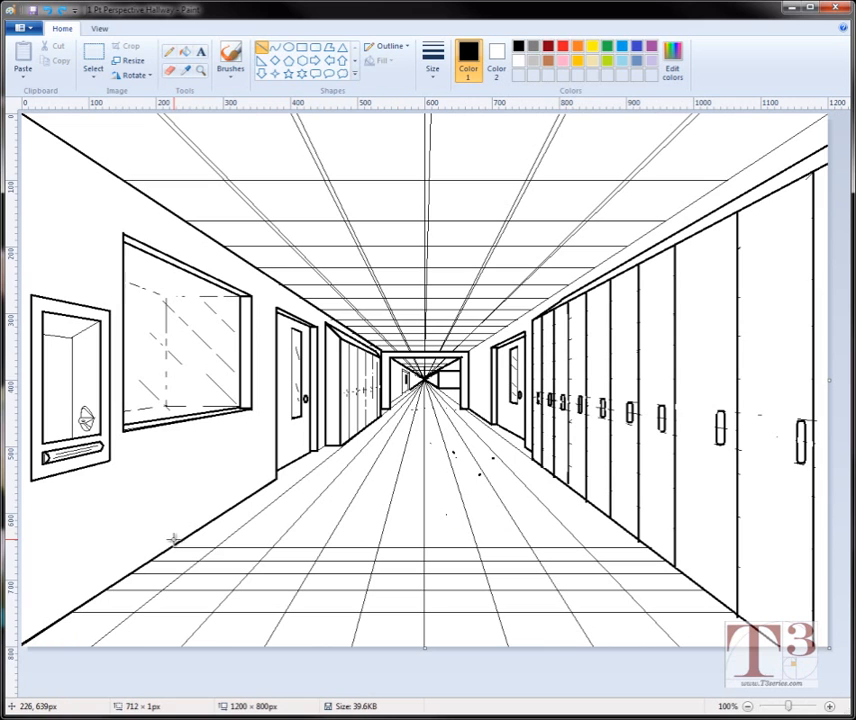
Step: Locate the sixth and seventh tile rows with temporary diagonals through the center line, and draw their horizontal lines, the sixth about 664 px long
{"action": "left_click", "coordinate": [151, 545]}
{"action": "mouse_move", "coordinate": [149, 560]}
{"action": "left_mouse_down"}
{"action": "mouse_move", "coordinate": [539, 550]}
{"action": "mouse_move", "coordinate": [634, 536]}
{"action": "left_mouse_up"}
{"action": "key", "text": "ctrl+z"}
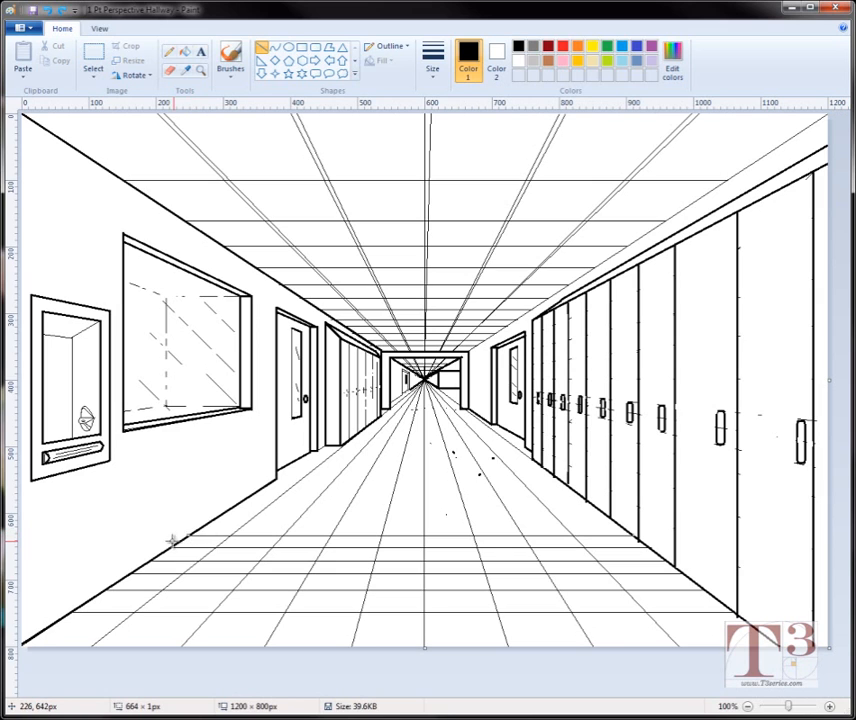
{"action": "left_click_drag", "start_coordinate": [171, 547], "coordinate": [620, 524]}
{"action": "key", "text": "ctrl+z"}
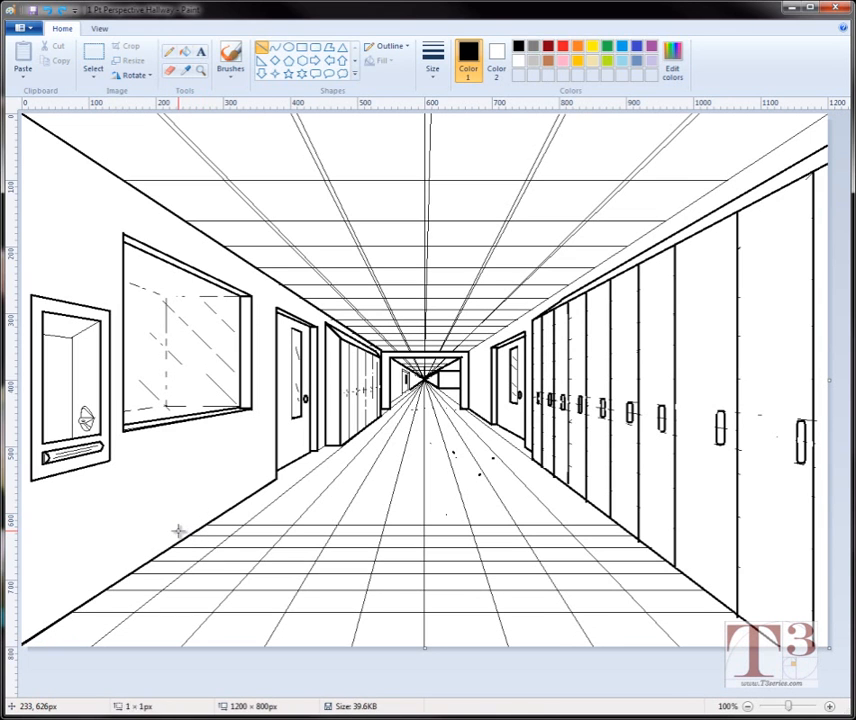
Step: Locate the eighth and ninth tile rows with temporary diagonals, and draw their horizontal lines wall to wall, the ninth about 555 px long
{"action": "mouse_move", "coordinate": [190, 537]}
{"action": "left_mouse_down"}
{"action": "mouse_move", "coordinate": [266, 539]}
{"action": "mouse_move", "coordinate": [453, 507]}
{"action": "mouse_move", "coordinate": [594, 518]}
{"action": "mouse_move", "coordinate": [603, 516]}
{"action": "mouse_move", "coordinate": [598, 509]}
{"action": "mouse_move", "coordinate": [611, 519]}
{"action": "left_mouse_up"}
{"action": "key", "text": "ctrl+z"}
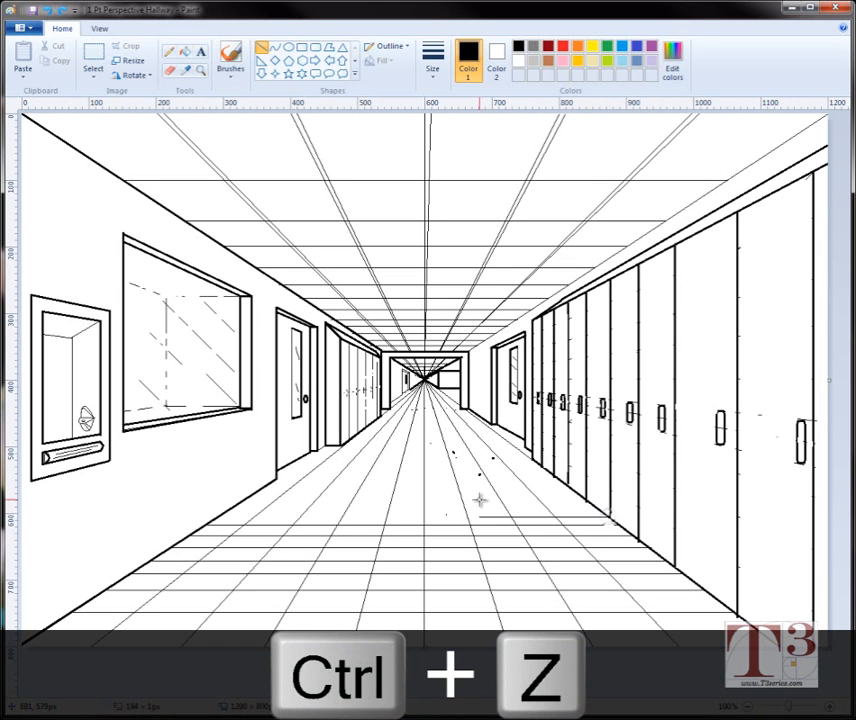
{"action": "left_click", "coordinate": [197, 518]}
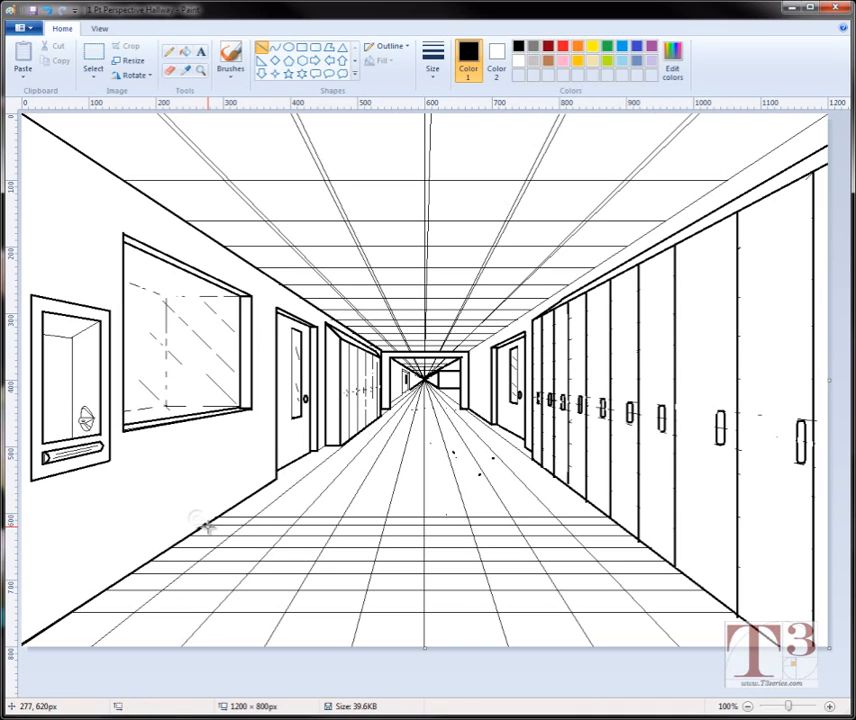
{"action": "left_click_drag", "start_coordinate": [206, 524], "coordinate": [602, 509]}
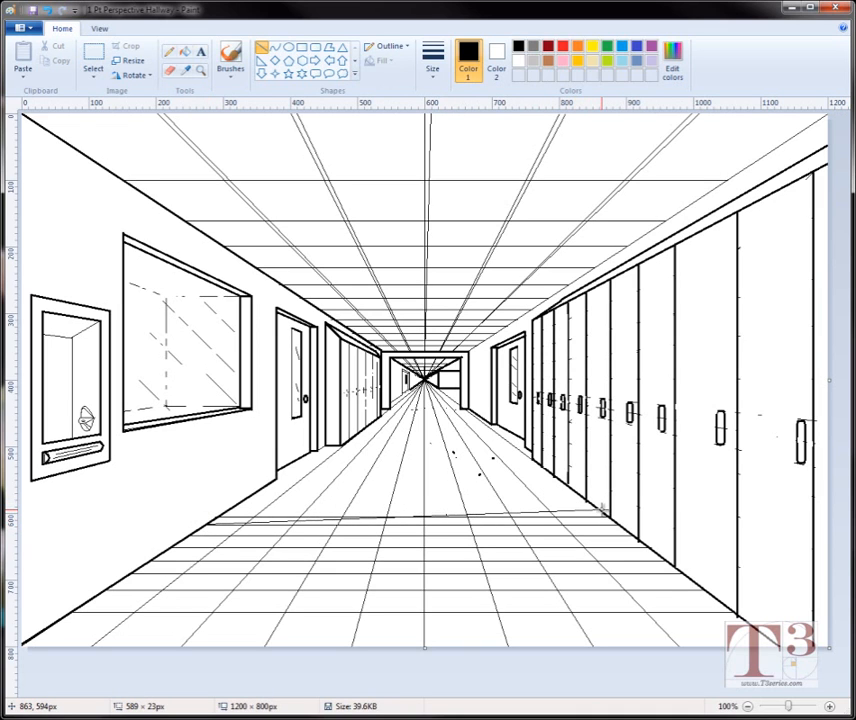
{"action": "key", "text": "ctrl+z"}
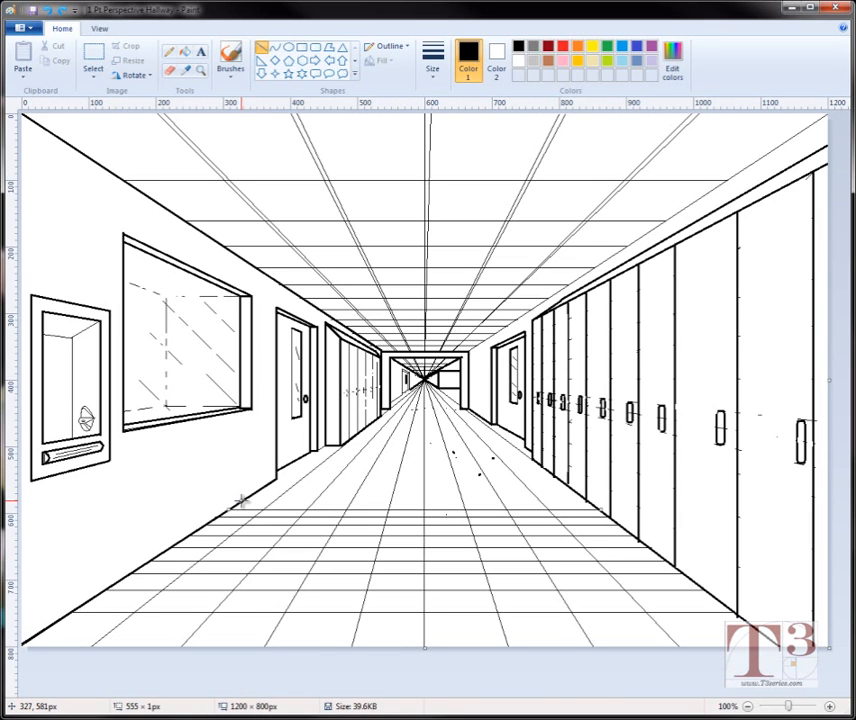
{"action": "left_click", "coordinate": [222, 481]}
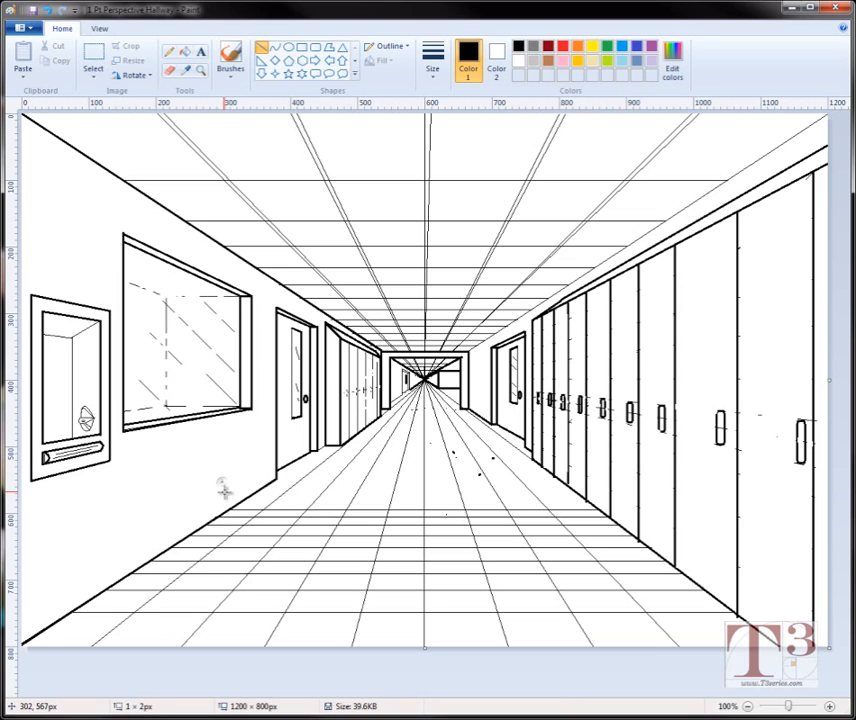
{"action": "key", "text": "ctrl+z"}
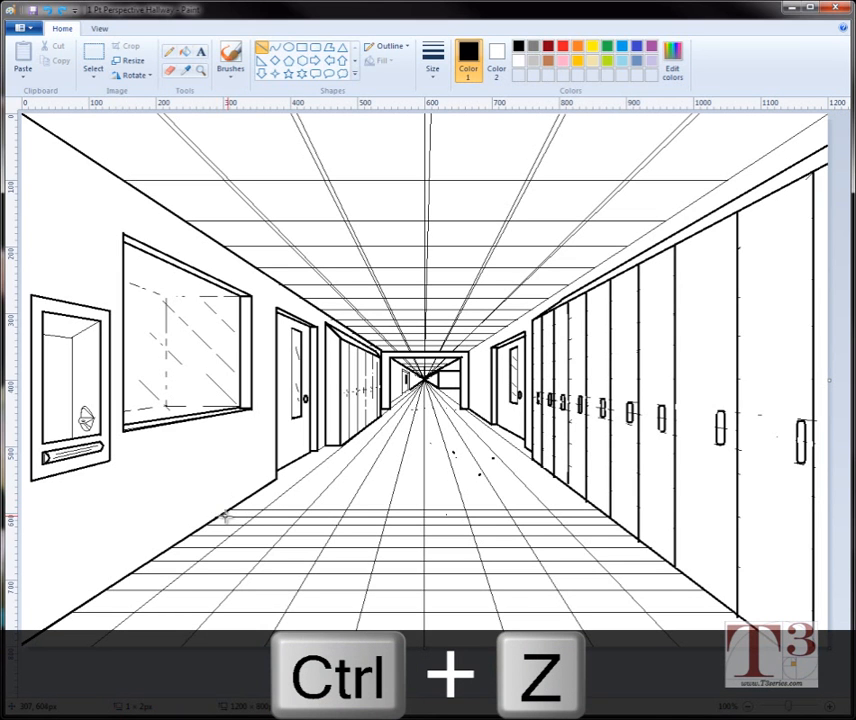
Step: Locate the tenth and eleventh tile rows with temporary diagonals, and draw their horizontal lines about 527 and 490 px long
{"action": "left_click_drag", "start_coordinate": [215, 516], "coordinate": [589, 504]}
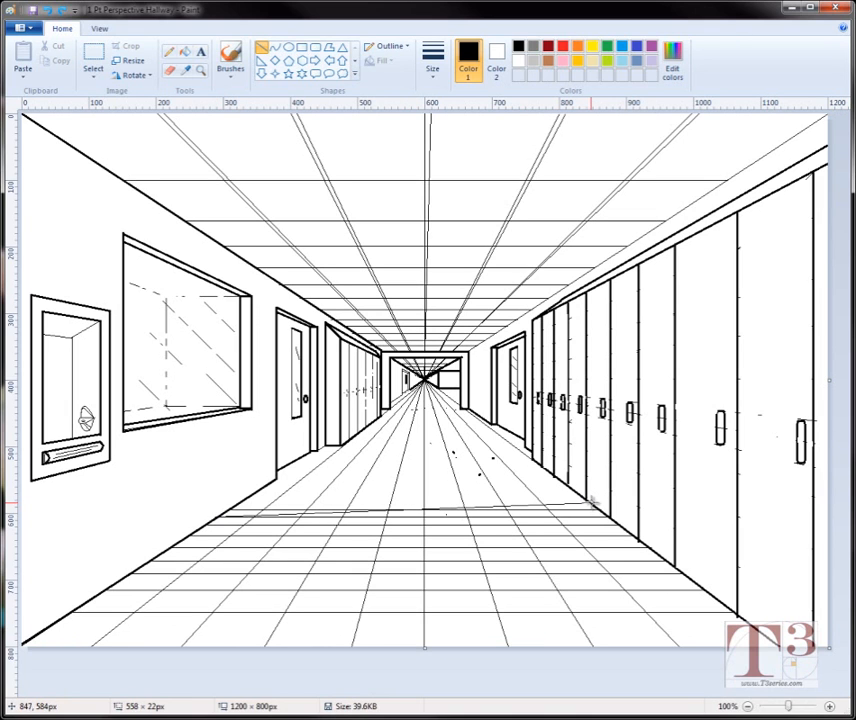
{"action": "key", "text": "ctrl+z"}
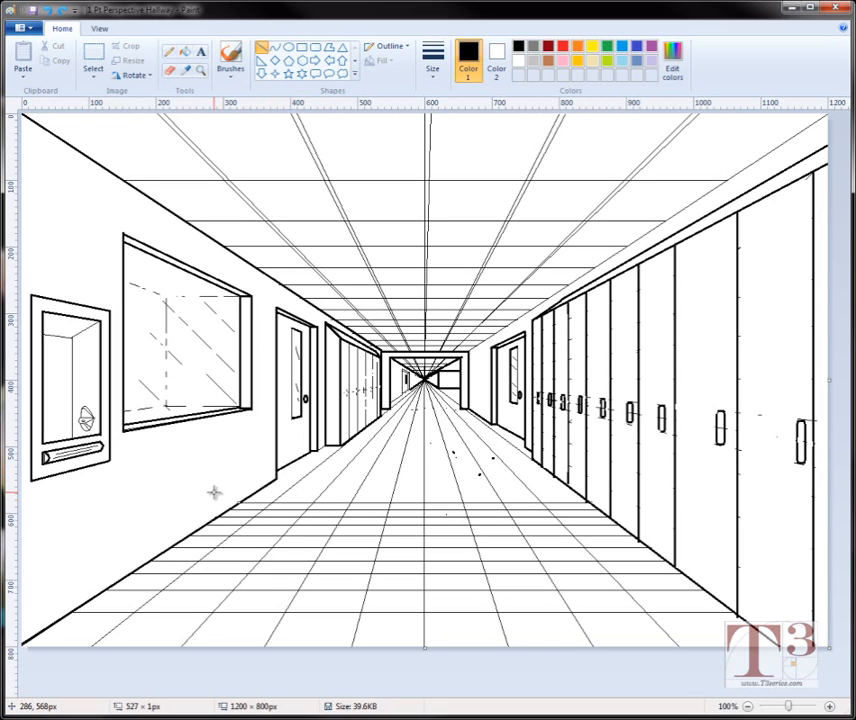
{"action": "left_click_drag", "start_coordinate": [229, 510], "coordinate": [580, 495]}
{"action": "key", "text": "ctrl+z"}
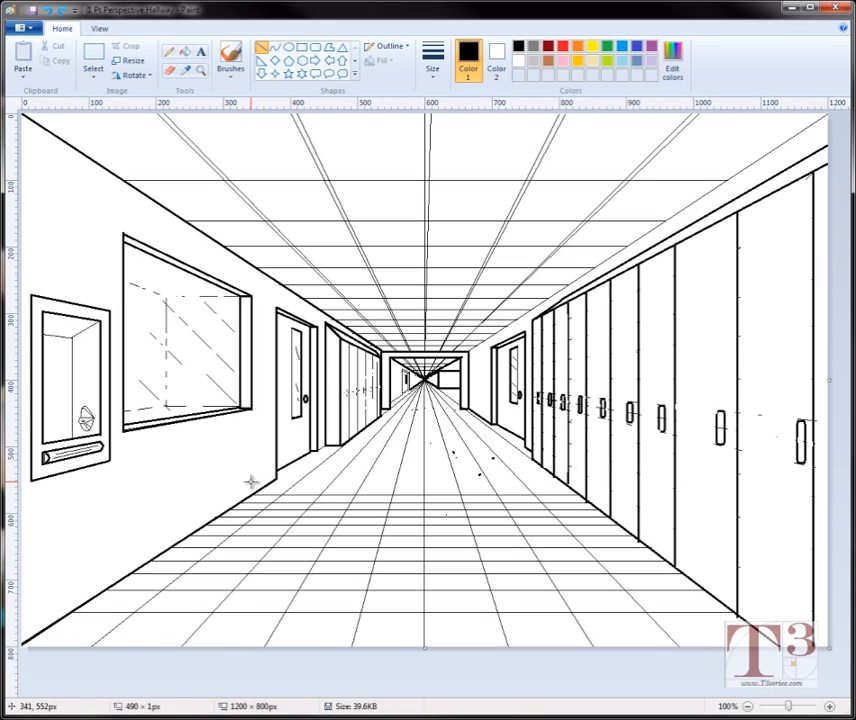
Step: Locate the twelfth and thirteenth tile rows with temporary diagonals, and draw their horizontal lines, the thirteenth about 434 px long
{"action": "left_click_drag", "start_coordinate": [240, 502], "coordinate": [572, 487]}
{"action": "key", "text": "ctrl+z"}
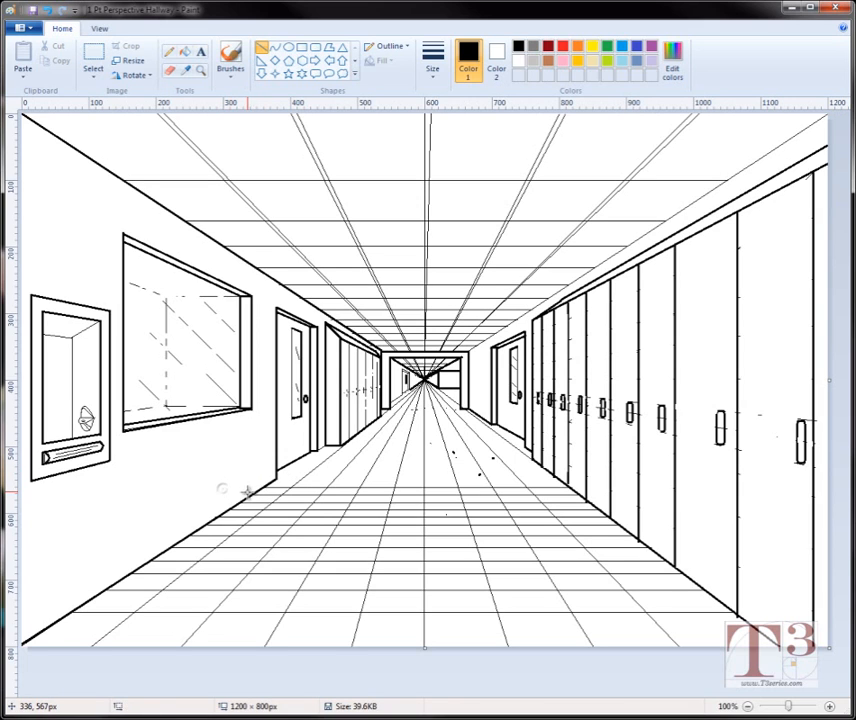
{"action": "left_click_drag", "start_coordinate": [253, 493], "coordinate": [563, 481]}
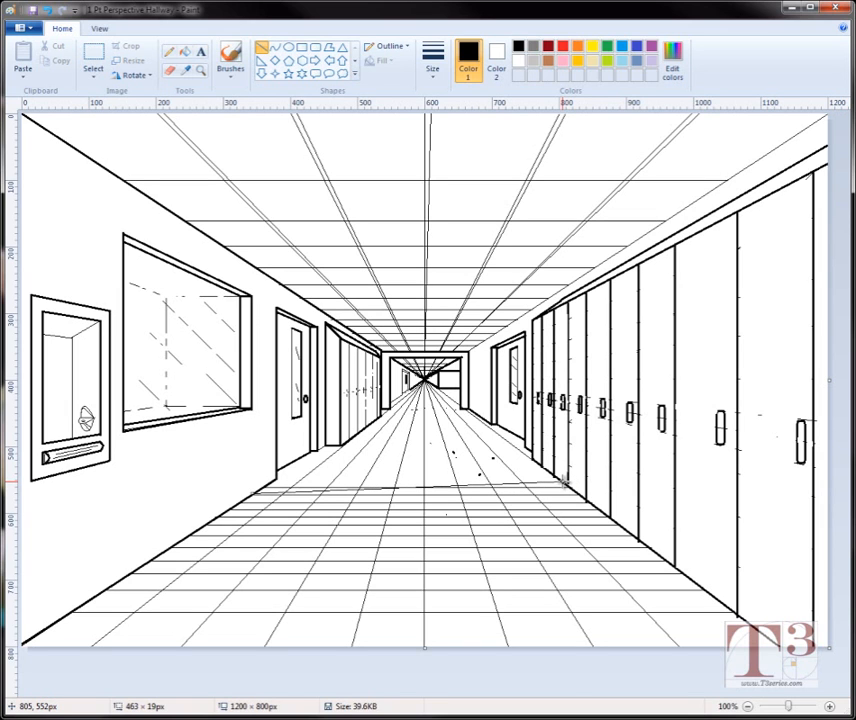
{"action": "key", "text": "ctrl+z"}
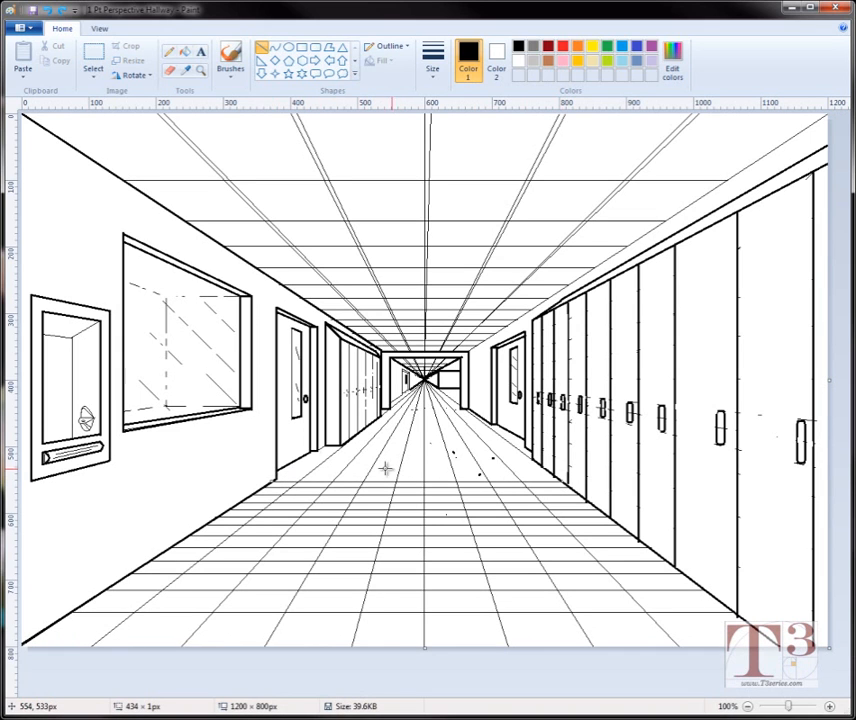
Step: Draw freehand-spaced partial horizontal tile lines on the distant floor, from beyond the thirteenth row to just before the far doorway
{"action": "left_click", "coordinate": [250, 457]}
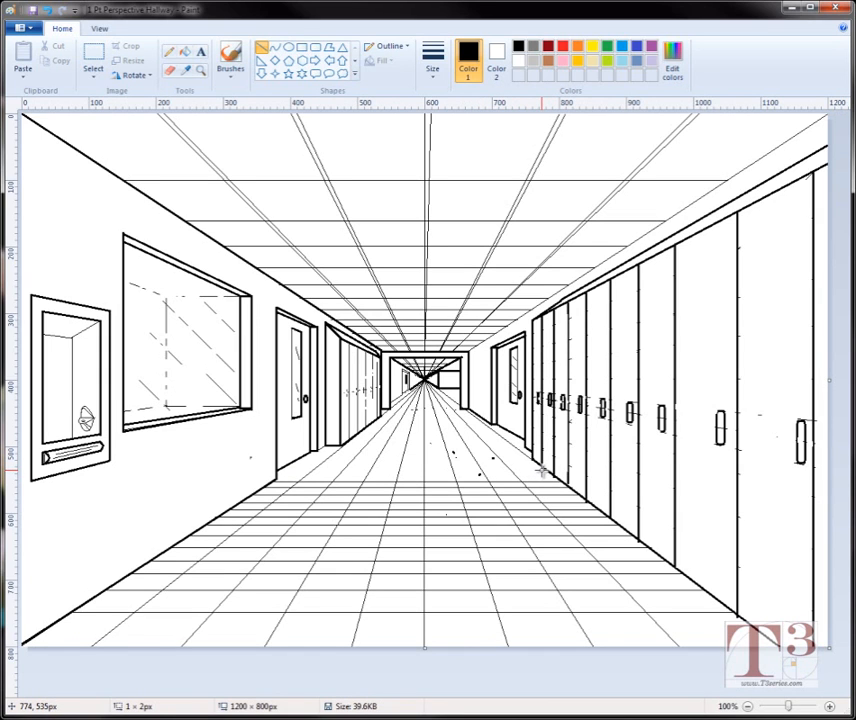
{"action": "left_click_drag", "start_coordinate": [543, 470], "coordinate": [398, 460]}
{"action": "left_click_drag", "start_coordinate": [321, 455], "coordinate": [438, 454]}
{"action": "mouse_move", "coordinate": [507, 433]}
{"action": "left_mouse_down"}
{"action": "mouse_move", "coordinate": [425, 430]}
{"action": "mouse_move", "coordinate": [437, 442]}
{"action": "mouse_move", "coordinate": [474, 421]}
{"action": "left_mouse_up"}
{"action": "mouse_move", "coordinate": [474, 409]}
{"action": "left_mouse_down"}
{"action": "mouse_move", "coordinate": [389, 408]}
{"action": "mouse_move", "coordinate": [456, 418]}
{"action": "mouse_move", "coordinate": [437, 423]}
{"action": "left_mouse_up"}
{"action": "key", "text": "ctrl+z"}
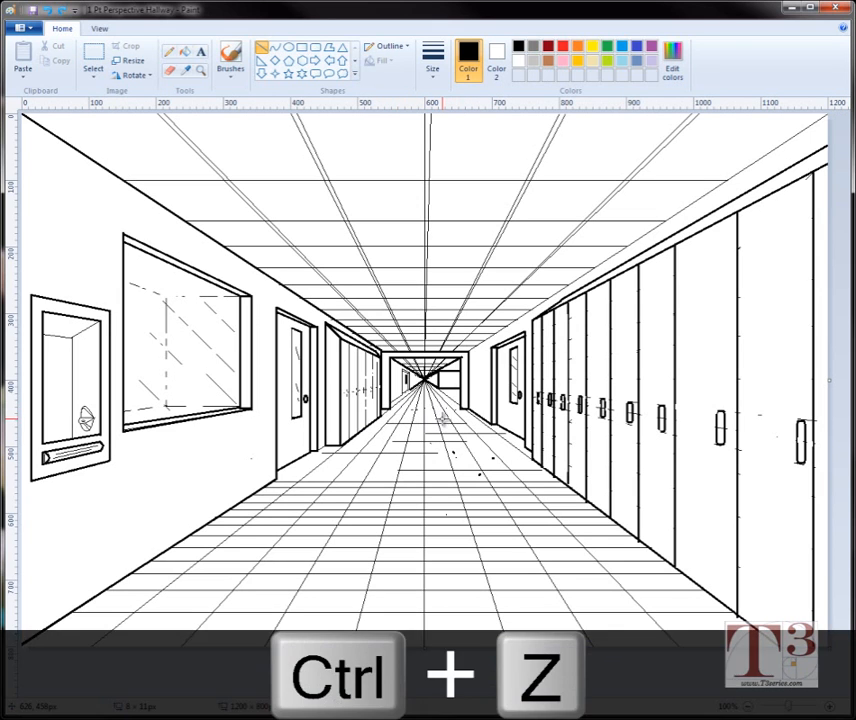
{"action": "left_click_drag", "start_coordinate": [382, 419], "coordinate": [463, 417]}
{"action": "key", "text": "ctrl+z"}
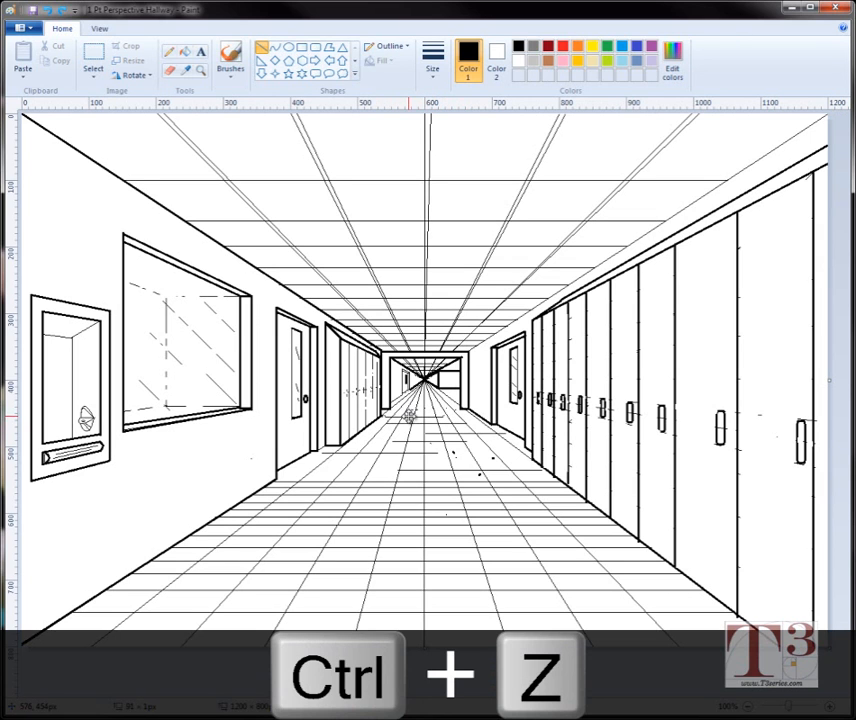
Step: Add closely spaced short horizontal tile lines inside the far doorway, including ones about 66 and 67 px long
{"action": "left_click_drag", "start_coordinate": [407, 404], "coordinate": [447, 398]}
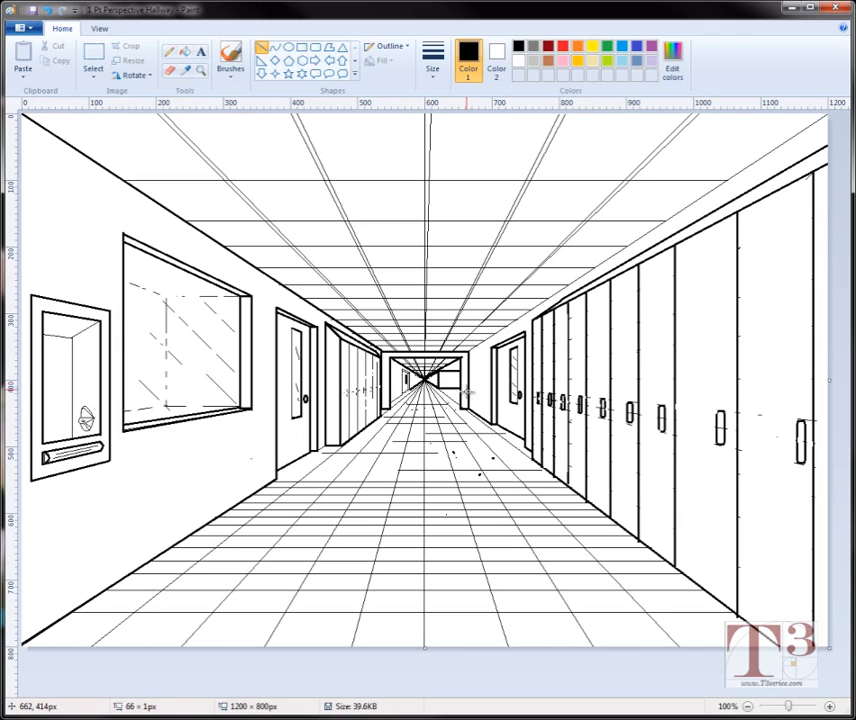
{"action": "left_click_drag", "start_coordinate": [434, 393], "coordinate": [416, 394]}
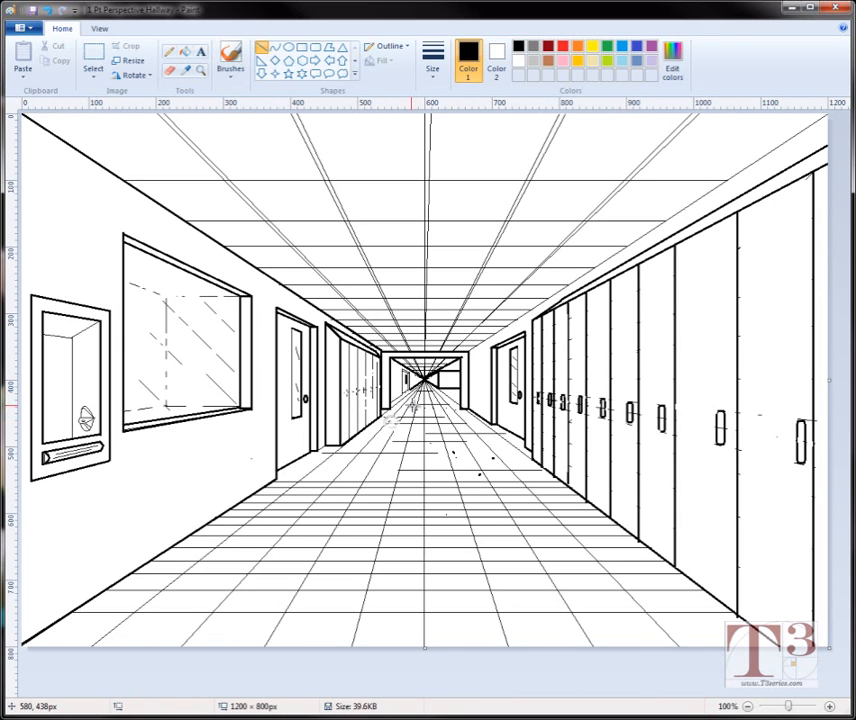
{"action": "left_click_drag", "start_coordinate": [417, 398], "coordinate": [449, 407]}
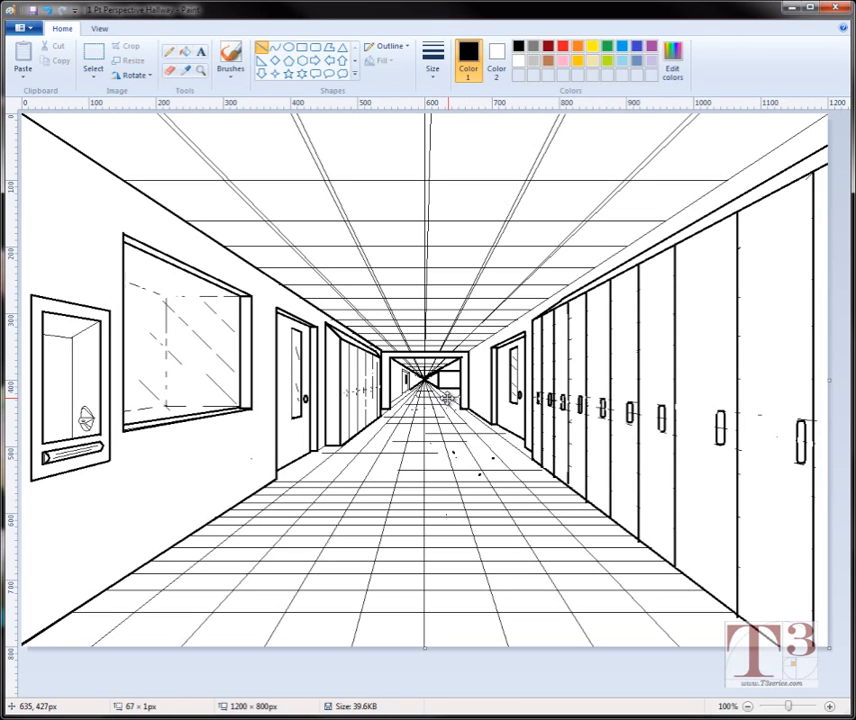
{"action": "left_click_drag", "start_coordinate": [407, 405], "coordinate": [460, 396]}
{"action": "key", "text": "ctrl+z"}
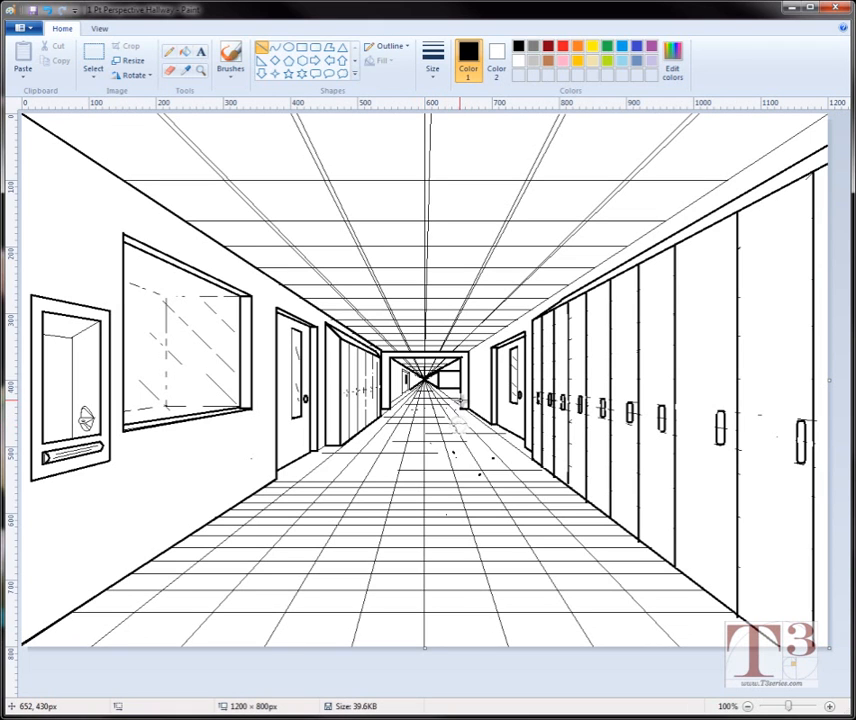
{"action": "left_click_drag", "start_coordinate": [462, 393], "coordinate": [424, 392]}
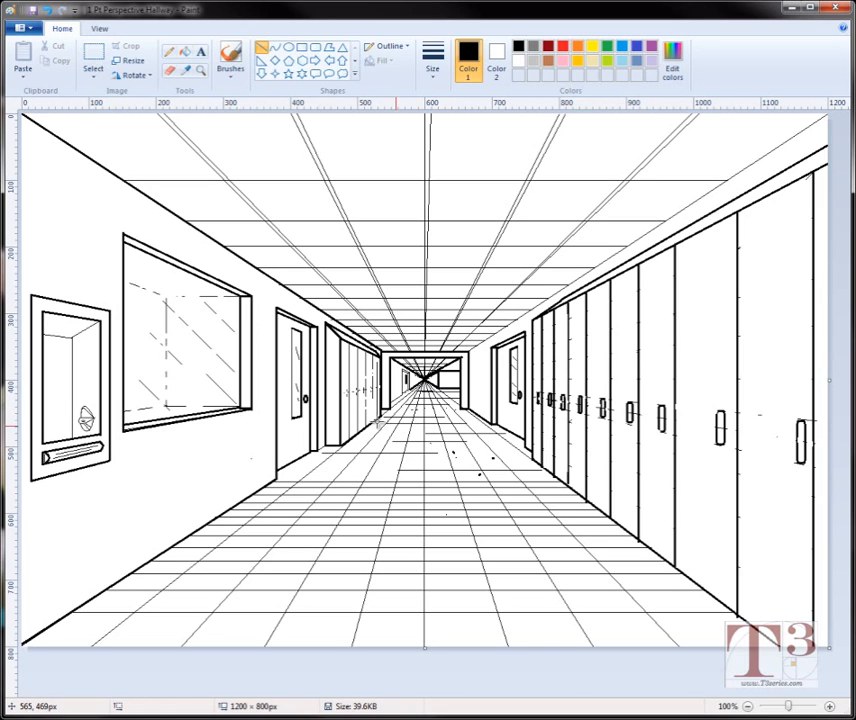
Step: Add more partial horizontal tile lines on the distant floor, mostly beside the left wall, including ones about 83 and 148 px long
{"action": "left_click_drag", "start_coordinate": [373, 429], "coordinate": [424, 431]}
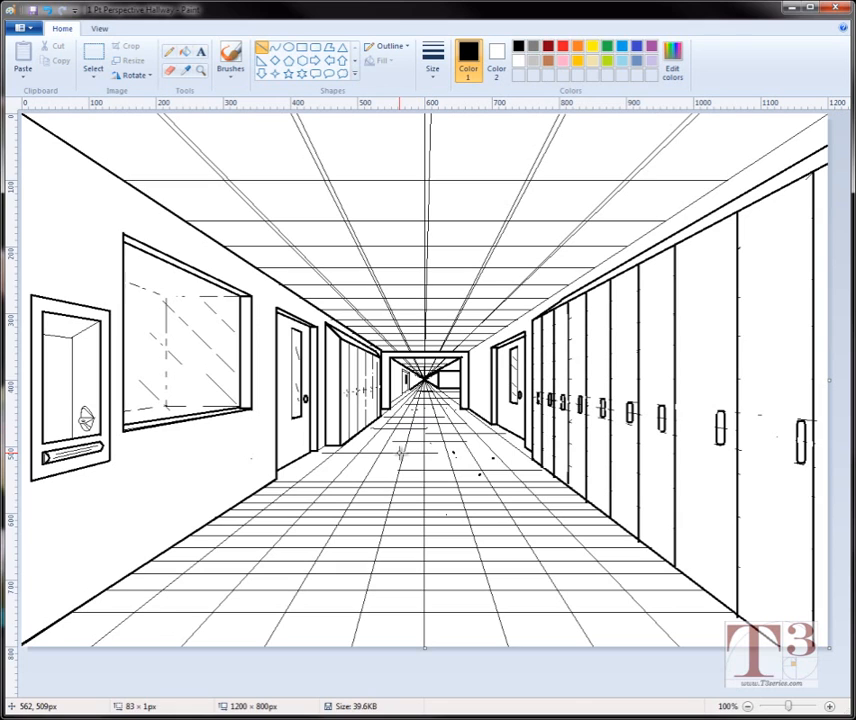
{"action": "left_click", "coordinate": [400, 450]}
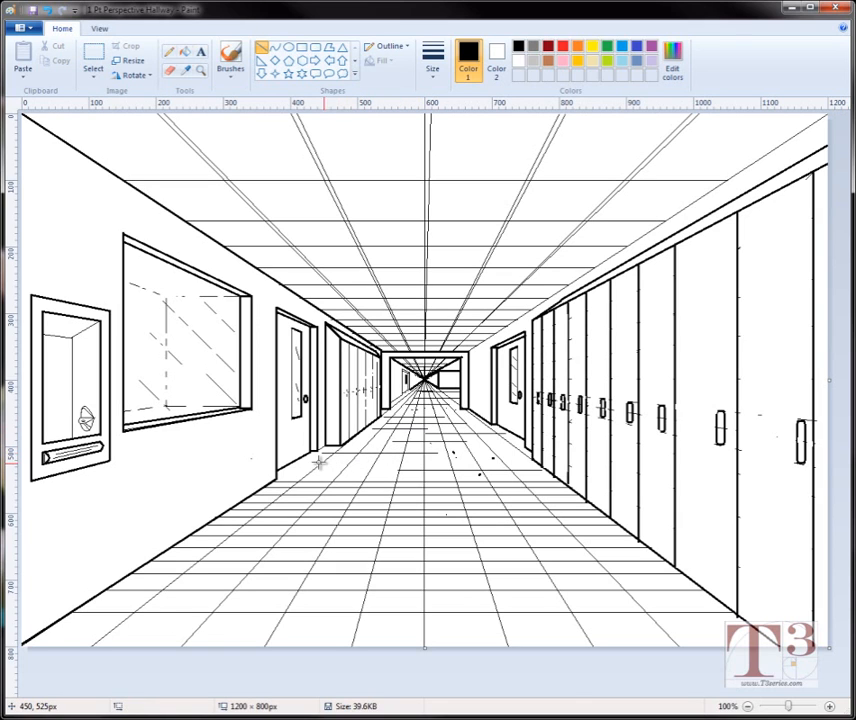
{"action": "left_click_drag", "start_coordinate": [312, 460], "coordinate": [400, 468]}
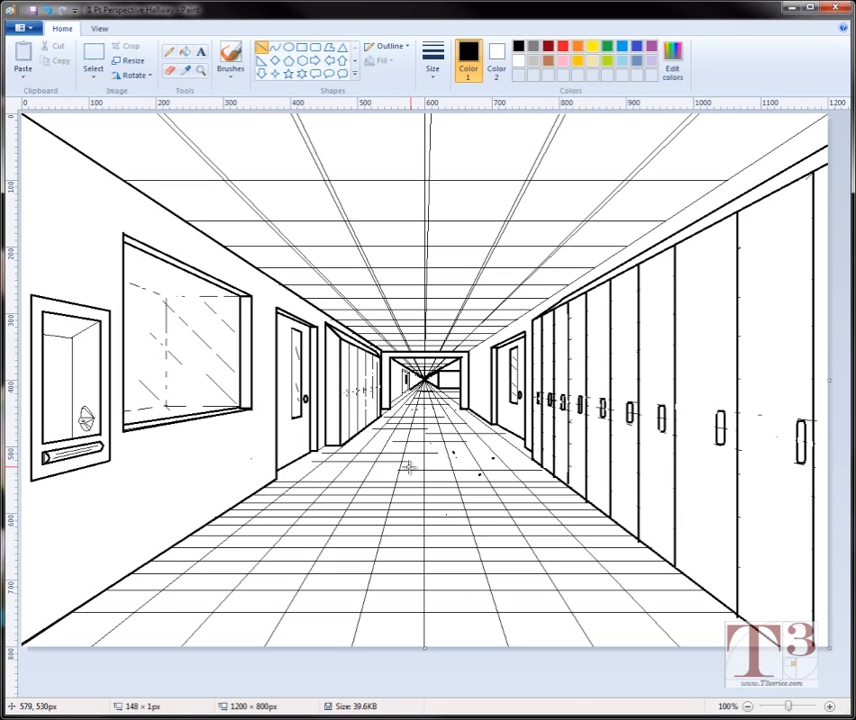
{"action": "left_click", "coordinate": [467, 492]}
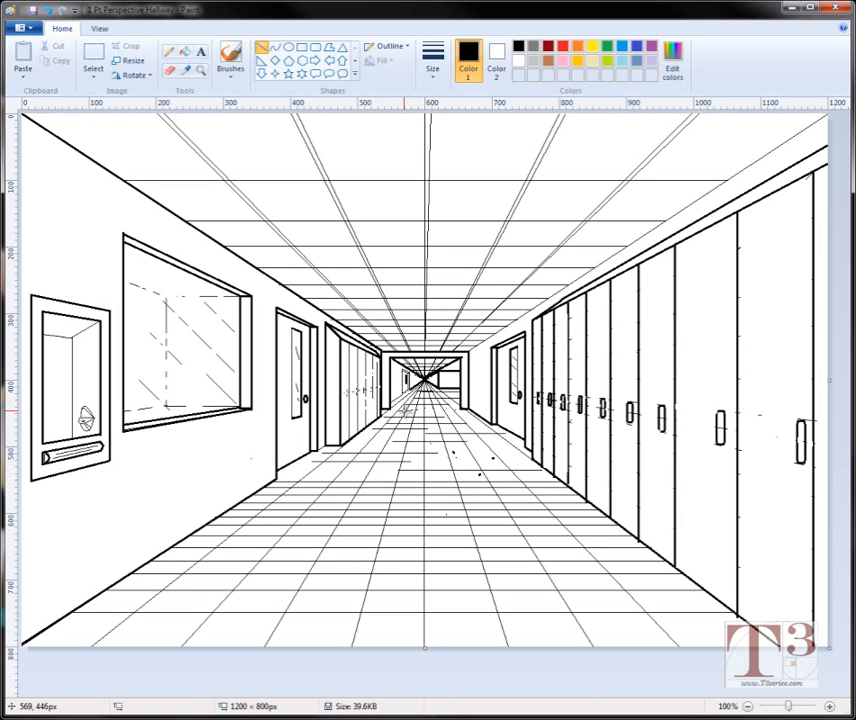
{"action": "left_click_drag", "start_coordinate": [404, 407], "coordinate": [462, 412]}
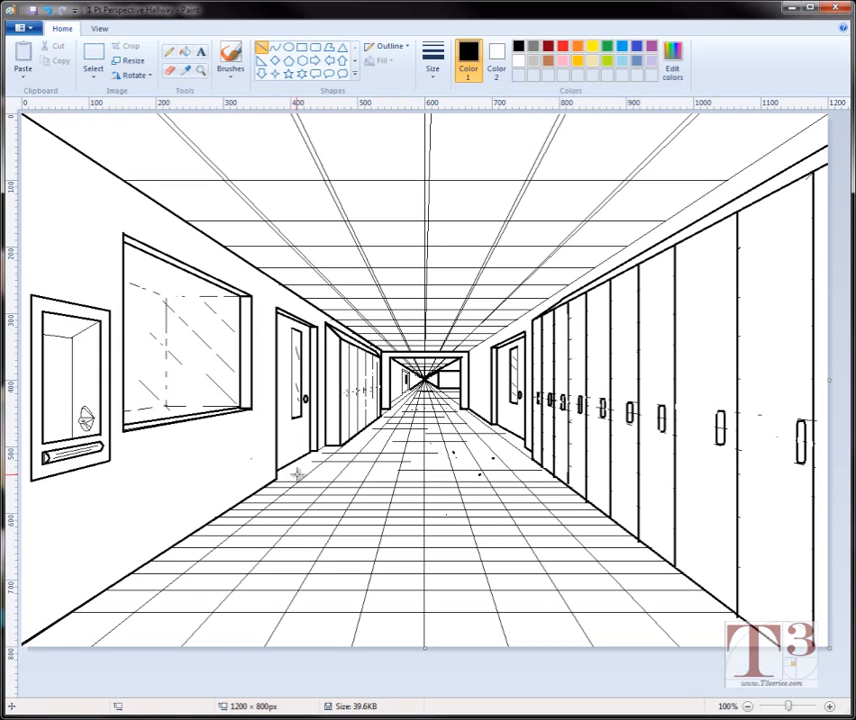
{"action": "left_click_drag", "start_coordinate": [298, 470], "coordinate": [385, 477]}
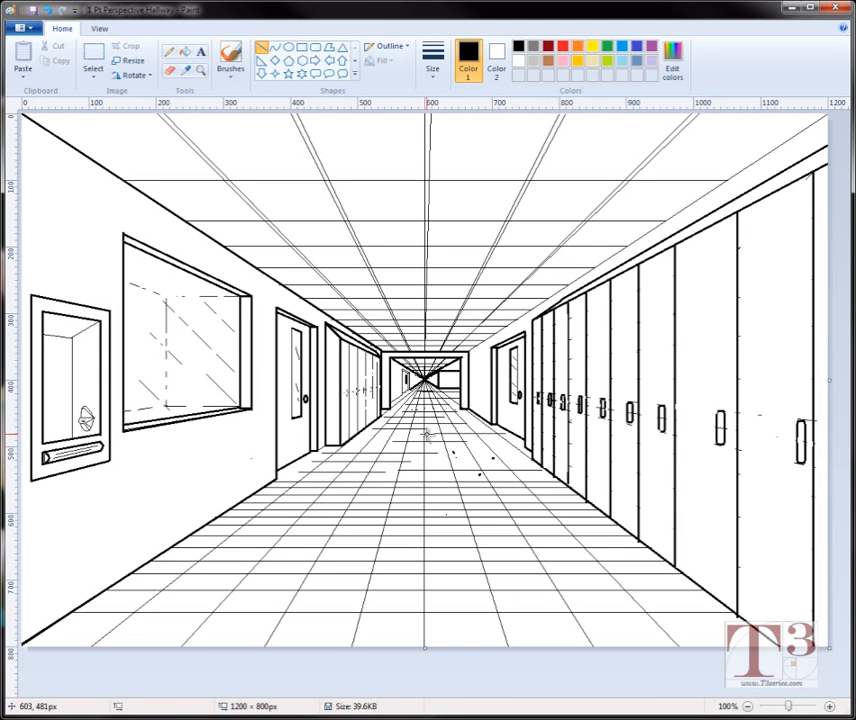
Step: Erase short gaps in the crowded floor tile lines near the vanishing point, inside and just in front of the far doorway
{"action": "left_click", "coordinate": [169, 69]}
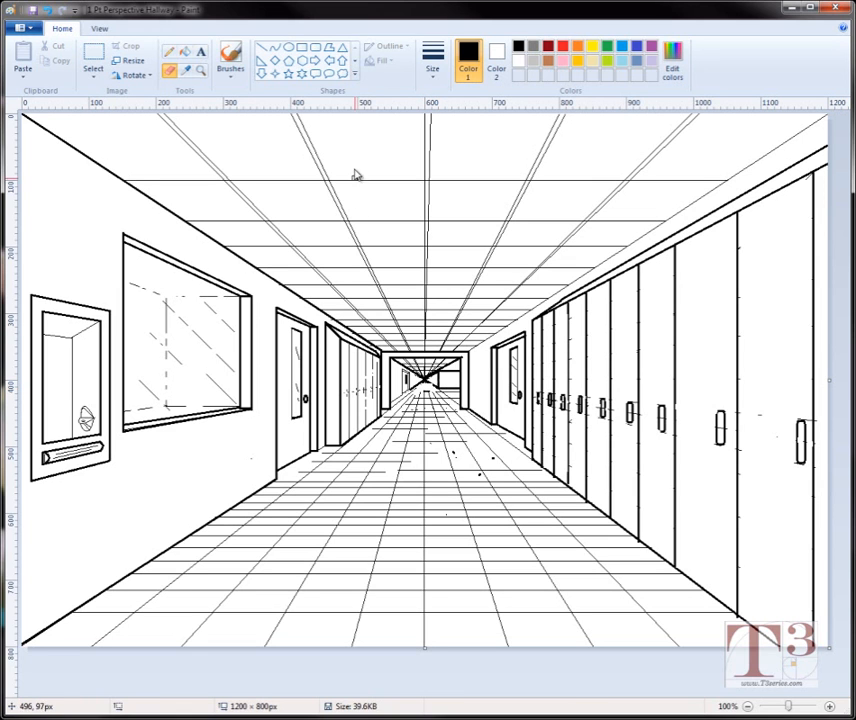
{"action": "left_click", "coordinate": [200, 71]}
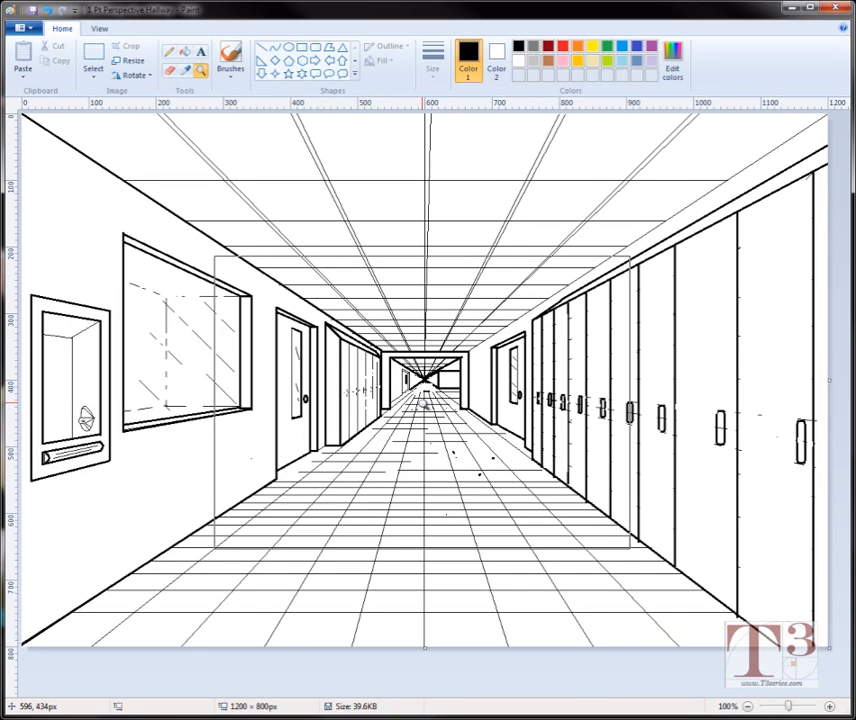
{"action": "left_click", "coordinate": [424, 405]}
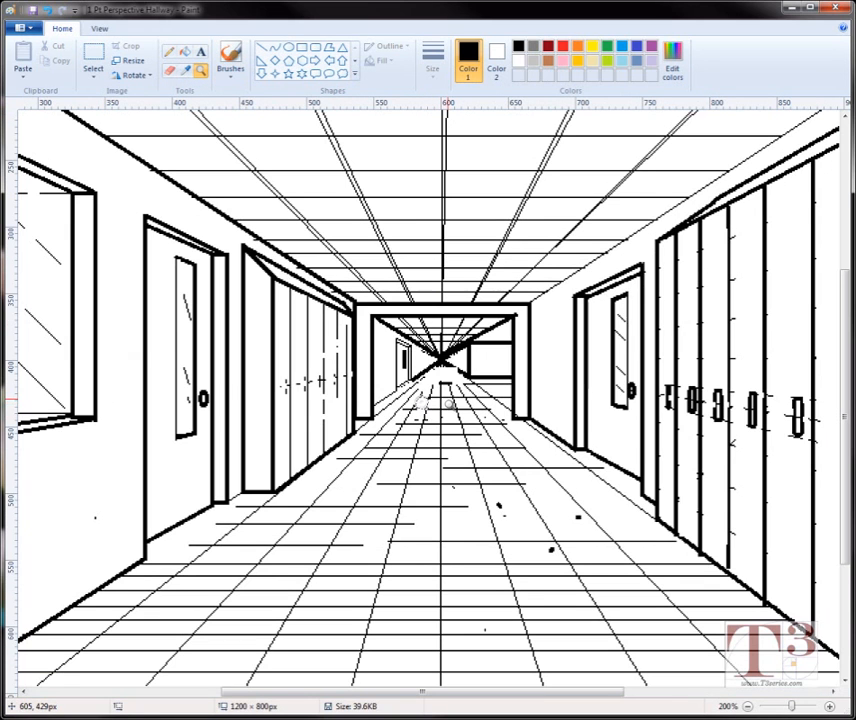
{"action": "left_click", "coordinate": [169, 73]}
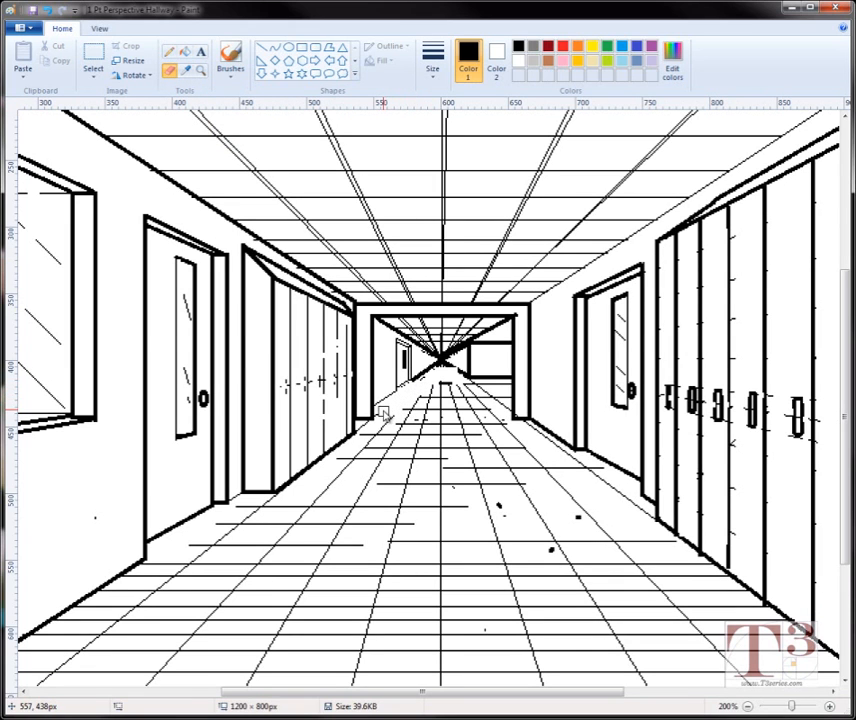
{"action": "mouse_move", "coordinate": [401, 418]}
{"action": "left_mouse_down"}
{"action": "mouse_move", "coordinate": [448, 406]}
{"action": "mouse_move", "coordinate": [450, 395]}
{"action": "mouse_move", "coordinate": [474, 397]}
{"action": "left_mouse_up"}
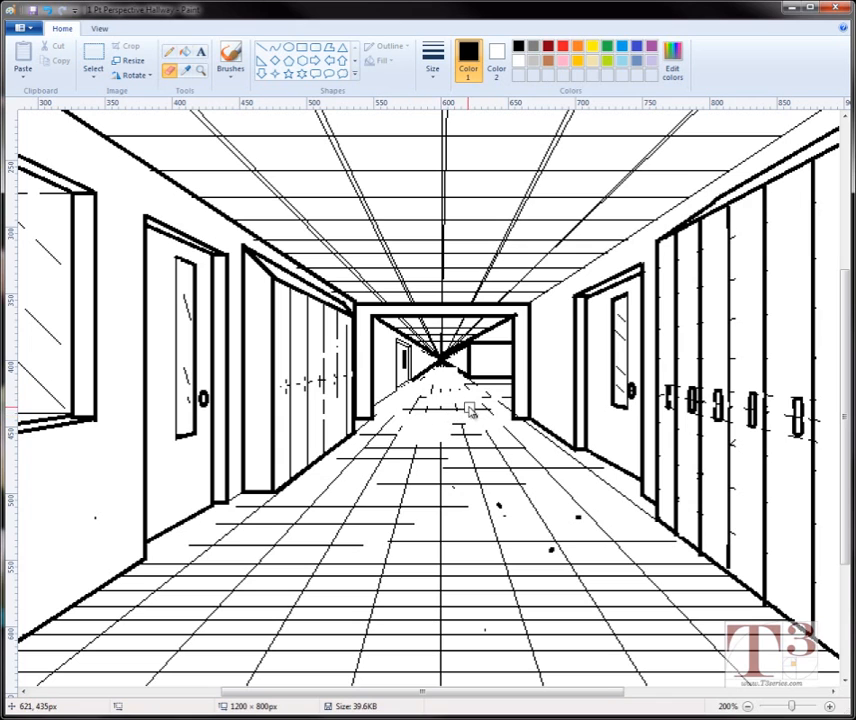
{"action": "mouse_move", "coordinate": [403, 443]}
{"action": "left_mouse_down"}
{"action": "mouse_move", "coordinate": [516, 453]}
{"action": "mouse_move", "coordinate": [545, 468]}
{"action": "mouse_move", "coordinate": [460, 472]}
{"action": "left_mouse_up"}
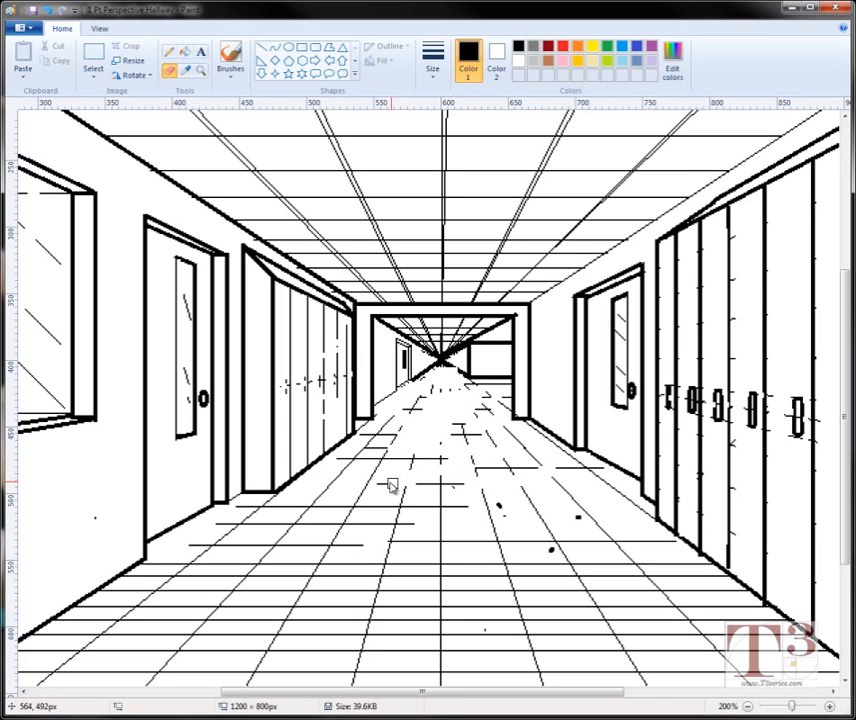
Step: Erase scattered gaps in the mid-distance floor tile lines from wall to wall, with fewer breaks toward the viewer
{"action": "mouse_move", "coordinate": [342, 468]}
{"action": "left_mouse_down"}
{"action": "mouse_move", "coordinate": [315, 502]}
{"action": "mouse_move", "coordinate": [353, 503]}
{"action": "mouse_move", "coordinate": [381, 490]}
{"action": "mouse_move", "coordinate": [408, 505]}
{"action": "mouse_move", "coordinate": [586, 516]}
{"action": "mouse_move", "coordinate": [565, 533]}
{"action": "mouse_move", "coordinate": [594, 543]}
{"action": "mouse_move", "coordinate": [492, 573]}
{"action": "left_mouse_up"}
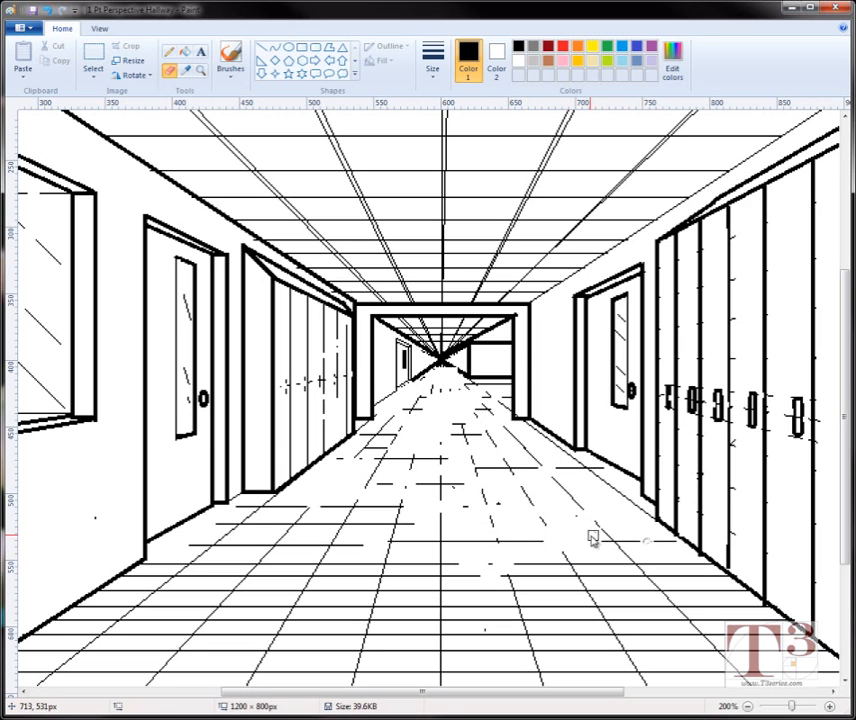
{"action": "left_click_drag", "start_coordinate": [492, 532], "coordinate": [454, 537]}
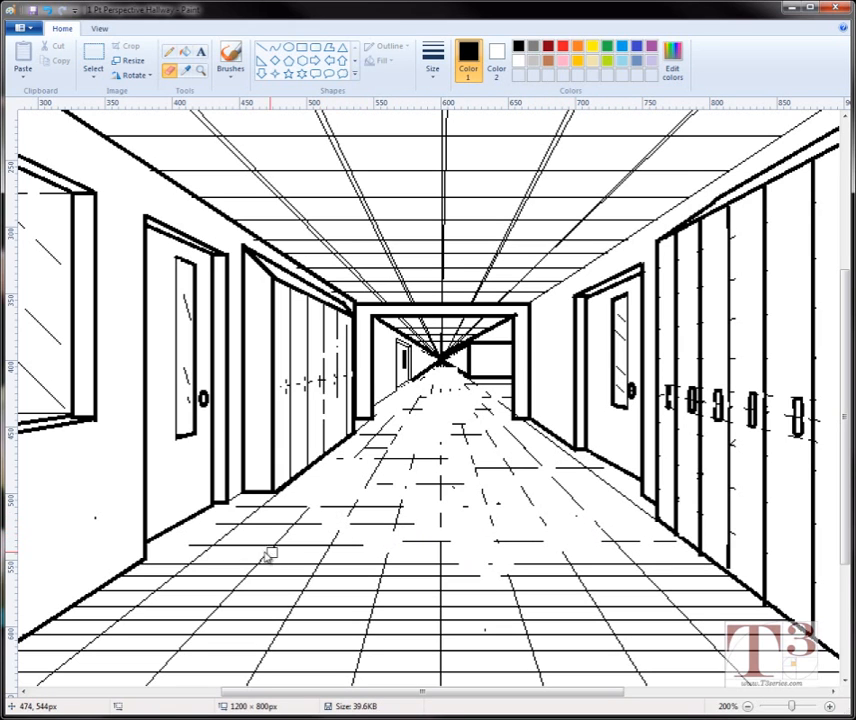
{"action": "mouse_move", "coordinate": [290, 589]}
{"action": "left_mouse_down"}
{"action": "mouse_move", "coordinate": [407, 588]}
{"action": "mouse_move", "coordinate": [303, 577]}
{"action": "mouse_move", "coordinate": [224, 598]}
{"action": "mouse_move", "coordinate": [437, 611]}
{"action": "left_mouse_up"}
{"action": "mouse_move", "coordinate": [515, 562]}
{"action": "left_mouse_down"}
{"action": "mouse_move", "coordinate": [407, 607]}
{"action": "mouse_move", "coordinate": [611, 590]}
{"action": "mouse_move", "coordinate": [638, 574]}
{"action": "mouse_move", "coordinate": [591, 576]}
{"action": "mouse_move", "coordinate": [606, 555]}
{"action": "mouse_move", "coordinate": [673, 572]}
{"action": "mouse_move", "coordinate": [589, 592]}
{"action": "mouse_move", "coordinate": [461, 593]}
{"action": "mouse_move", "coordinate": [653, 650]}
{"action": "left_mouse_up"}
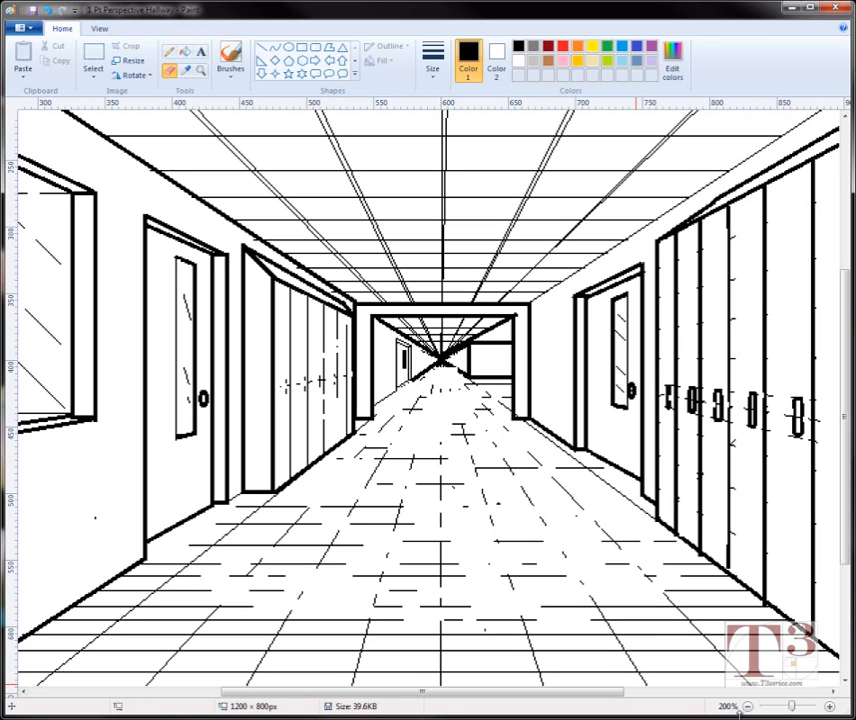
{"action": "left_click", "coordinate": [748, 706]}
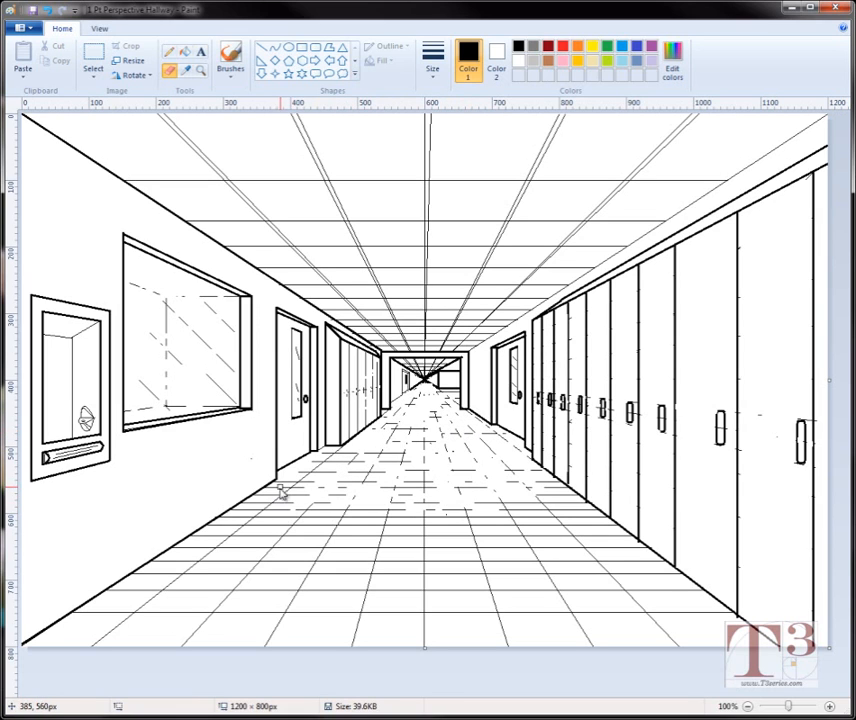
{"action": "mouse_move", "coordinate": [265, 501]}
{"action": "left_mouse_down"}
{"action": "mouse_move", "coordinate": [296, 525]}
{"action": "mouse_move", "coordinate": [340, 536]}
{"action": "left_mouse_up"}
{"action": "mouse_move", "coordinate": [409, 534]}
{"action": "left_mouse_down"}
{"action": "mouse_move", "coordinate": [489, 511]}
{"action": "mouse_move", "coordinate": [335, 509]}
{"action": "mouse_move", "coordinate": [434, 542]}
{"action": "mouse_move", "coordinate": [450, 505]}
{"action": "mouse_move", "coordinate": [488, 513]}
{"action": "mouse_move", "coordinate": [469, 485]}
{"action": "mouse_move", "coordinate": [569, 508]}
{"action": "mouse_move", "coordinate": [468, 517]}
{"action": "mouse_move", "coordinate": [564, 540]}
{"action": "mouse_move", "coordinate": [557, 515]}
{"action": "mouse_move", "coordinate": [514, 505]}
{"action": "mouse_move", "coordinate": [573, 527]}
{"action": "left_mouse_up"}
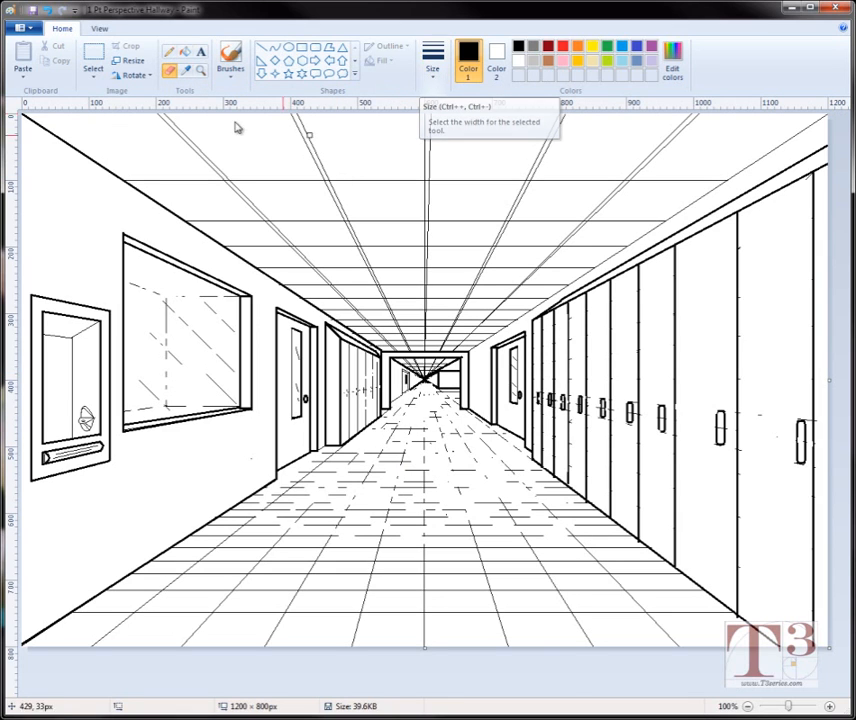
Step: Save the drawing as a PNG copy named "1 Pt Perspective Hallway v2" in the Pictures library
{"action": "left_click", "coordinate": [33, 29]}
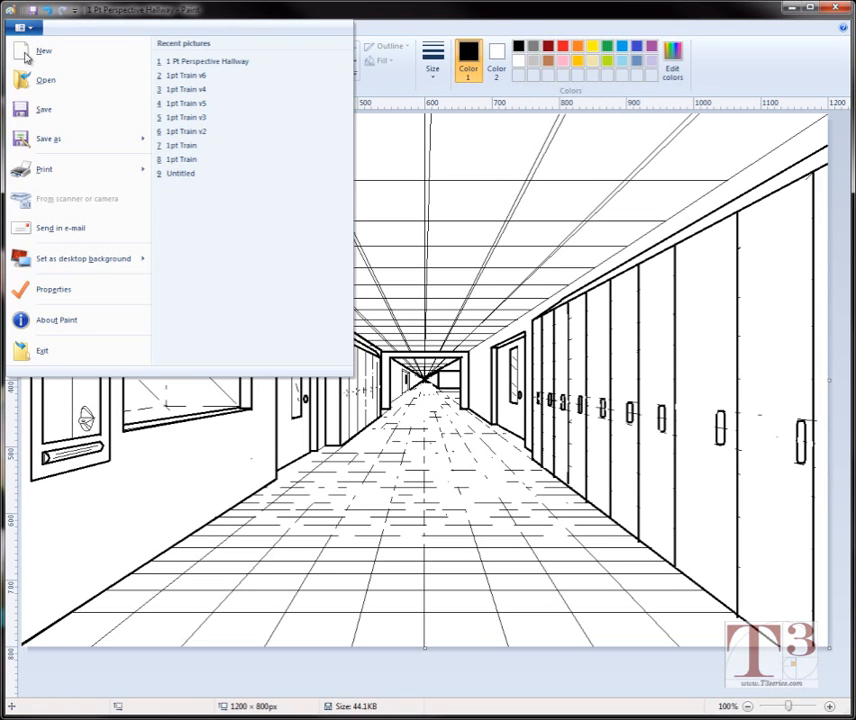
{"action": "left_click", "coordinate": [16, 141]}
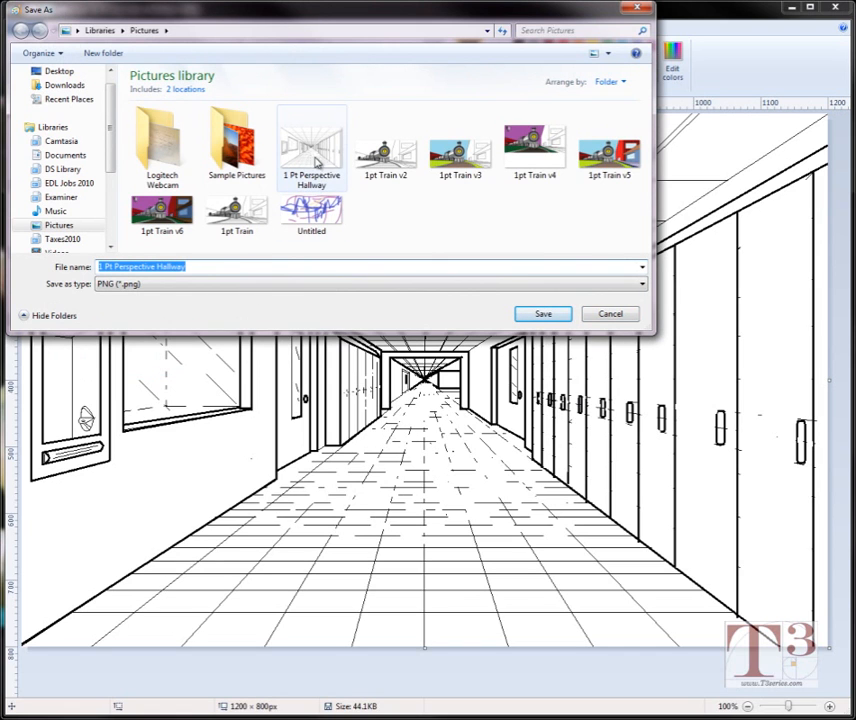
{"action": "left_click", "coordinate": [204, 266]}
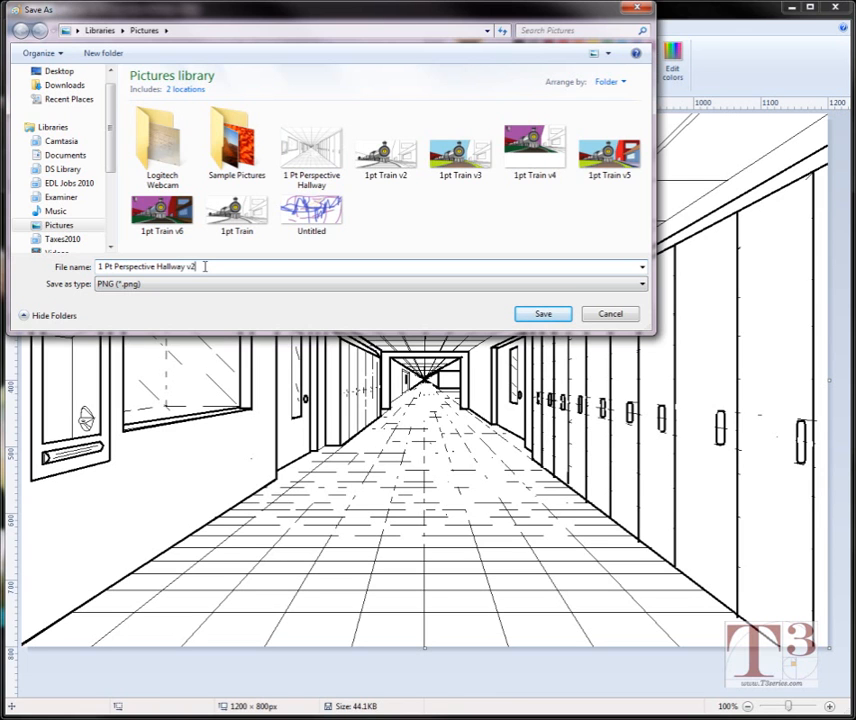
{"action": "type", "text": "v2"}
{"action": "key", "text": "Return"}
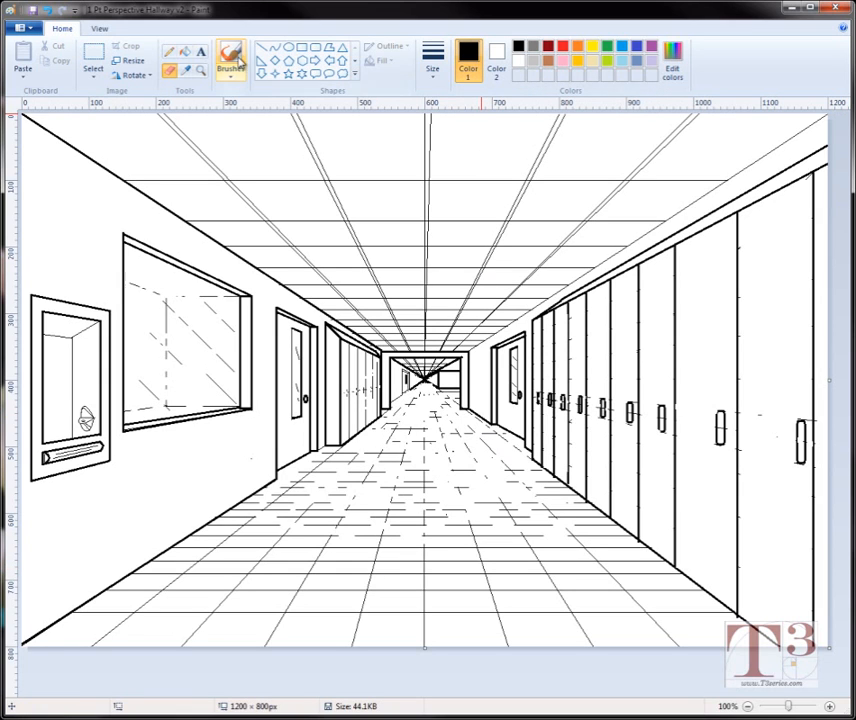
Step: Try filling a floor tile in the second row from the front with black and then green, and undo both fills
{"action": "left_click", "coordinate": [185, 55]}
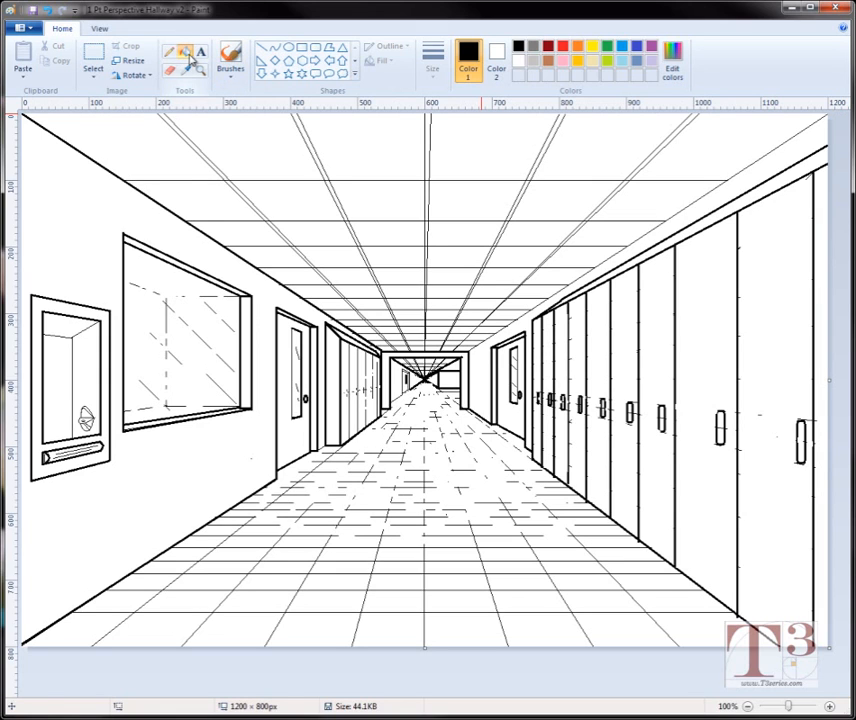
{"action": "left_click", "coordinate": [275, 594]}
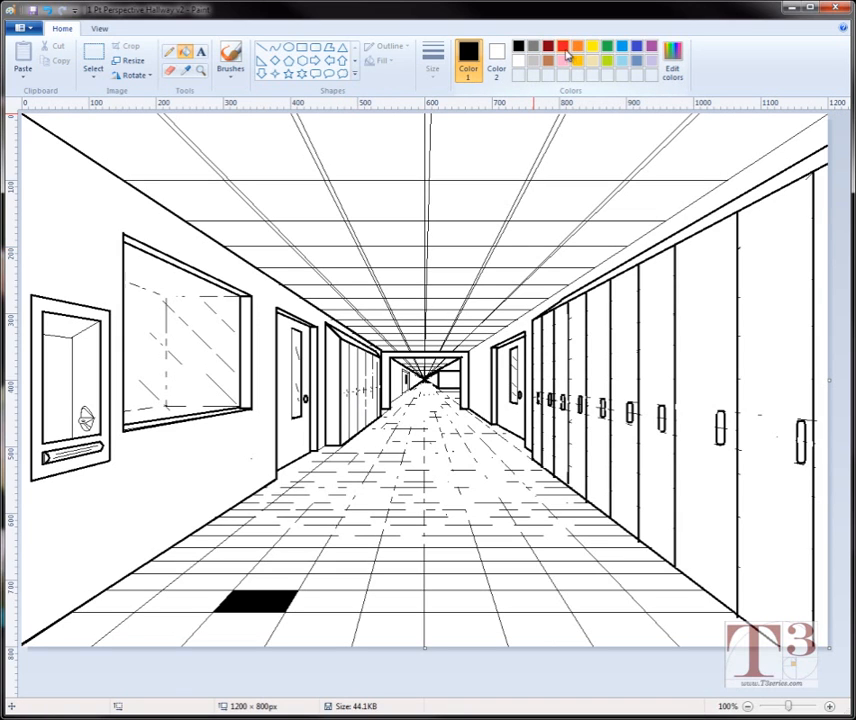
{"action": "left_click", "coordinate": [608, 47]}
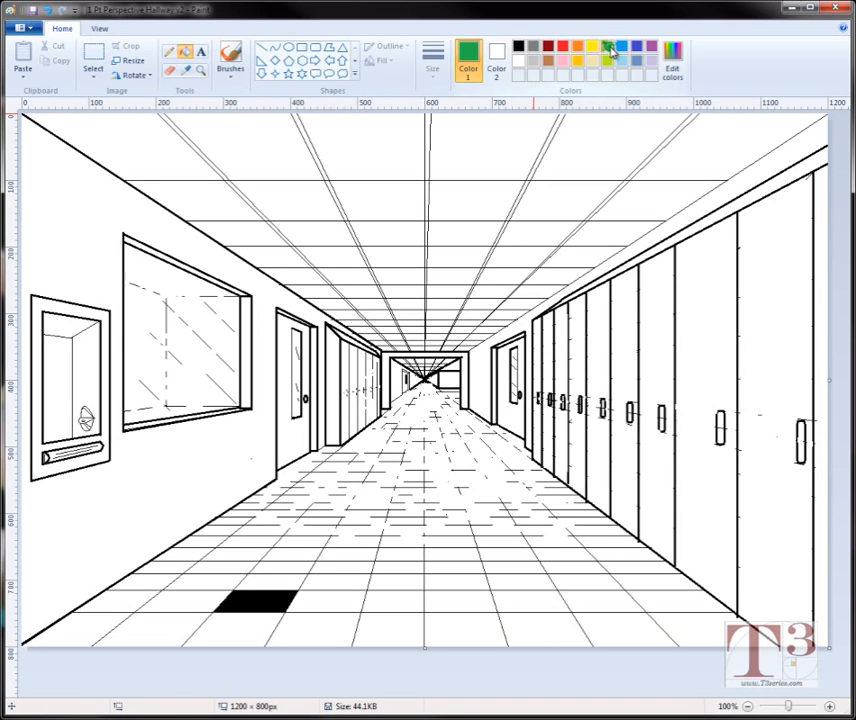
{"action": "left_click", "coordinate": [259, 601]}
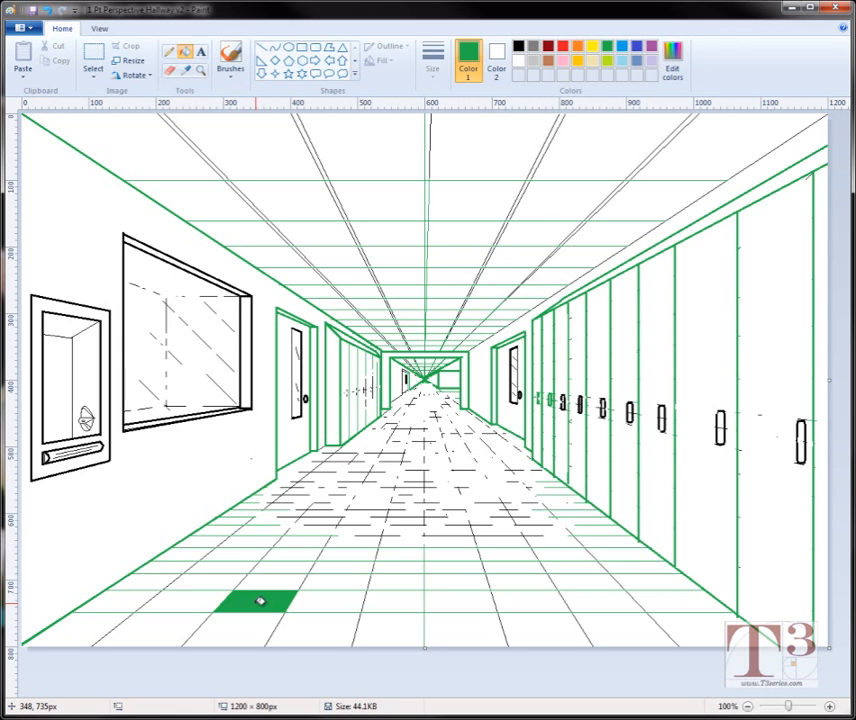
{"action": "key", "text": "ctrl+z"}
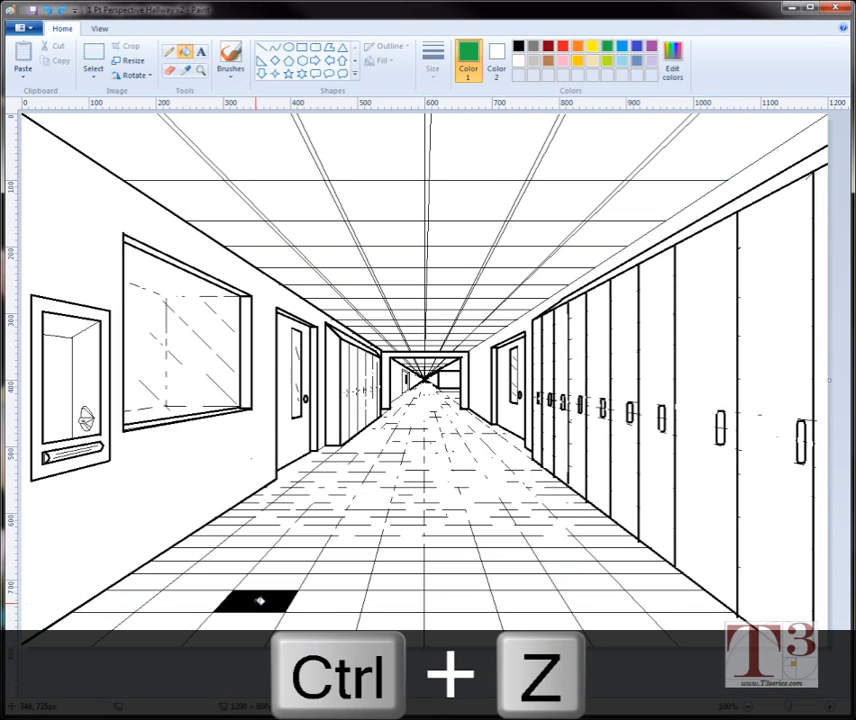
{"action": "key", "text": "ctrl+z"}
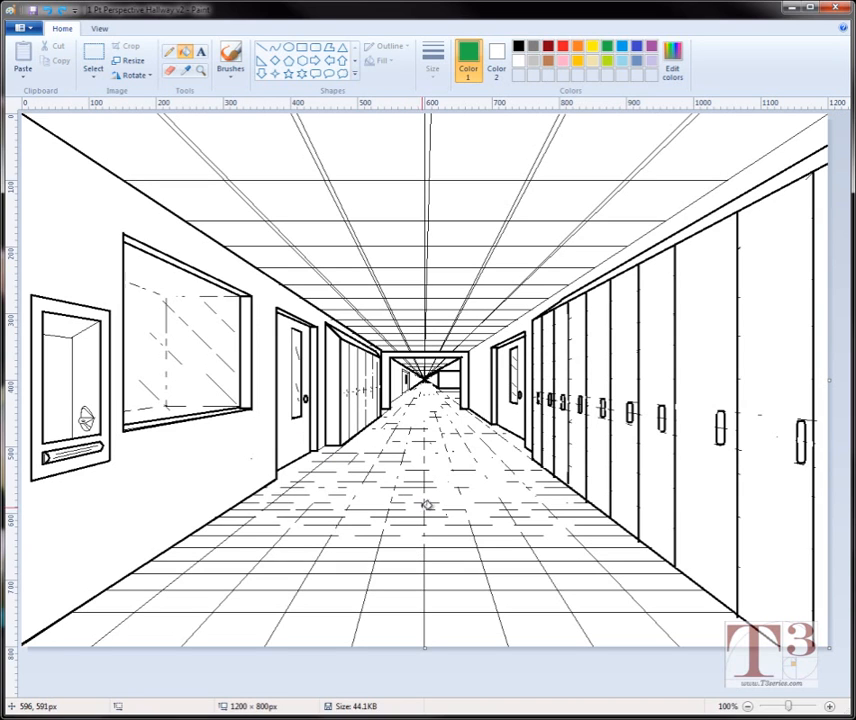
Step: Define a near-black custom colour with RGB 27, 27, 27 and fill the second-row tile third left of the floor's centre line with it
{"action": "left_click", "coordinate": [518, 46]}
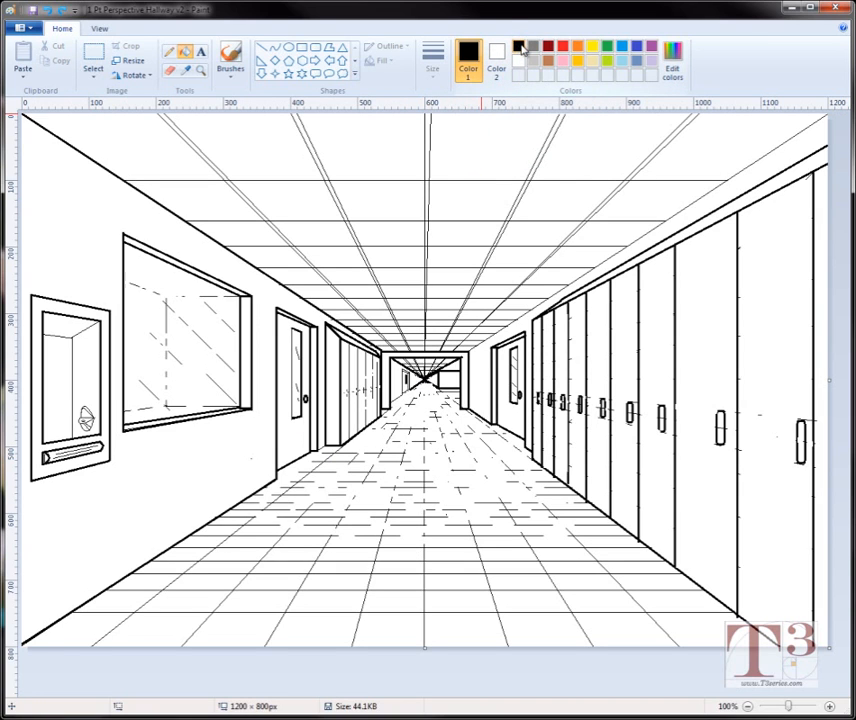
{"action": "left_click", "coordinate": [672, 62]}
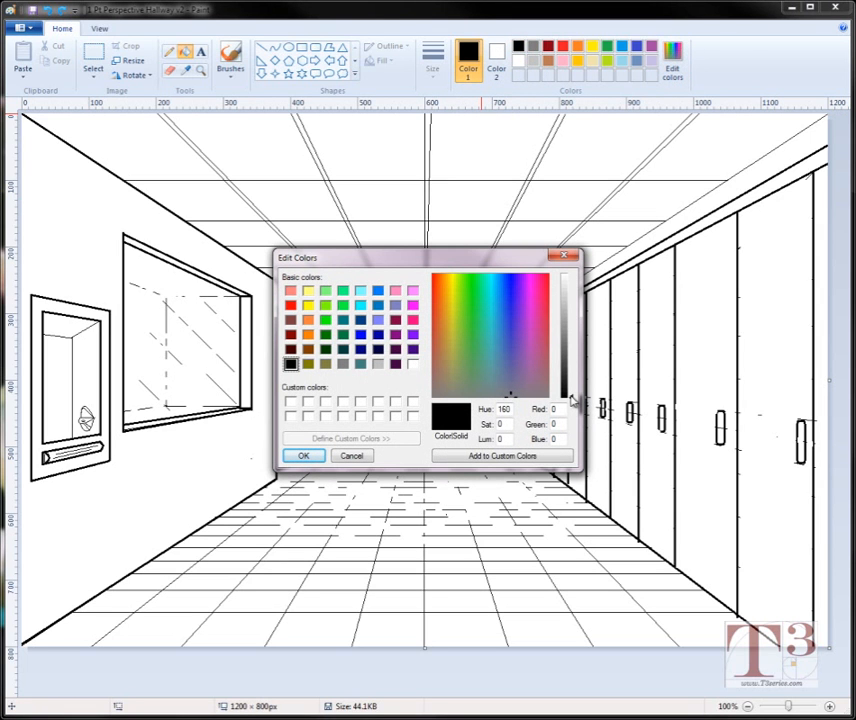
{"action": "mouse_move", "coordinate": [574, 399]}
{"action": "left_mouse_down"}
{"action": "mouse_move", "coordinate": [573, 353]}
{"action": "mouse_move", "coordinate": [574, 389]}
{"action": "left_mouse_up"}
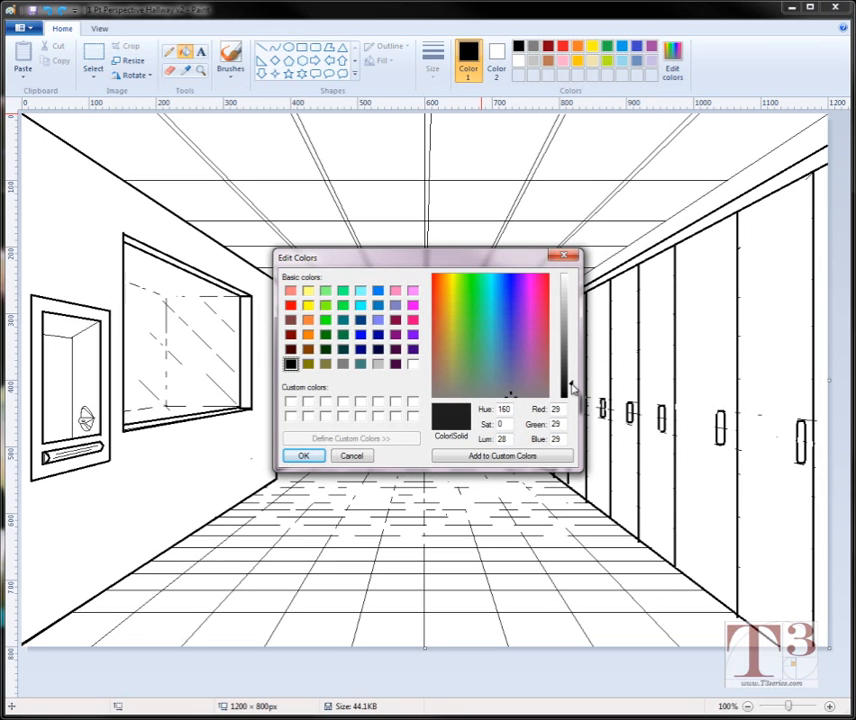
{"action": "left_click_drag", "start_coordinate": [573, 389], "coordinate": [573, 393]}
{"action": "left_click_drag", "start_coordinate": [574, 389], "coordinate": [574, 386]}
{"action": "left_click_drag", "start_coordinate": [576, 402], "coordinate": [574, 389]}
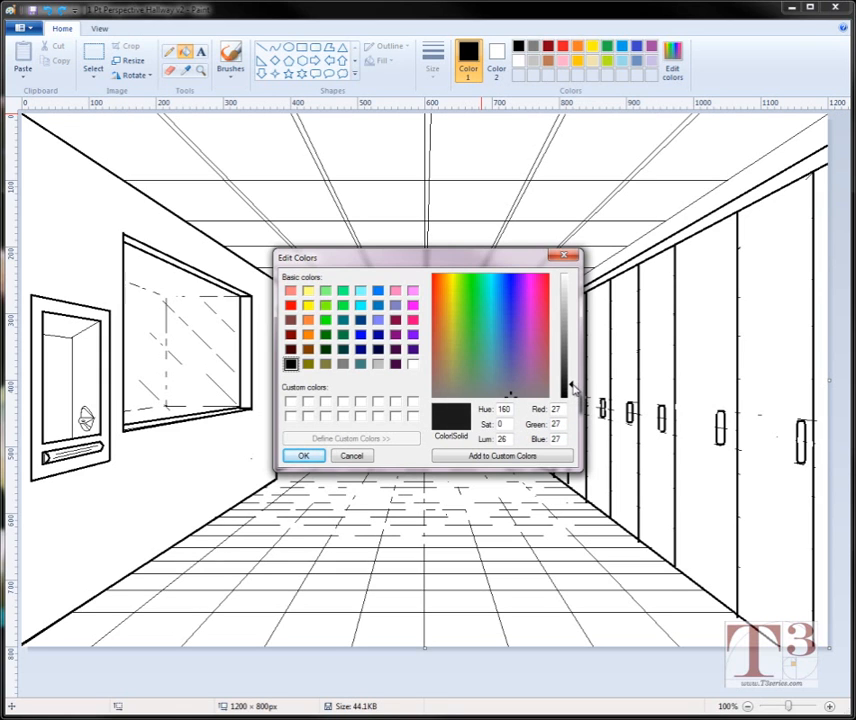
{"action": "left_click", "coordinate": [304, 456]}
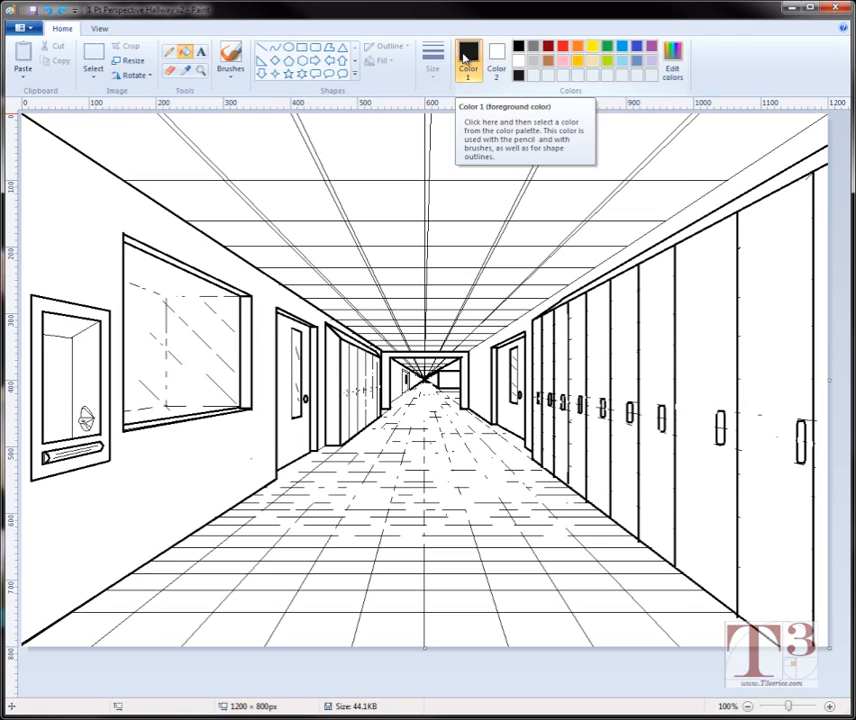
{"action": "left_click", "coordinate": [186, 52]}
{"action": "left_click", "coordinate": [285, 603]}
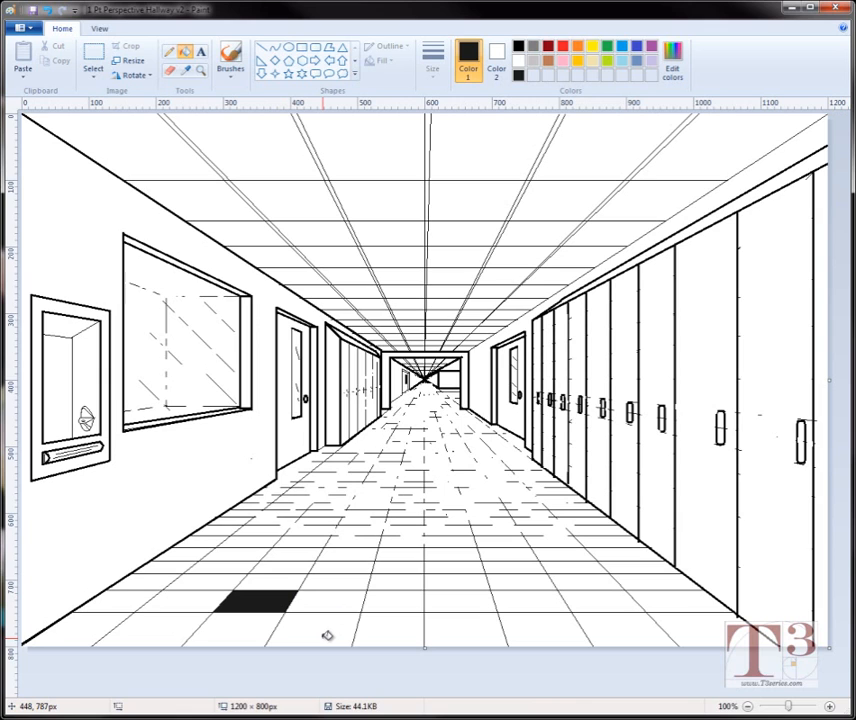
Step: Recolour the filled floor tile red as a test, and fill it again with the custom near-black
{"action": "left_click", "coordinate": [563, 46]}
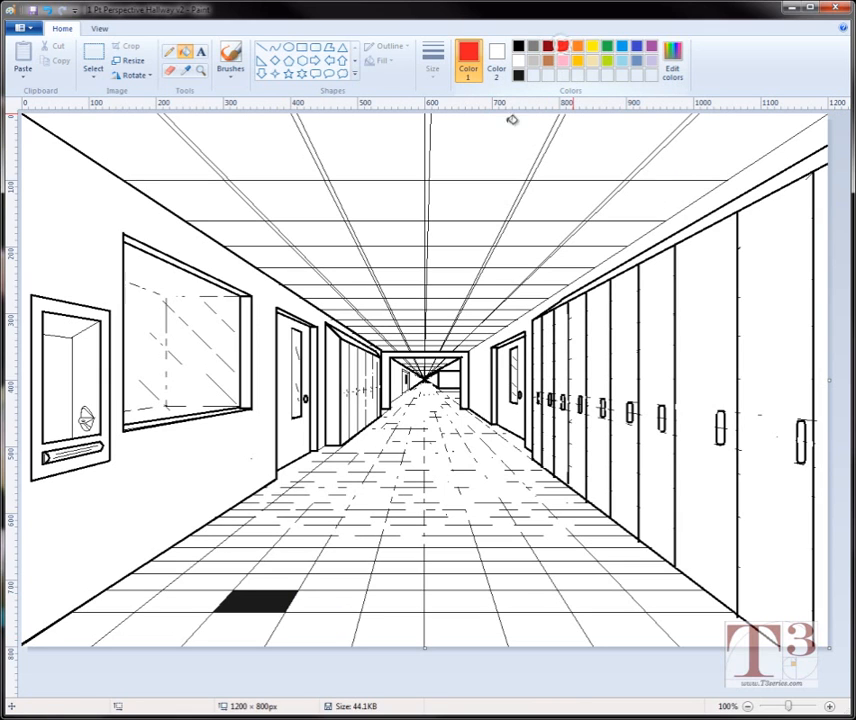
{"action": "left_click", "coordinate": [263, 601]}
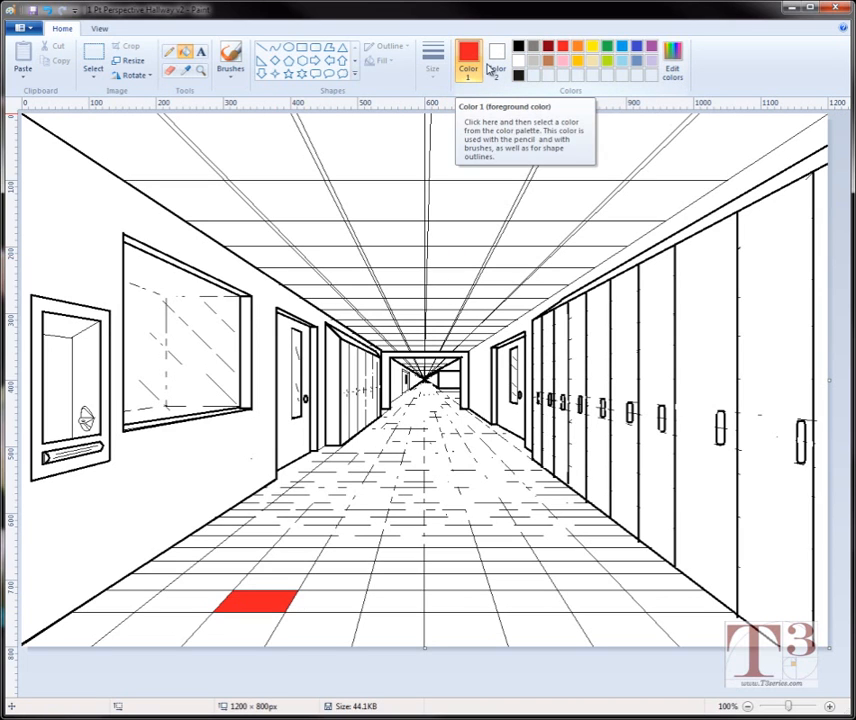
{"action": "left_click", "coordinate": [519, 76]}
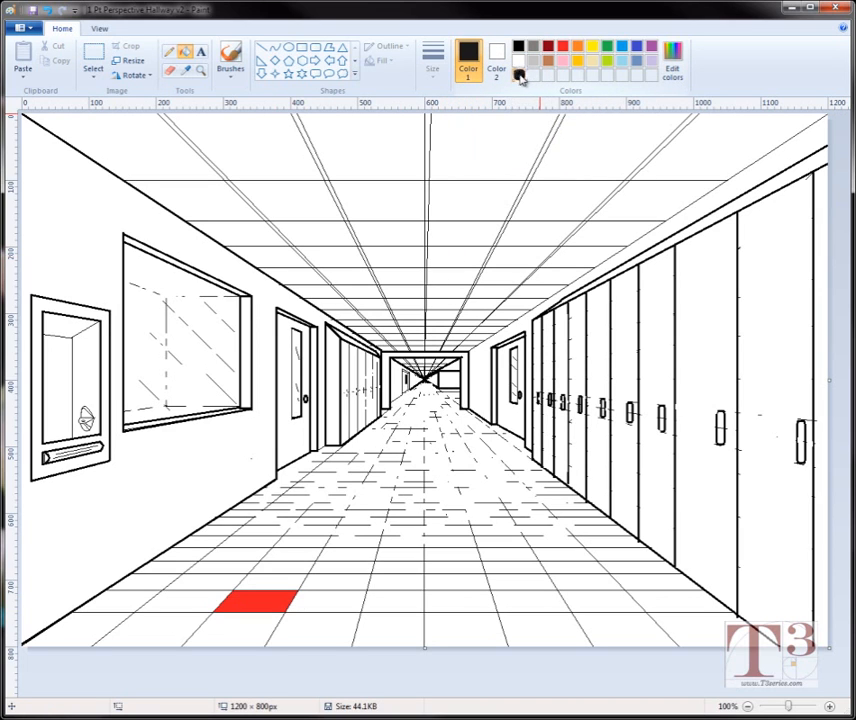
{"action": "left_click", "coordinate": [260, 601]}
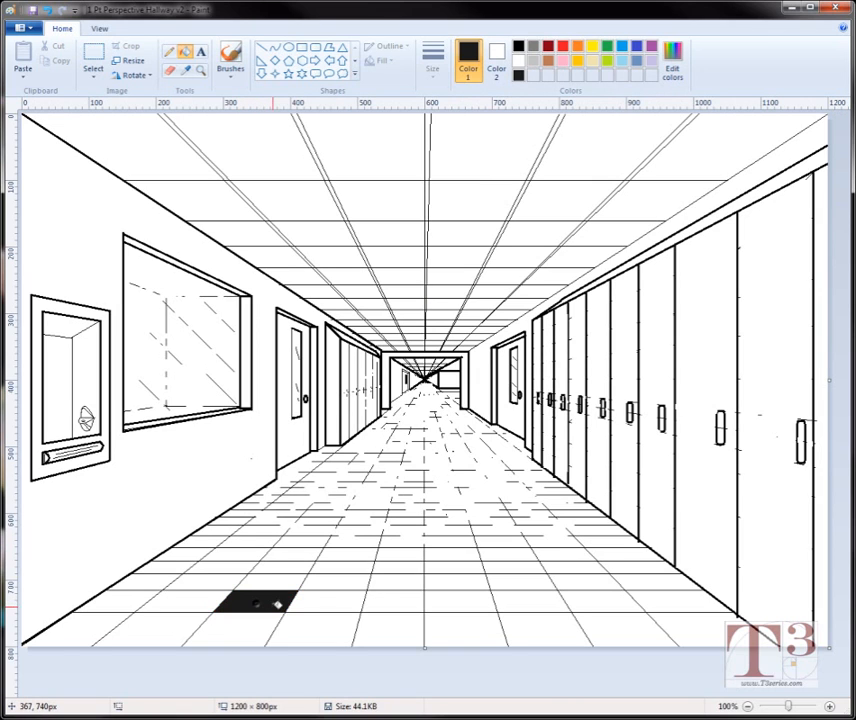
Step: Fill alternate tiles around the floor's centre line across the front five rows with near-black, undoing any fill that spills into the distant floor
{"action": "left_click", "coordinate": [414, 600]}
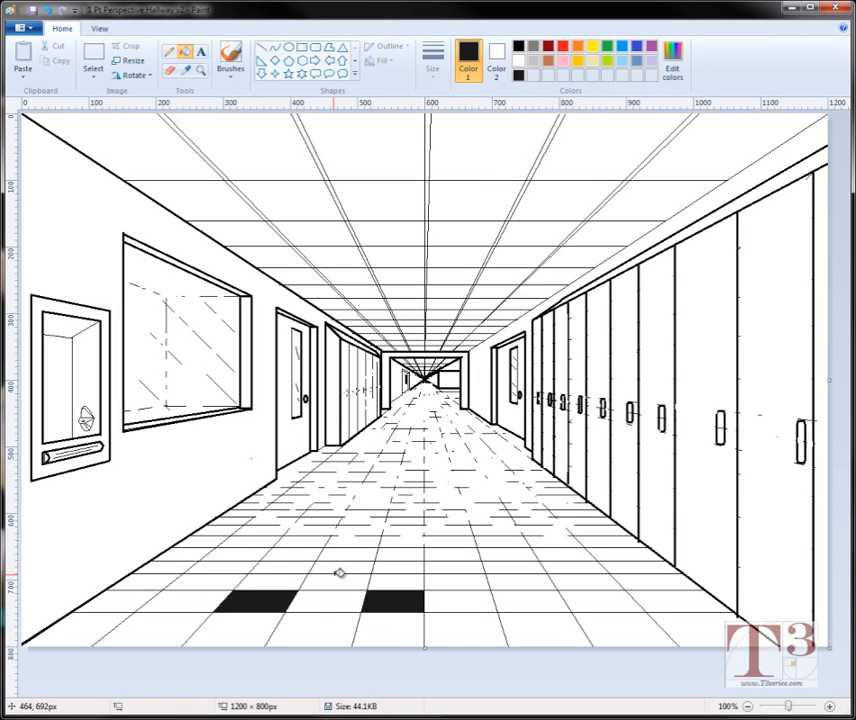
{"action": "left_click", "coordinate": [338, 576]}
{"action": "left_click", "coordinate": [315, 628]}
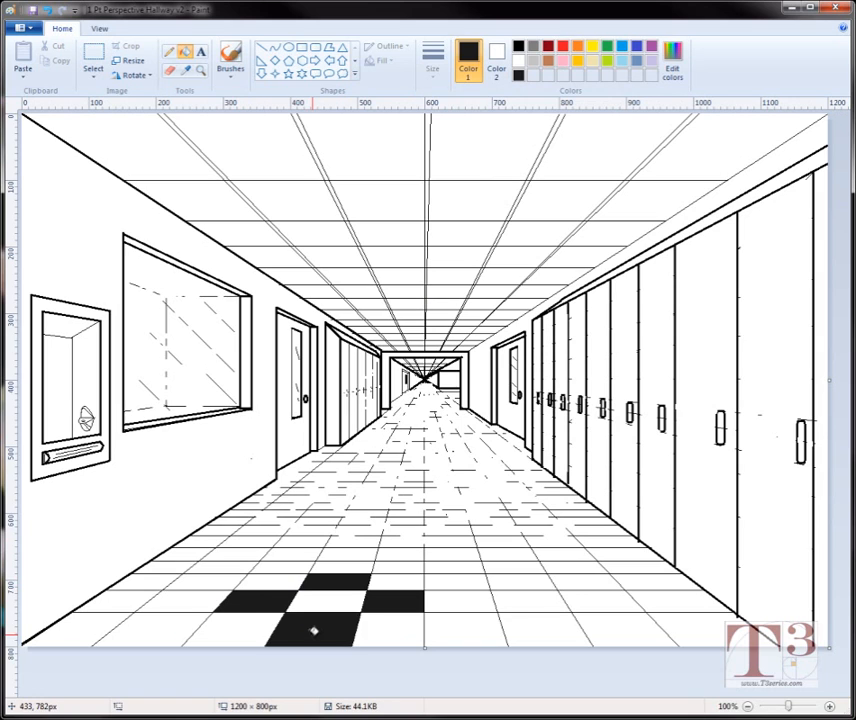
{"action": "left_click", "coordinate": [478, 579]}
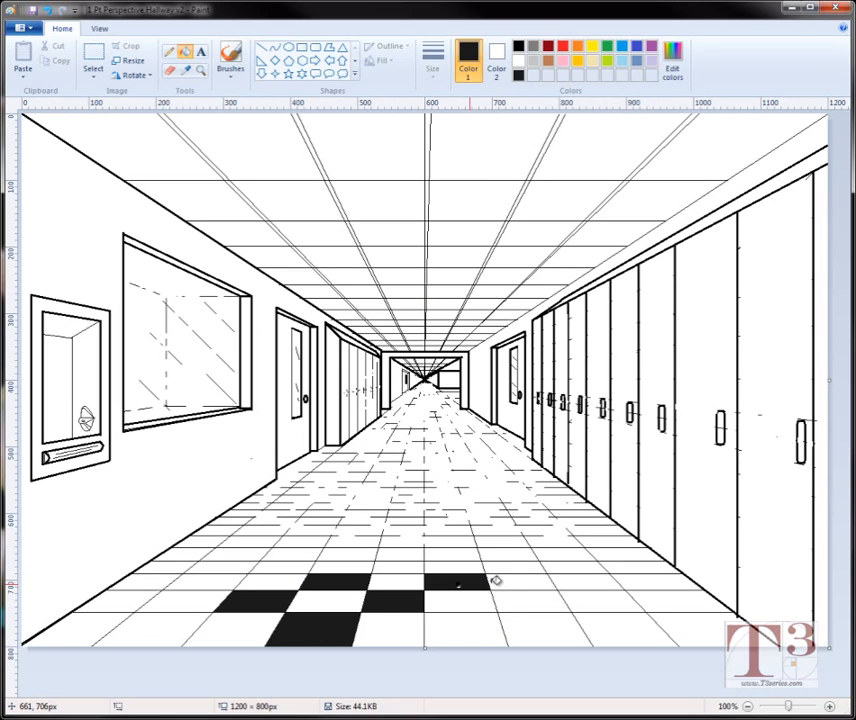
{"action": "left_click", "coordinate": [516, 566]}
{"action": "left_click", "coordinate": [556, 553]}
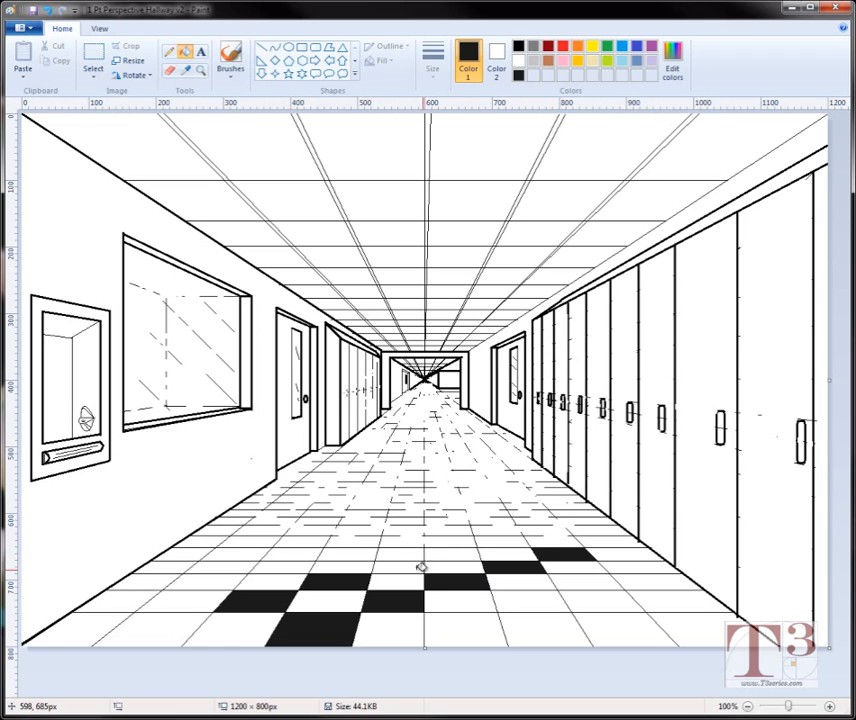
{"action": "left_click", "coordinate": [410, 565]}
{"action": "left_click", "coordinate": [361, 552]}
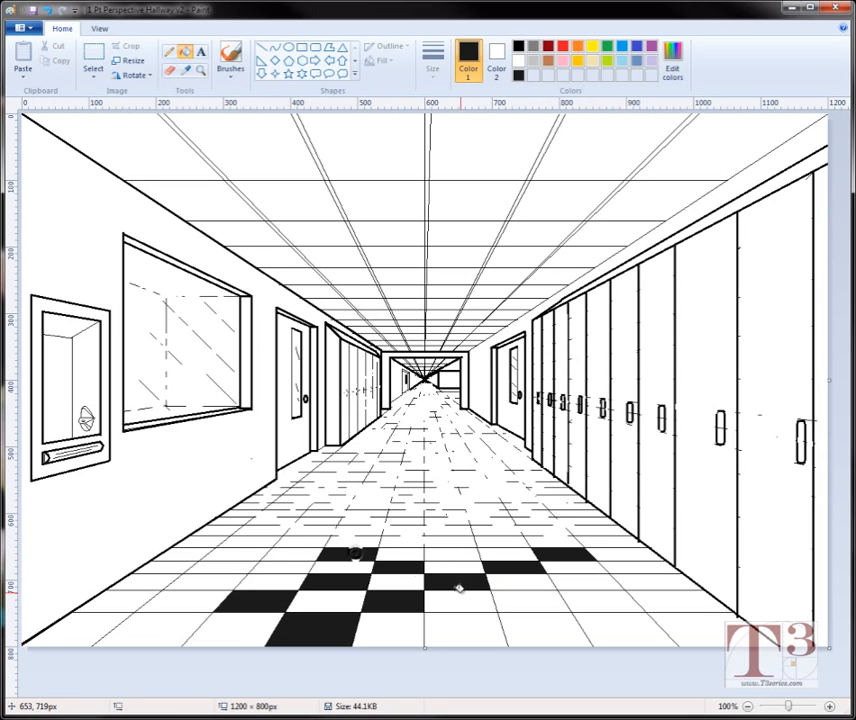
{"action": "left_click", "coordinate": [367, 540]}
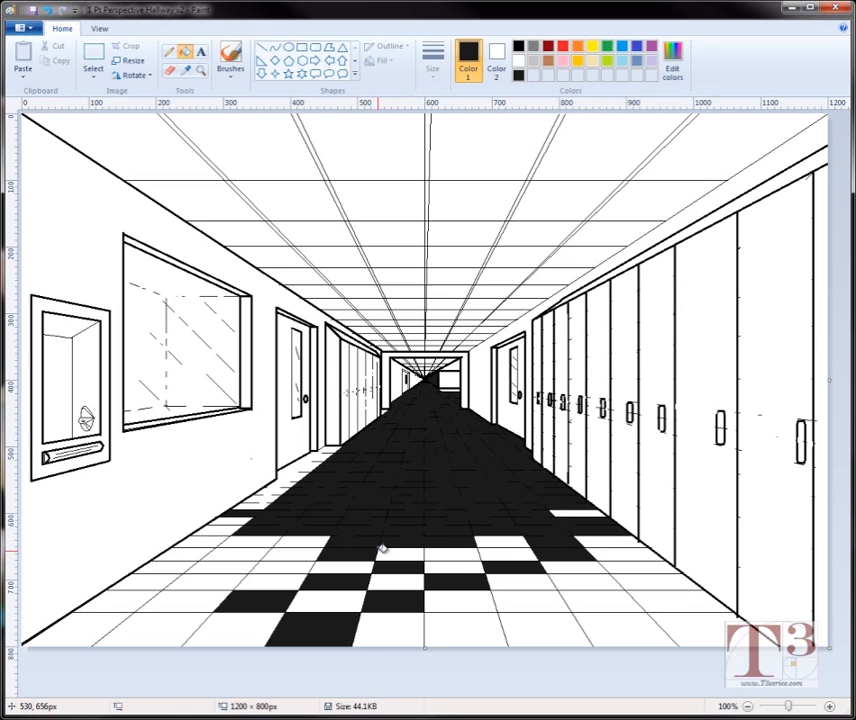
{"action": "key", "text": "ctrl+z"}
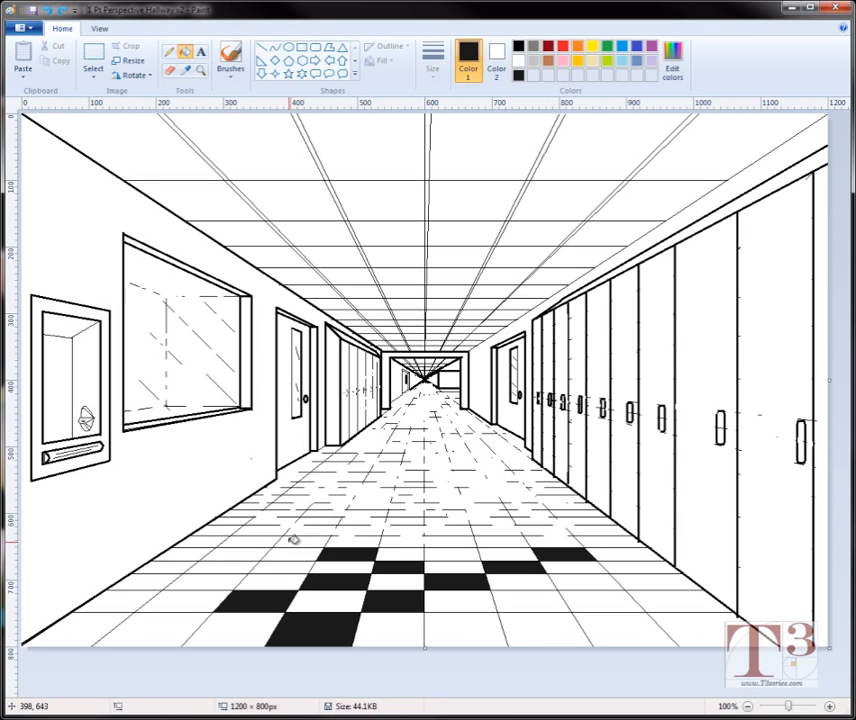
Step: Fill the enclosed alternate tiles near both walls in the sixth row and the rows just behind it with near-black
{"action": "left_click", "coordinate": [305, 543]}
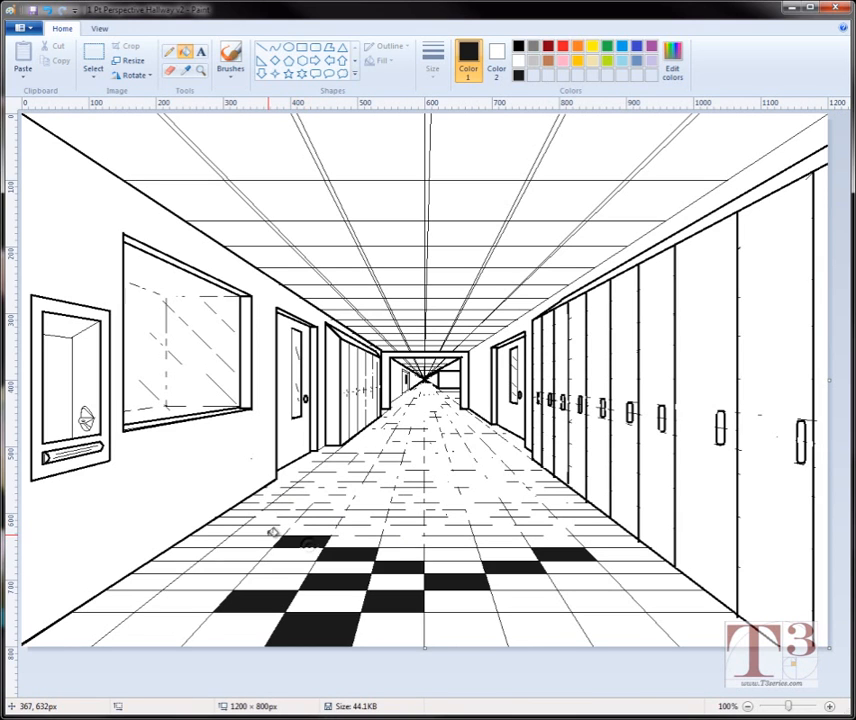
{"action": "left_click", "coordinate": [242, 518]}
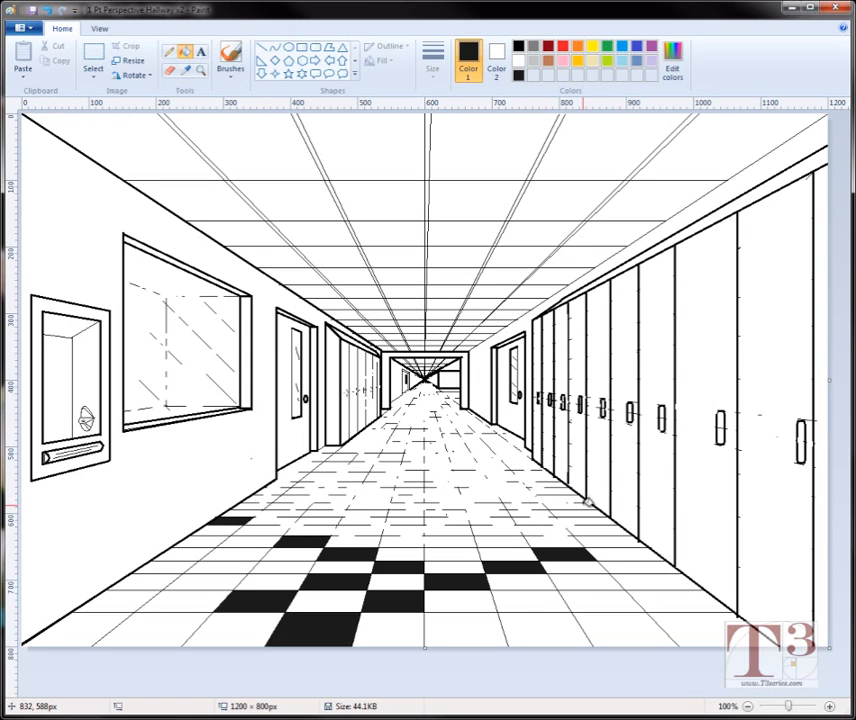
{"action": "left_click", "coordinate": [576, 512]}
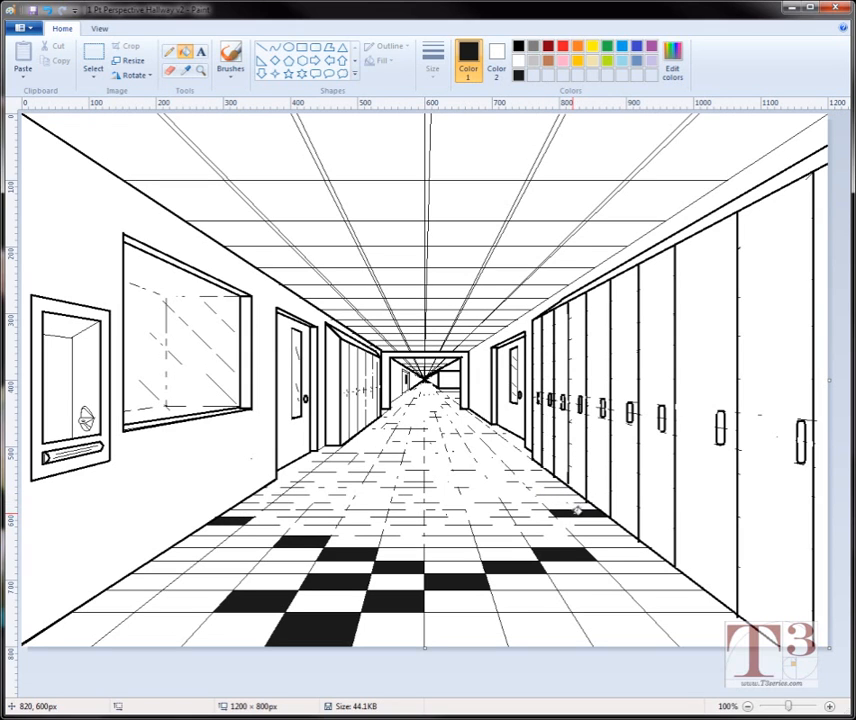
{"action": "left_click", "coordinate": [626, 542]}
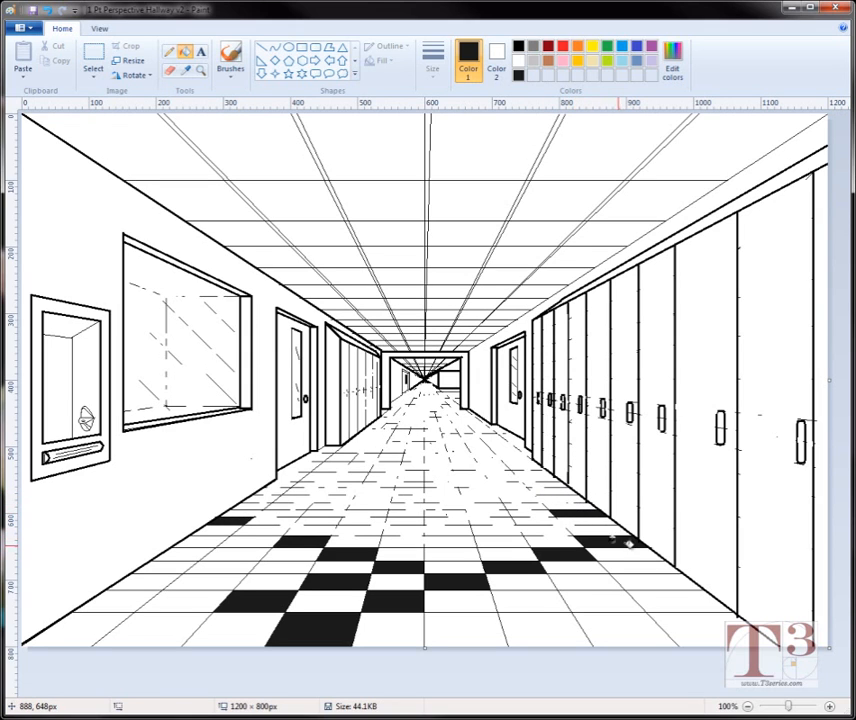
Step: Extend the near-black checkerboard to both side walls by filling more alternate tiles in the front five rows
{"action": "left_click", "coordinate": [684, 604]}
{"action": "left_click", "coordinate": [620, 632]}
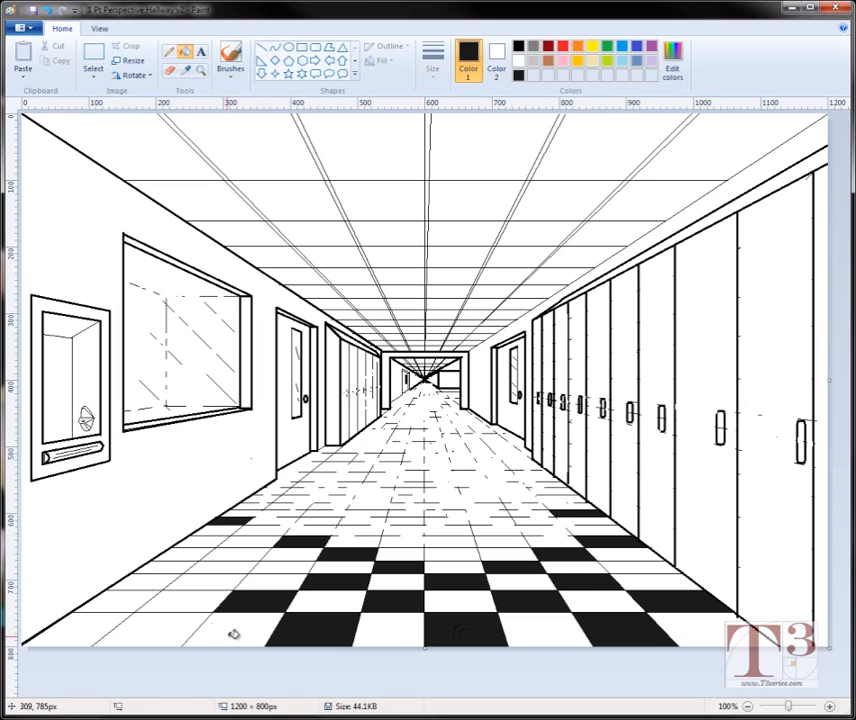
{"action": "left_click", "coordinate": [170, 624]}
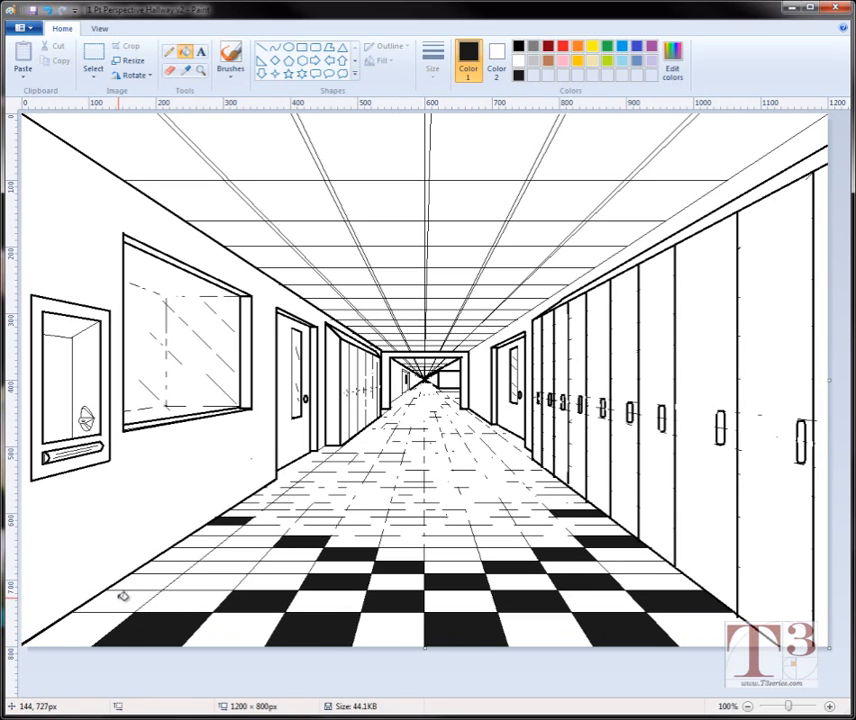
{"action": "left_click", "coordinate": [132, 597]}
{"action": "left_click", "coordinate": [214, 582]}
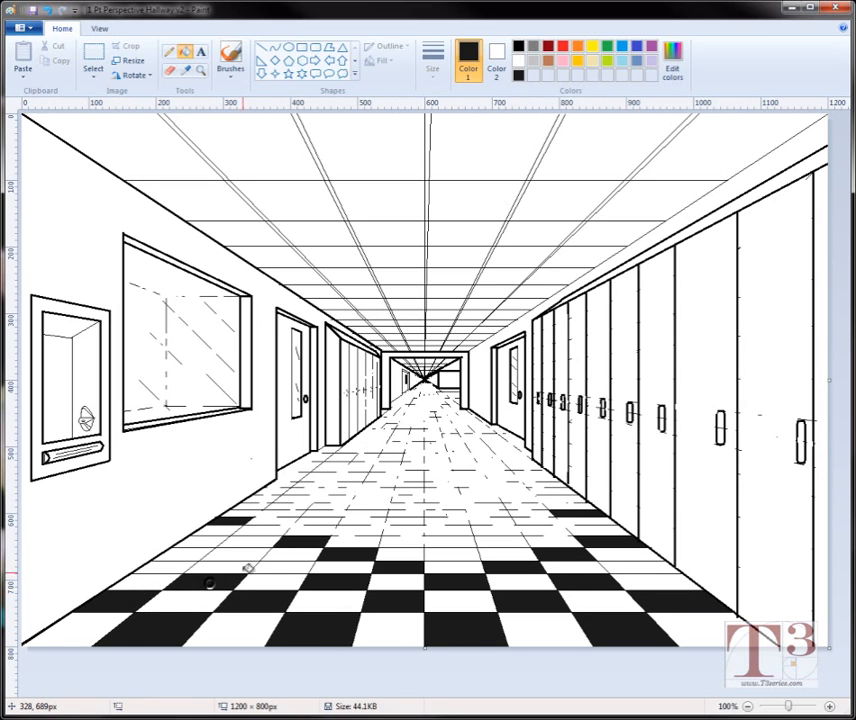
{"action": "left_click", "coordinate": [239, 555]}
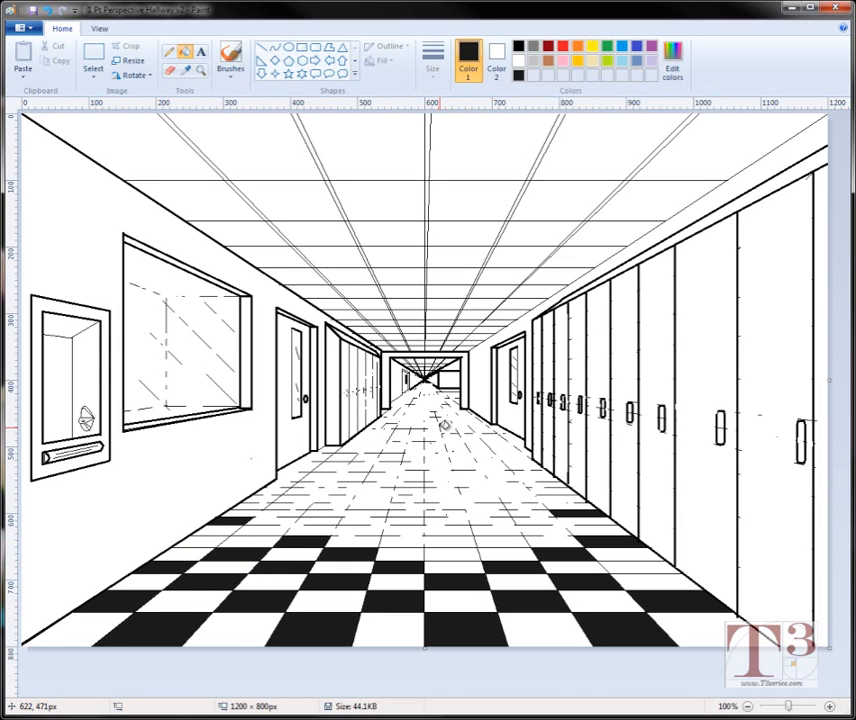
Step: Try filling the open distant floor area with dark grey, and undo the fill
{"action": "left_click", "coordinate": [534, 48]}
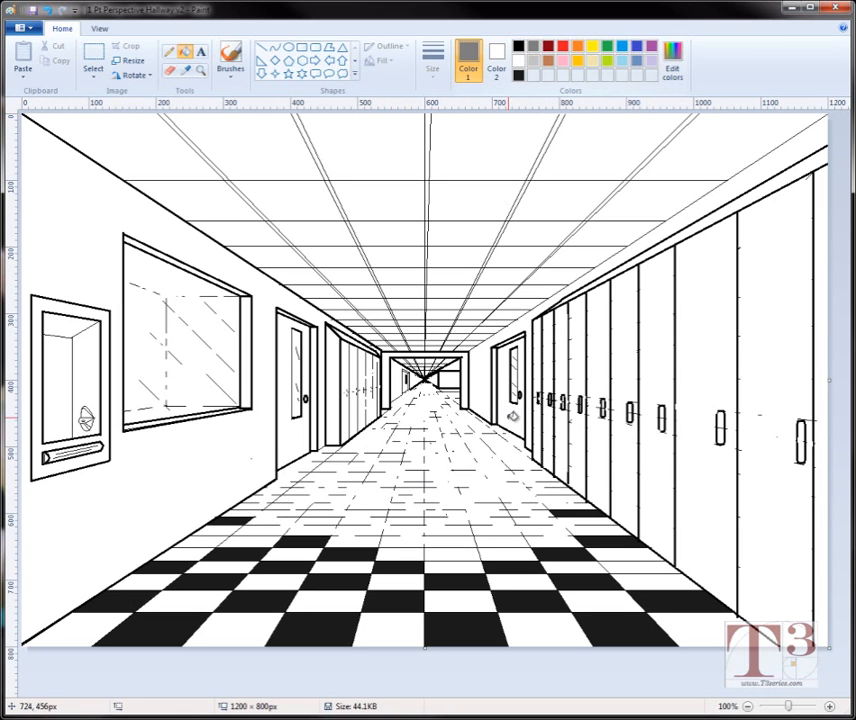
{"action": "left_click", "coordinate": [435, 494]}
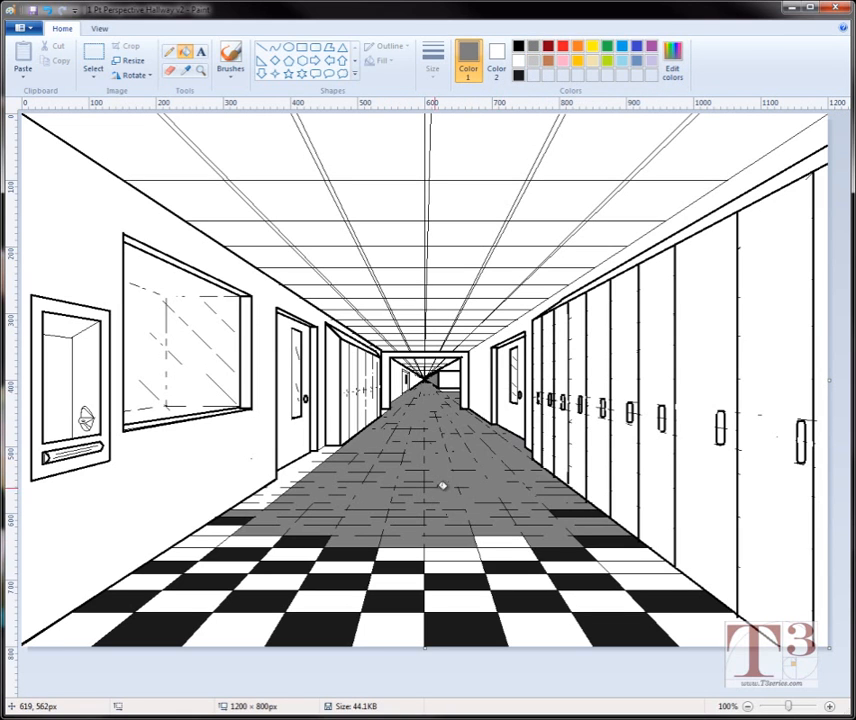
{"action": "key", "text": "ctrl+z"}
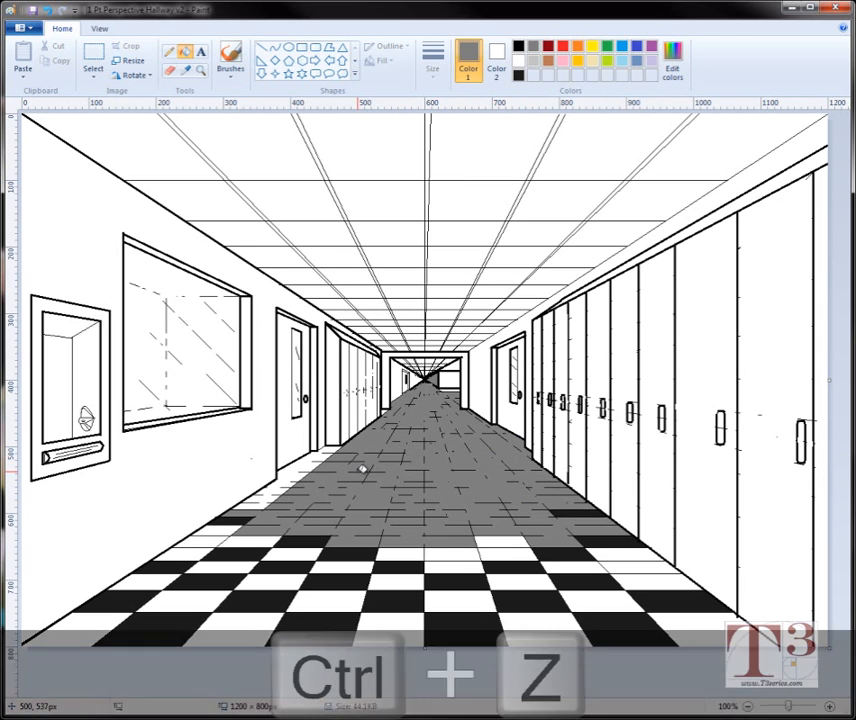
Step: Fill the open distant floor area with light grey
{"action": "left_click", "coordinate": [535, 62]}
{"action": "left_click", "coordinate": [439, 490]}
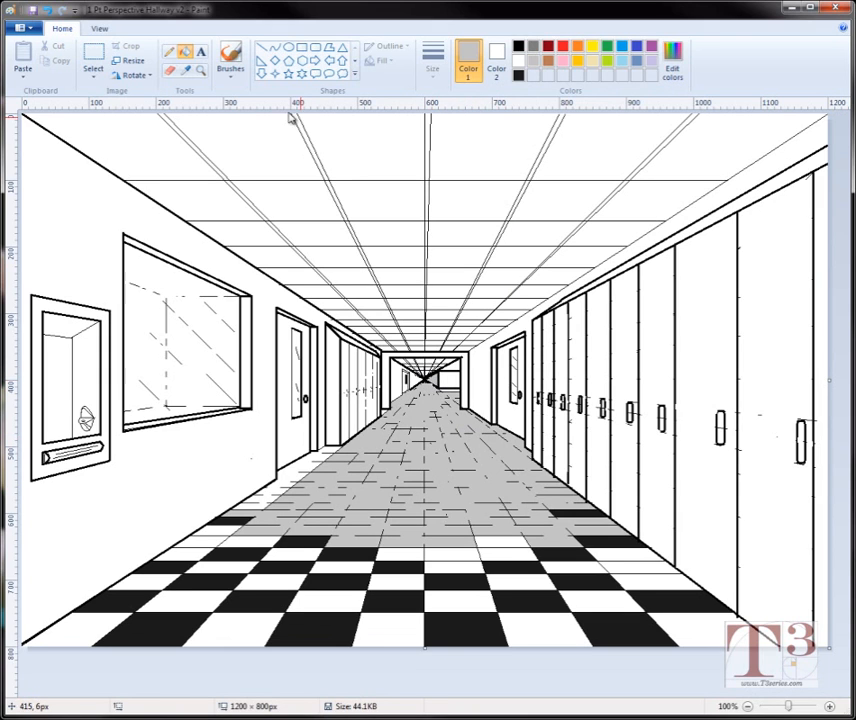
Step: Draw a black line about 18 × 13 px in the second-thinnest size along the far right wall's base to the vanishing point, undoing stray lines
{"action": "left_click", "coordinate": [201, 70]}
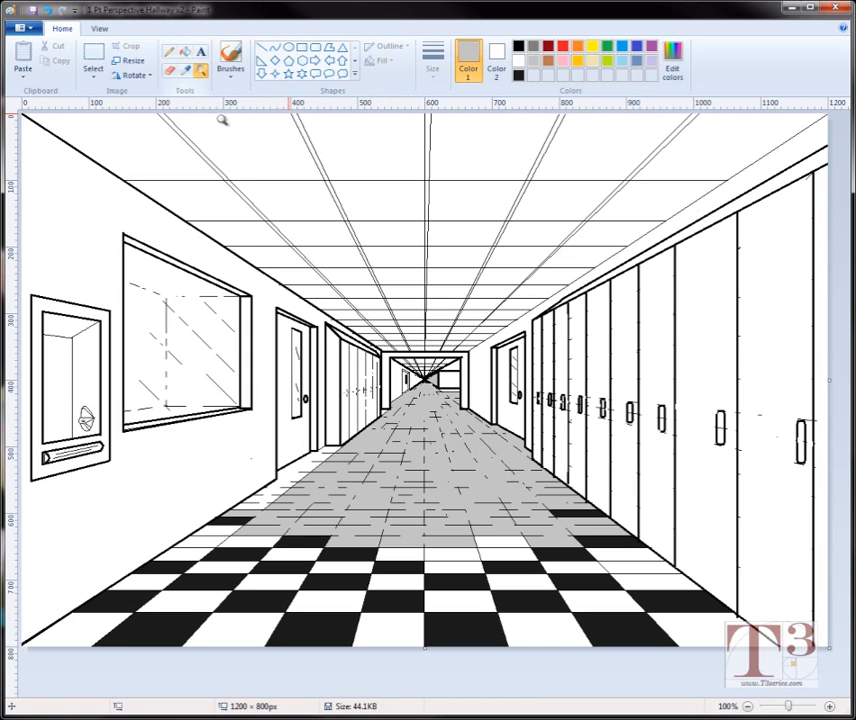
{"action": "left_click", "coordinate": [428, 379]}
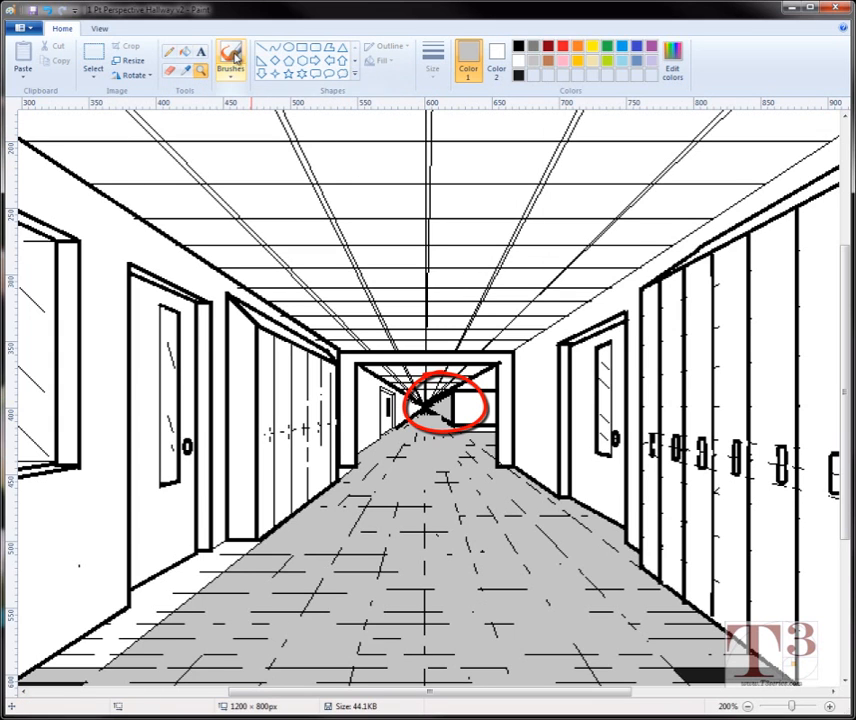
{"action": "left_click", "coordinate": [261, 48]}
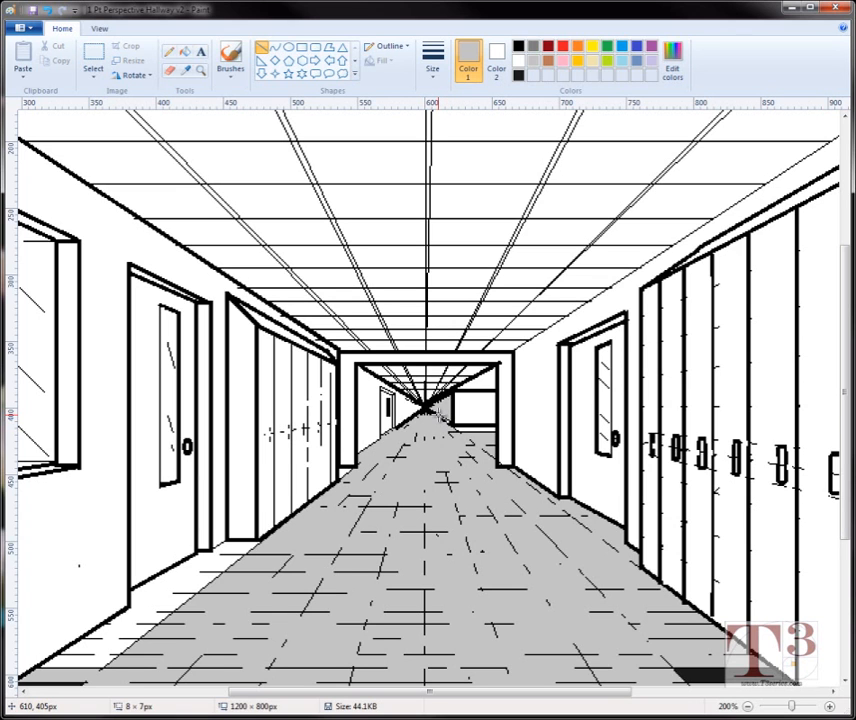
{"action": "key", "text": "ctrl+z"}
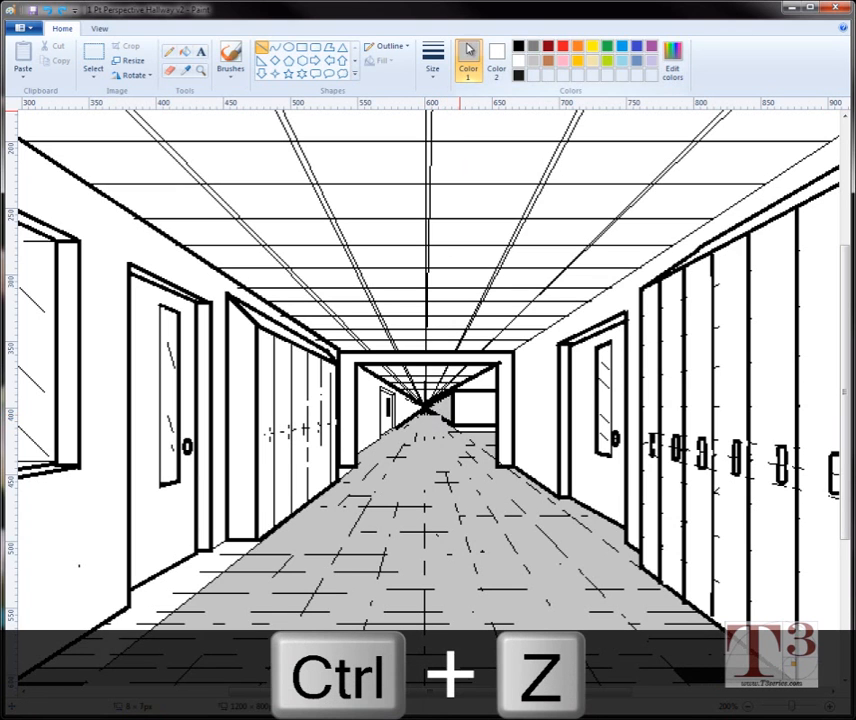
{"action": "left_click", "coordinate": [519, 47]}
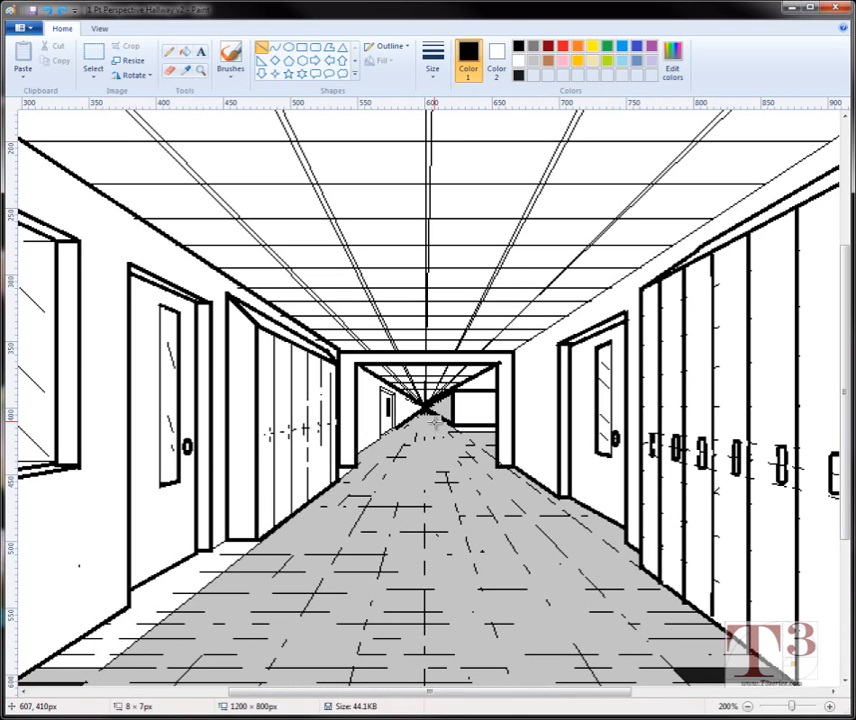
{"action": "left_click", "coordinate": [433, 58]}
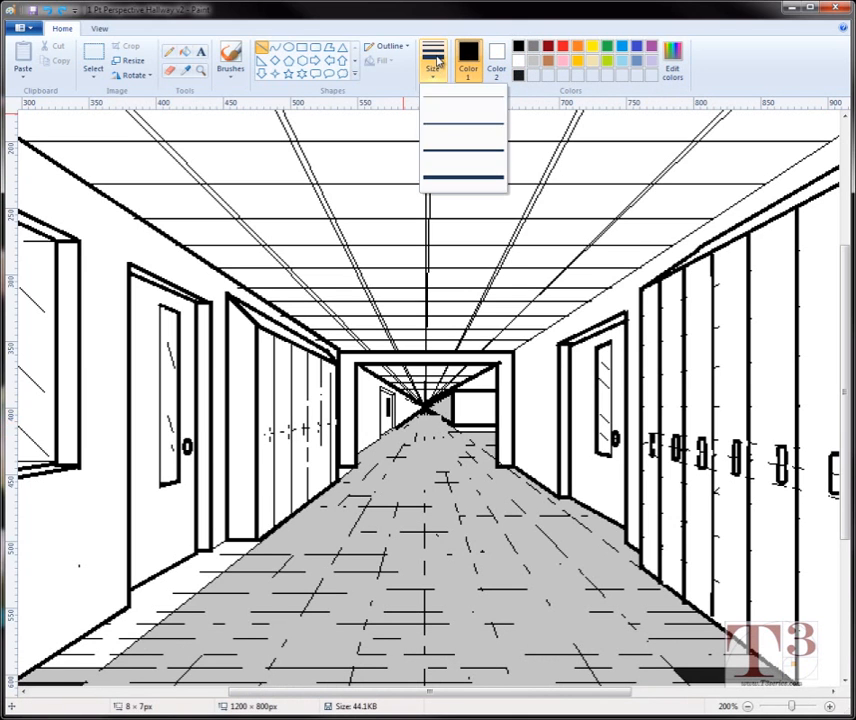
{"action": "left_click", "coordinate": [462, 122]}
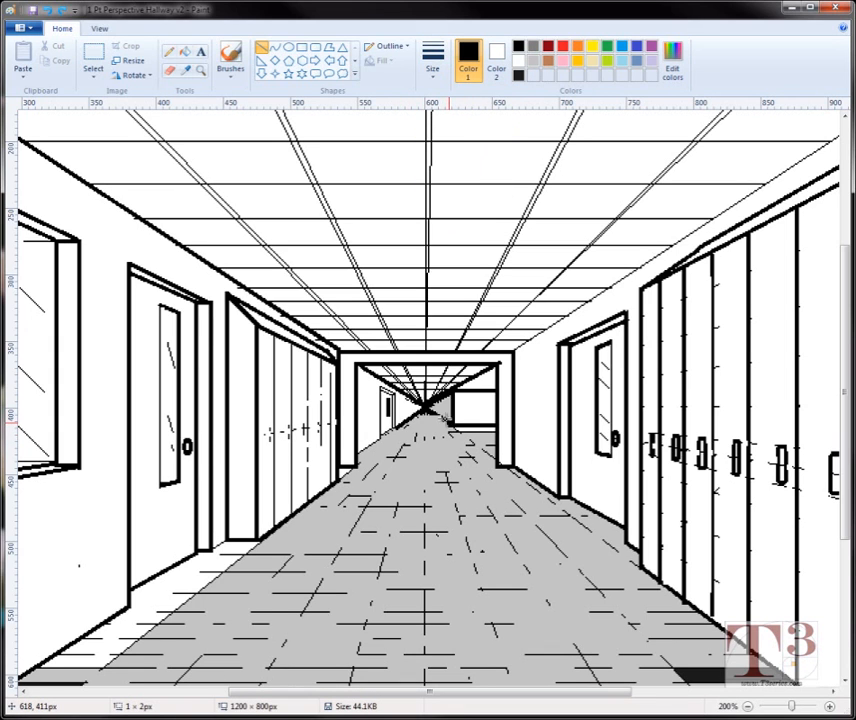
{"action": "left_click_drag", "start_coordinate": [449, 423], "coordinate": [428, 404]}
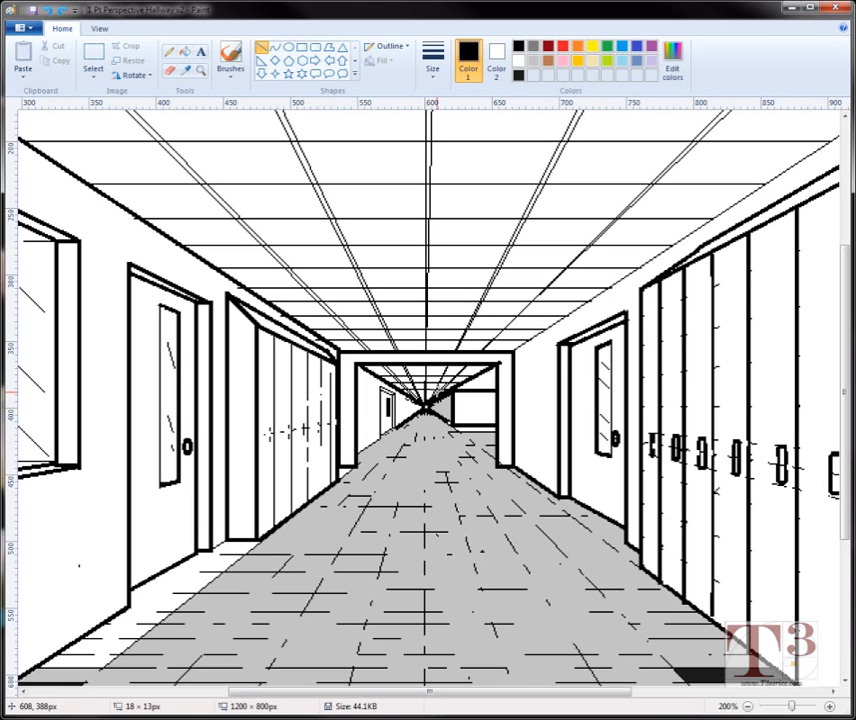
{"action": "left_click_drag", "start_coordinate": [495, 311], "coordinate": [496, 311]}
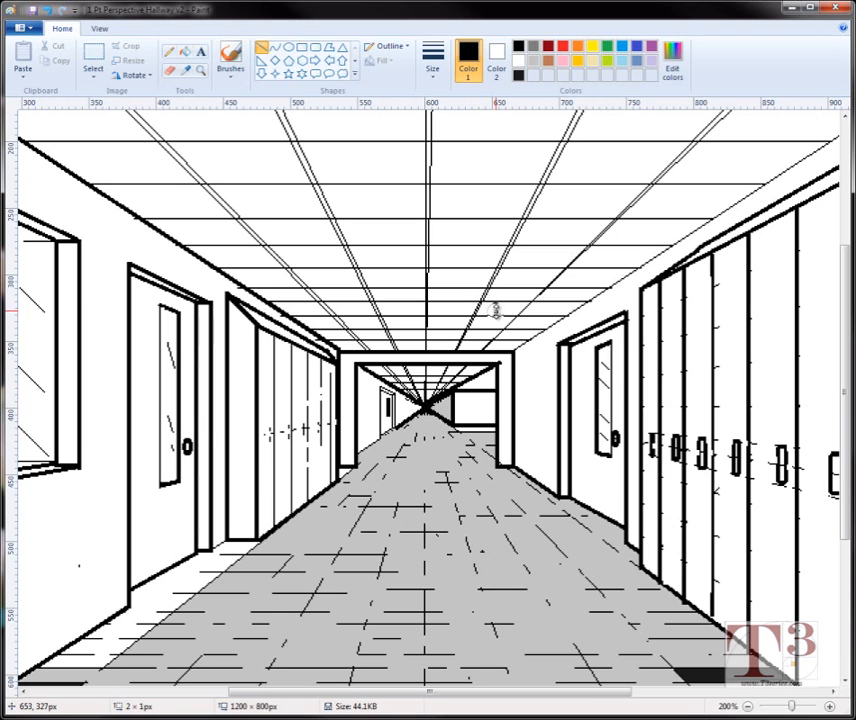
{"action": "key", "text": "ctrl+z"}
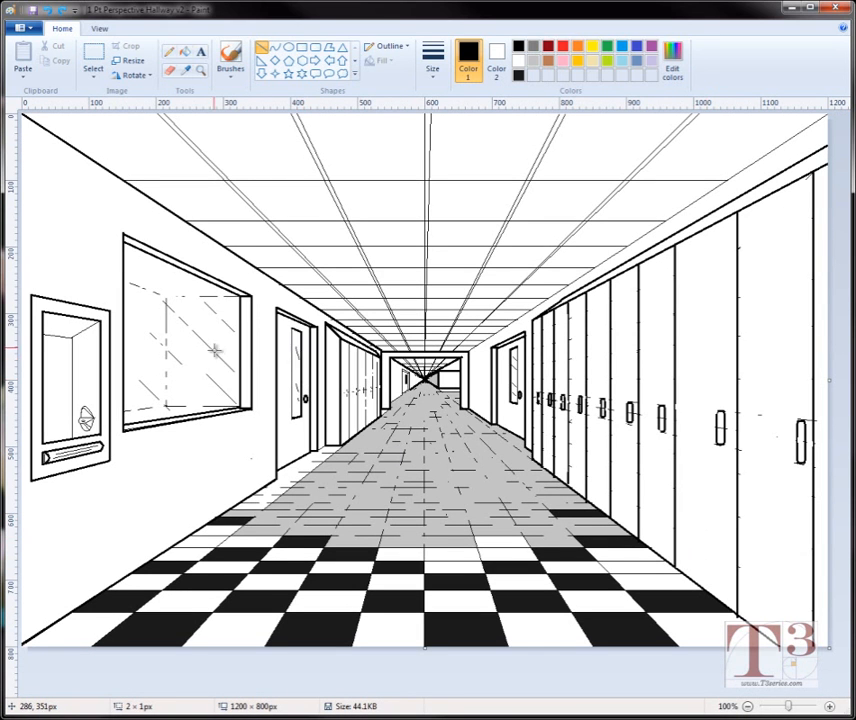
Step: Define a very pale blue custom colour with hue 128 and saturation 158, and fill the glass of the large left-wall window with it
{"action": "left_click", "coordinate": [622, 62]}
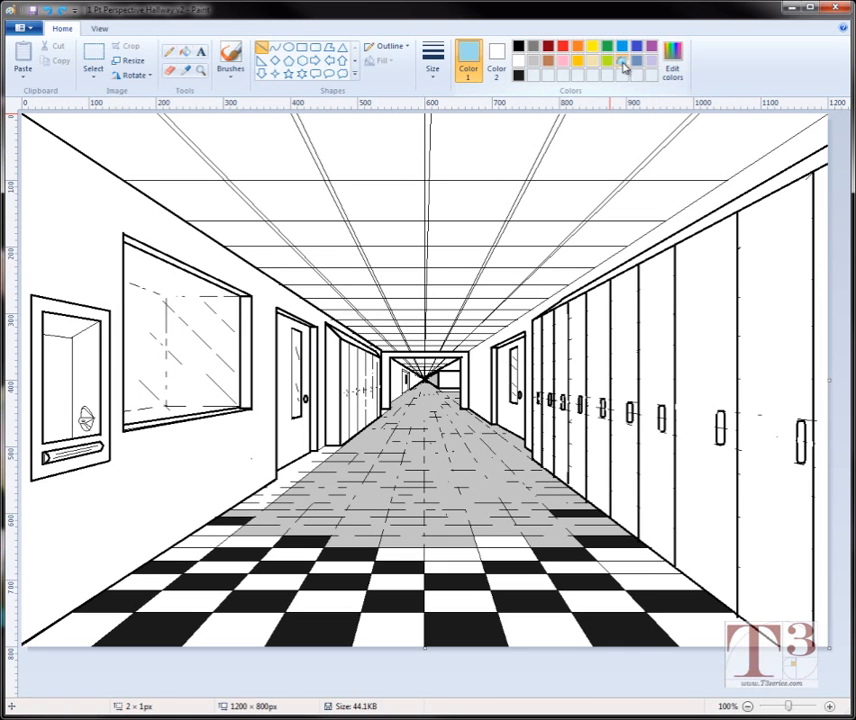
{"action": "left_click", "coordinate": [672, 62]}
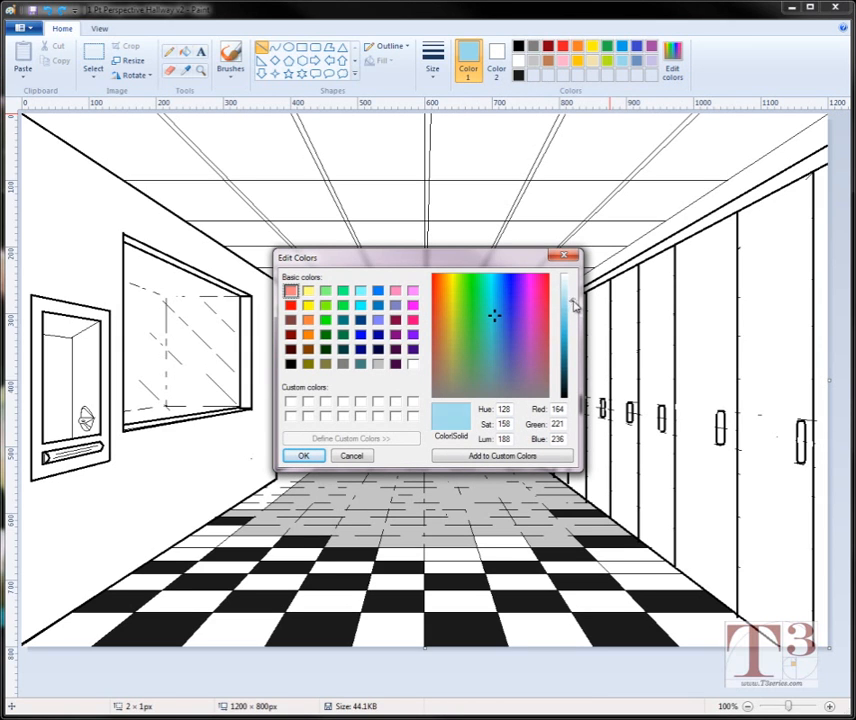
{"action": "left_click_drag", "start_coordinate": [573, 305], "coordinate": [574, 286]}
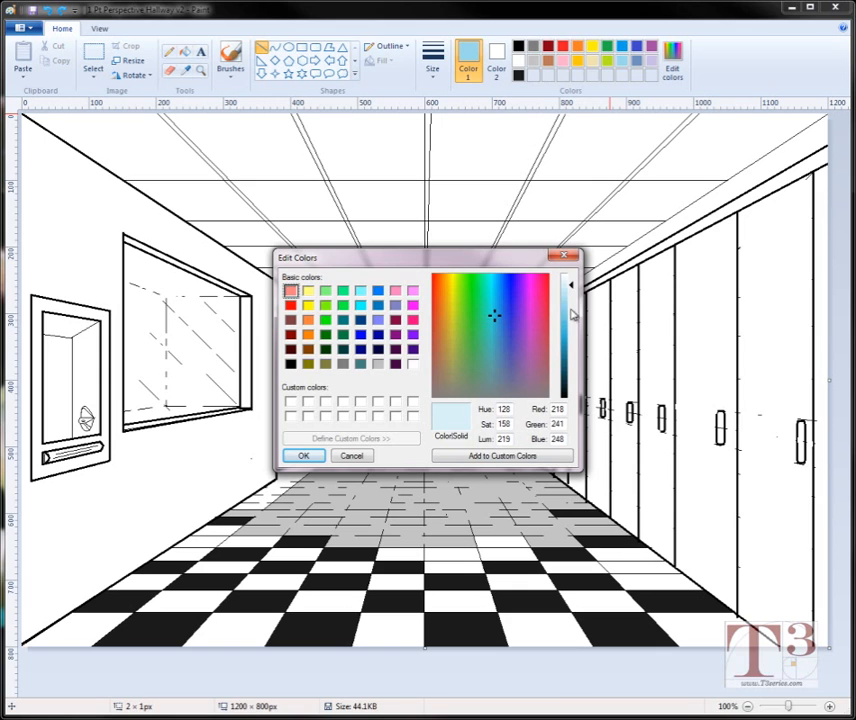
{"action": "left_click_drag", "start_coordinate": [572, 286], "coordinate": [572, 290]}
{"action": "left_click", "coordinate": [289, 456]}
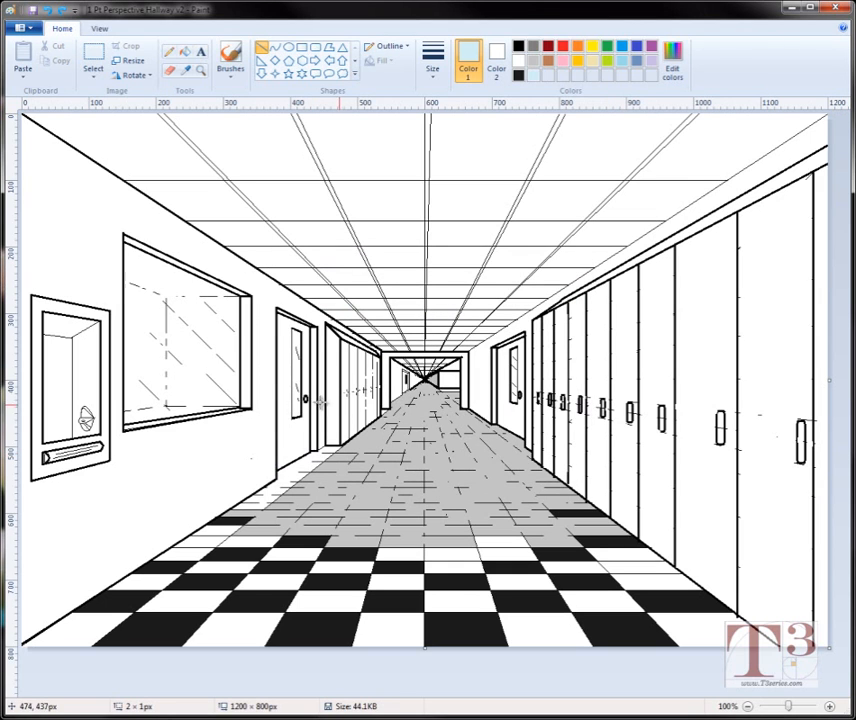
{"action": "left_click", "coordinate": [187, 54]}
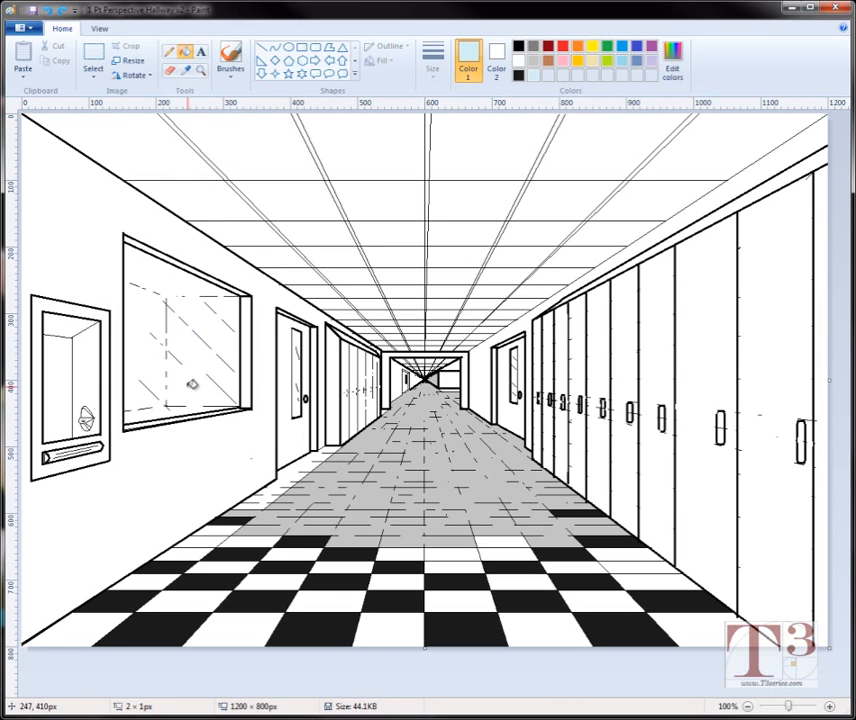
{"action": "left_click", "coordinate": [208, 344]}
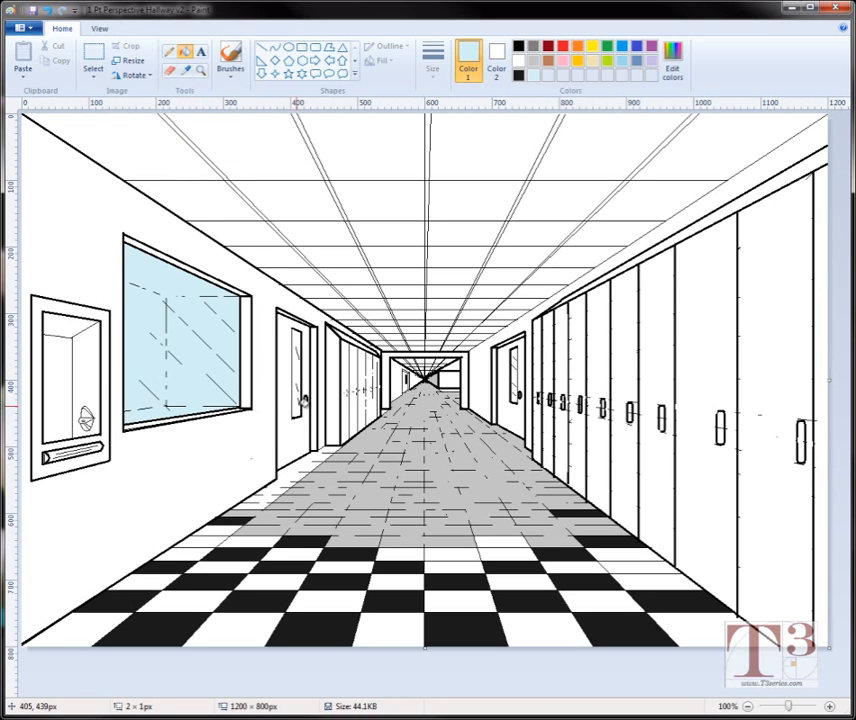
Step: Fill the glass panes of the nearest doors on both hallway walls with the very pale blue custom colour
{"action": "left_click", "coordinate": [298, 372]}
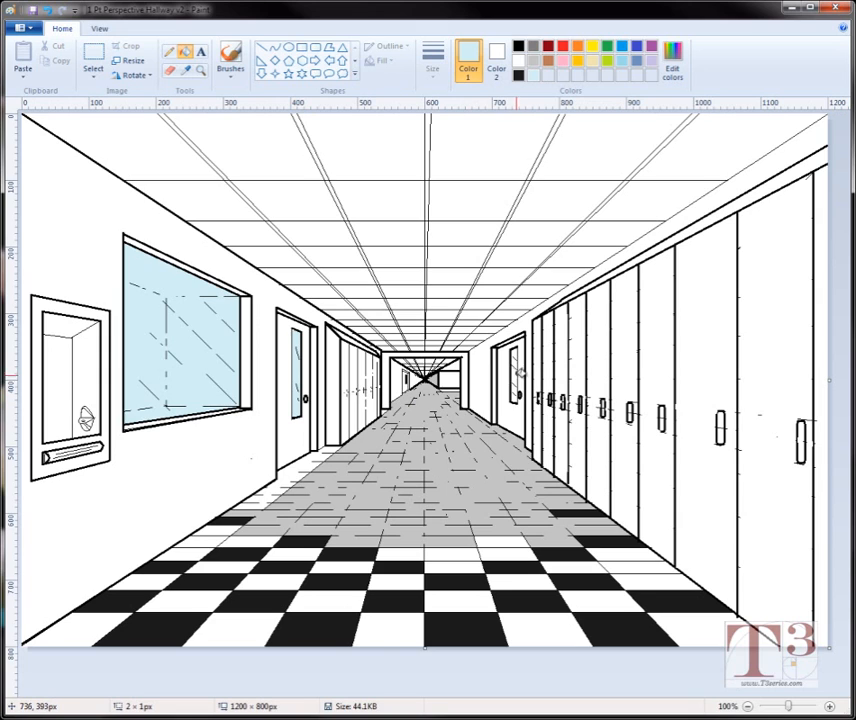
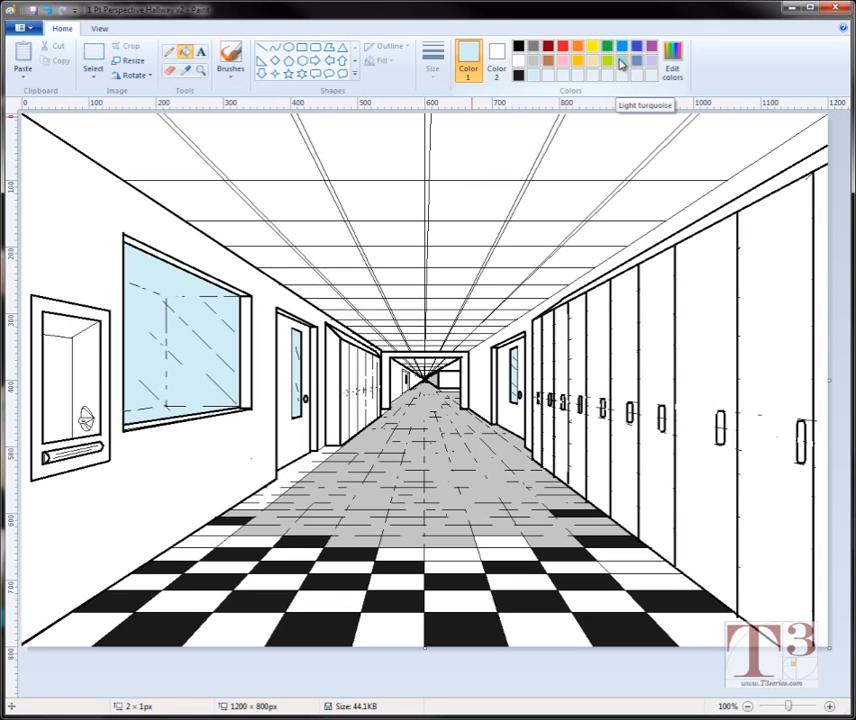
Step: Define a lightened light-yellow custom colour with hue 33, saturation 159 and luminosity 198, and fill the near left and right walls with it
{"action": "left_click", "coordinate": [593, 62]}
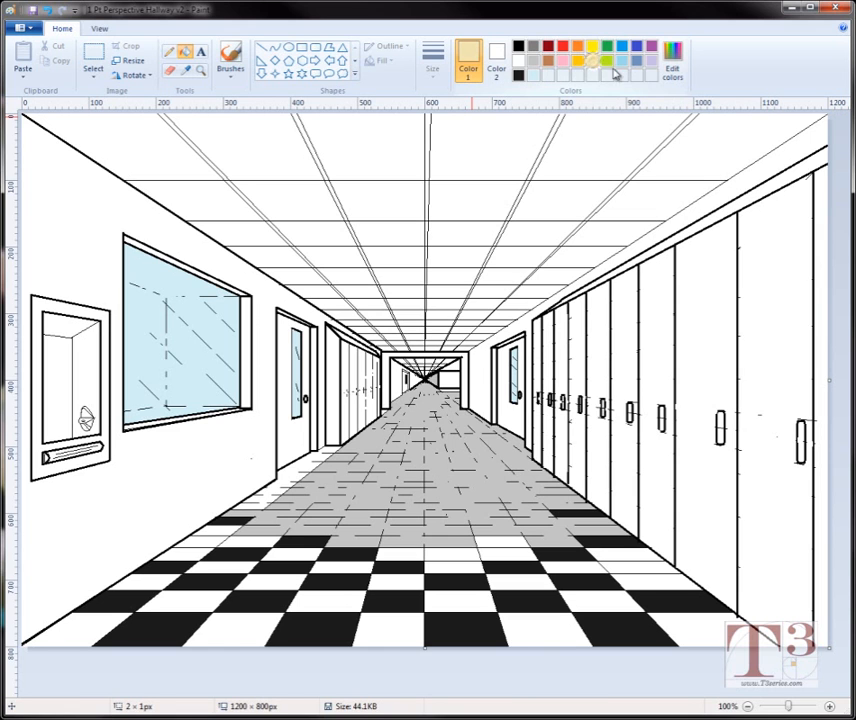
{"action": "left_click", "coordinate": [671, 63]}
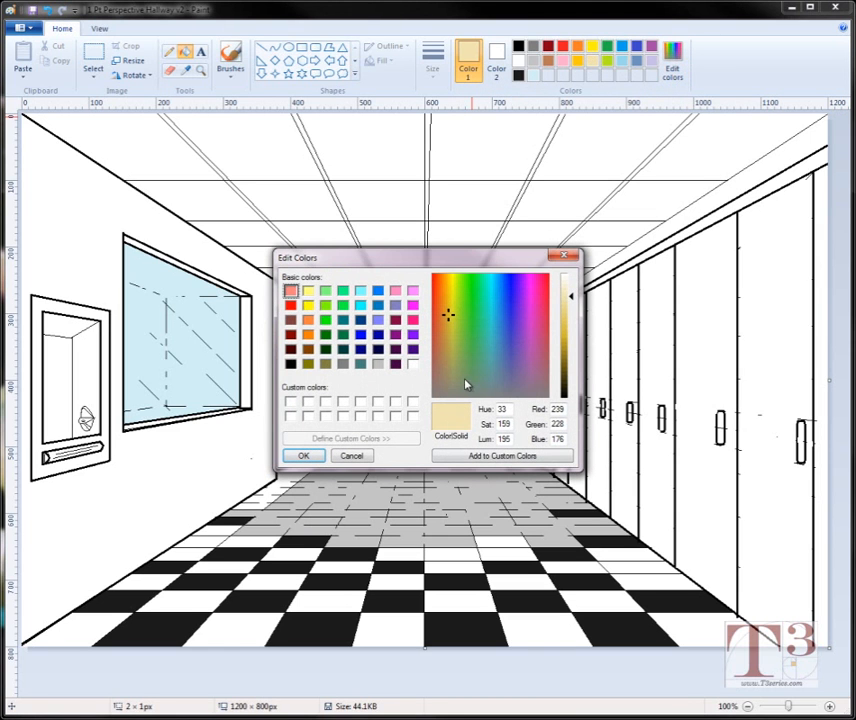
{"action": "mouse_move", "coordinate": [573, 300]}
{"action": "left_mouse_down"}
{"action": "mouse_move", "coordinate": [572, 288]}
{"action": "mouse_move", "coordinate": [574, 337]}
{"action": "mouse_move", "coordinate": [572, 298]}
{"action": "left_mouse_up"}
{"action": "left_click", "coordinate": [301, 456]}
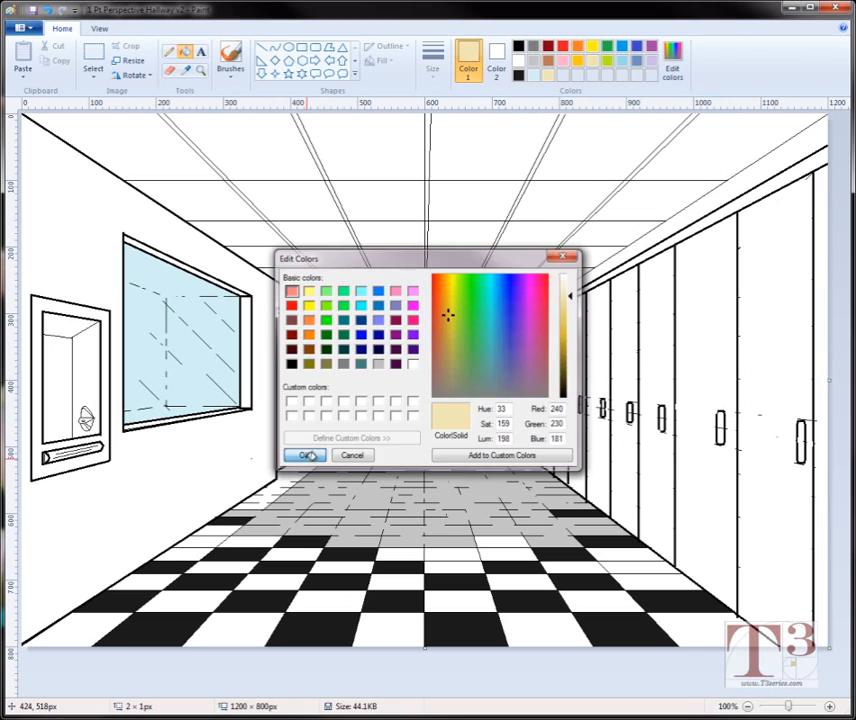
{"action": "left_click", "coordinate": [251, 450]}
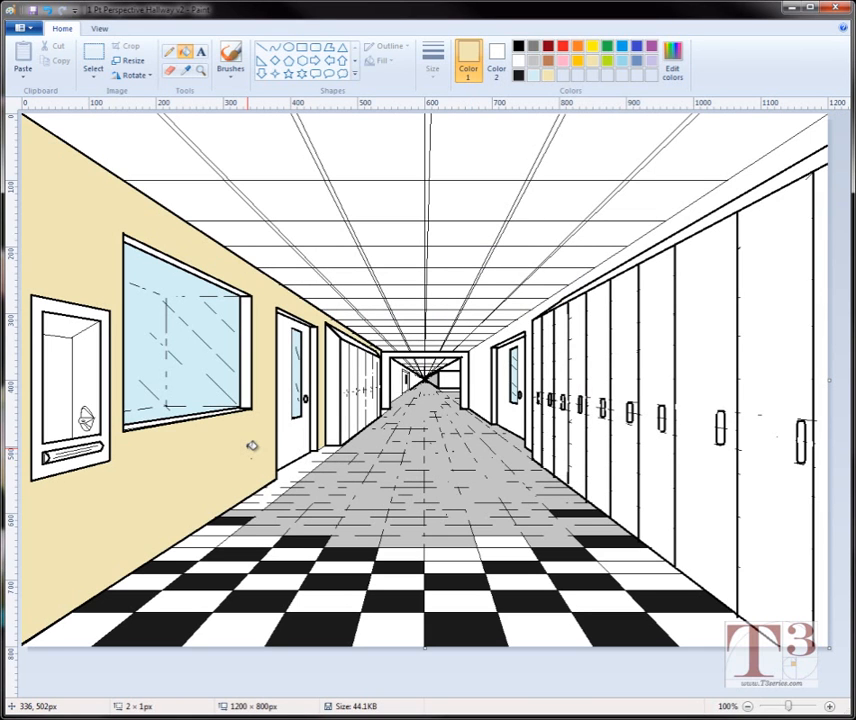
{"action": "left_click", "coordinate": [487, 375]}
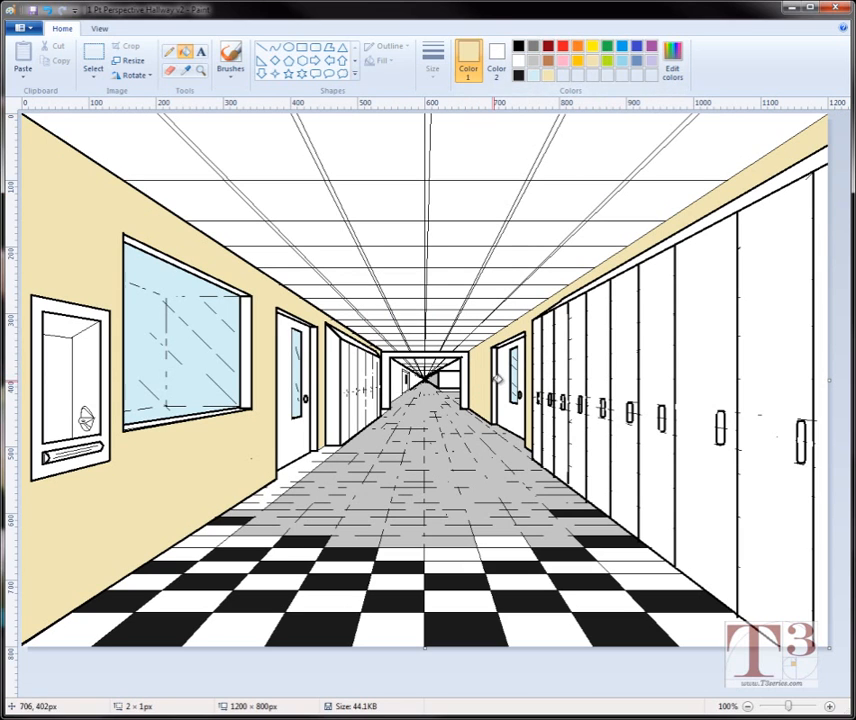
Step: Fill the far archway's frame with turquoise and the walls beyond it with the custom cream colour
{"action": "left_click", "coordinate": [622, 47]}
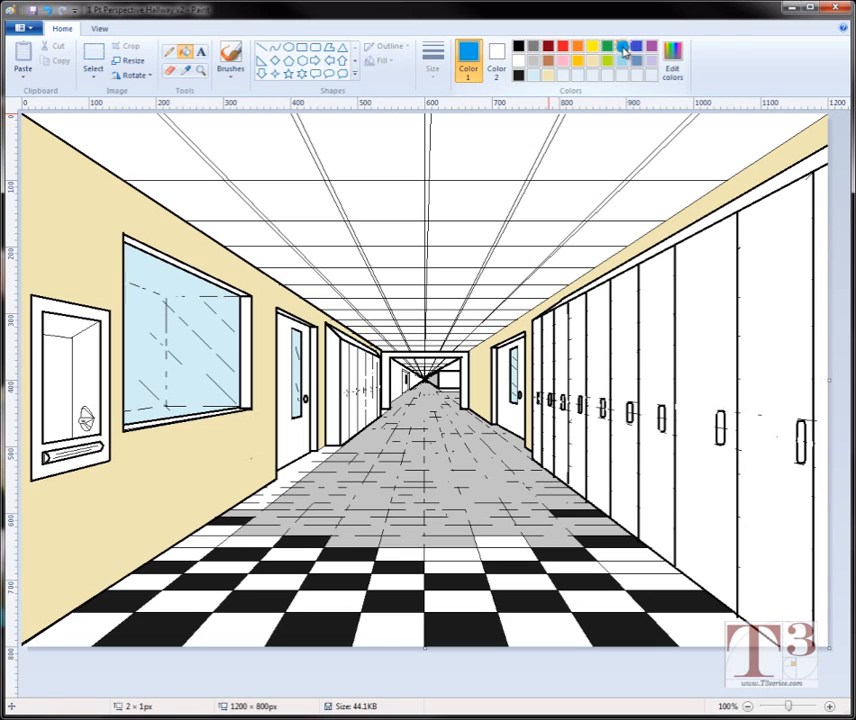
{"action": "left_click", "coordinate": [468, 374]}
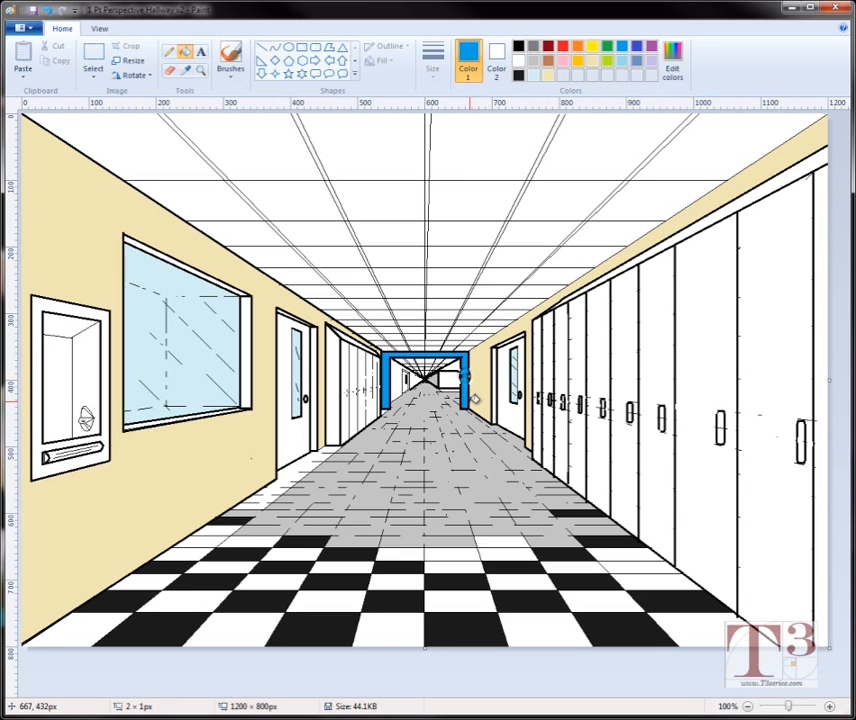
{"action": "left_click", "coordinate": [547, 76]}
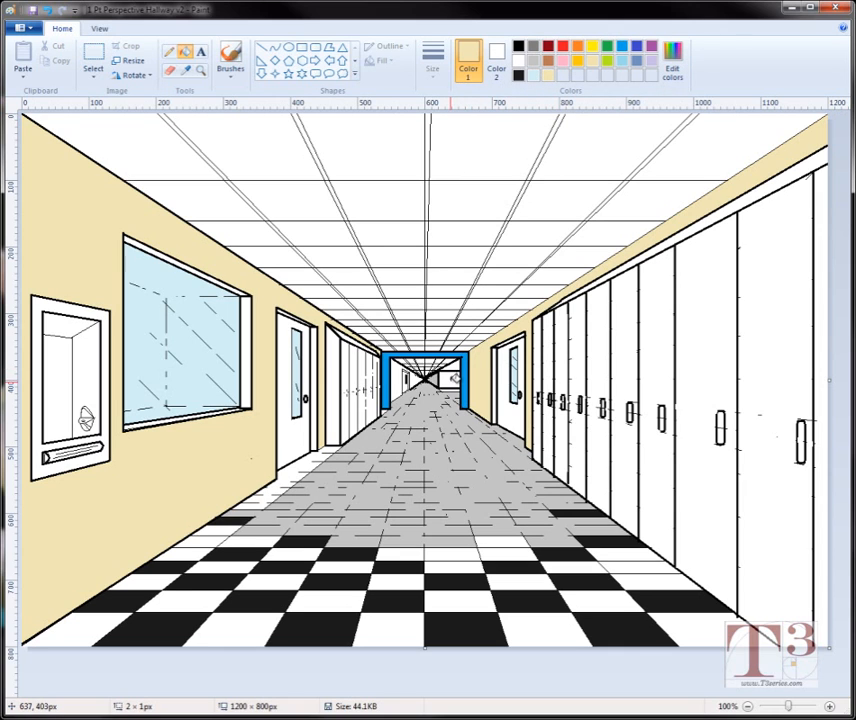
{"action": "left_click", "coordinate": [455, 377]}
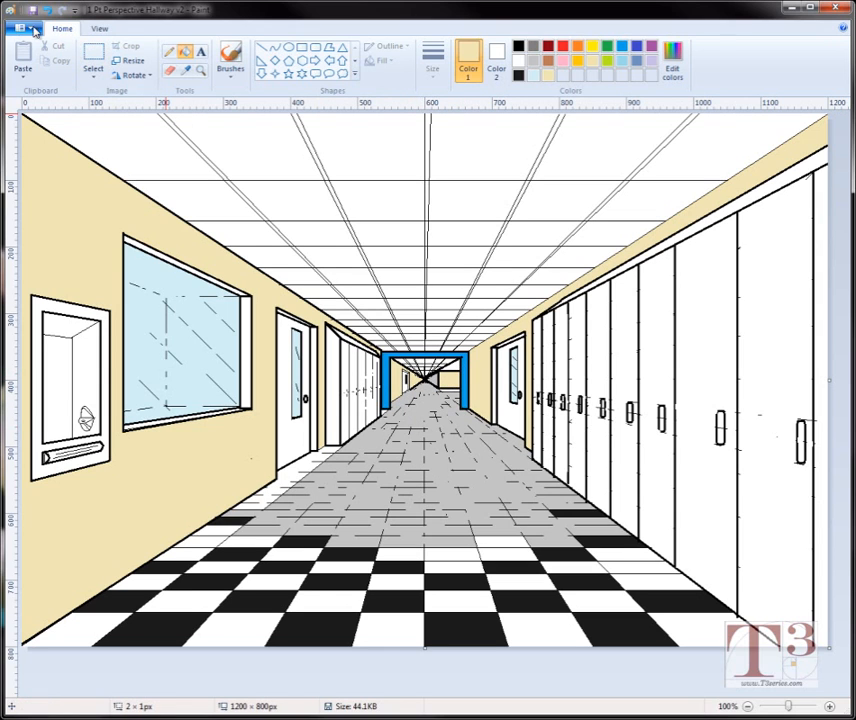
Step: Save the drawing as a new PNG version named 1 Pt Perspective Hallway v3
{"action": "left_click", "coordinate": [31, 29]}
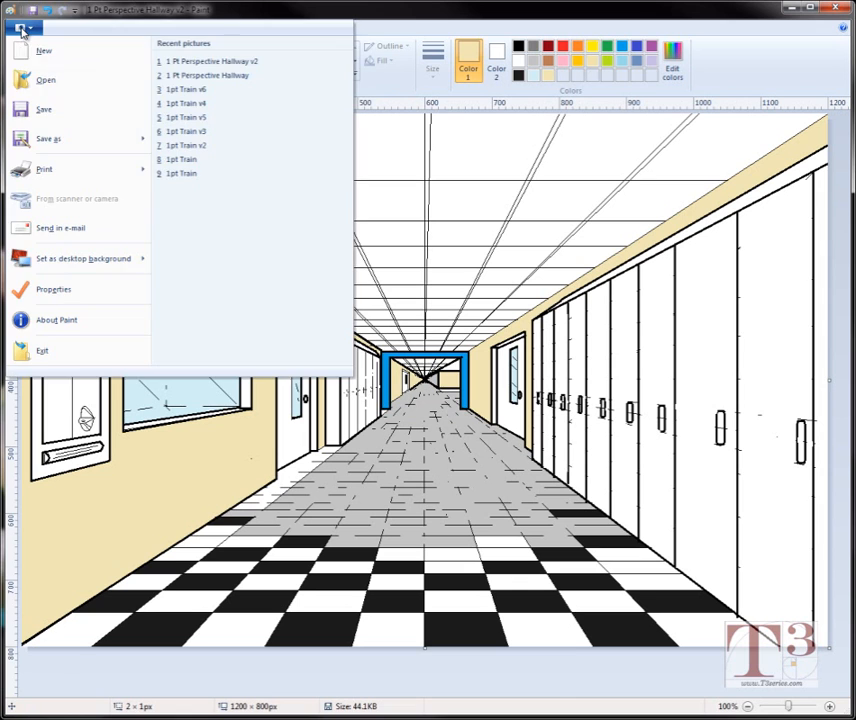
{"action": "left_click", "coordinate": [45, 140]}
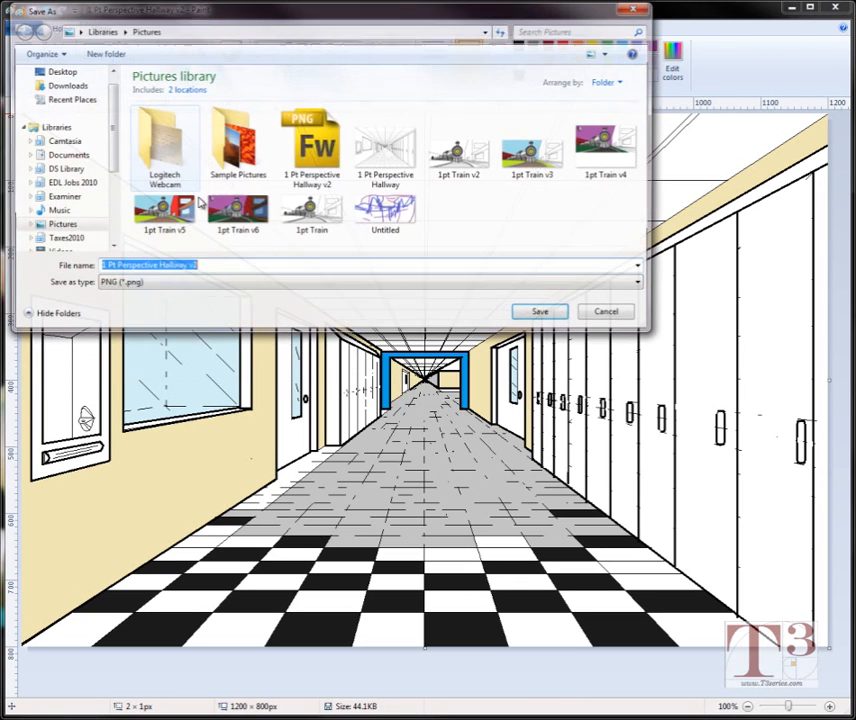
{"action": "left_click", "coordinate": [201, 266]}
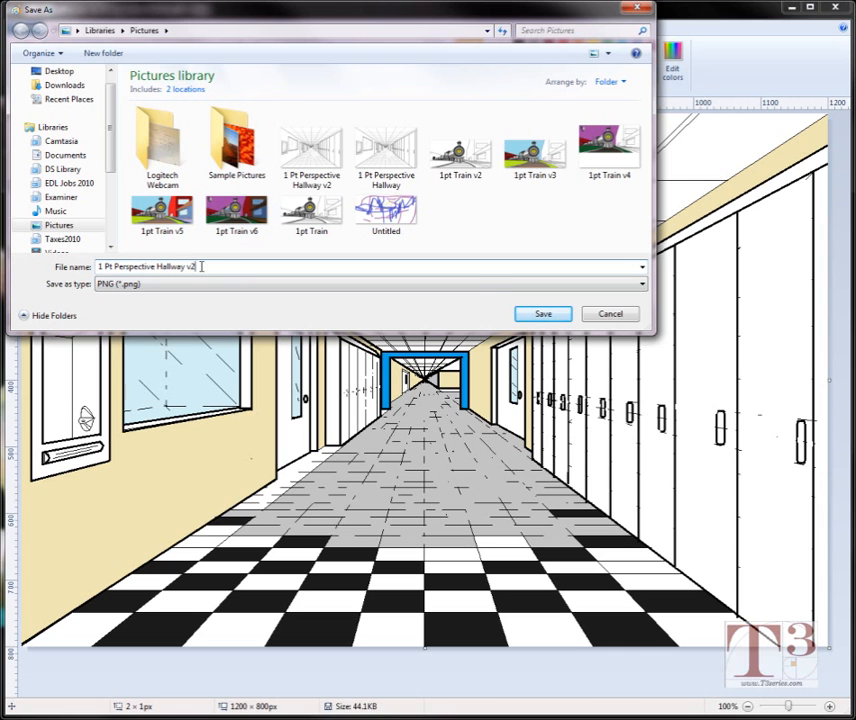
{"action": "key", "text": "BackSpace"}
{"action": "type", "text": "3"}
{"action": "key", "text": "Return"}
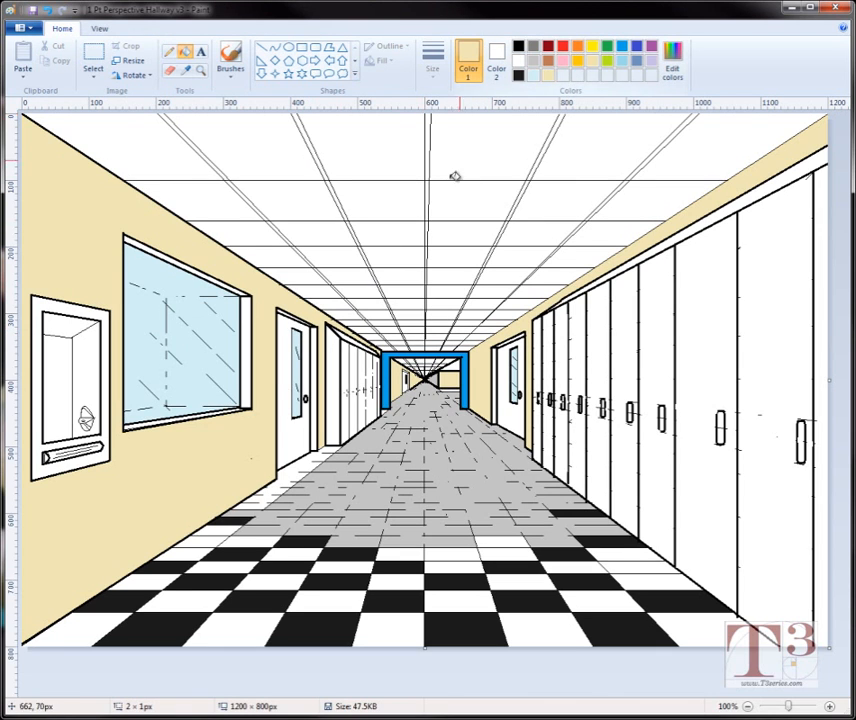
Step: Recolour the near left and right walls and the walls beyond the archway with lime
{"action": "left_click", "coordinate": [610, 60]}
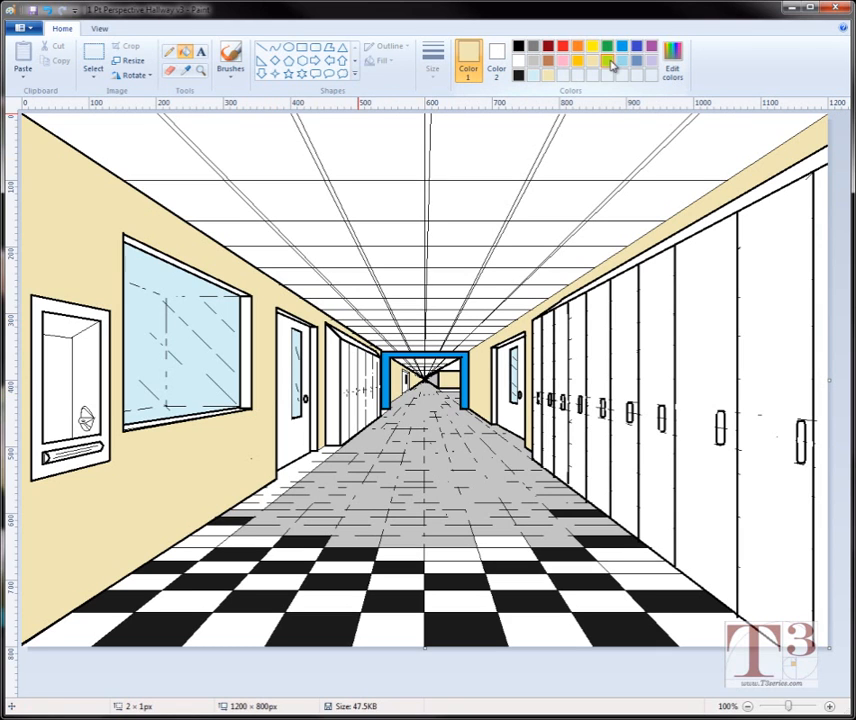
{"action": "left_click", "coordinate": [278, 297]}
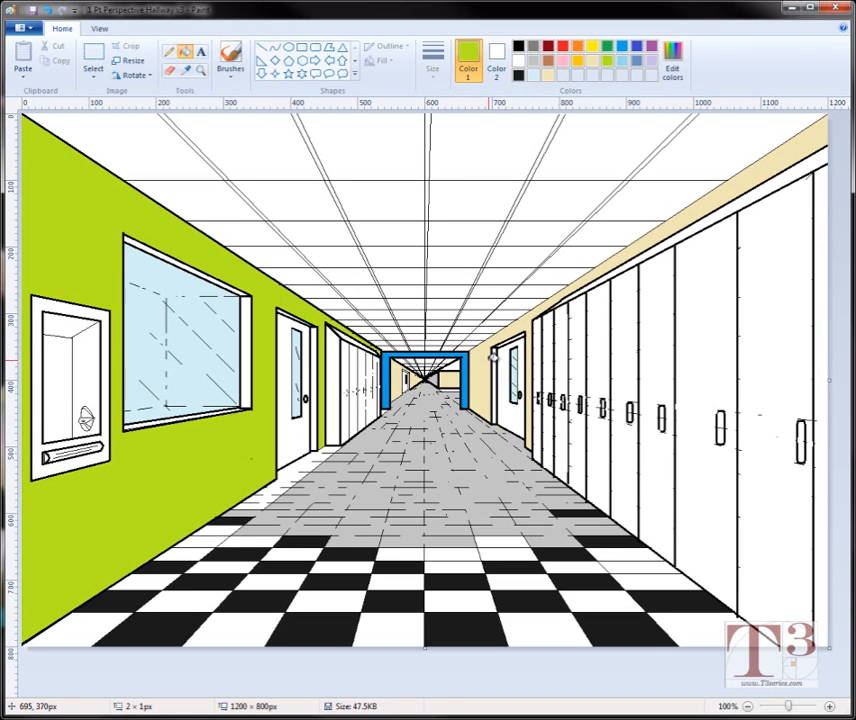
{"action": "left_click", "coordinate": [496, 338]}
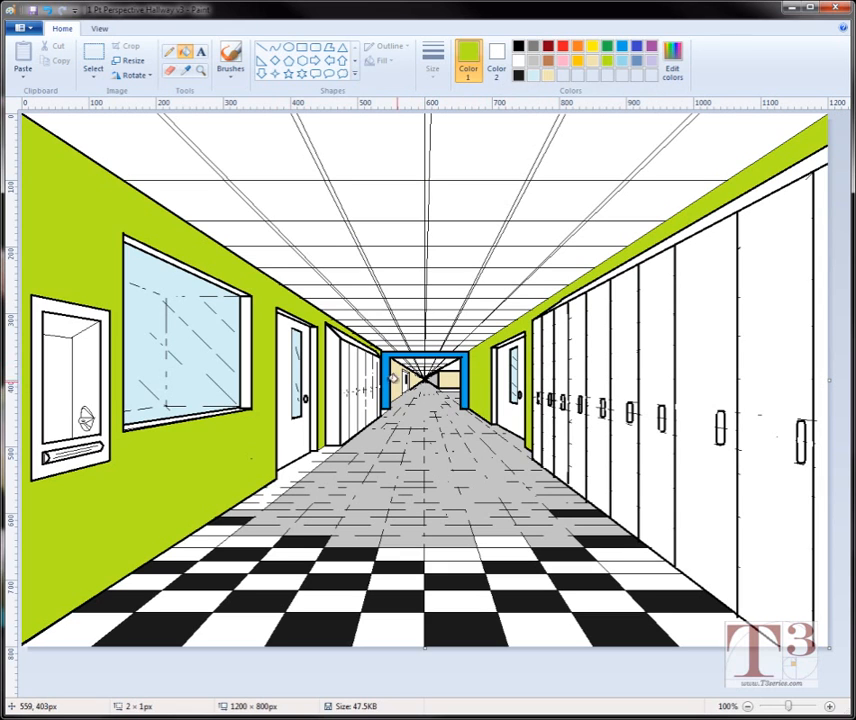
{"action": "left_click", "coordinate": [456, 386]}
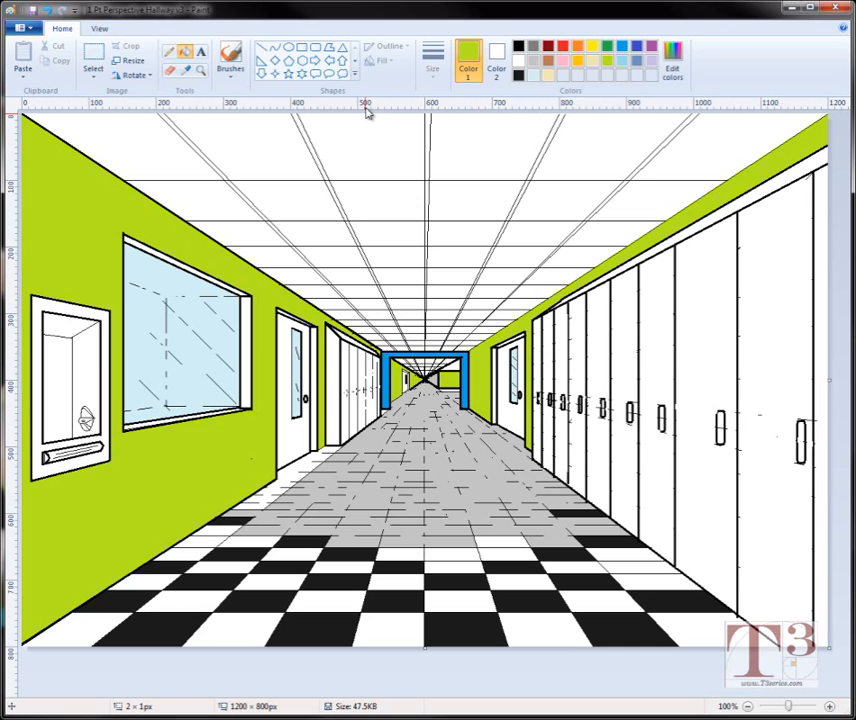
Step: Save the lime-walled drawing as a new PNG version named 1 Pt Perspective Hallway v4
{"action": "left_click", "coordinate": [22, 29]}
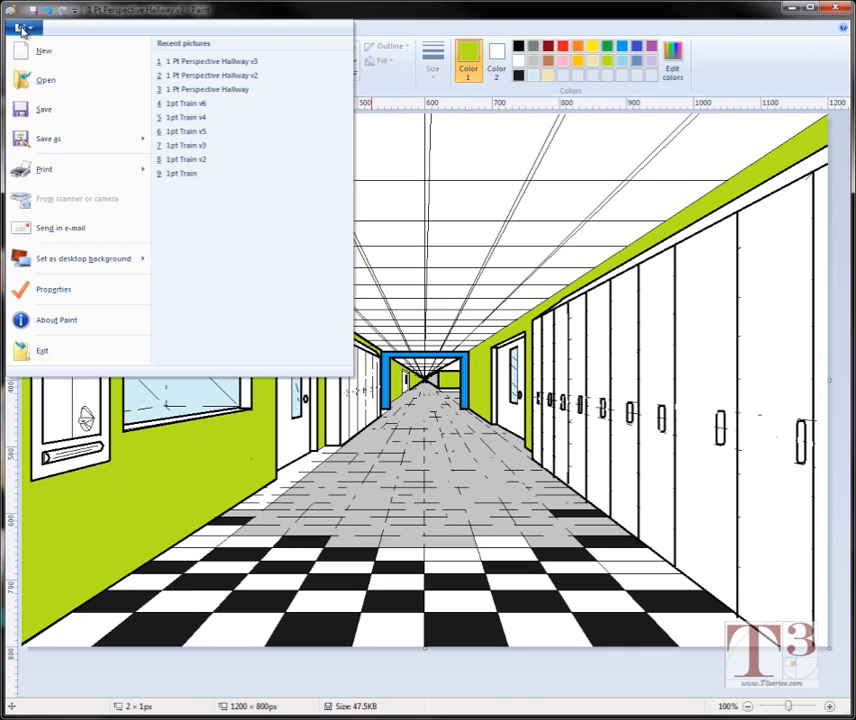
{"action": "left_click", "coordinate": [57, 143]}
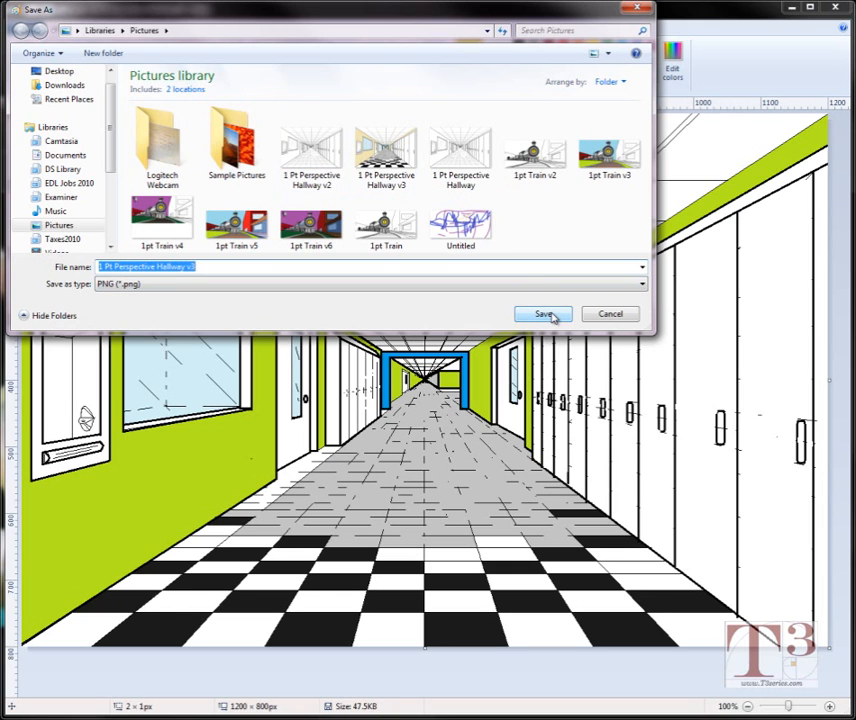
{"action": "left_click", "coordinate": [202, 268]}
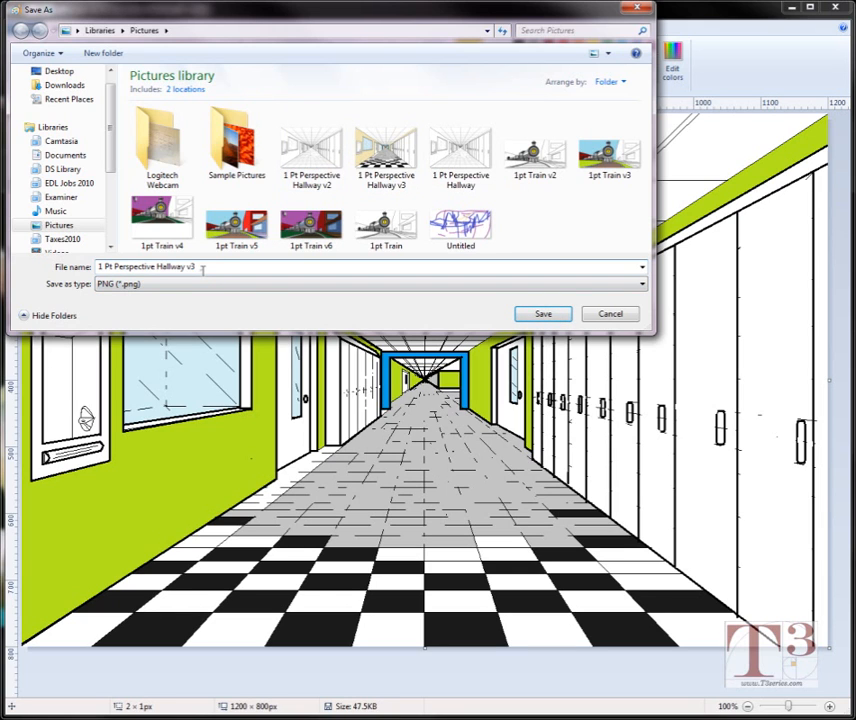
{"action": "key", "text": "BackSpace"}
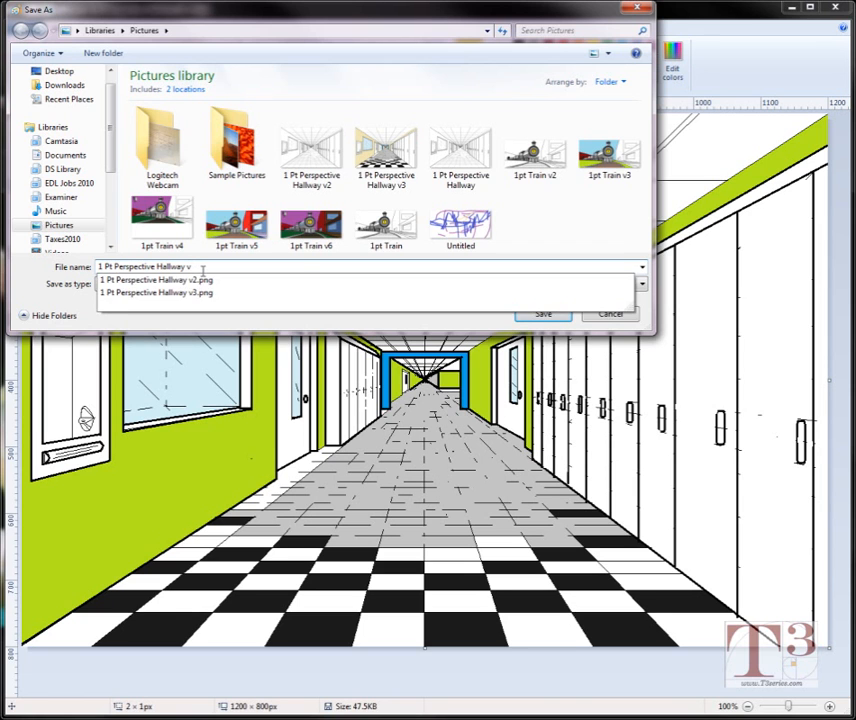
{"action": "type", "text": "4"}
{"action": "left_click", "coordinate": [537, 315]}
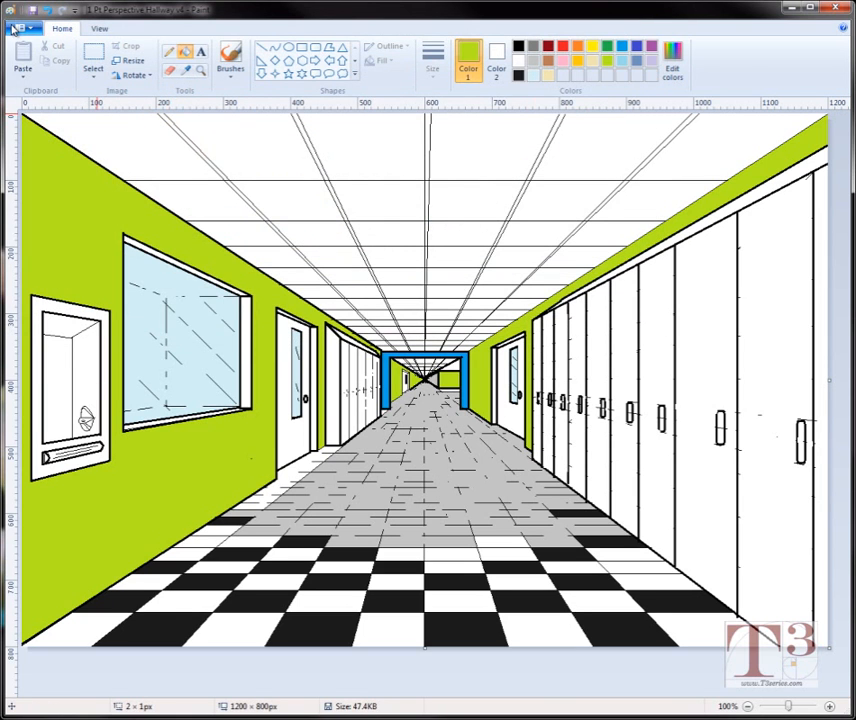
{"action": "left_click", "coordinate": [27, 28]}
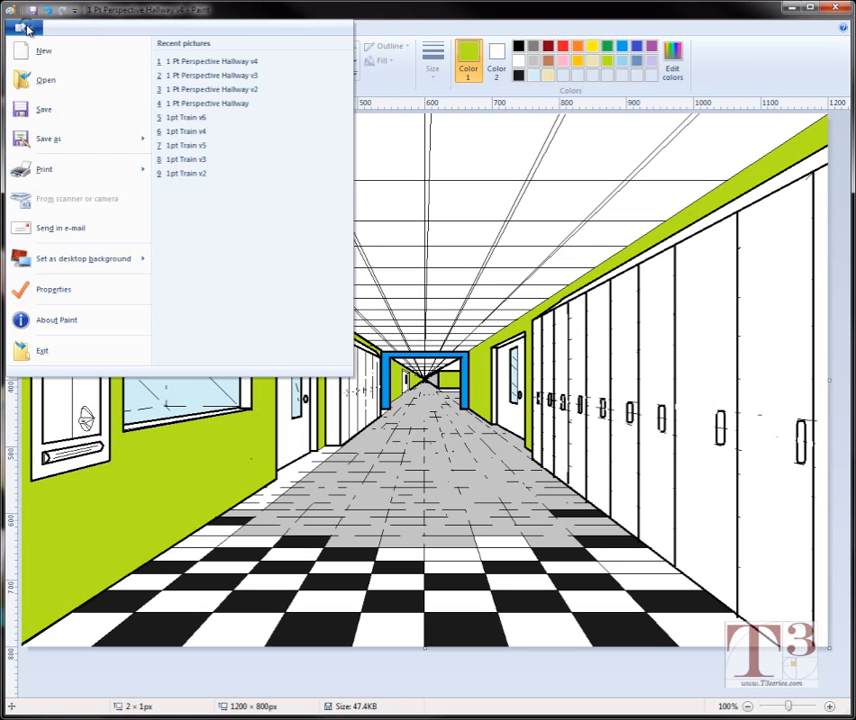
{"action": "left_click", "coordinate": [60, 139]}
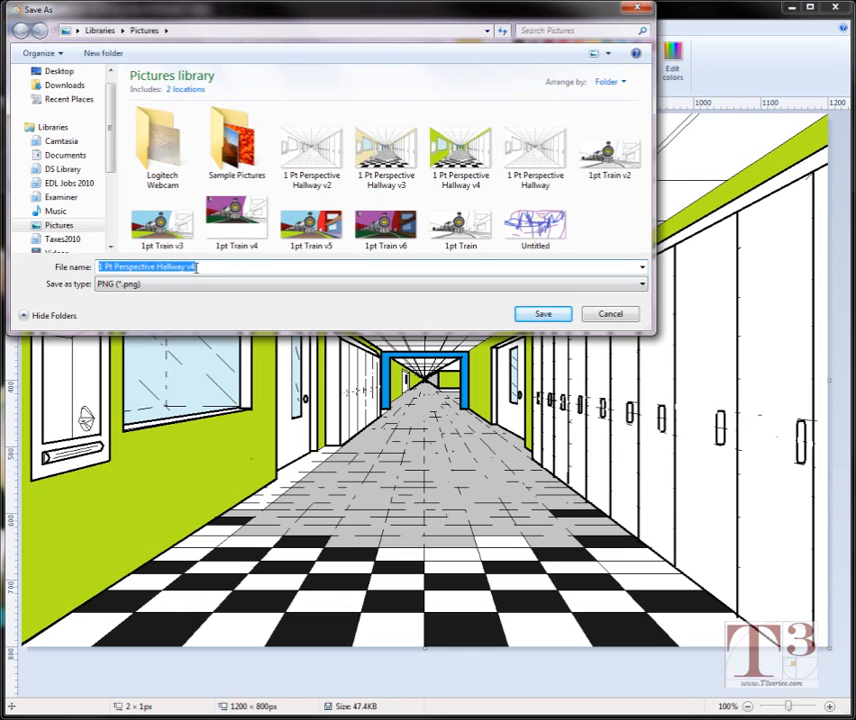
{"action": "left_click", "coordinate": [605, 316]}
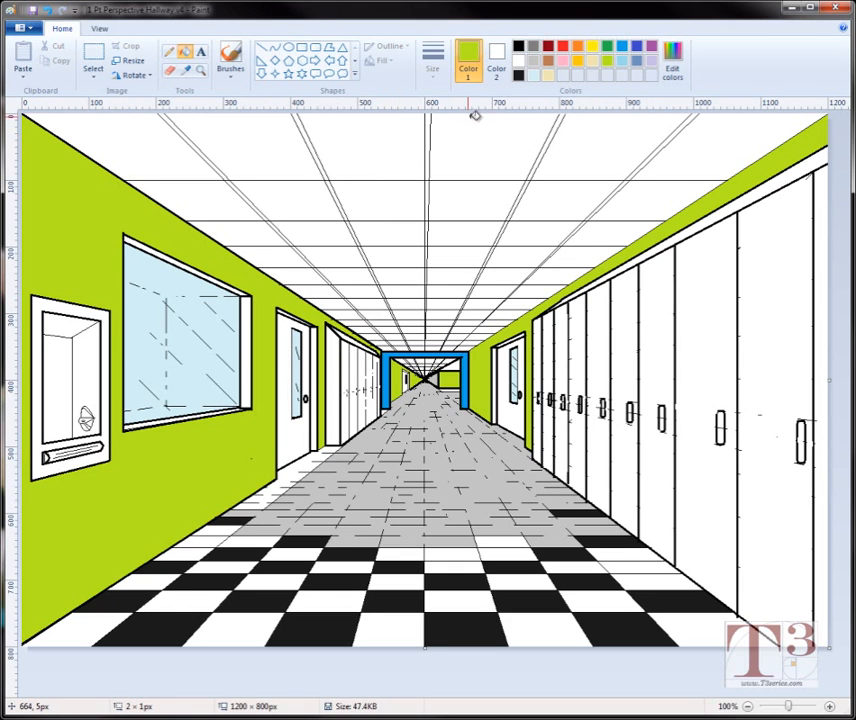
Step: Fill the lime walls on both sides and beyond the archway with the custom cream colour again
{"action": "left_click", "coordinate": [548, 76]}
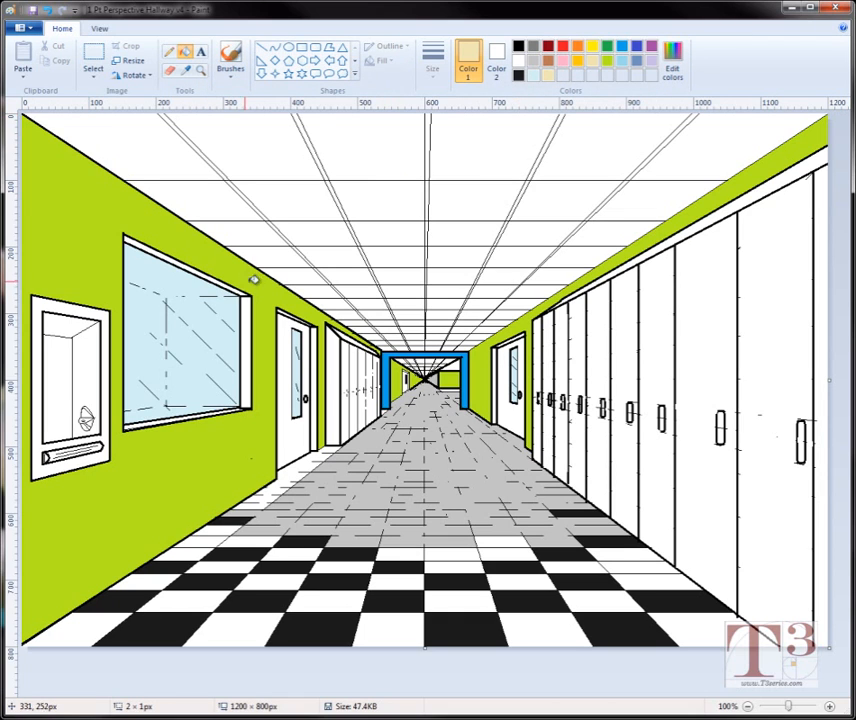
{"action": "left_click", "coordinate": [254, 280]}
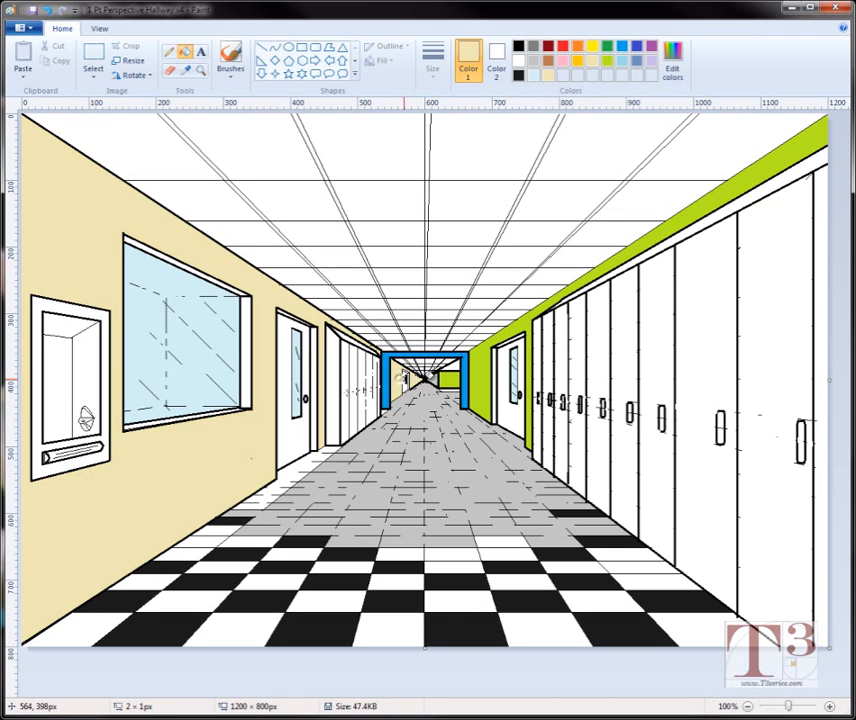
{"action": "left_click", "coordinate": [490, 372]}
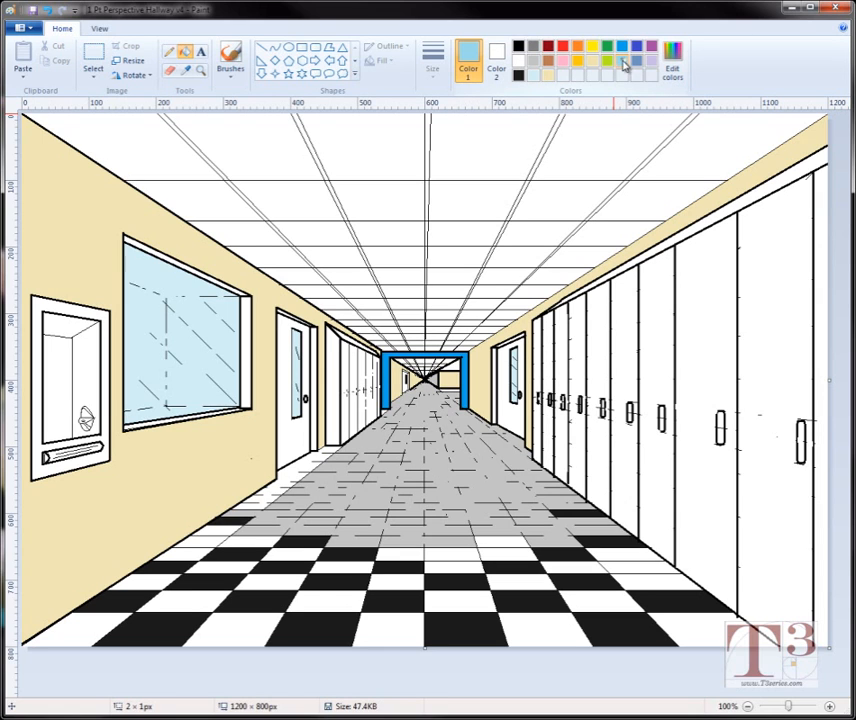
Step: Fill the far archway's frame with lavender, and the side, top and sill of the large left-wall window's frame with blue-gray
{"action": "left_click", "coordinate": [650, 61]}
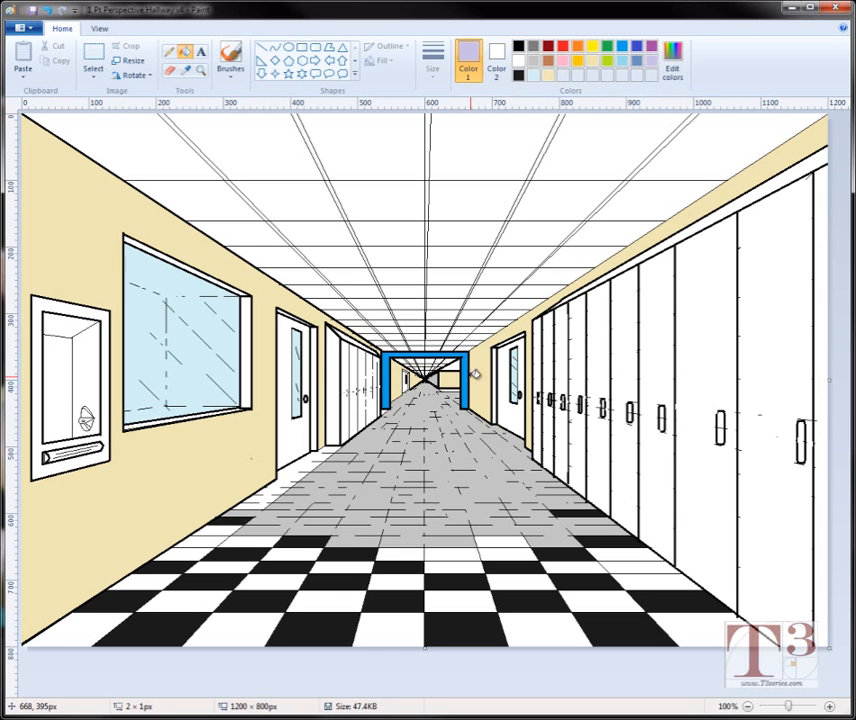
{"action": "left_click", "coordinate": [467, 380]}
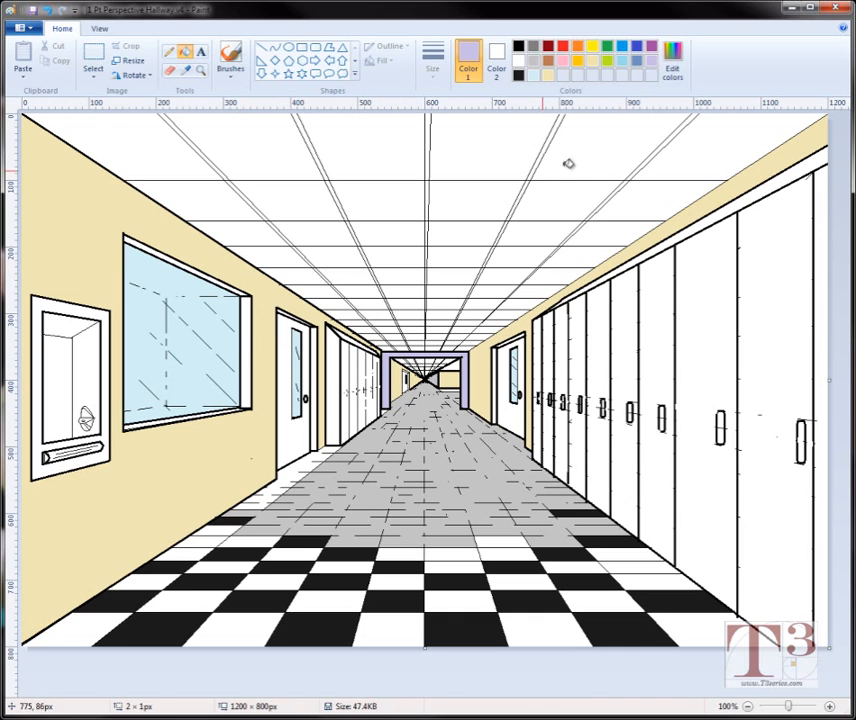
{"action": "left_click", "coordinate": [638, 62]}
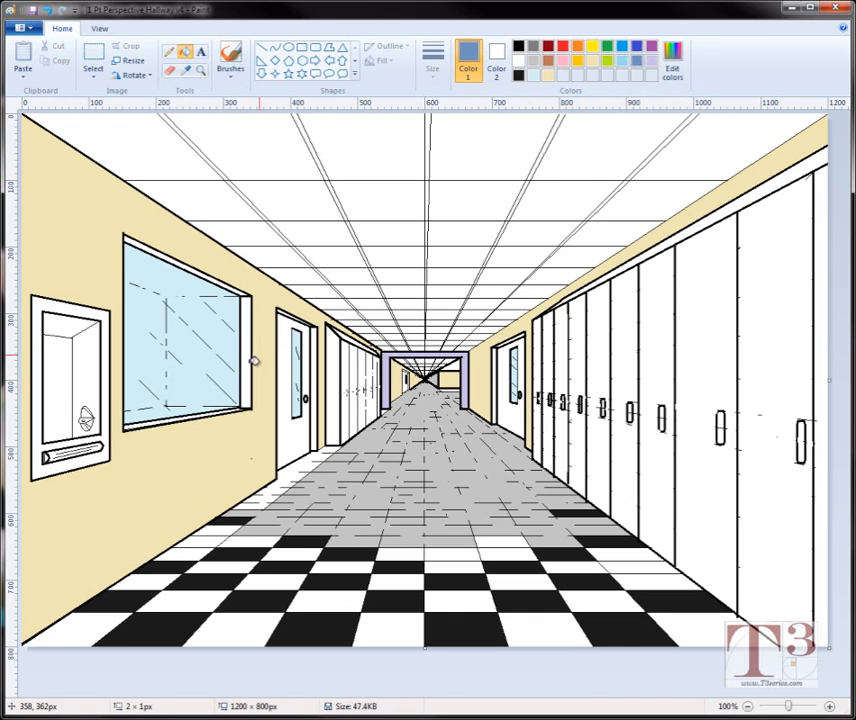
{"action": "left_click", "coordinate": [248, 365]}
{"action": "left_click", "coordinate": [225, 283]}
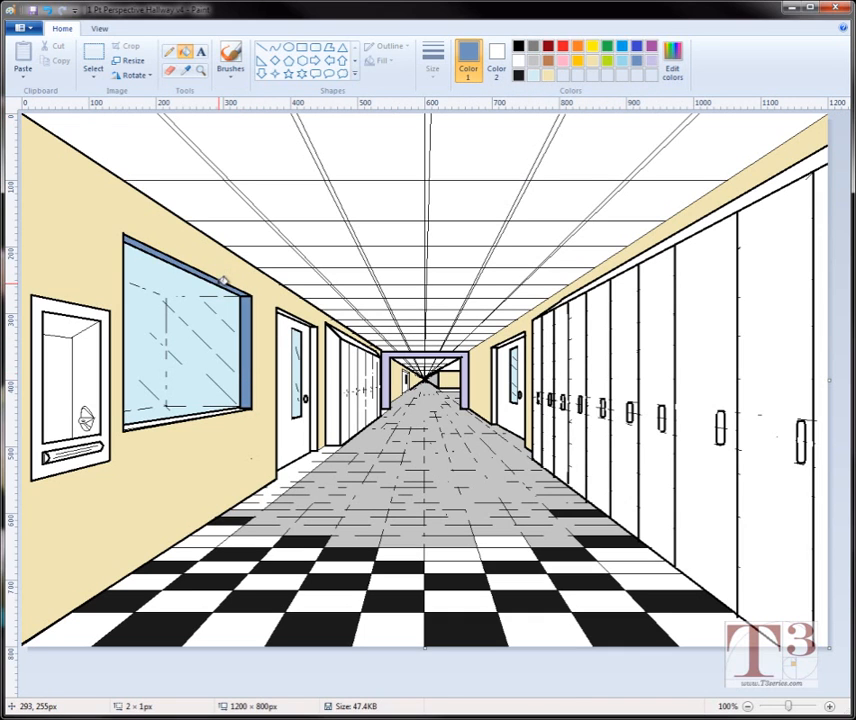
{"action": "left_click", "coordinate": [198, 413]}
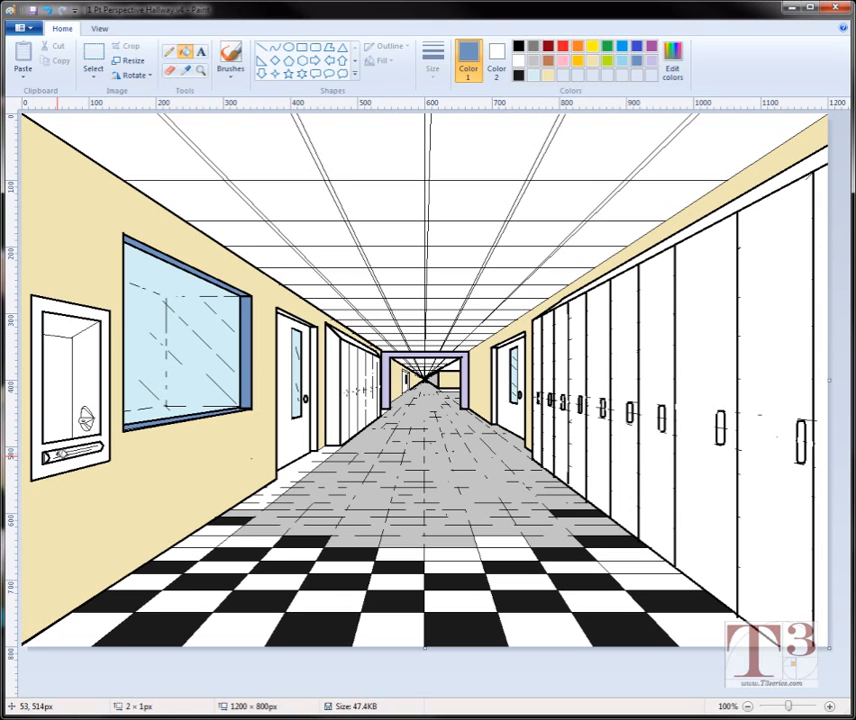
Step: Fill the wall niche's spout and lower strip with blue-gray, and its inner left panel with a lighter blue-gray of luminosity about 200
{"action": "left_click", "coordinate": [47, 457]}
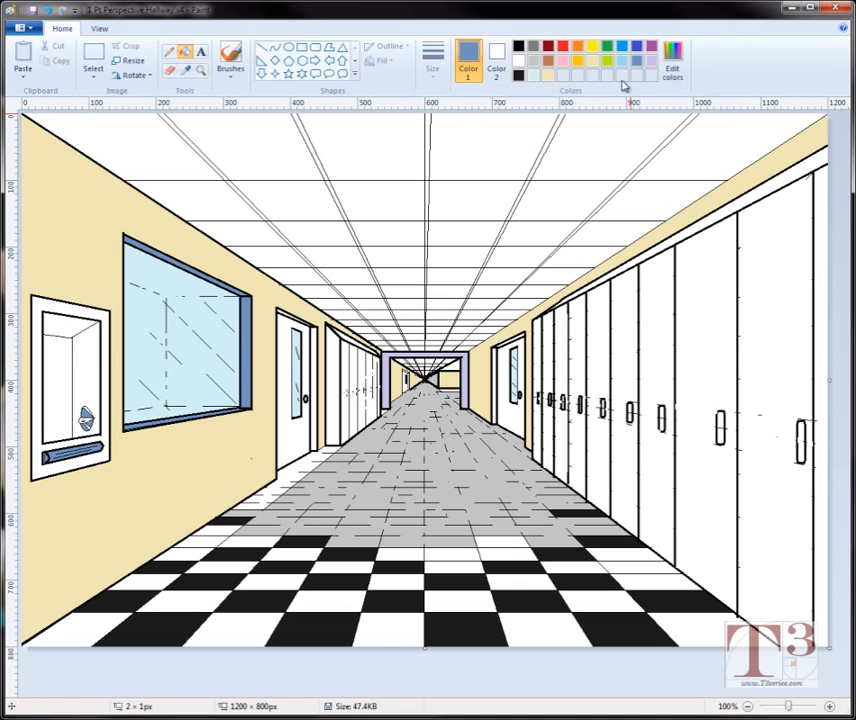
{"action": "left_click", "coordinate": [671, 66]}
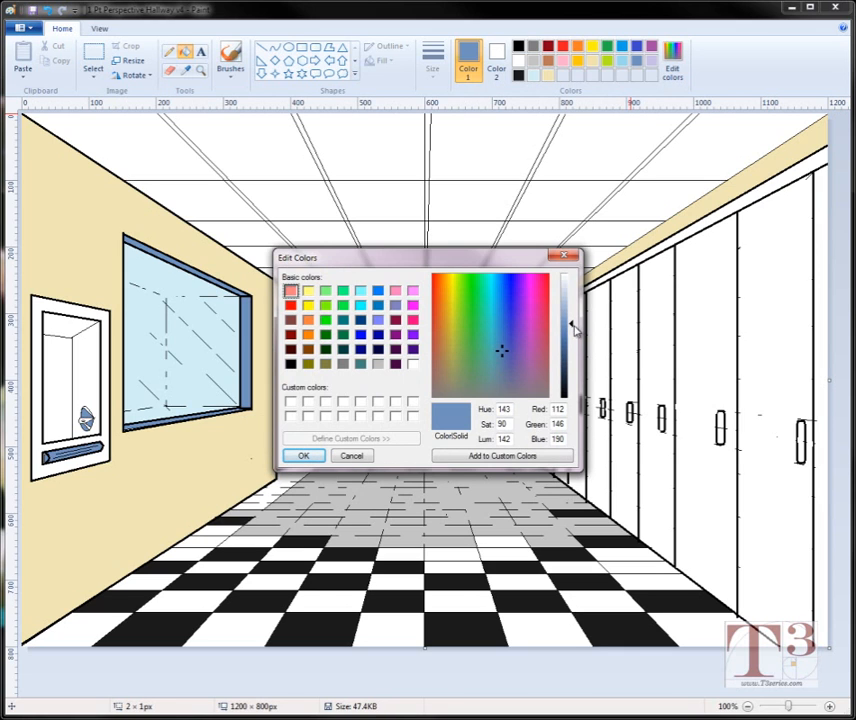
{"action": "left_click_drag", "start_coordinate": [572, 328], "coordinate": [571, 302]}
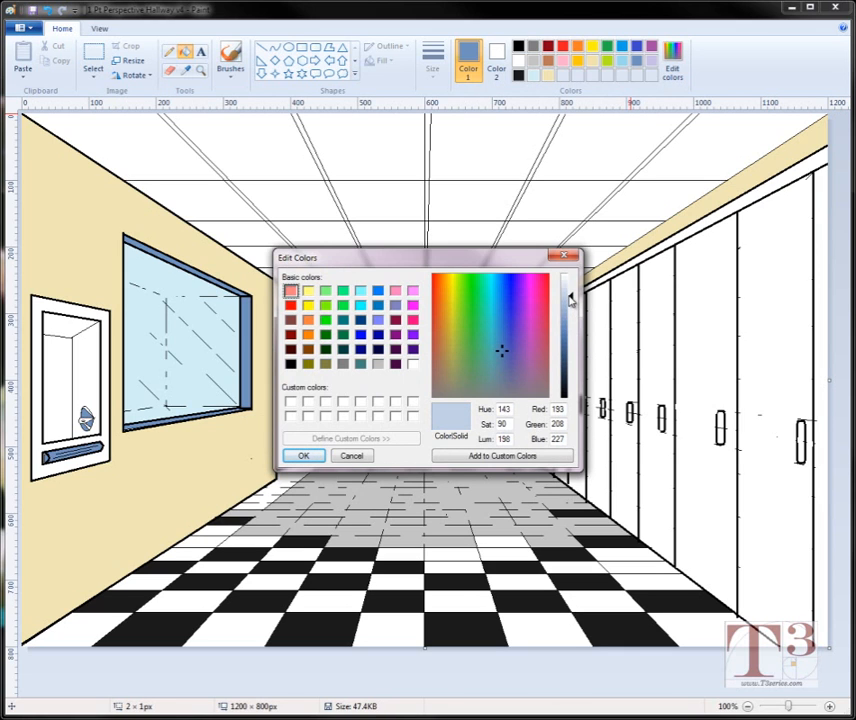
{"action": "left_click", "coordinate": [304, 455]}
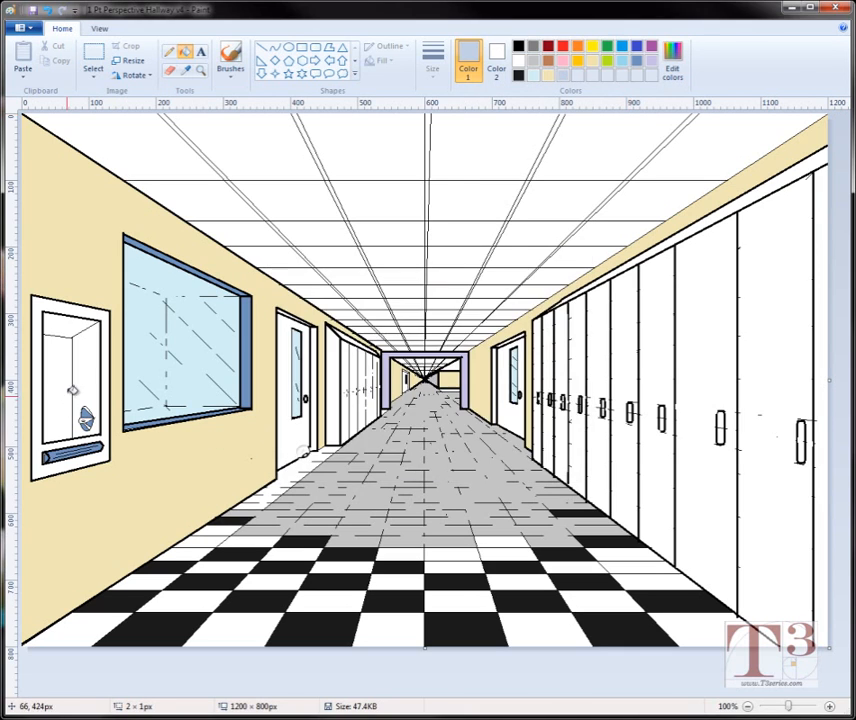
{"action": "left_click", "coordinate": [62, 378]}
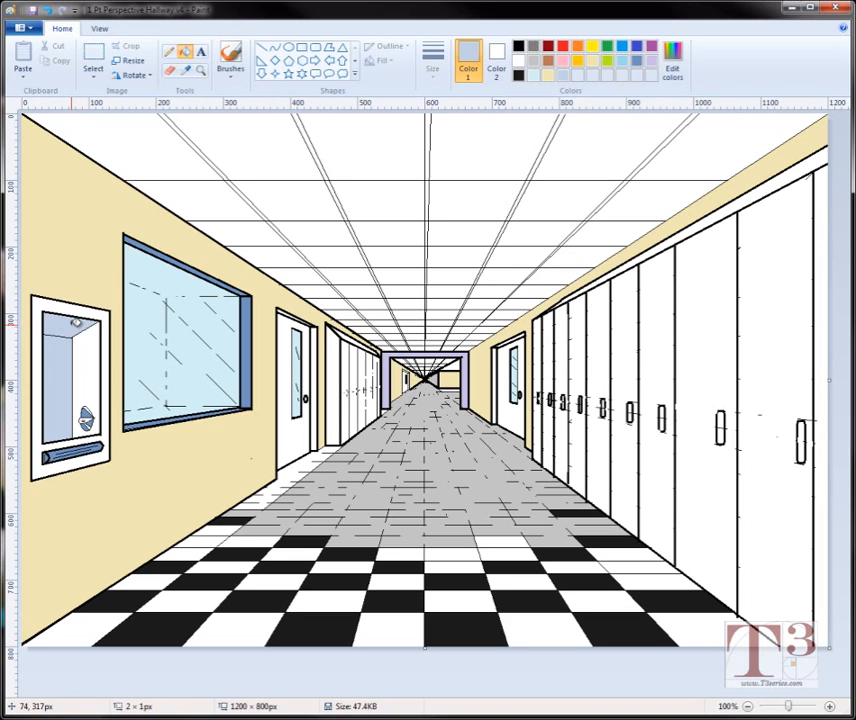
{"action": "key", "text": "ctrl+z"}
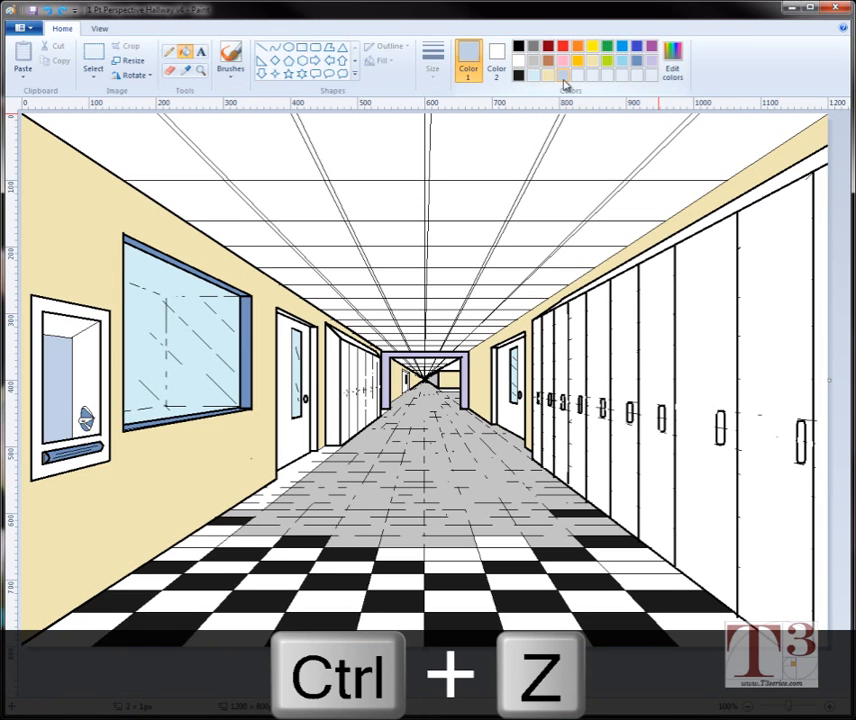
Step: Mix a dark blue with luminosity 83 and fill the top inner face of the left-wall niche with it
{"action": "left_click", "coordinate": [672, 70]}
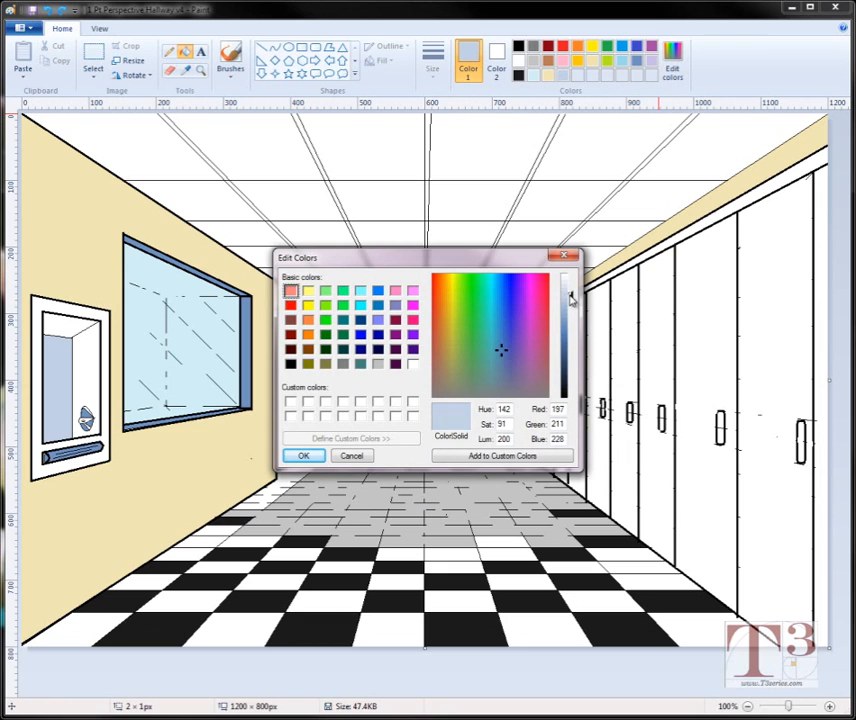
{"action": "left_click_drag", "start_coordinate": [572, 297], "coordinate": [573, 318]}
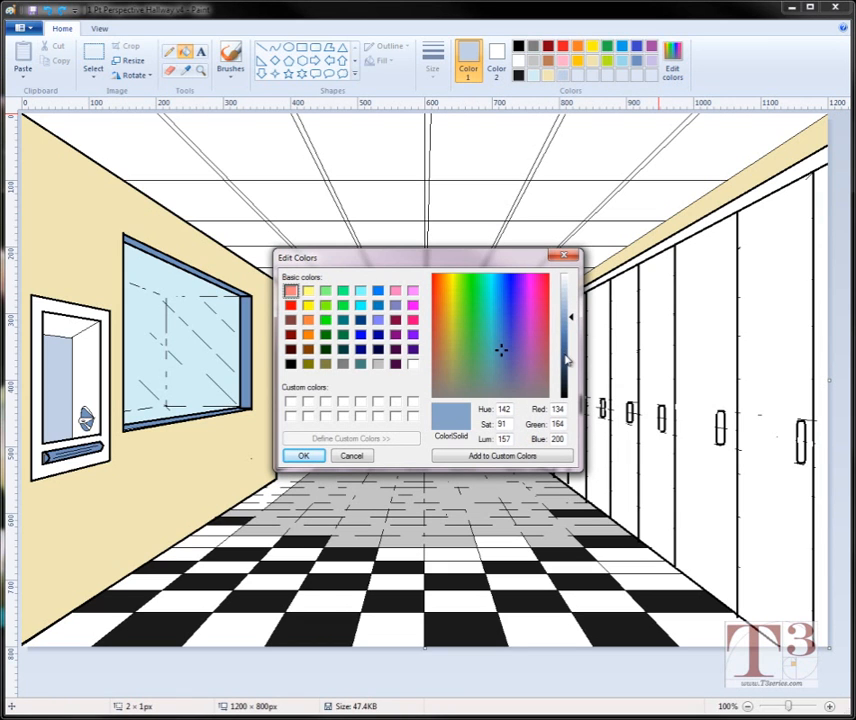
{"action": "left_click_drag", "start_coordinate": [566, 361], "coordinate": [567, 354]}
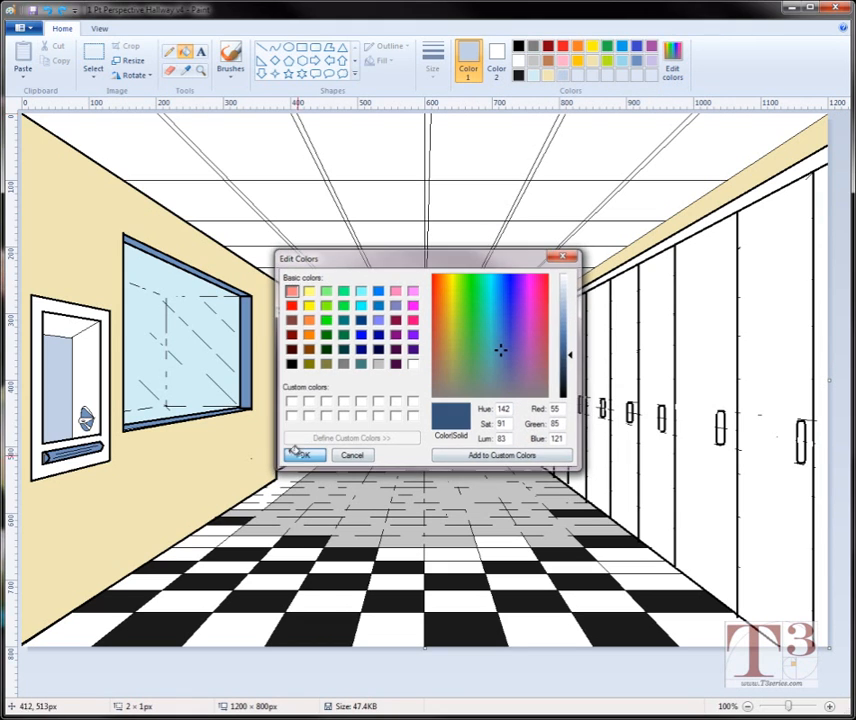
{"action": "left_click", "coordinate": [302, 455]}
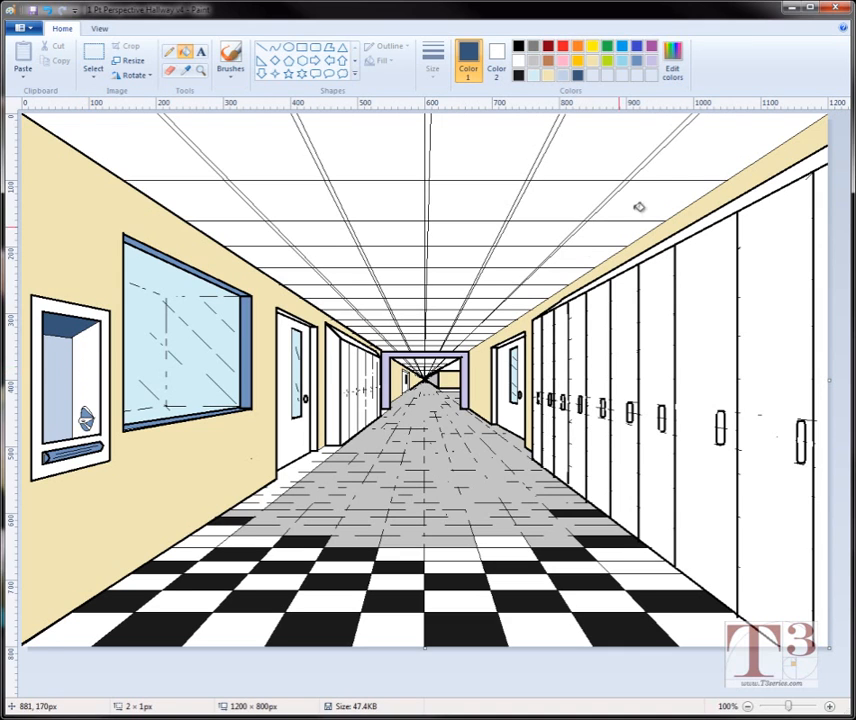
Step: Darken the custom glass blue to luminosity 182 and fill the niche's inner right panel with it
{"action": "left_click", "coordinate": [536, 77]}
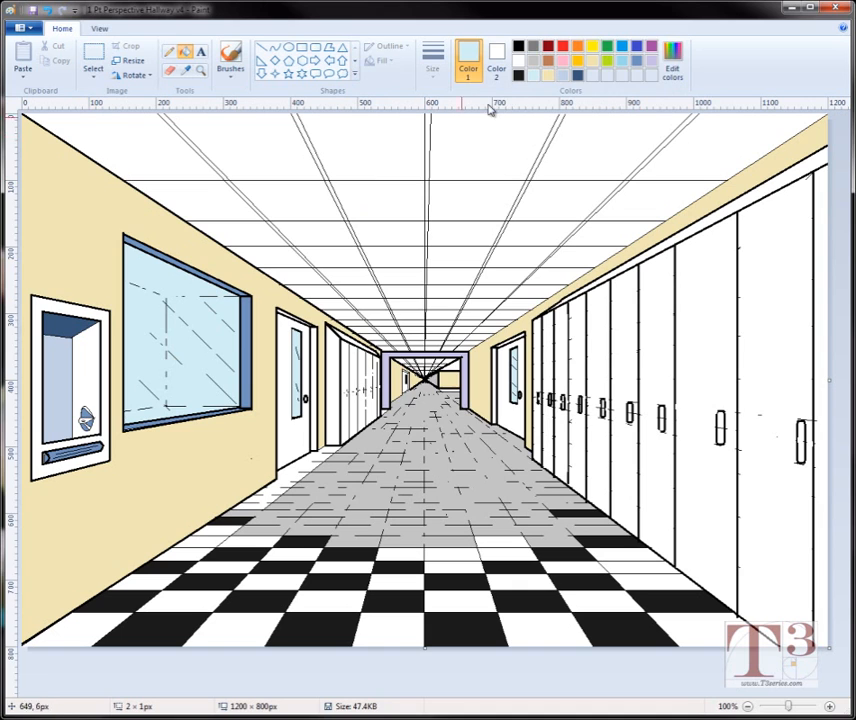
{"action": "left_click", "coordinate": [672, 62]}
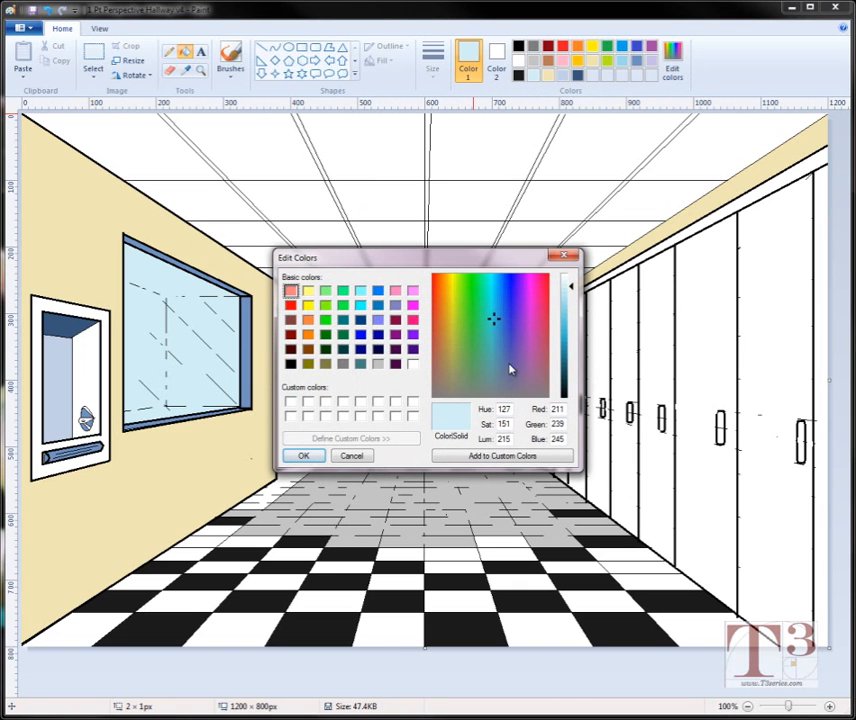
{"action": "left_click", "coordinate": [567, 304]}
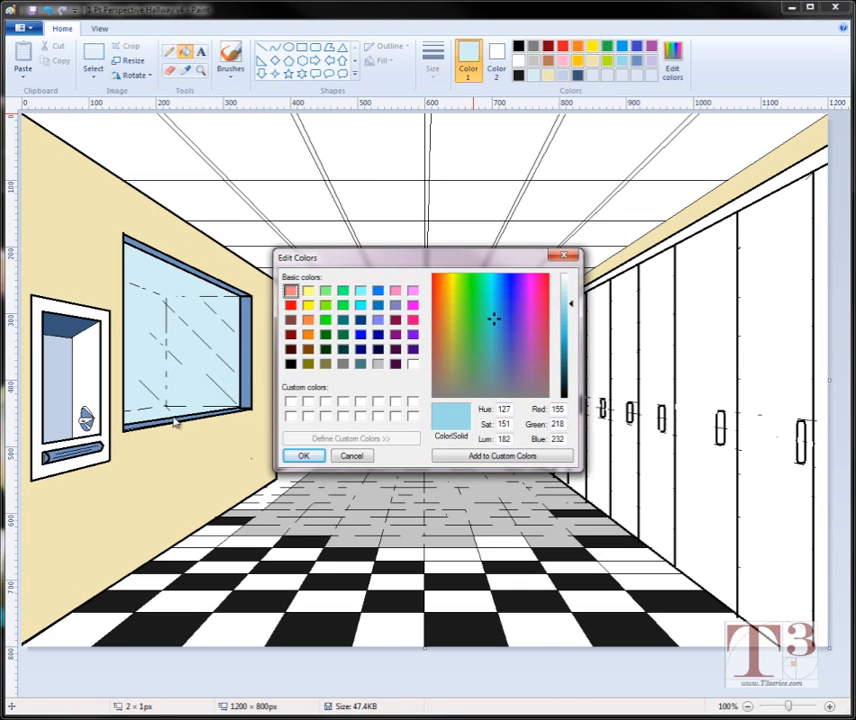
{"action": "left_click", "coordinate": [296, 456]}
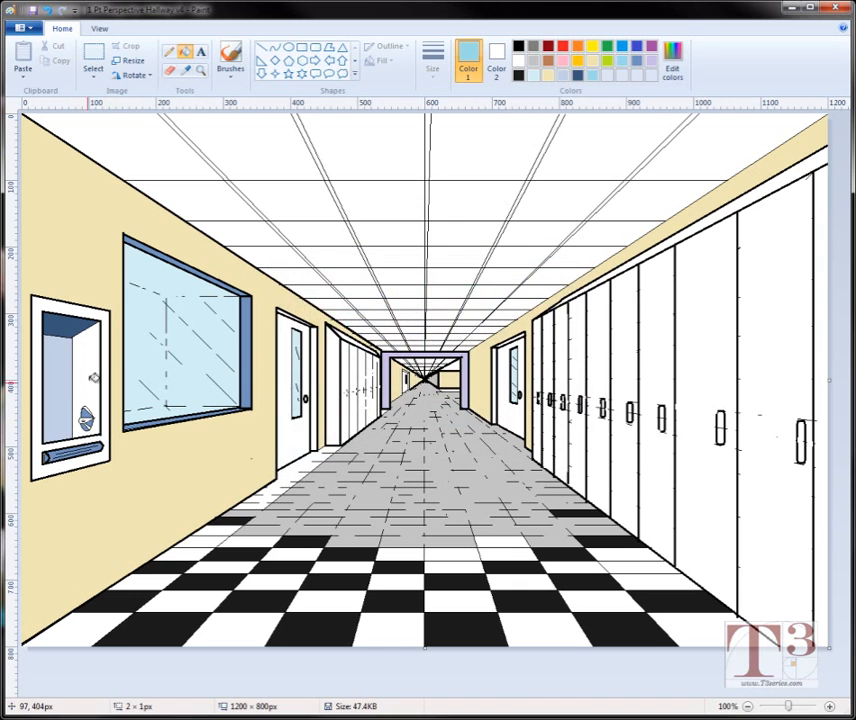
{"action": "left_click", "coordinate": [92, 376]}
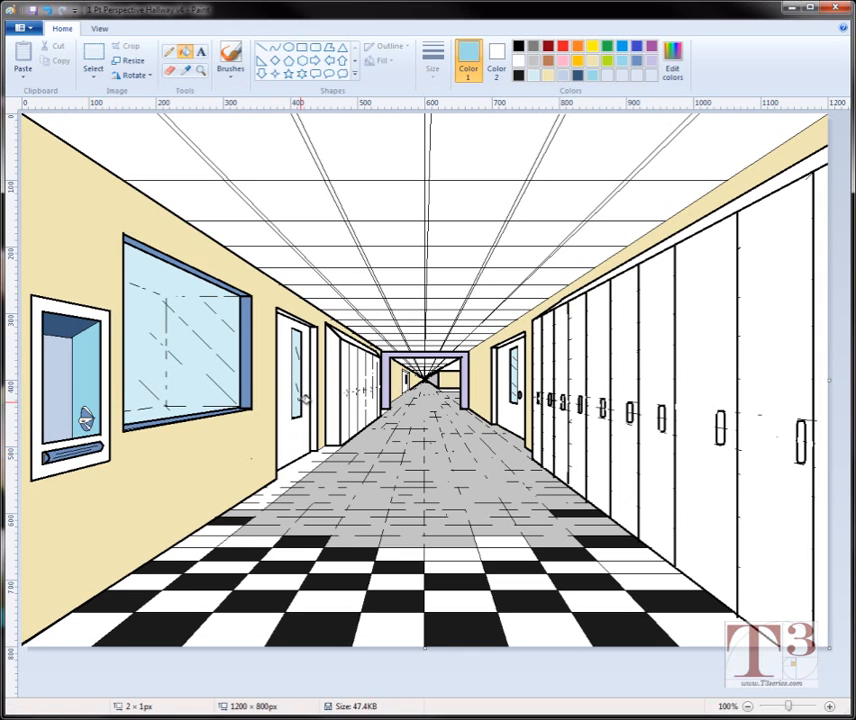
Step: Fill the doors on the left and right walls with lavender, and the right door's frame with blue-gray
{"action": "left_click", "coordinate": [653, 61]}
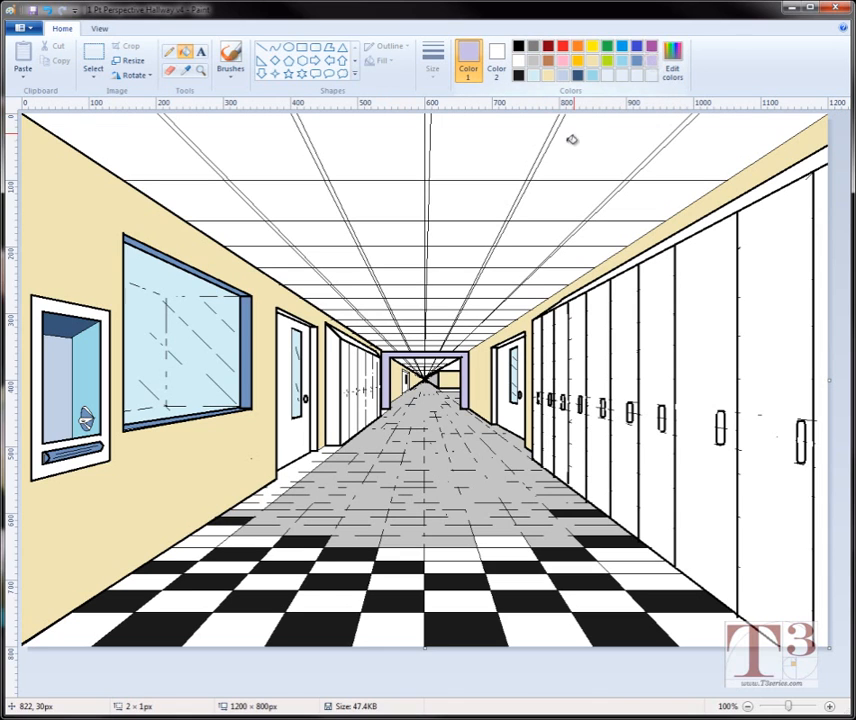
{"action": "left_click", "coordinate": [290, 428]}
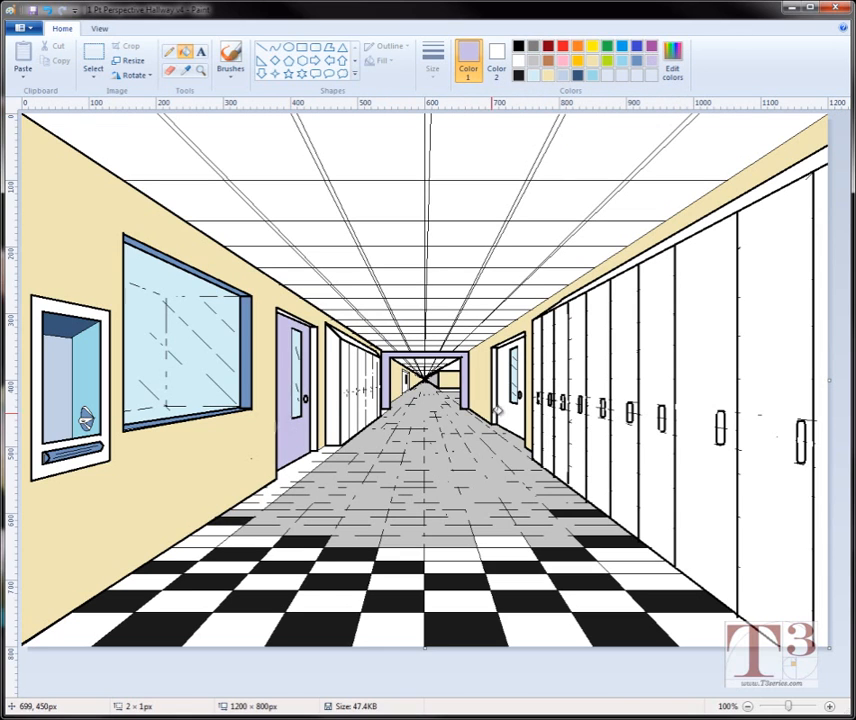
{"action": "left_click", "coordinate": [512, 400]}
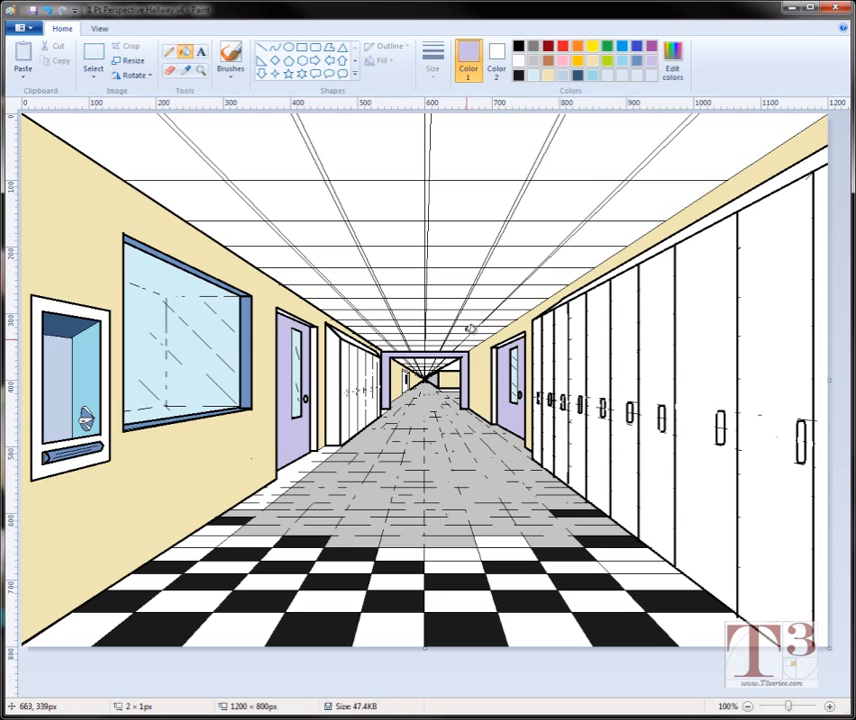
{"action": "left_click", "coordinate": [636, 61]}
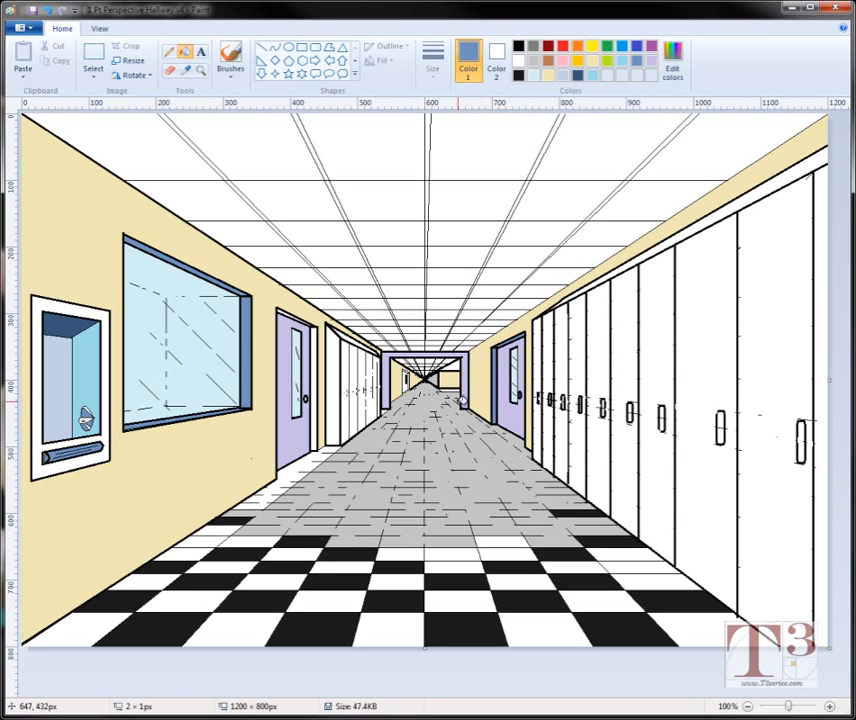
{"action": "left_click", "coordinate": [536, 423]}
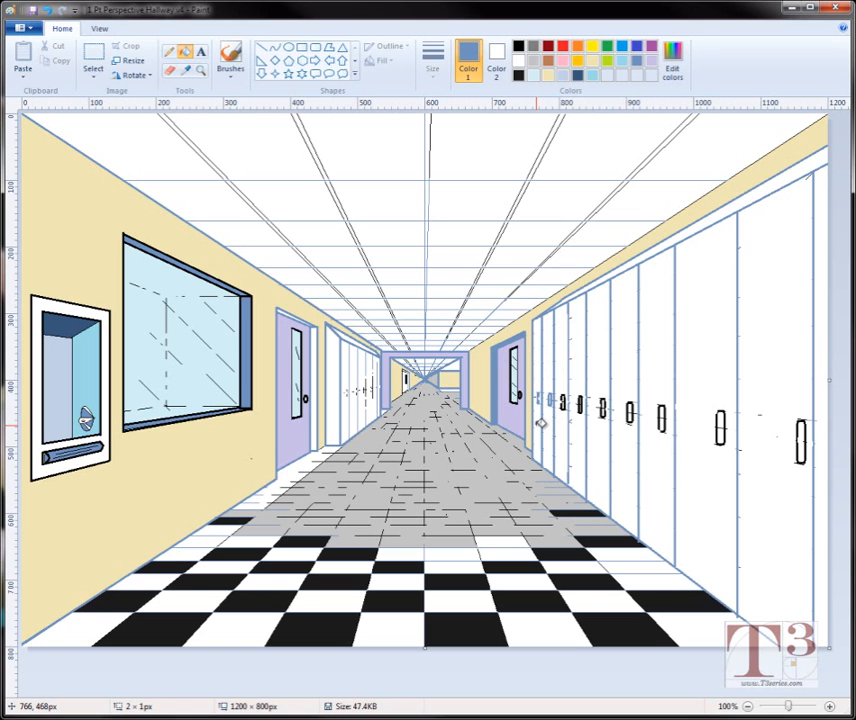
{"action": "key", "text": "ctrl+z"}
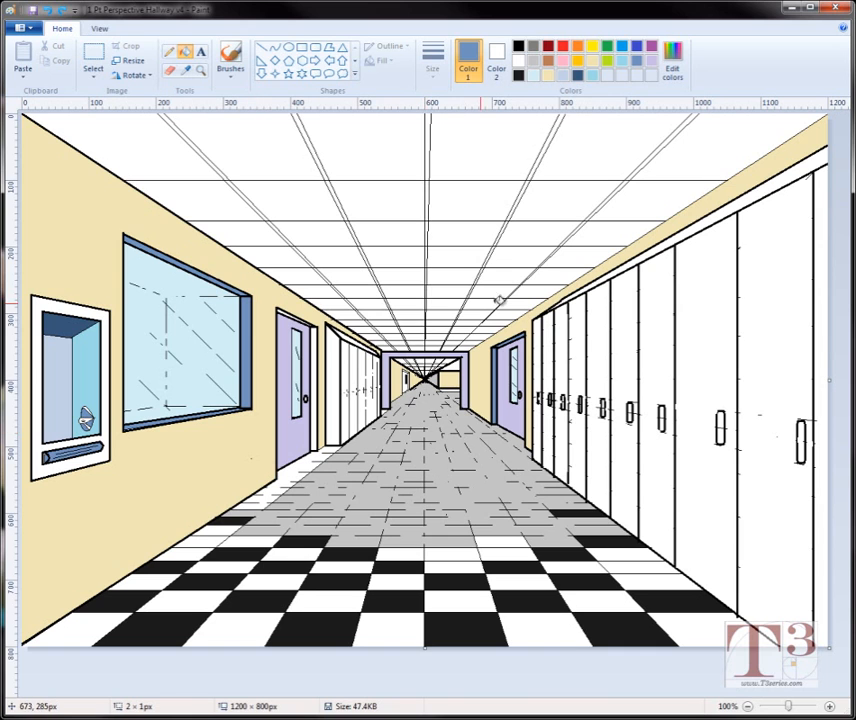
Step: Mix a custom dark red with red 124, green 1 and blue 14
{"action": "left_click", "coordinate": [548, 47]}
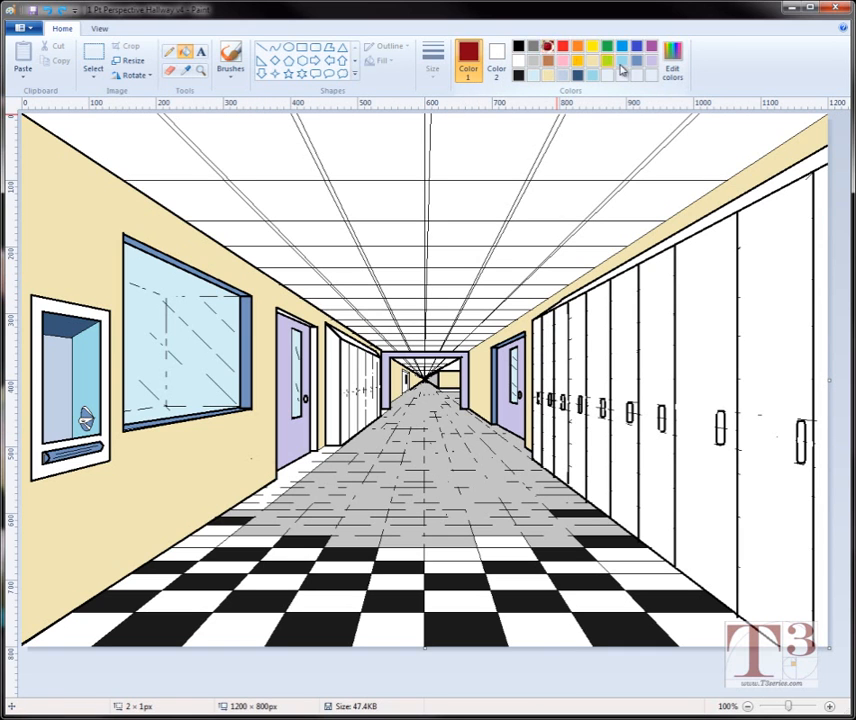
{"action": "left_click", "coordinate": [672, 62]}
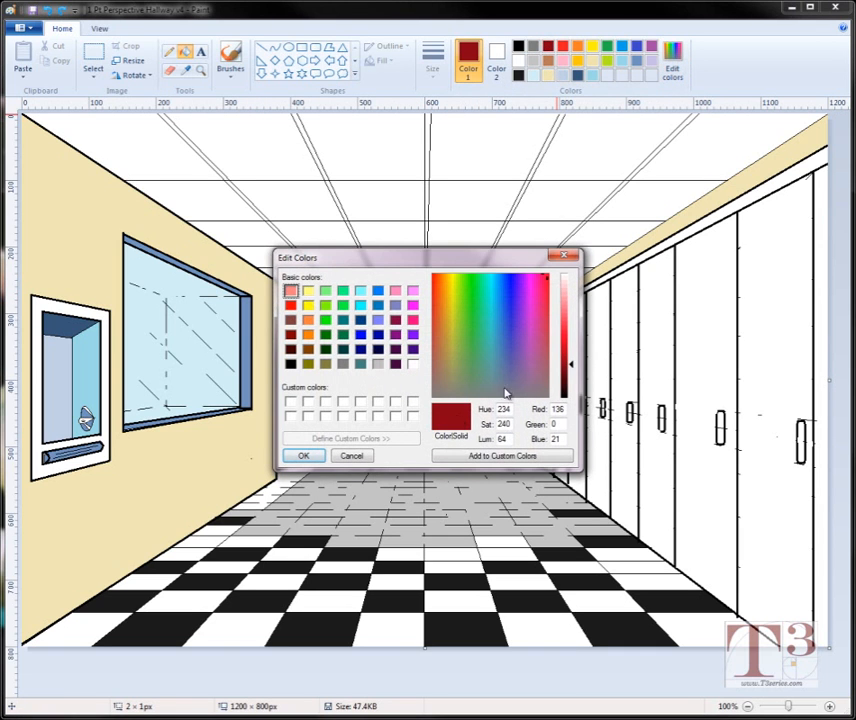
{"action": "mouse_move", "coordinate": [573, 368]}
{"action": "left_mouse_down"}
{"action": "mouse_move", "coordinate": [570, 353]}
{"action": "mouse_move", "coordinate": [569, 388]}
{"action": "mouse_move", "coordinate": [572, 369]}
{"action": "left_mouse_up"}
{"action": "left_click", "coordinate": [437, 287]}
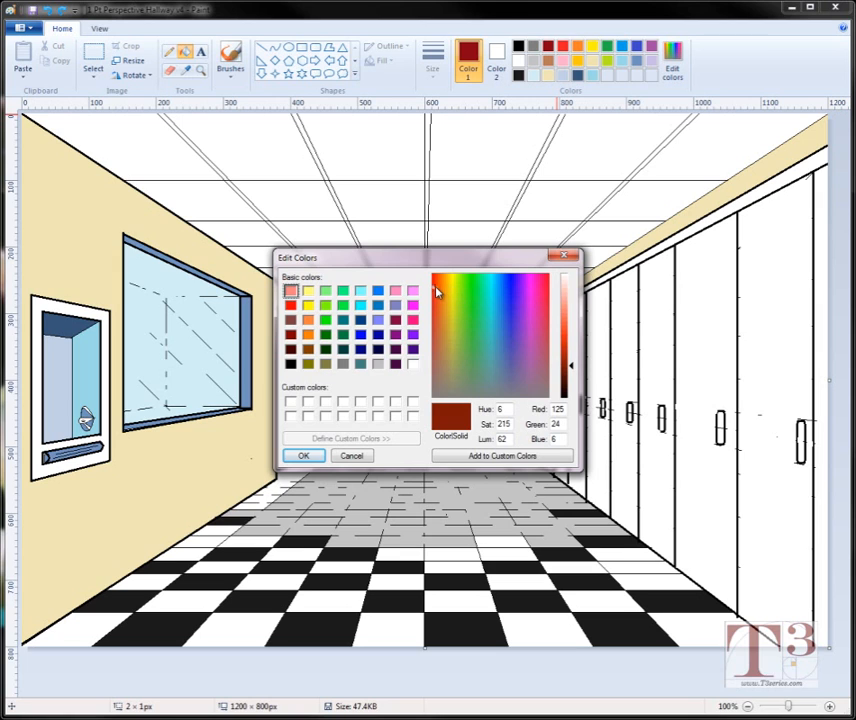
{"action": "left_click_drag", "start_coordinate": [572, 368], "coordinate": [571, 350]}
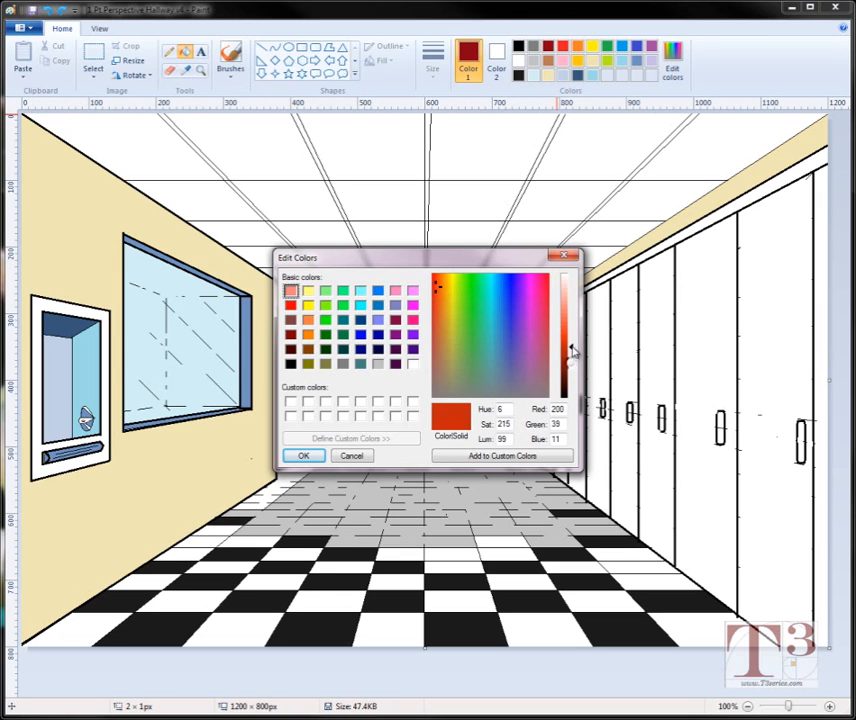
{"action": "mouse_move", "coordinate": [552, 288]}
{"action": "left_mouse_down"}
{"action": "mouse_move", "coordinate": [543, 283]}
{"action": "mouse_move", "coordinate": [540, 303]}
{"action": "left_mouse_up"}
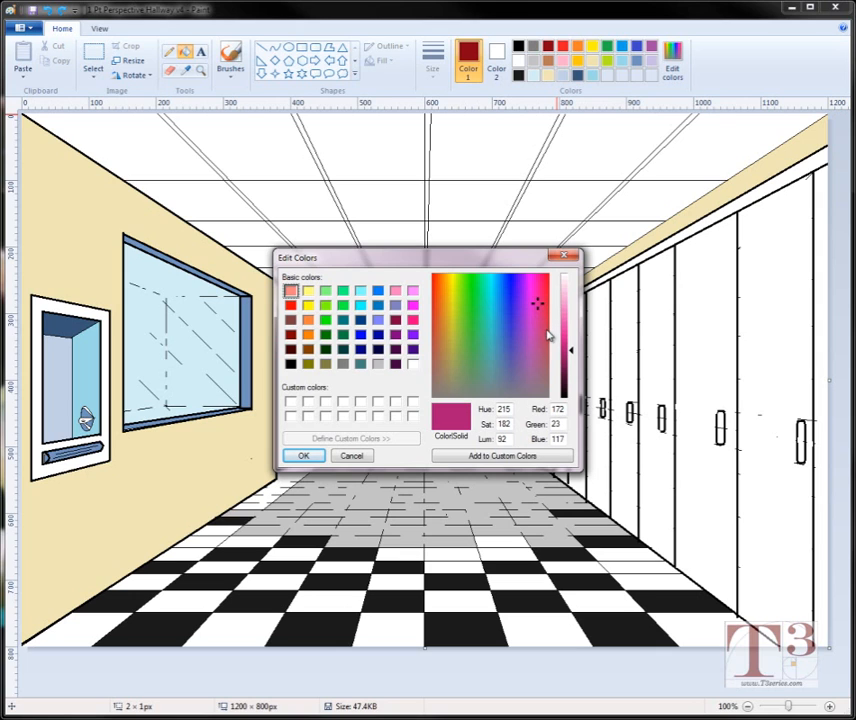
{"action": "left_click", "coordinate": [546, 280]}
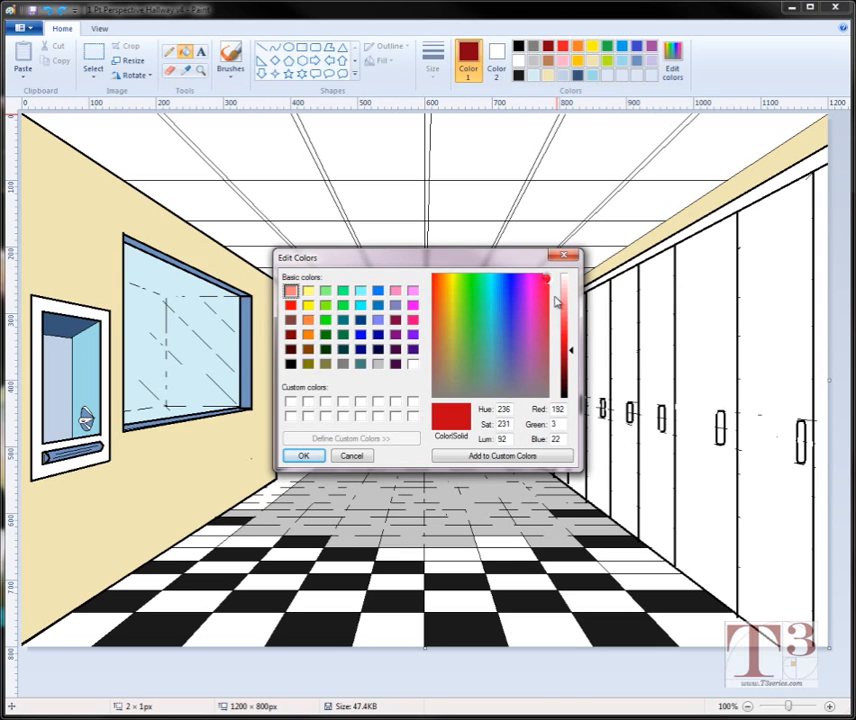
{"action": "left_click_drag", "start_coordinate": [572, 352], "coordinate": [572, 361]}
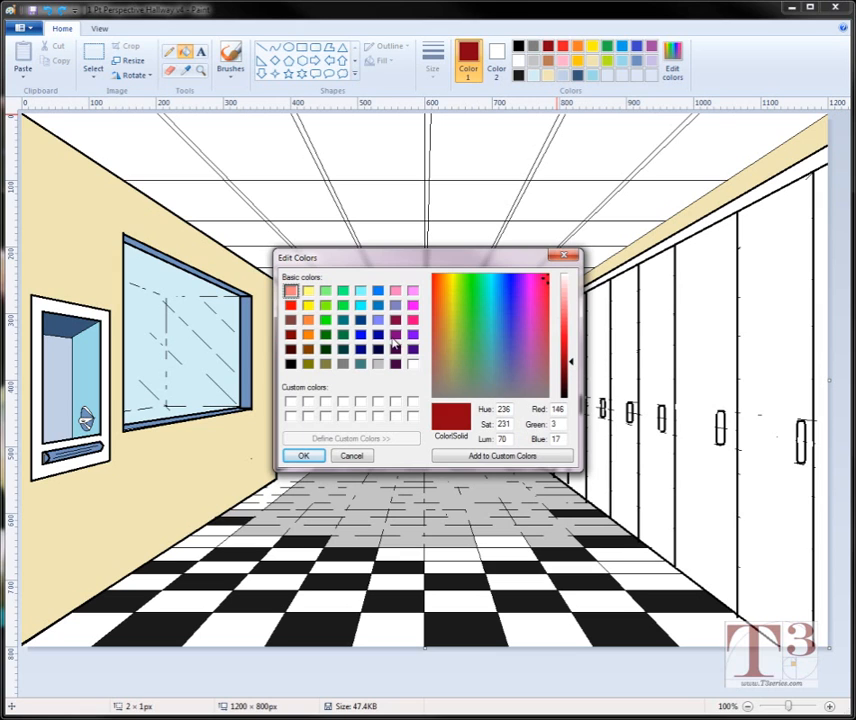
{"action": "left_click", "coordinate": [395, 321]}
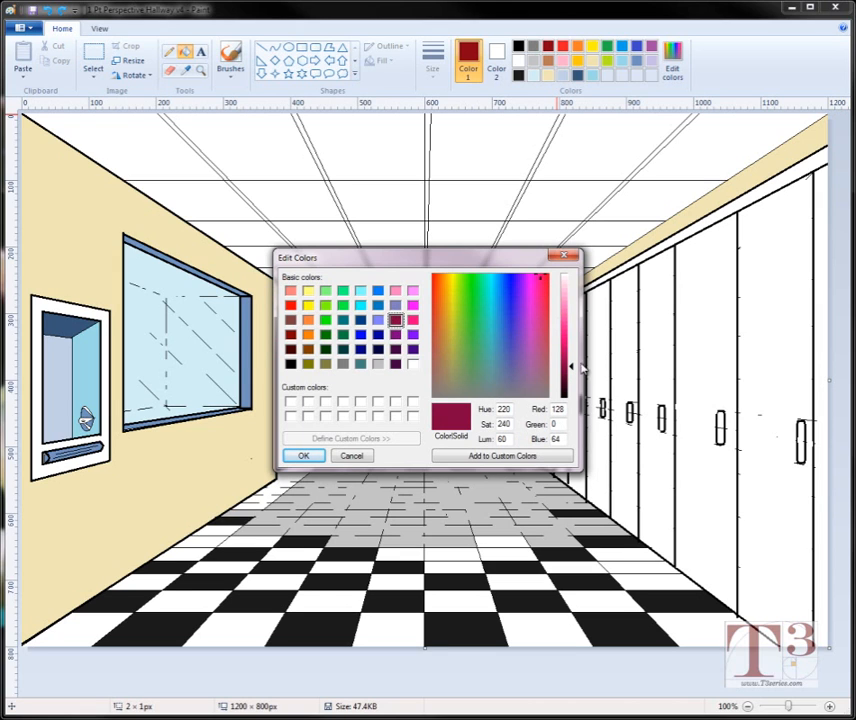
{"action": "mouse_move", "coordinate": [573, 368]}
{"action": "left_mouse_down"}
{"action": "mouse_move", "coordinate": [569, 349]}
{"action": "mouse_move", "coordinate": [571, 363]}
{"action": "left_mouse_up"}
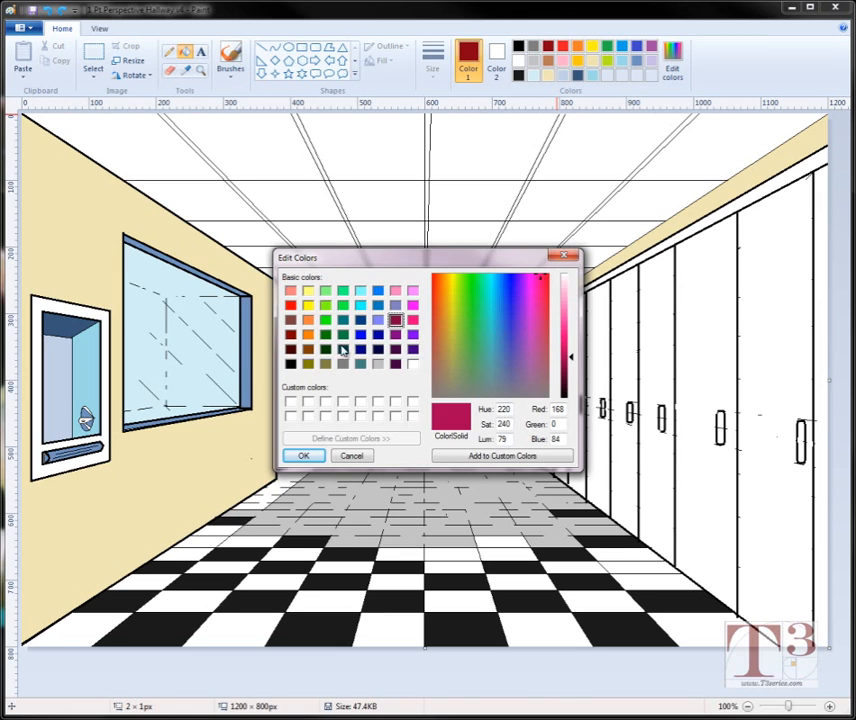
{"action": "left_click", "coordinate": [290, 335]}
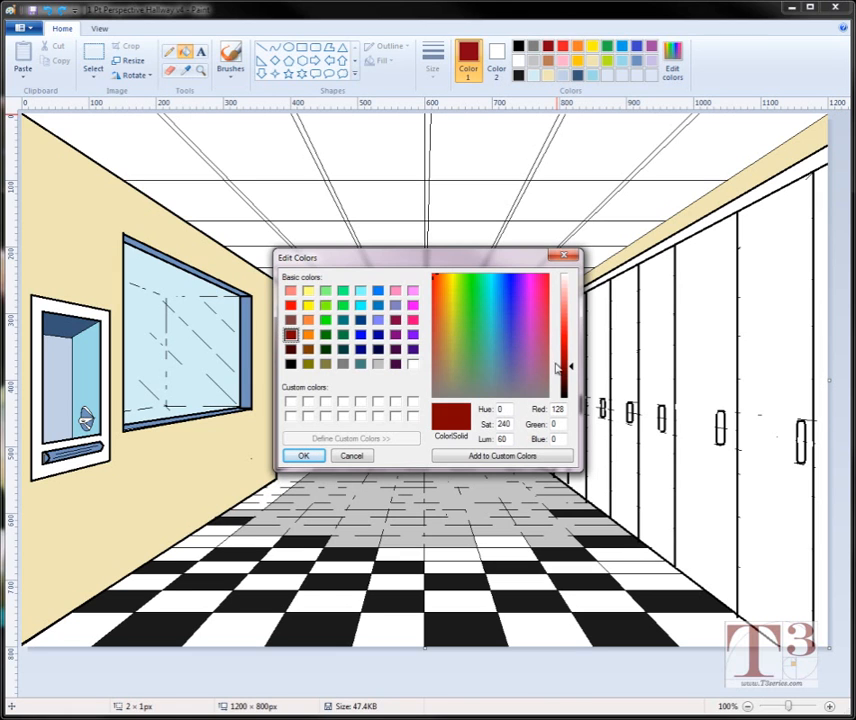
{"action": "mouse_move", "coordinate": [572, 370]}
{"action": "left_mouse_down"}
{"action": "mouse_move", "coordinate": [572, 378]}
{"action": "mouse_move", "coordinate": [569, 363]}
{"action": "mouse_move", "coordinate": [572, 373]}
{"action": "left_mouse_up"}
{"action": "left_click", "coordinate": [546, 279]}
{"action": "left_click_drag", "start_coordinate": [572, 373], "coordinate": [573, 371]}
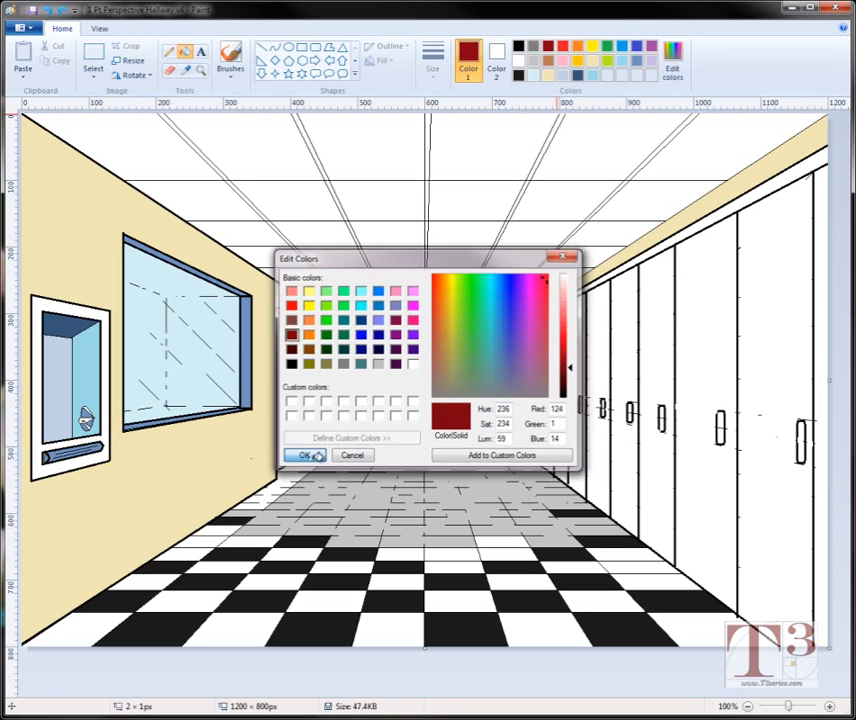
{"action": "left_click", "coordinate": [305, 455]}
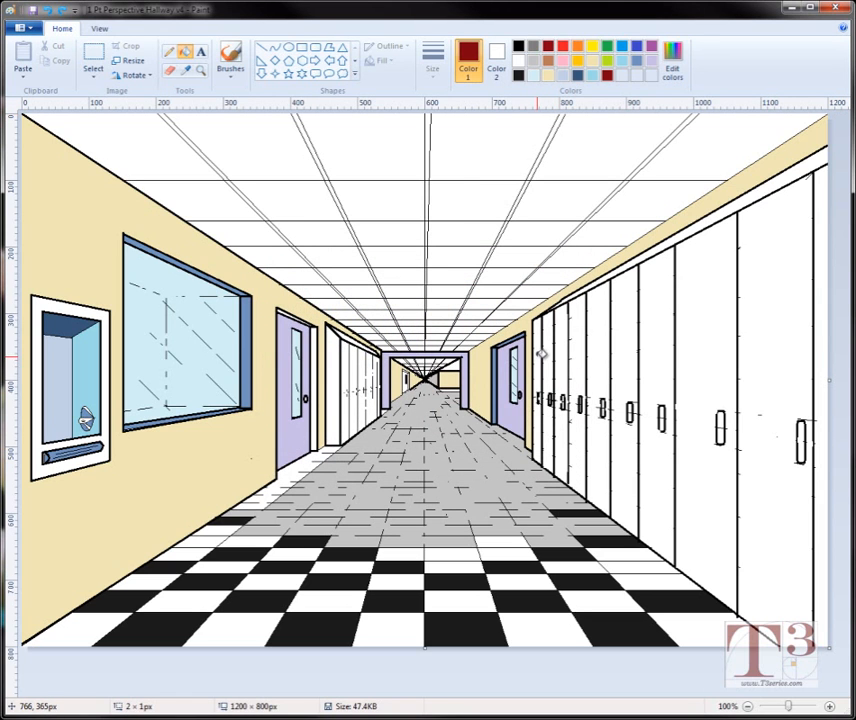
Step: Fill the five farthest lockers of the right-wall row with the custom dark red
{"action": "left_click", "coordinate": [539, 360]}
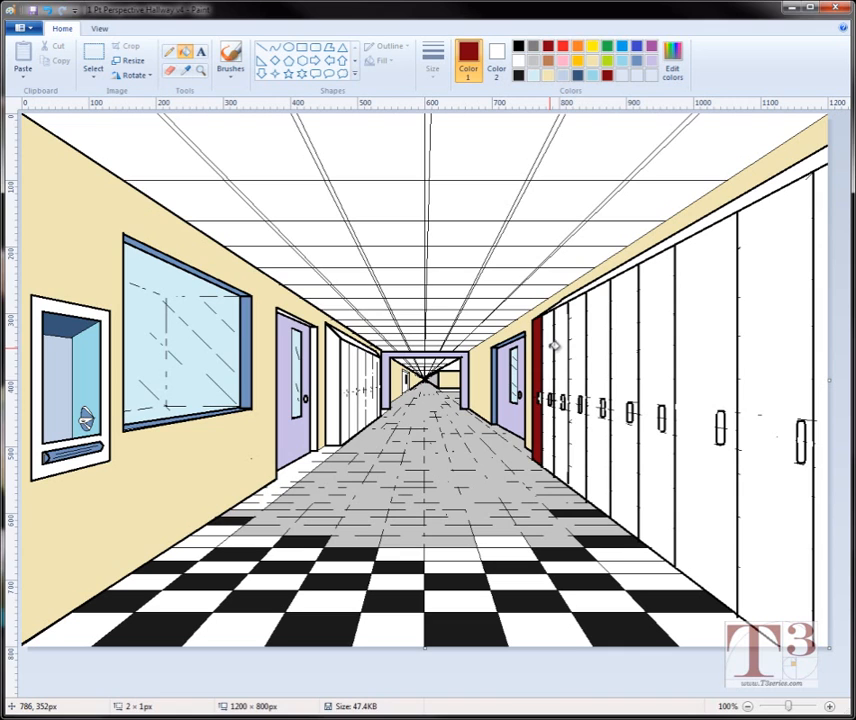
{"action": "left_click", "coordinate": [550, 352]}
{"action": "left_click", "coordinate": [562, 347]}
{"action": "left_click", "coordinate": [578, 344]}
{"action": "left_click", "coordinate": [600, 333]}
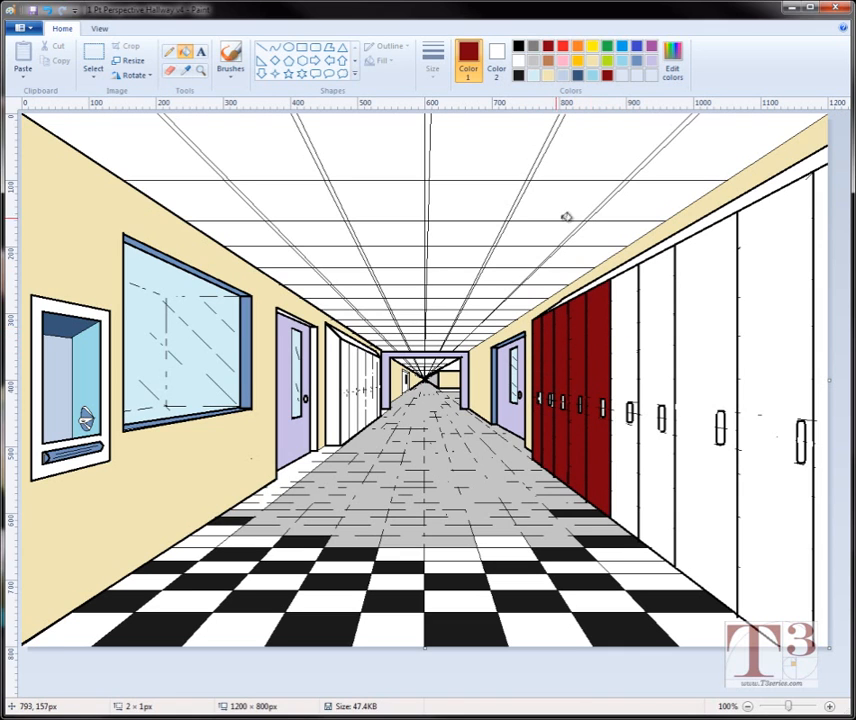
Step: Fill the second, fourth and sixth lockers from the far end of the right wall with purple
{"action": "left_click", "coordinate": [497, 60]}
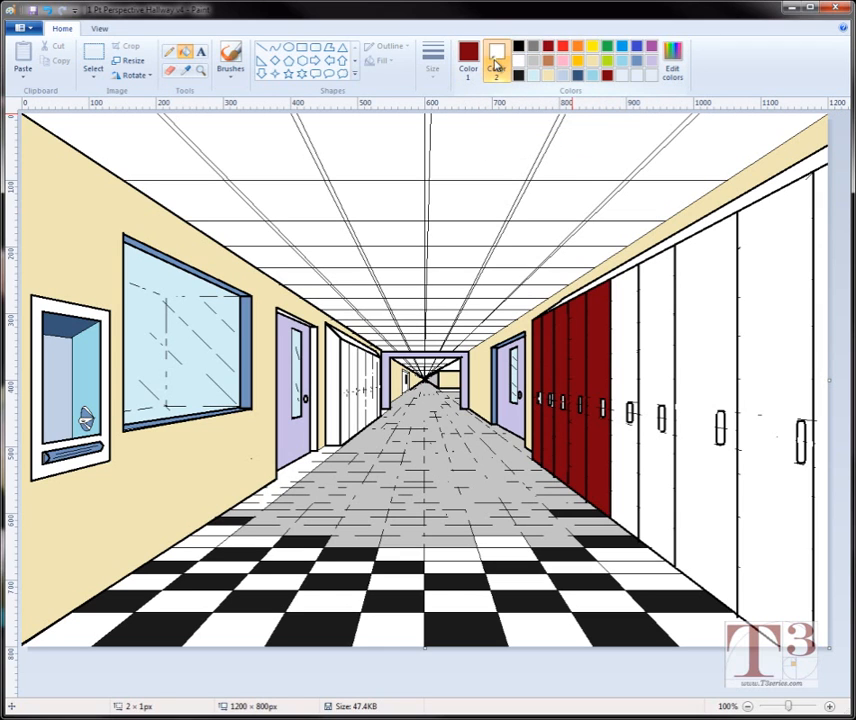
{"action": "left_click", "coordinate": [651, 47]}
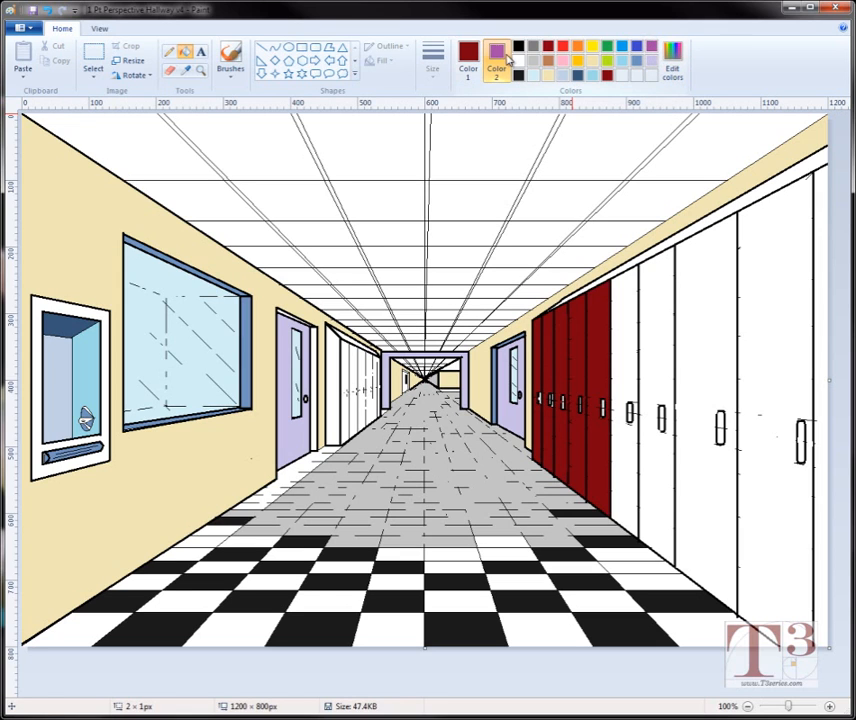
{"action": "right_click", "coordinate": [549, 343]}
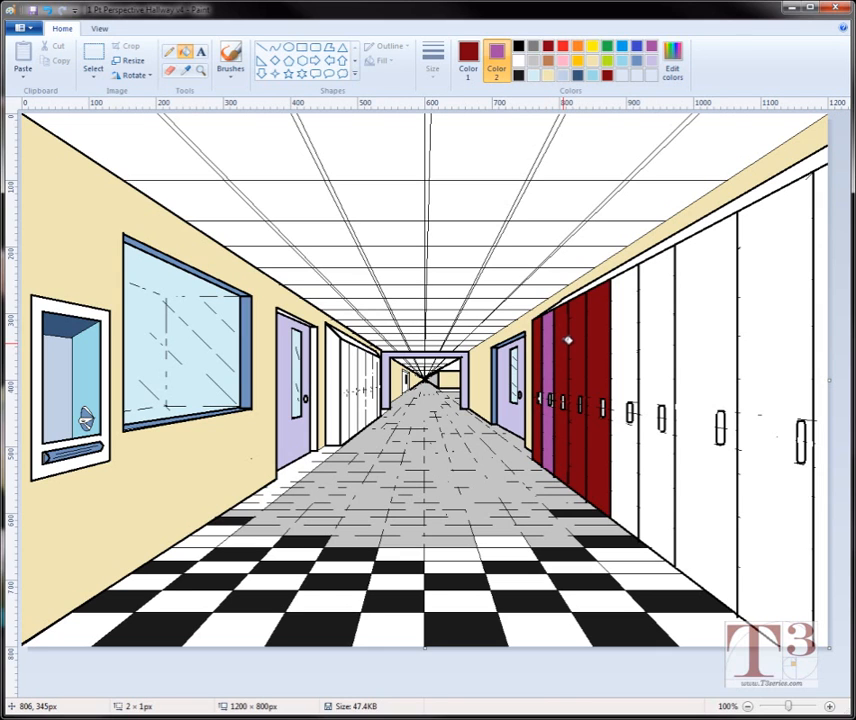
{"action": "right_click", "coordinate": [572, 345]}
{"action": "right_click", "coordinate": [624, 305]}
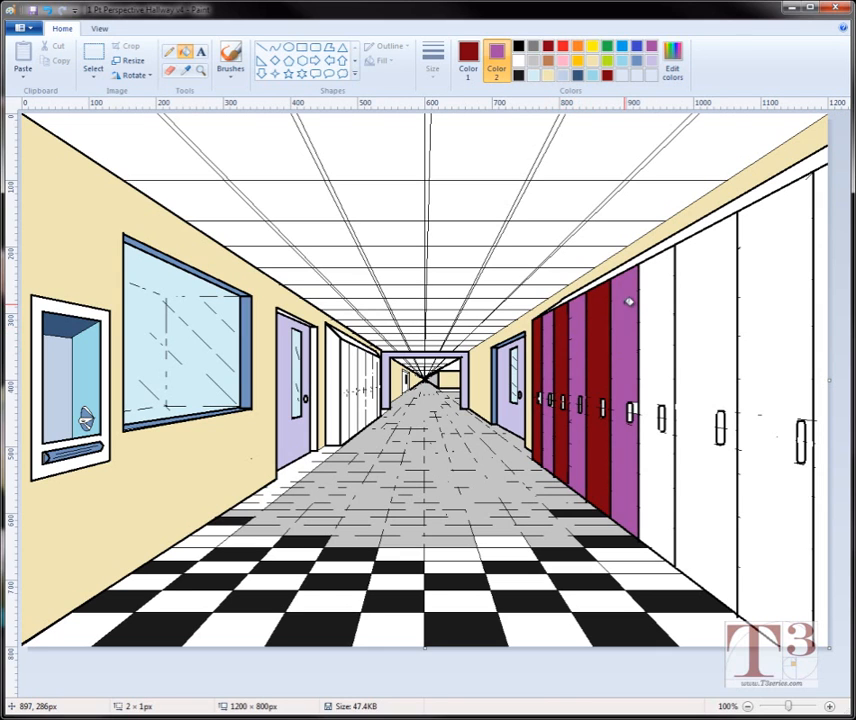
Step: Fill the remaining near right-wall lockers alternately with dark red and purple, and the strip above the row with dark red
{"action": "left_click", "coordinate": [655, 305]}
{"action": "right_click", "coordinate": [712, 278]}
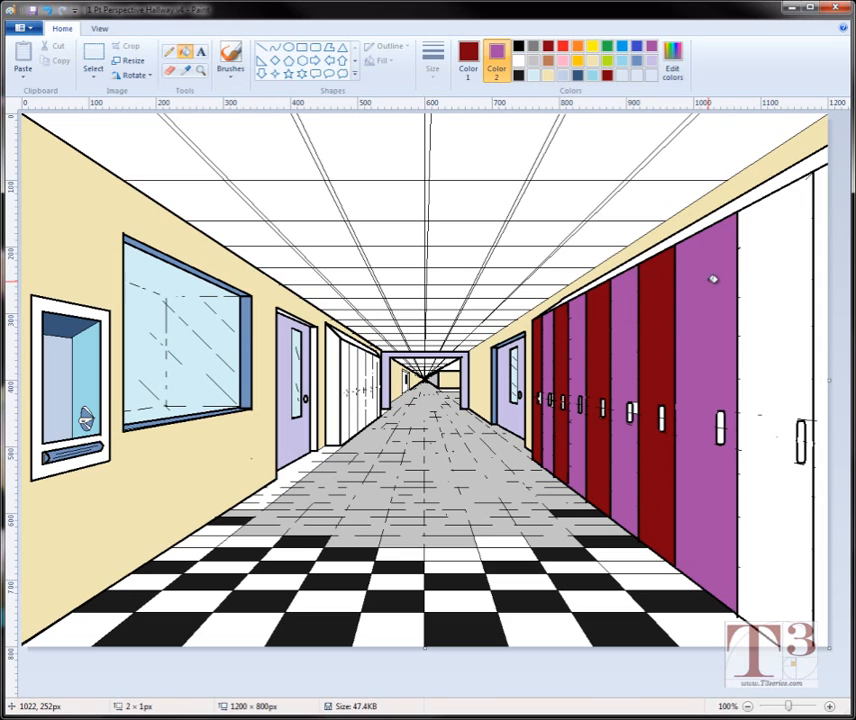
{"action": "left_click", "coordinate": [762, 253]}
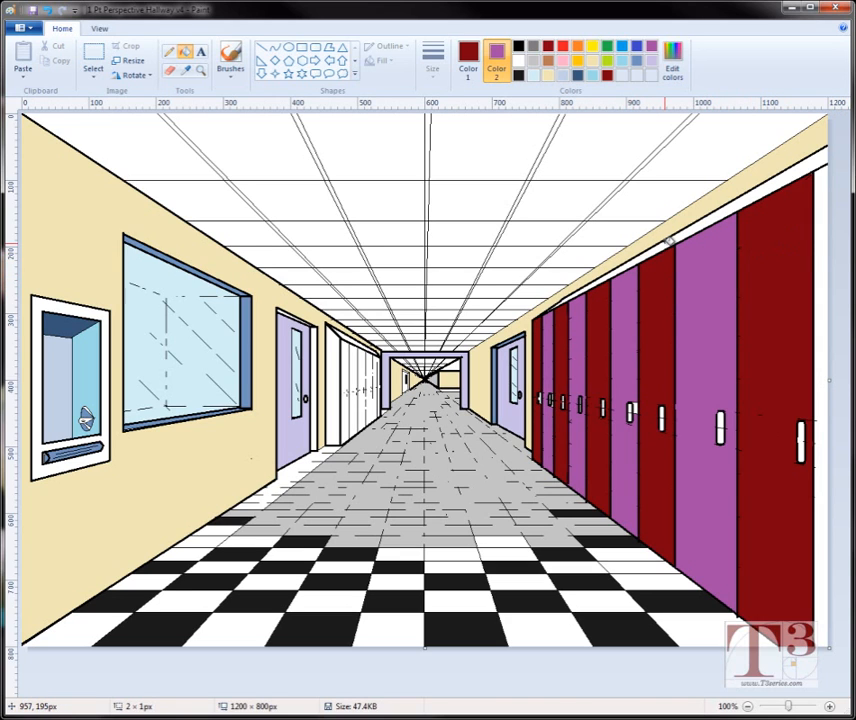
{"action": "left_click", "coordinate": [669, 241]}
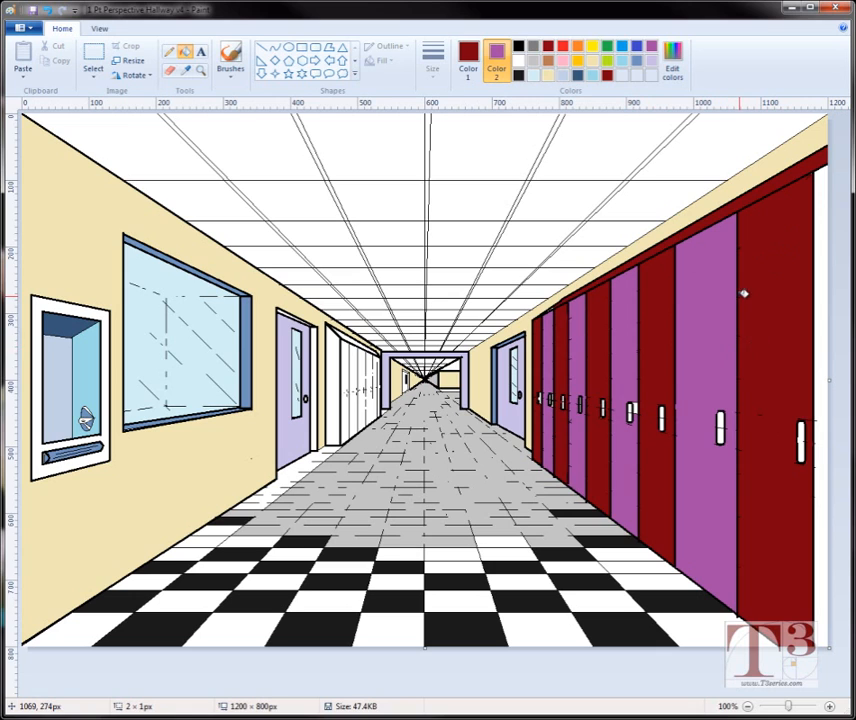
{"action": "right_click", "coordinate": [822, 265]}
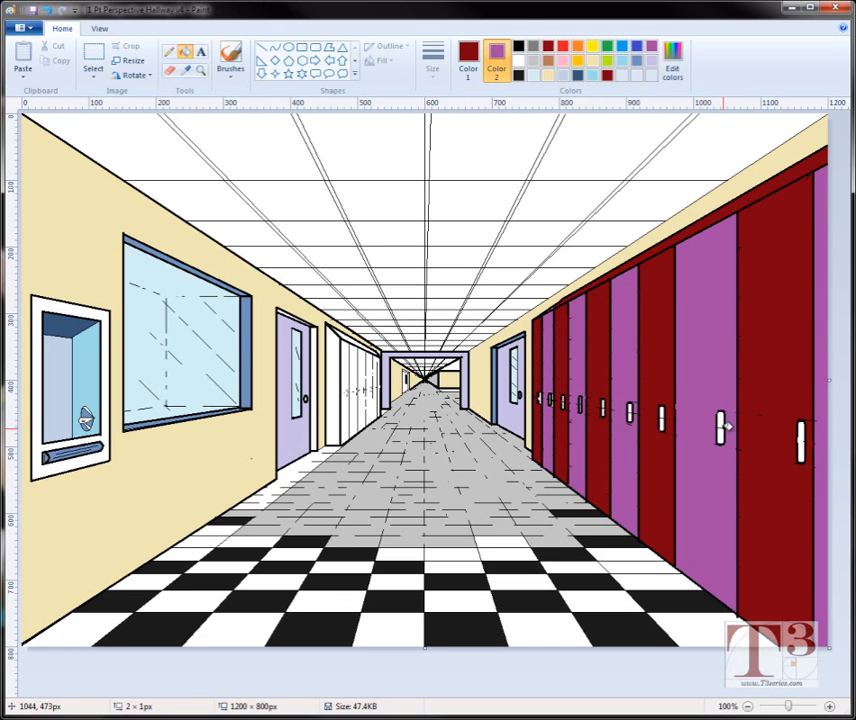
Step: Fill the handles of the four nearest right-wall lockers that have handles with dark gray
{"action": "left_click", "coordinate": [533, 46]}
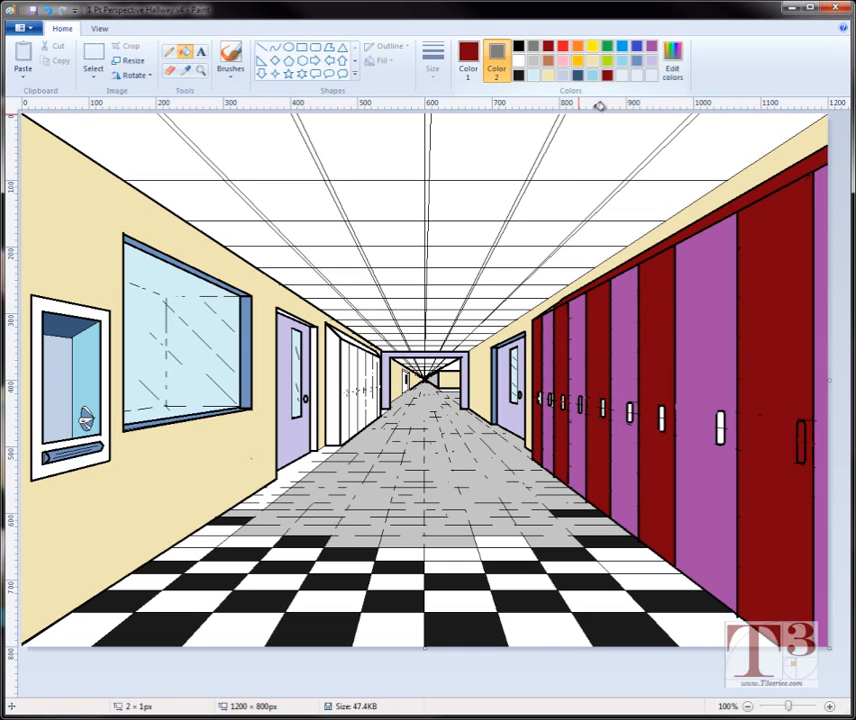
{"action": "key", "text": "ctrl+z"}
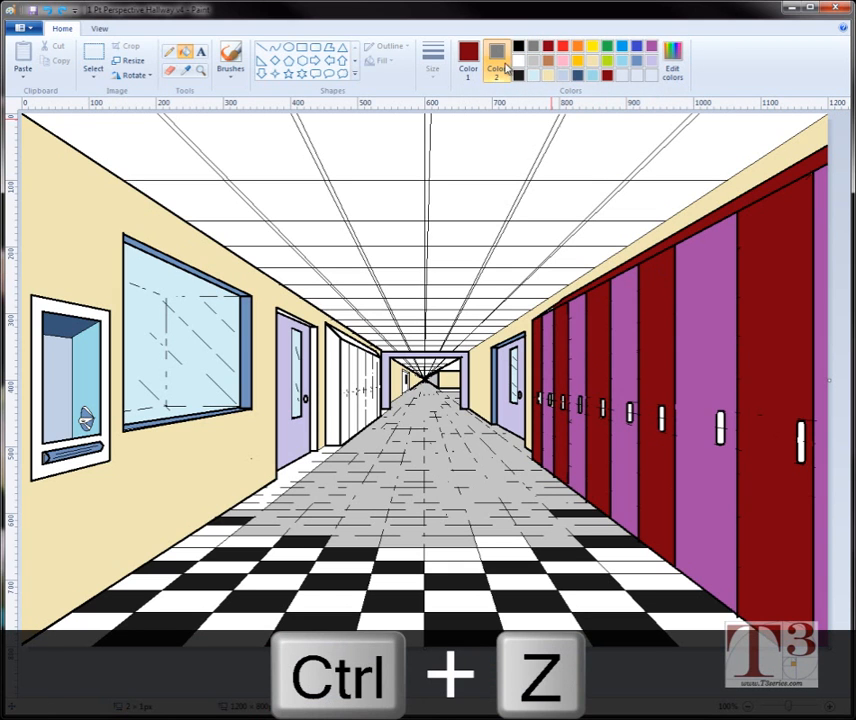
{"action": "right_click", "coordinate": [801, 440]}
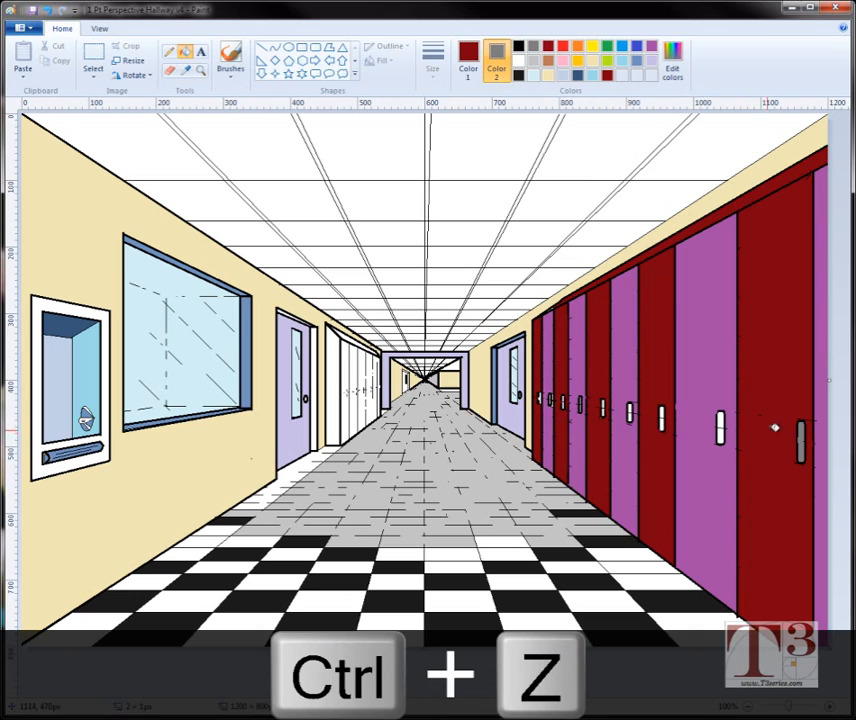
{"action": "right_click", "coordinate": [723, 430]}
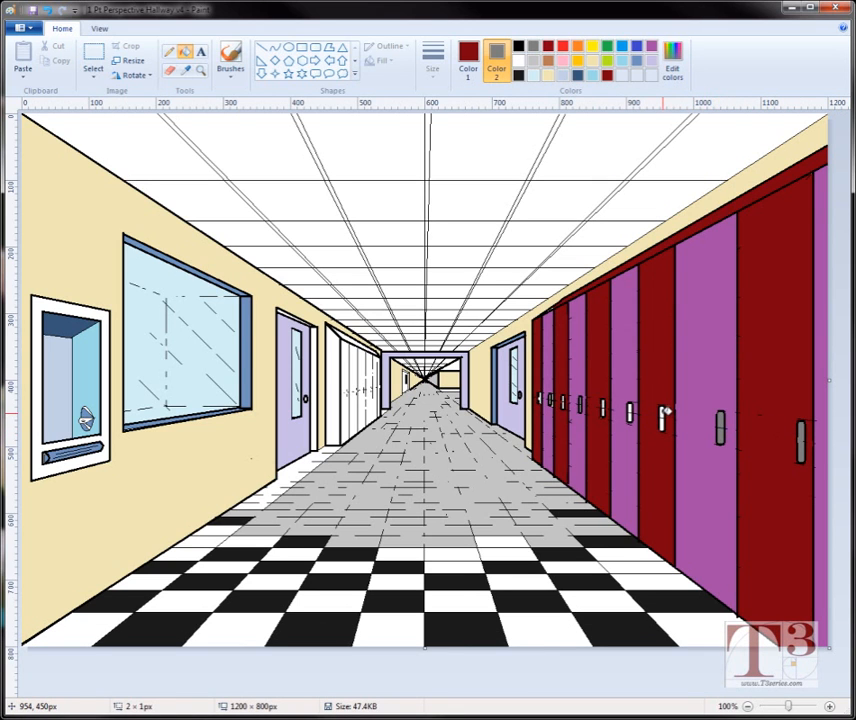
{"action": "right_click", "coordinate": [664, 421]}
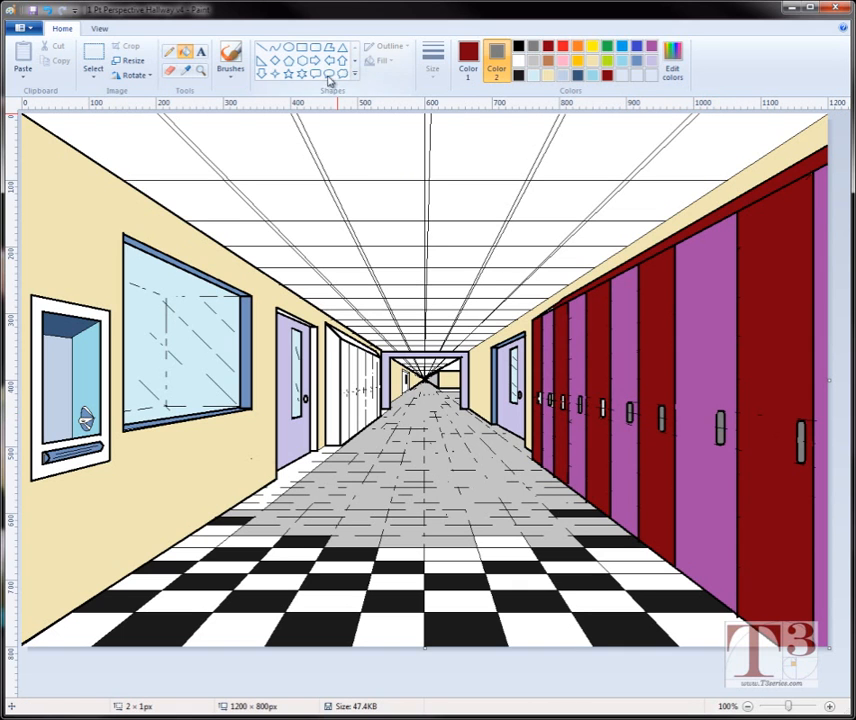
Step: Fill the handle of the fifth locker from the far end of the right wall with dark gray
{"action": "left_click", "coordinate": [200, 73]}
{"action": "left_click", "coordinate": [629, 364]}
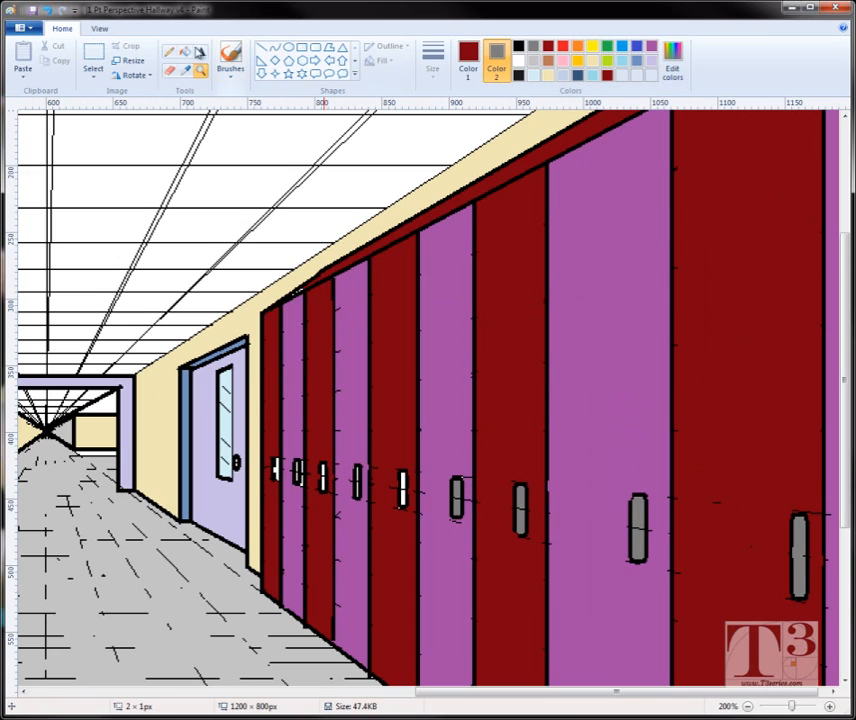
{"action": "left_click", "coordinate": [172, 52]}
{"action": "left_click", "coordinate": [185, 52]}
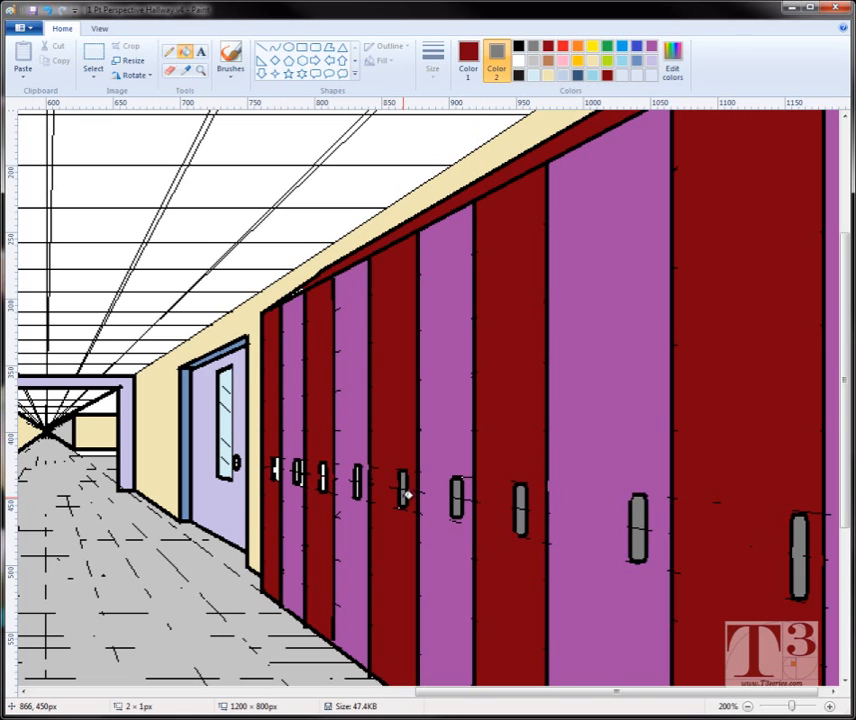
{"action": "left_click", "coordinate": [360, 476]}
{"action": "key", "text": "ctrl+z"}
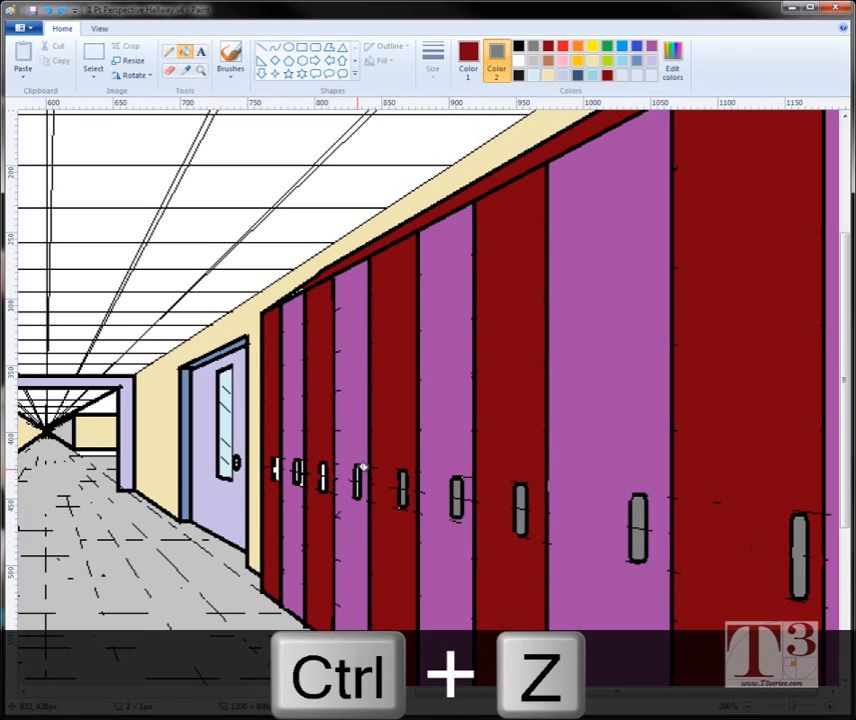
{"action": "right_click", "coordinate": [323, 470]}
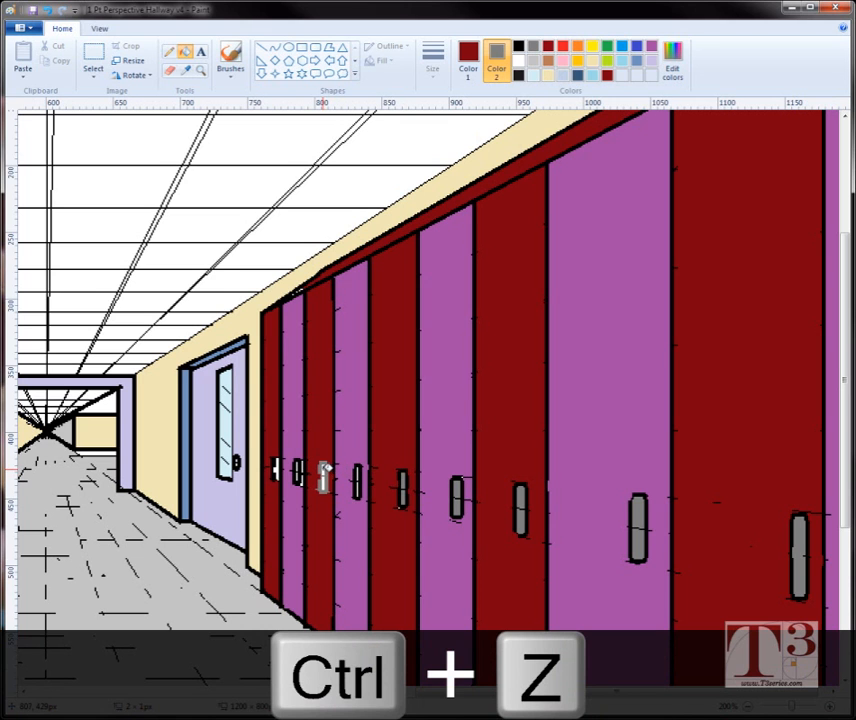
{"action": "key", "text": "ctrl+z"}
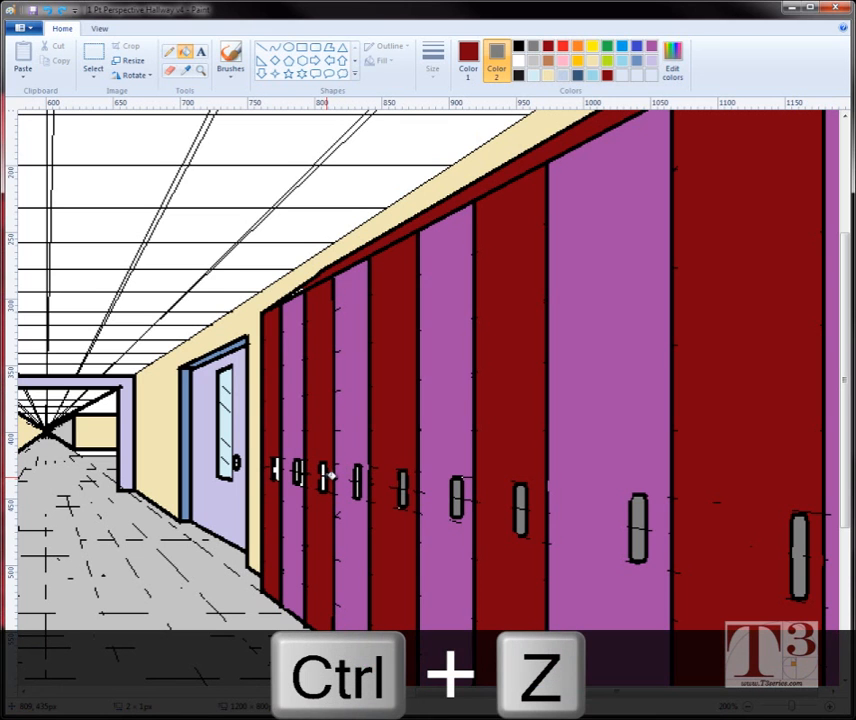
Step: Fill the handles of the third and fourth lockers from the far end of the right wall with dark gray
{"action": "left_click", "coordinate": [201, 70]}
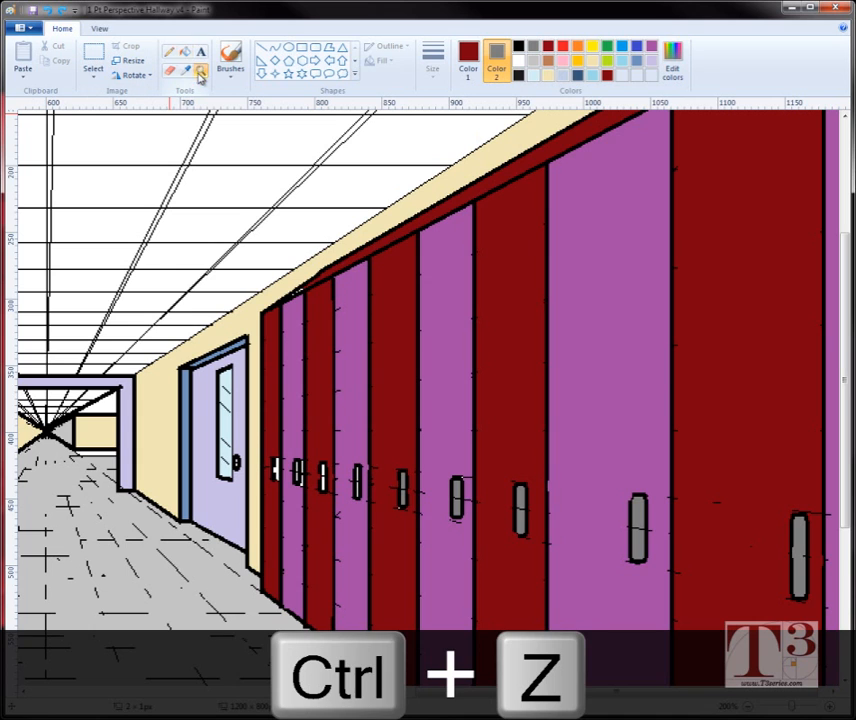
{"action": "left_click", "coordinate": [320, 480]}
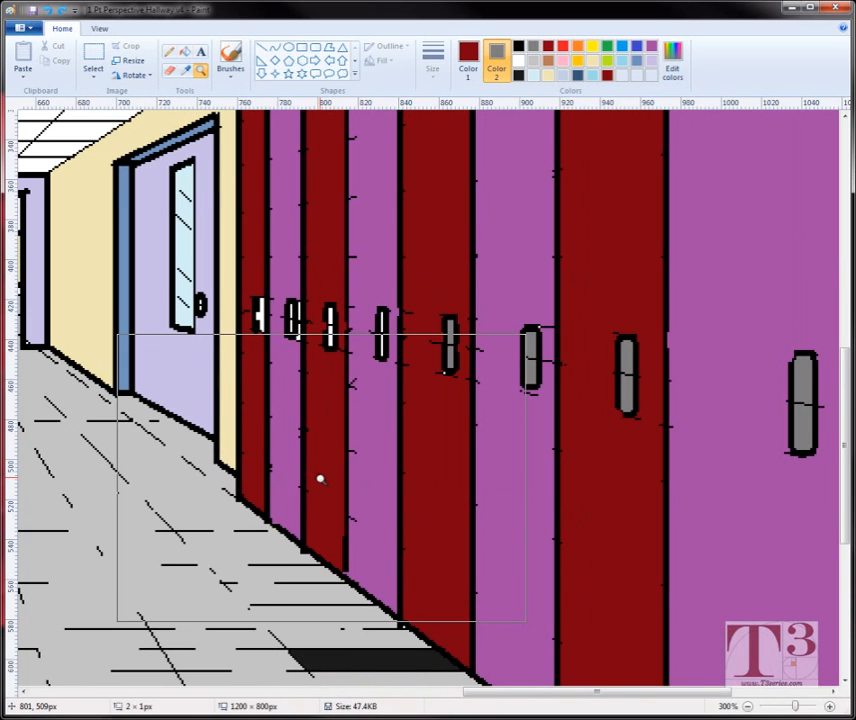
{"action": "left_click", "coordinate": [315, 356]}
{"action": "left_click", "coordinate": [185, 51]}
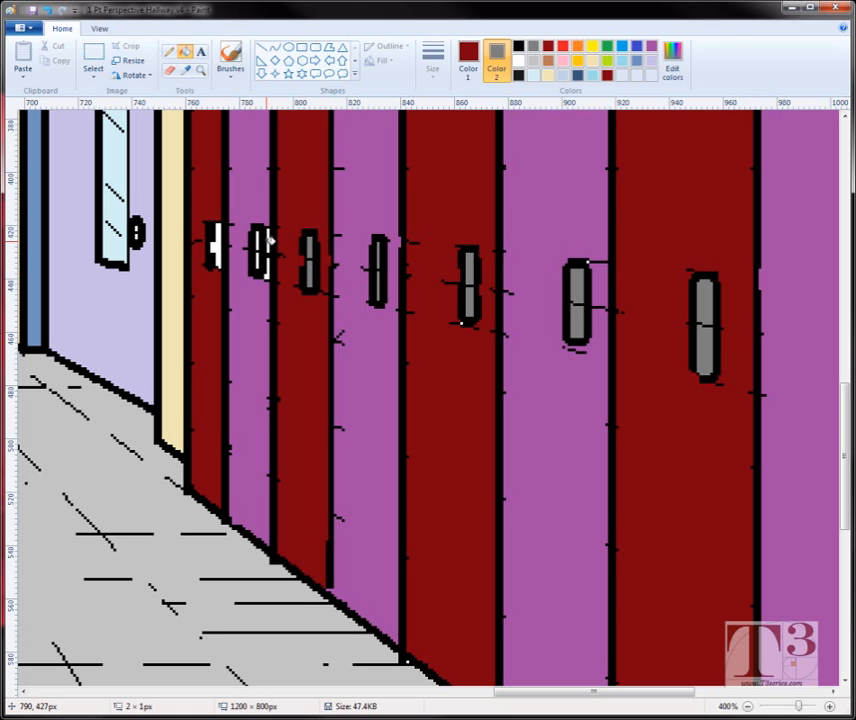
{"action": "right_click", "coordinate": [262, 246]}
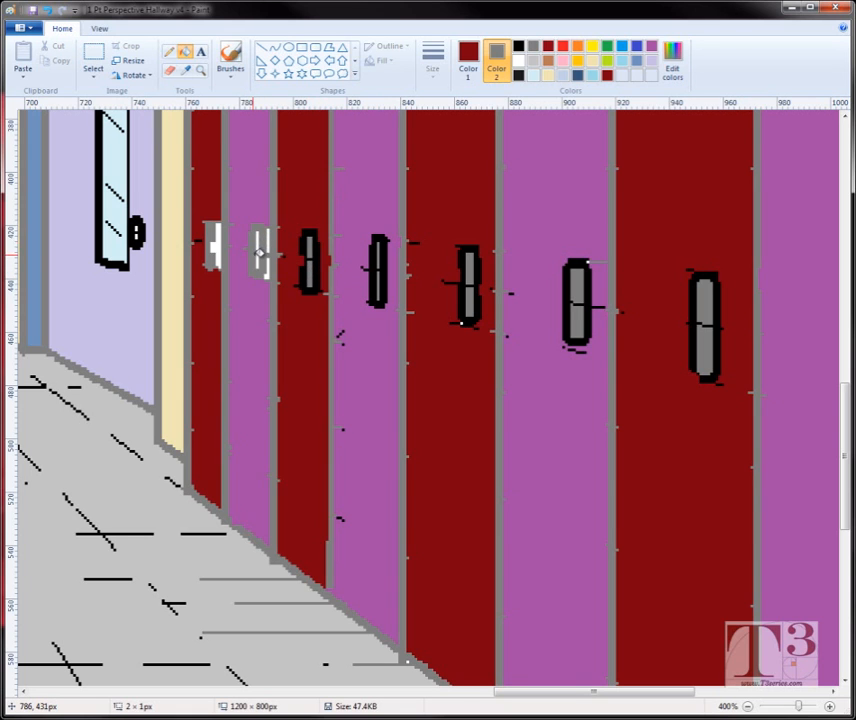
{"action": "key", "text": "ctrl+z"}
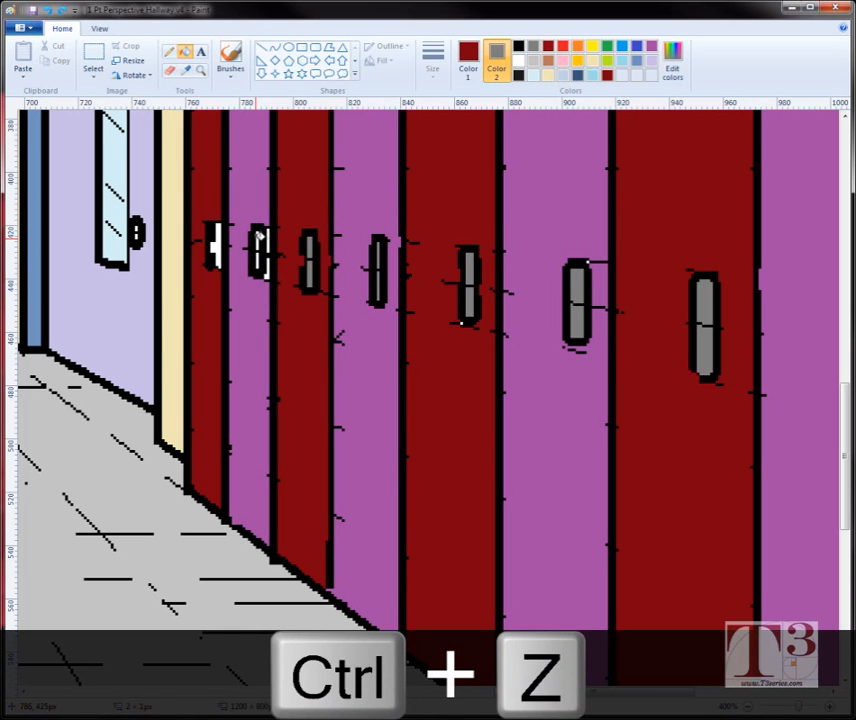
{"action": "right_click", "coordinate": [262, 242]}
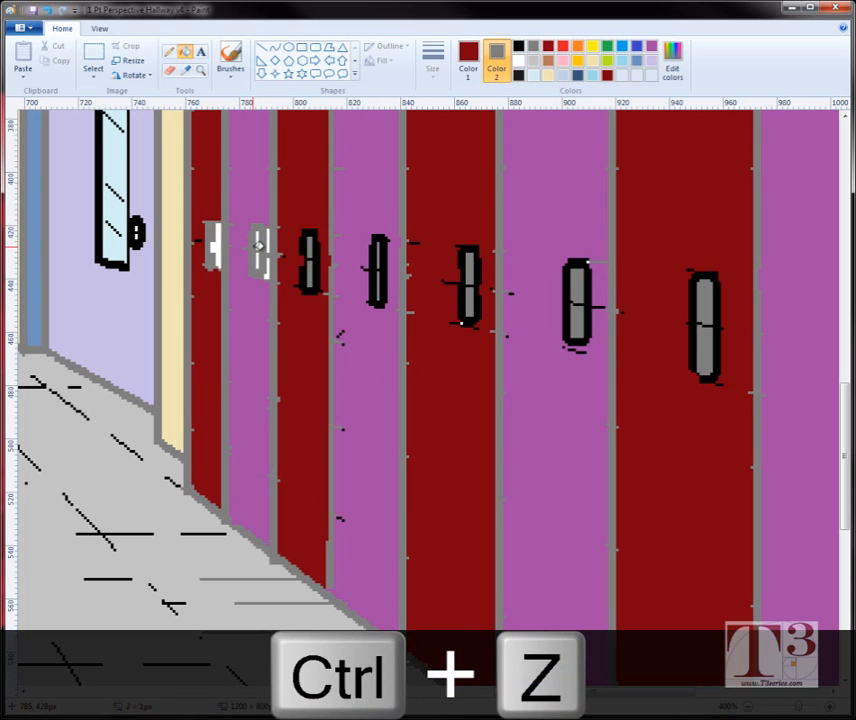
{"action": "key", "text": "ctrl+z"}
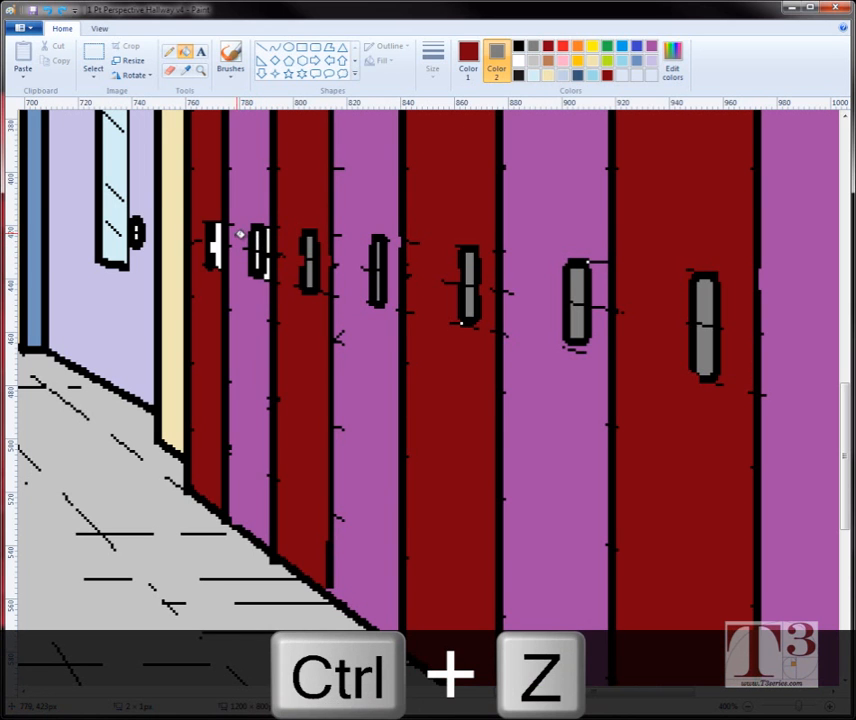
Step: Fill the handles of the two farthest right-wall lockers with dark gray, including the white gaps beside the second handle
{"action": "right_click", "coordinate": [216, 244]}
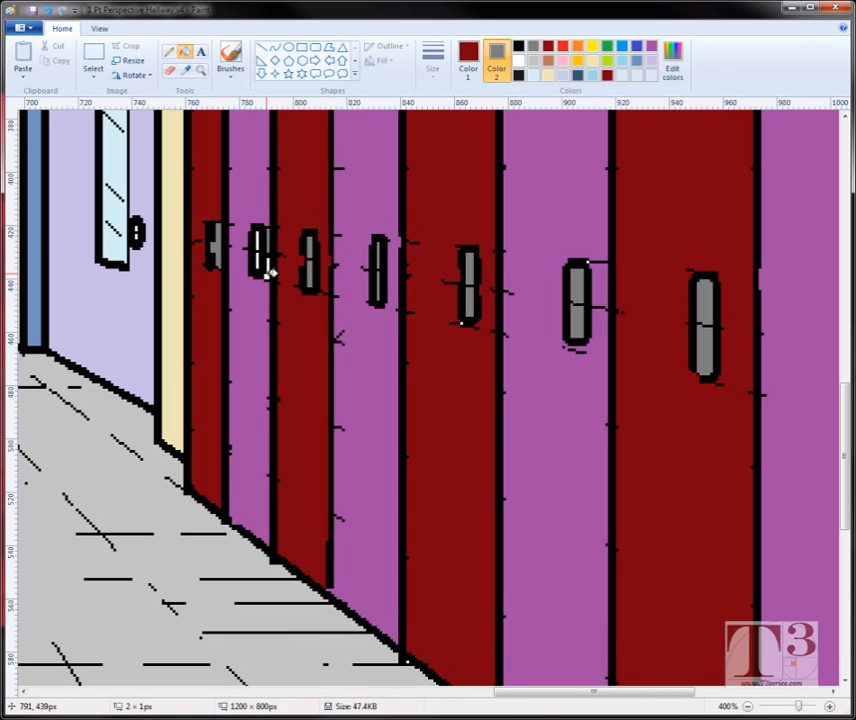
{"action": "right_click", "coordinate": [268, 271]}
{"action": "key", "text": "ctrl+z"}
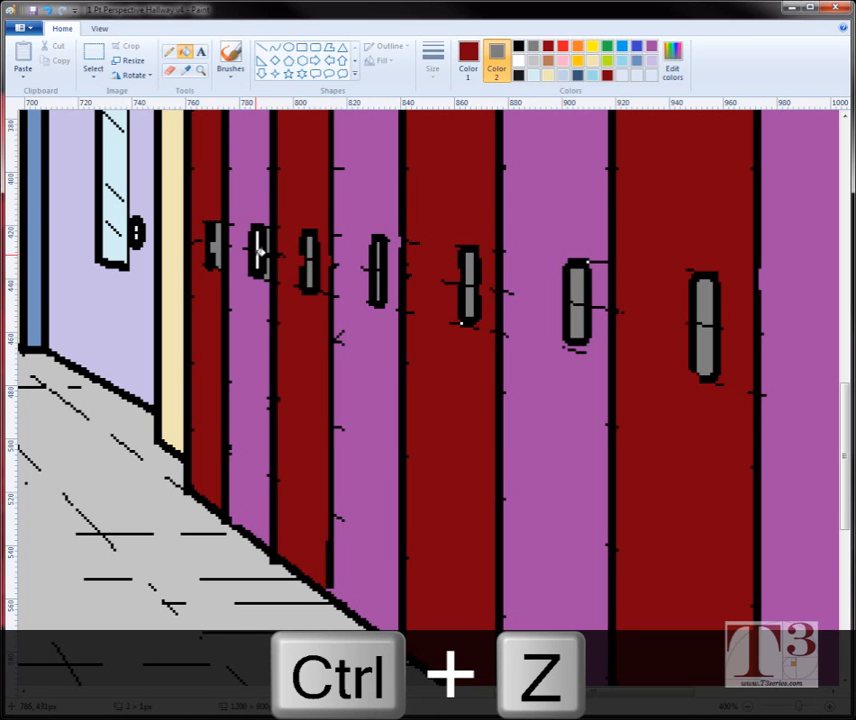
{"action": "right_click", "coordinate": [260, 240]}
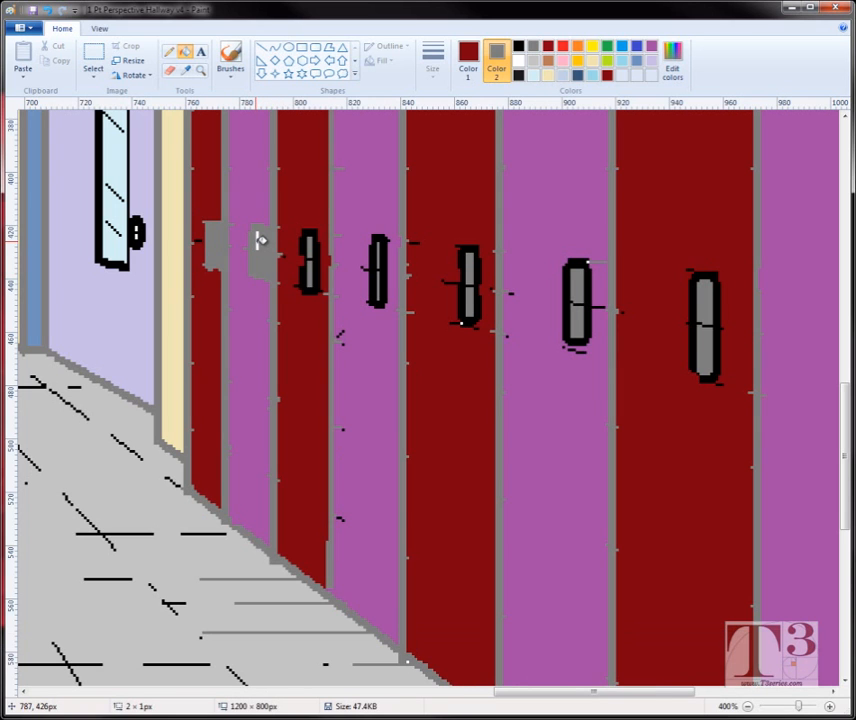
{"action": "key", "text": "ctrl+z"}
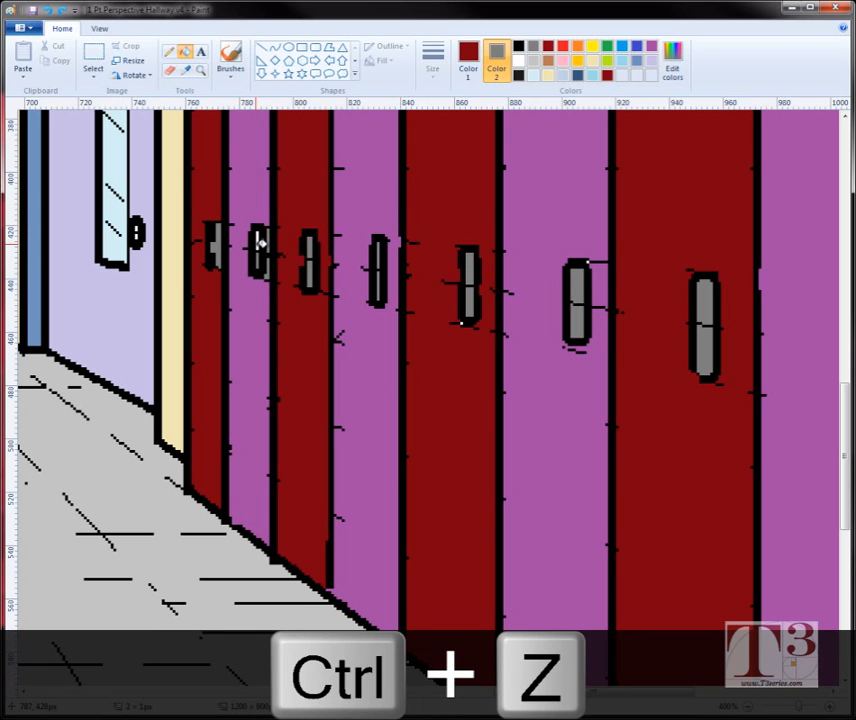
{"action": "right_click", "coordinate": [260, 240]}
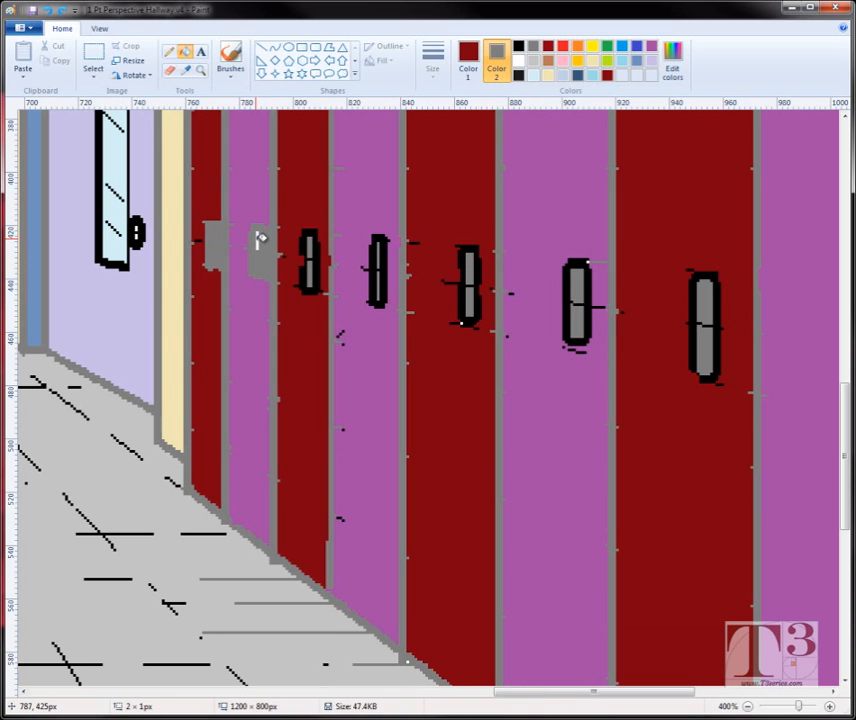
{"action": "key", "text": "ctrl+z"}
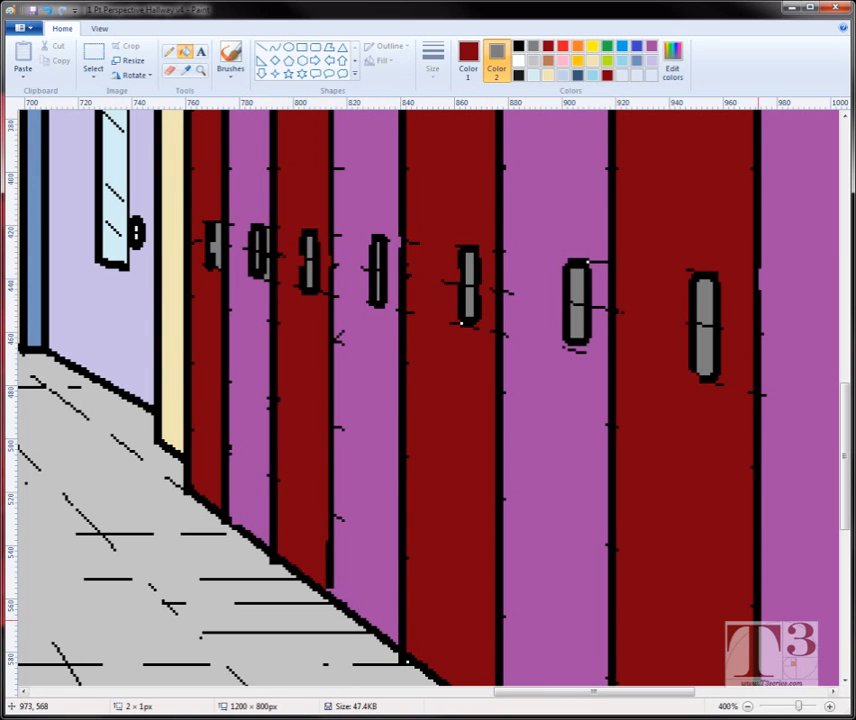
{"action": "left_click", "coordinate": [747, 706]}
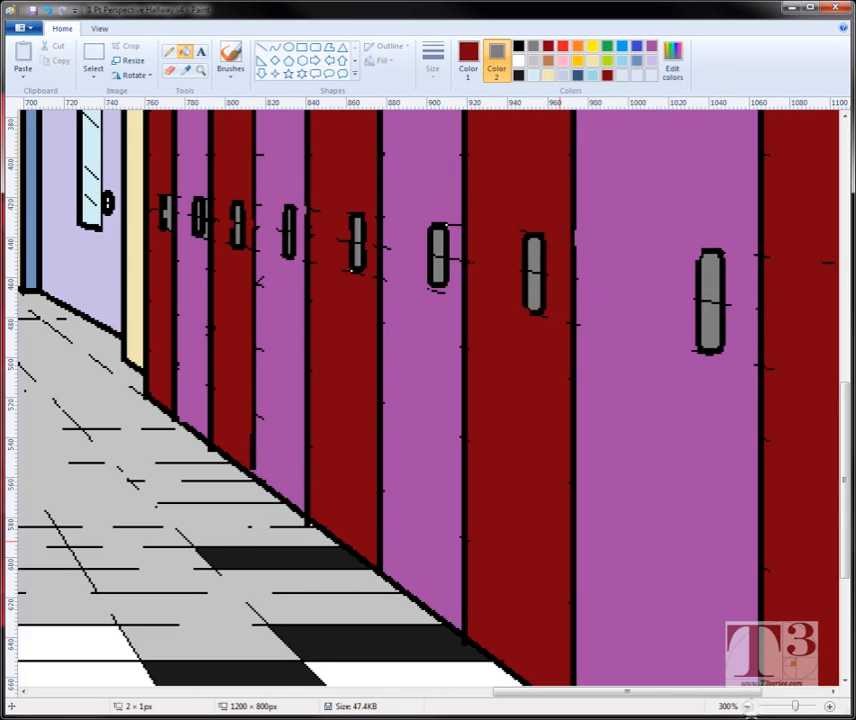
{"action": "left_click", "coordinate": [747, 706]}
{"action": "left_click", "coordinate": [747, 706]}
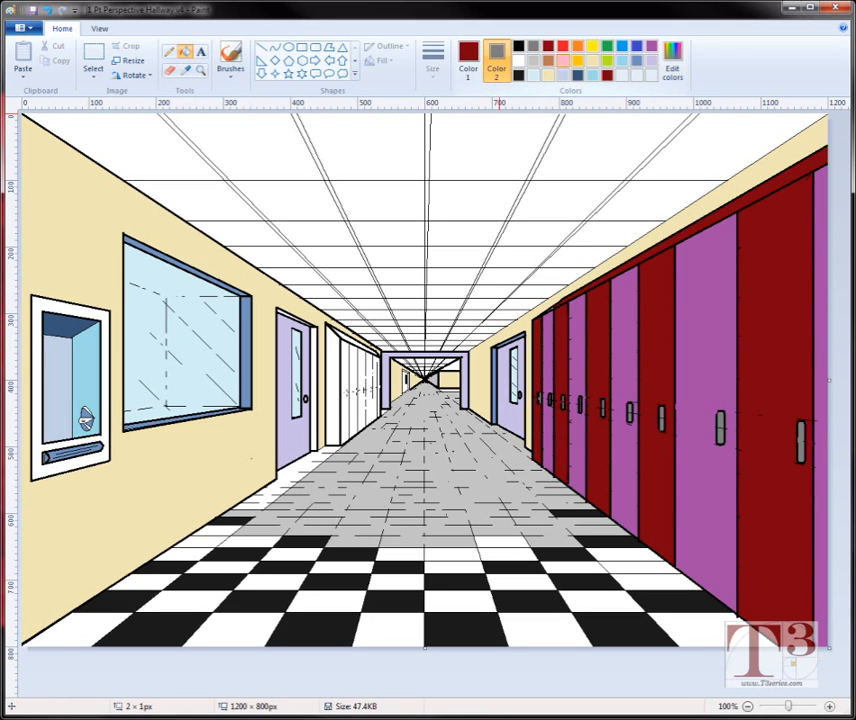
Step: Fill the left-wall lockers beyond the door alternately with gold and rose, starting with gold at the nearest panel
{"action": "left_click", "coordinate": [561, 60]}
{"action": "right_click", "coordinate": [579, 61]}
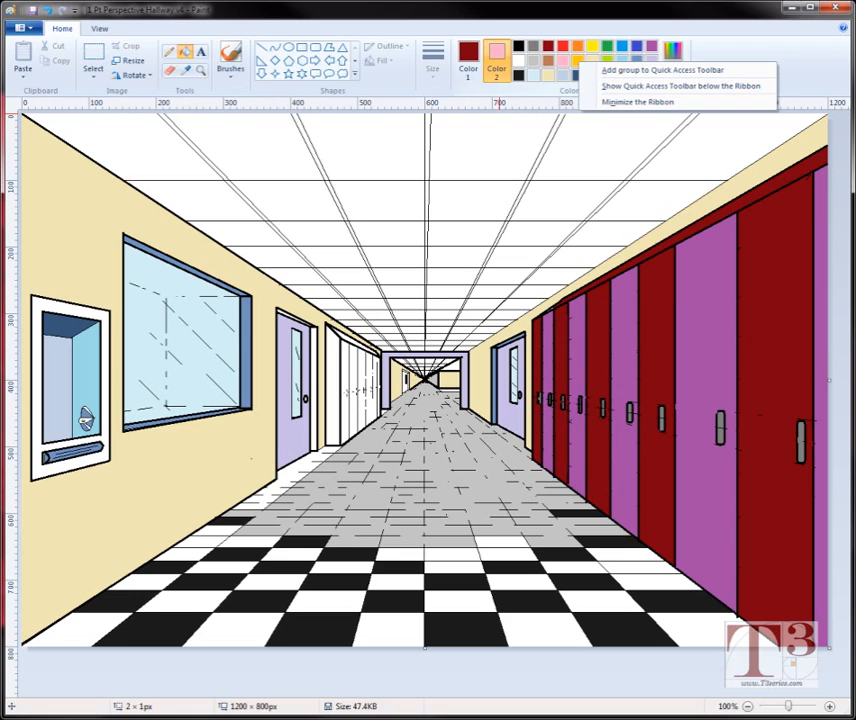
{"action": "left_click", "coordinate": [468, 56]}
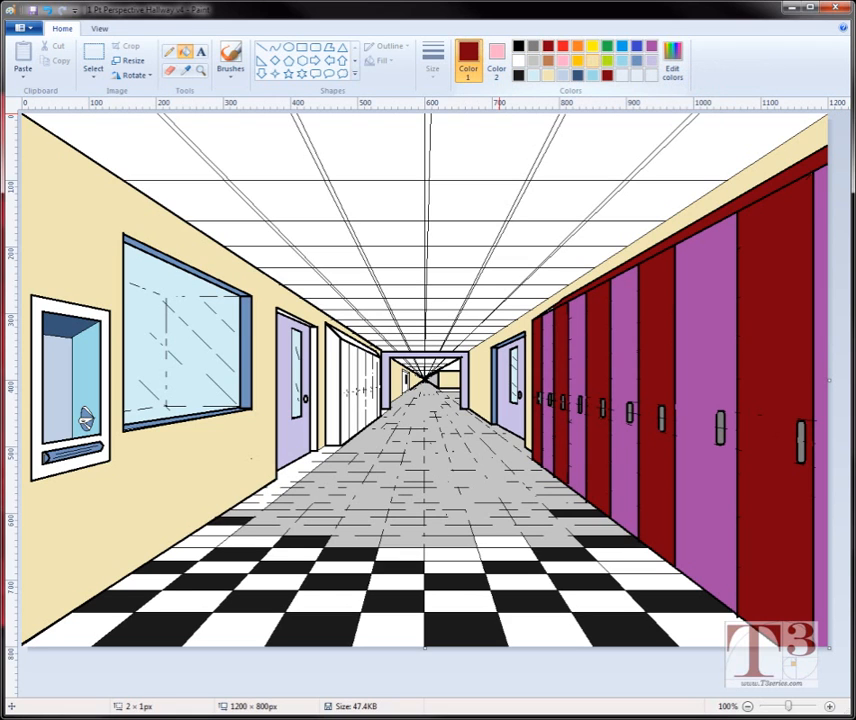
{"action": "left_click", "coordinate": [578, 60]}
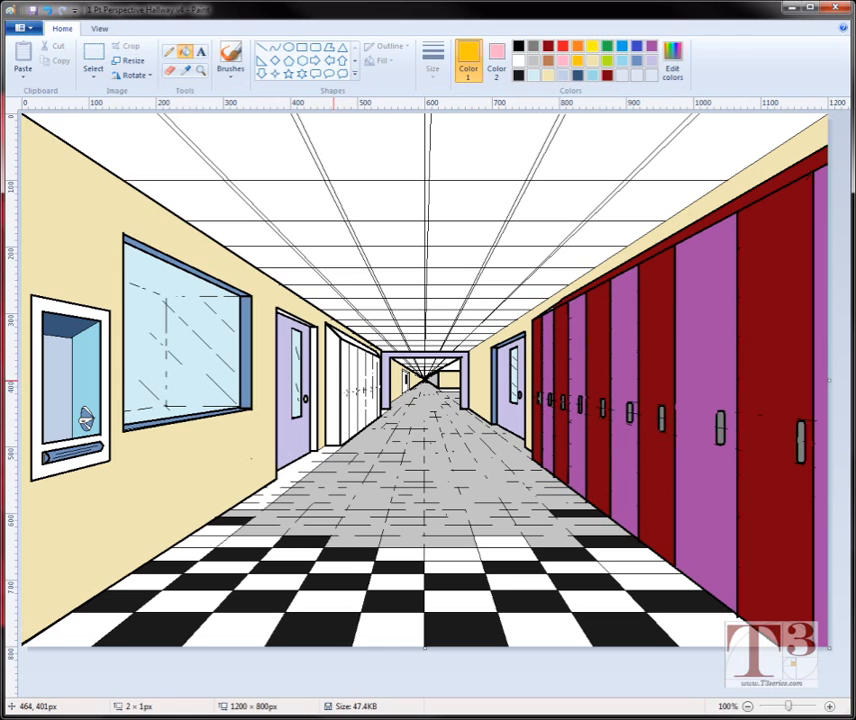
{"action": "left_click", "coordinate": [333, 386]}
{"action": "right_click", "coordinate": [345, 381]}
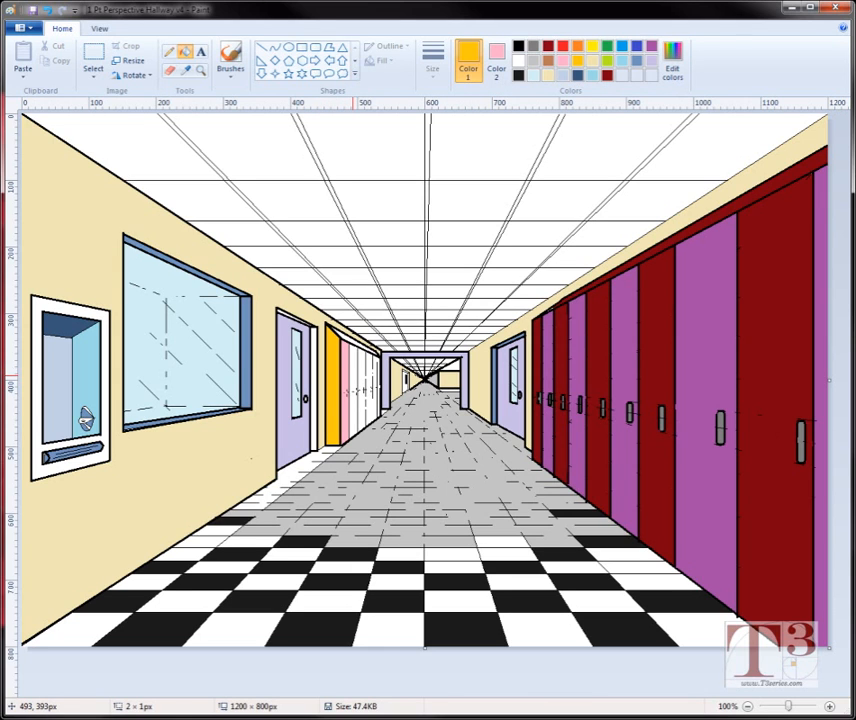
{"action": "left_click", "coordinate": [353, 379]}
{"action": "right_click", "coordinate": [361, 377]}
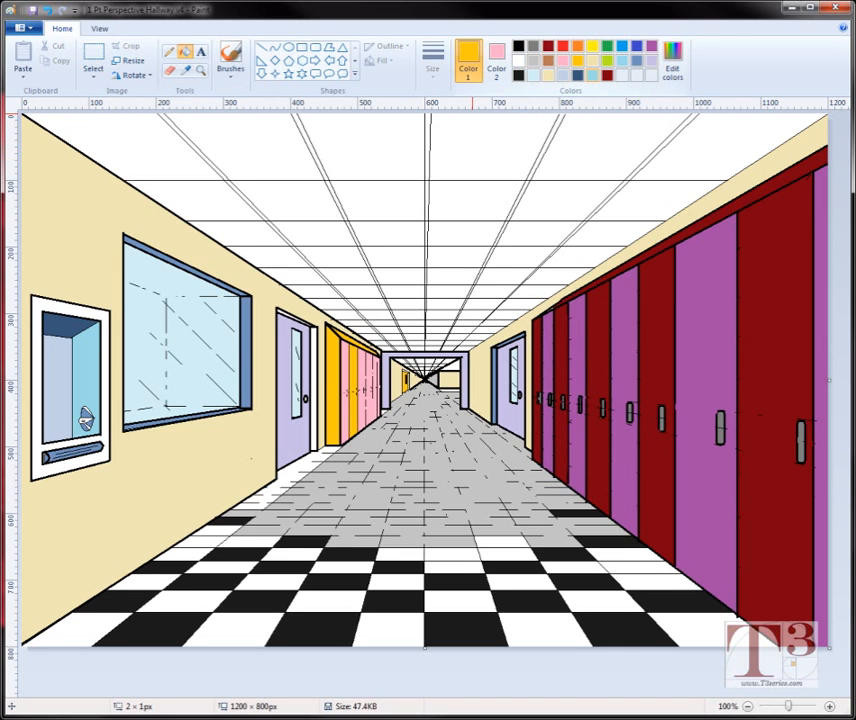
Step: Try to fill the near end of the narrow ceiling strip just right of the centre strip with light turquoise
{"action": "left_click", "coordinate": [551, 138]}
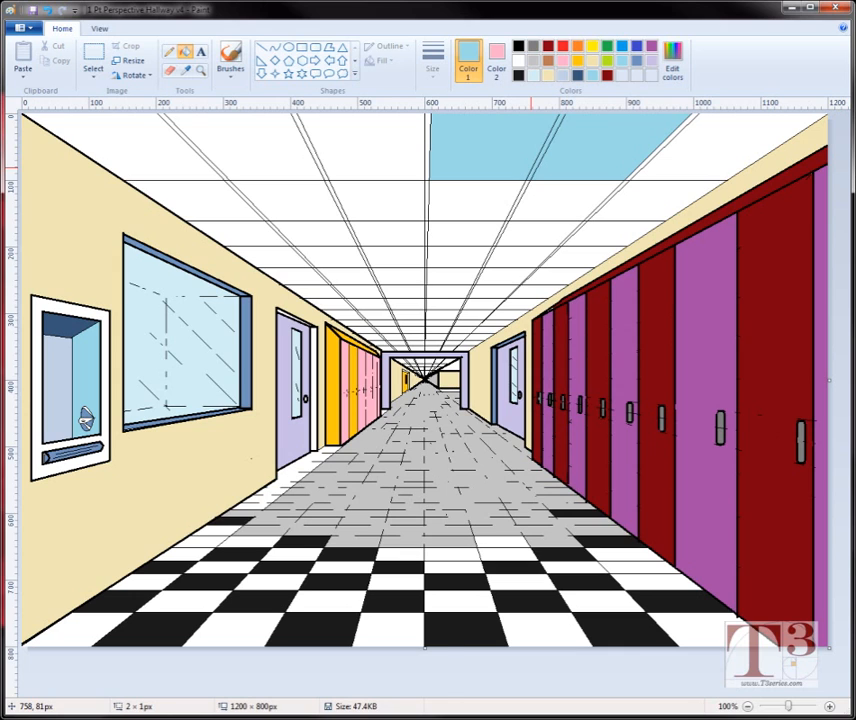
{"action": "key", "text": "ctrl+z"}
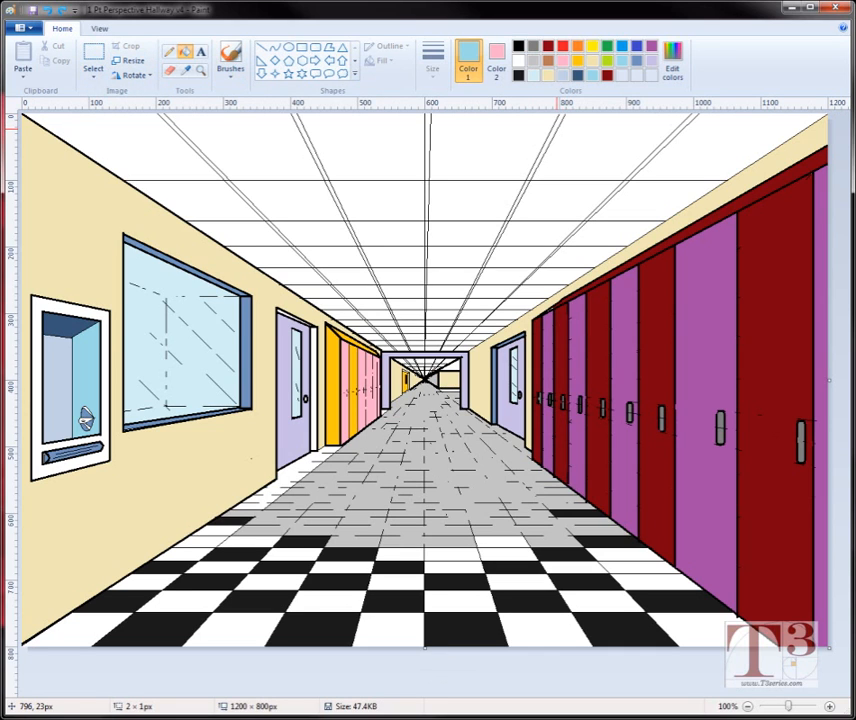
{"action": "left_click", "coordinate": [560, 128]}
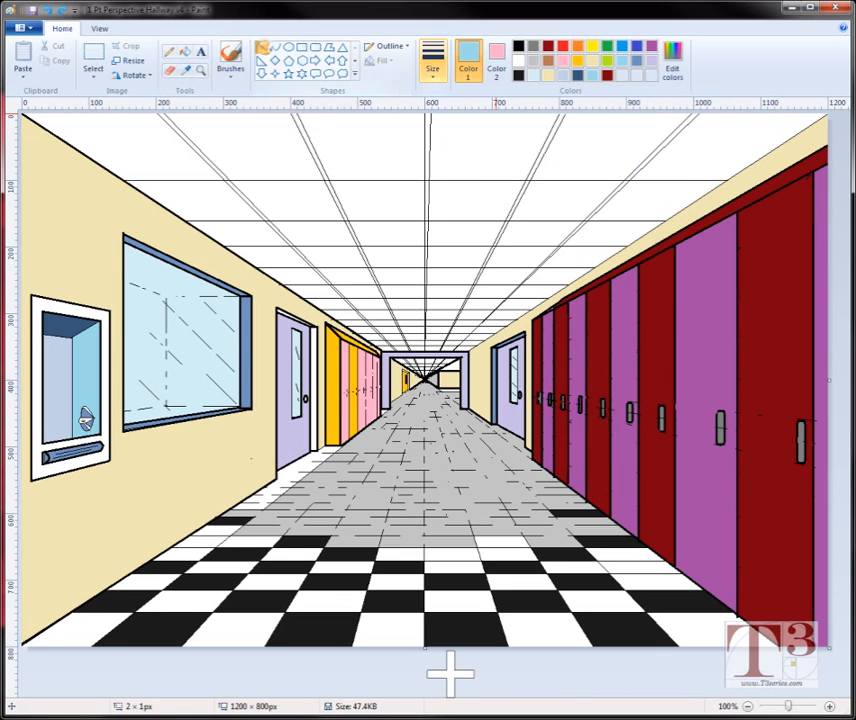
Step: Close the outline gap at the near end of the ceiling strip right of centre with a short, thin black line
{"action": "left_click", "coordinate": [200, 70]}
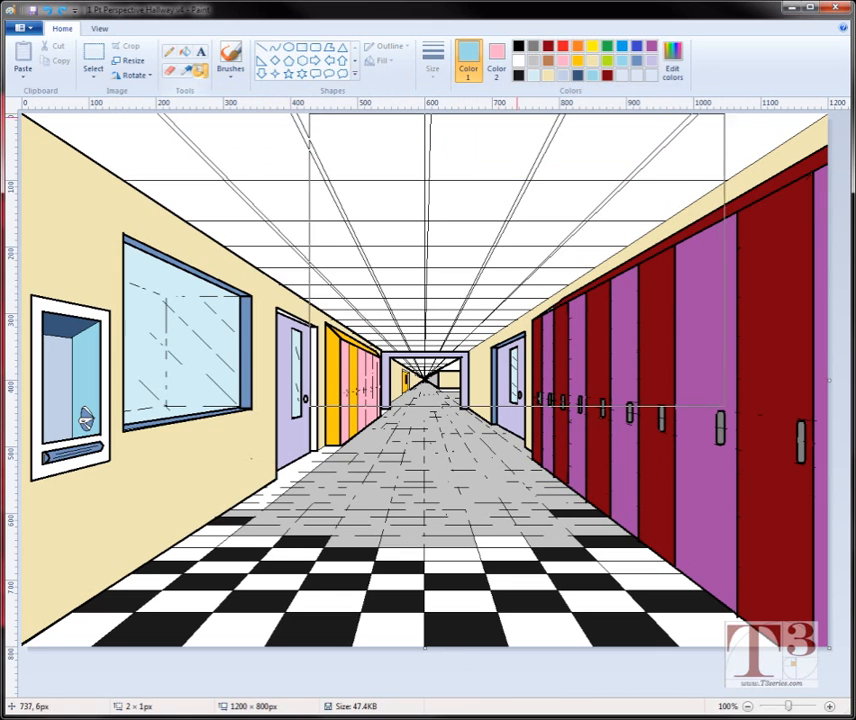
{"action": "left_click", "coordinate": [566, 258]}
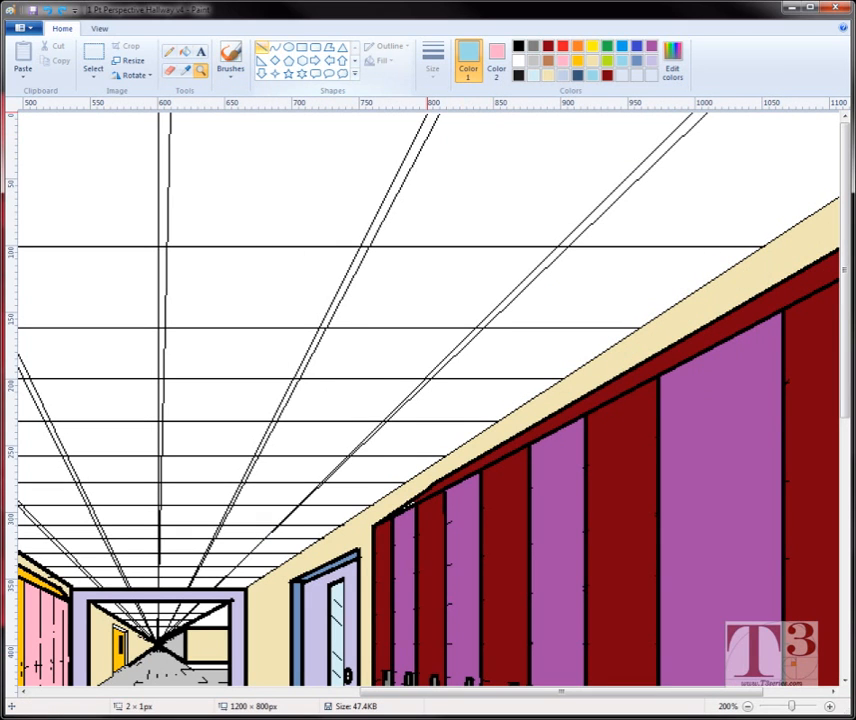
{"action": "left_click", "coordinate": [261, 47]}
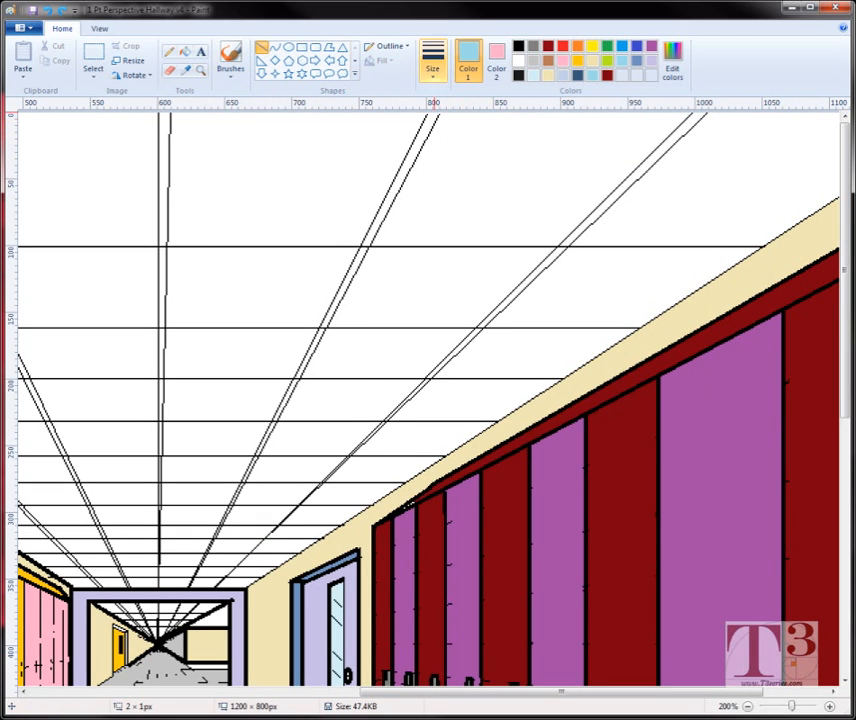
{"action": "left_click", "coordinate": [432, 57]}
{"action": "left_click", "coordinate": [436, 99]}
{"action": "left_click_drag", "start_coordinate": [430, 131], "coordinate": [439, 114]}
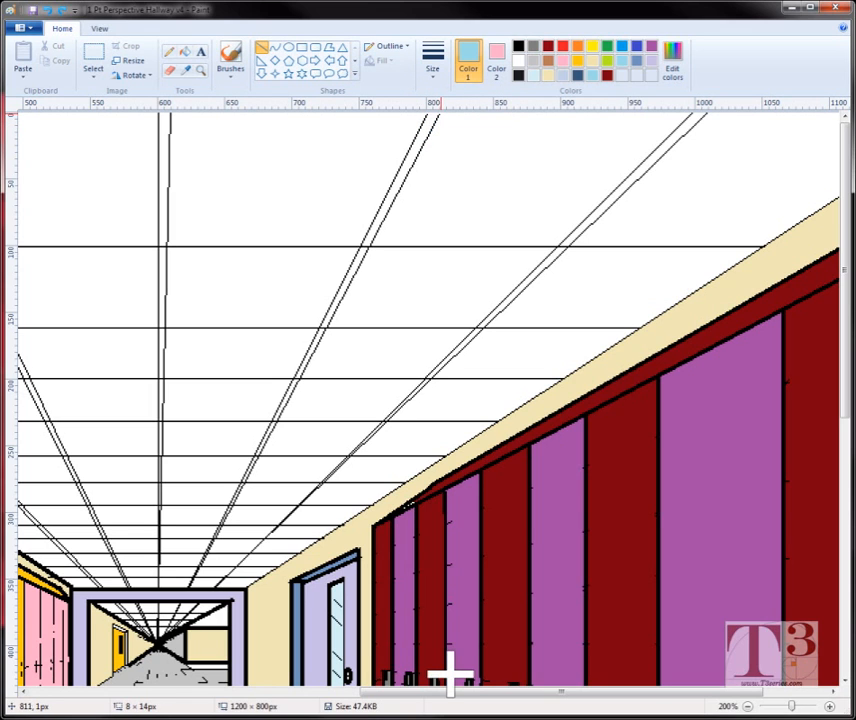
{"action": "left_click", "coordinate": [518, 46]}
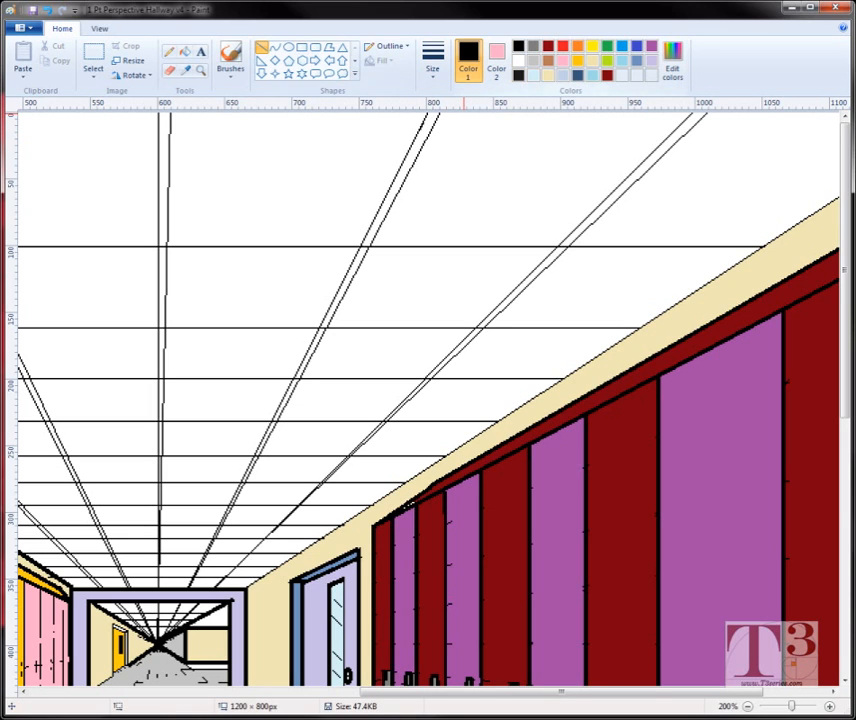
Step: Fill the near segments of the ceiling strip just right of centre with light blue-gray
{"action": "left_click", "coordinate": [185, 51]}
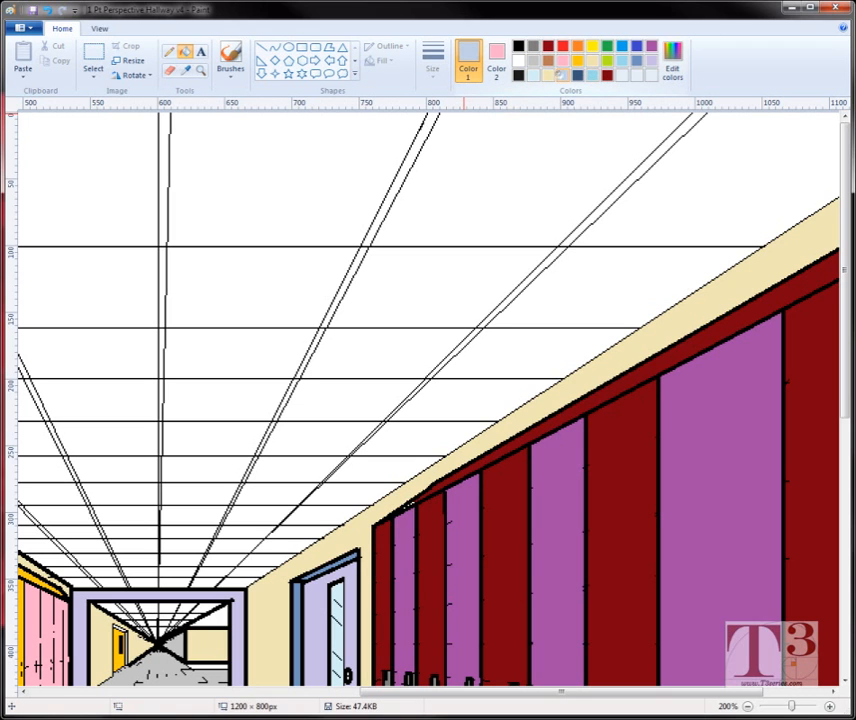
{"action": "left_click", "coordinate": [414, 144]}
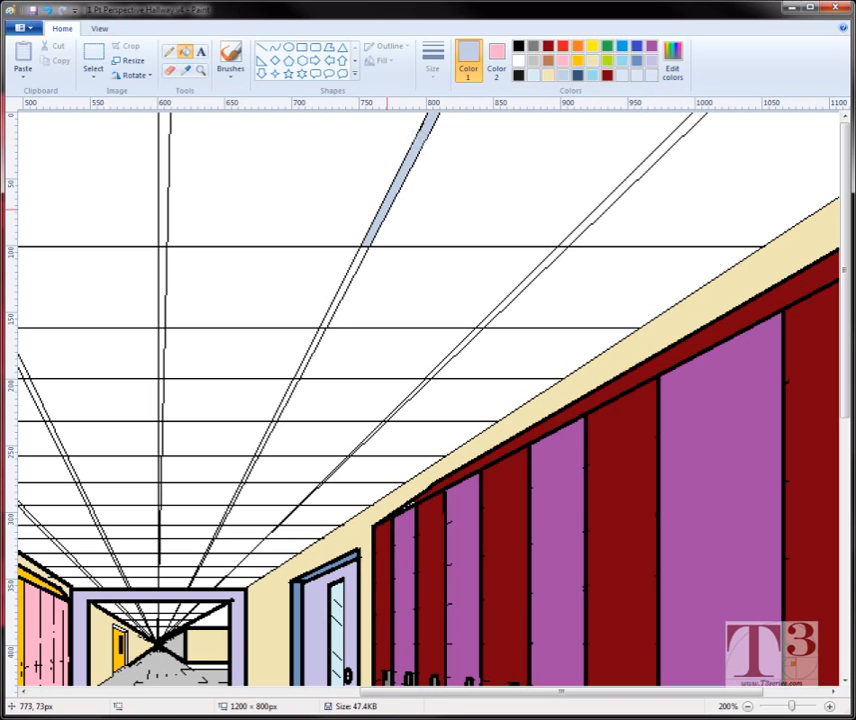
{"action": "left_click", "coordinate": [345, 287]}
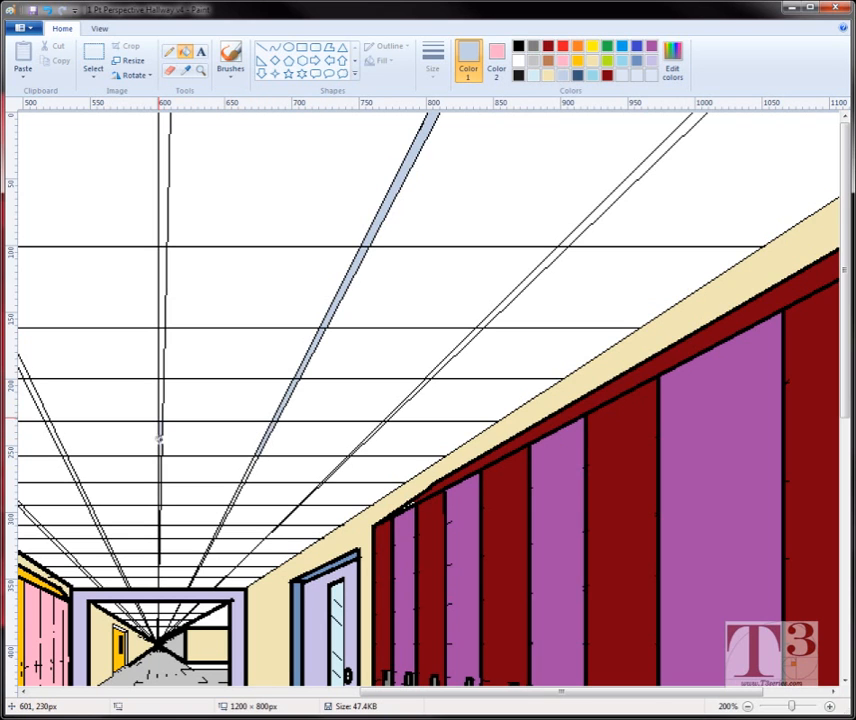
Step: Fill the segments of the central ceiling strip with light blue-gray, undoing any fill that recolours the black outlines
{"action": "left_click", "coordinate": [159, 424]}
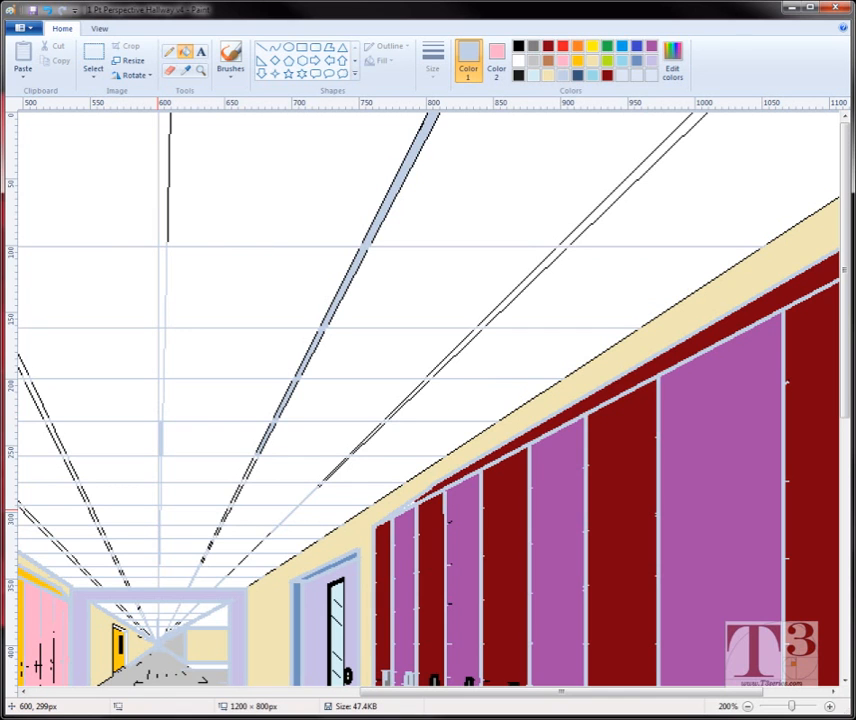
{"action": "key", "text": "ctrl+z"}
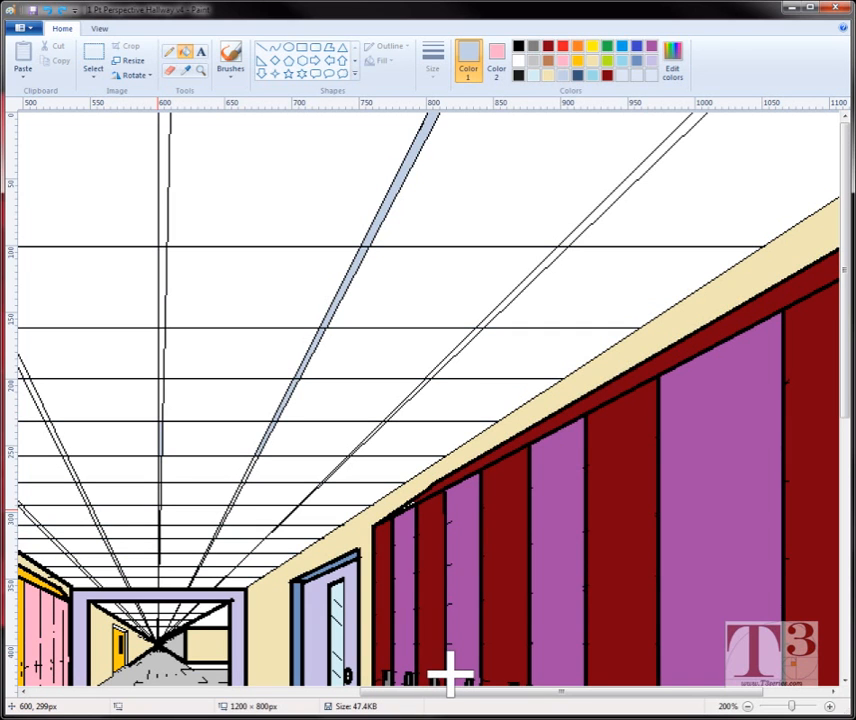
{"action": "left_click", "coordinate": [167, 396]}
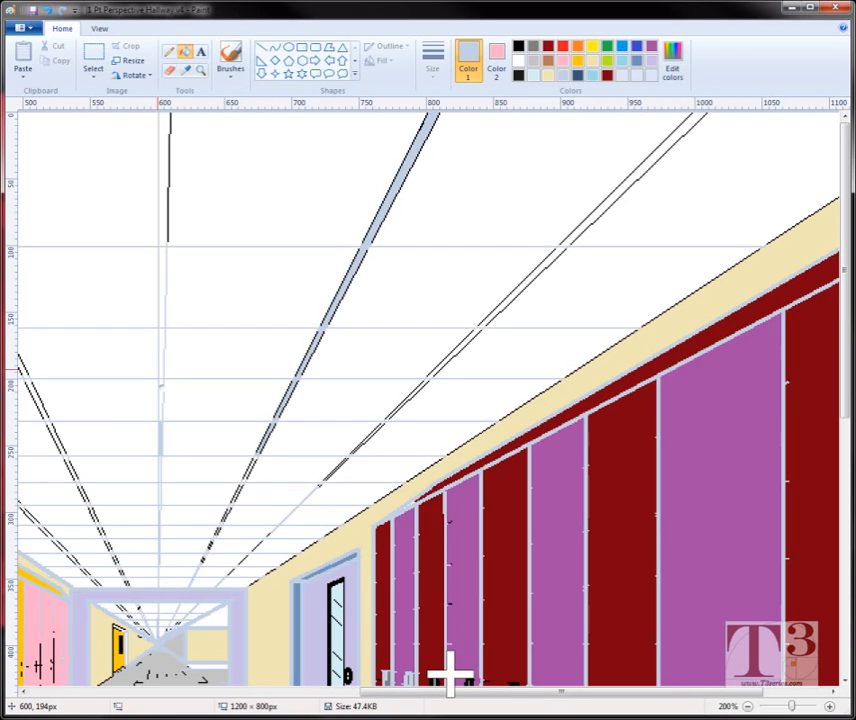
{"action": "key", "text": "ctrl+z"}
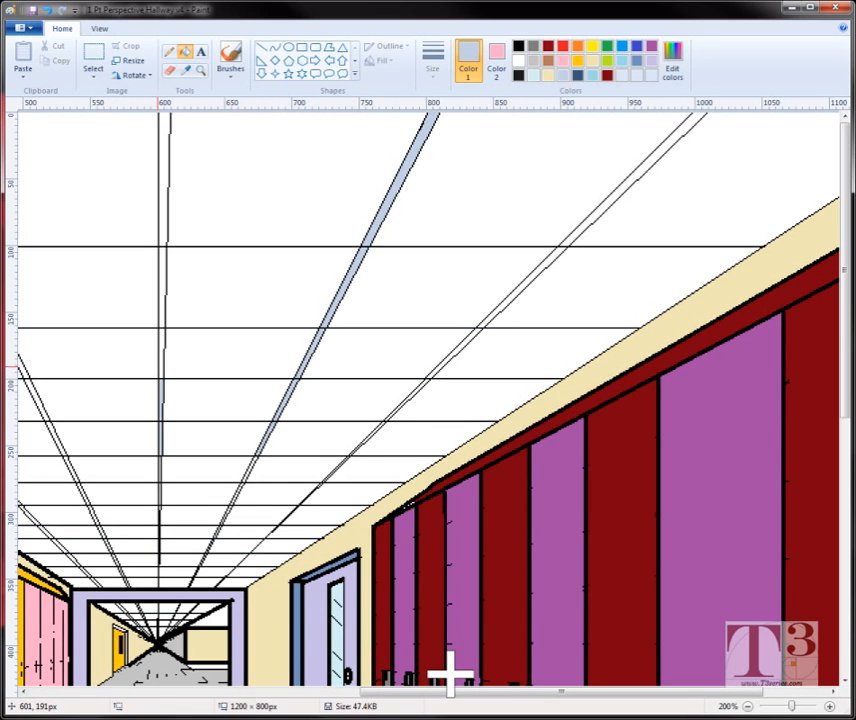
{"action": "left_click", "coordinate": [161, 363]}
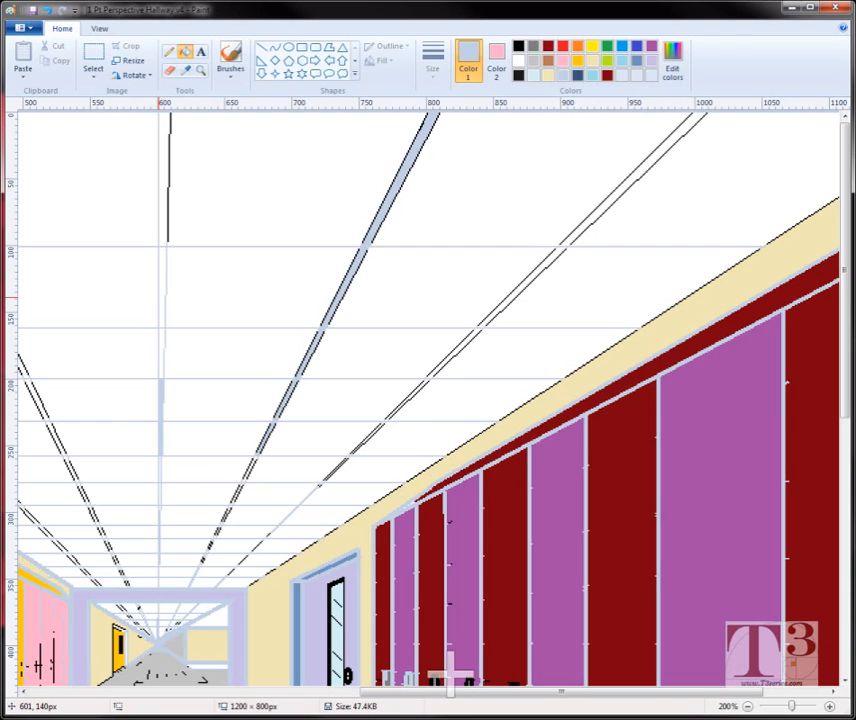
{"action": "key", "text": "ctrl+z"}
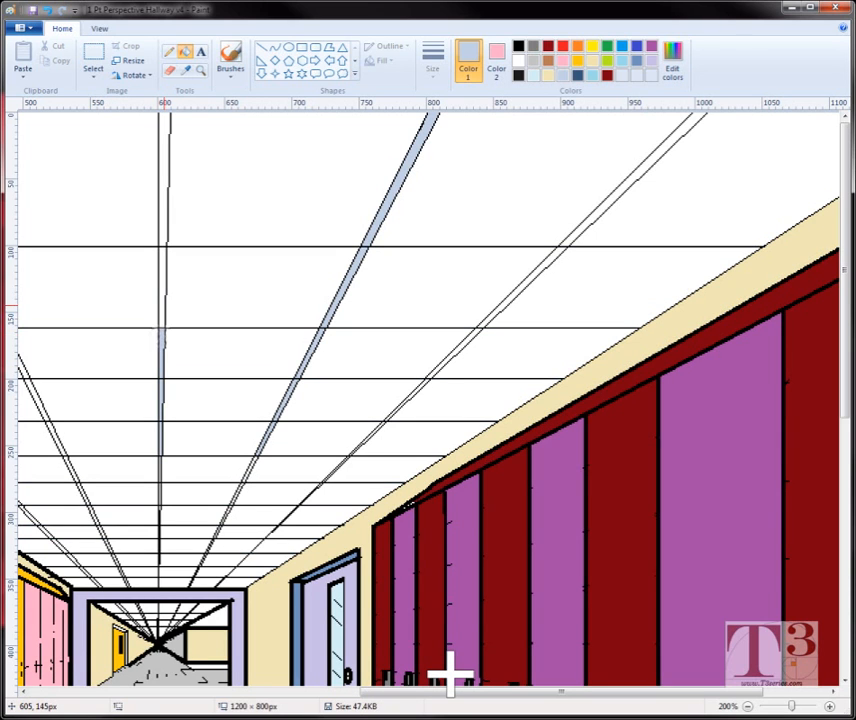
{"action": "left_click", "coordinate": [164, 291]}
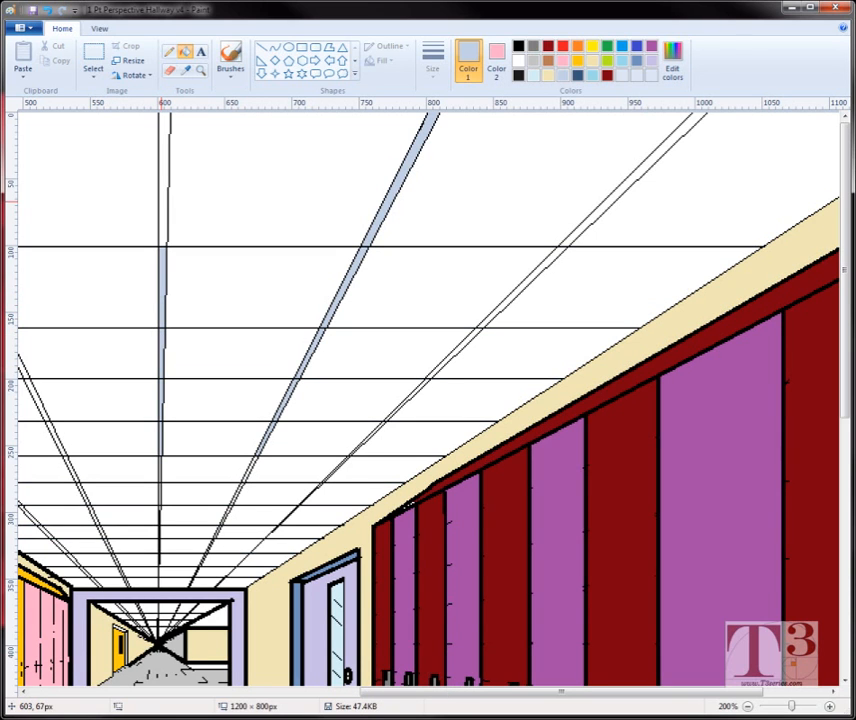
{"action": "left_click", "coordinate": [161, 198]}
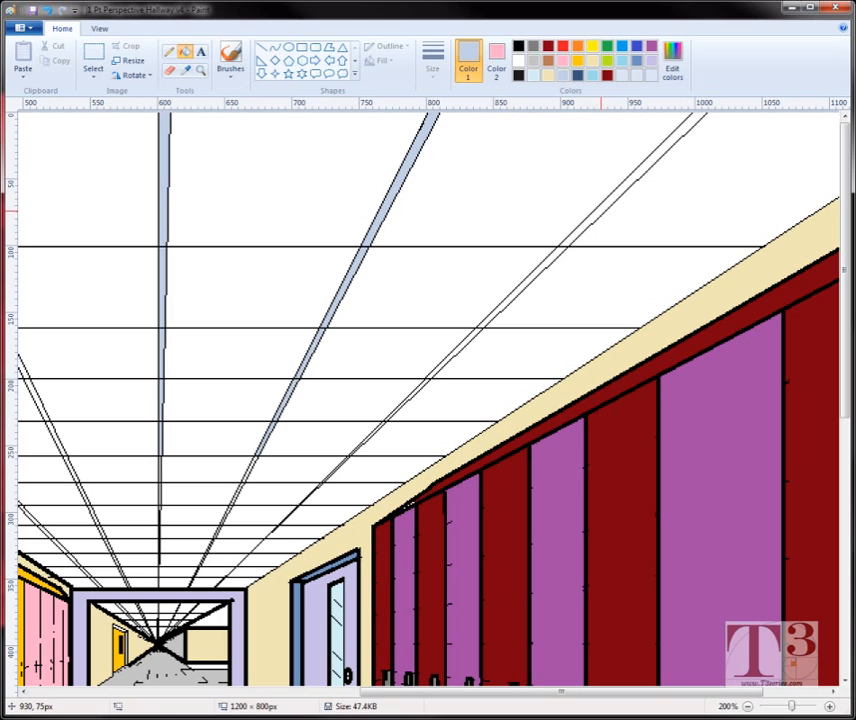
Step: Fill the outermost right ceiling strip and both ceiling strips on the left half with light blue-gray
{"action": "left_click", "coordinate": [590, 222]}
{"action": "left_click", "coordinate": [550, 260]}
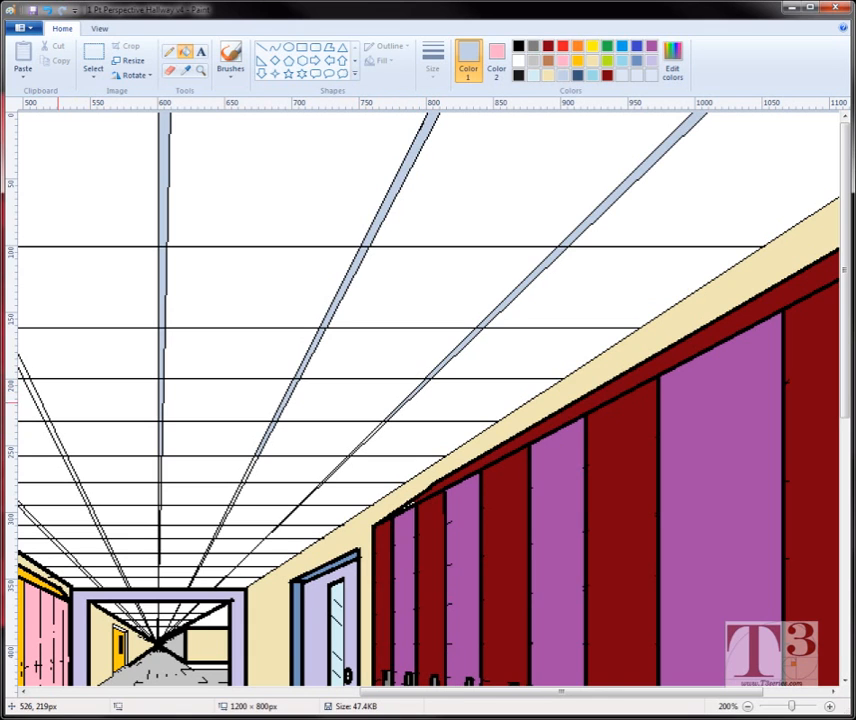
{"action": "left_click", "coordinate": [39, 401]}
{"action": "left_click", "coordinate": [747, 706]}
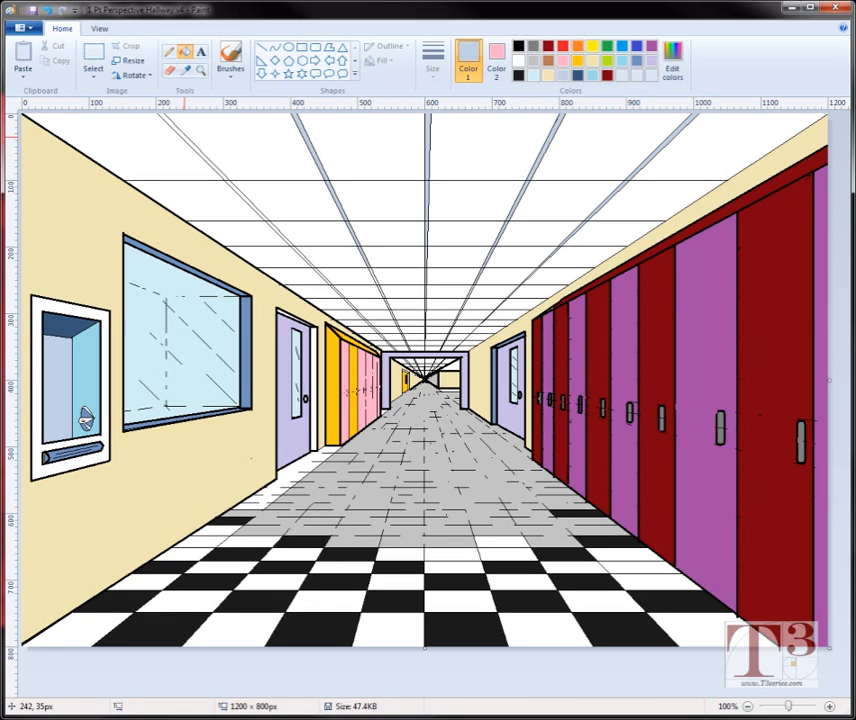
{"action": "left_click", "coordinate": [186, 136]}
{"action": "left_click", "coordinate": [236, 189]}
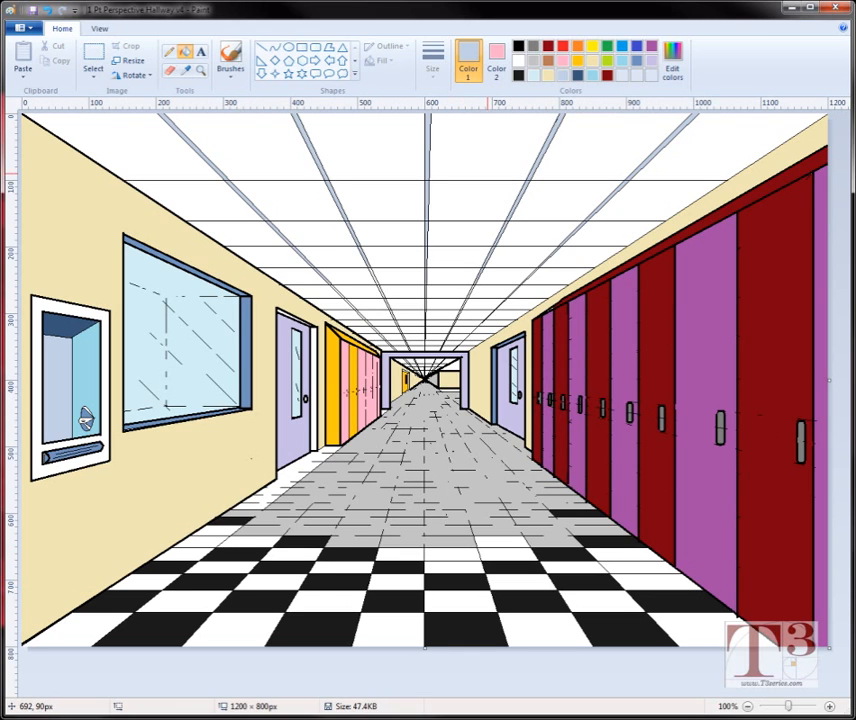
Step: Set the primary colour to near-black and save the drawing as the PNG picture 1 Pt Perspective Hallway v4
{"action": "left_click", "coordinate": [516, 73]}
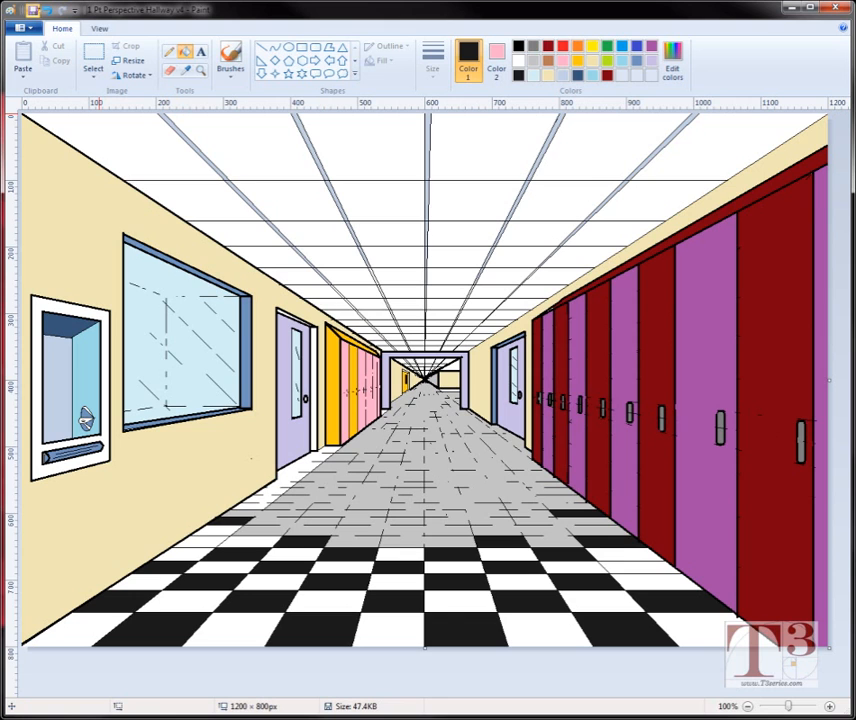
{"action": "left_click", "coordinate": [33, 9]}
{"action": "left_click", "coordinate": [20, 27]}
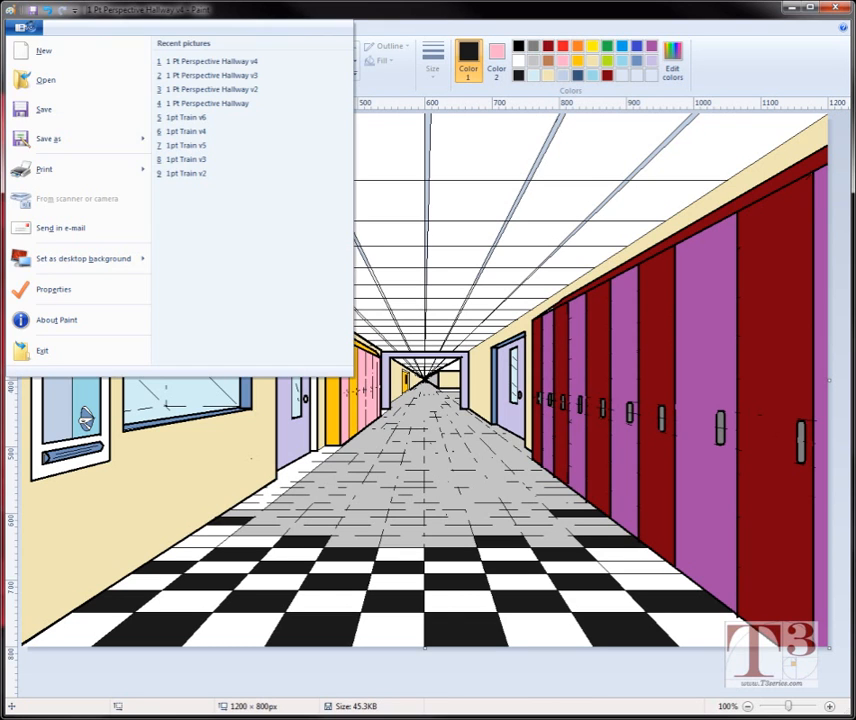
{"action": "left_click", "coordinate": [48, 138]}
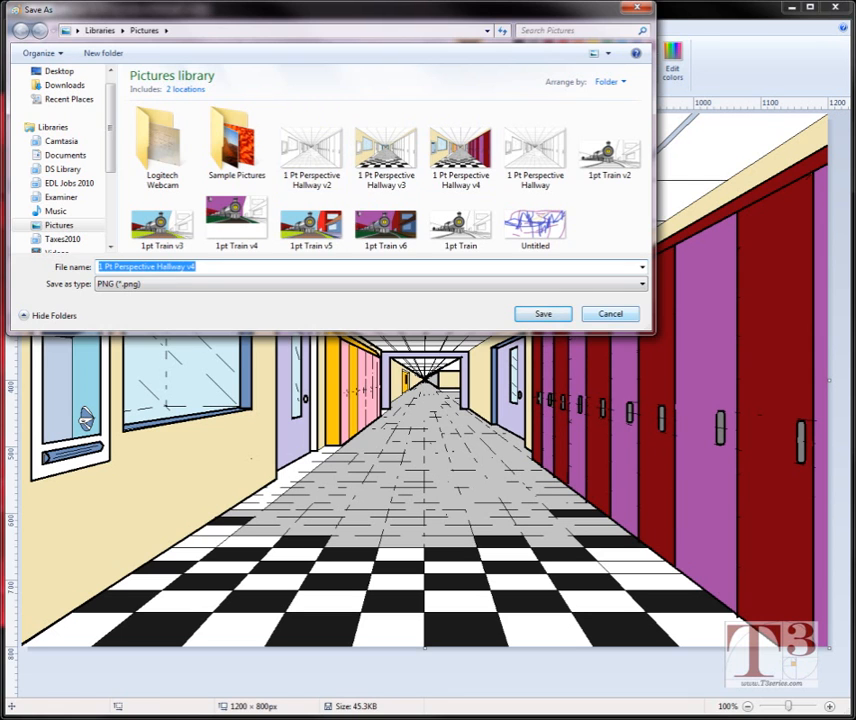
{"action": "left_click", "coordinate": [543, 314]}
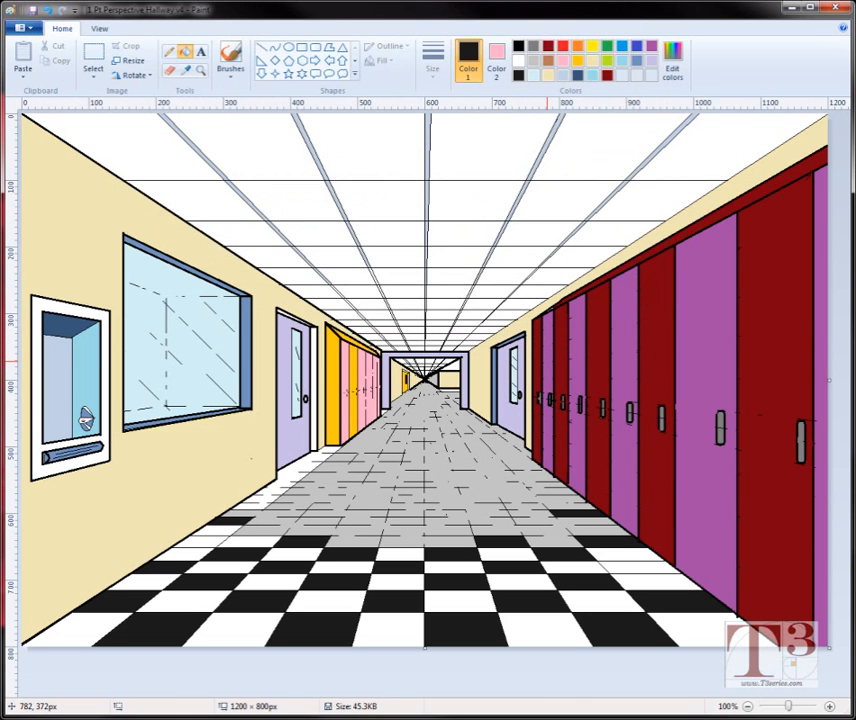